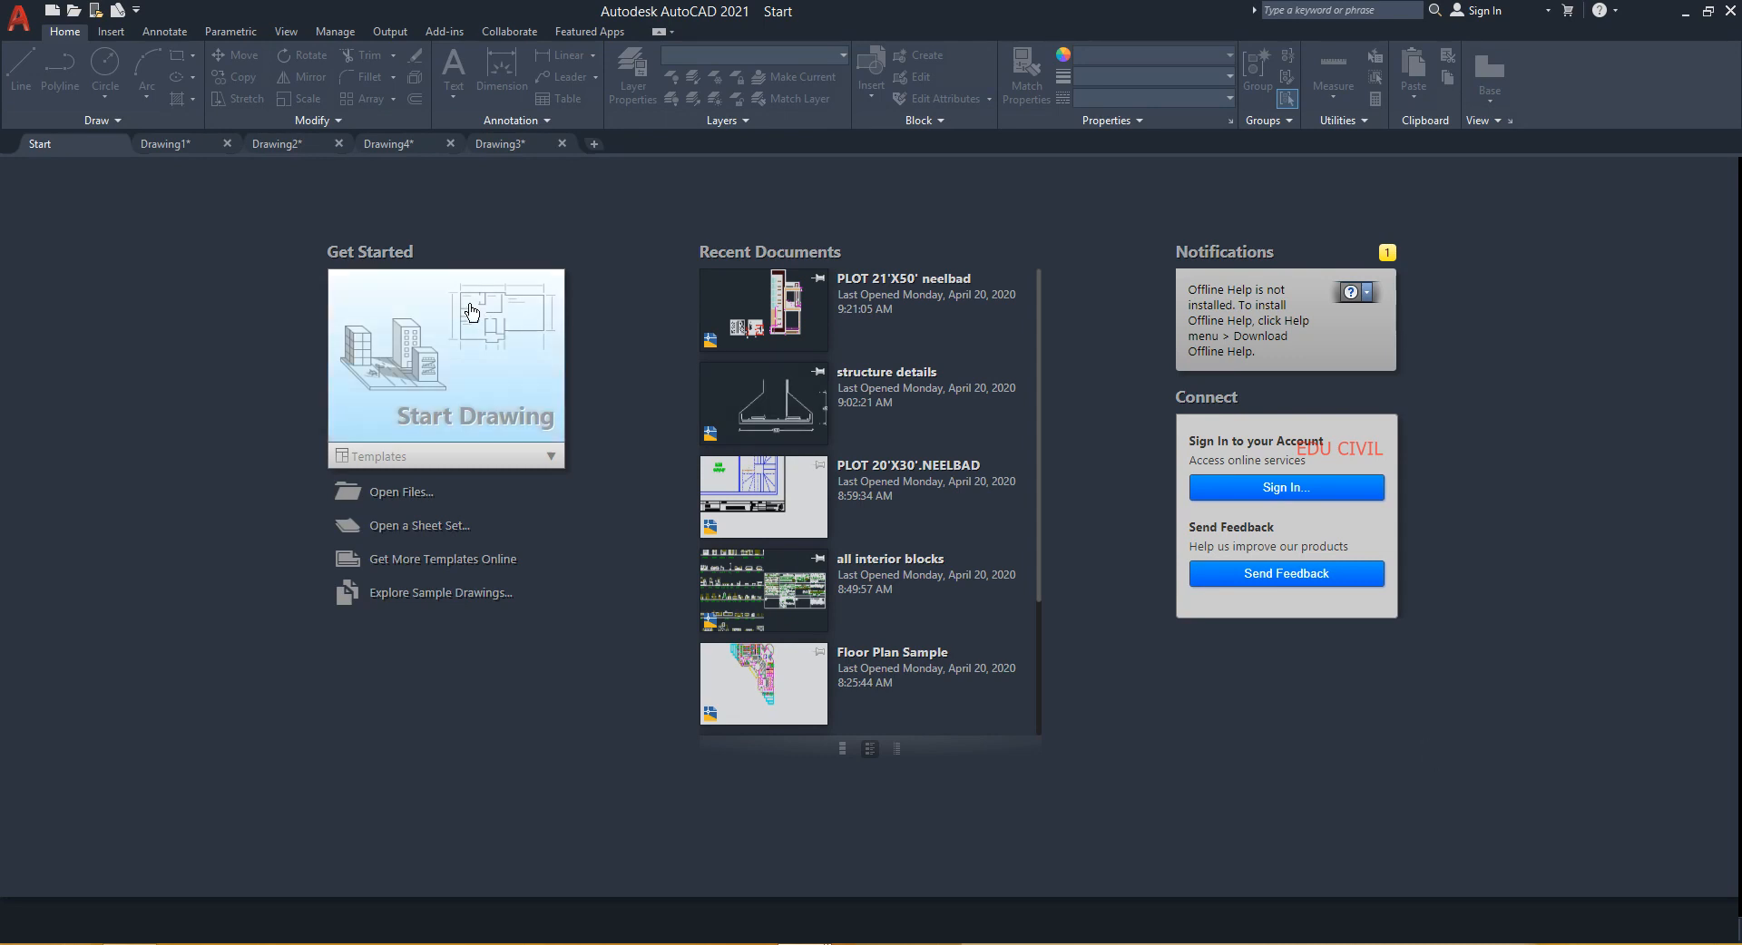
- In Drawing1, stretch the rounded slot's right half 10 units to the right using a crossing window
click(167, 144)
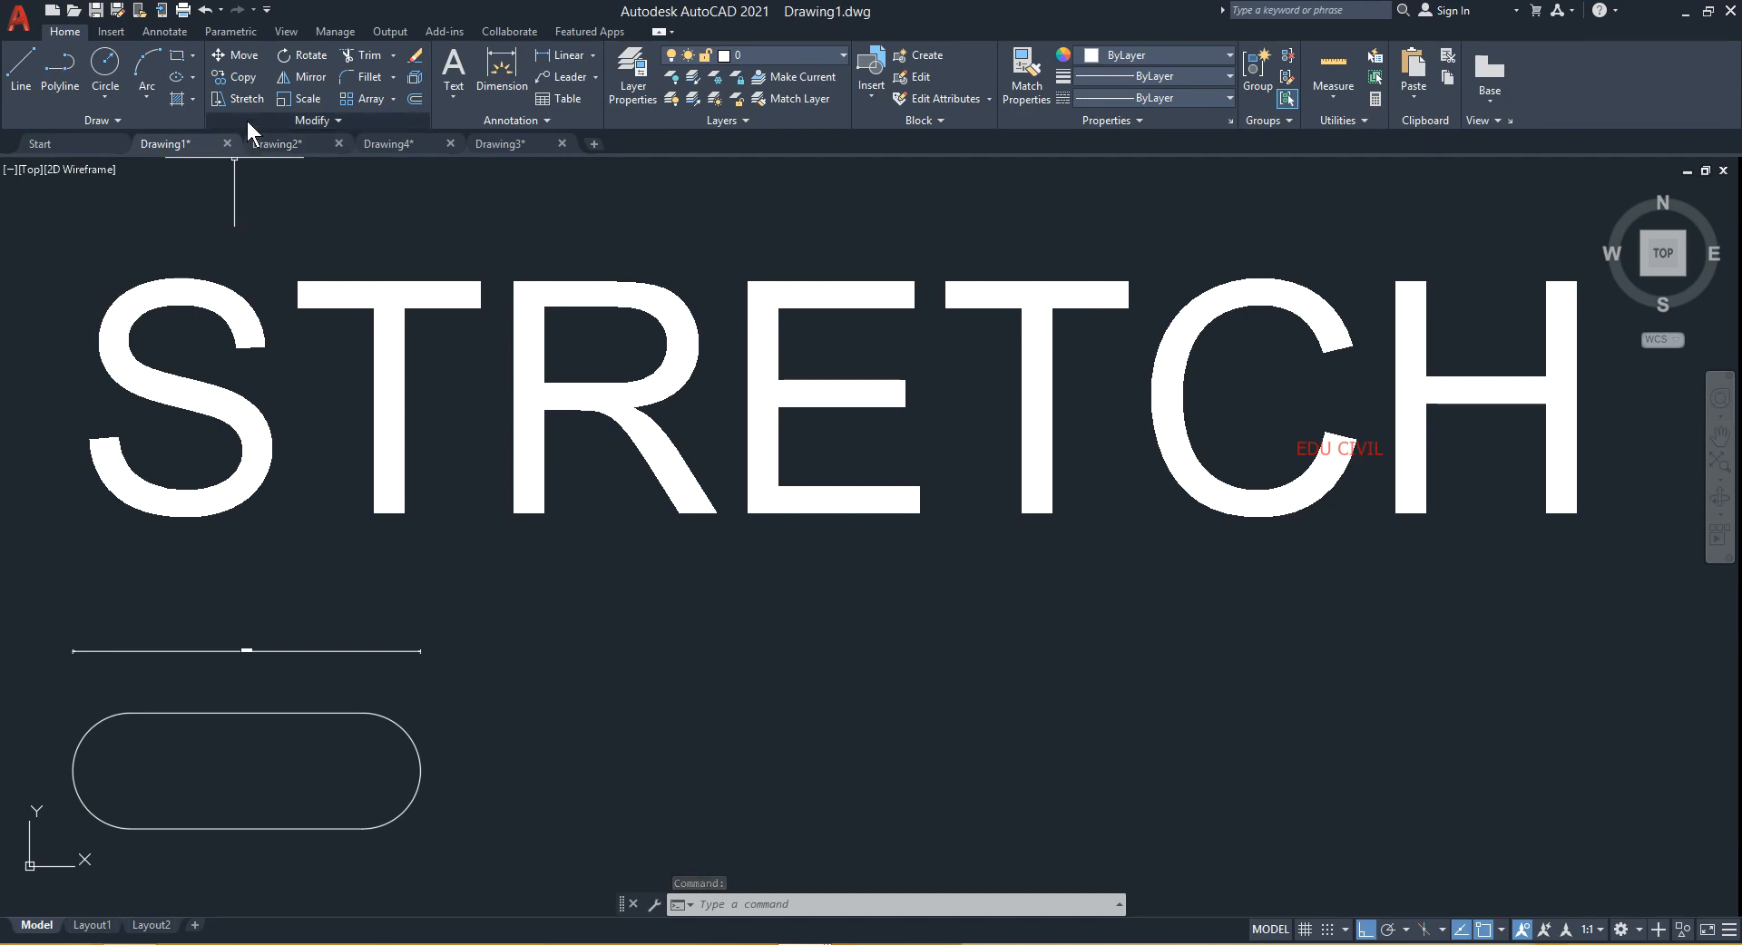
key(alt)
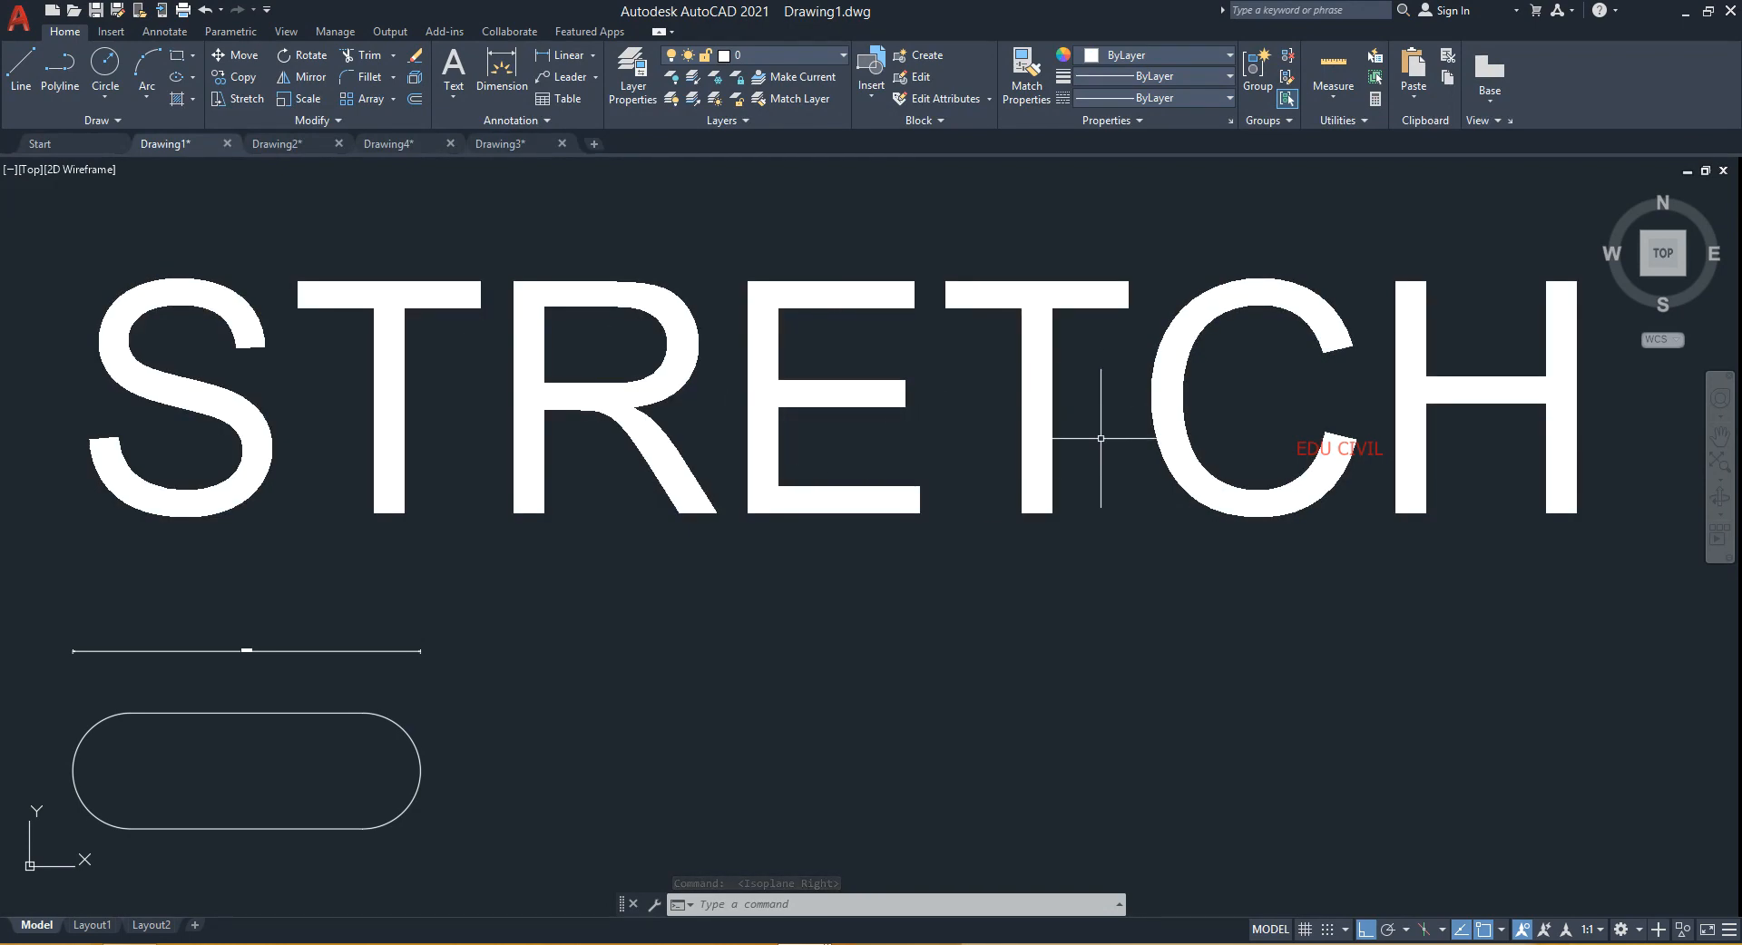
scroll(785, 647, down, 2)
middle_drag(777, 642, 1026, 373)
scroll(687, 361, up, 3)
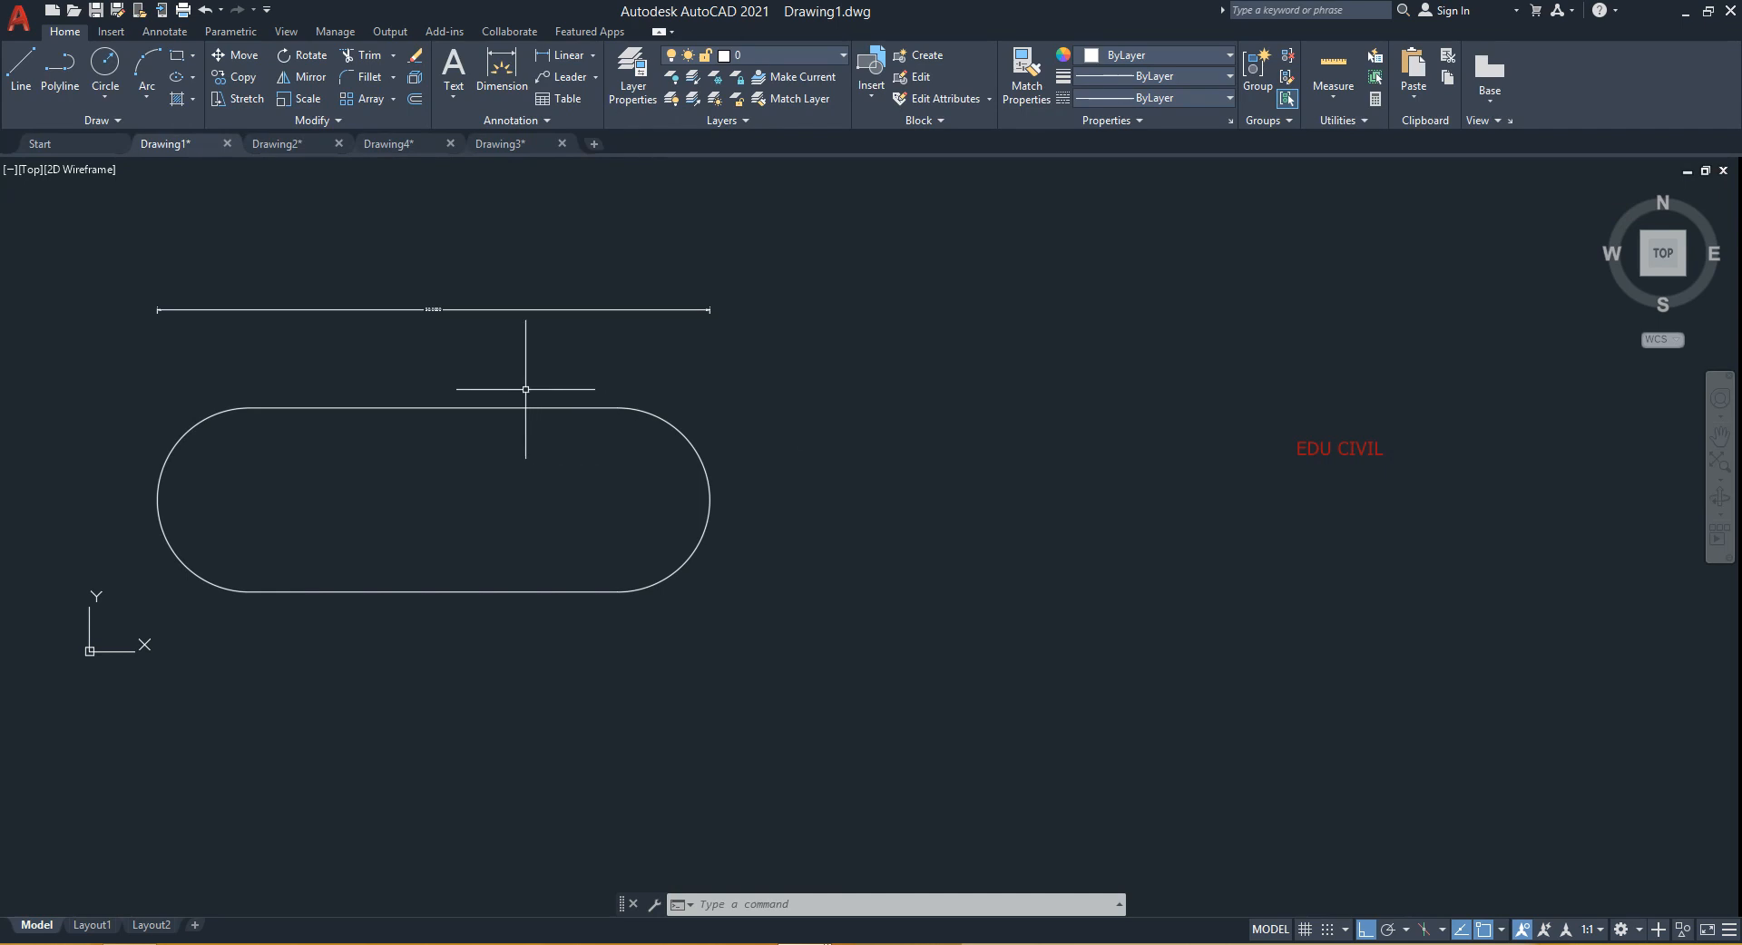
middle_drag(554, 384, 707, 393)
scroll(600, 389, up, 2)
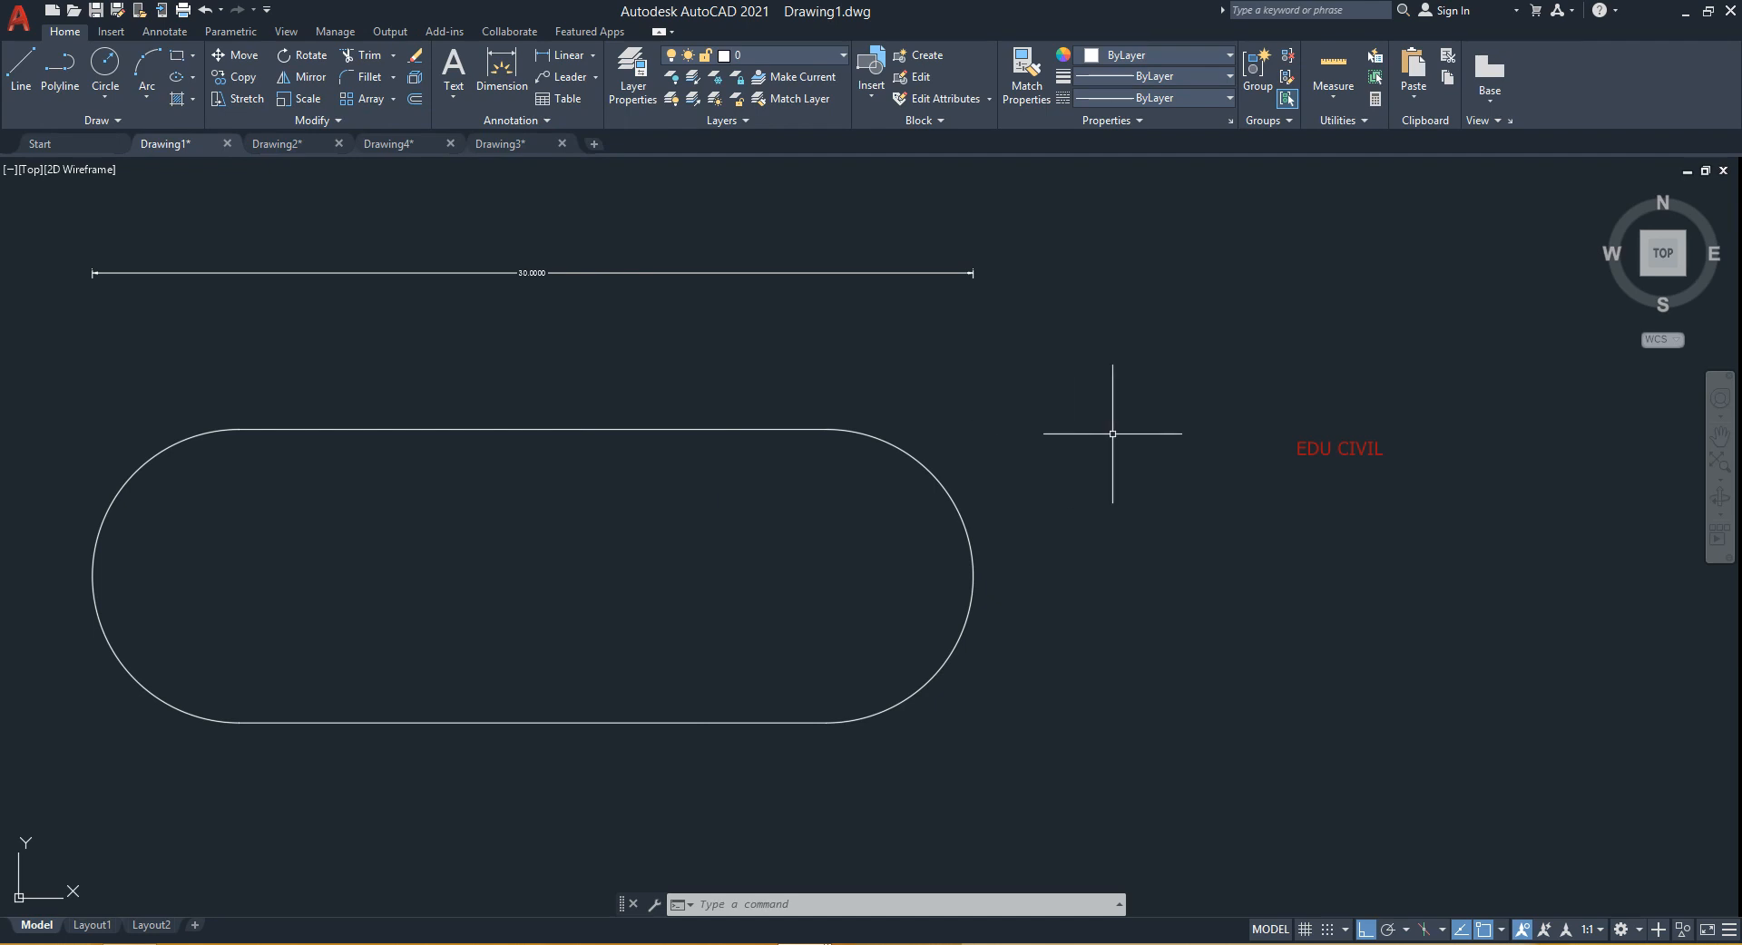
text(s)
key(Return)
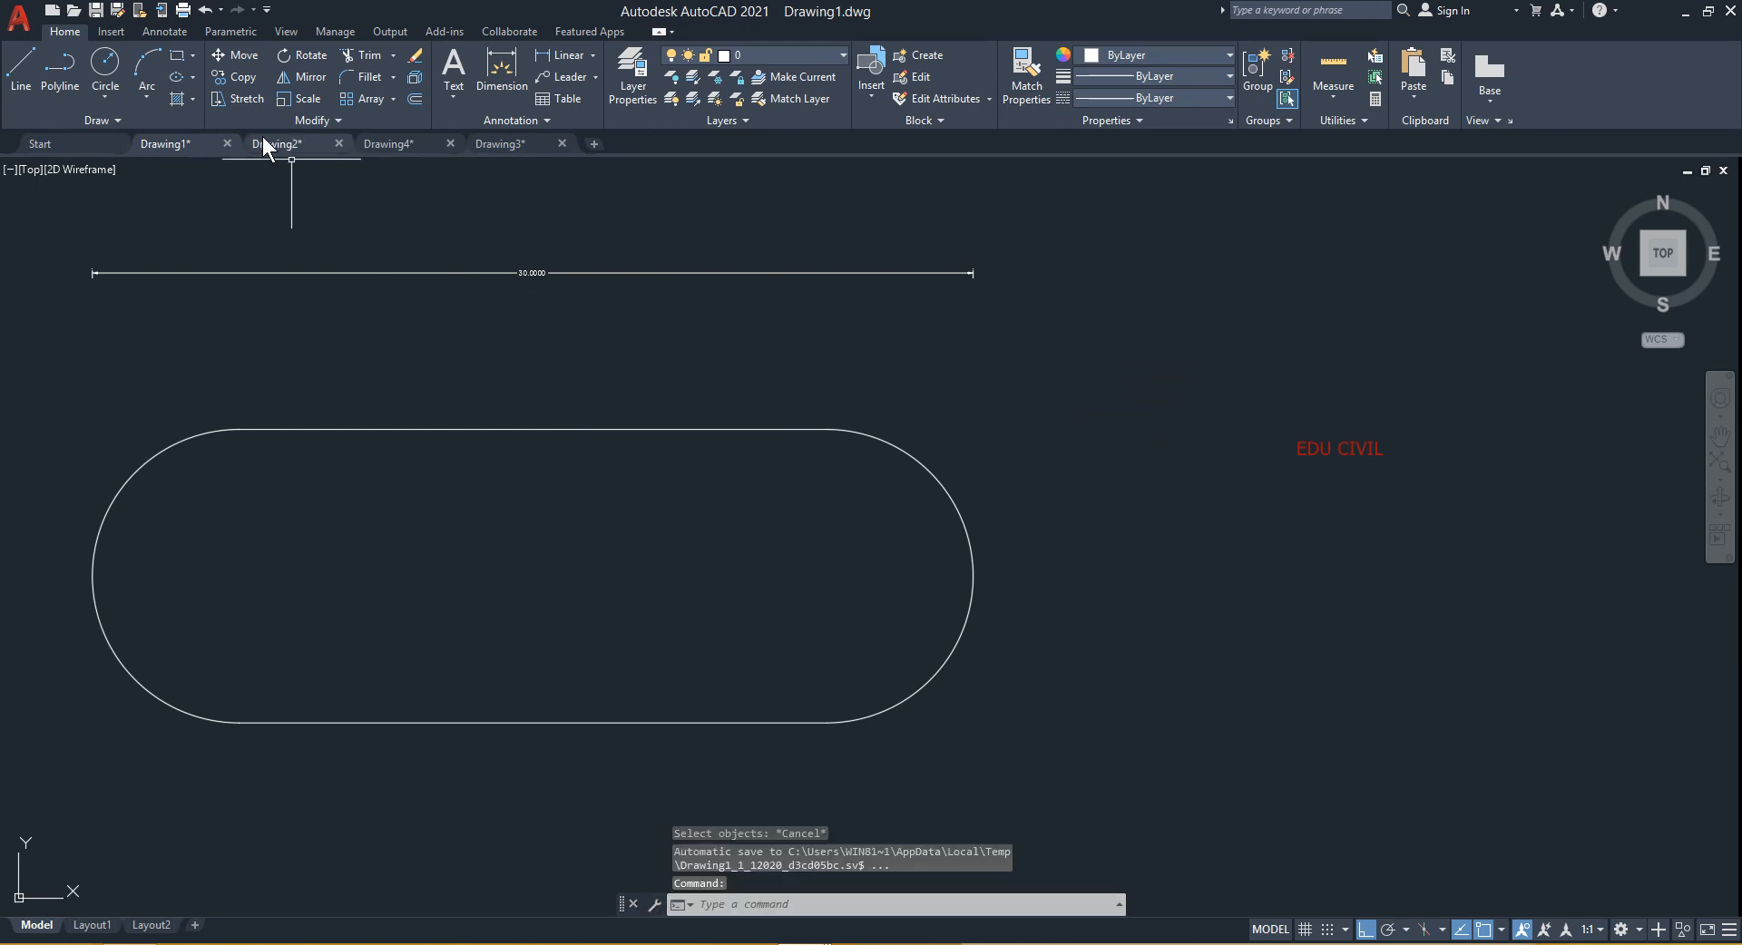
click(1020, 366)
click(567, 797)
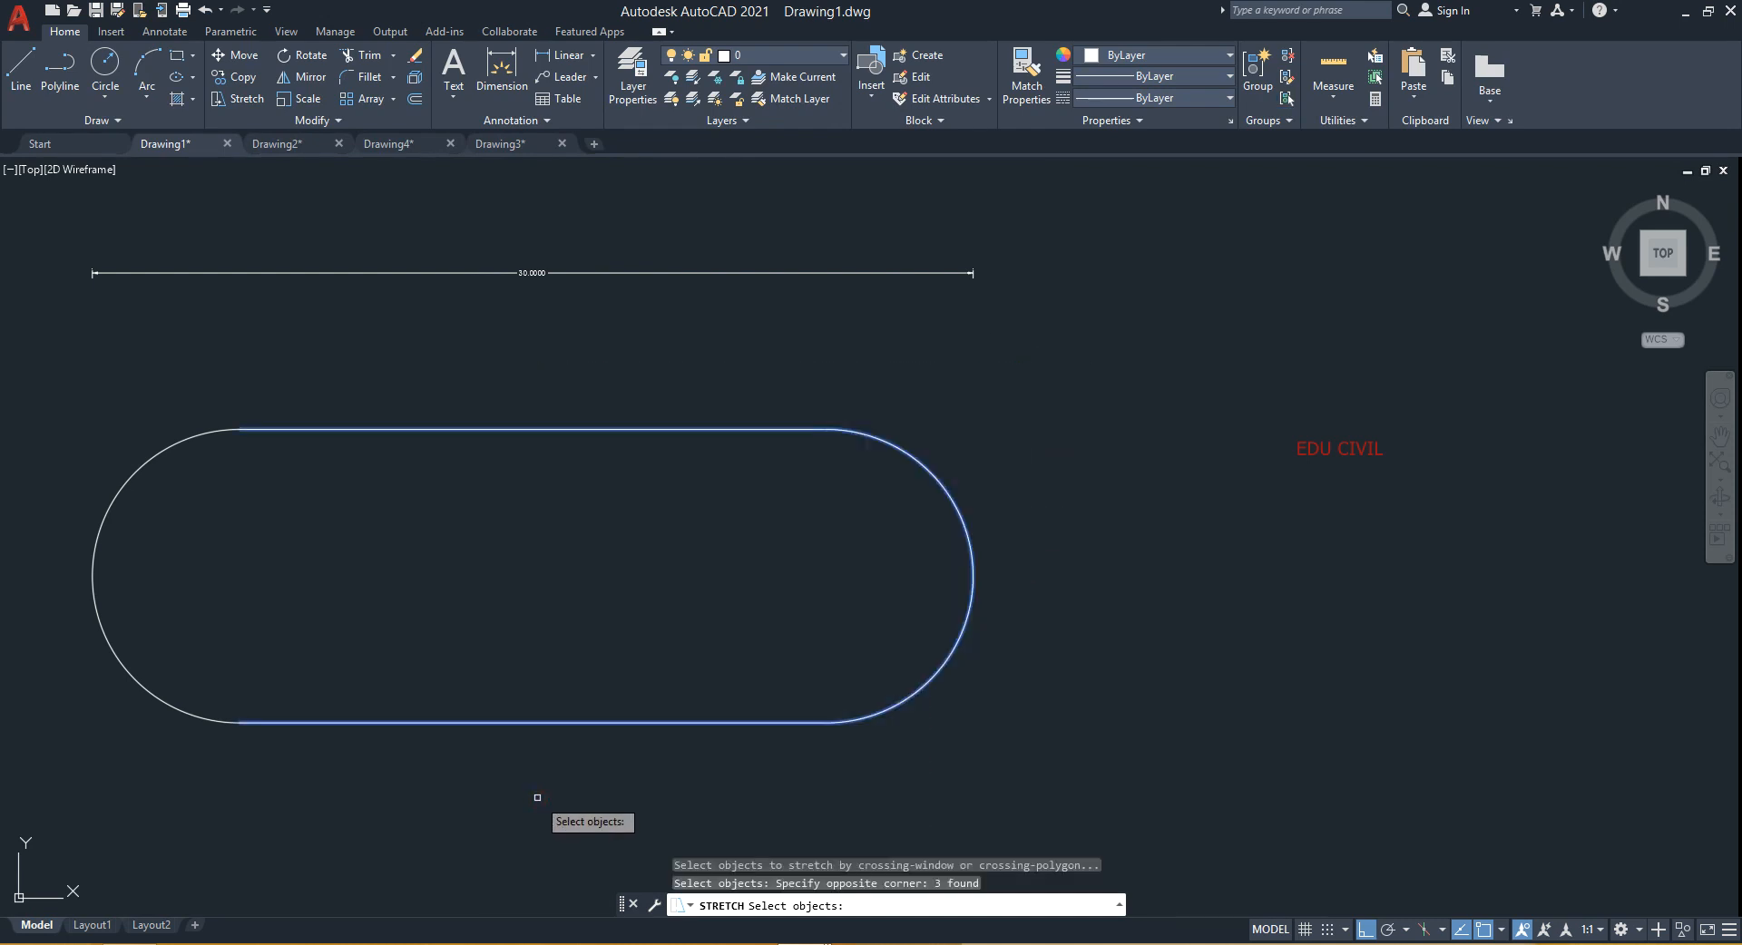
key(Return)
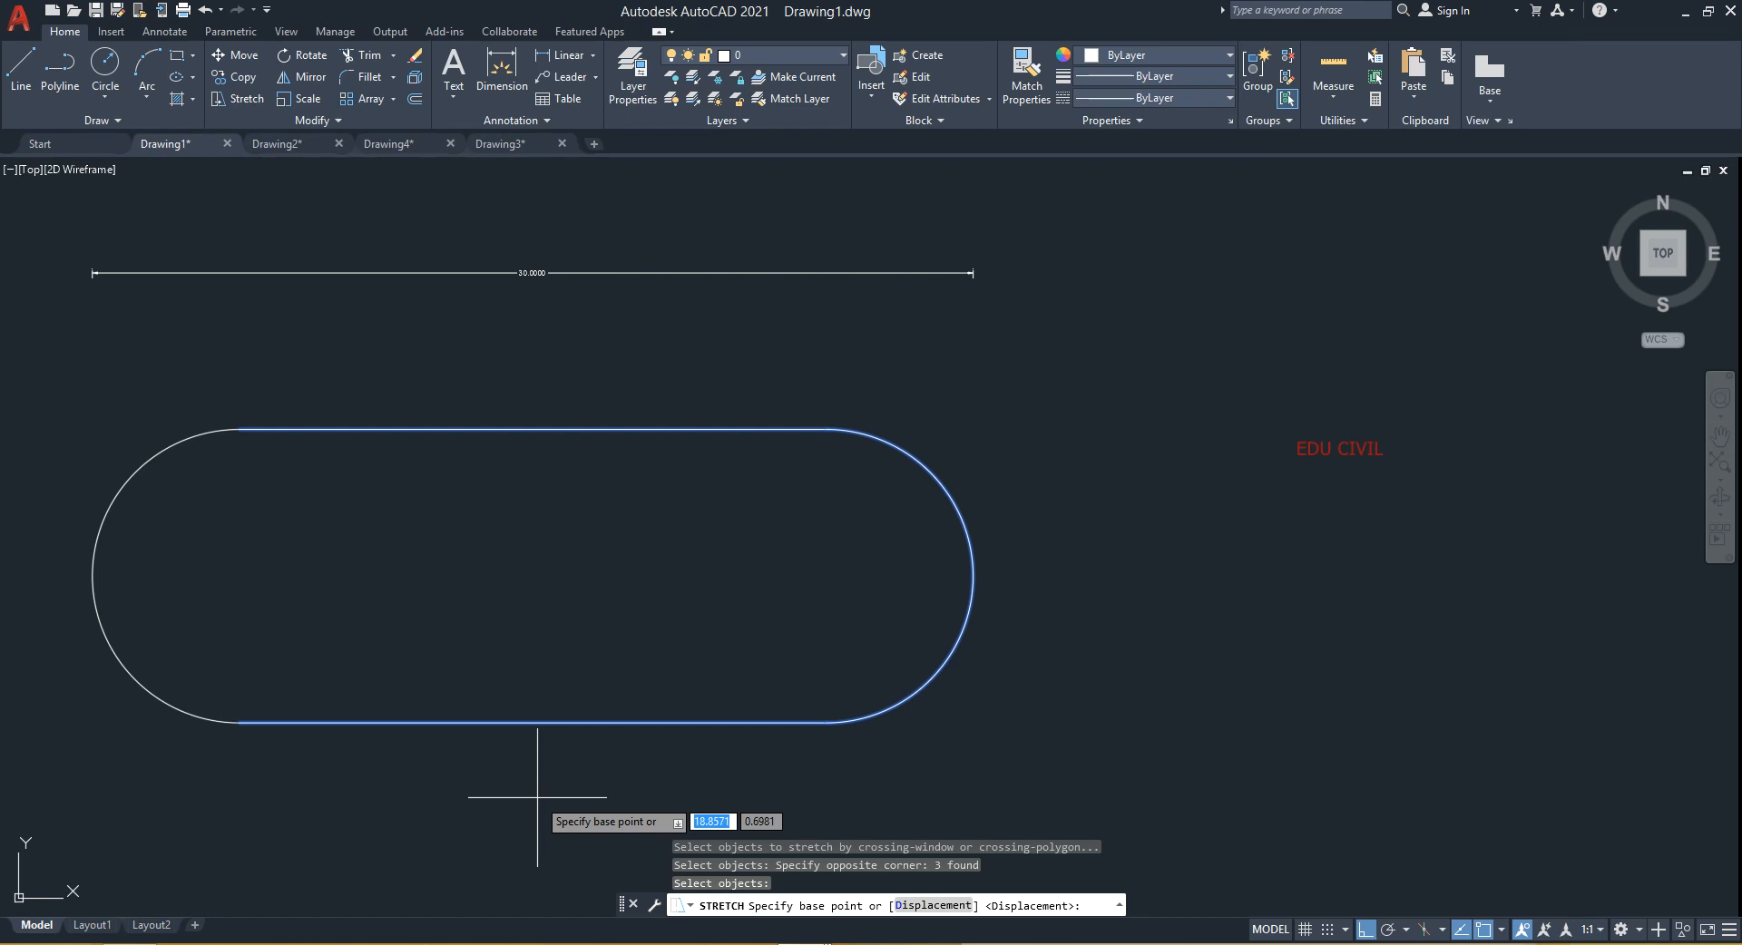
click(532, 723)
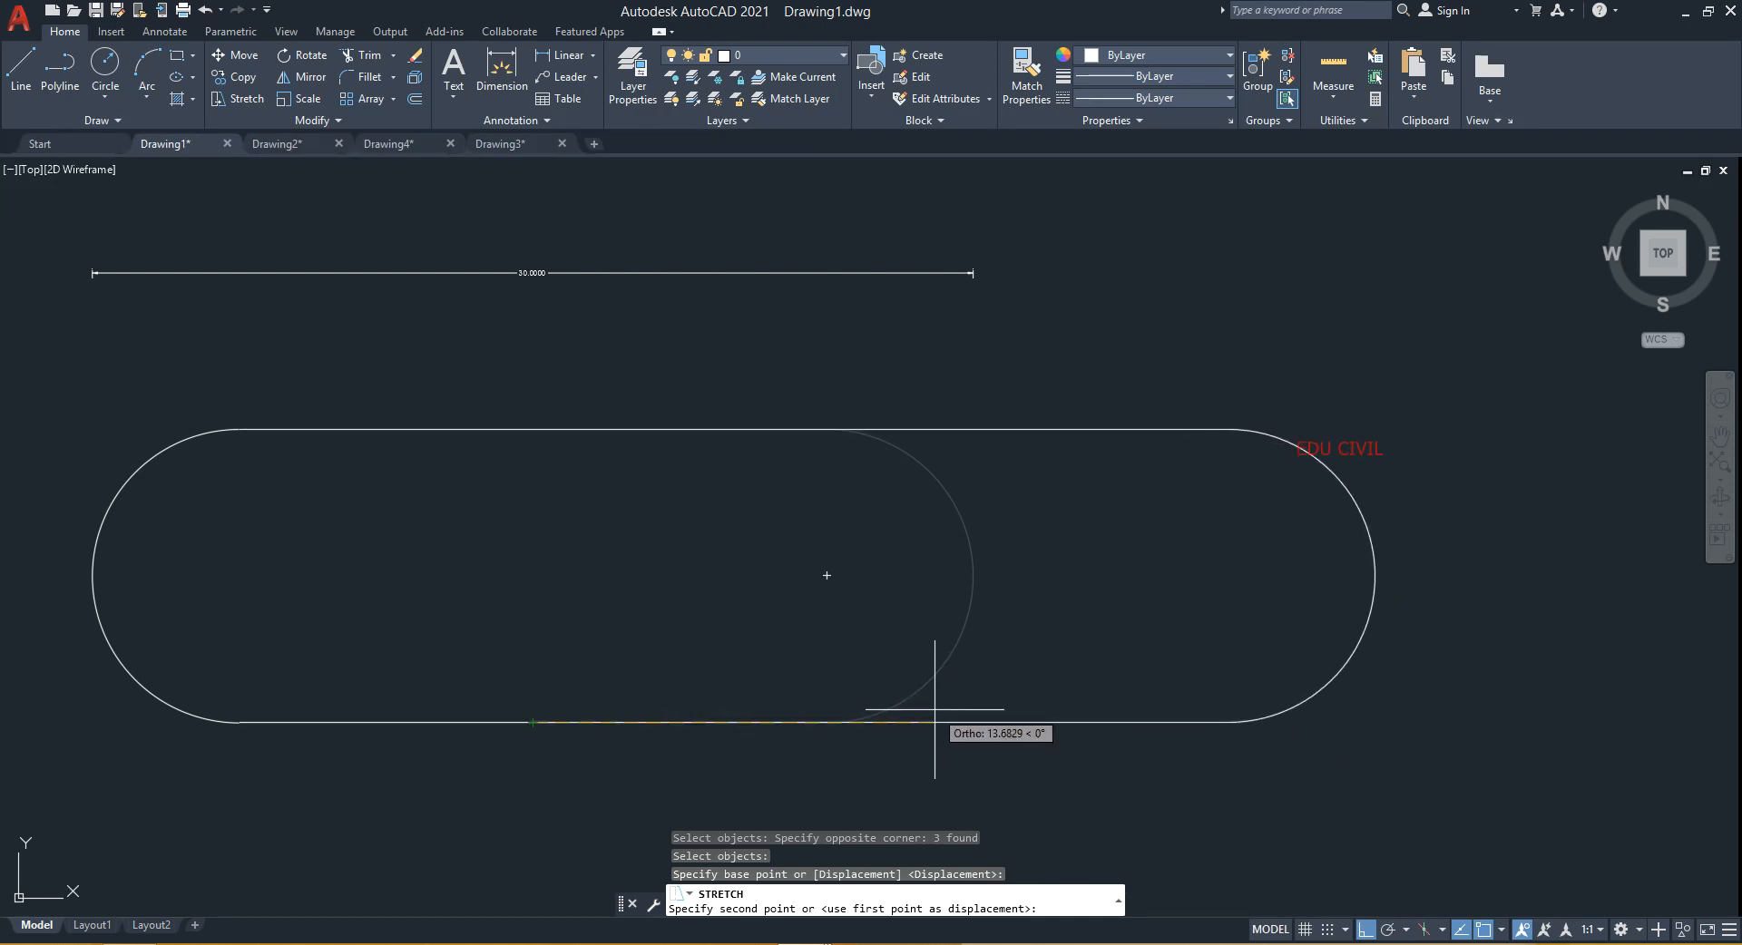
text(10)
key(Return)
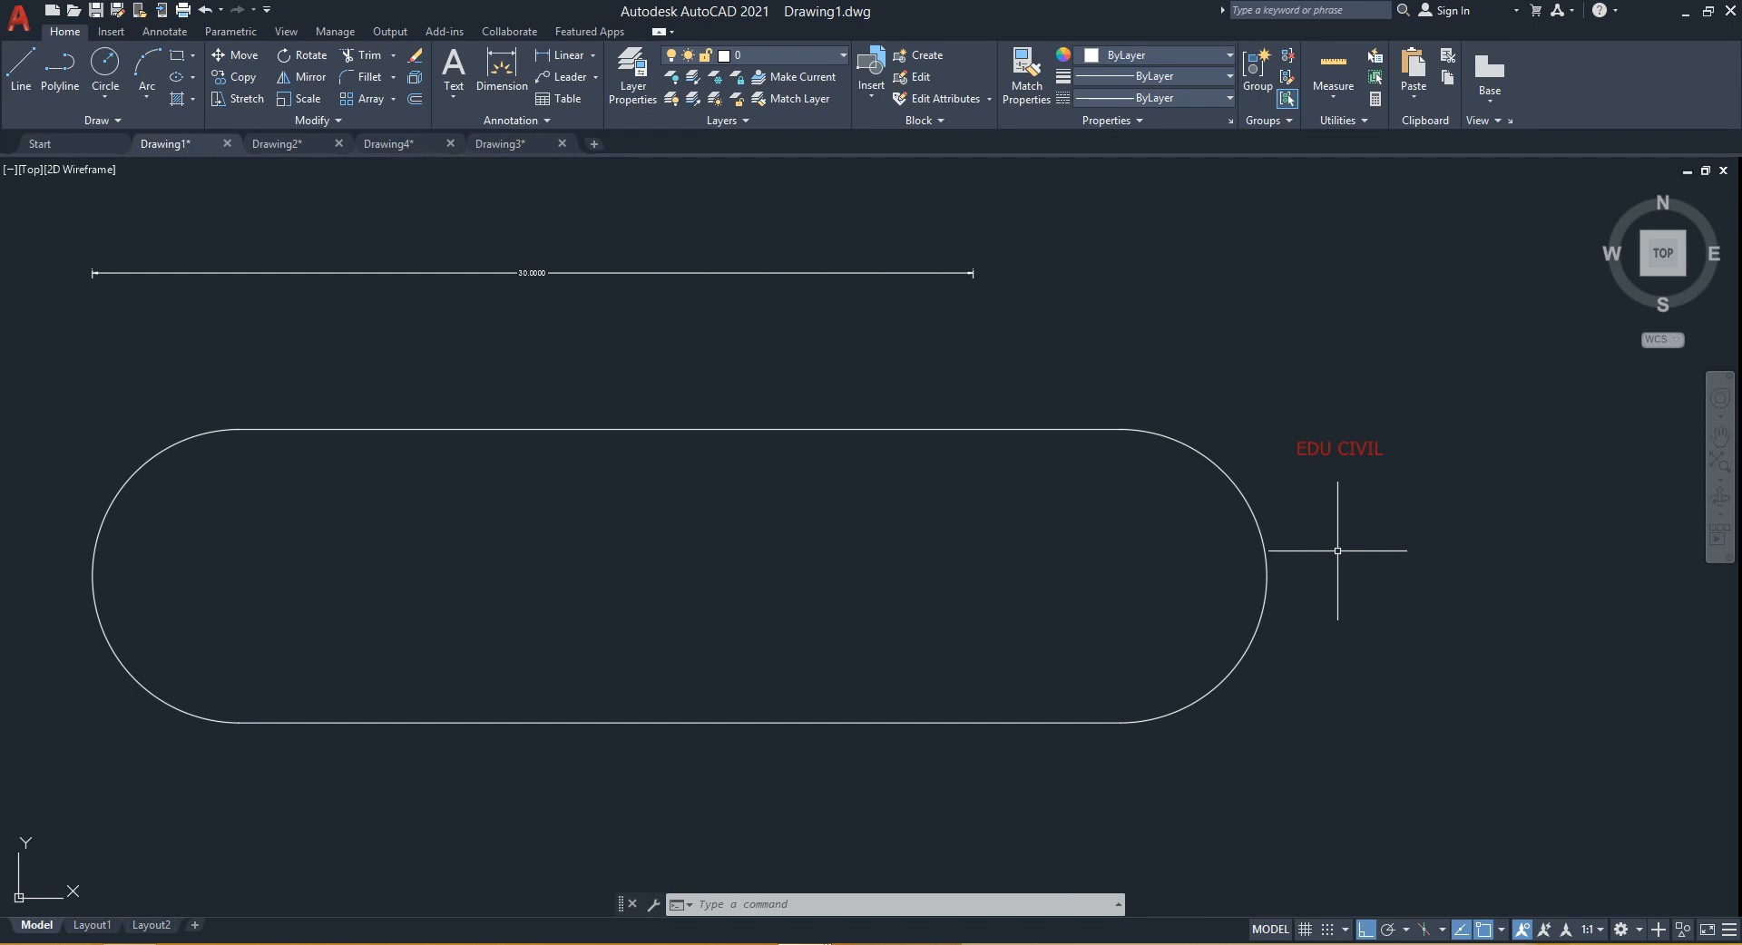
text(s)
key(Return)
click(1333, 348)
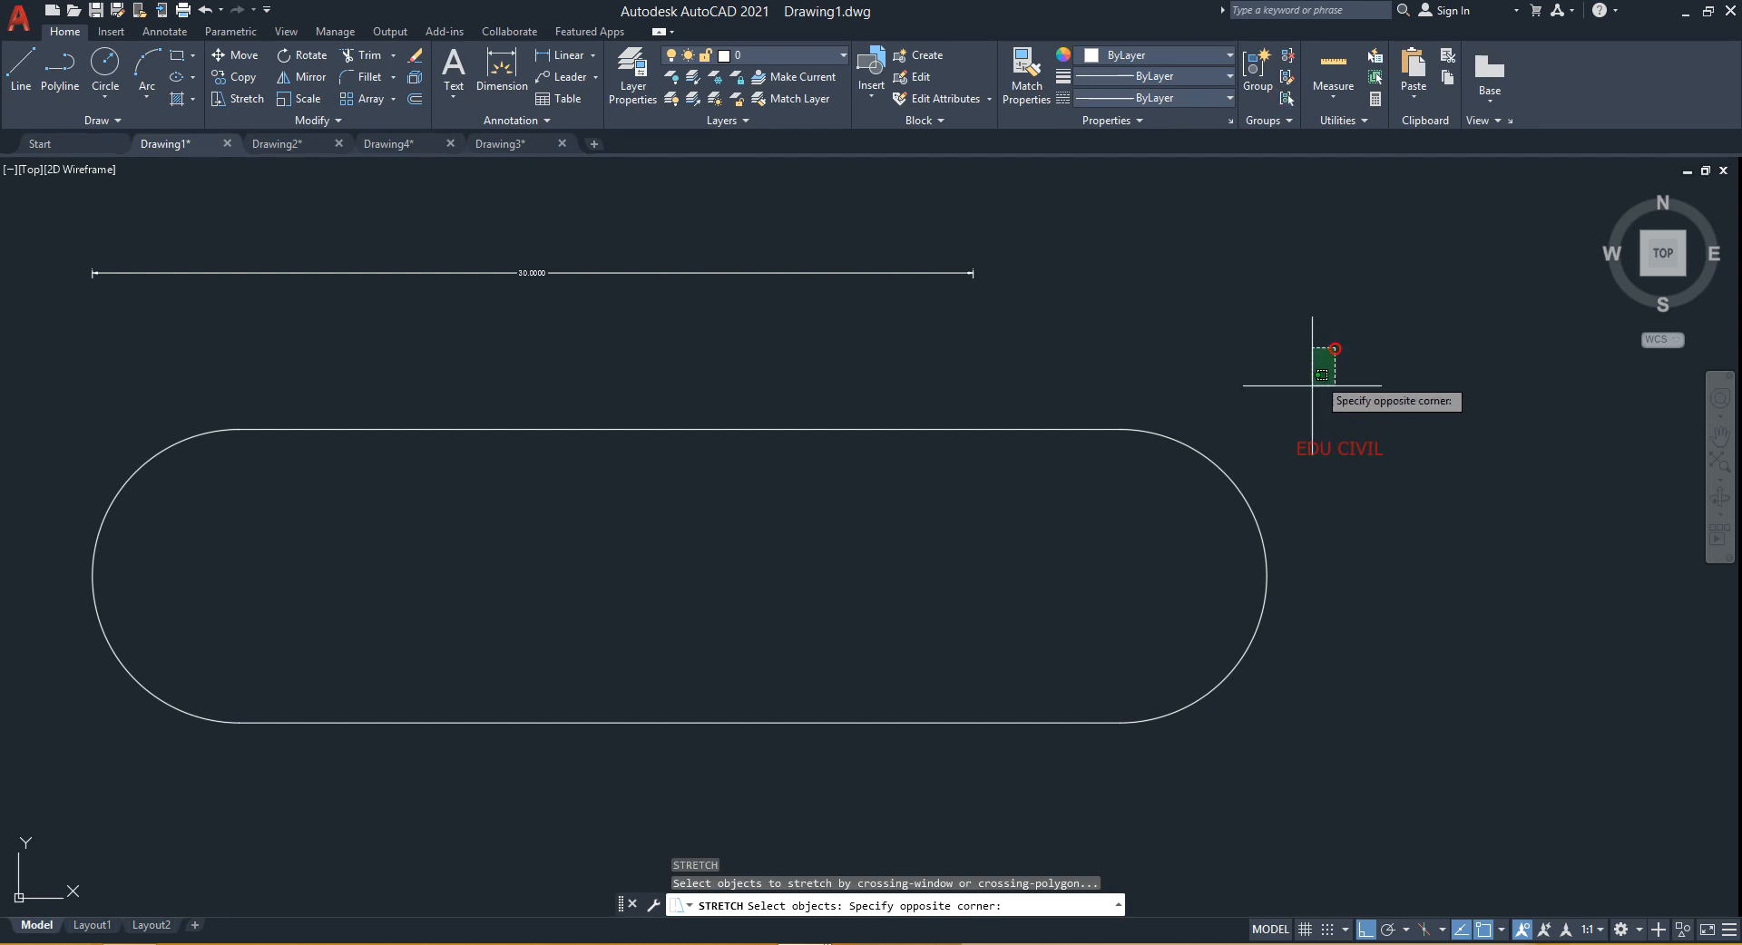
click(20, 863)
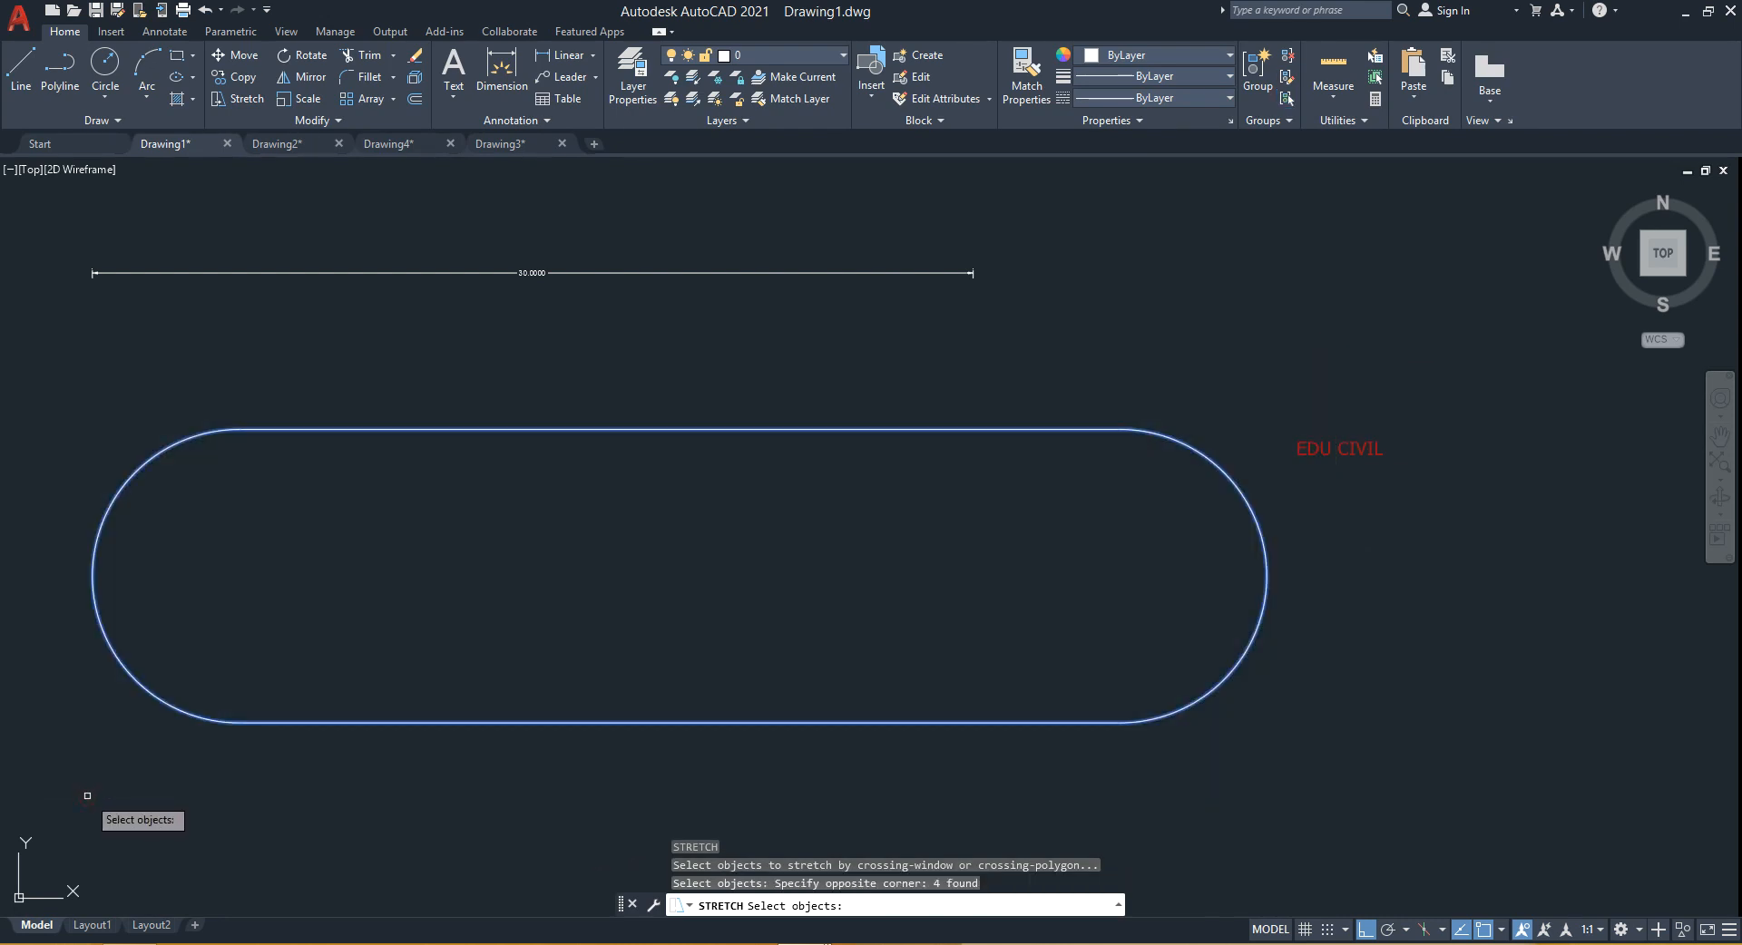
key(Return)
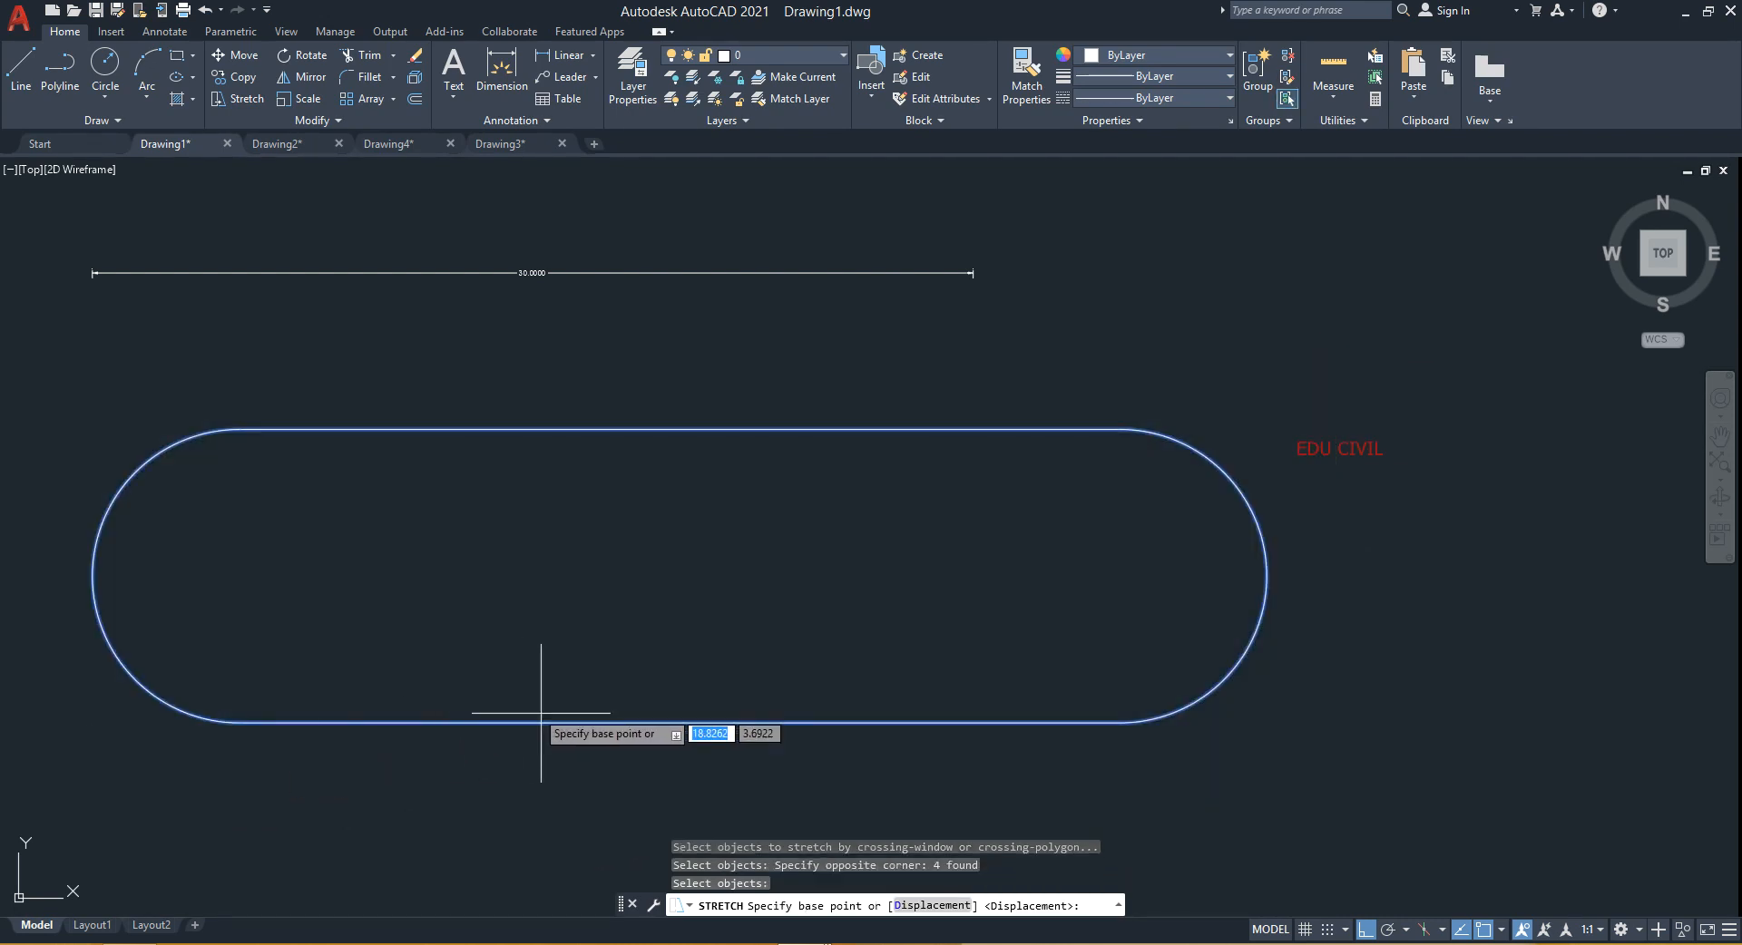
click(677, 723)
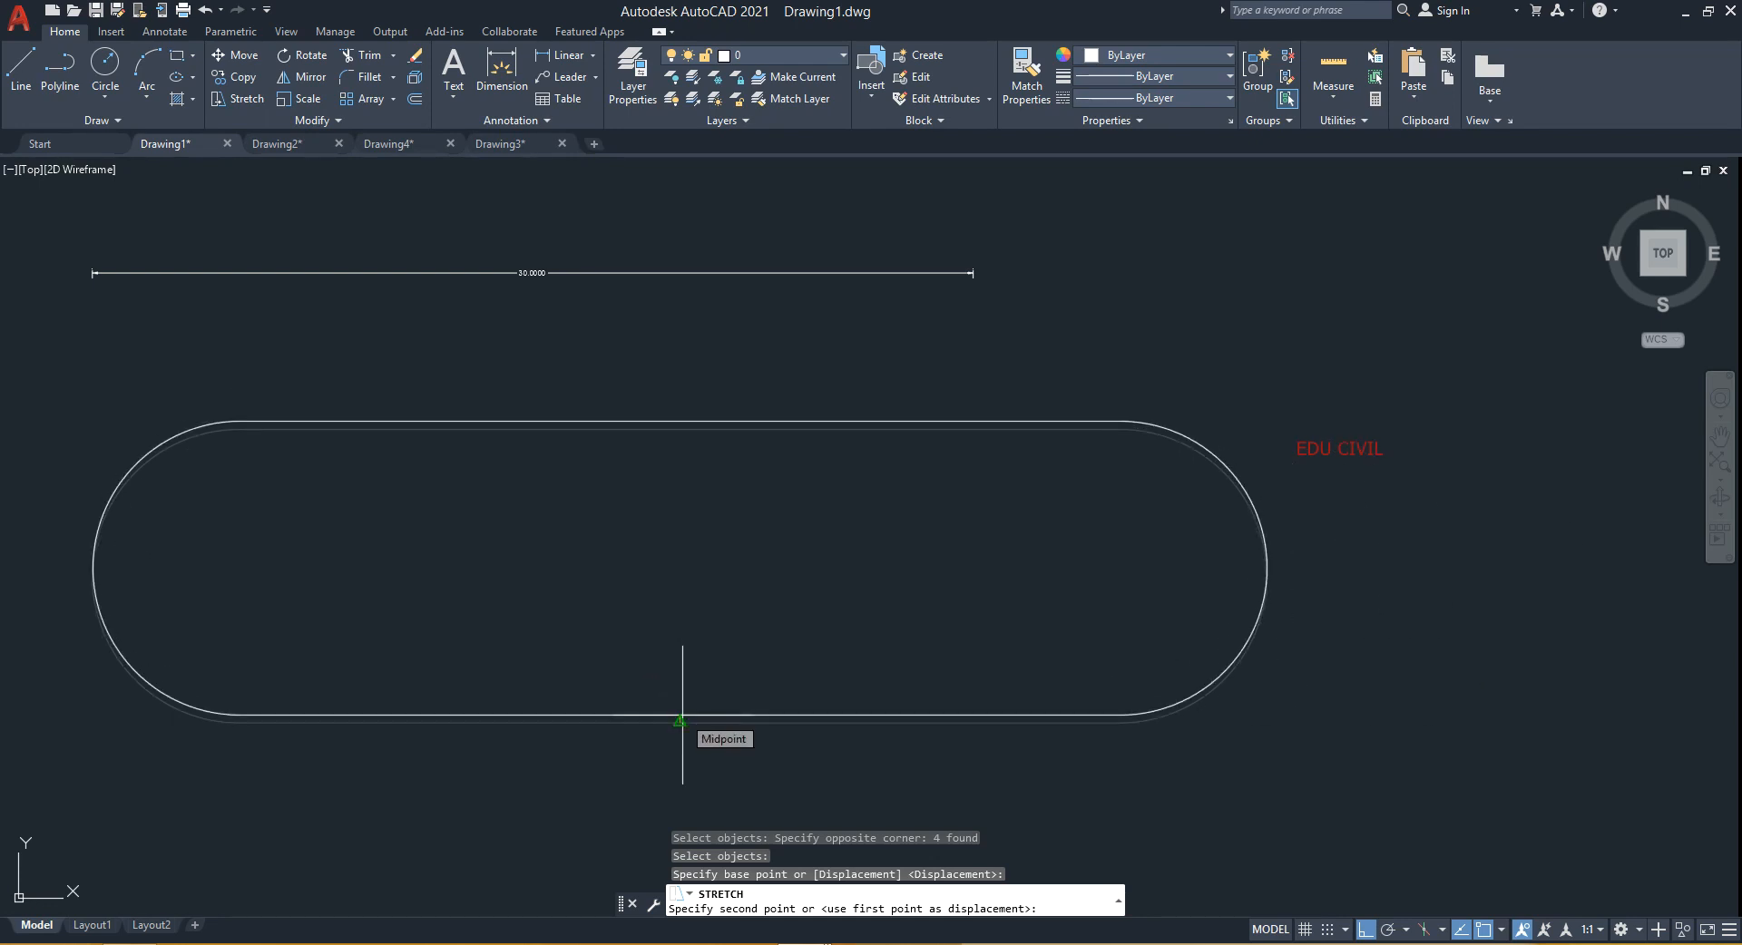
key(Escape)
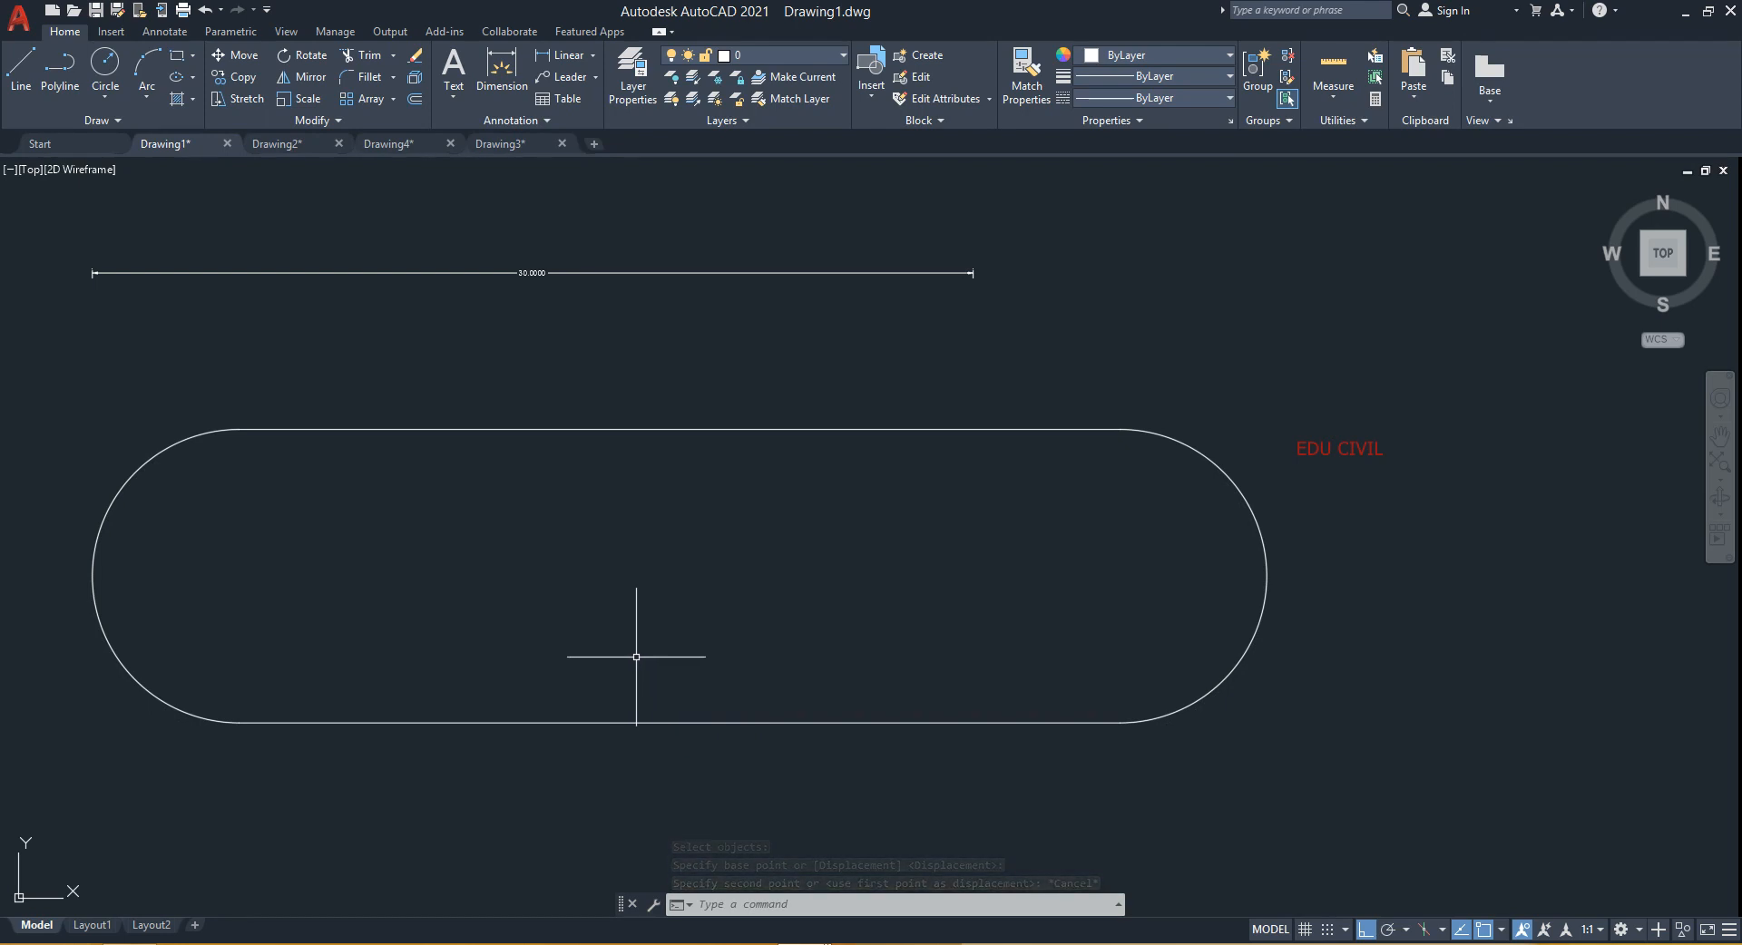
- Stretch the rounded slot's lower half 20 units downward using a crossing window
mouse_move(680, 650)
middle_down()
mouse_move(863, 649)
mouse_move(750, 628)
middle_up()
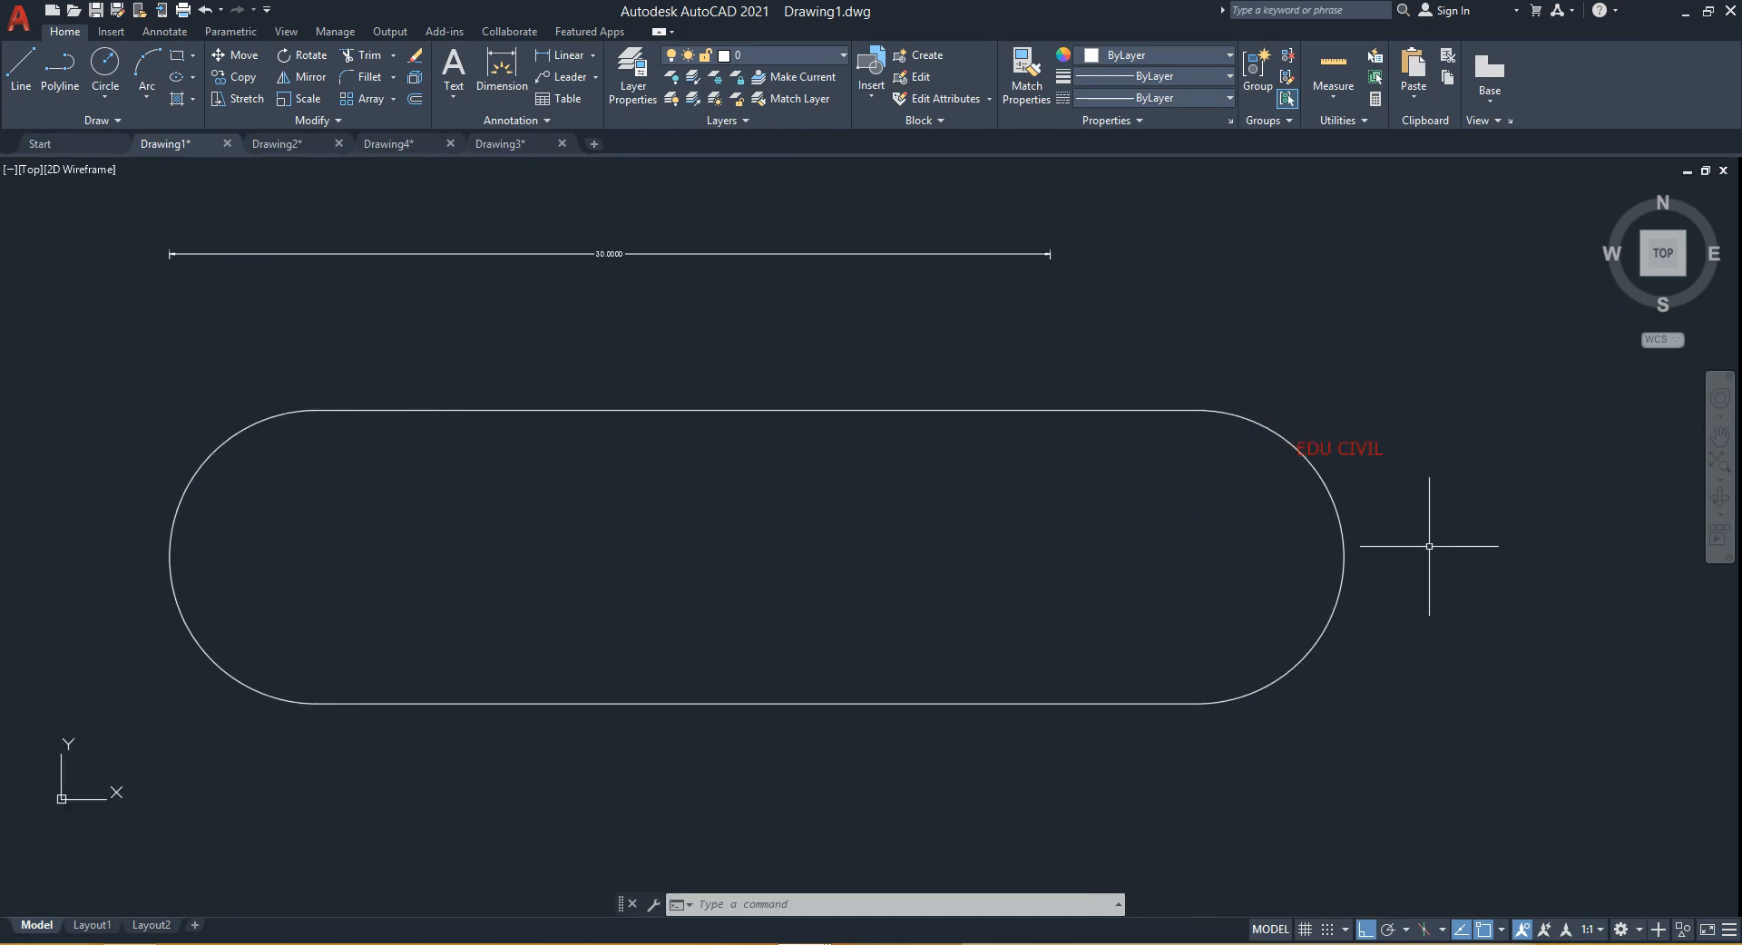
text(s)
key(Return)
click(1428, 546)
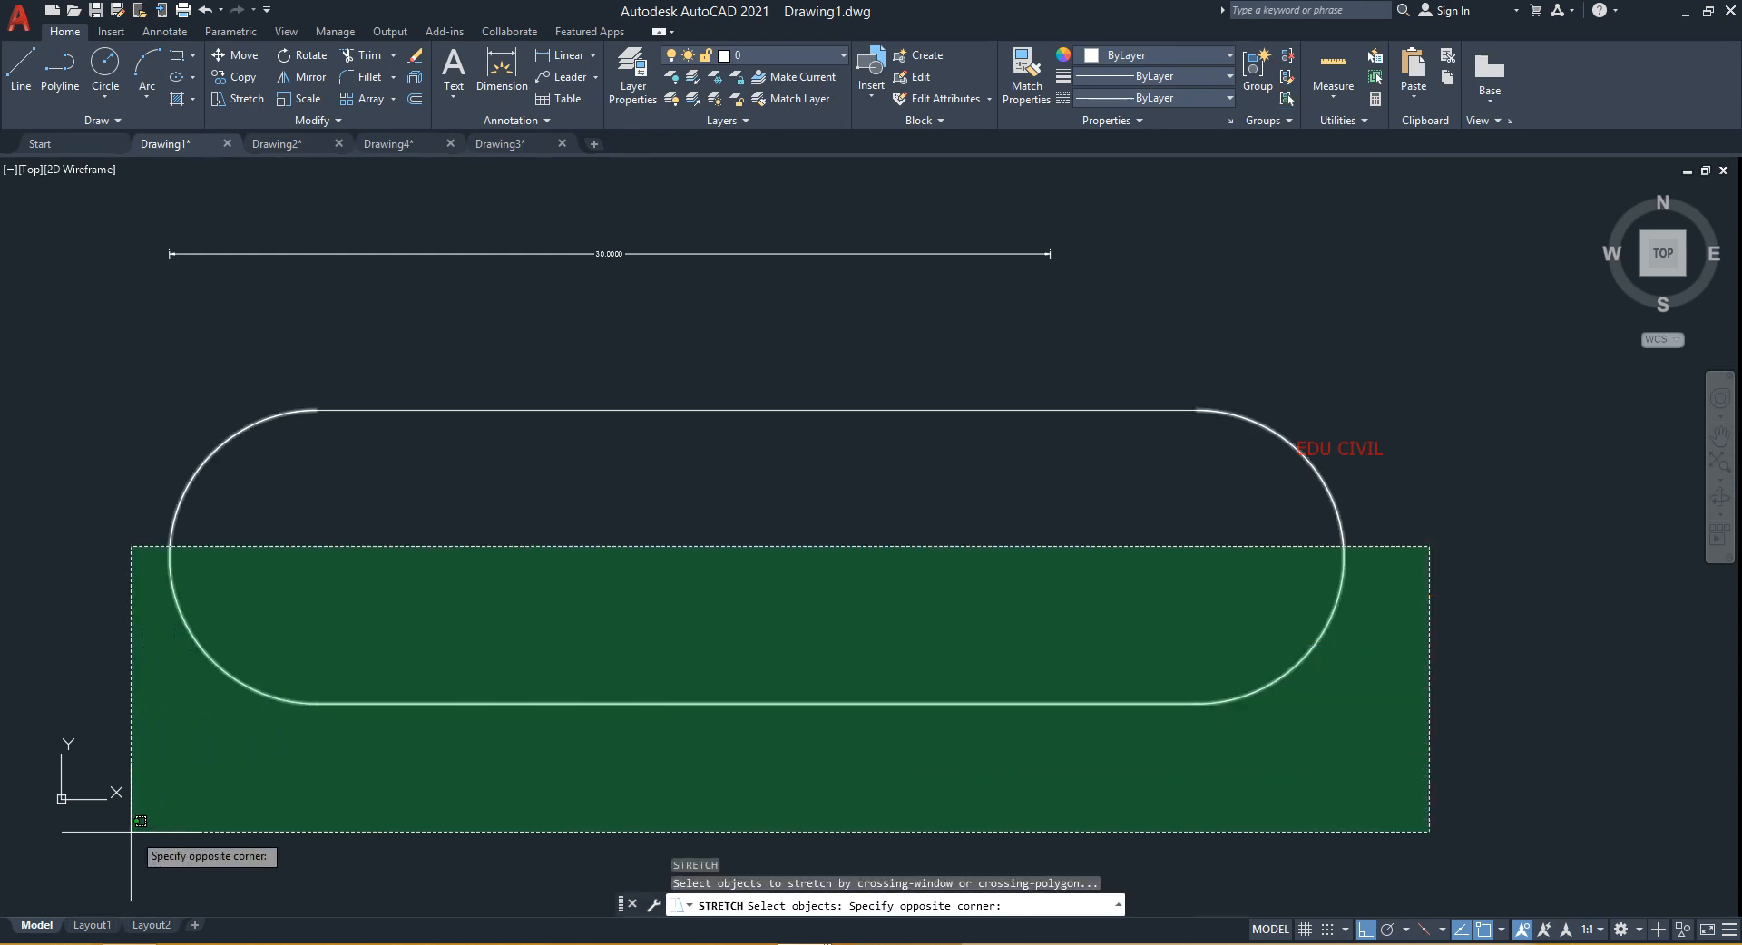
click(123, 818)
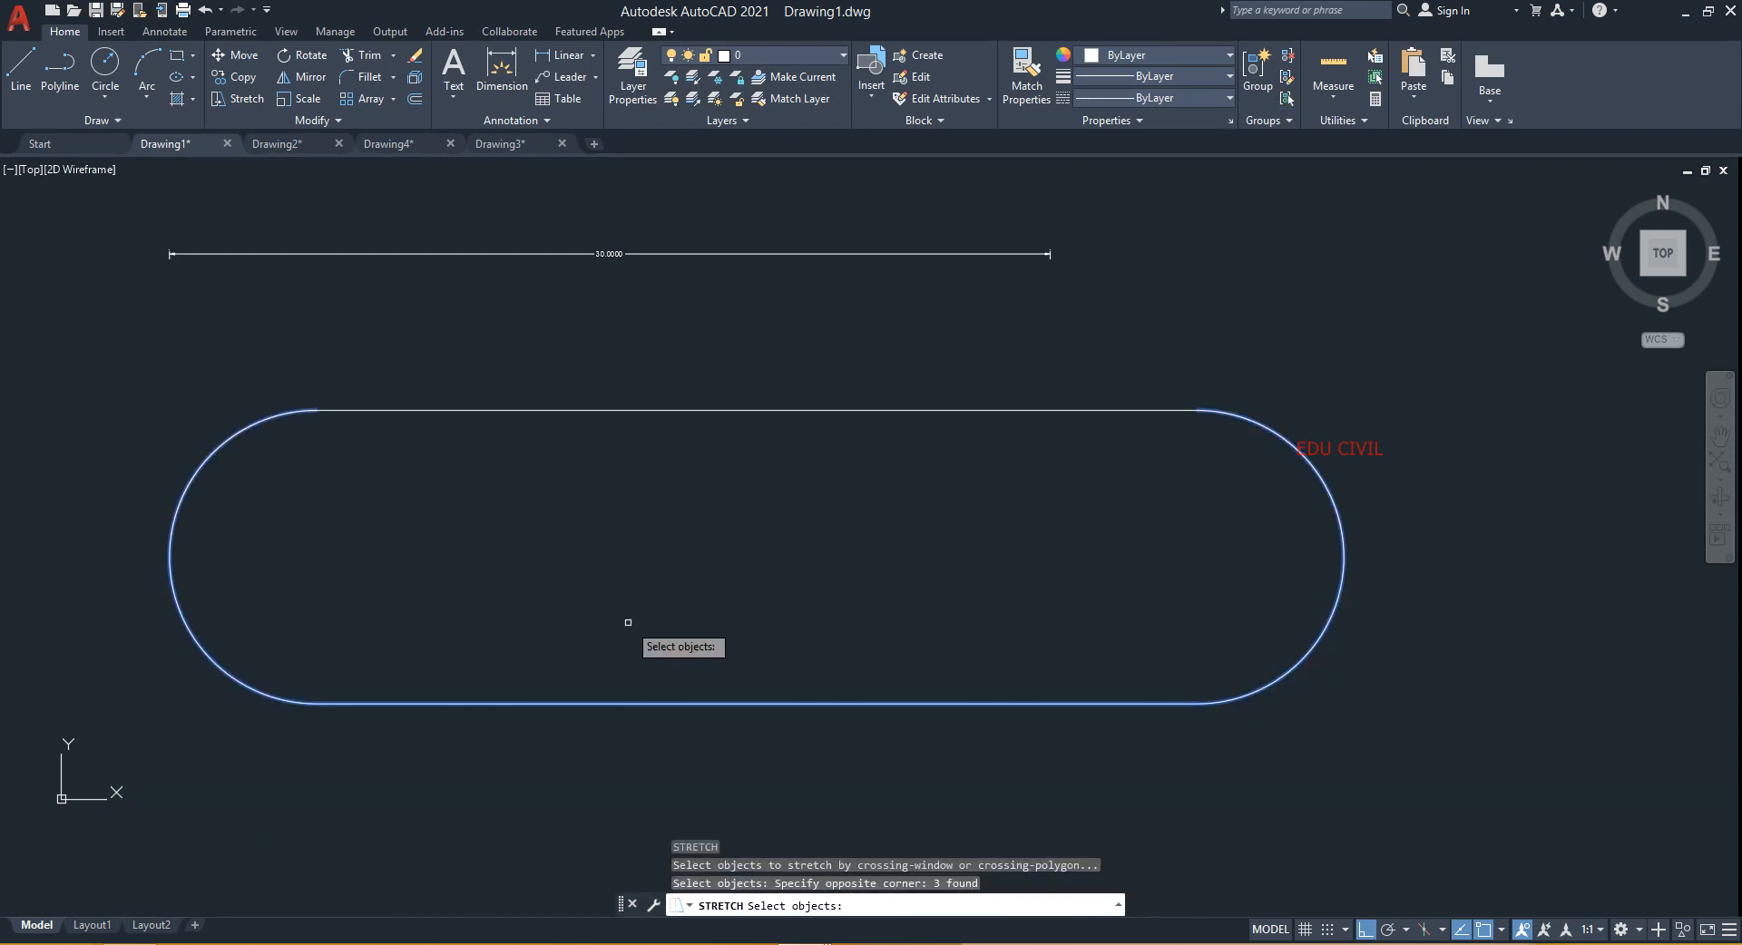
key(Return)
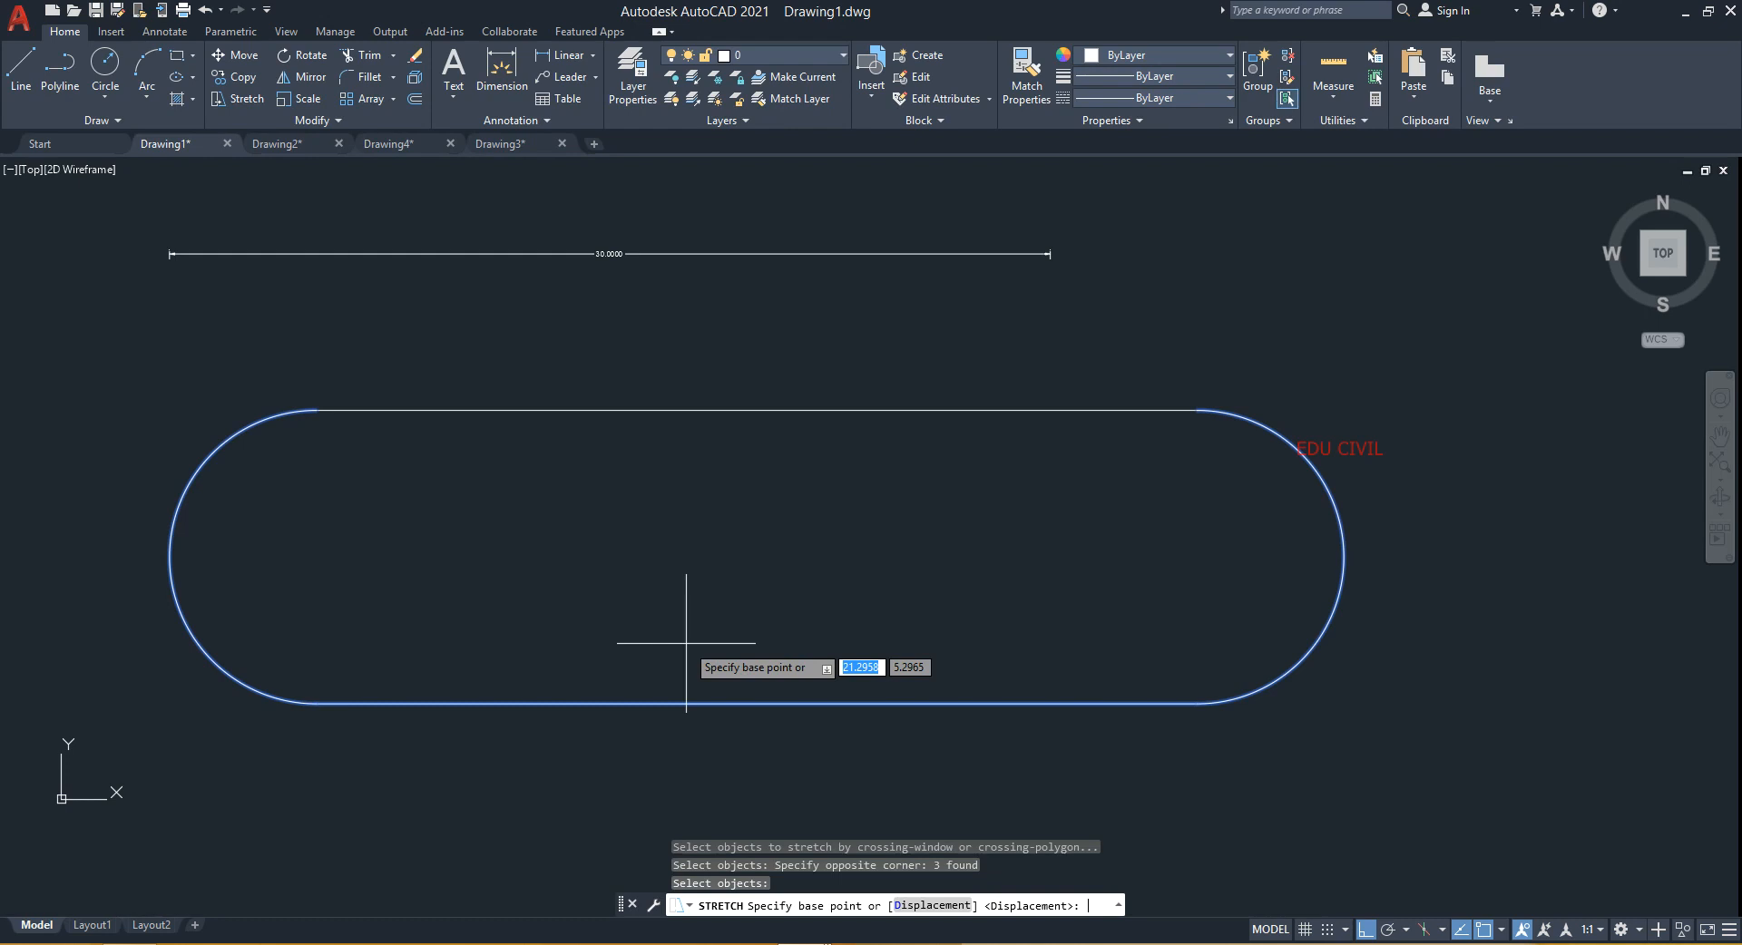
click(756, 703)
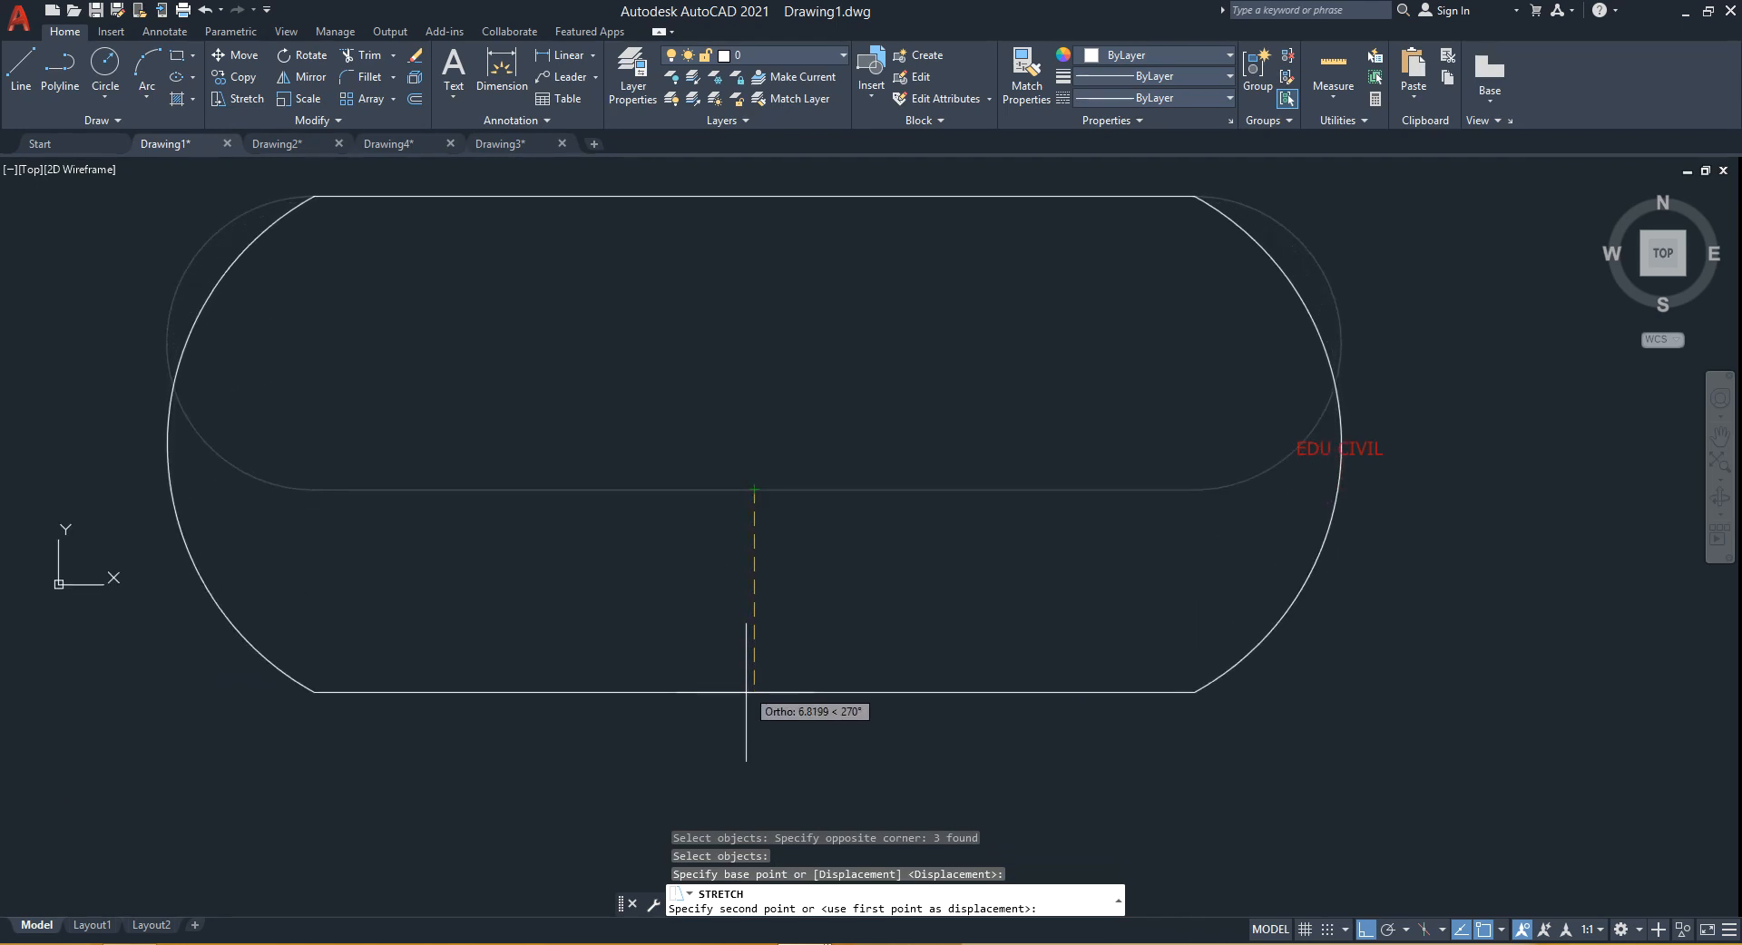
middle_drag(744, 731, 757, 586)
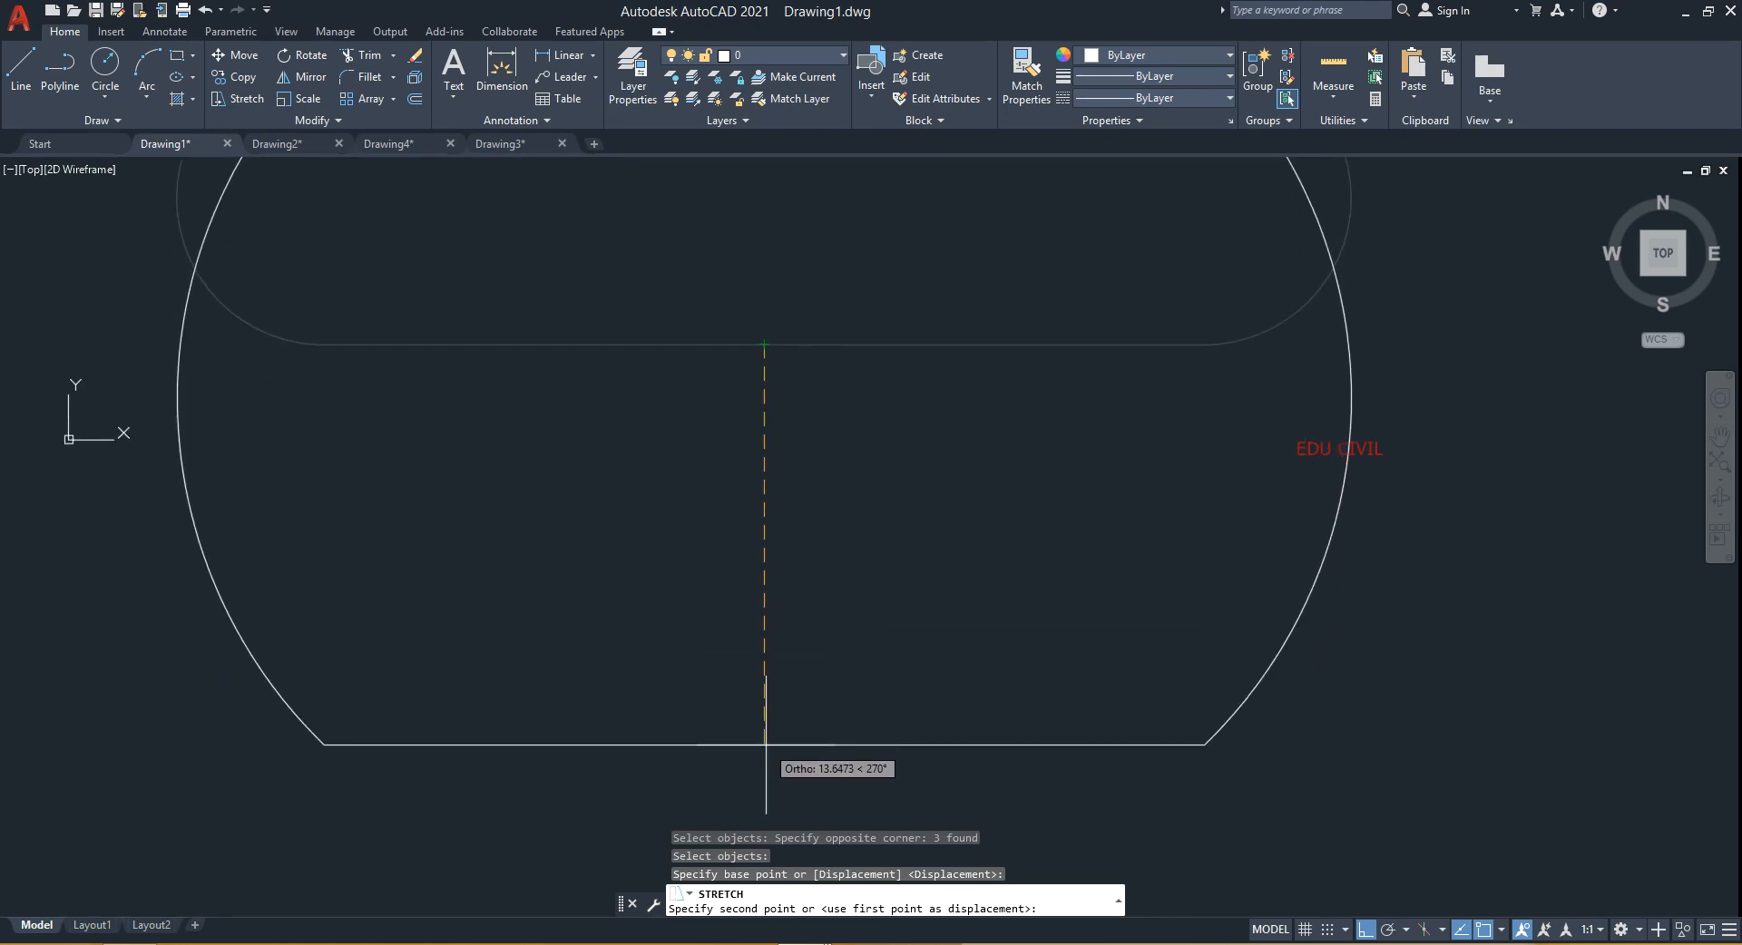
text(20)
key(Return)
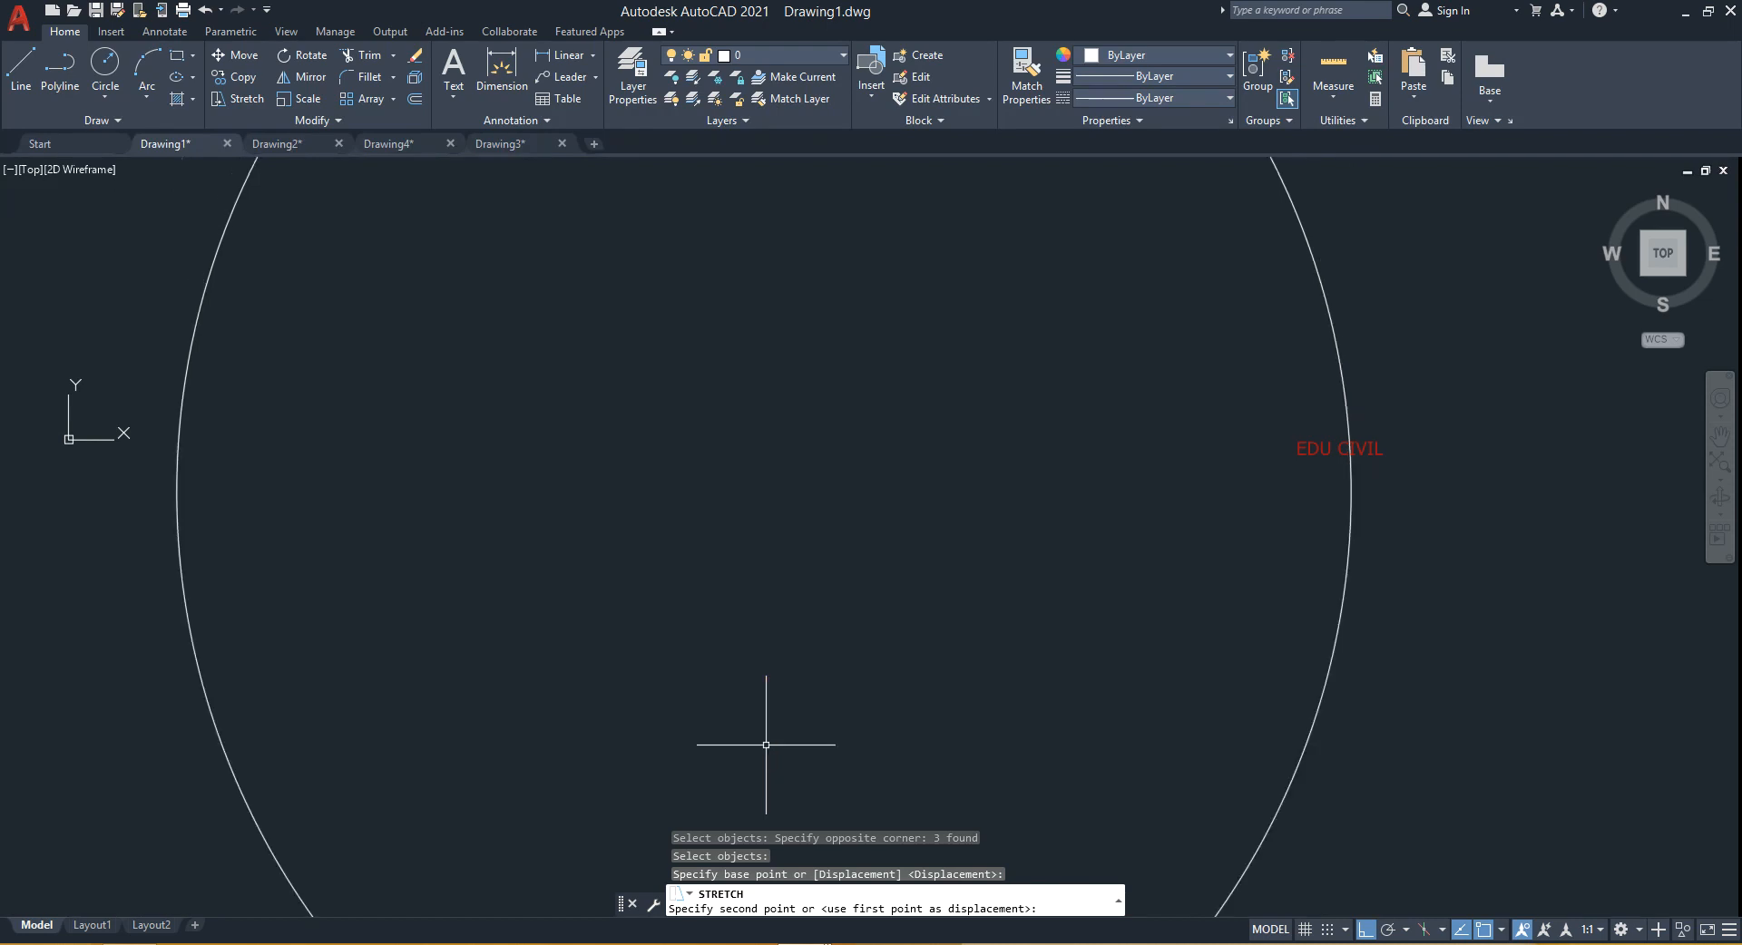
- Undo and redo the downward stretch of the slot
scroll(777, 731, down, 4)
middle_drag(823, 728, 813, 669)
scroll(805, 649, up, 3)
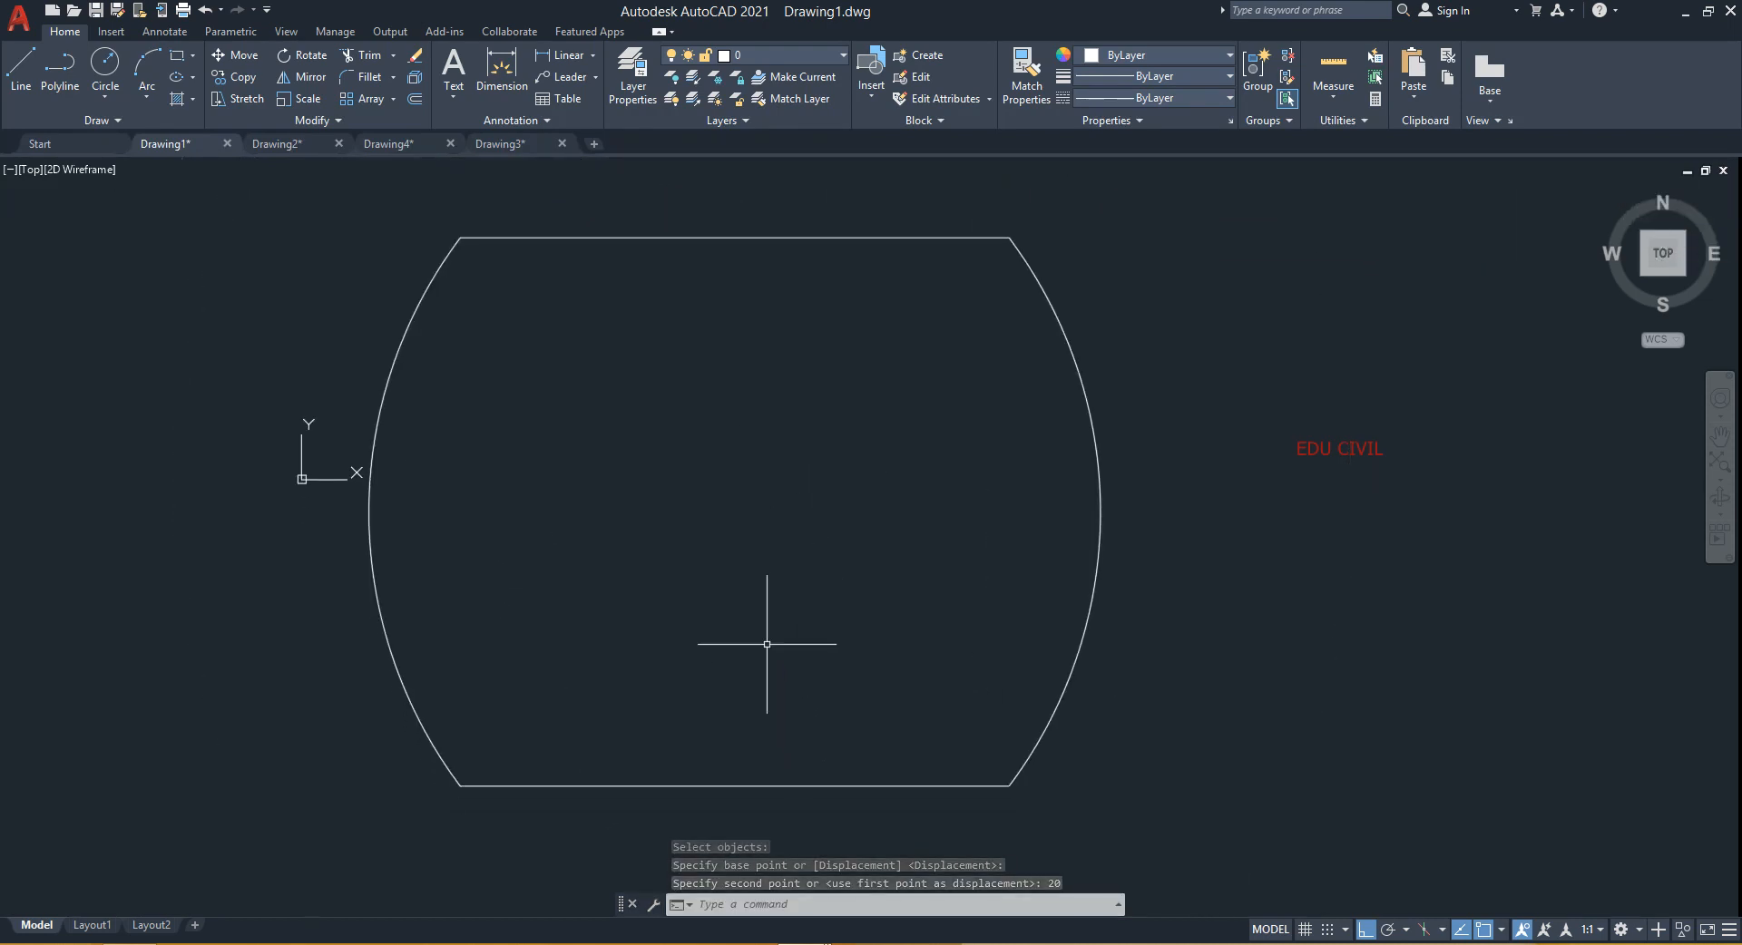
key(ctrl+z)
key(ctrl+z)
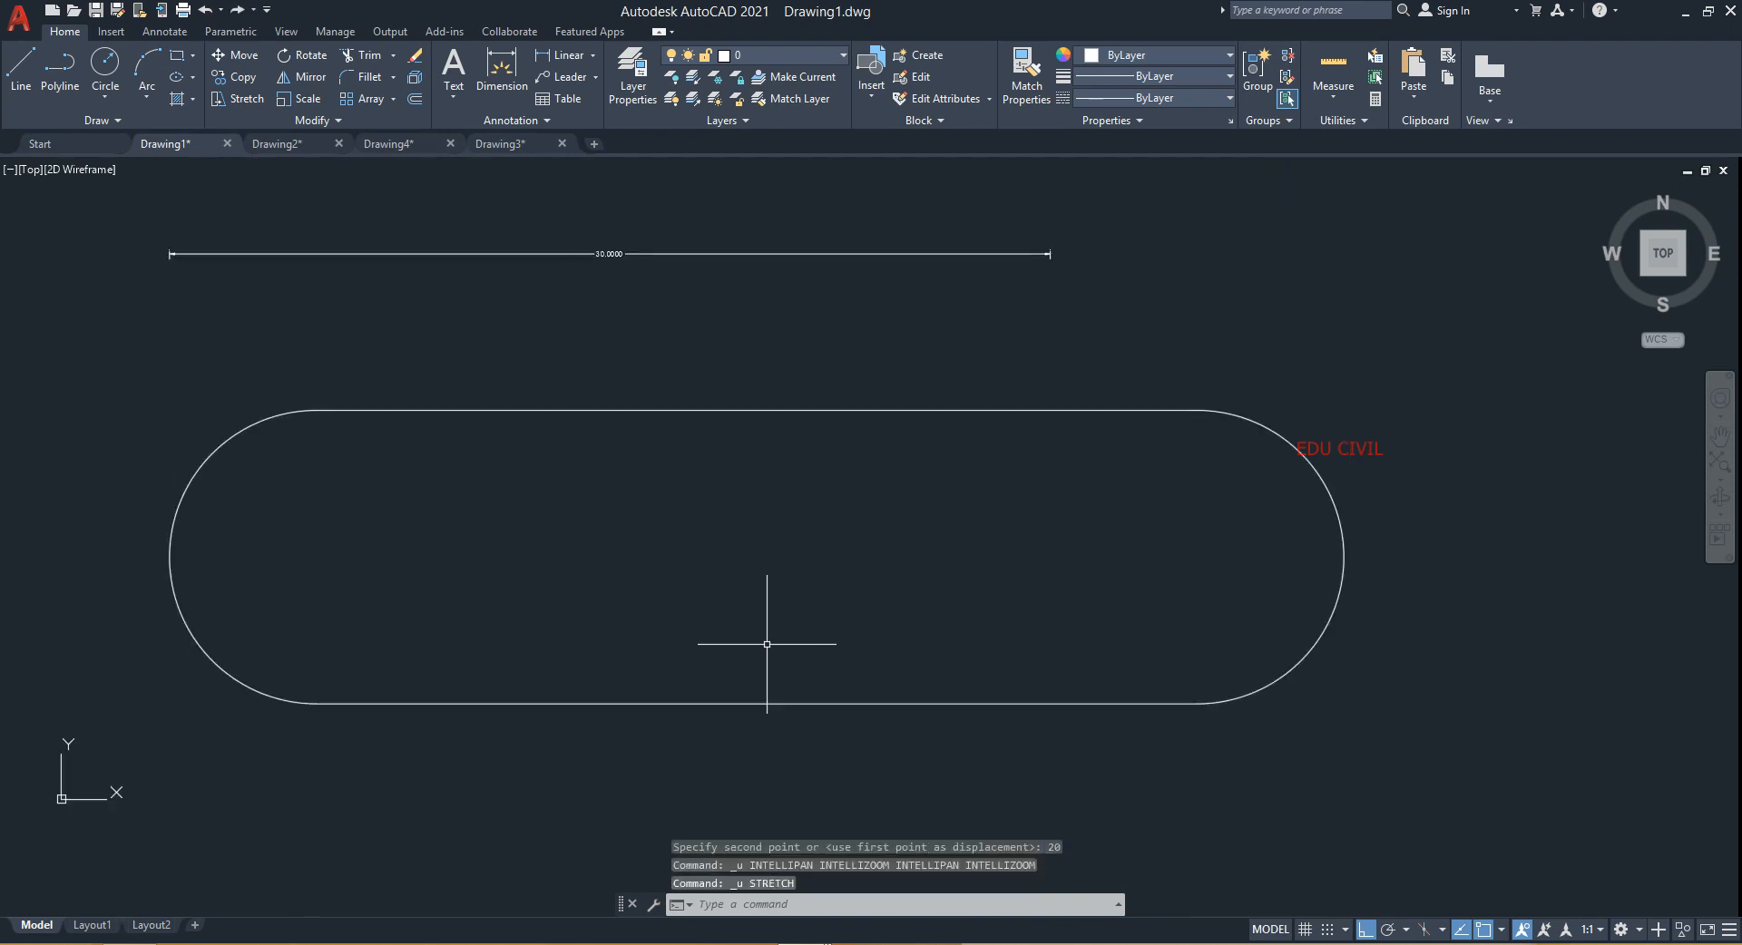
key(ctrl+y)
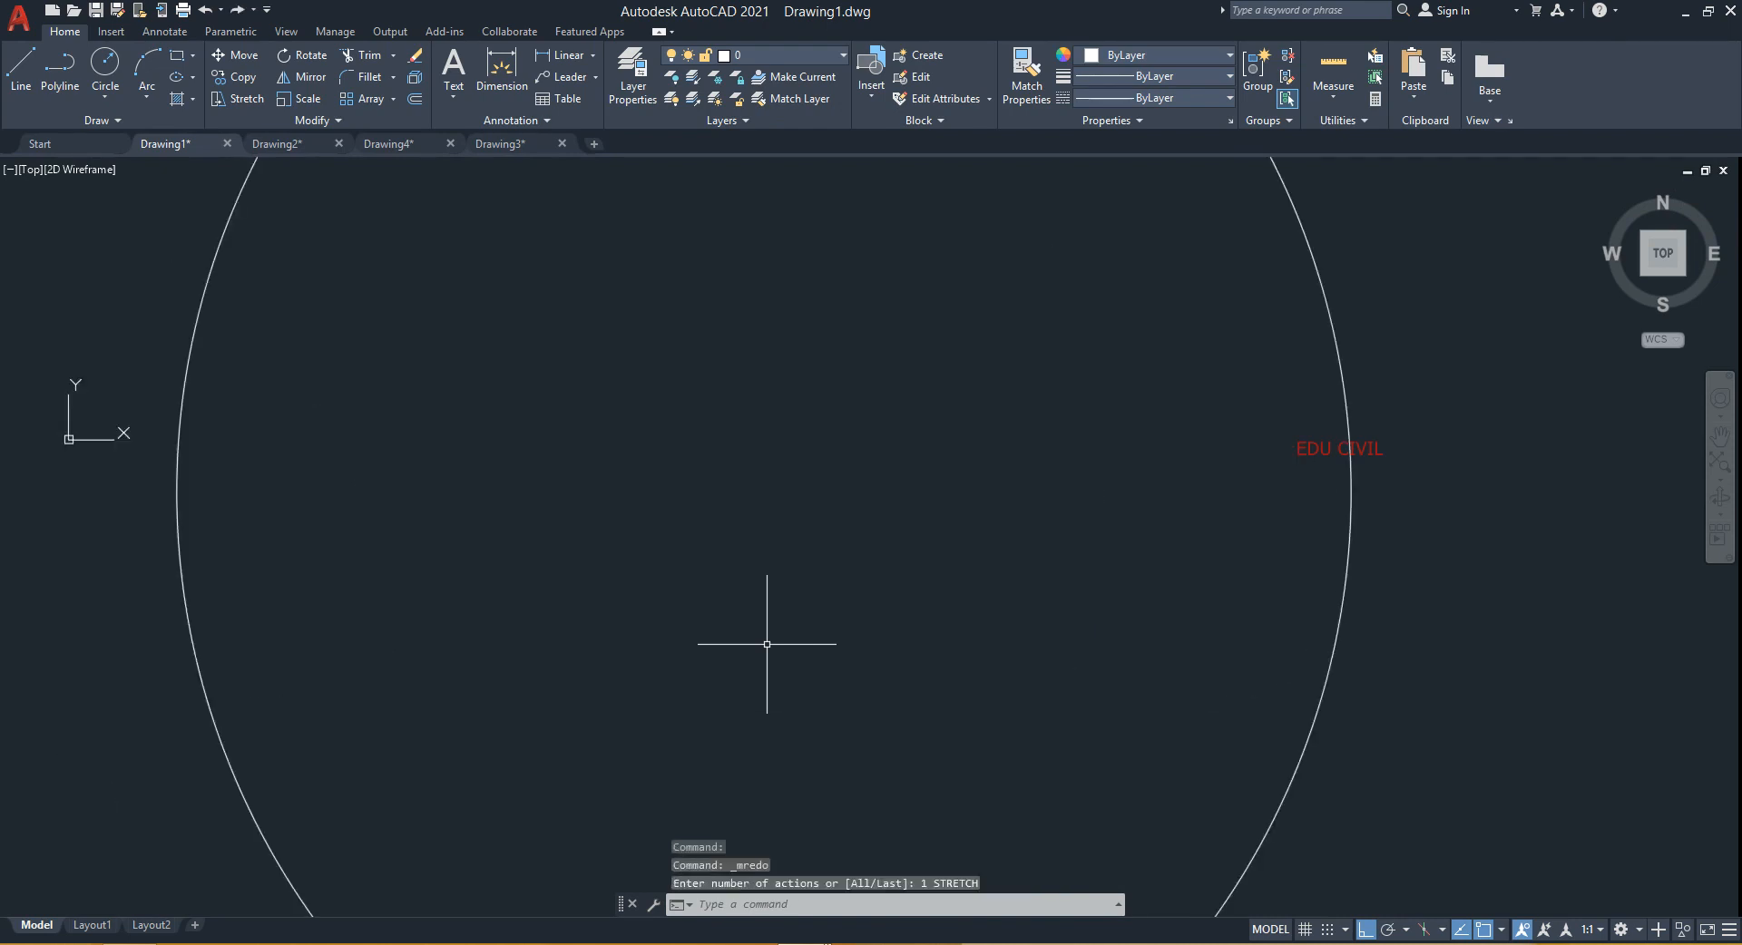
scroll(766, 644, down, 4)
middle_drag(771, 634, 773, 581)
scroll(771, 582, up, 2)
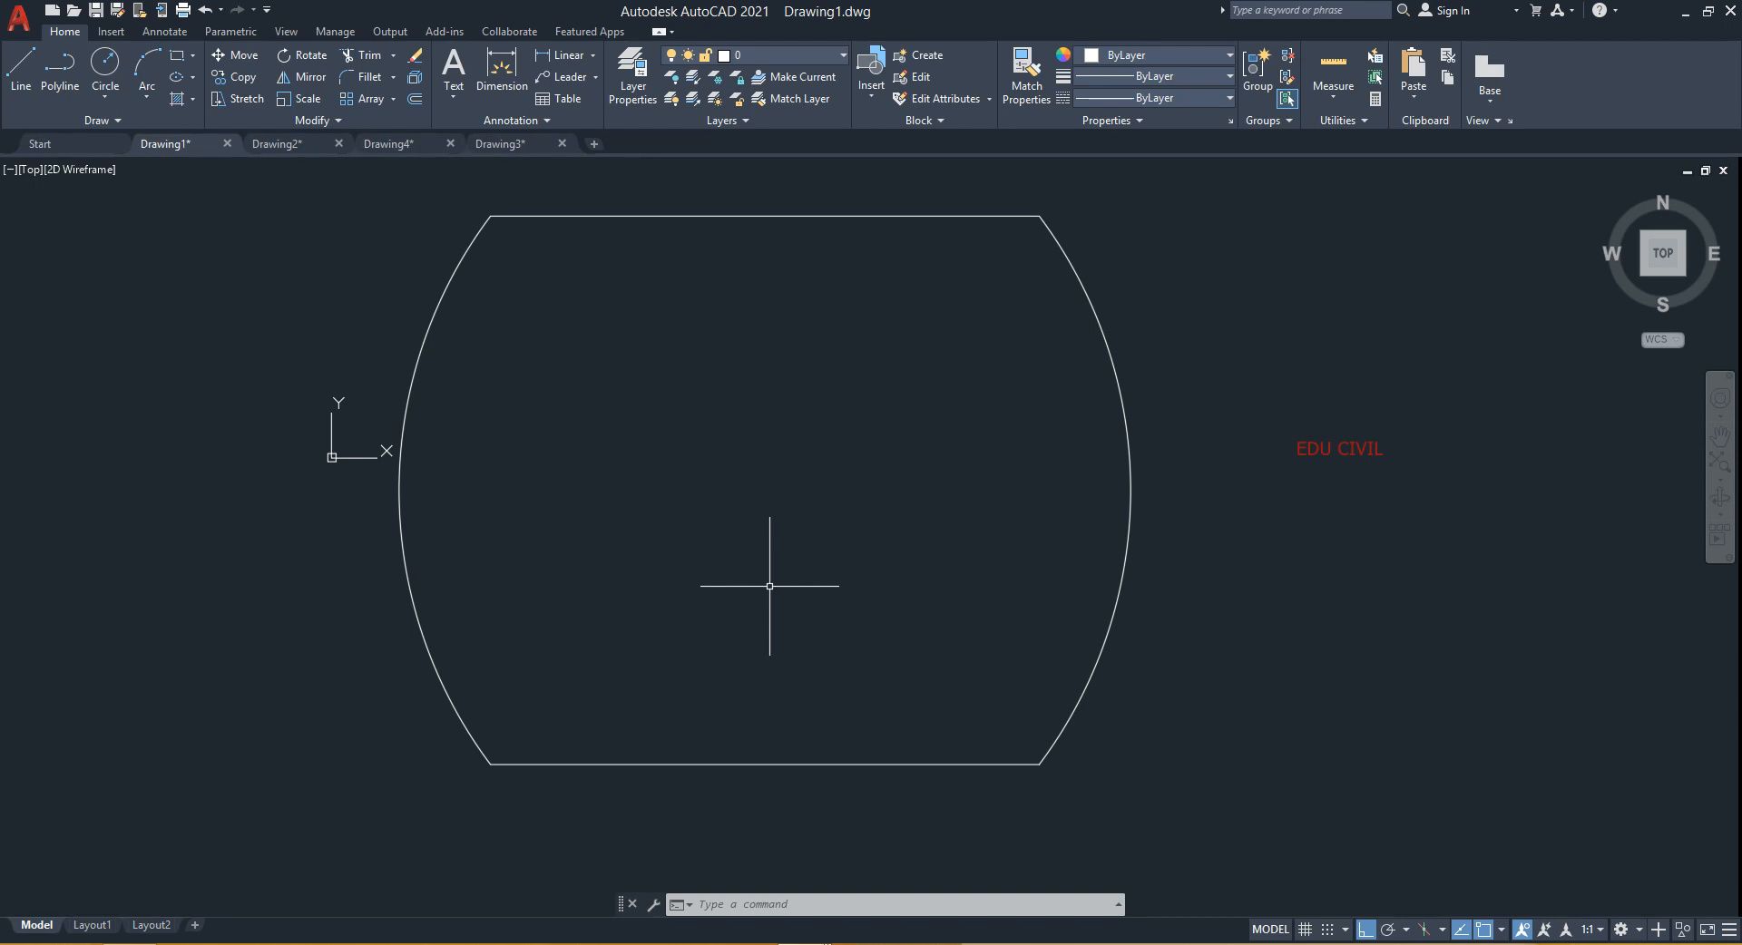
- Switch to Drawing2 and quick-measure the room rectangle's width and length
click(279, 146)
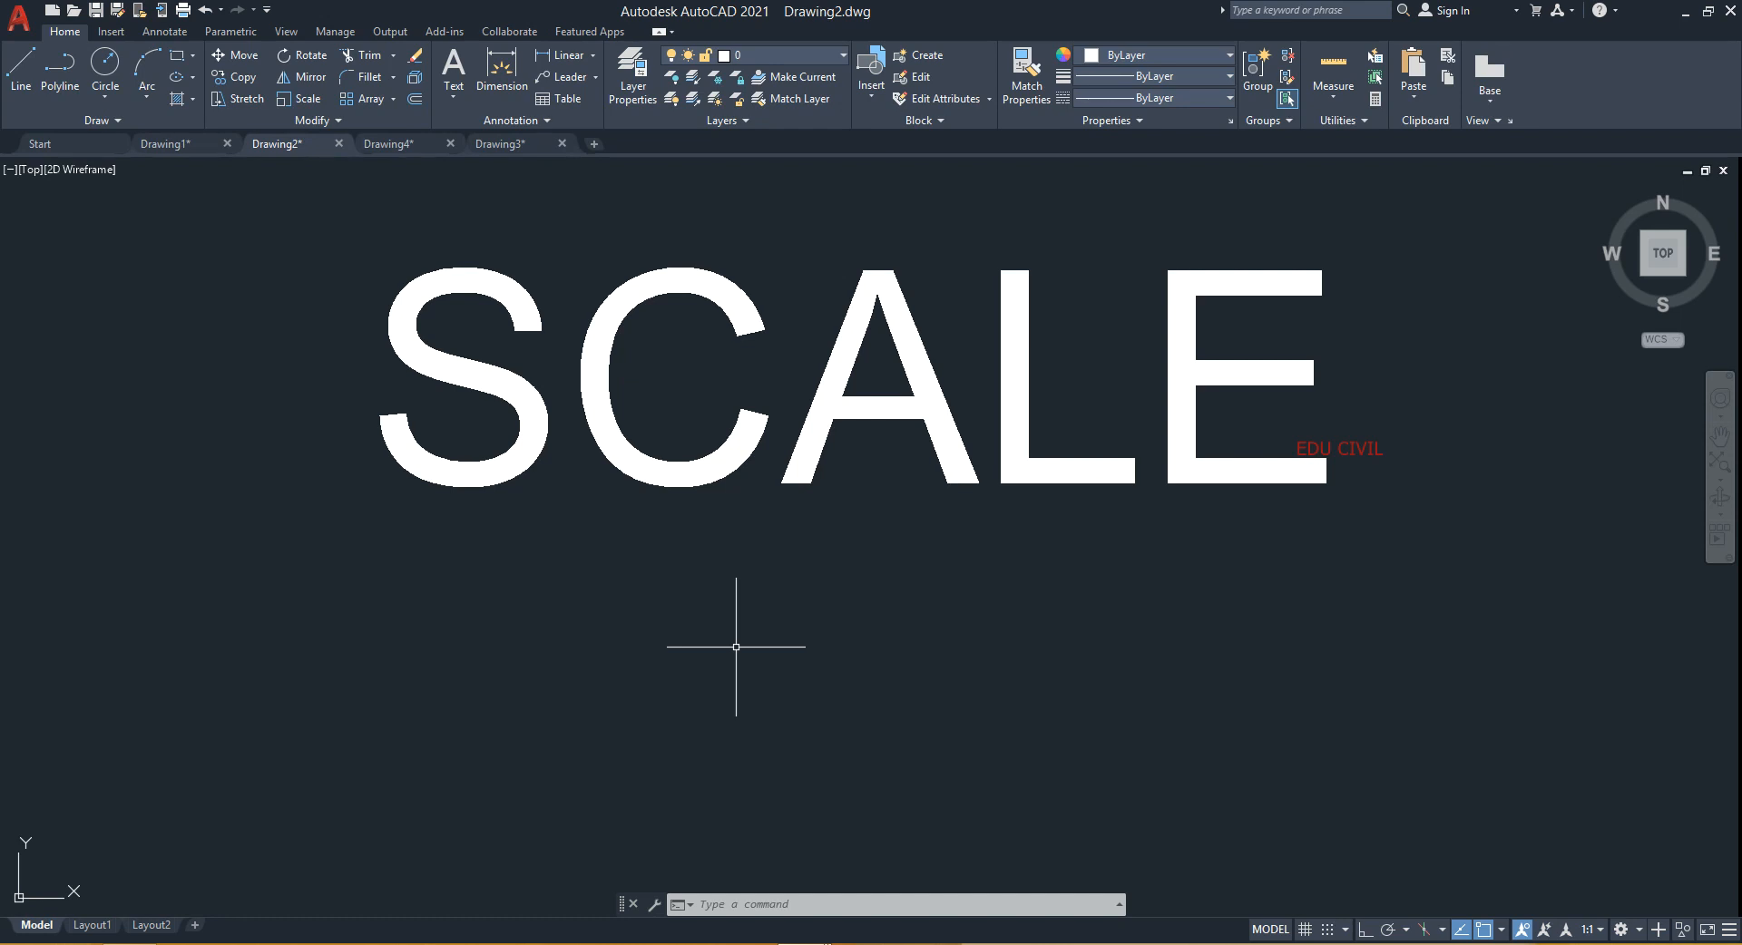
middle_drag(766, 699, 750, 474)
scroll(762, 490, down, 4)
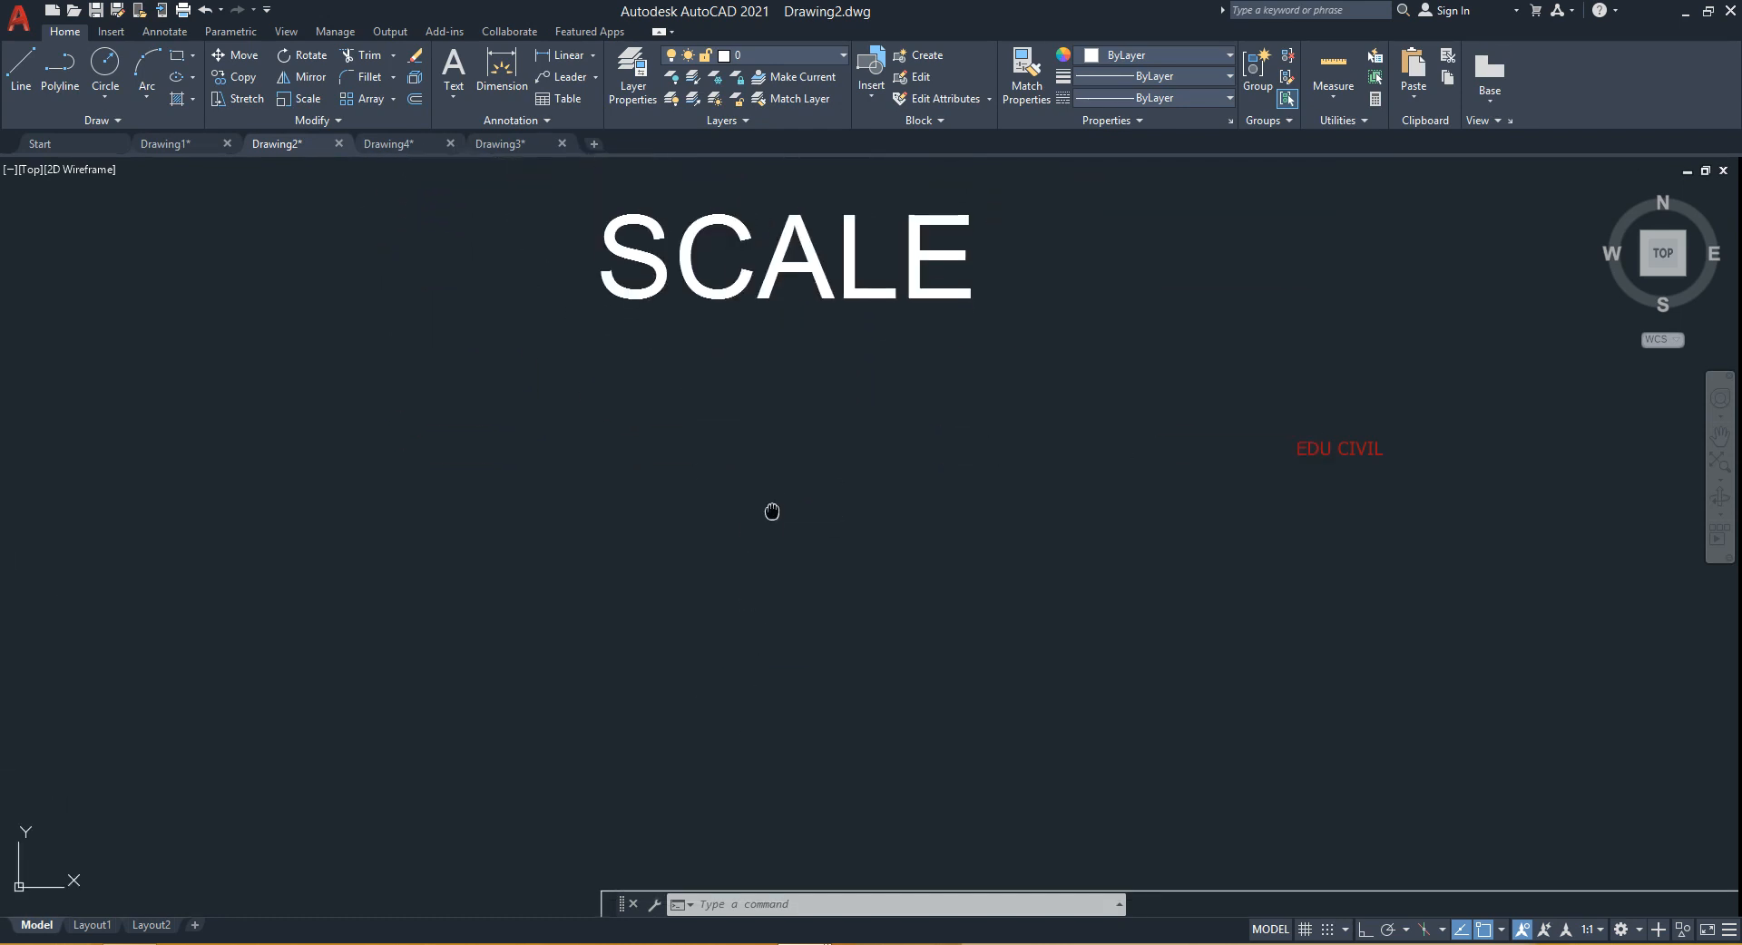
scroll(789, 362, down, 3)
scroll(917, 583, down, 2)
mouse_move(917, 583)
middle_down()
mouse_move(778, 318)
mouse_move(763, 233)
mouse_move(882, 501)
mouse_move(877, 484)
mouse_move(865, 651)
middle_up()
scroll(764, 233, down, 2)
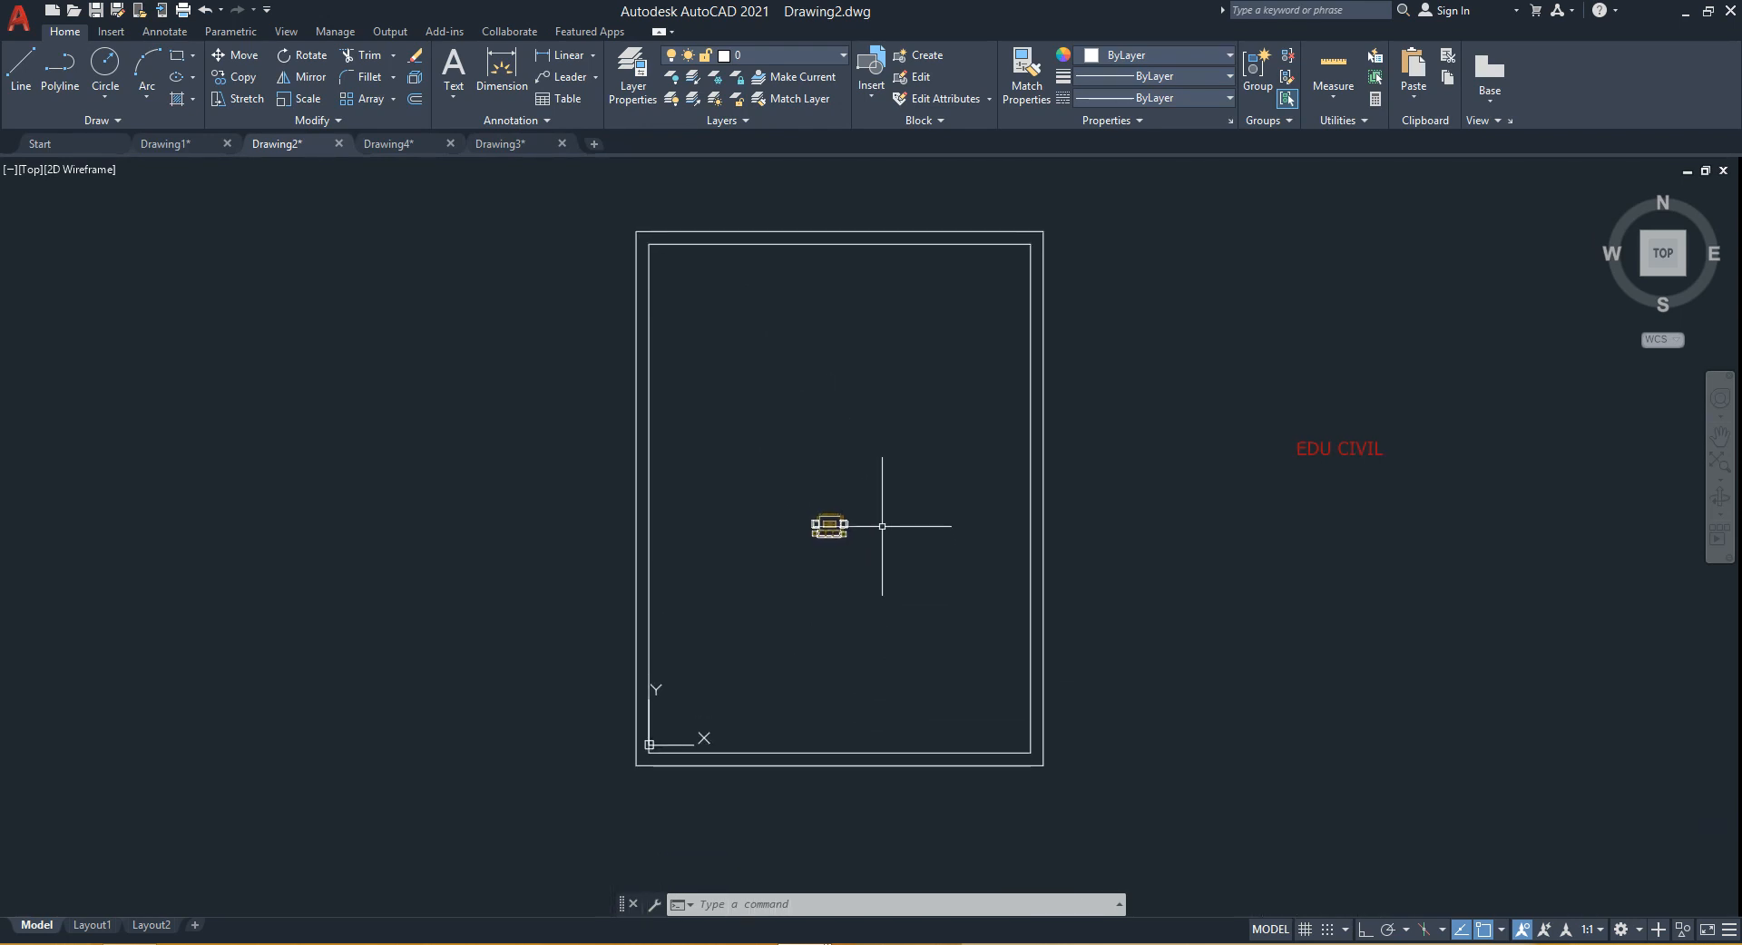
middle_drag(890, 400, 730, 415)
scroll(726, 444, up, 2)
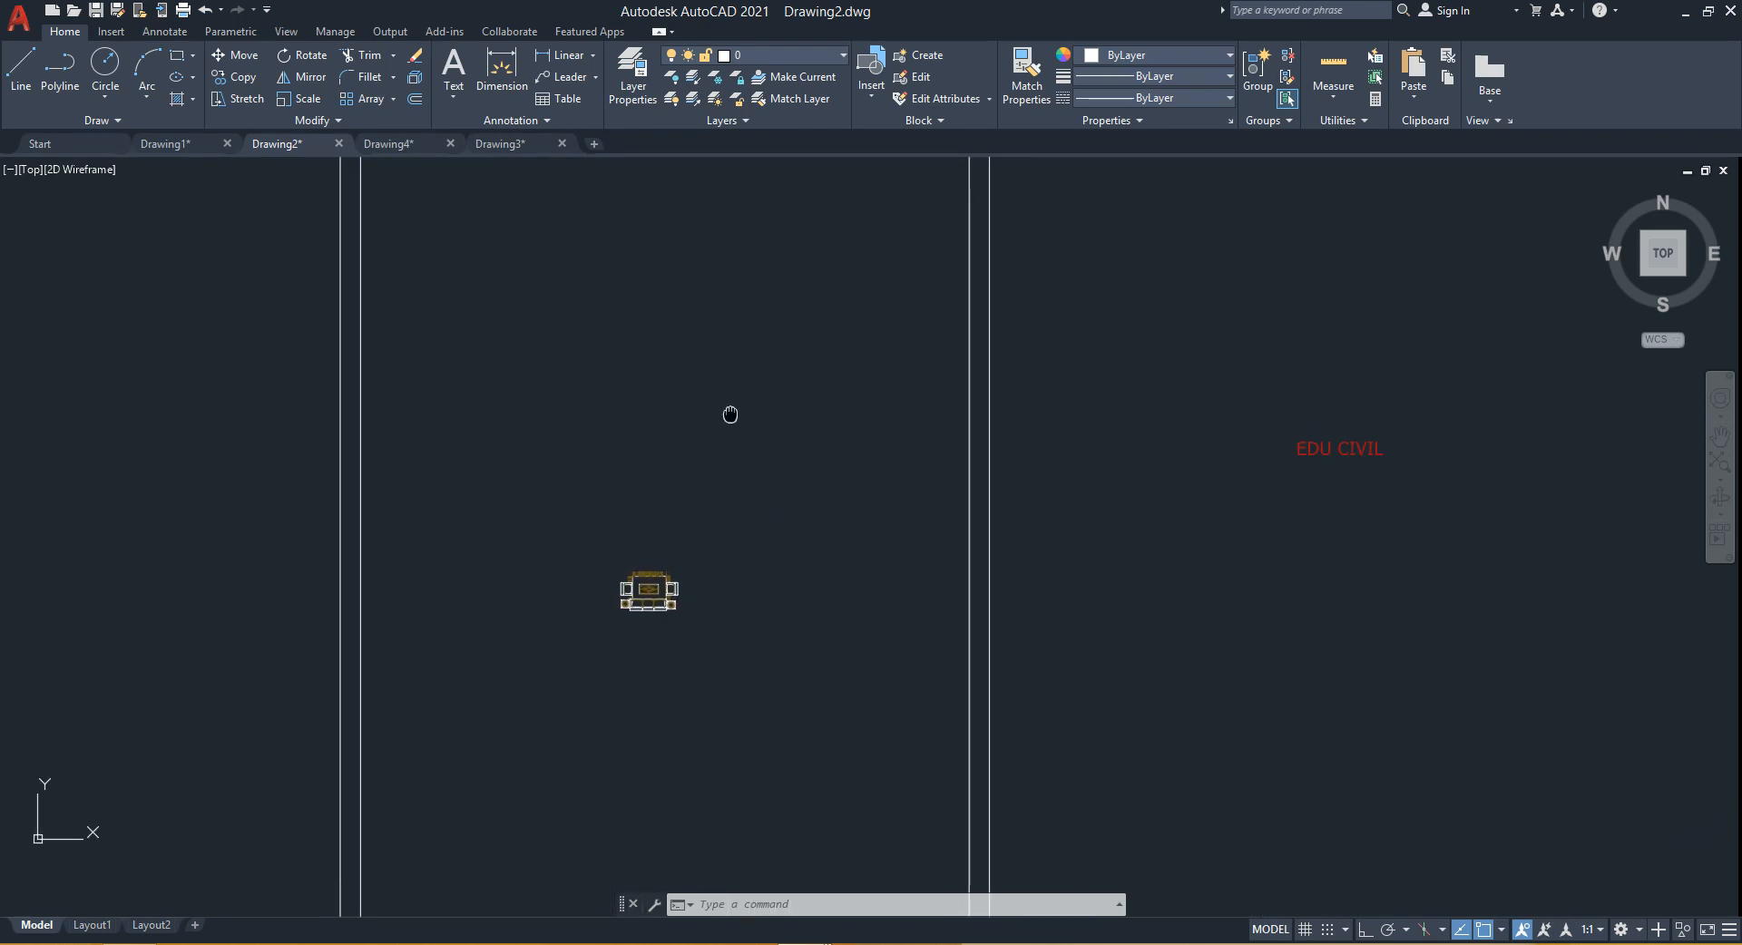
scroll(735, 414, down, 2)
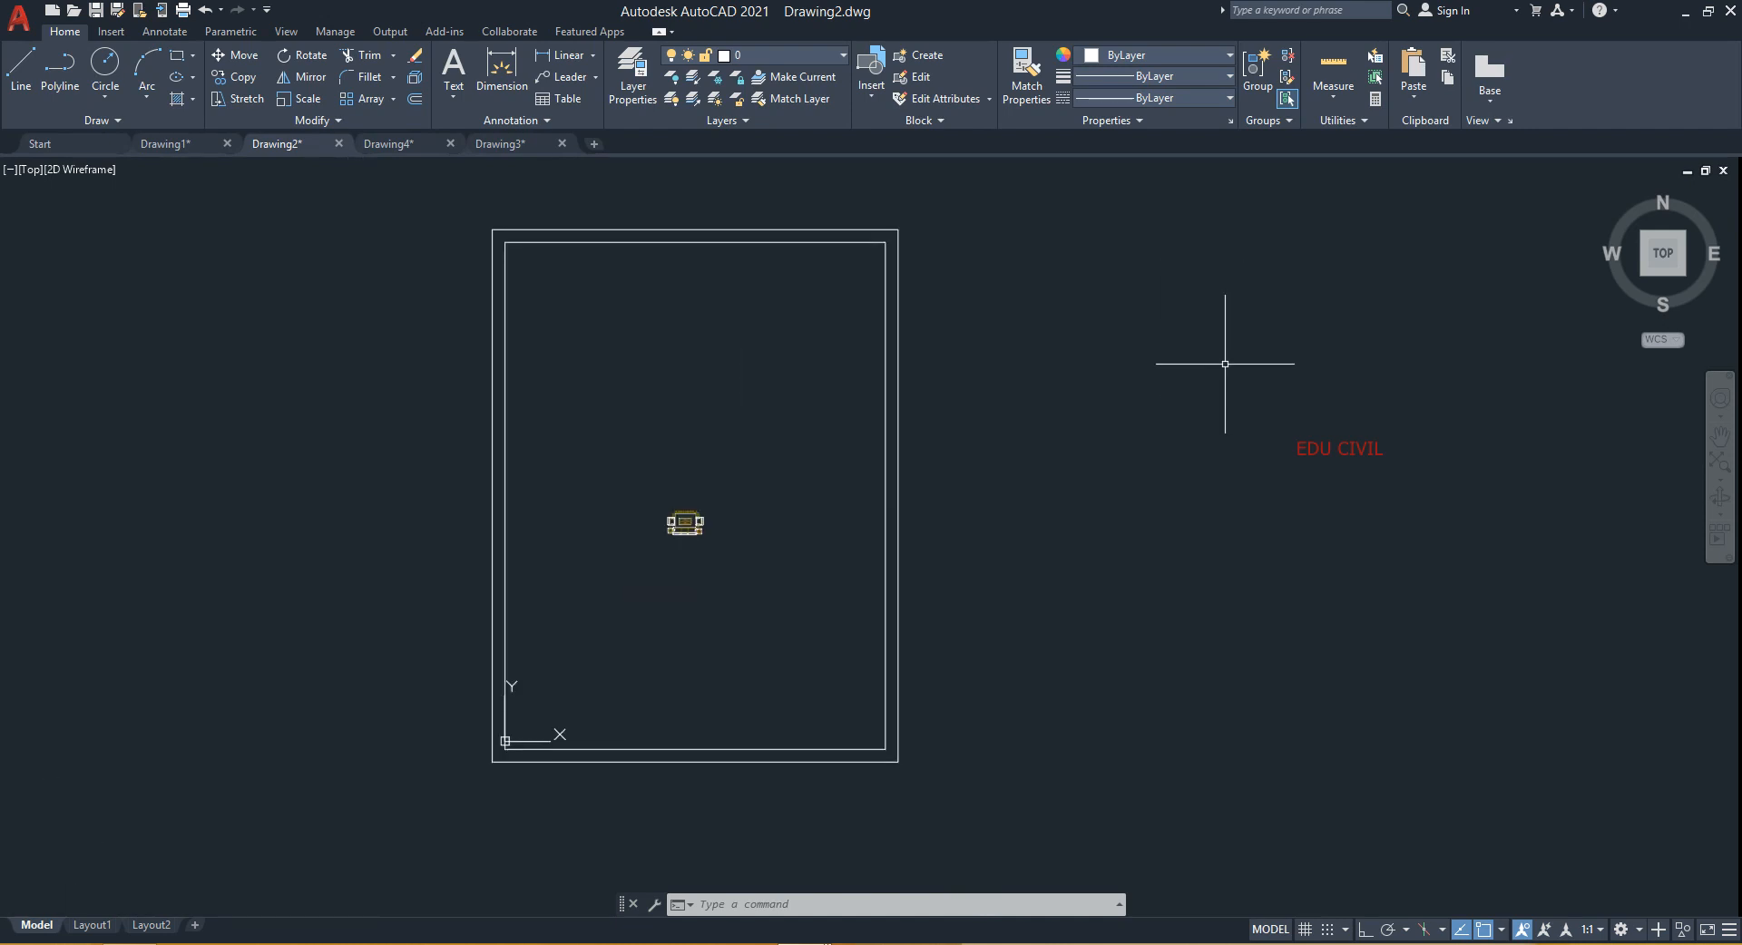
text(mea)
key(Return)
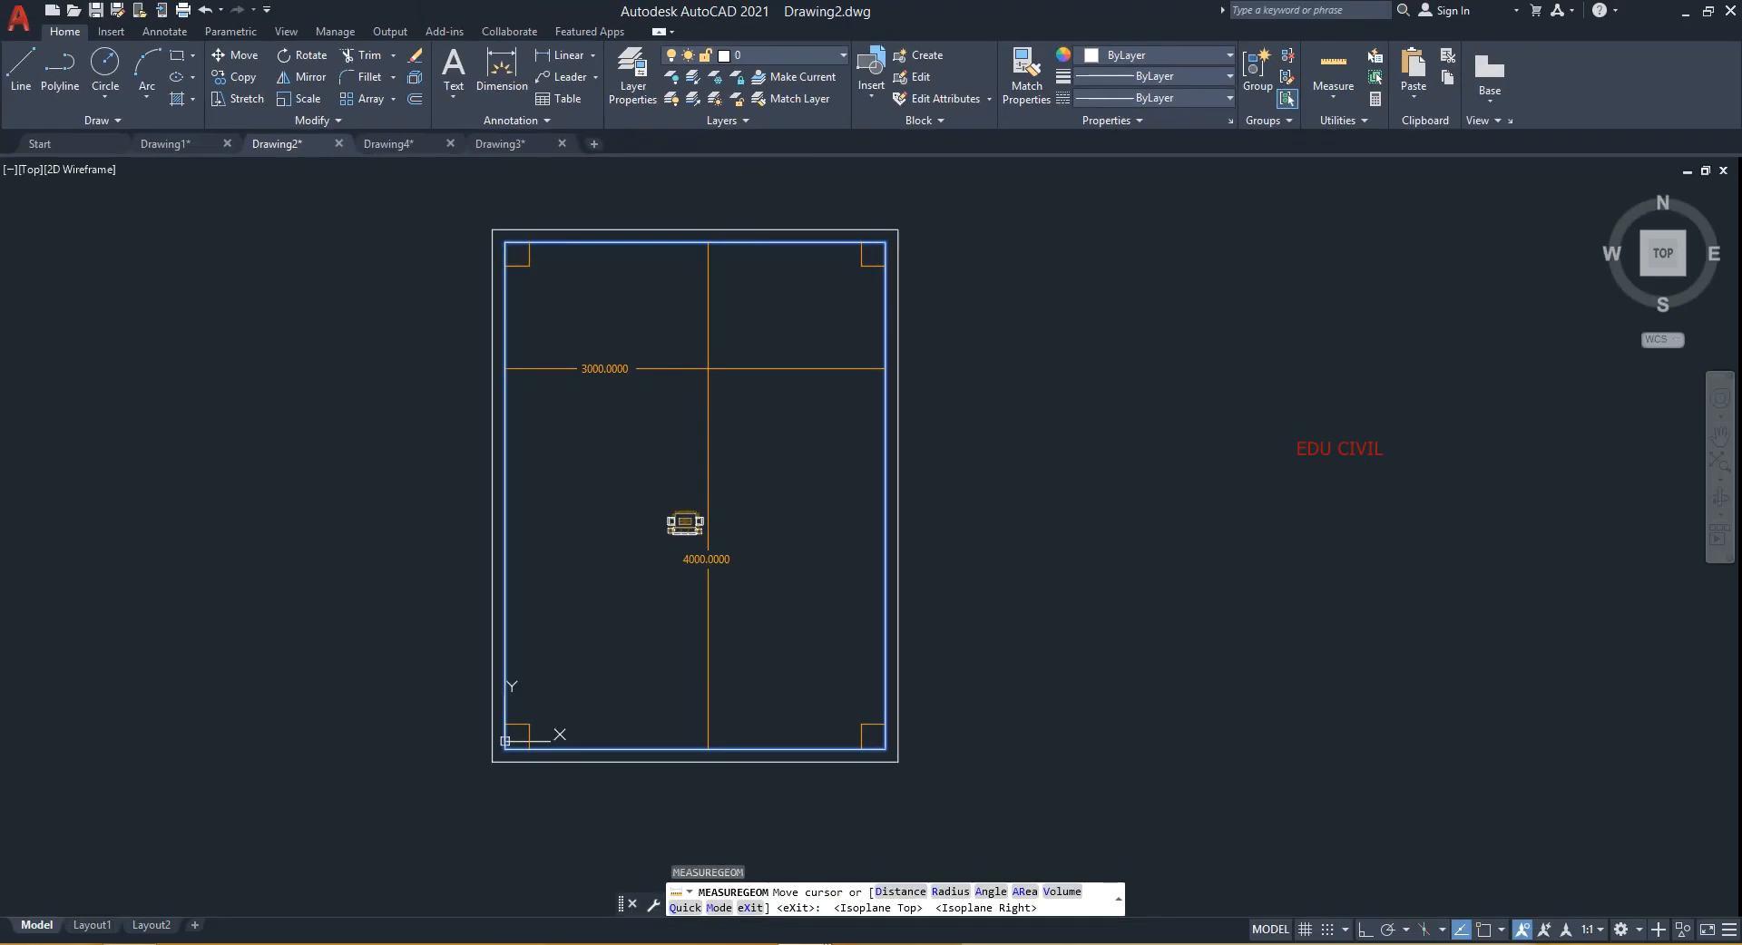
key(Escape)
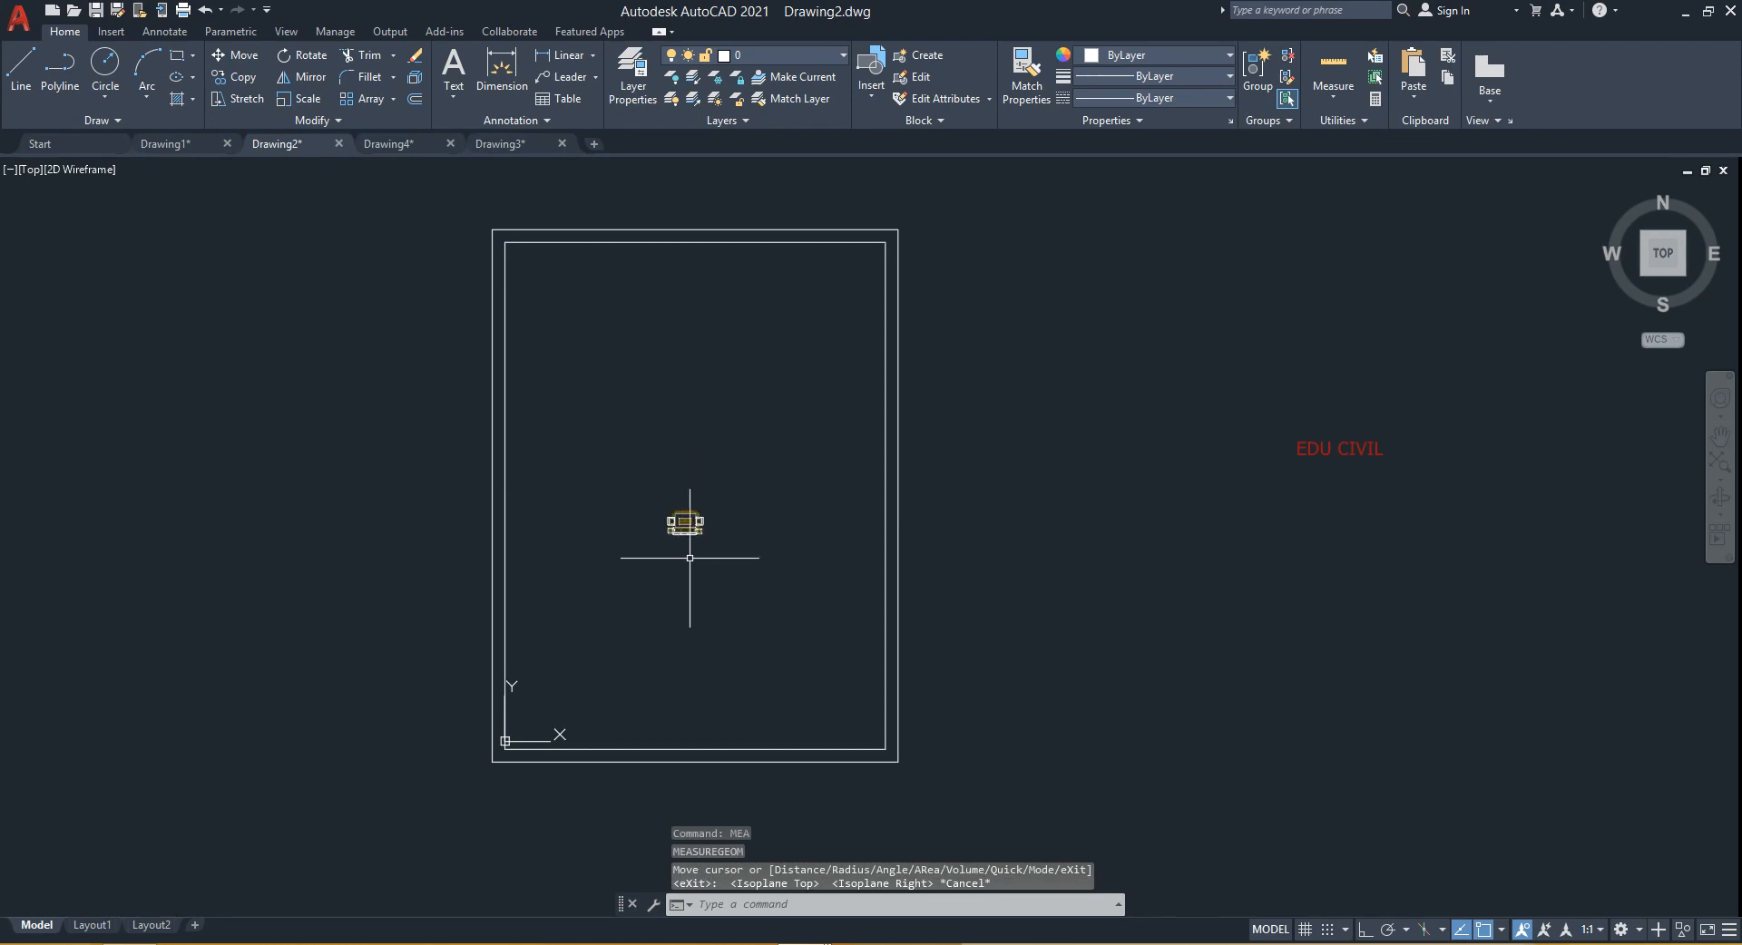
- Zoom in on the furniture block and measure the sofa's width with the Distance command
scroll(689, 536, up, 8)
scroll(635, 499, up, 6)
scroll(651, 495, down, 4)
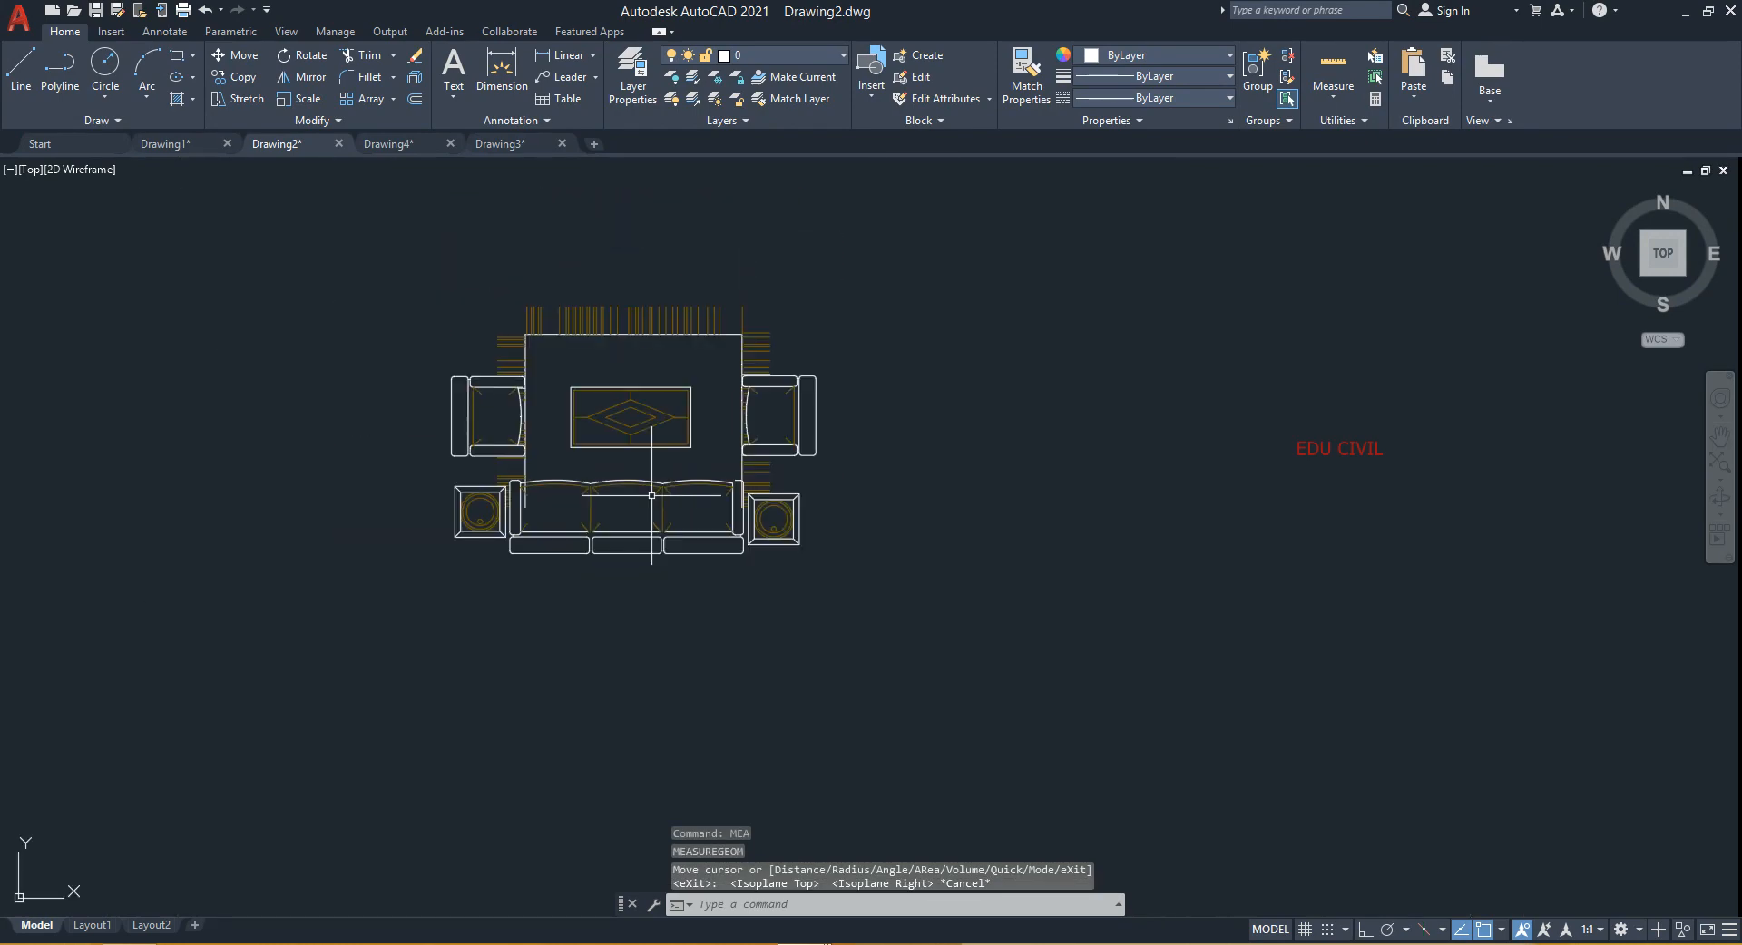
scroll(622, 609, up, 6)
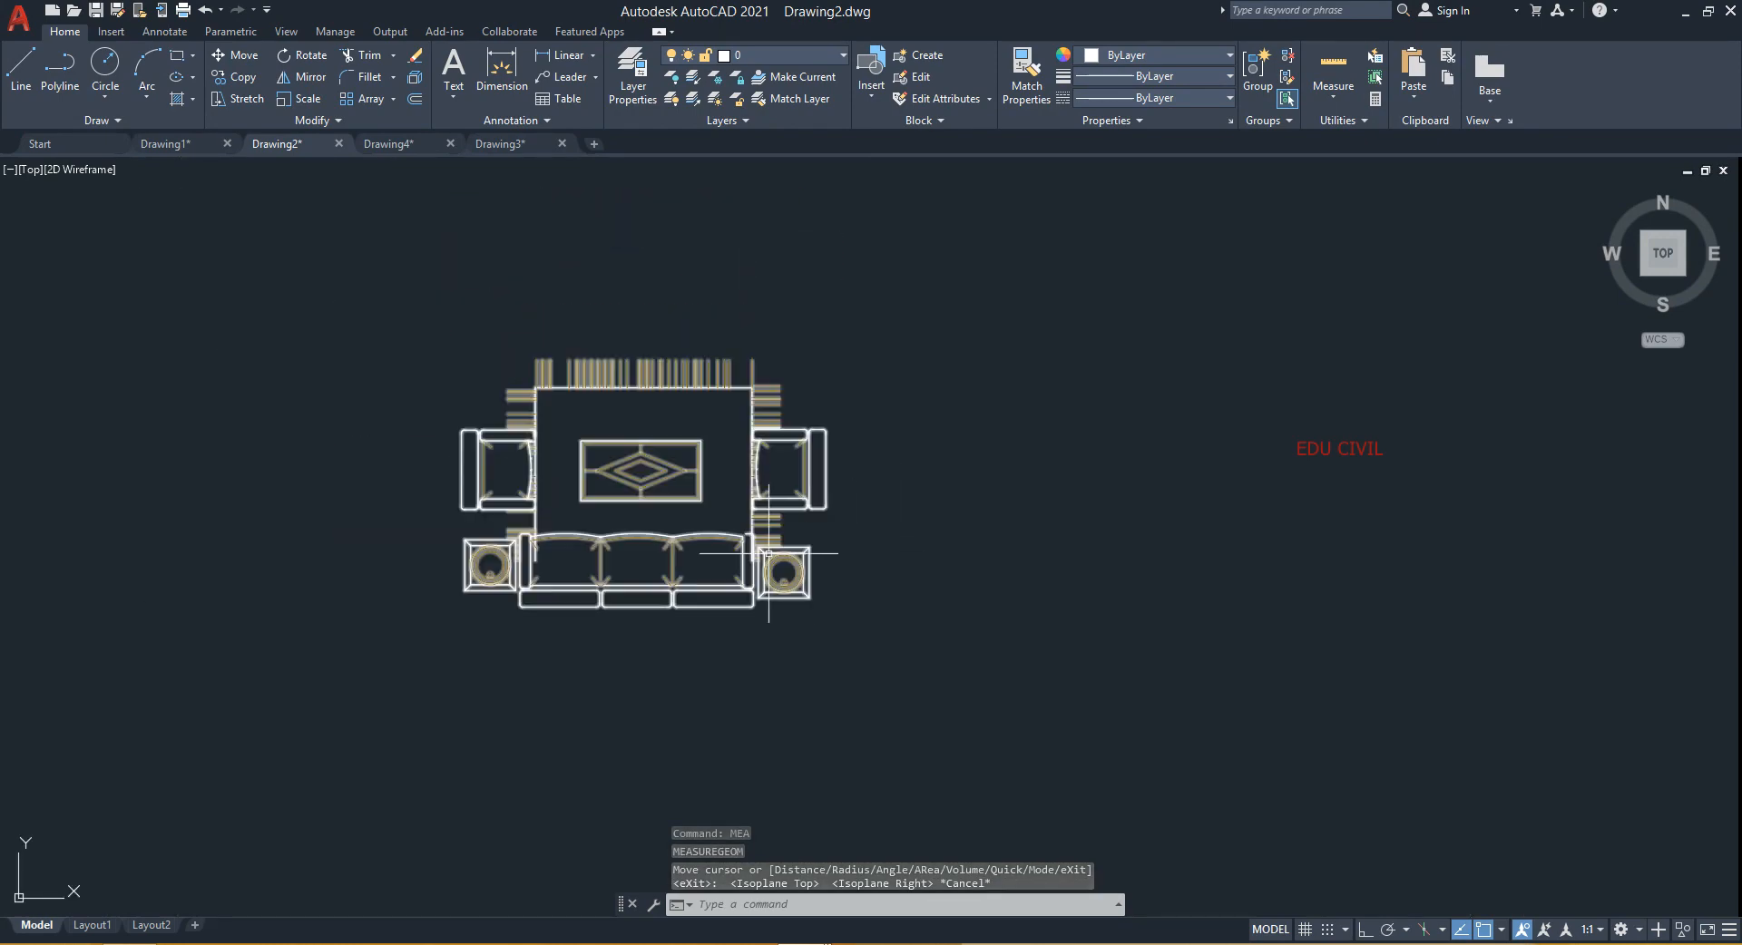
mouse_move(623, 609)
middle_down()
mouse_move(629, 684)
mouse_move(602, 664)
middle_up()
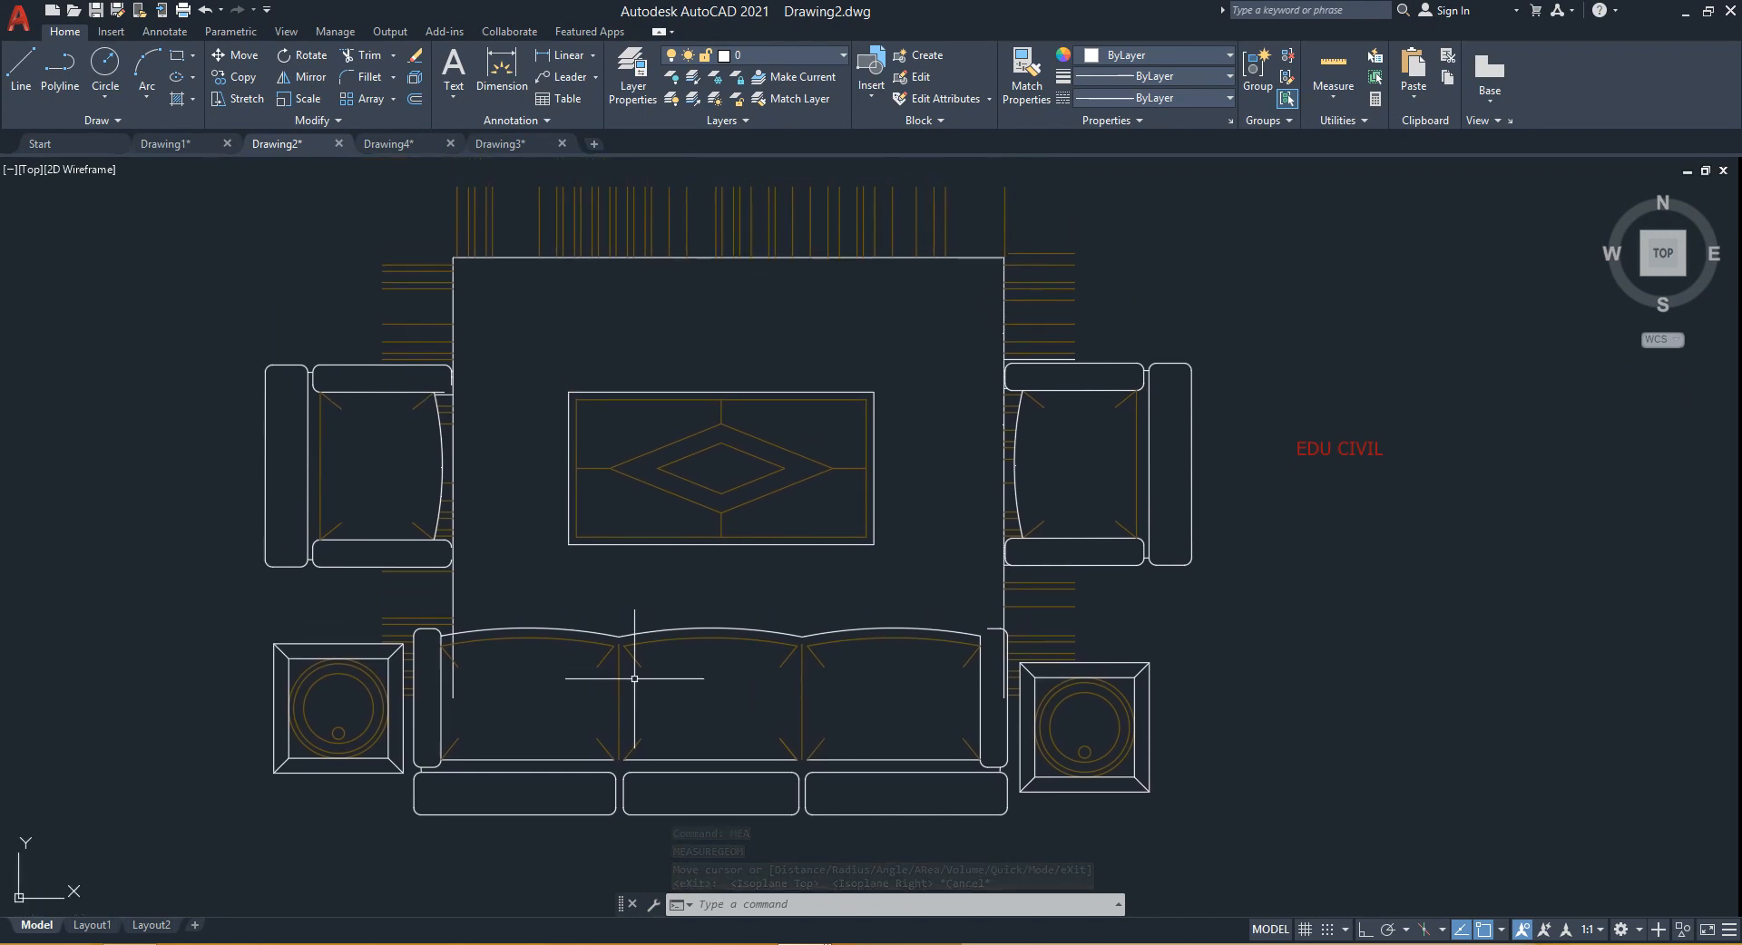
scroll(646, 653, down, 4)
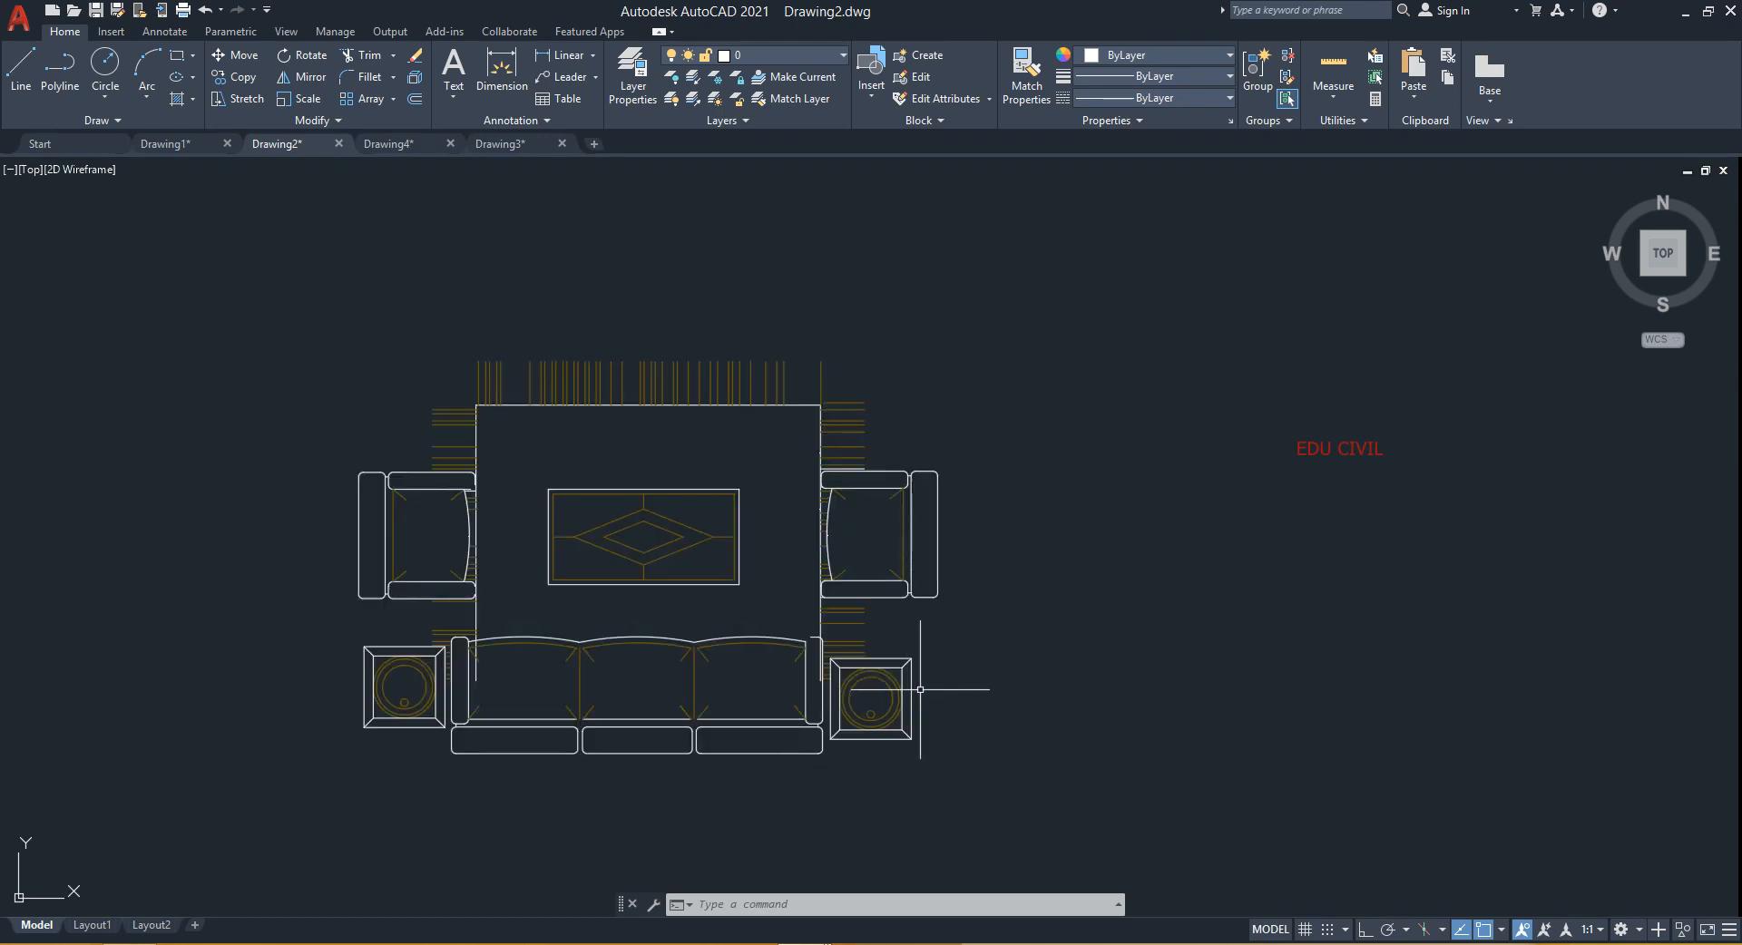
scroll(805, 717, down, 10)
middle_drag(805, 726, 792, 577)
scroll(785, 581, up, 6)
scroll(804, 576, up, 2)
scroll(798, 659, up, 2)
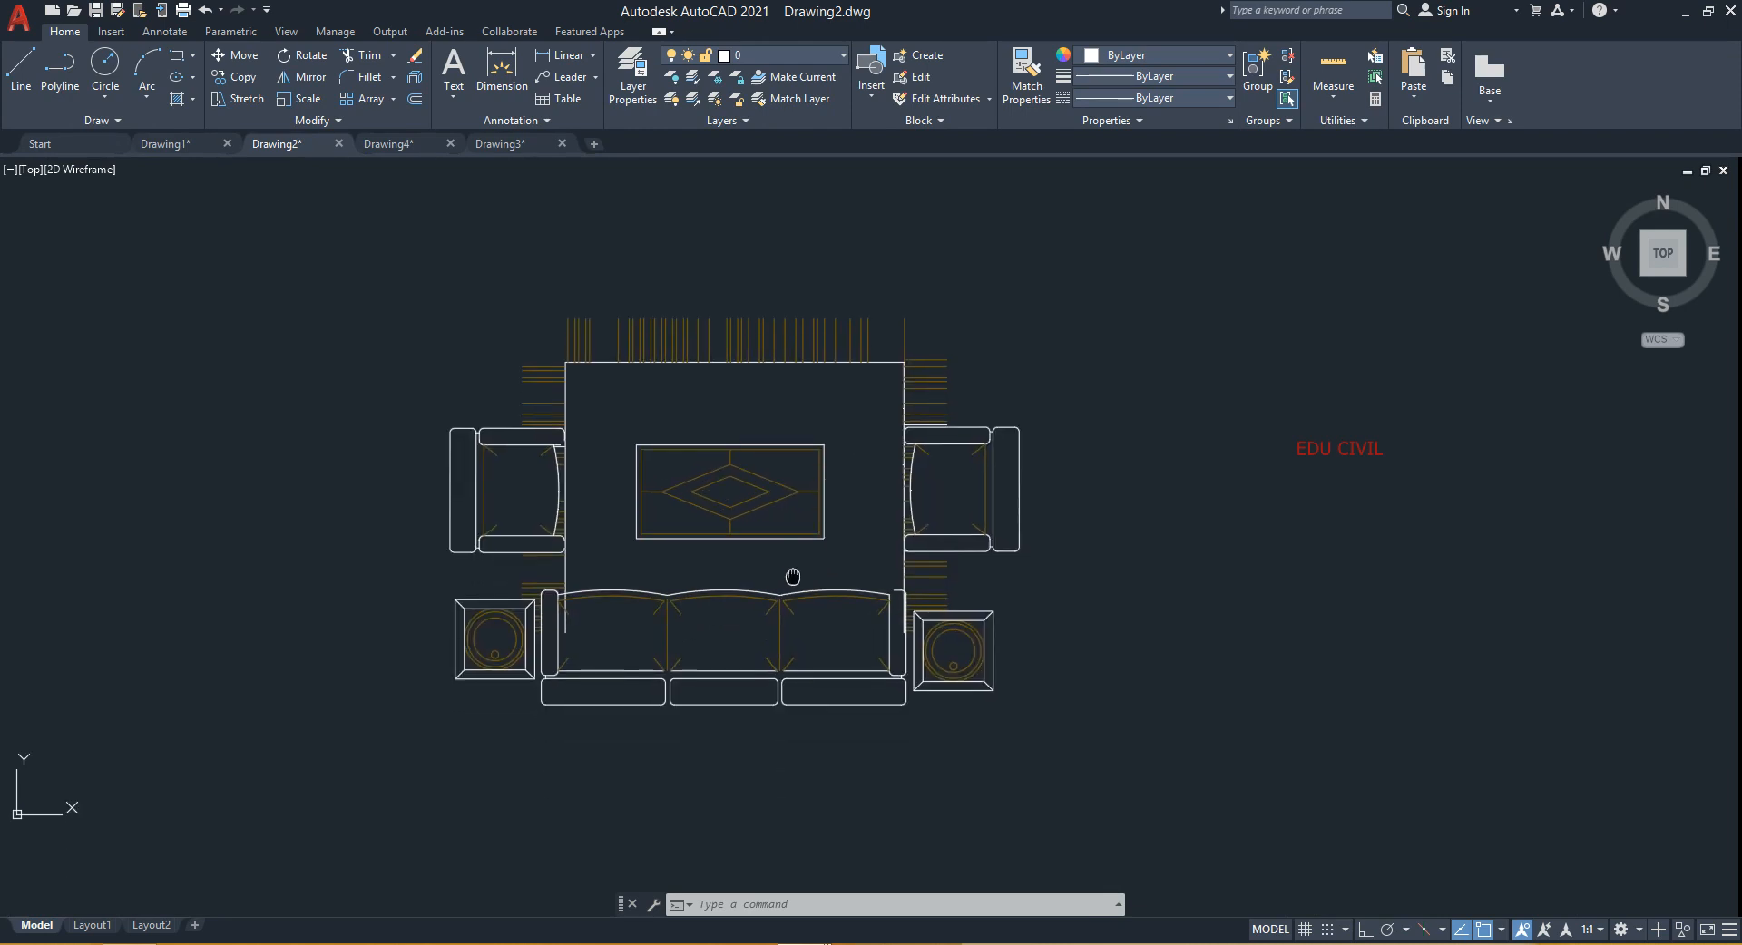
scroll(709, 661, up, 2)
text(dist)
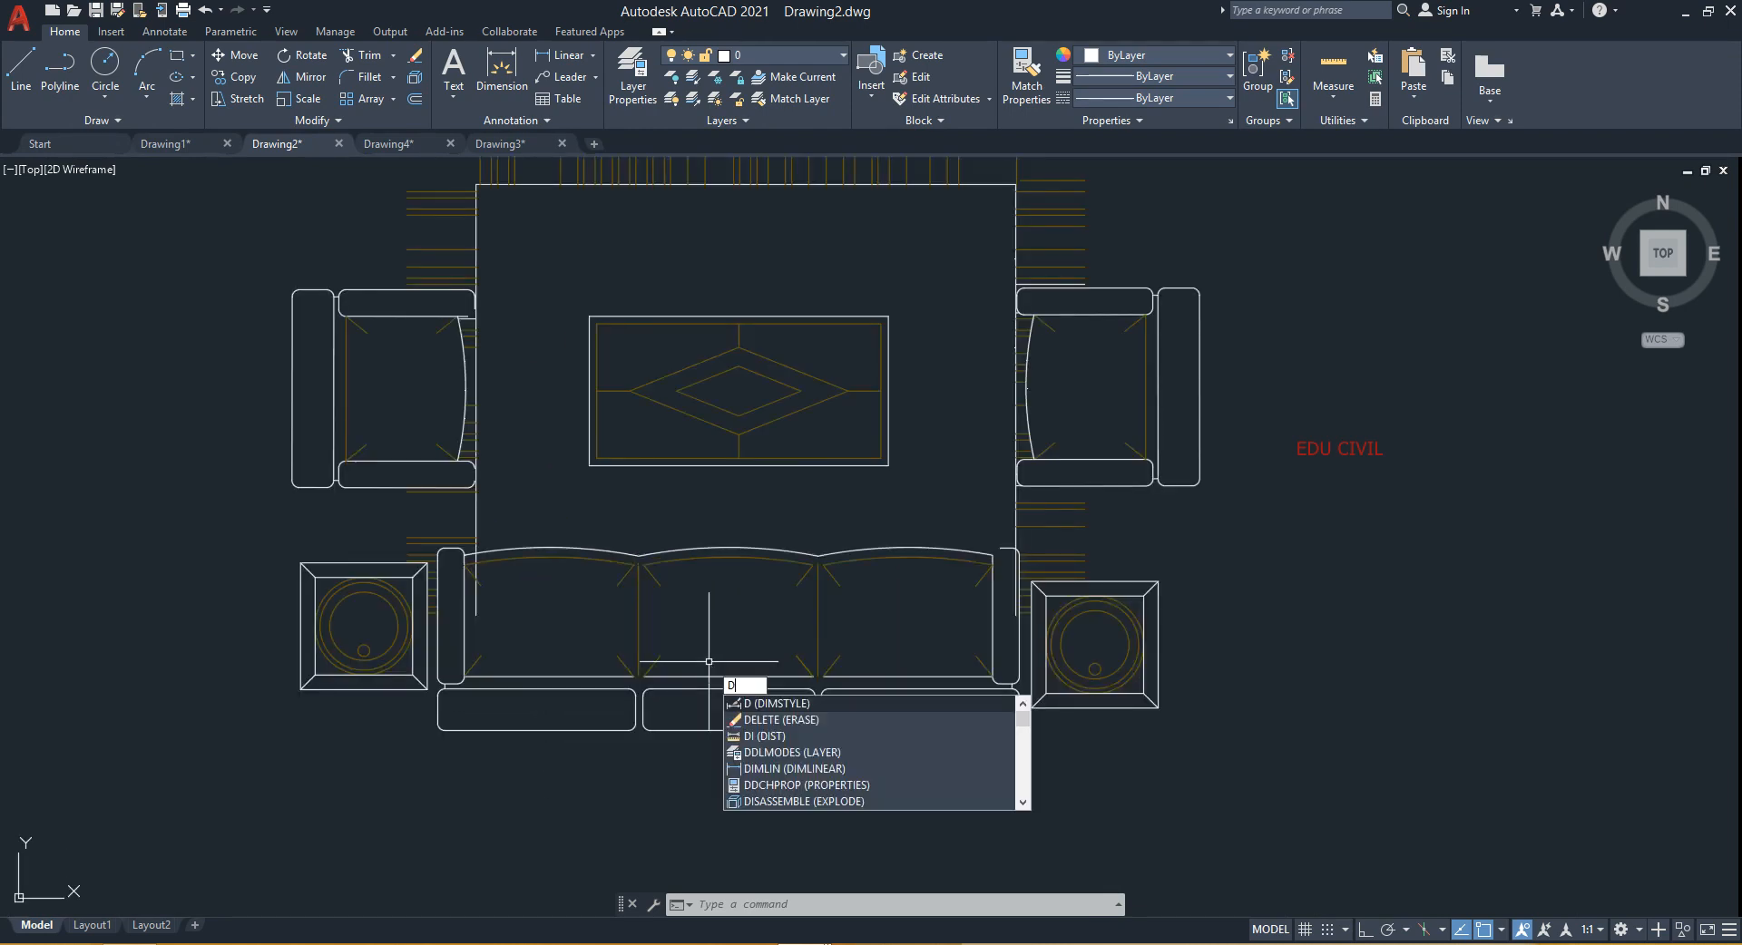
key(Return)
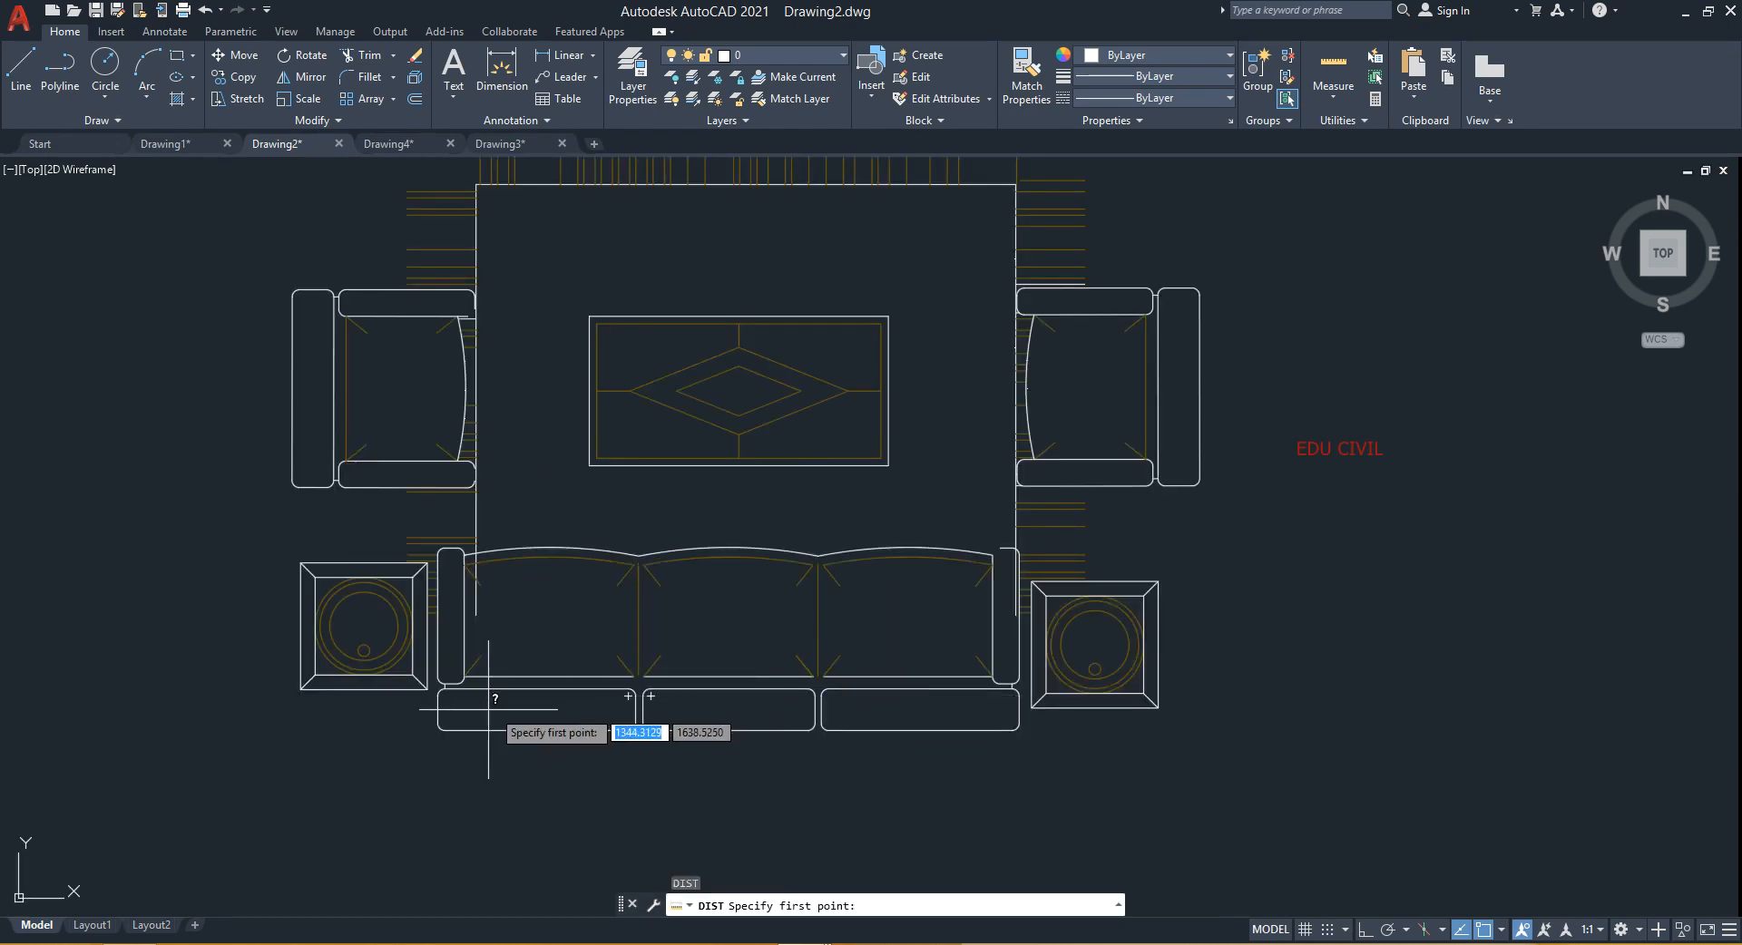
click(439, 710)
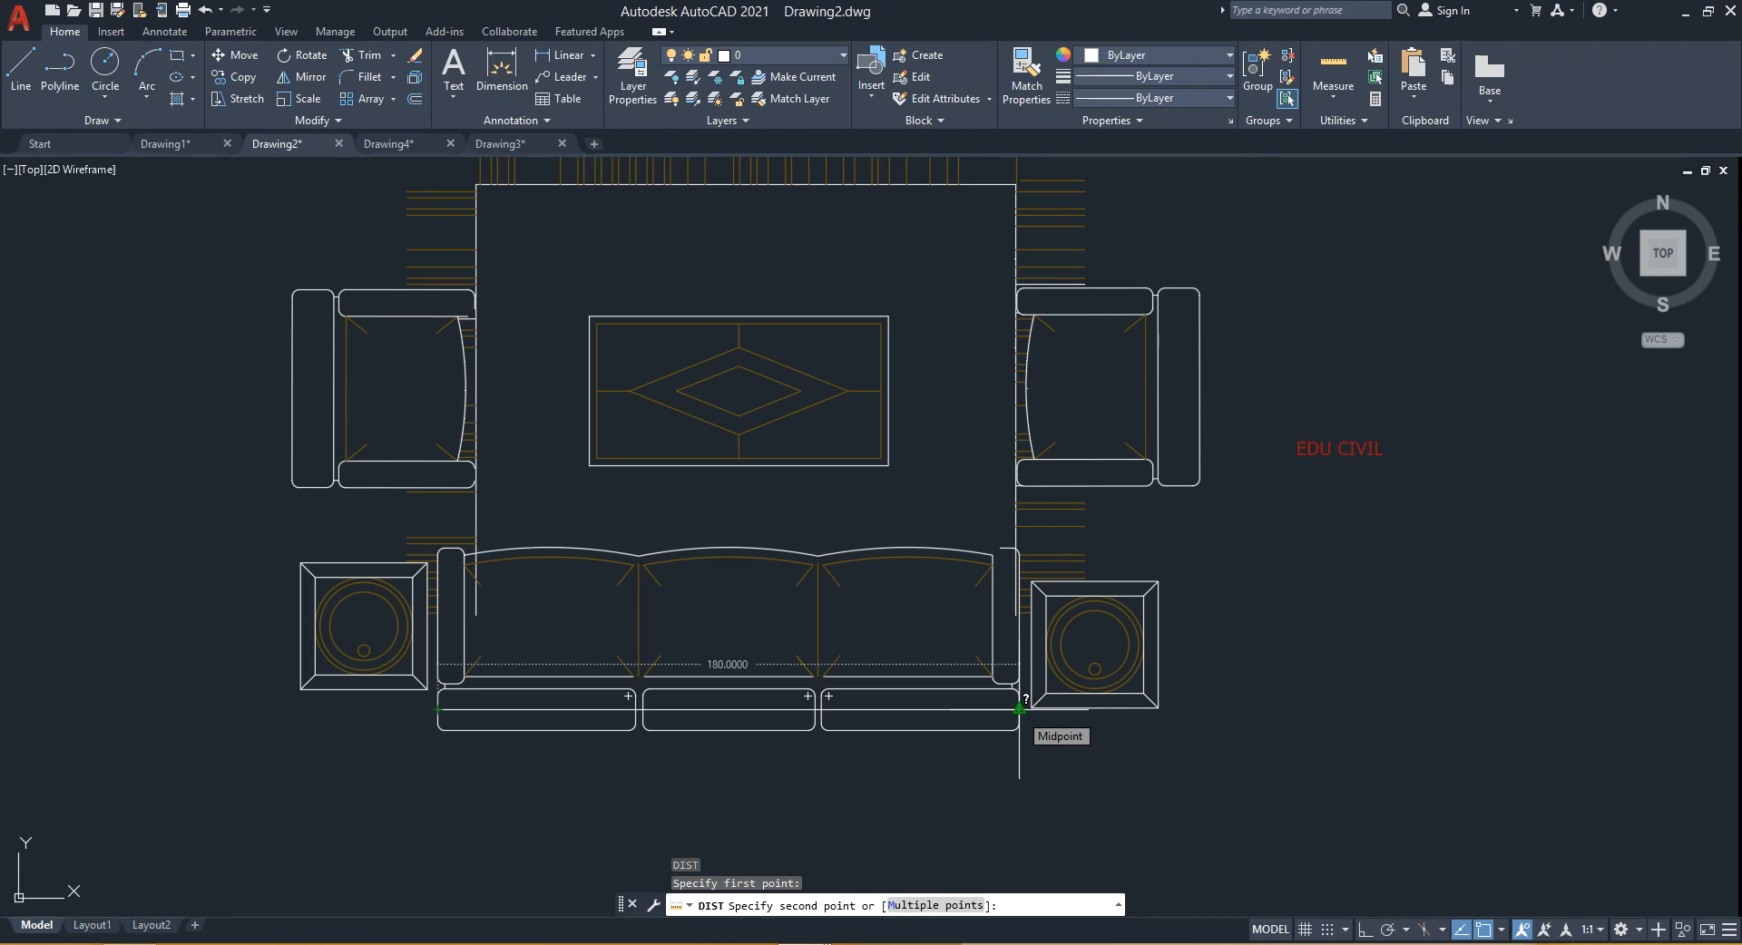
key(Escape)
- Scale the whole furniture block by a factor of 10 about its rug's upper-left corner
scroll(786, 674, down, 2)
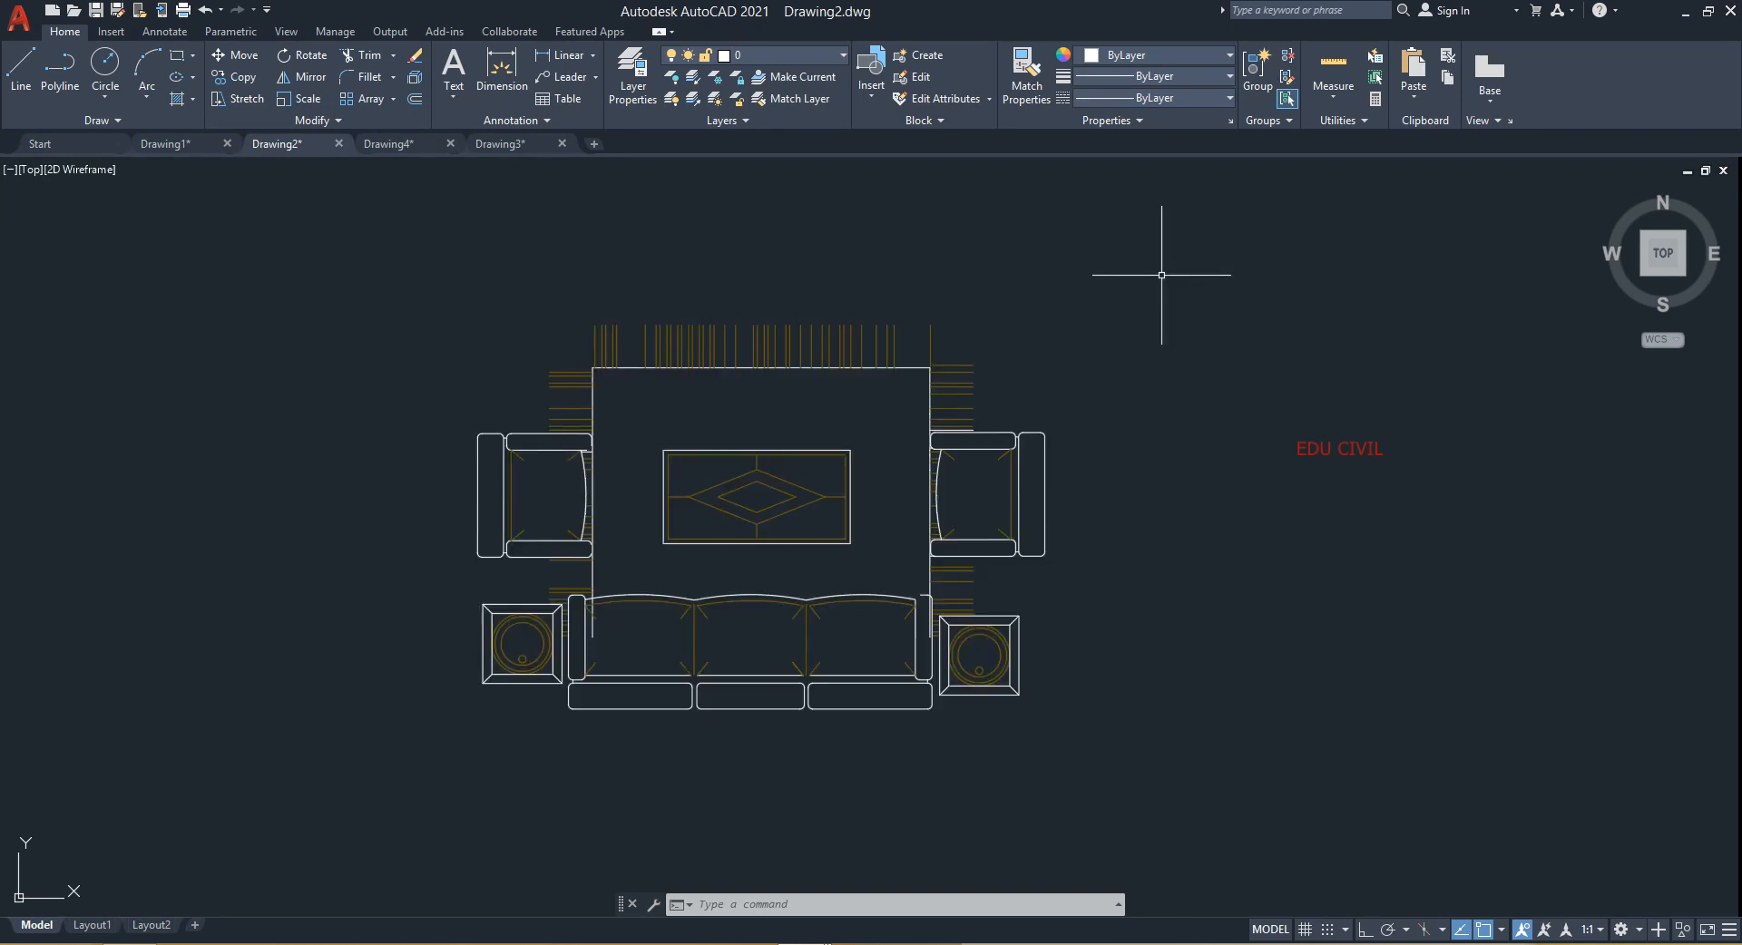
click(301, 100)
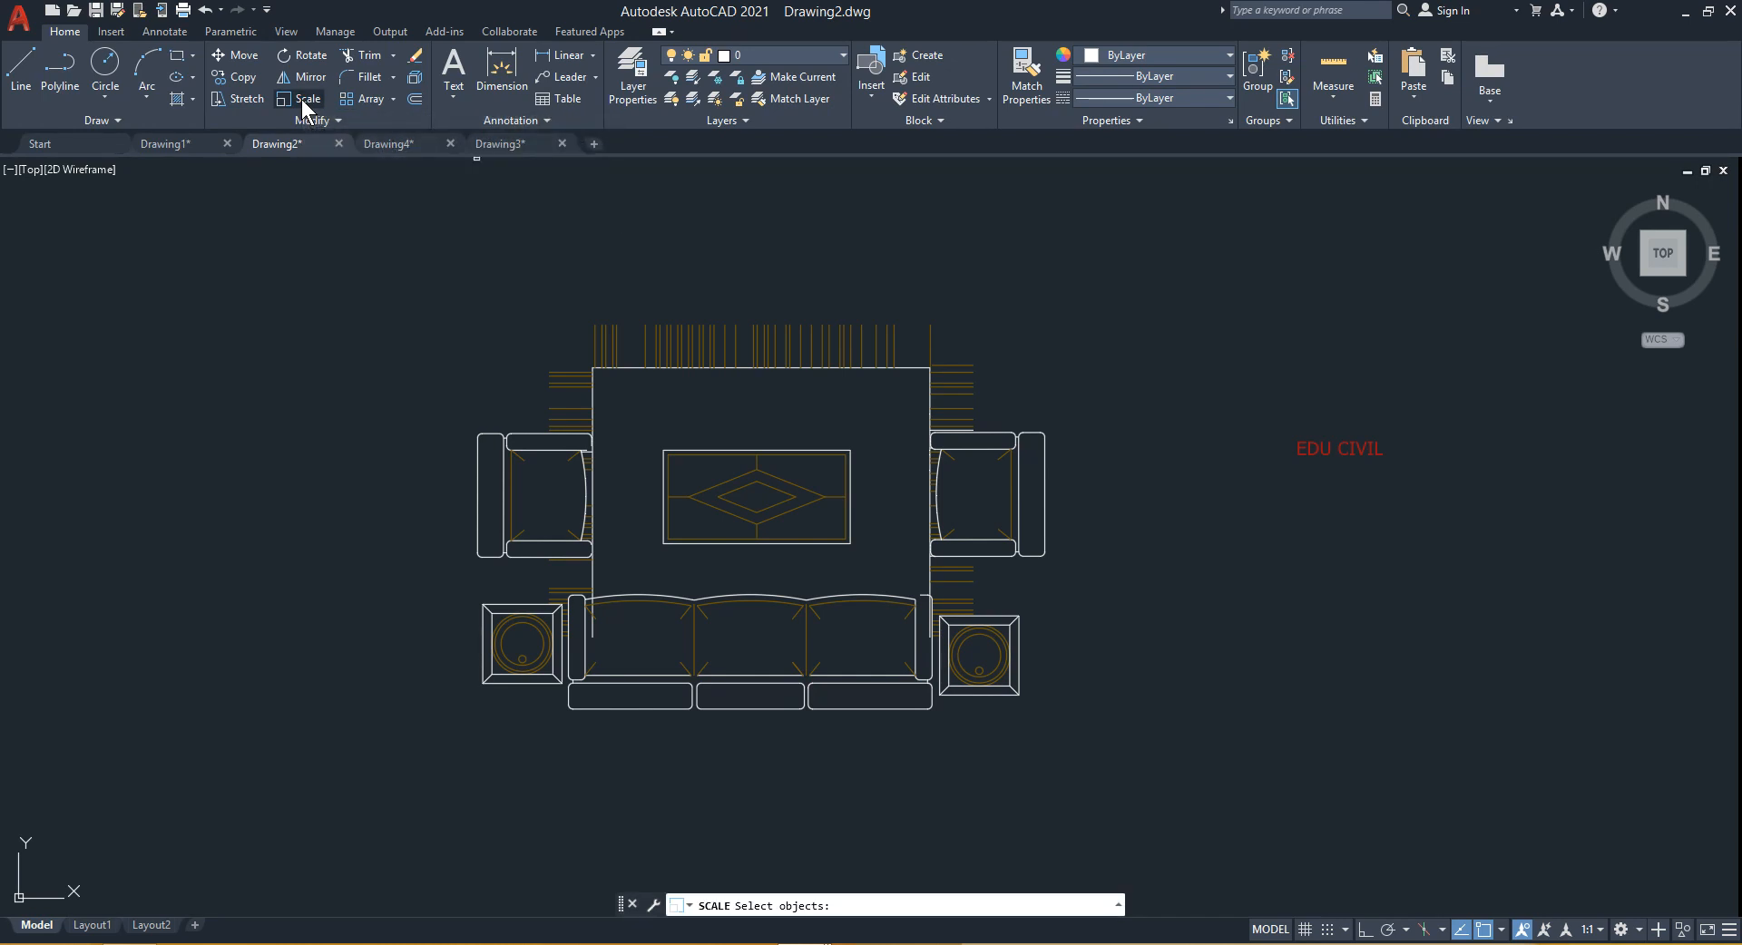
key(Escape)
text(s)
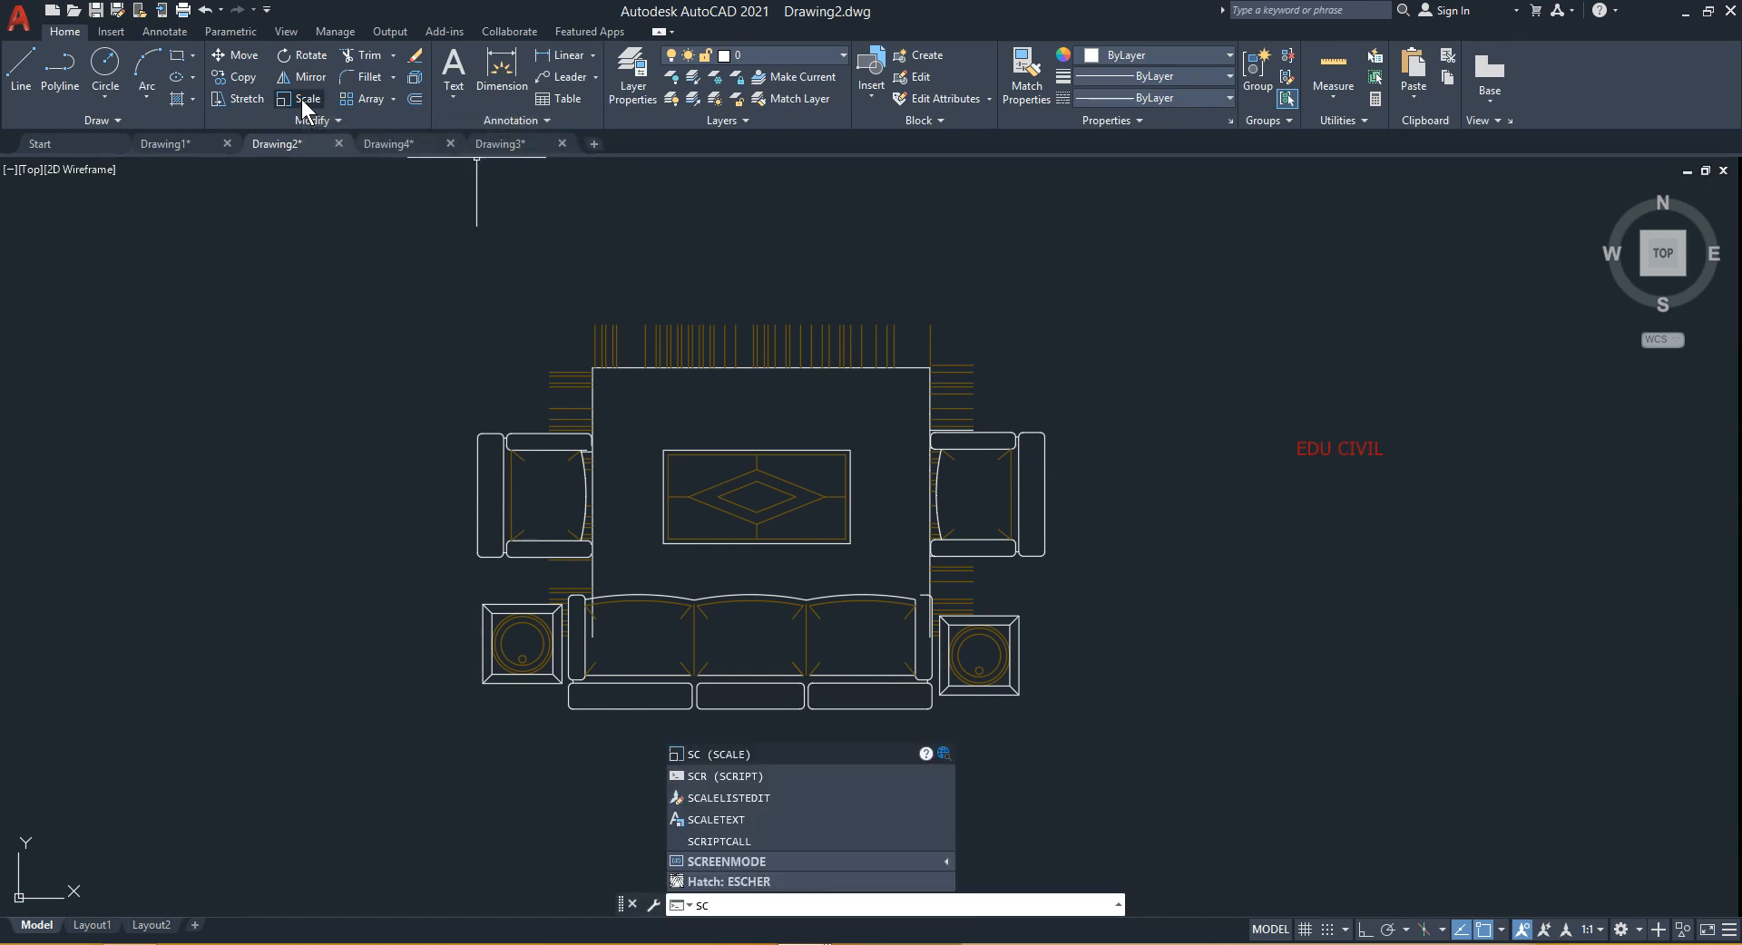
text(c)
key(Return)
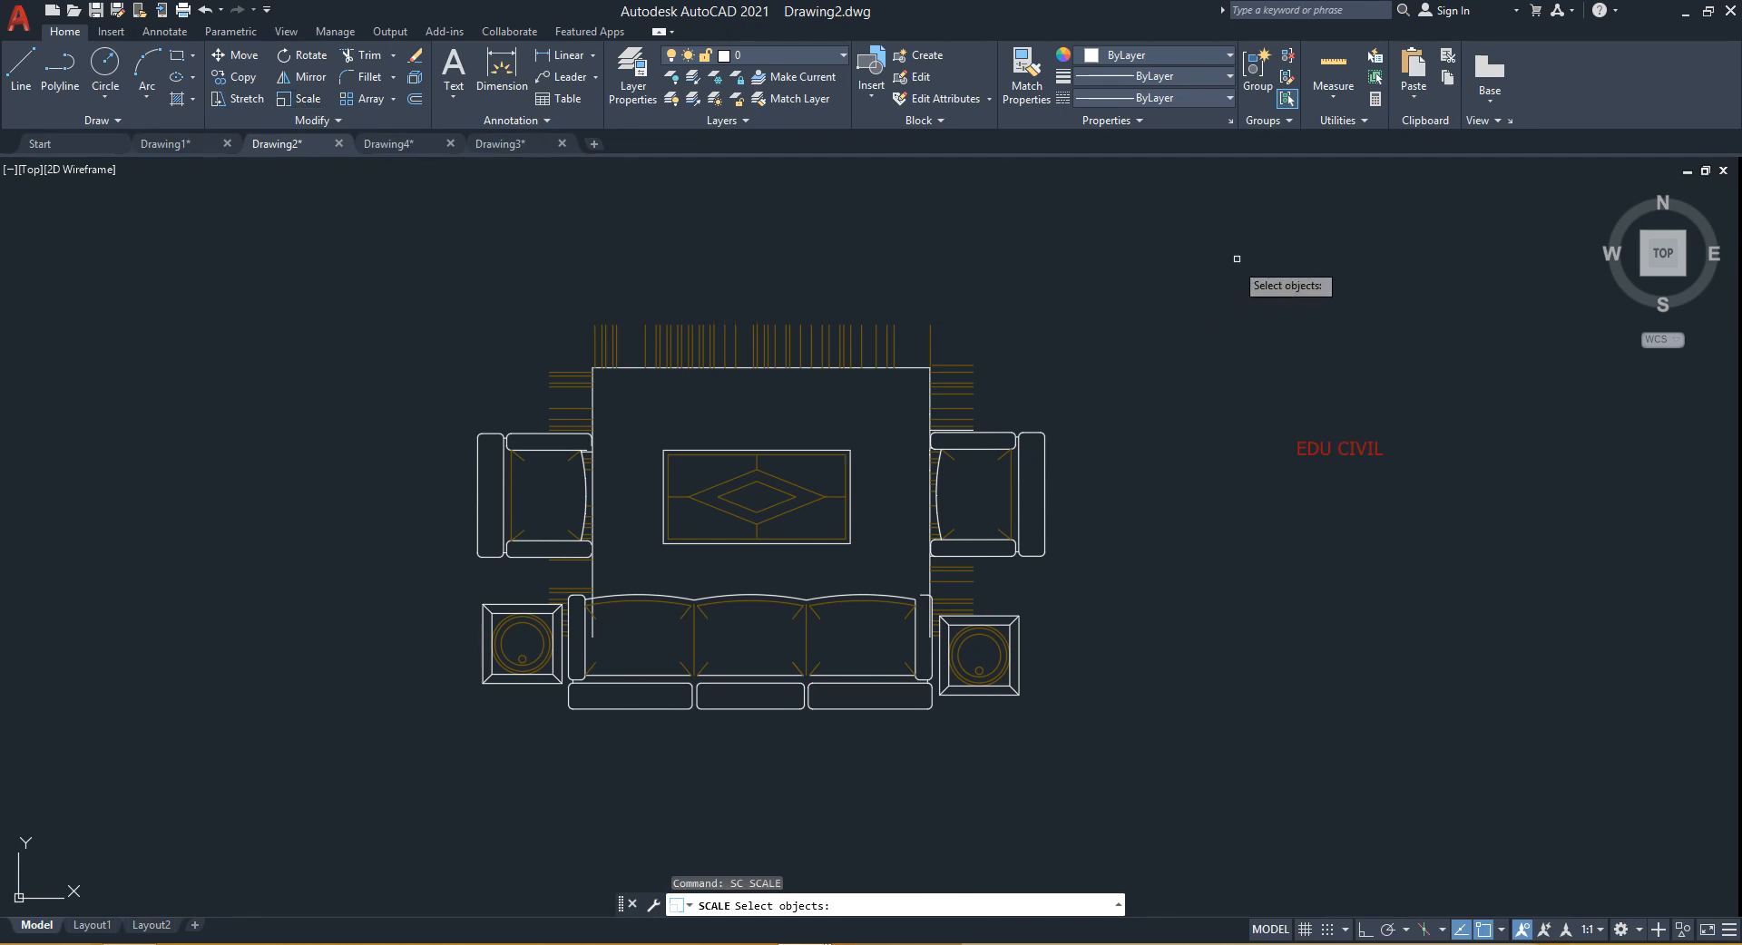
click(1266, 235)
click(372, 762)
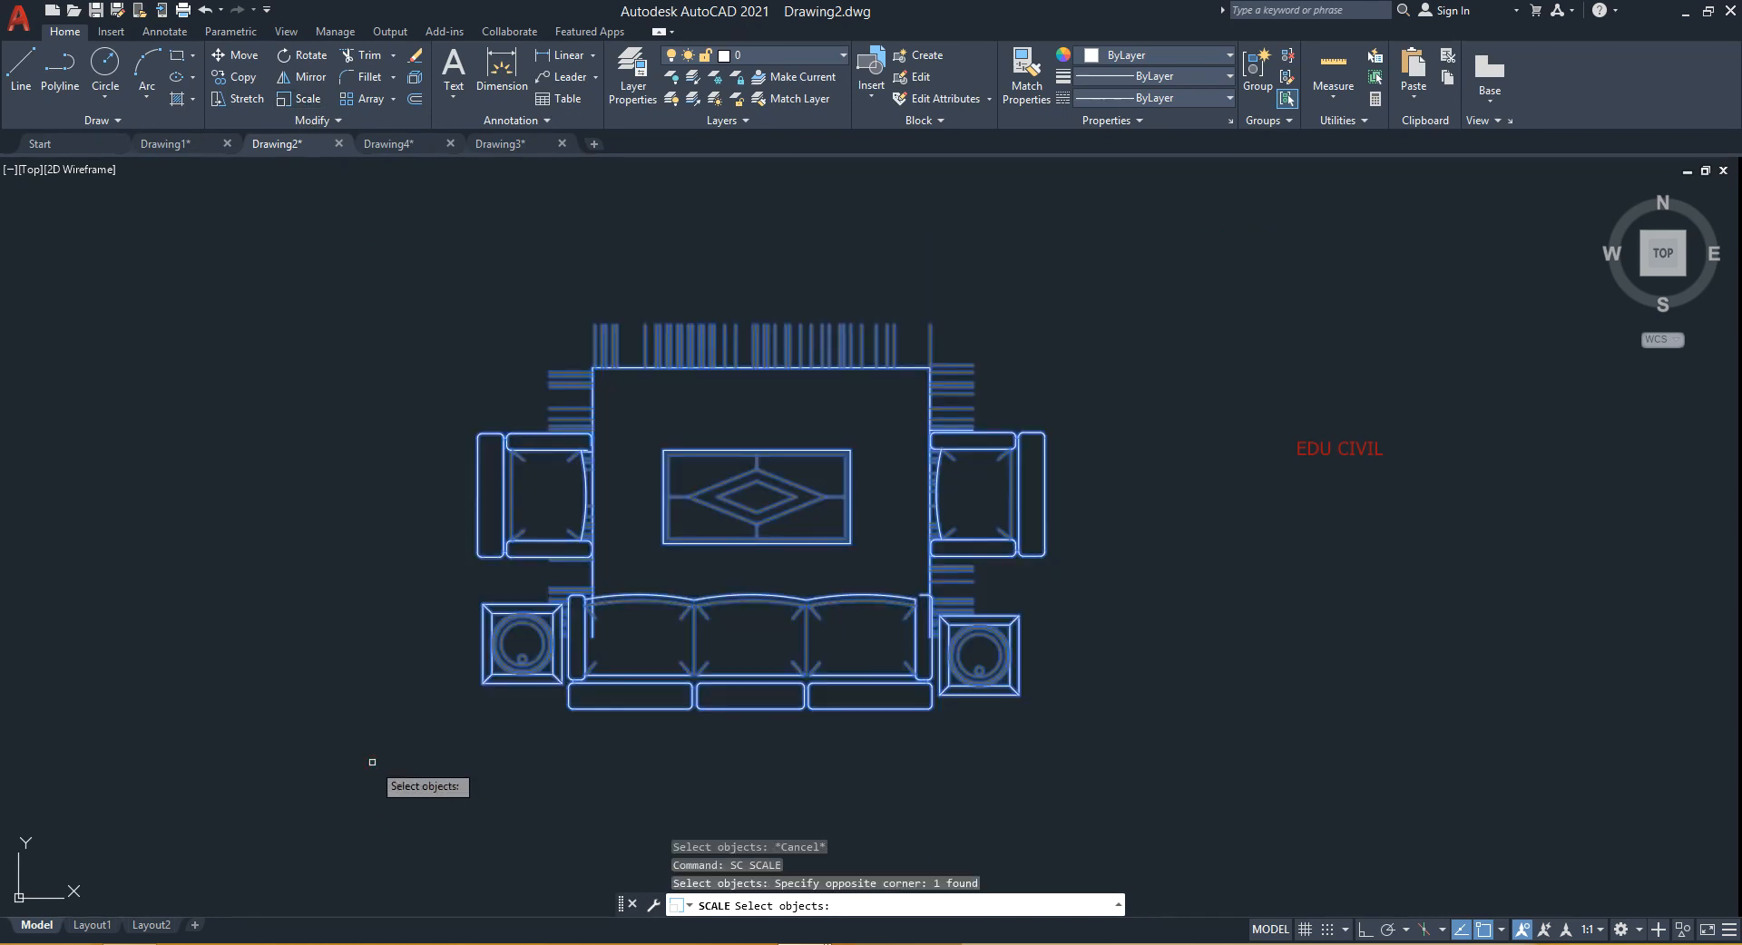
key(Return)
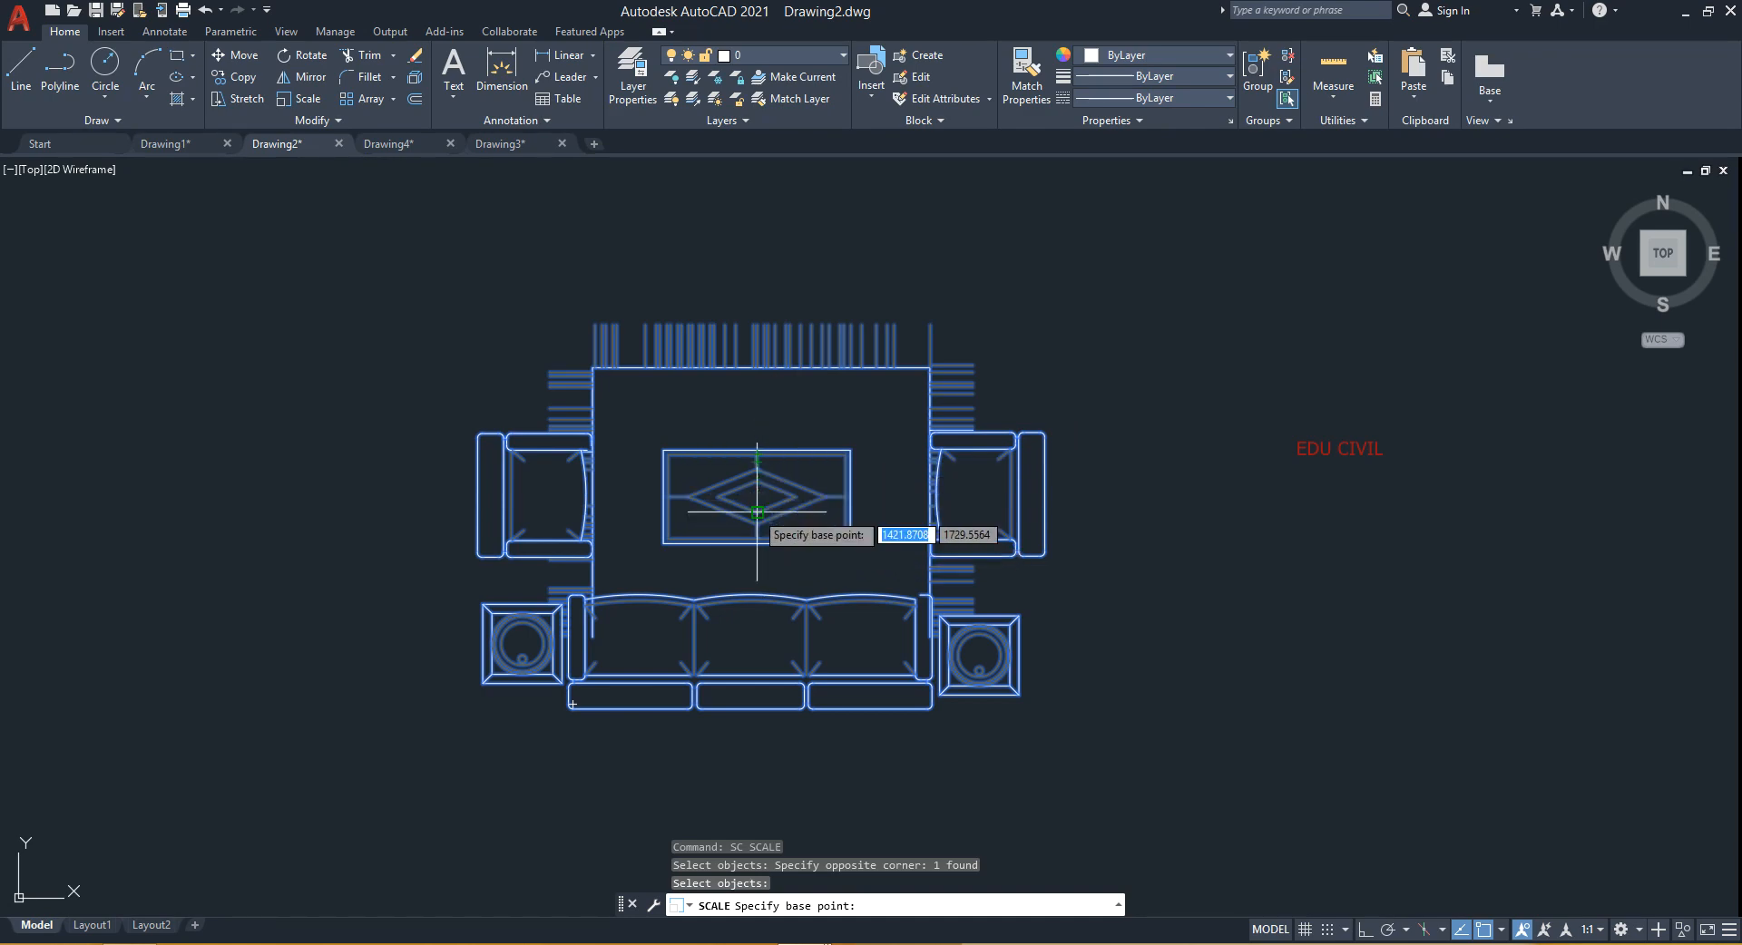
scroll(568, 686, up, 4)
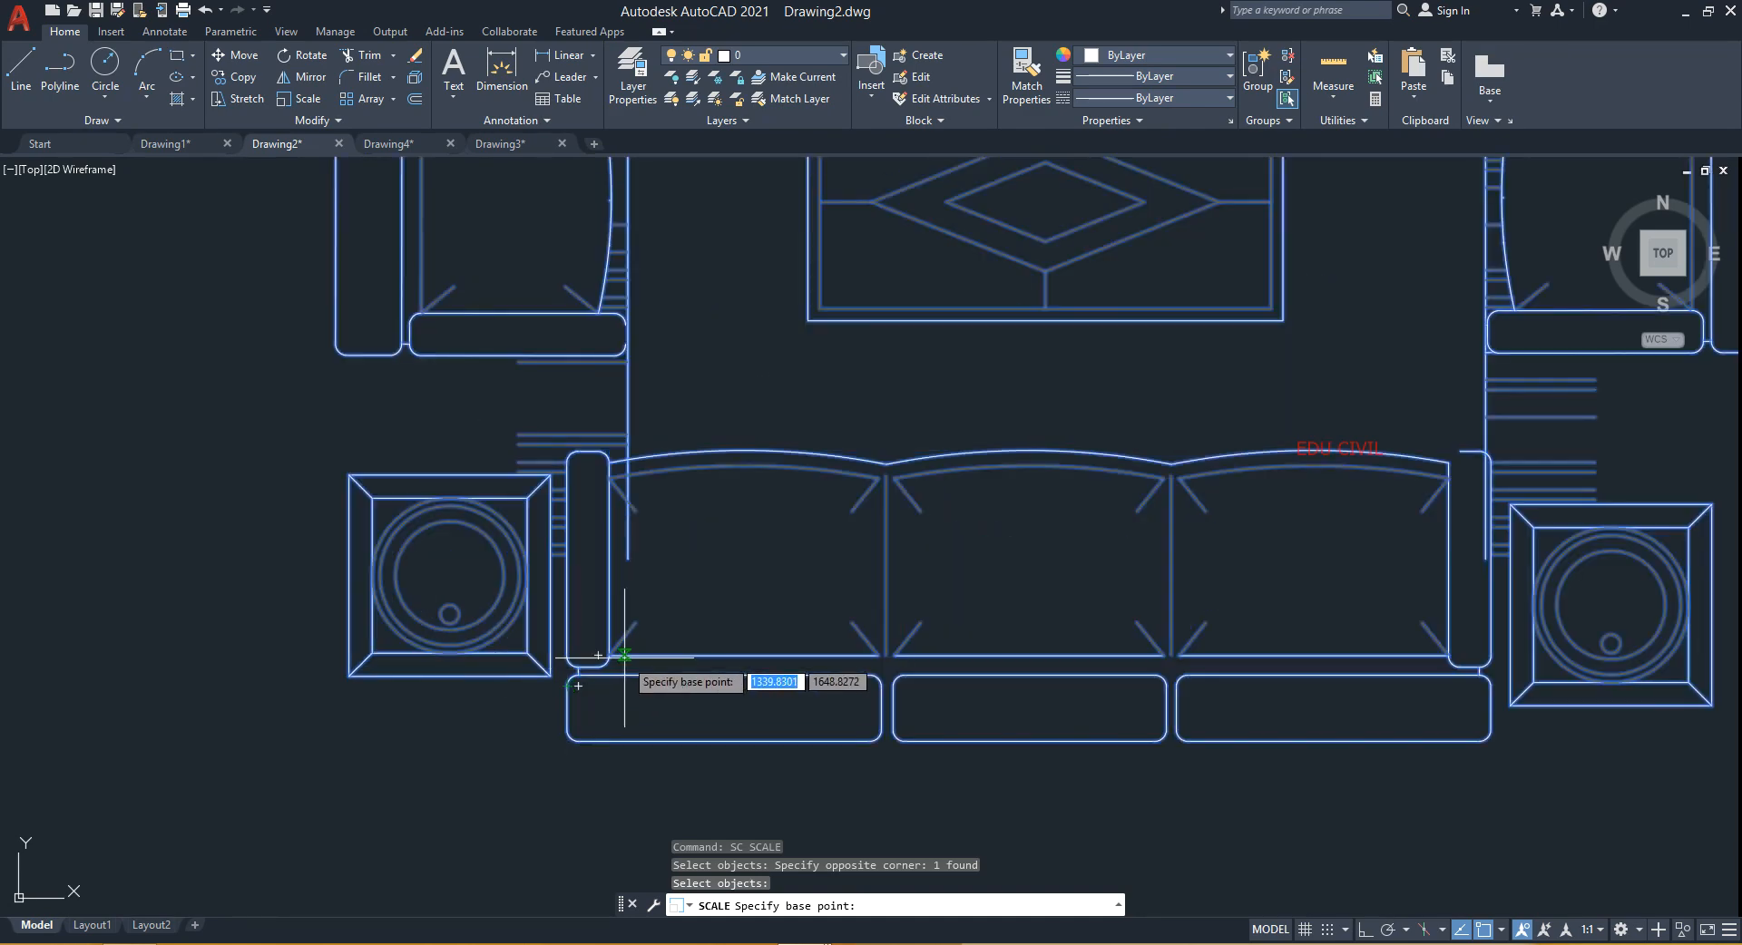
scroll(569, 686, down, 5)
scroll(616, 532, up, 4)
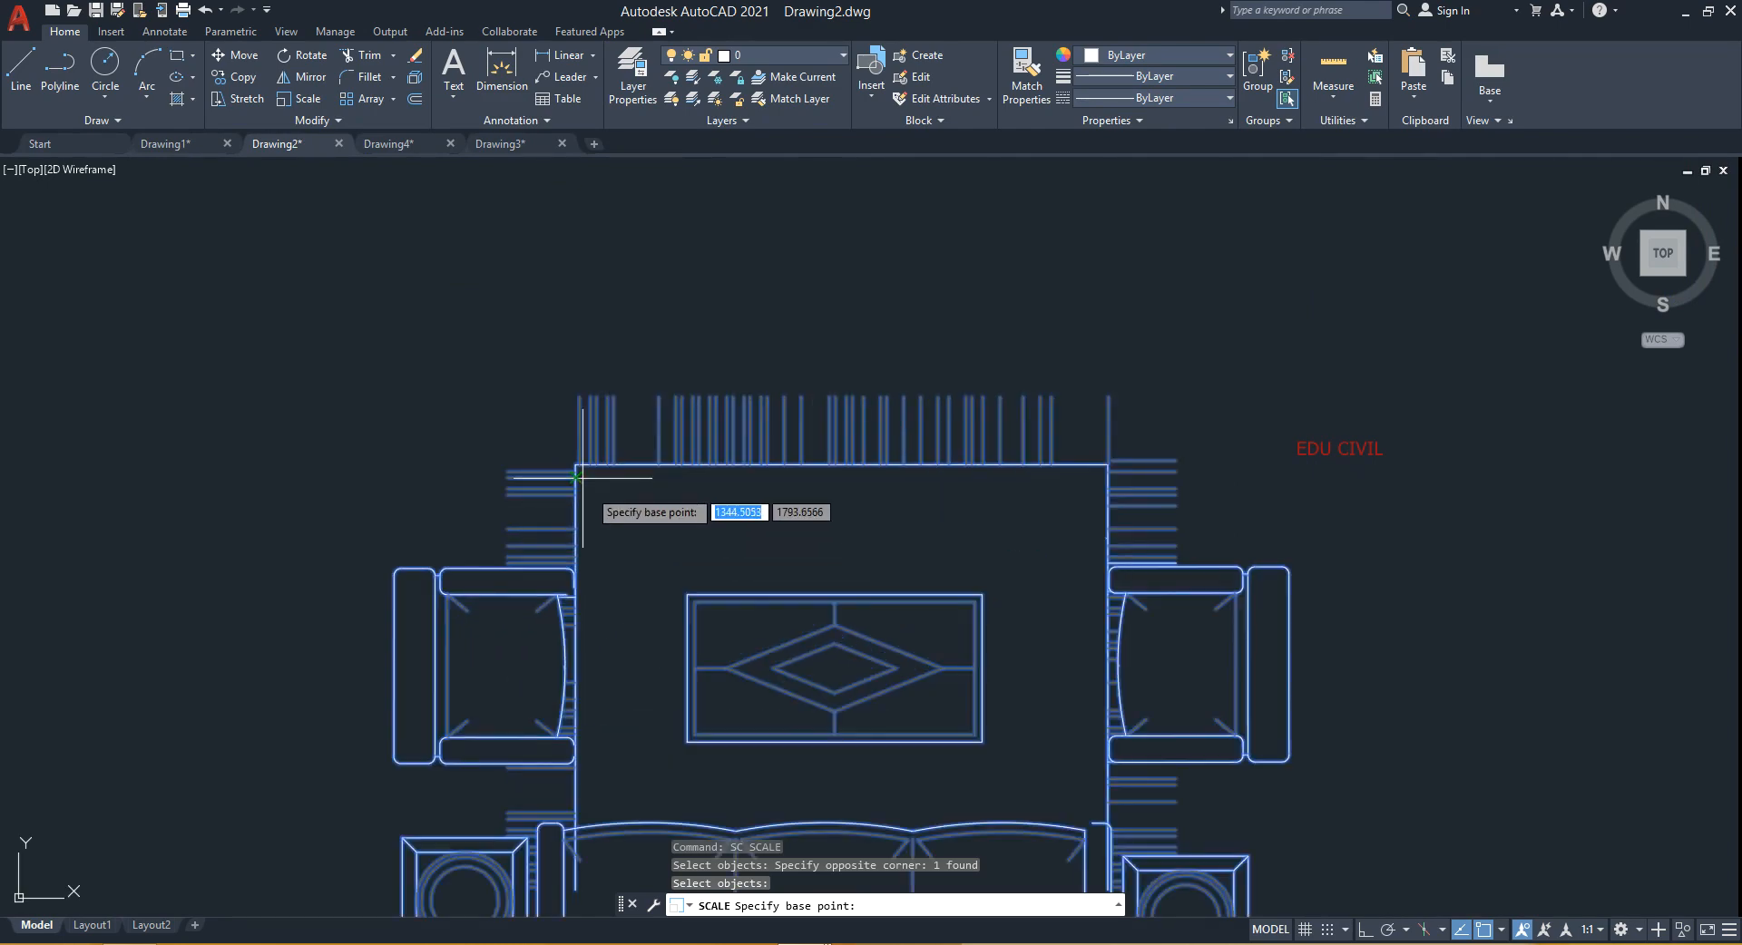
click(575, 464)
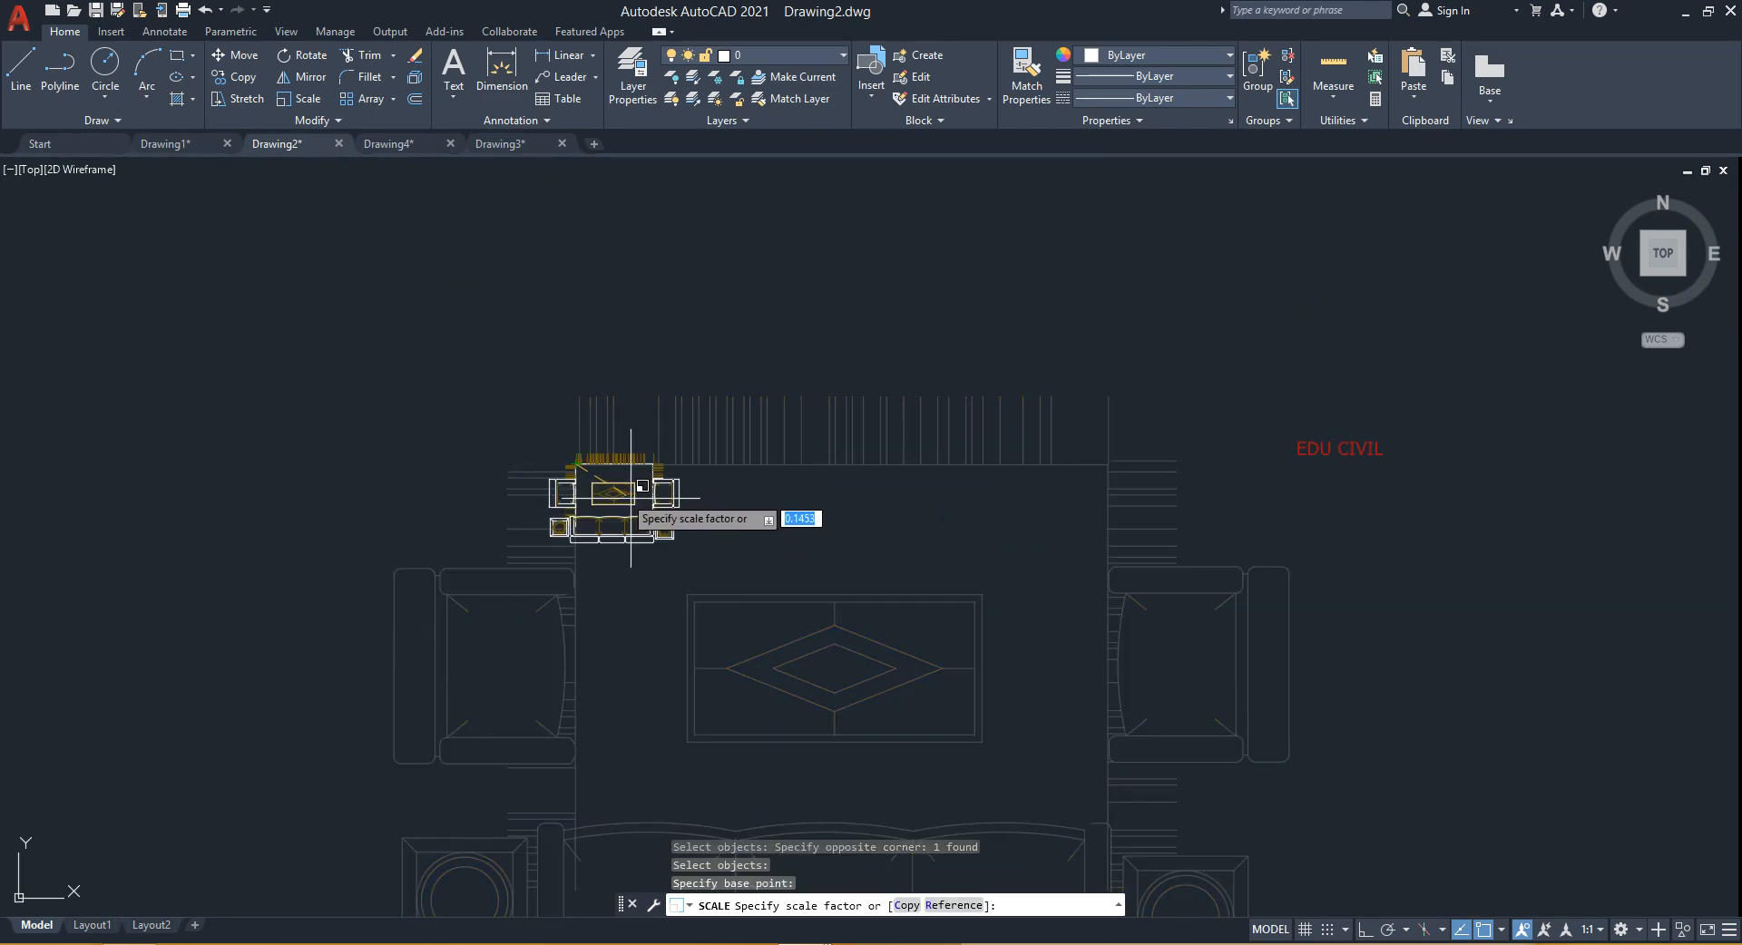
middle_drag(977, 606, 874, 467)
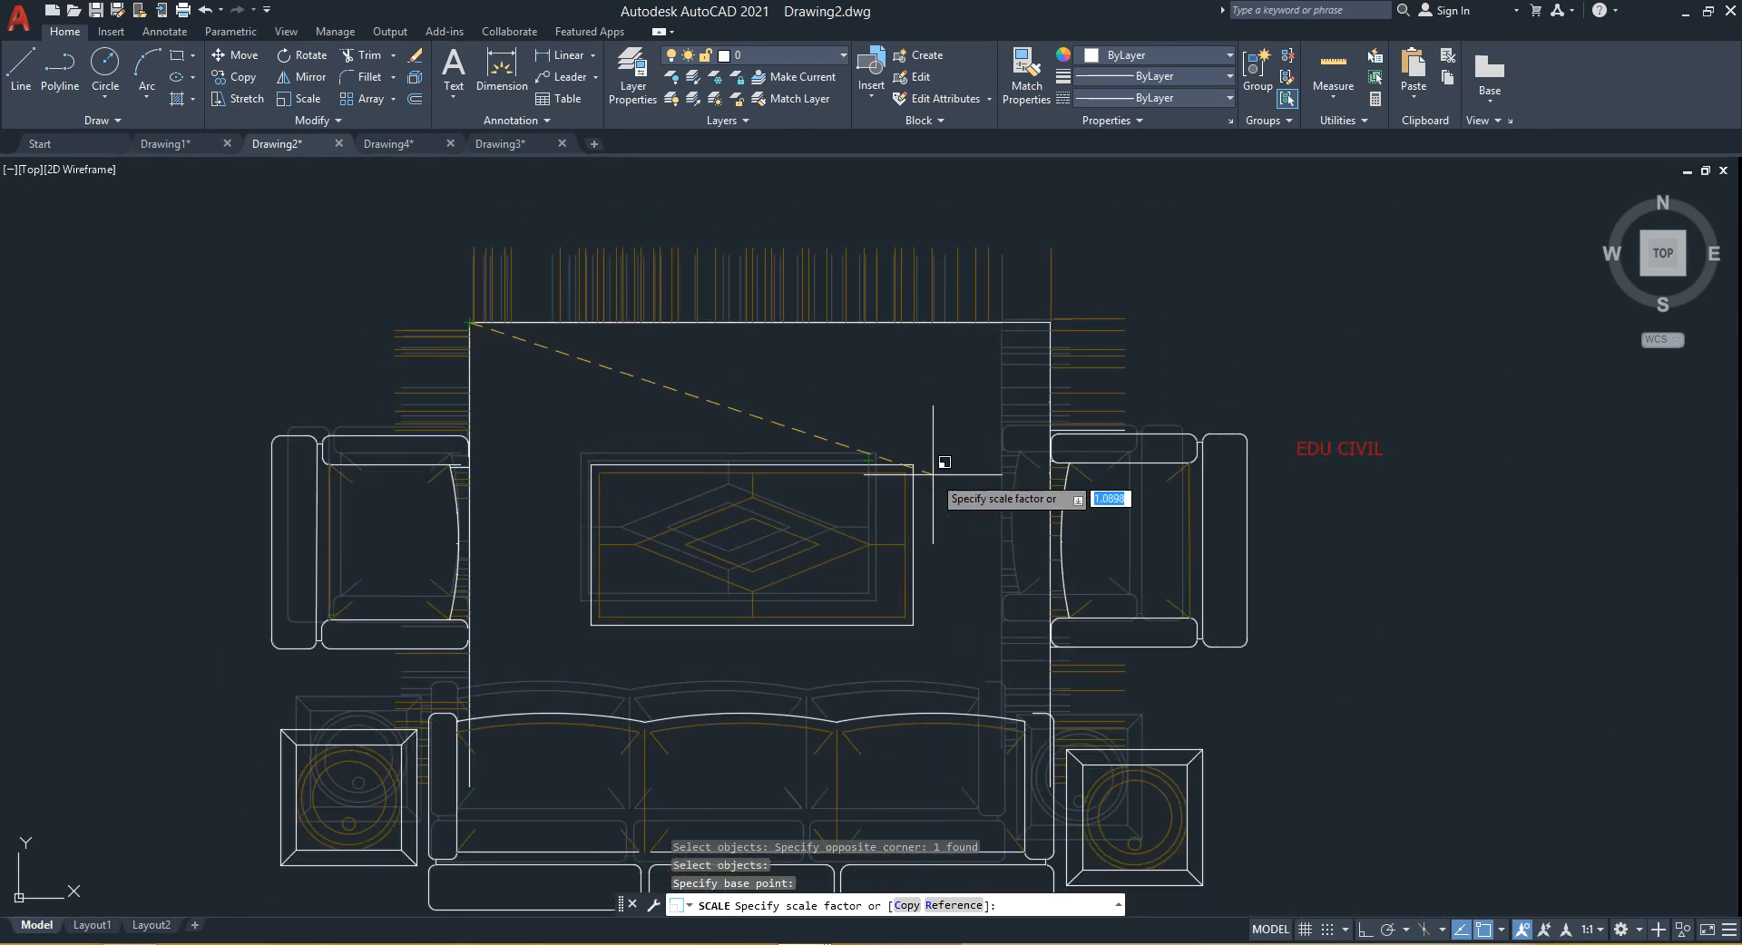
scroll(1043, 508, down, 1)
scroll(1023, 508, up, 2)
scroll(1024, 508, down, 5)
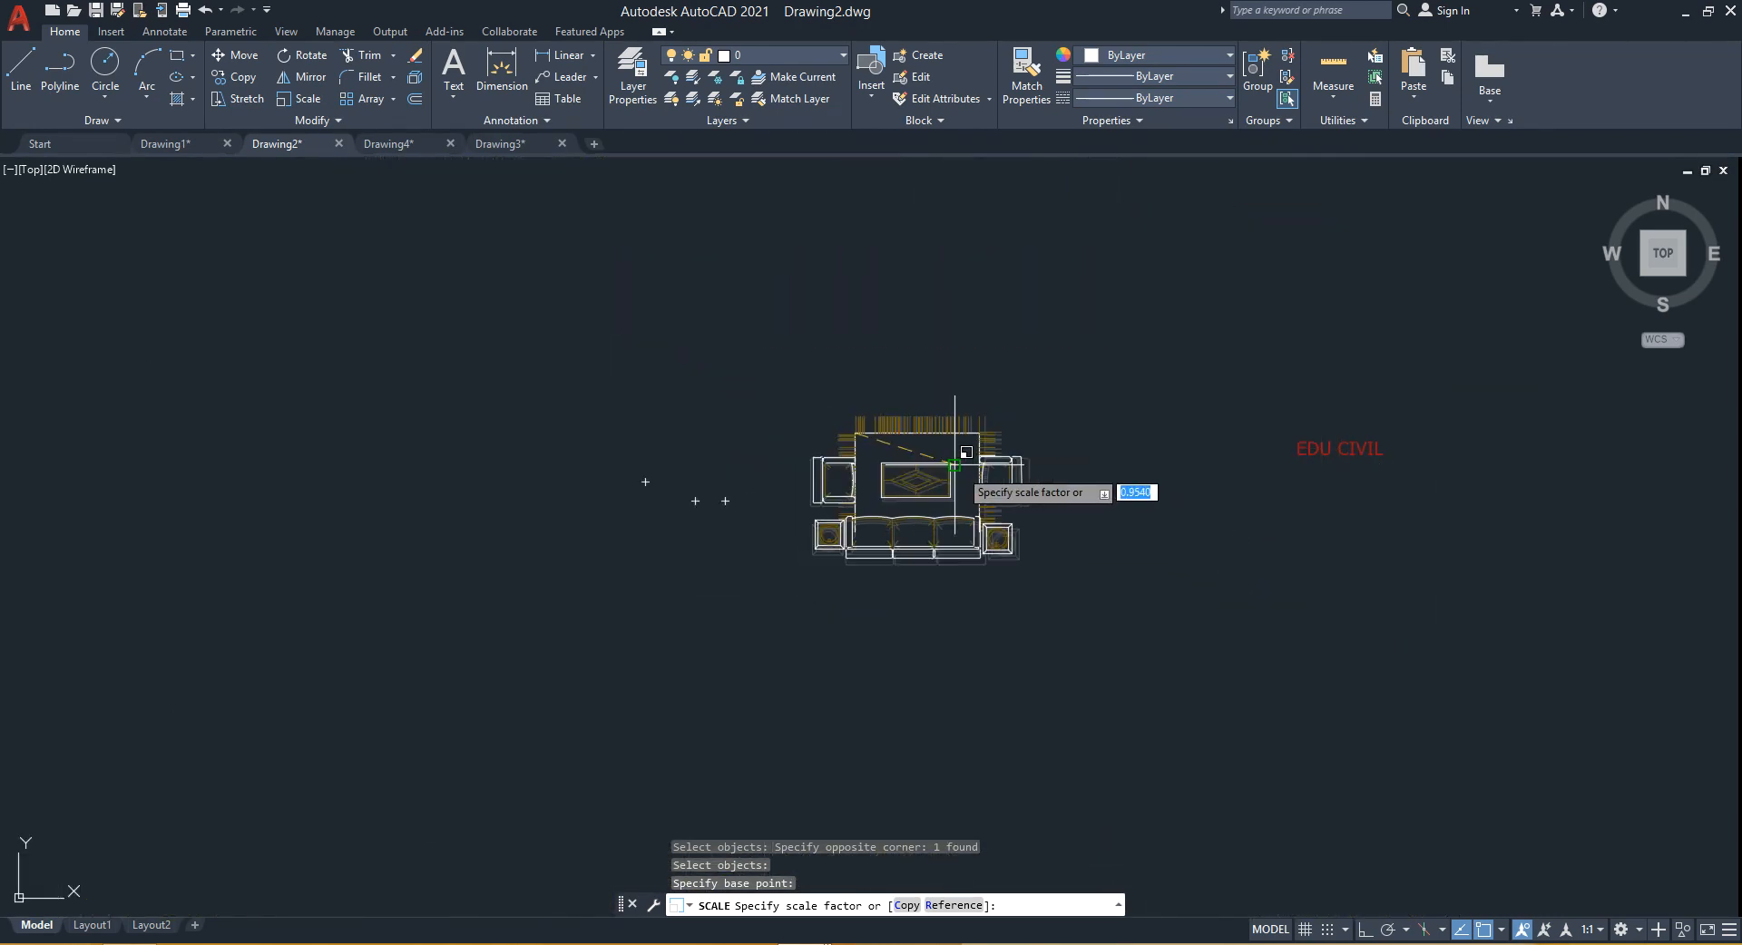
scroll(998, 508, up, 4)
scroll(960, 530, down, 4)
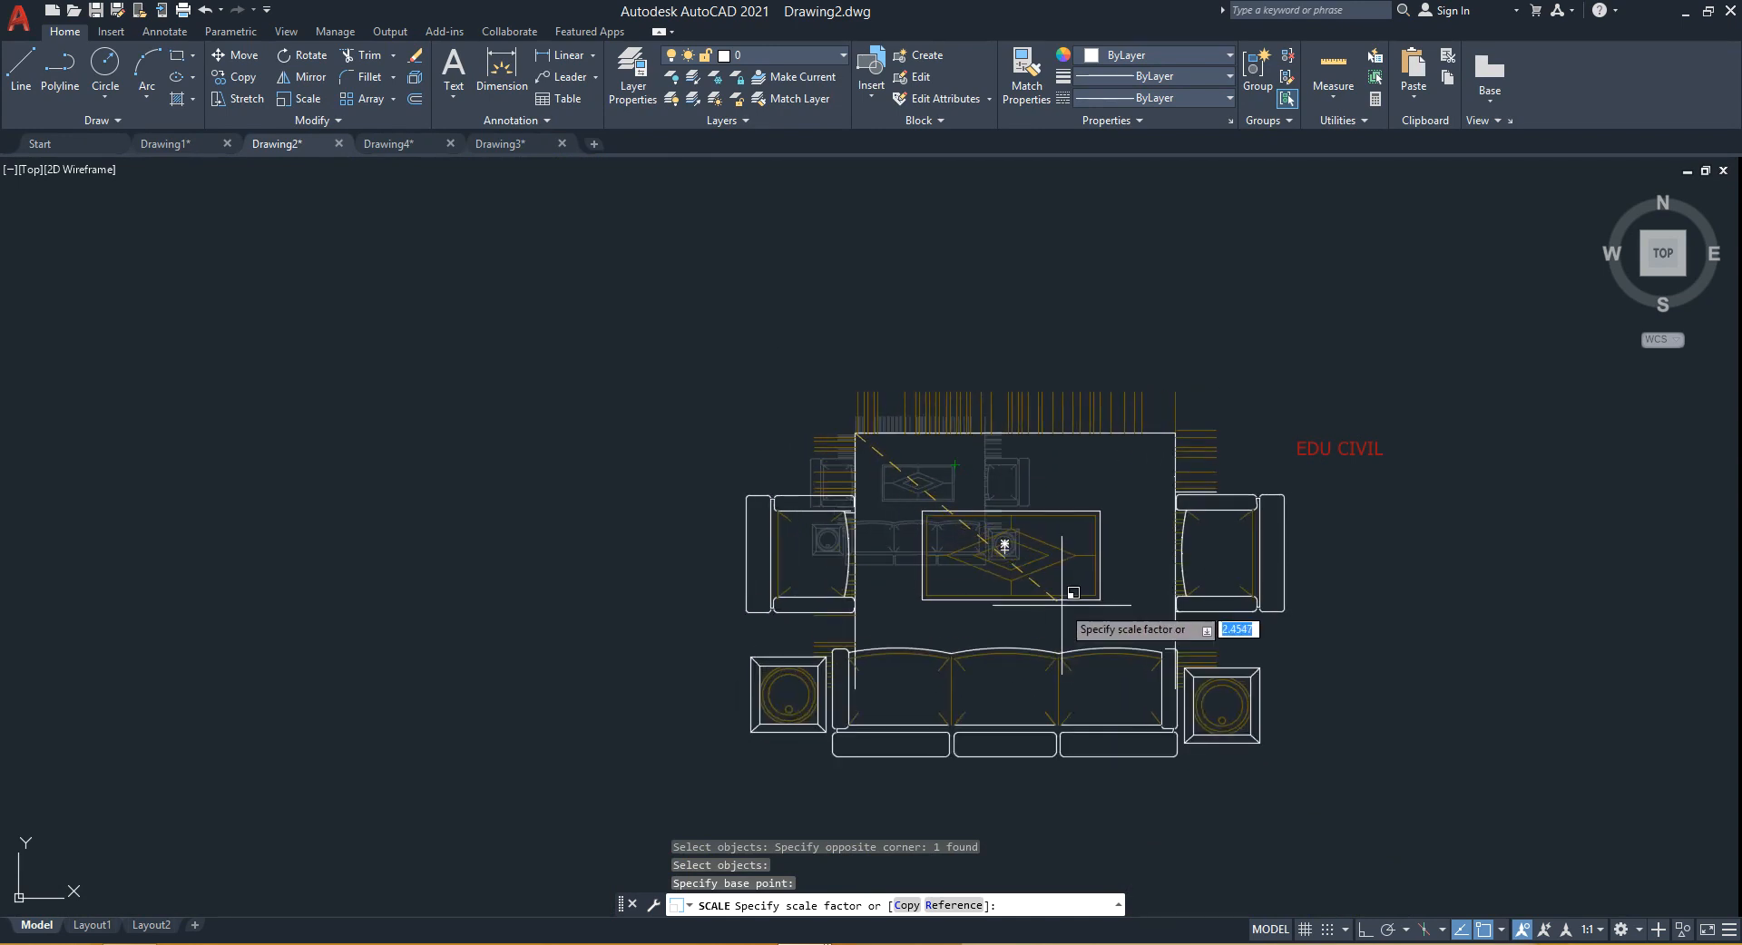
scroll(1034, 580, down, 4)
scroll(907, 521, up, 4)
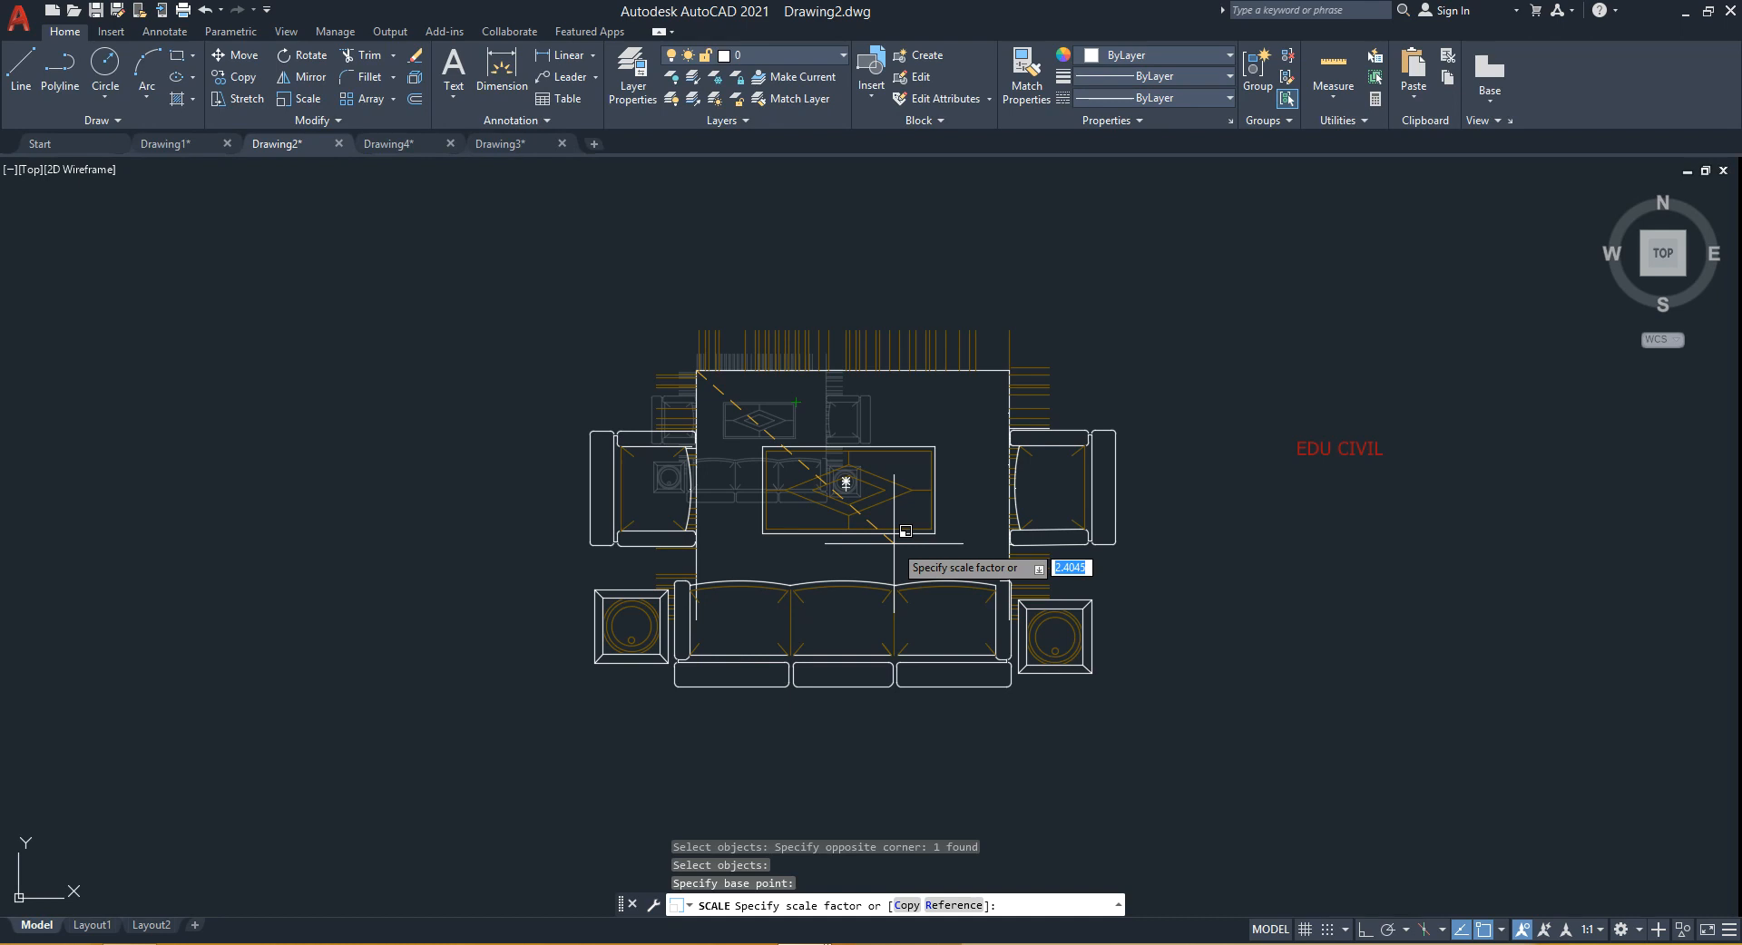
text(10)
key(Return)
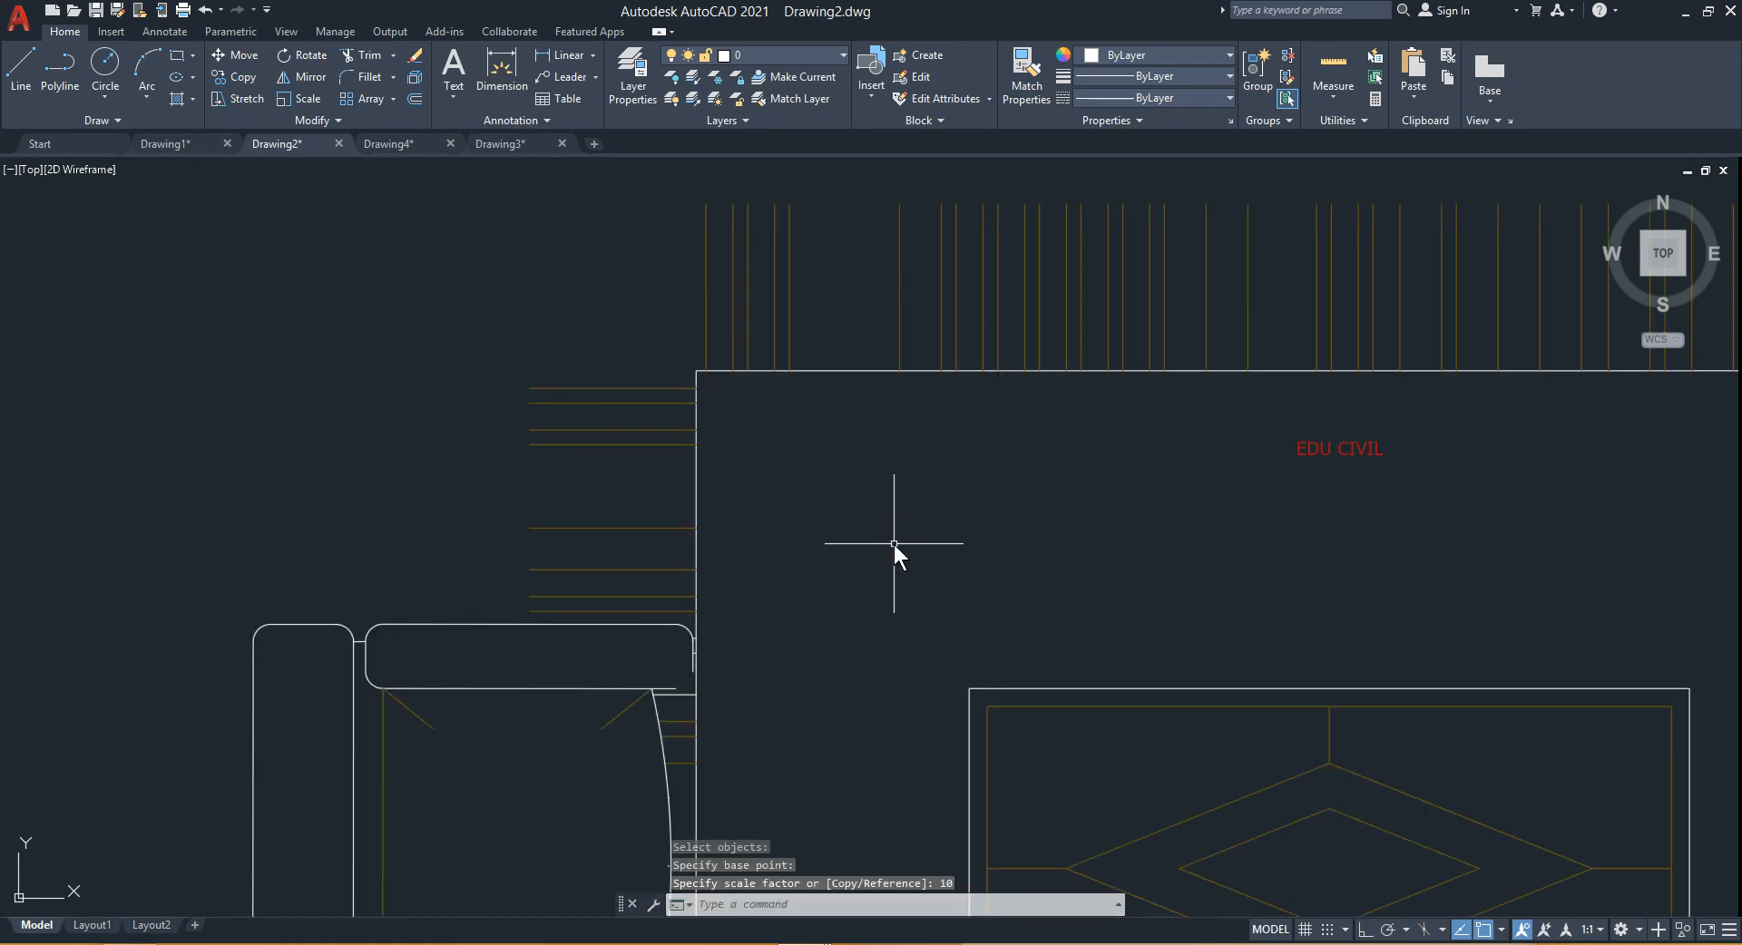
- Measure the scaled sofa from its lower-left corner with the Distance command
scroll(894, 545, down, 5)
middle_drag(941, 632, 845, 535)
scroll(845, 535, up, 2)
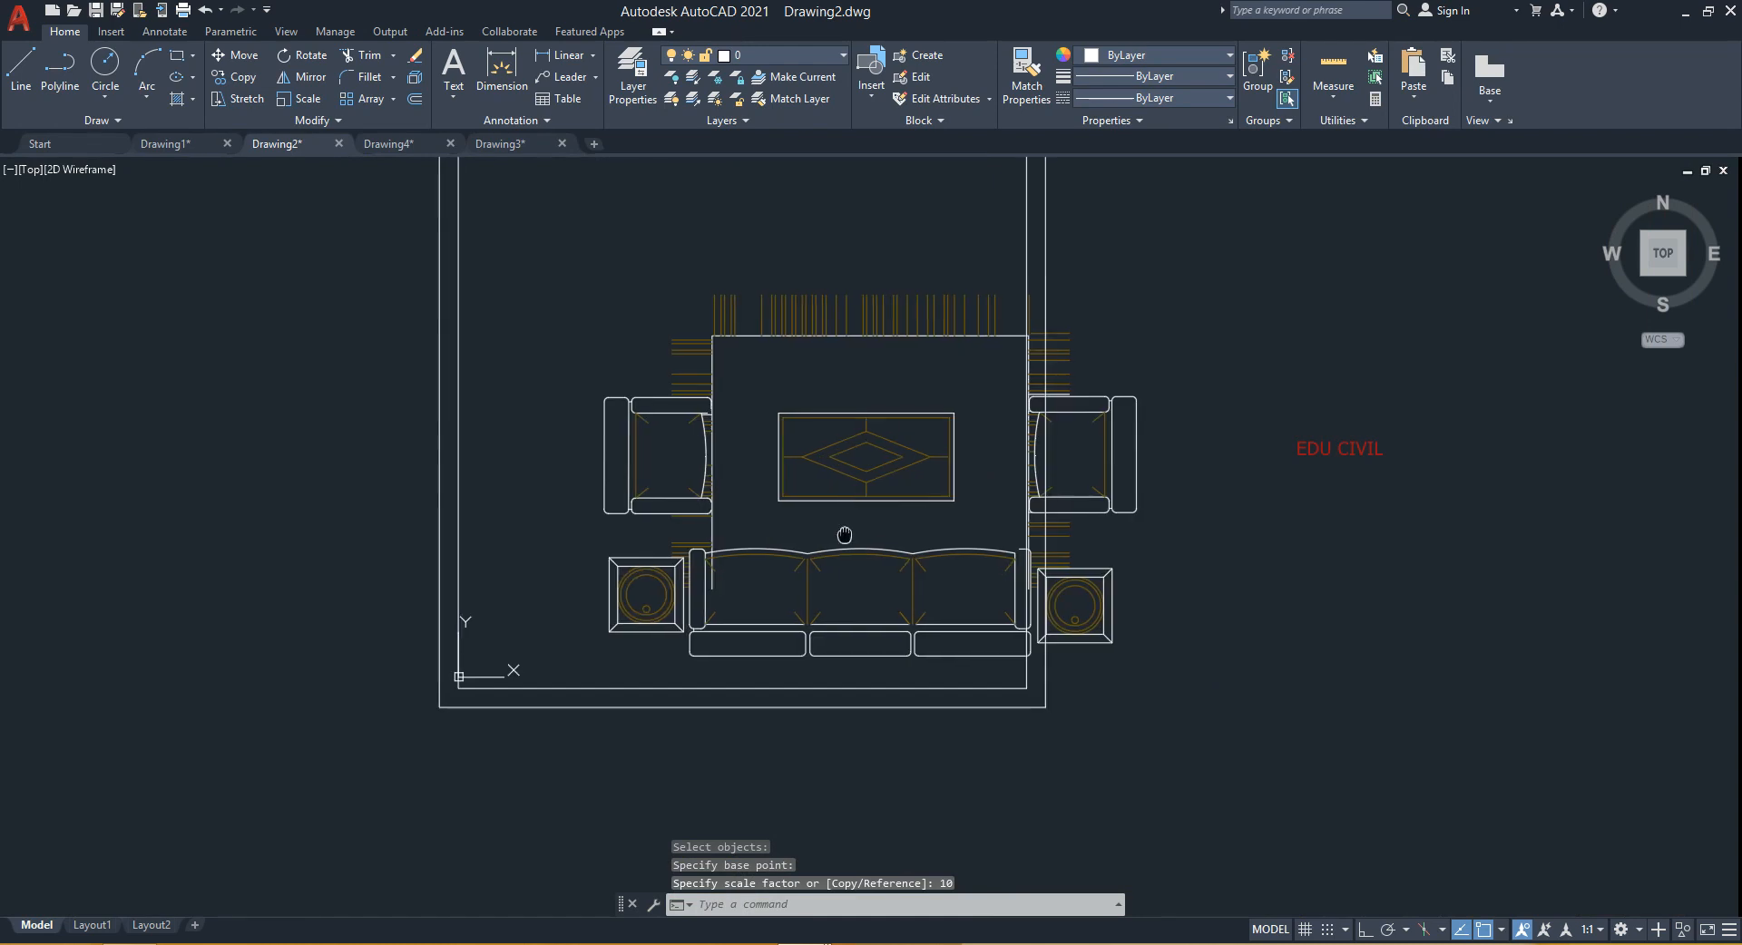
scroll(845, 535, up, 2)
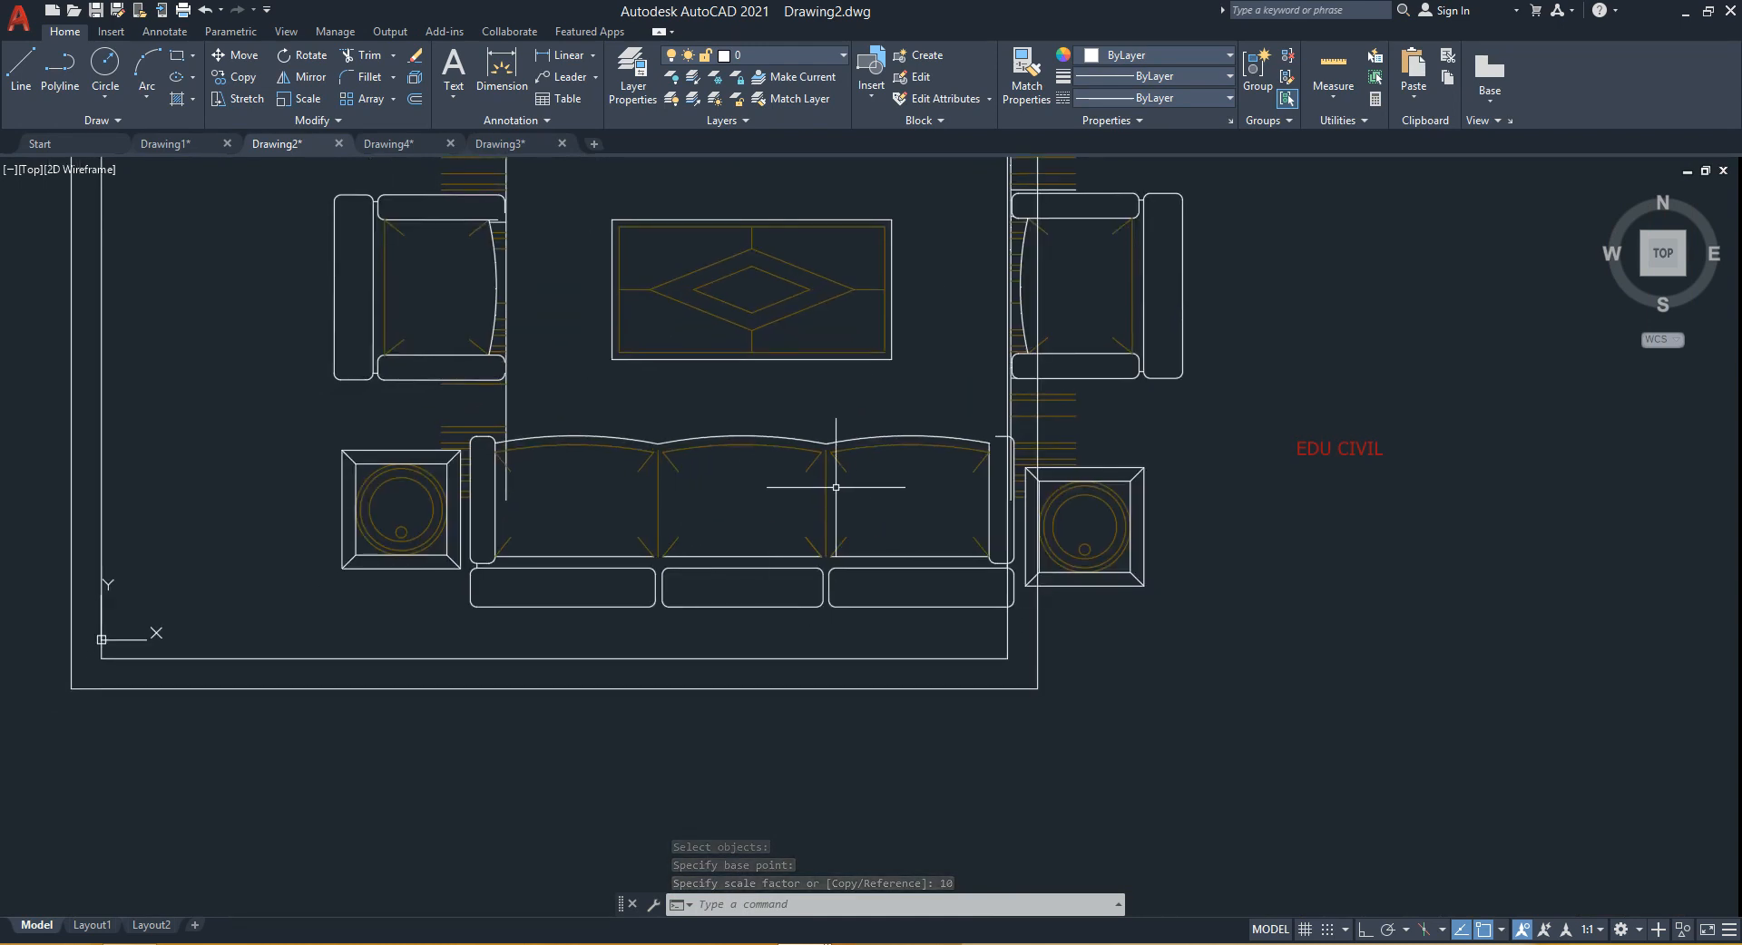
middle_drag(836, 487, 705, 540)
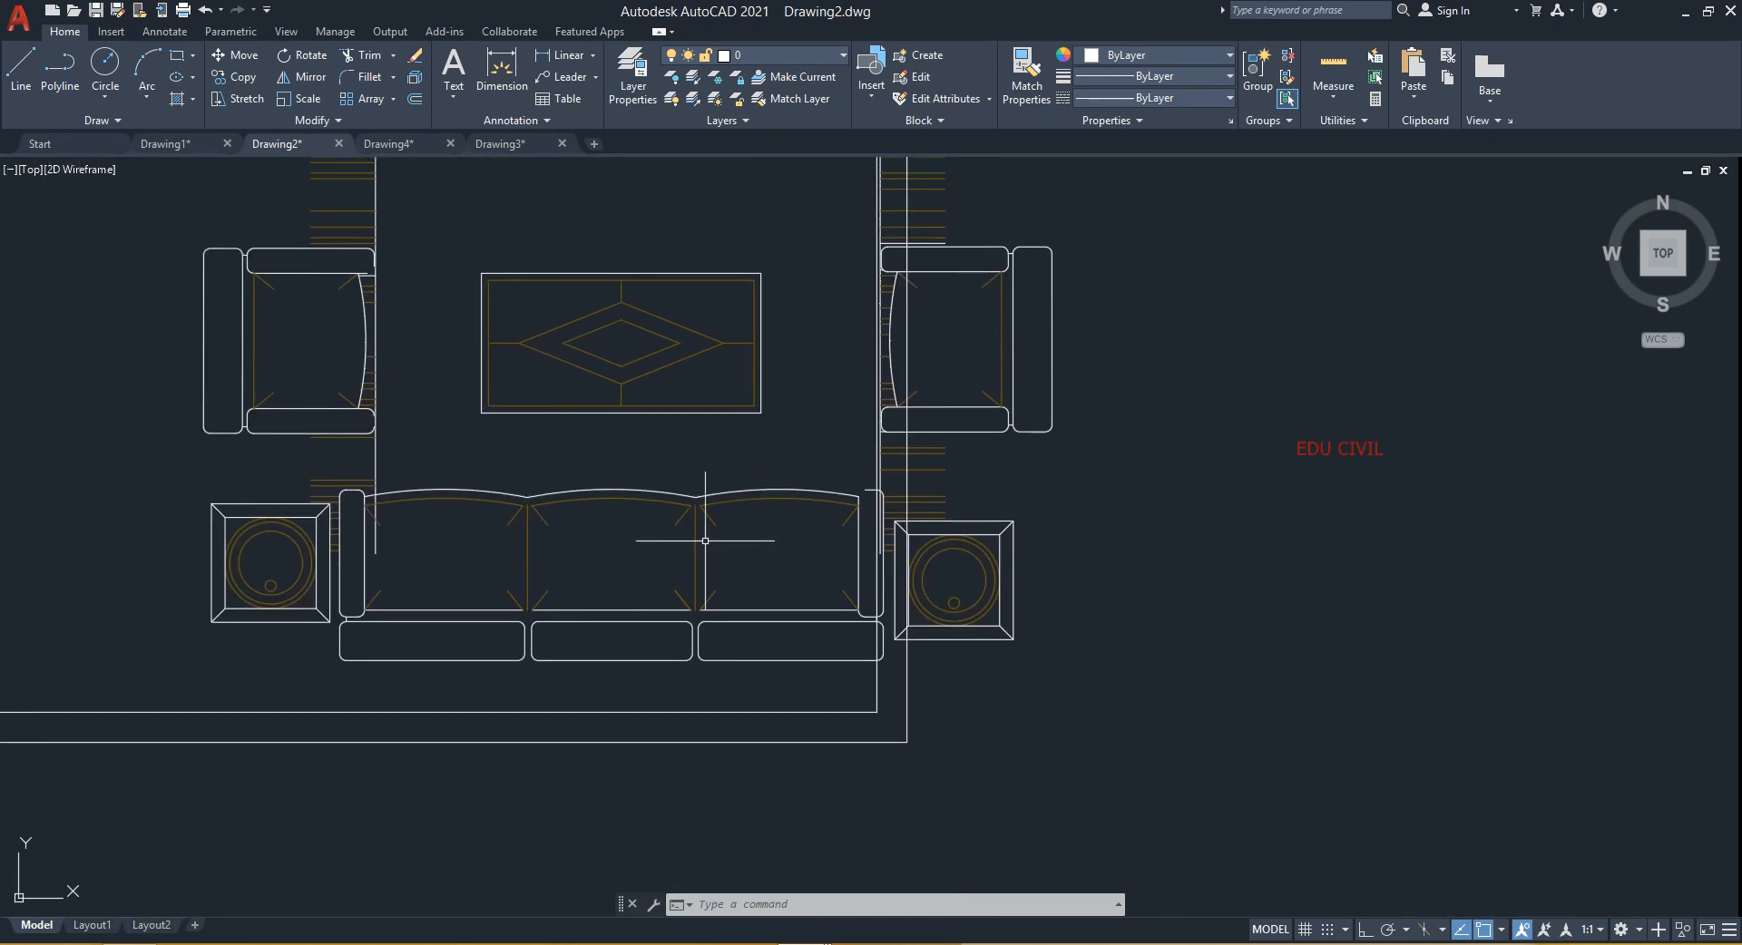
text(di)
key(Return)
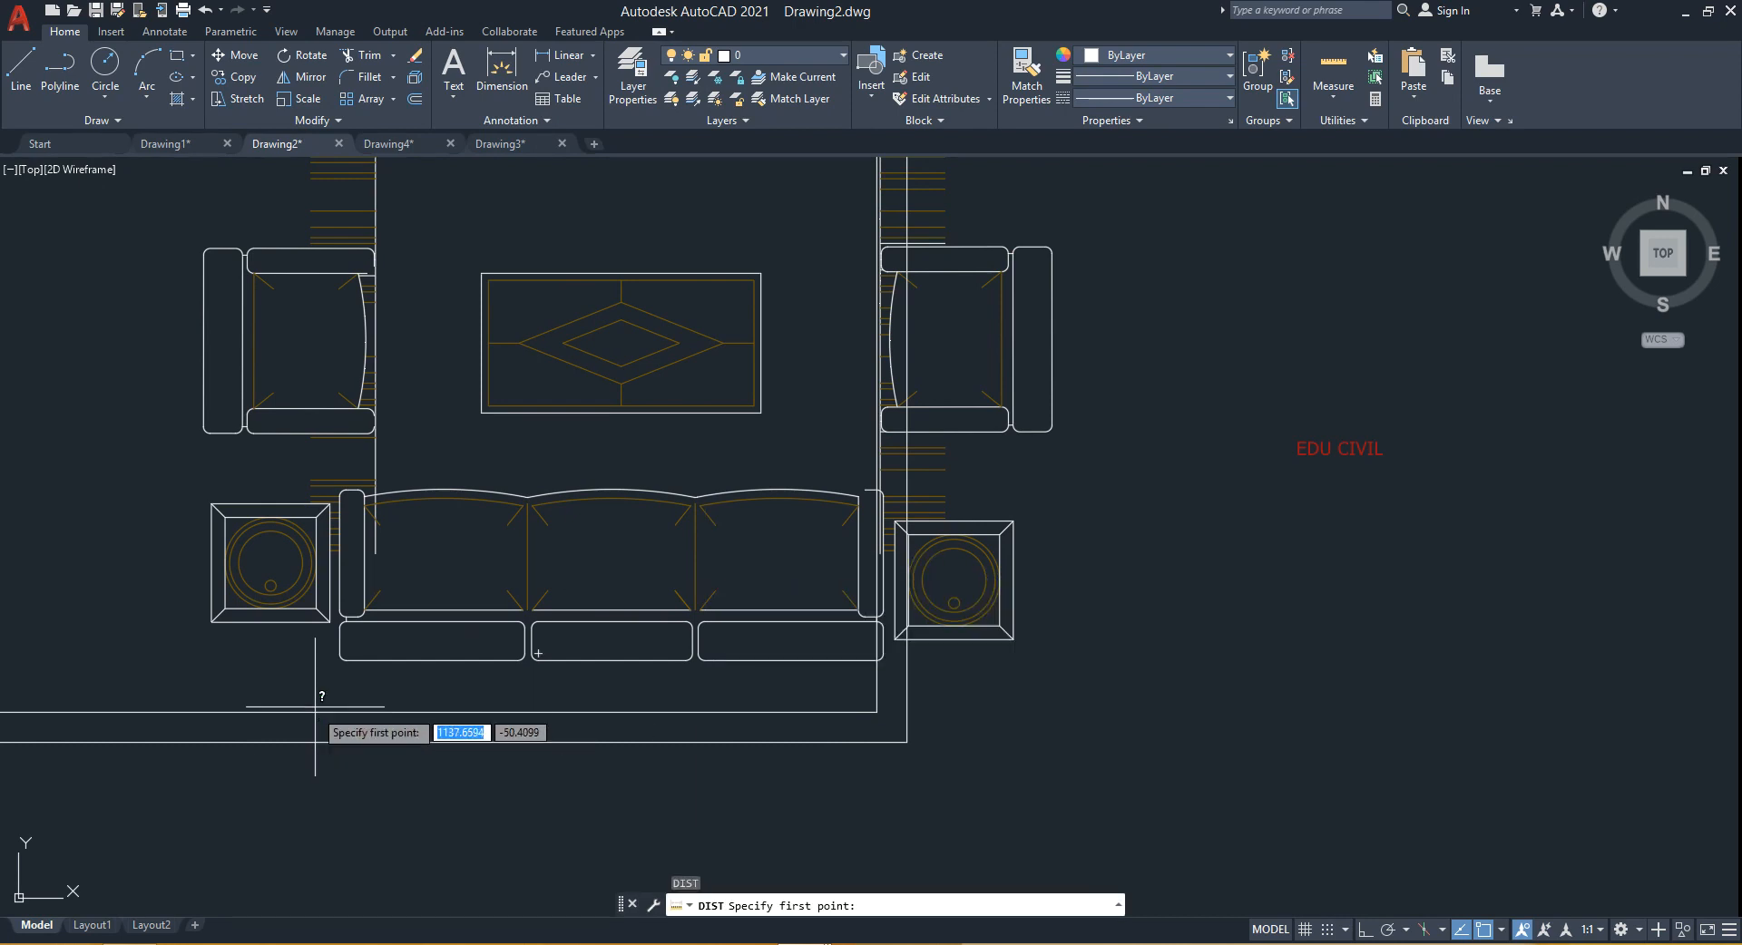
click(340, 641)
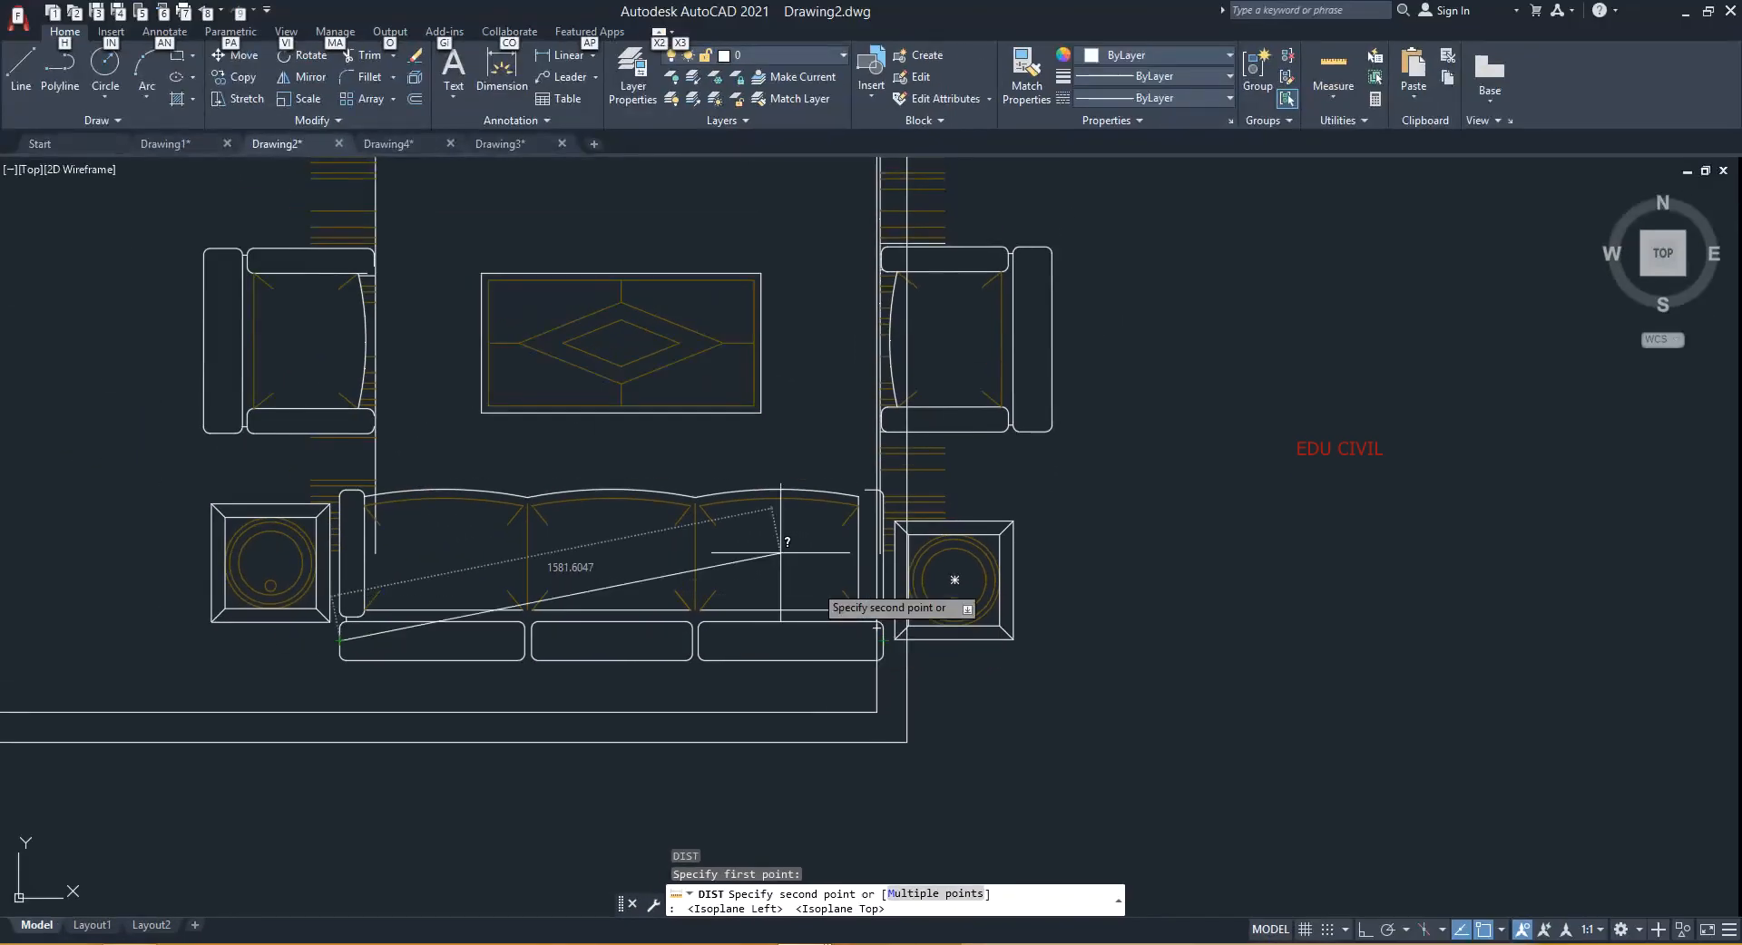
key(Escape)
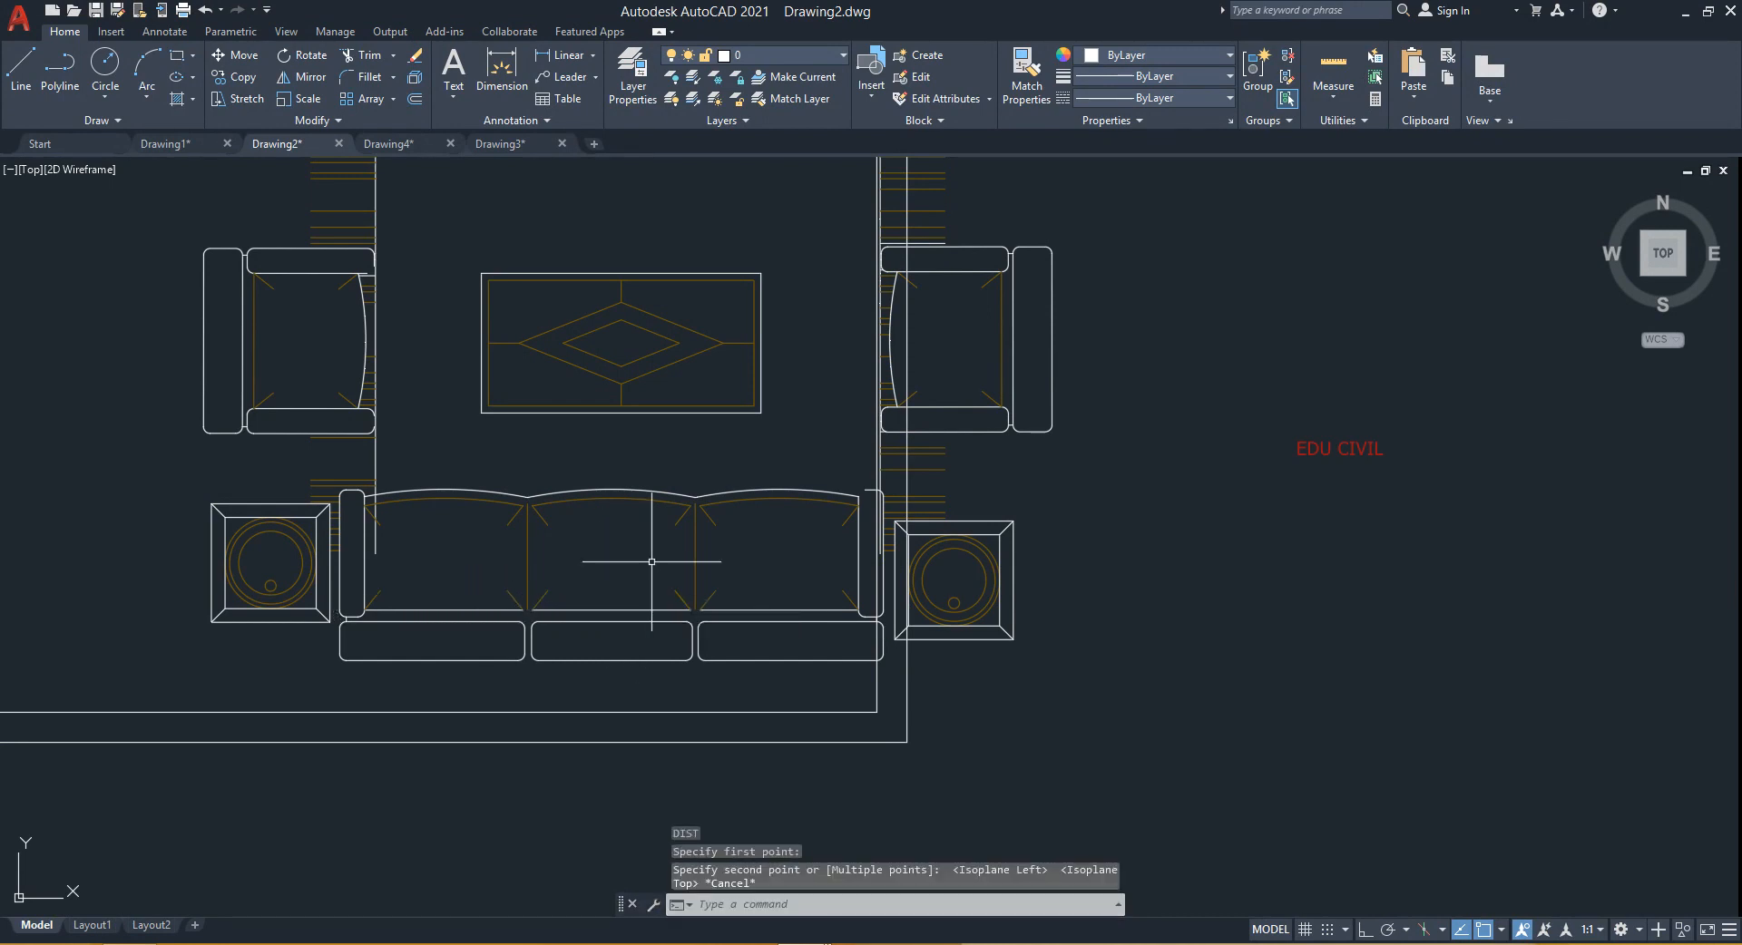
- Rotate the whole furniture block about 90° about a point near the sofa's upper-left corner
scroll(584, 556, down, 3)
mouse_move(635, 554)
middle_down()
mouse_move(778, 552)
mouse_move(762, 564)
mouse_move(771, 540)
mouse_move(678, 529)
mouse_move(668, 571)
mouse_move(688, 602)
middle_up()
scroll(706, 530, down, 3)
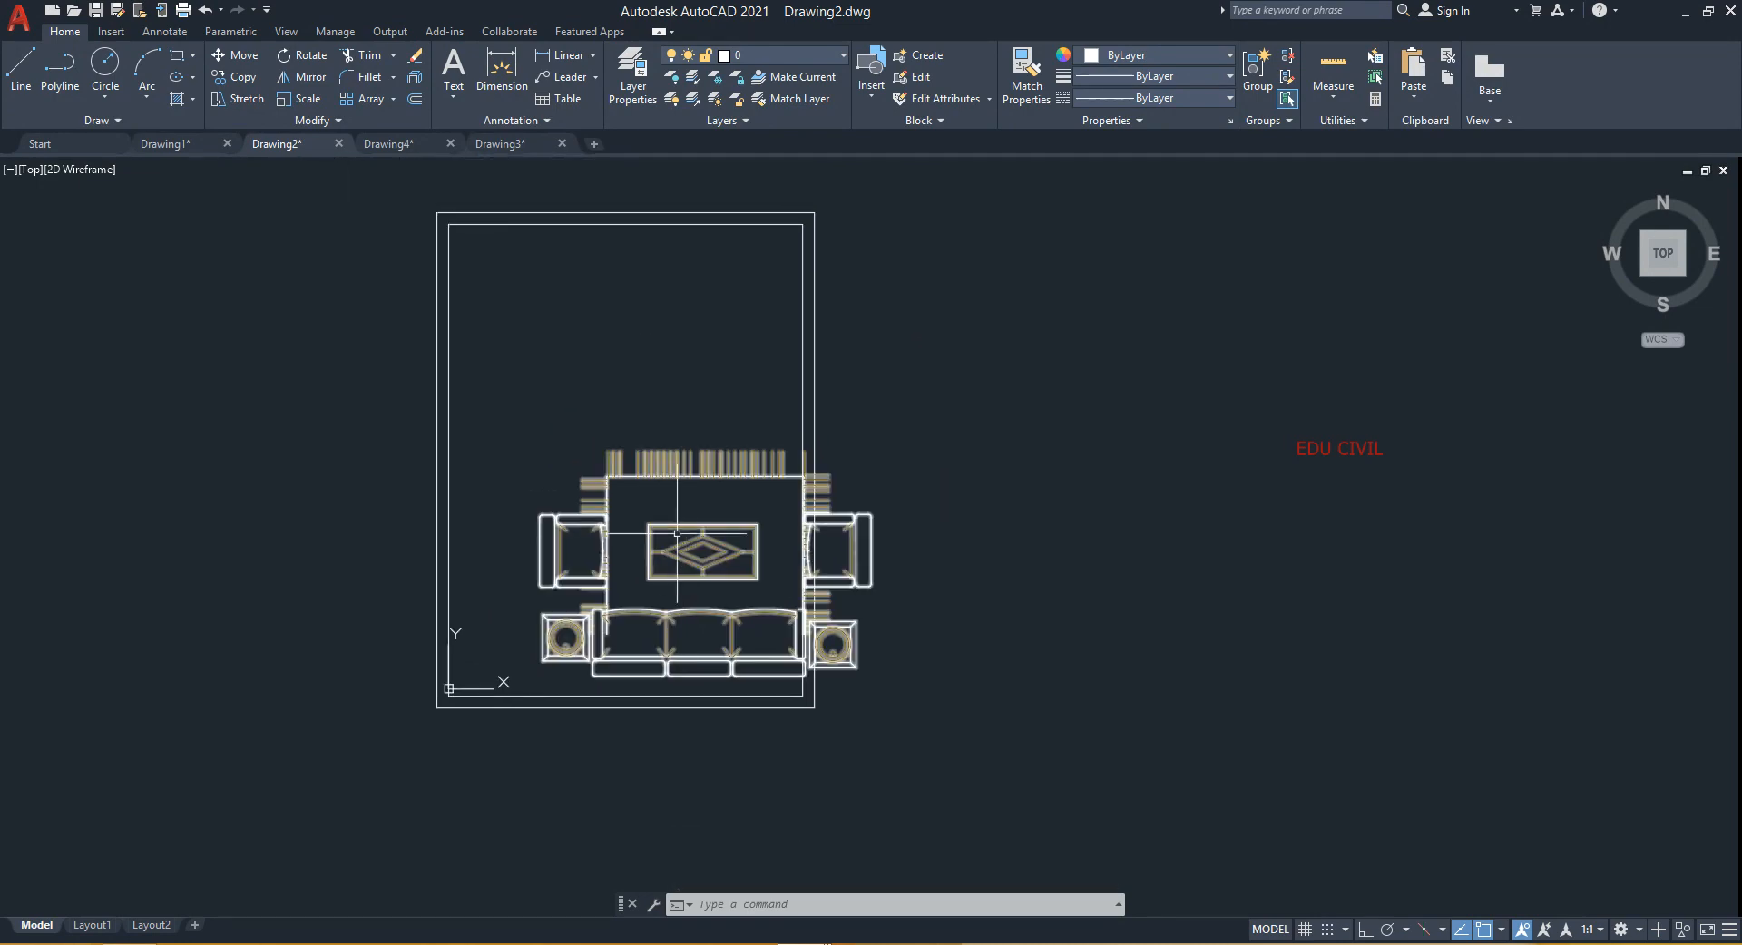
middle_drag(660, 525, 660, 605)
scroll(666, 599, up, 4)
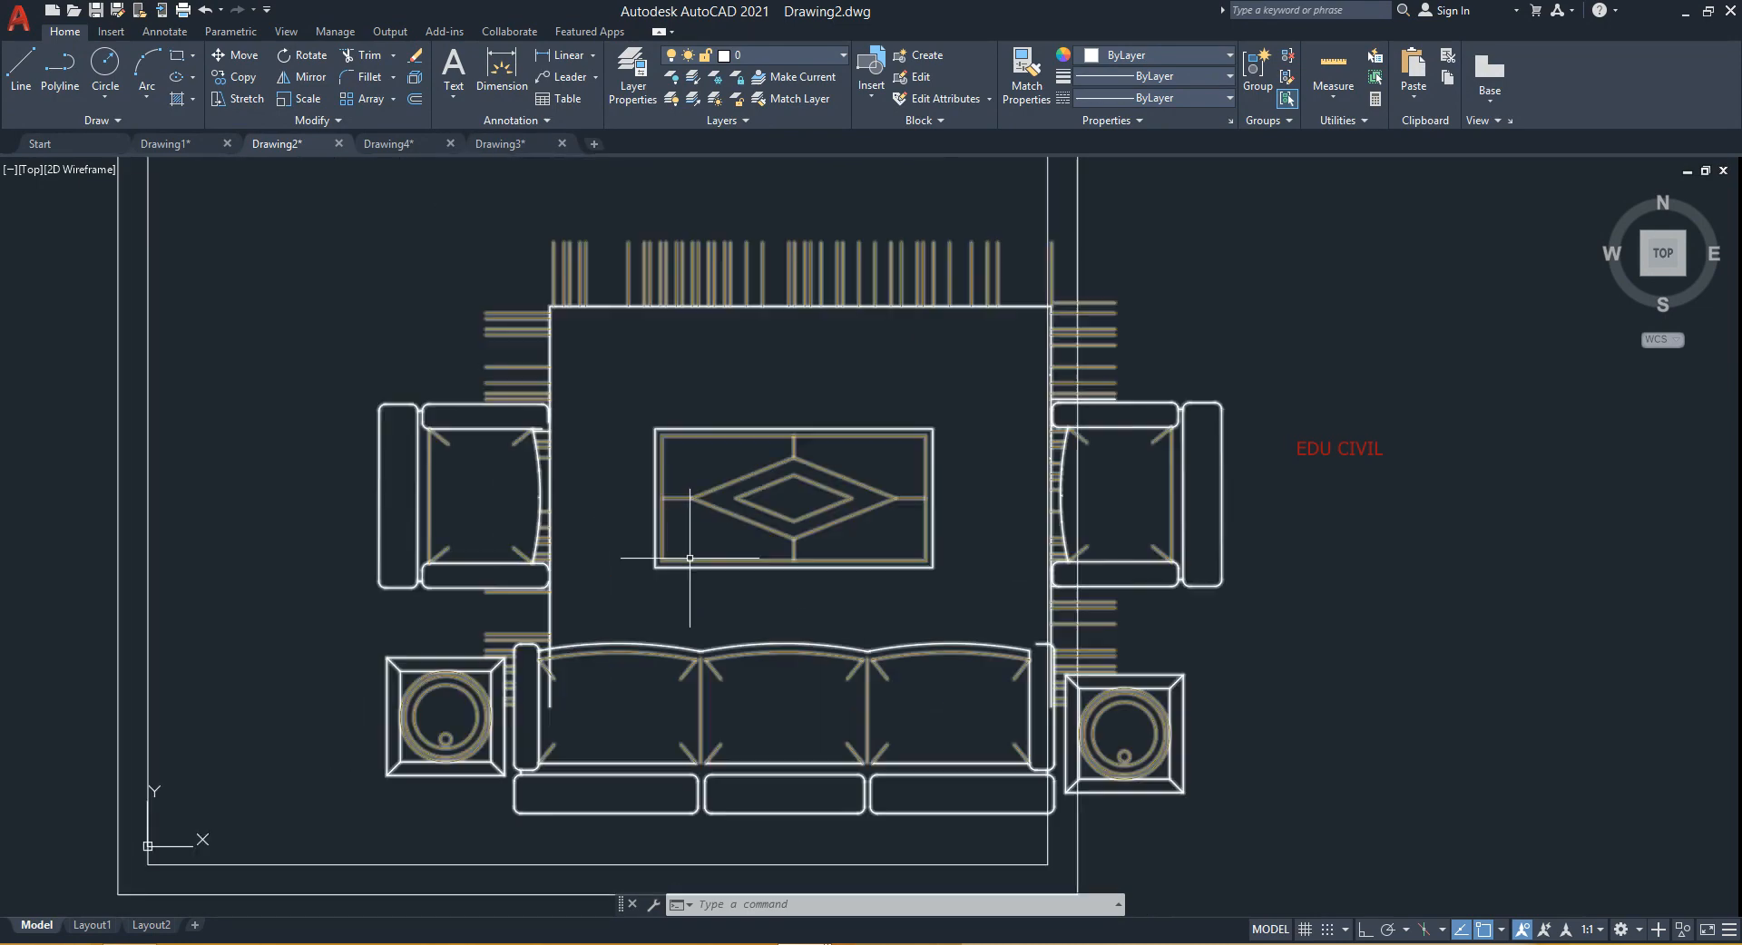
scroll(898, 722, down, 3)
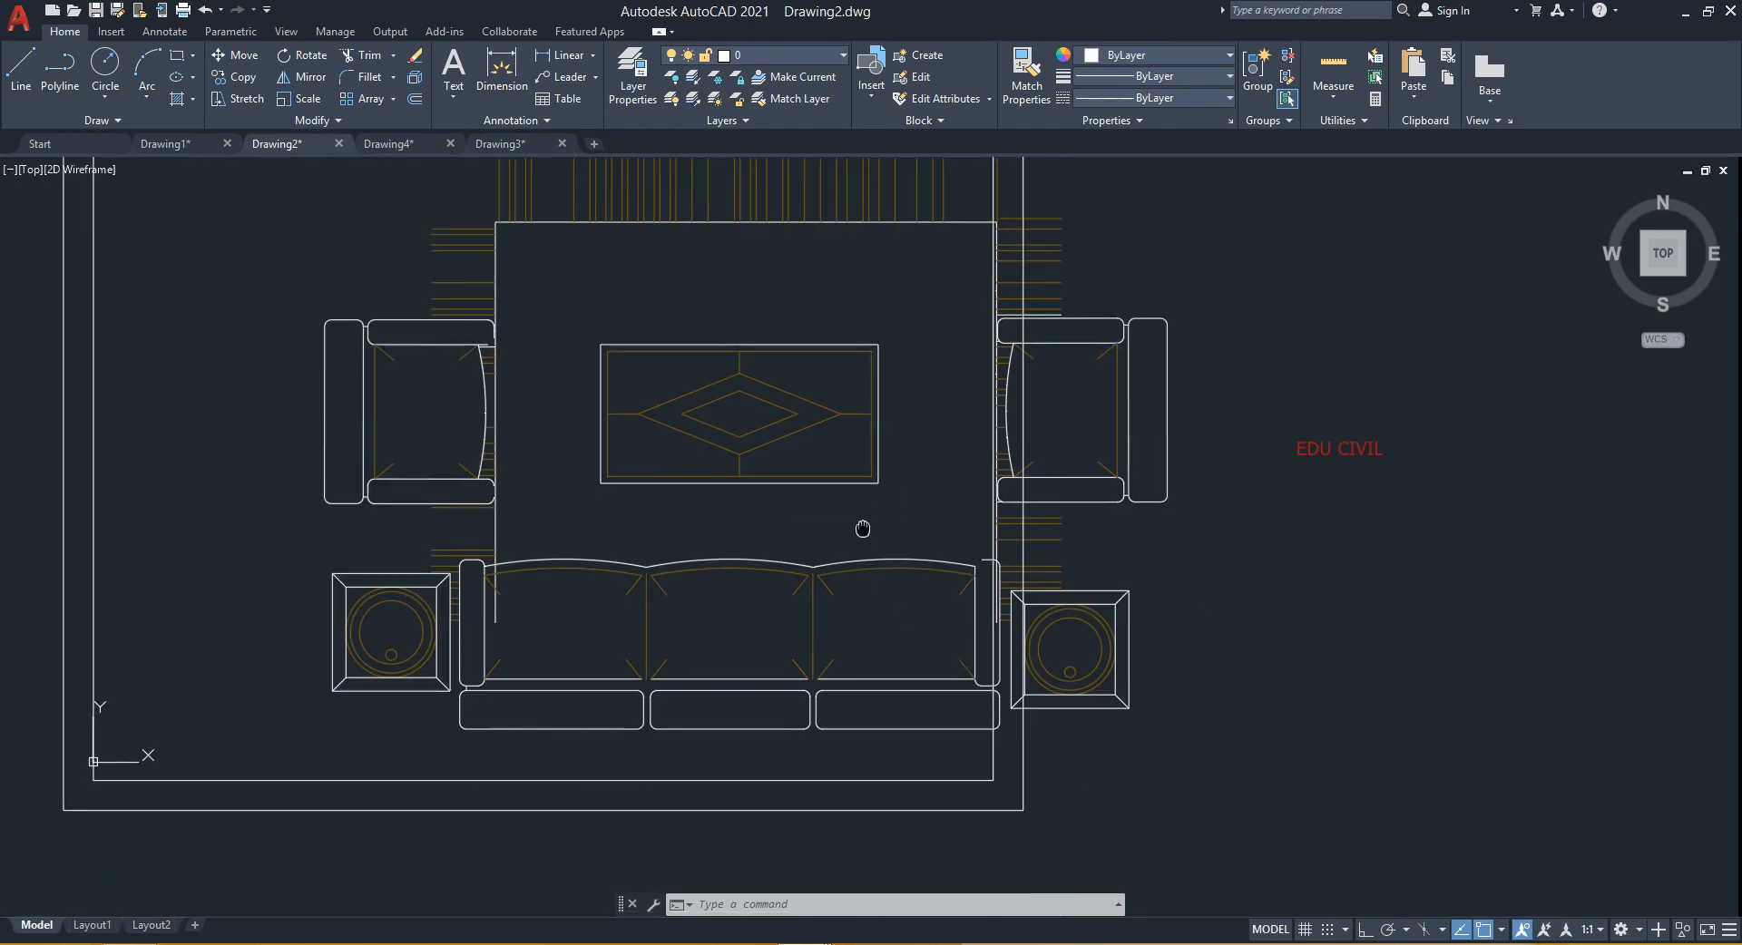
click(551, 363)
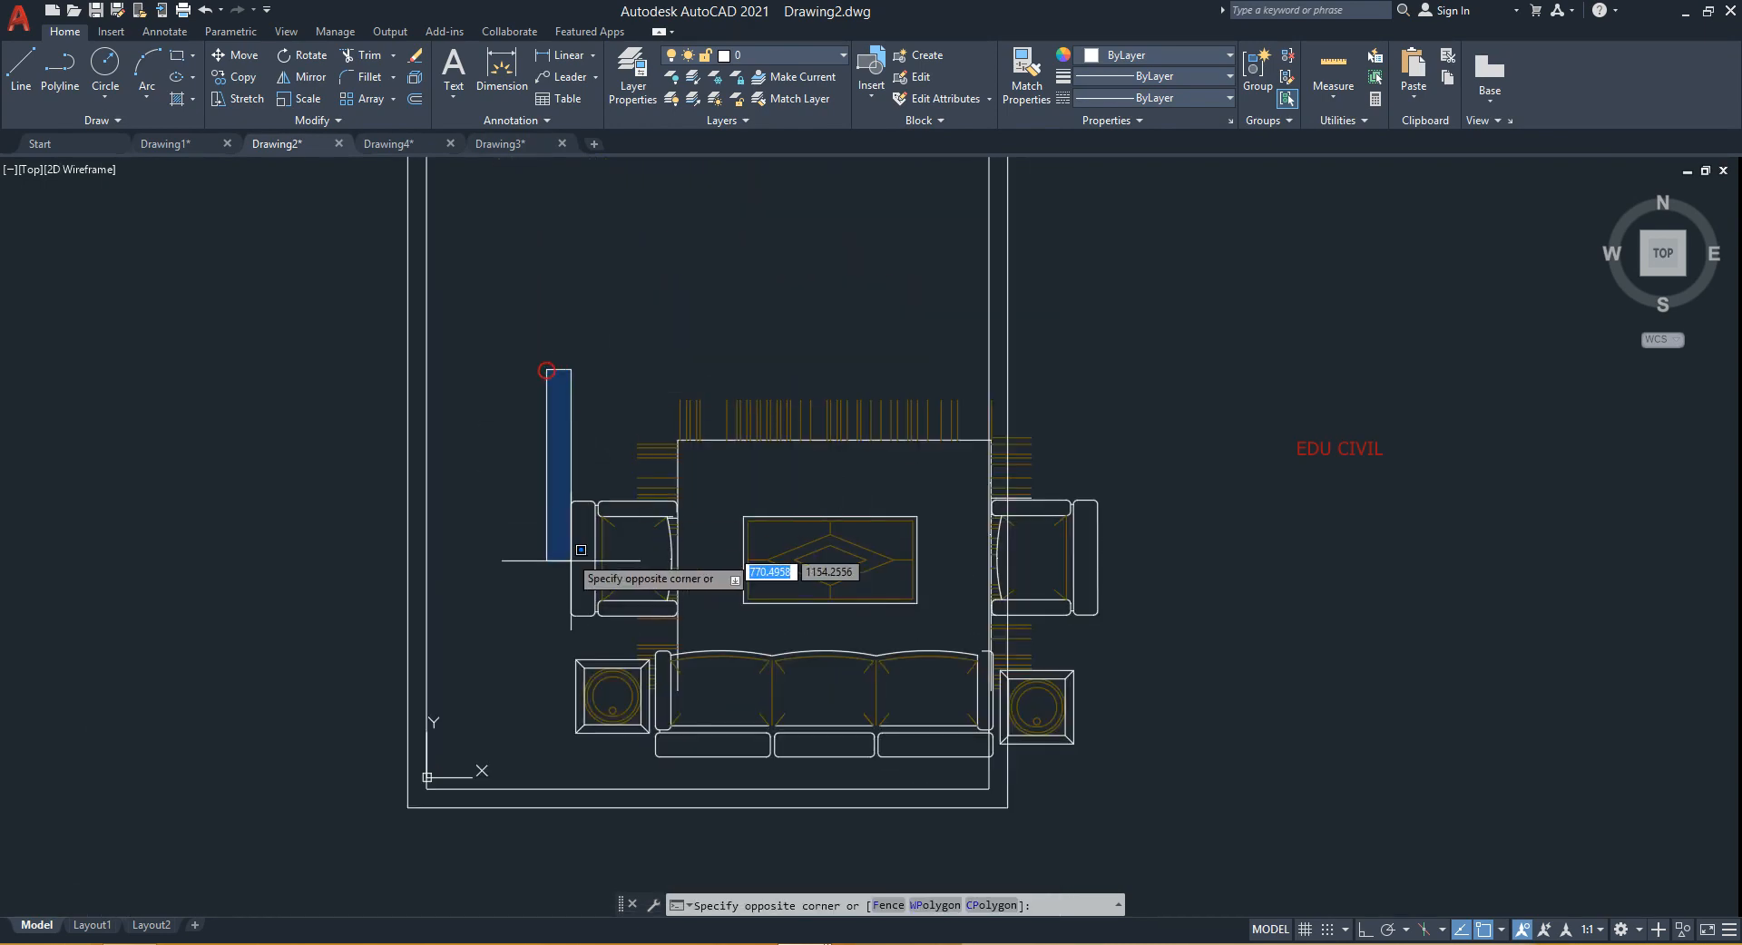
click(1150, 808)
text(R)
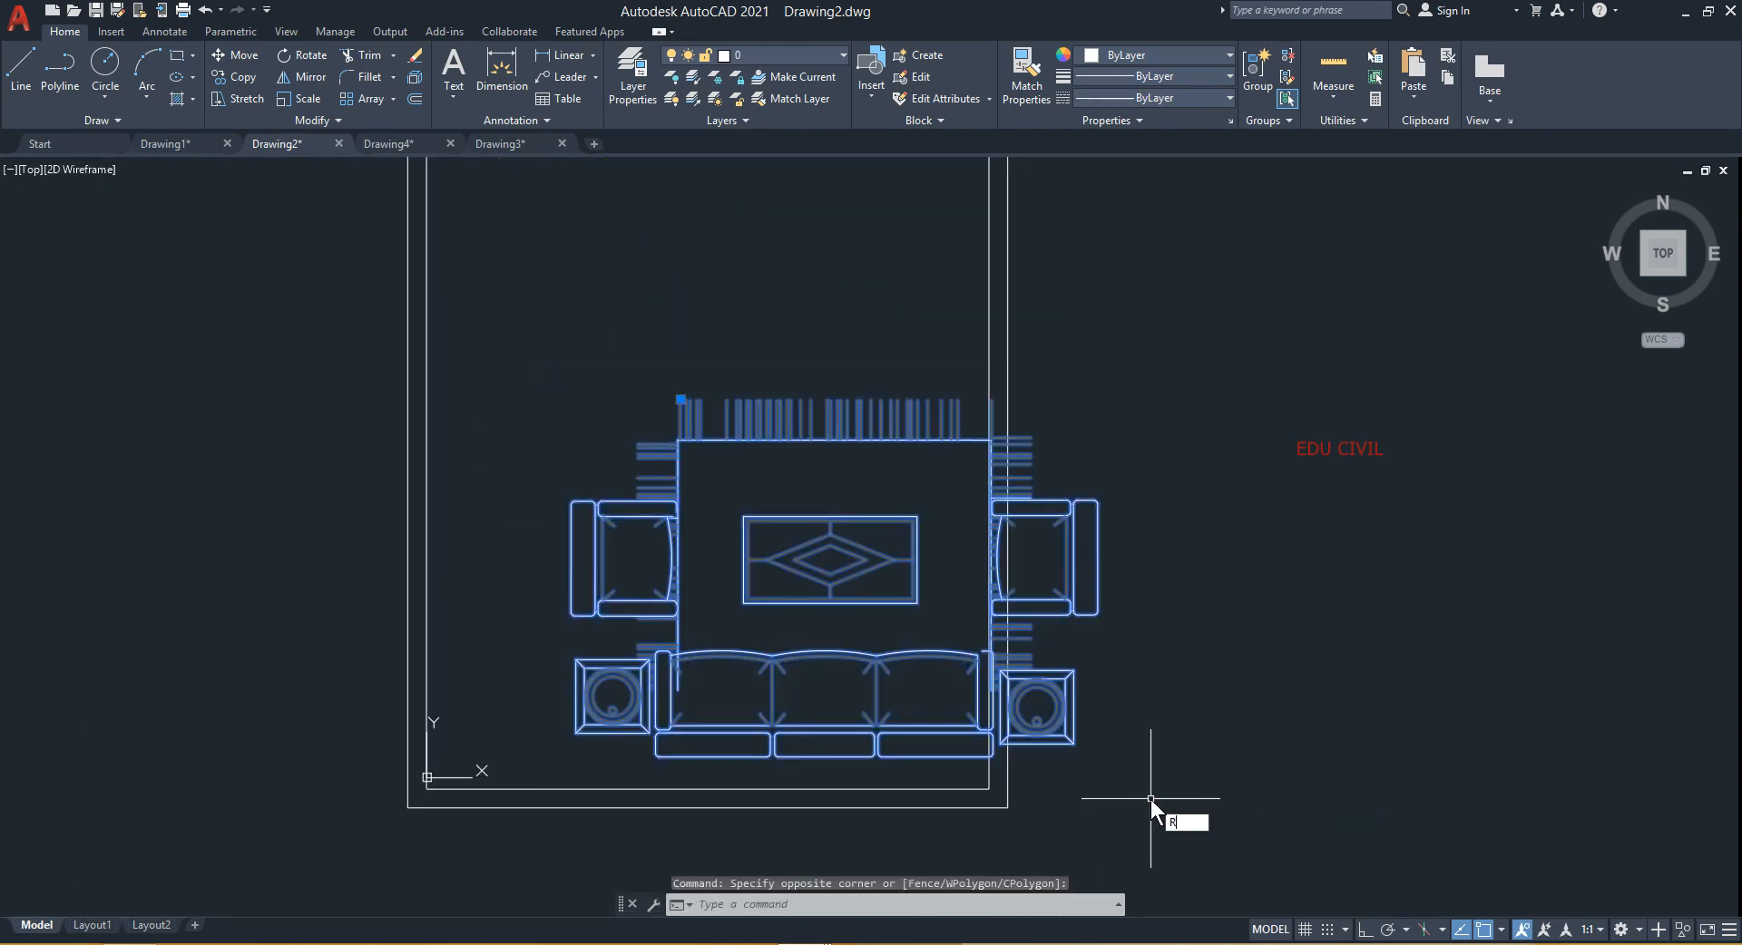
text(O)
key(Return)
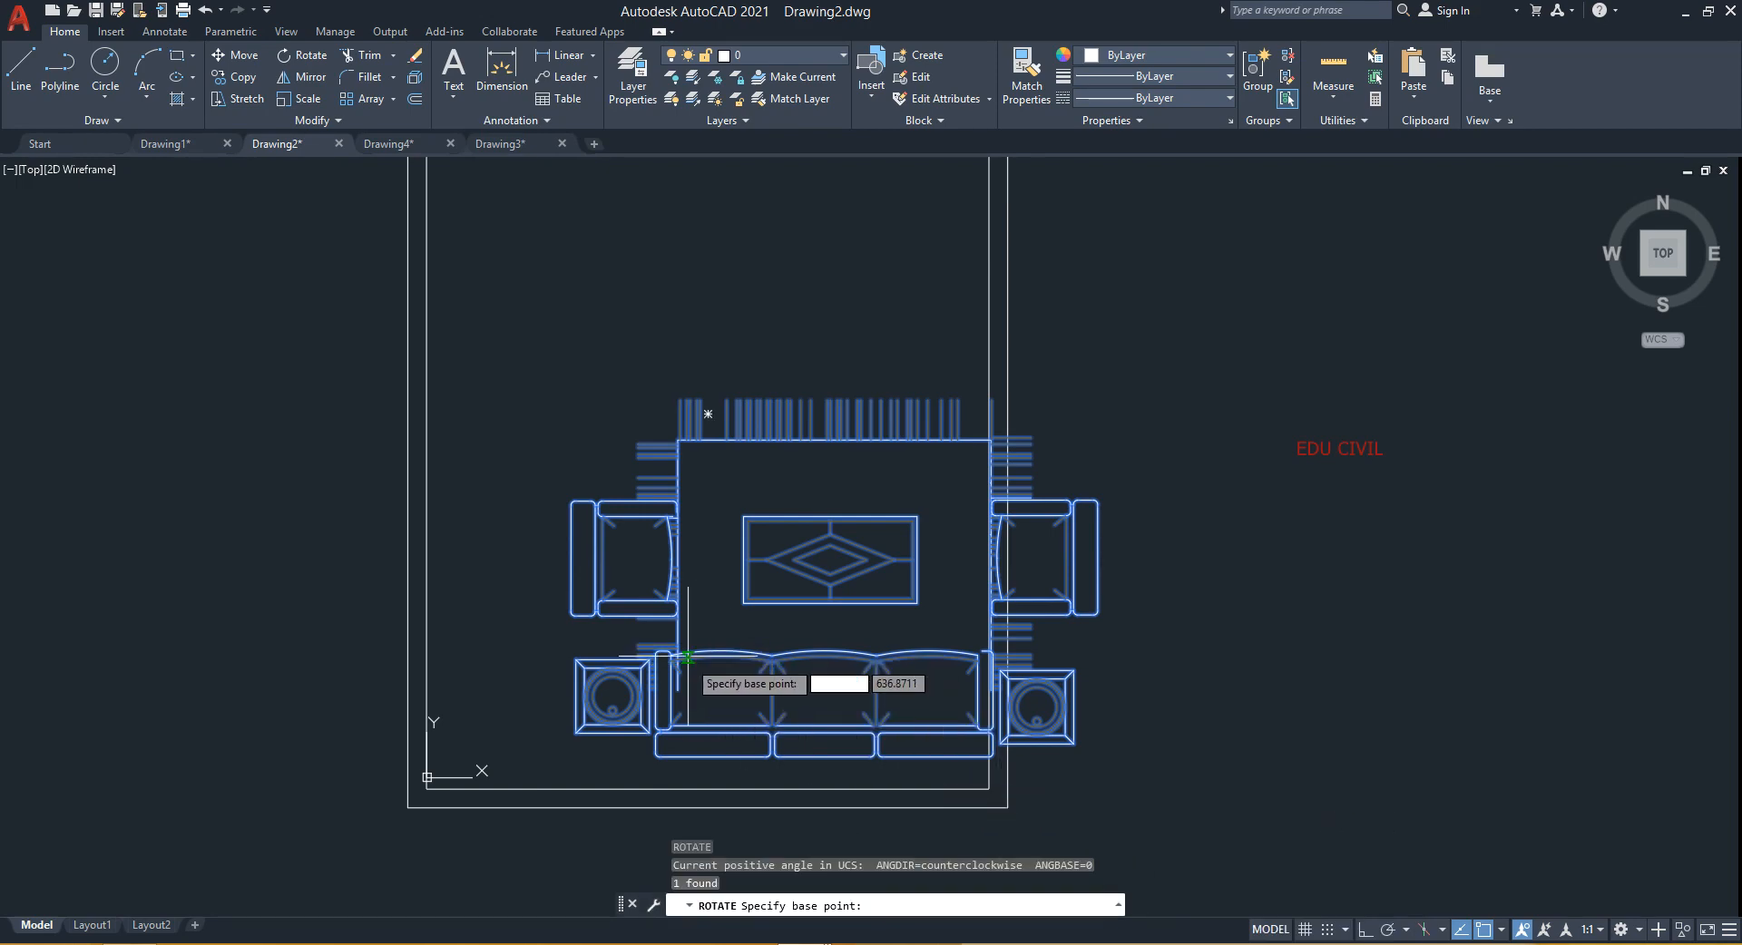
click(747, 520)
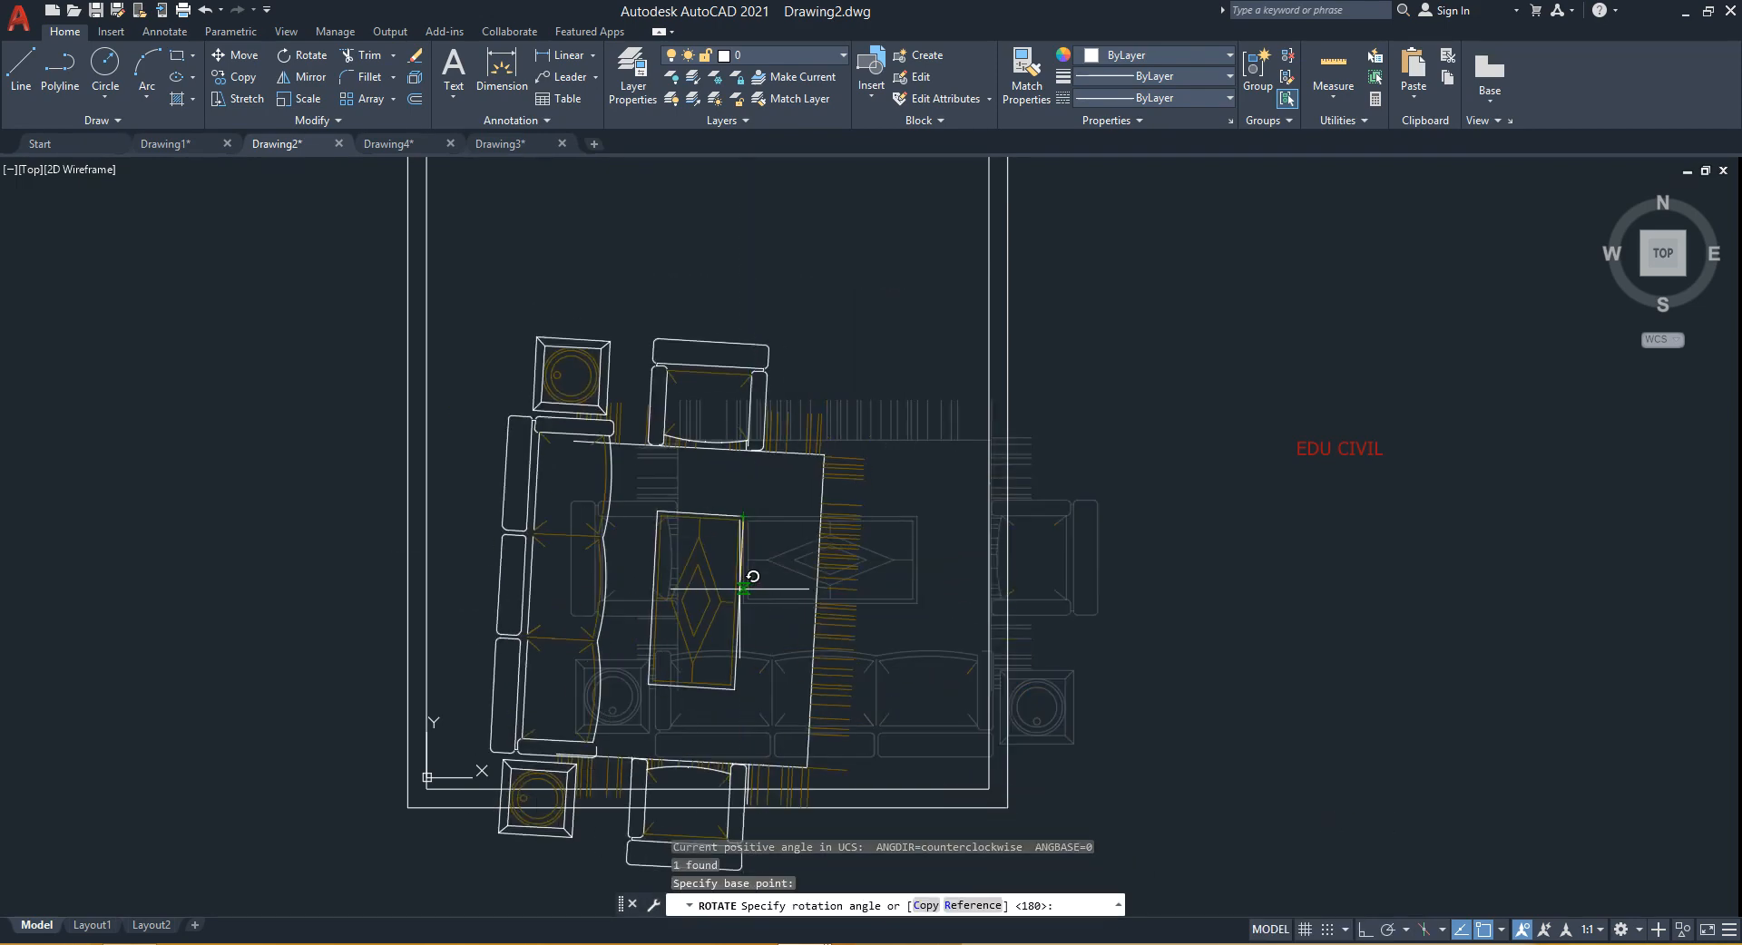
click(737, 630)
middle_drag(805, 592, 855, 580)
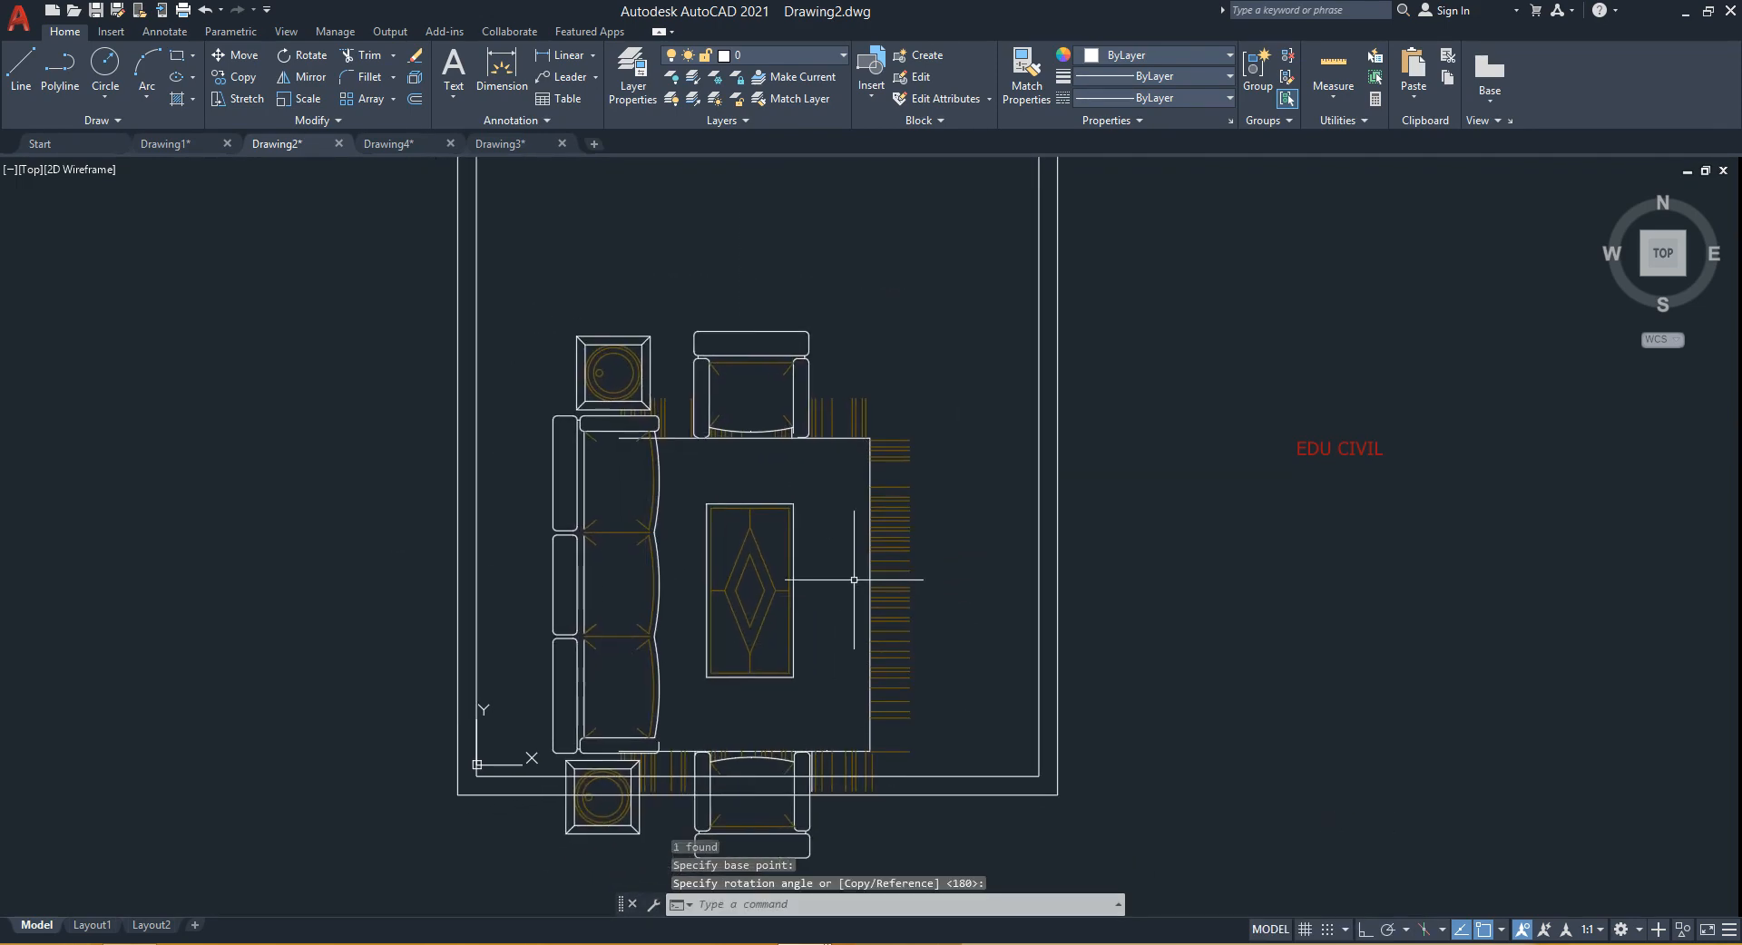
click(856, 342)
- Move the rotated furniture block to the left toward the room's wall
click(687, 514)
text(M)
key(Return)
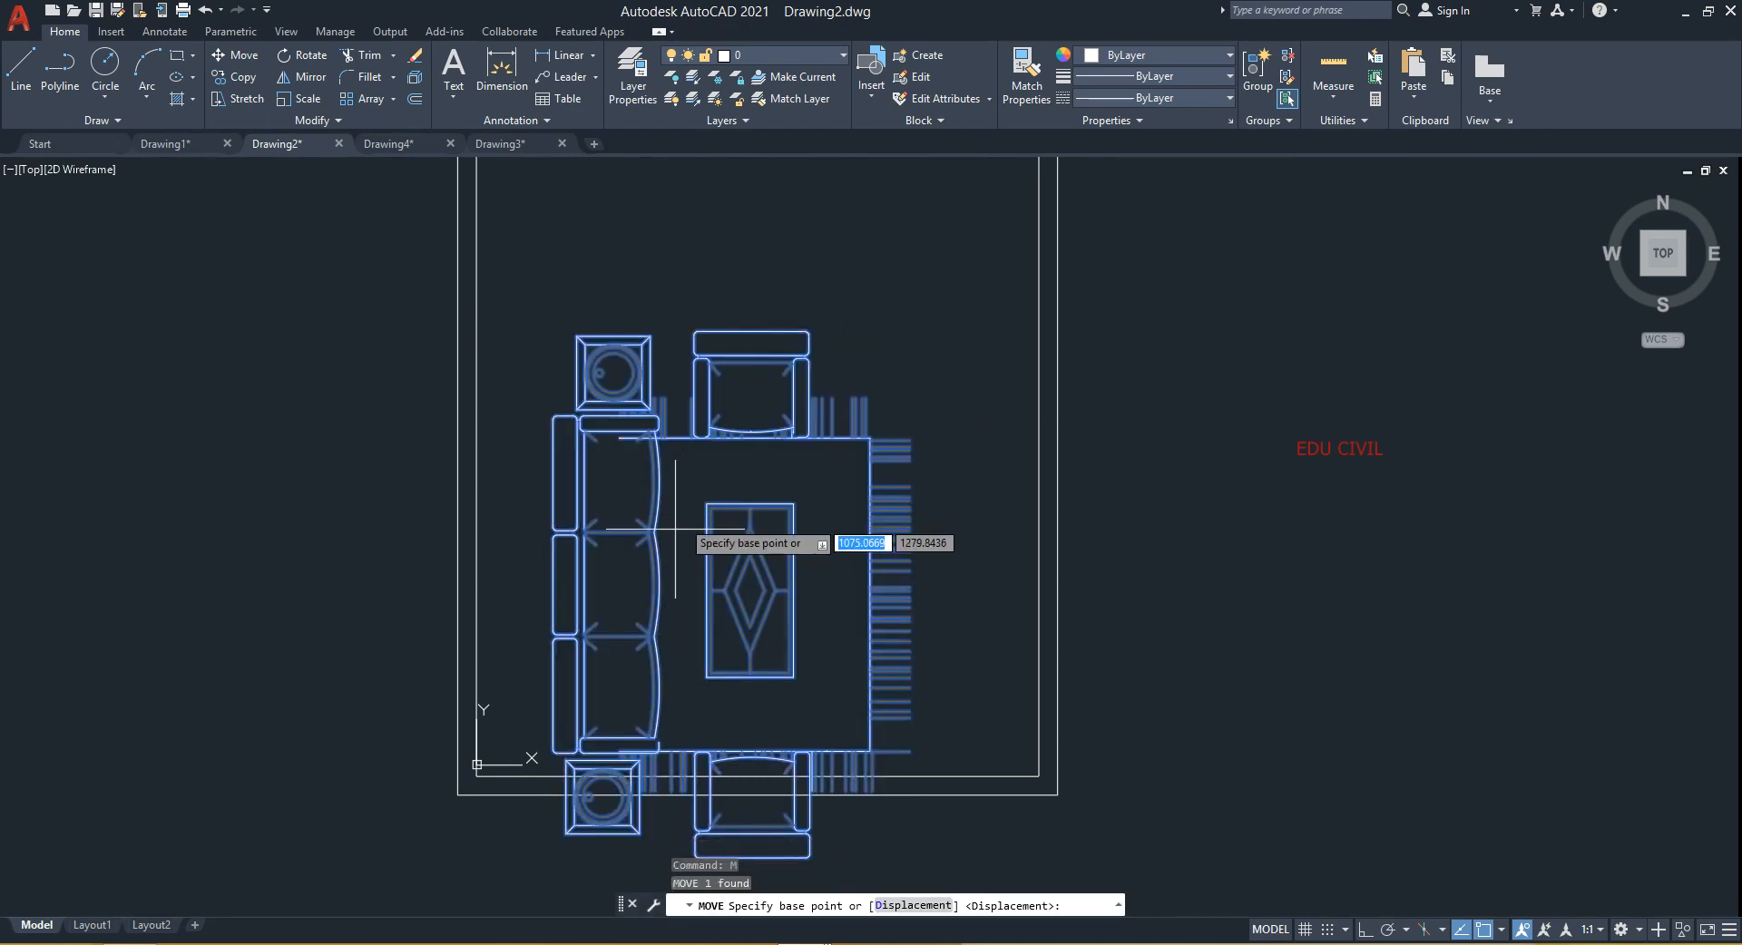
click(551, 585)
middle_drag(541, 490, 589, 646)
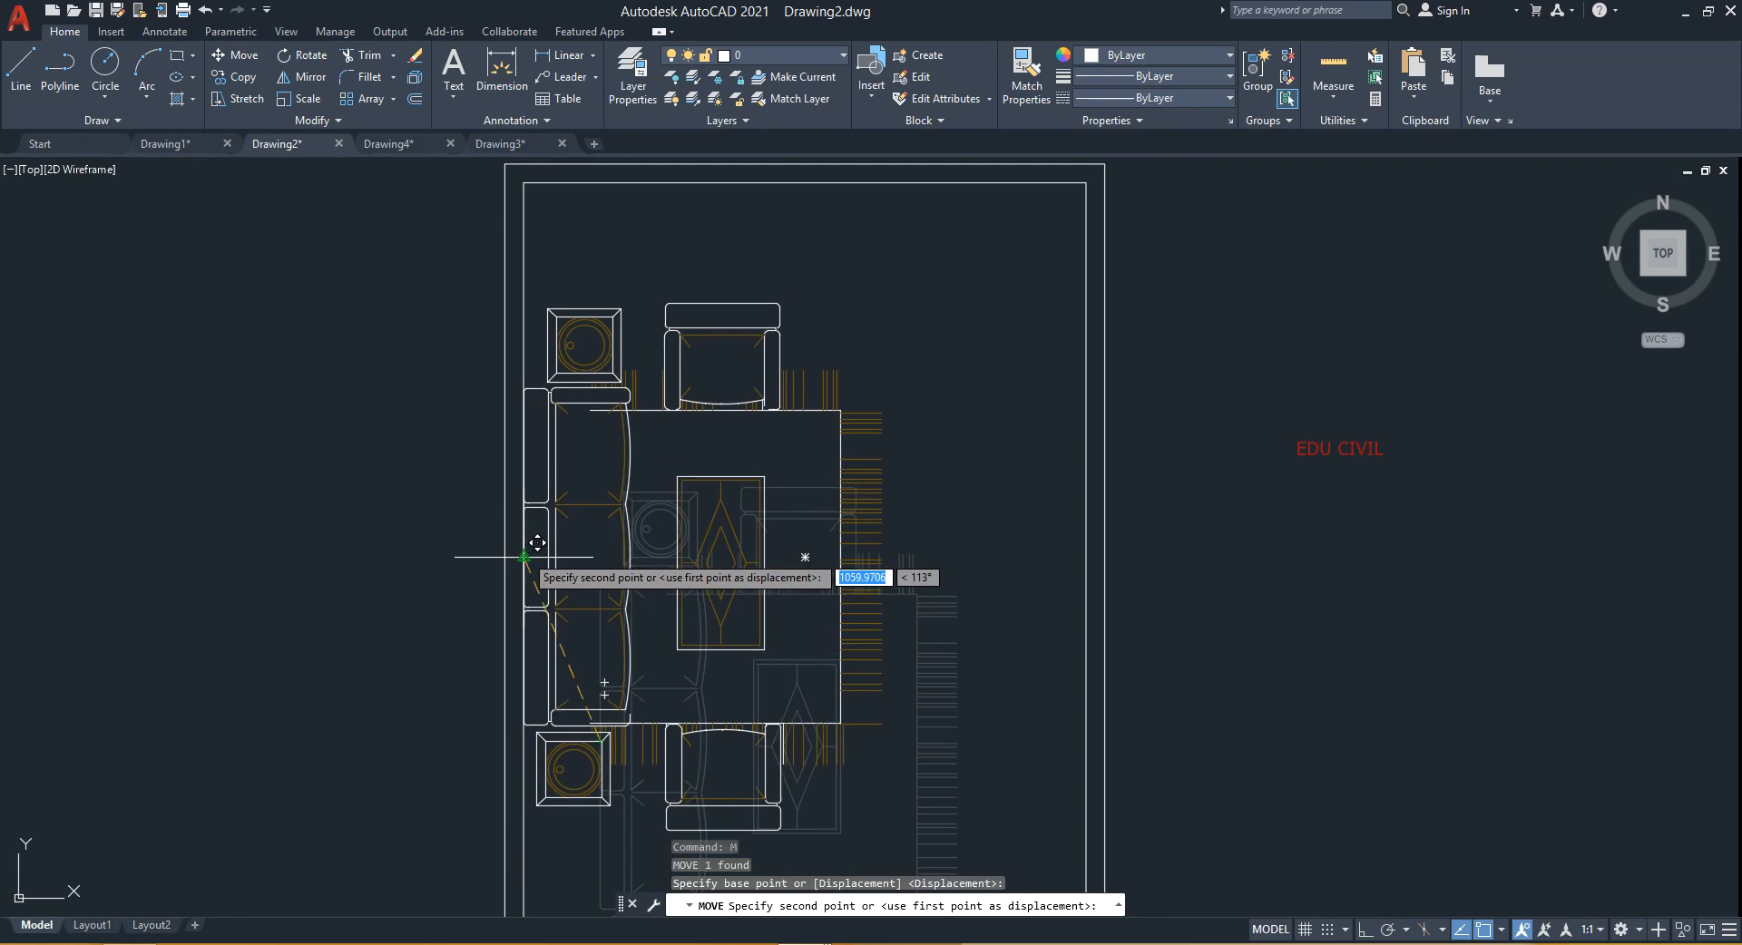
click(524, 557)
scroll(930, 529, down, 2)
mouse_move(930, 530)
middle_down()
mouse_move(885, 497)
mouse_move(796, 534)
mouse_move(956, 528)
mouse_move(895, 550)
middle_up()
scroll(855, 510, up, 2)
scroll(956, 529, down, 2)
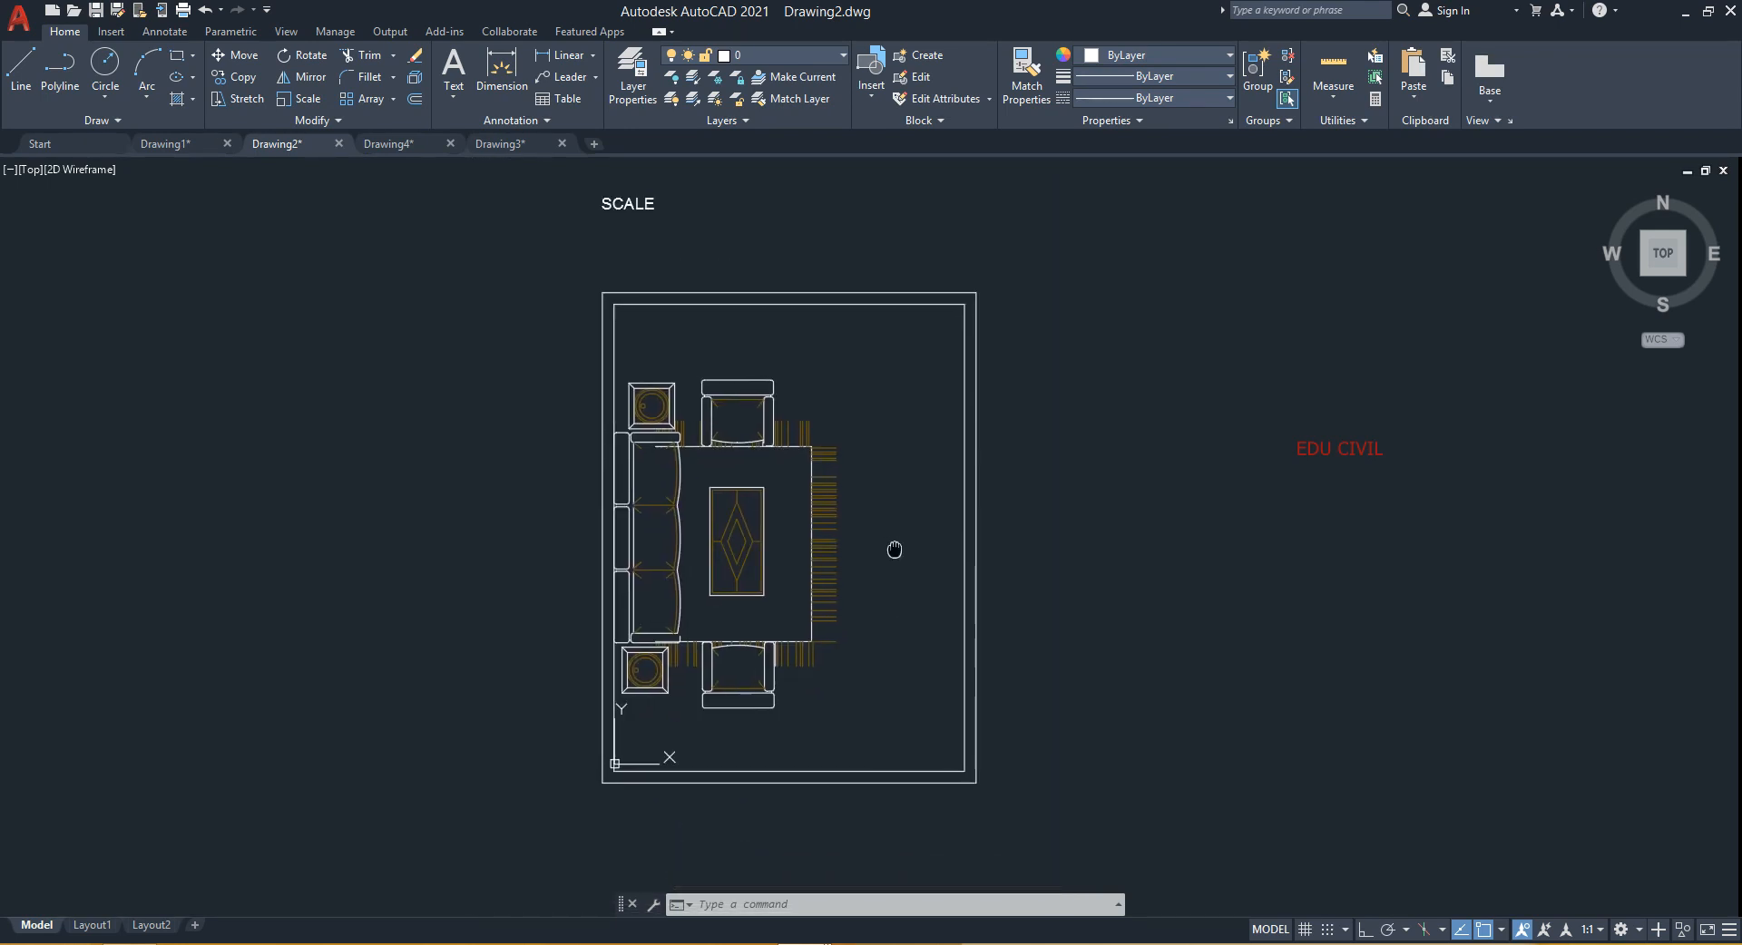
- Undo the move, the rotation and the earlier scaling of the furniture block
key(ctrl+z)
key(ctrl+z)
key(ctrl+z)
key(ctrl+z)
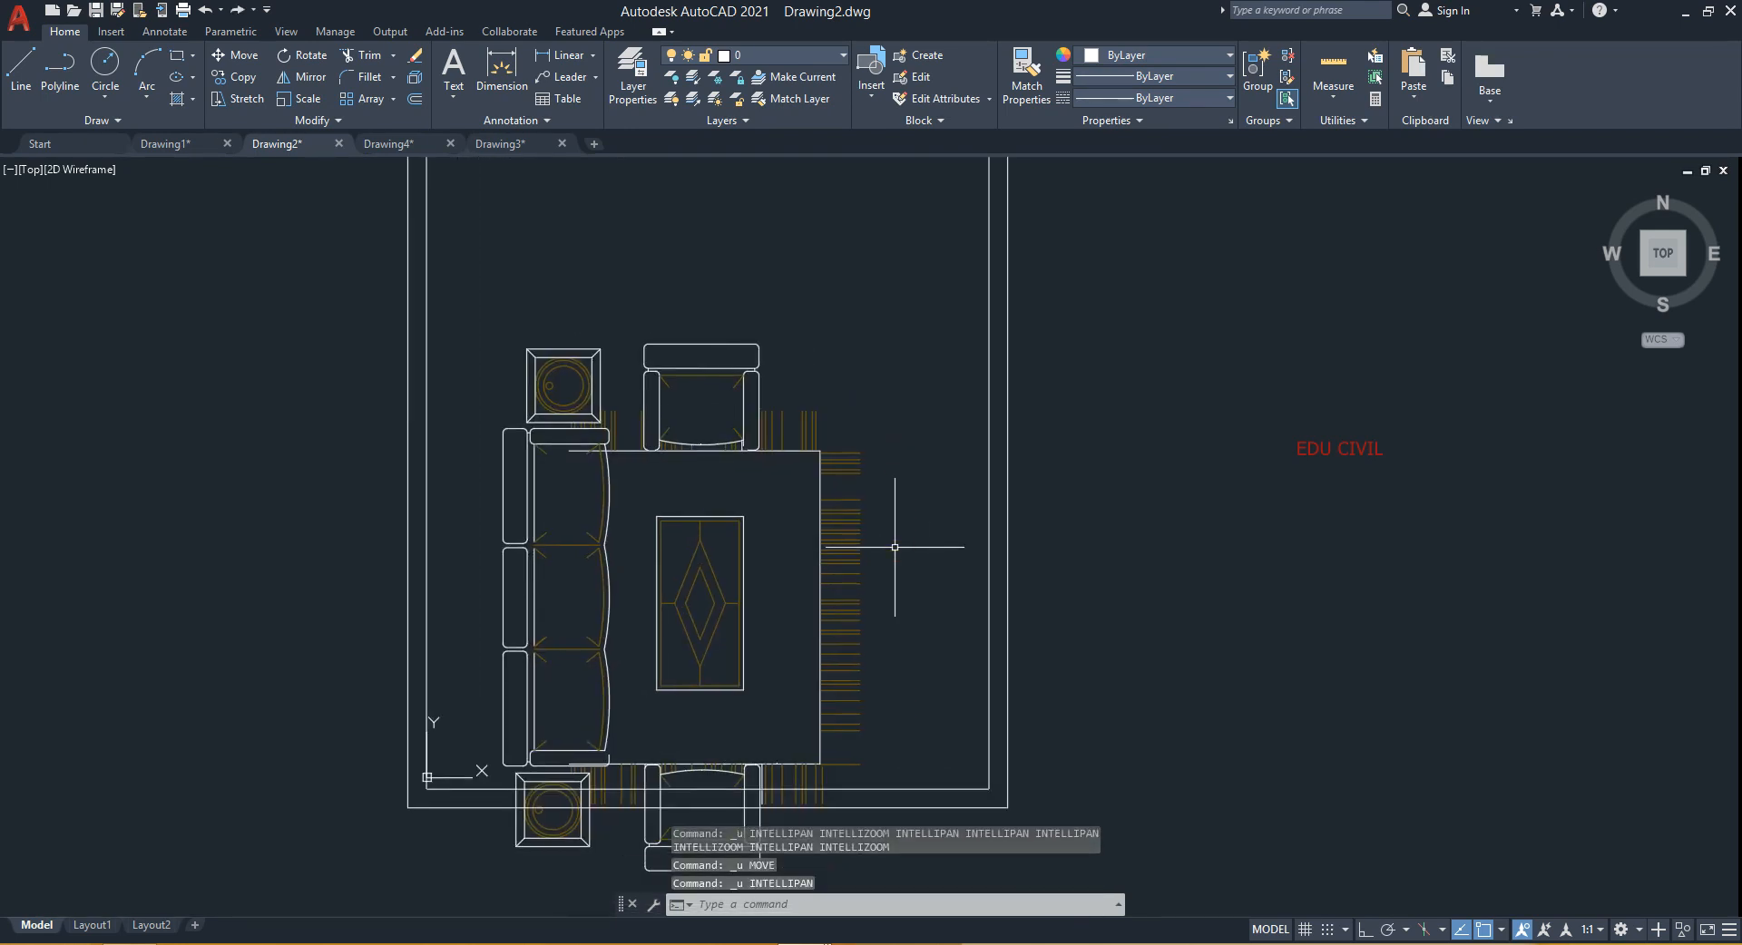
key(ctrl+z)
key(ctrl+z)
key(ctrl+z)
key(ctrl+z)
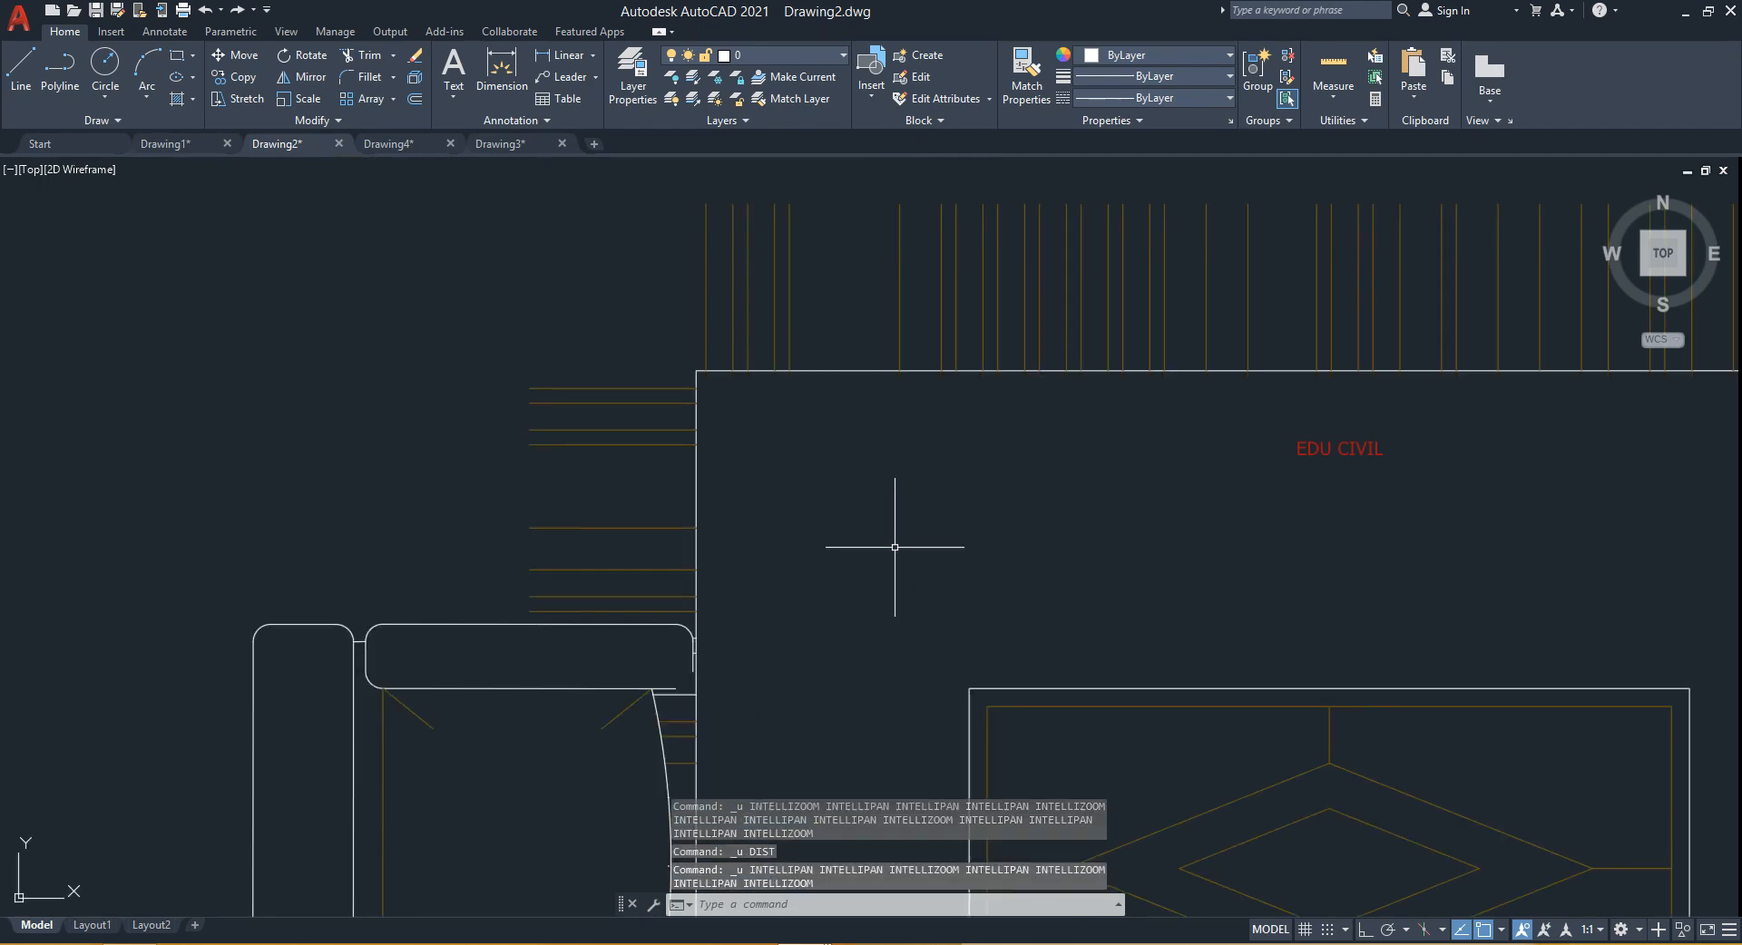
key(ctrl+z)
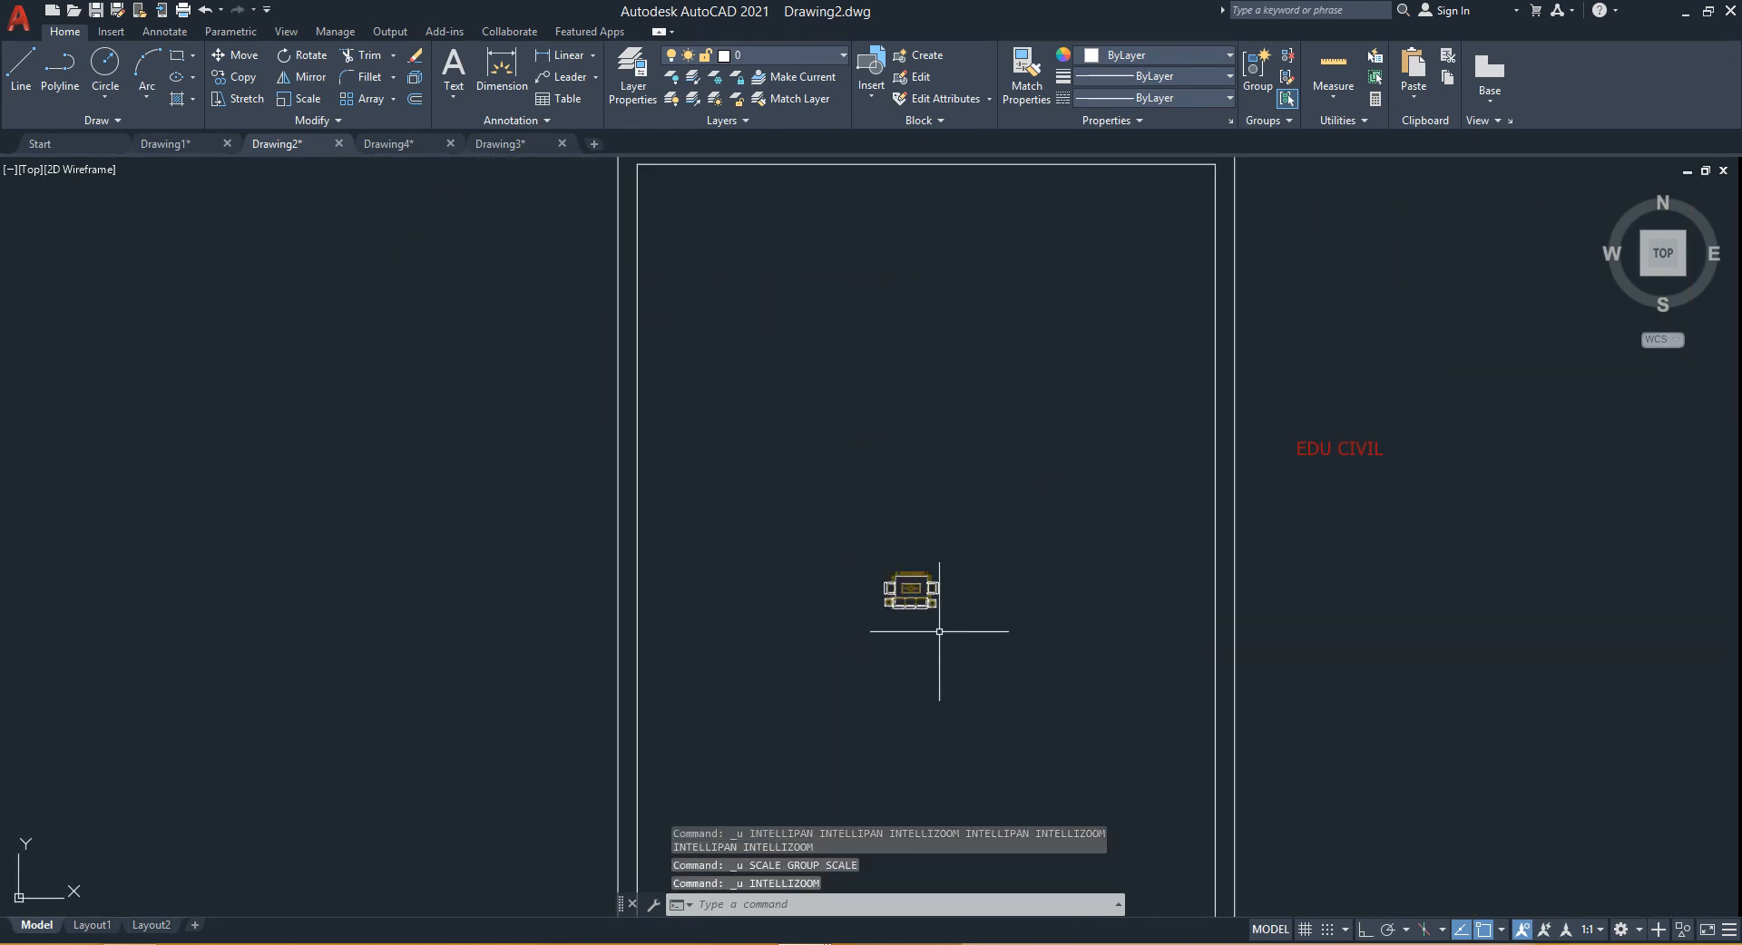
- Draw a horizontal line 1800 long starting below the sofa's left end, with Ortho on
scroll(937, 564, up, 10)
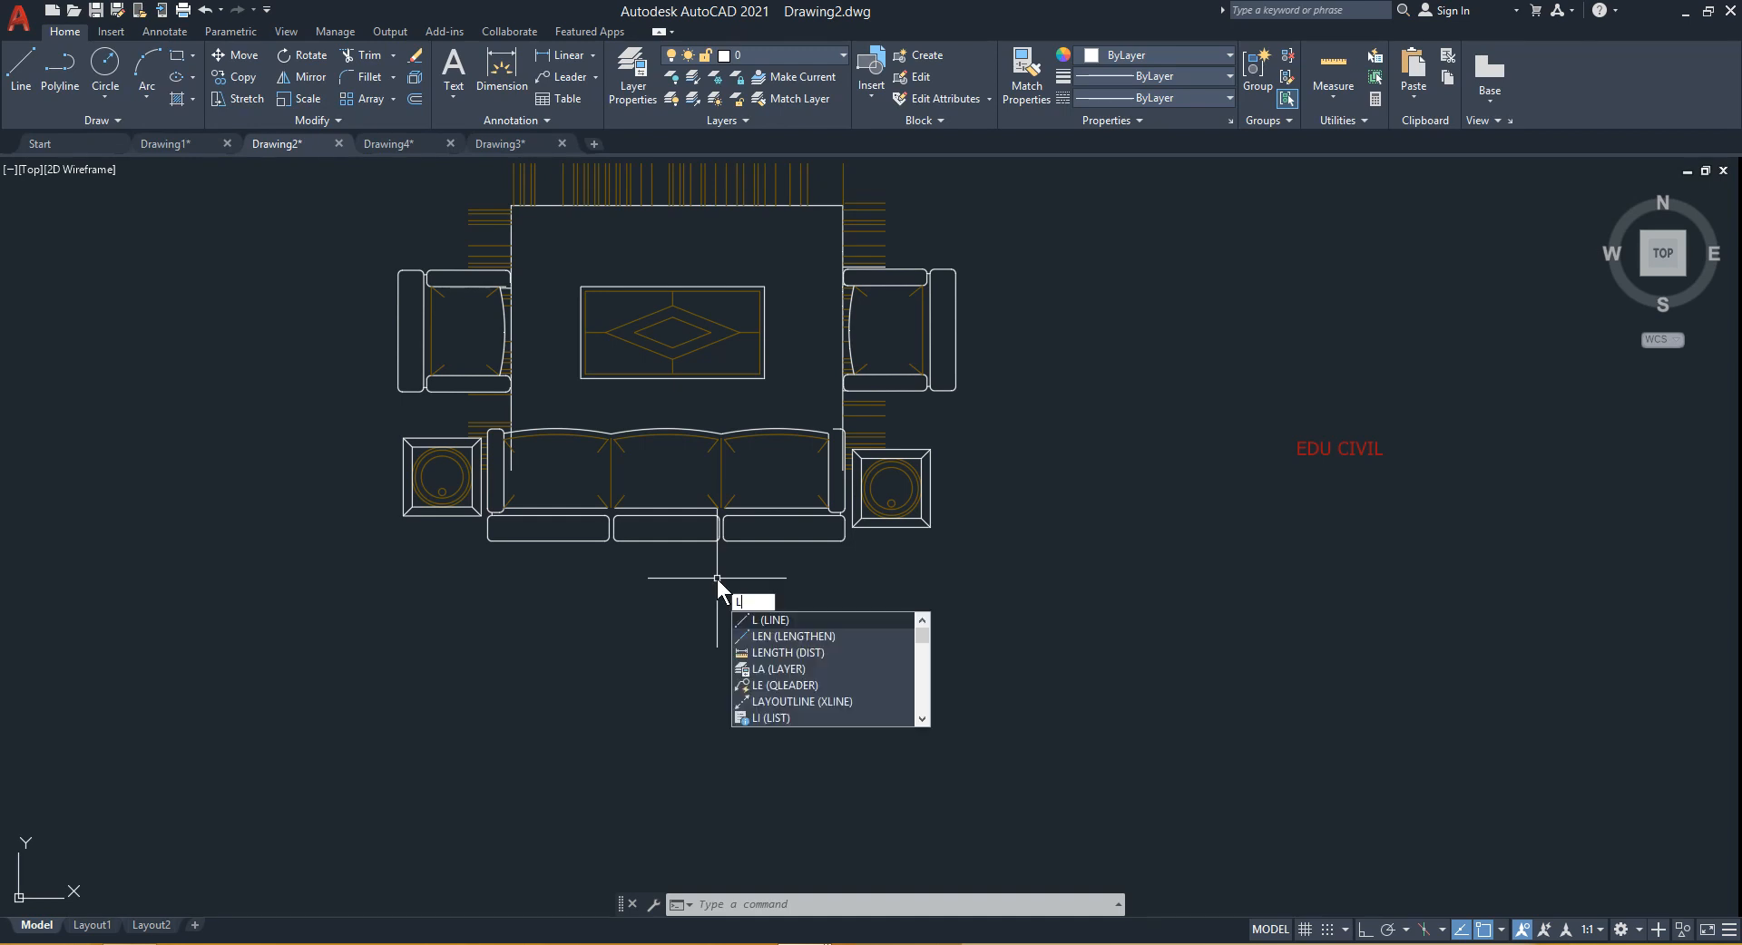
key(Escape)
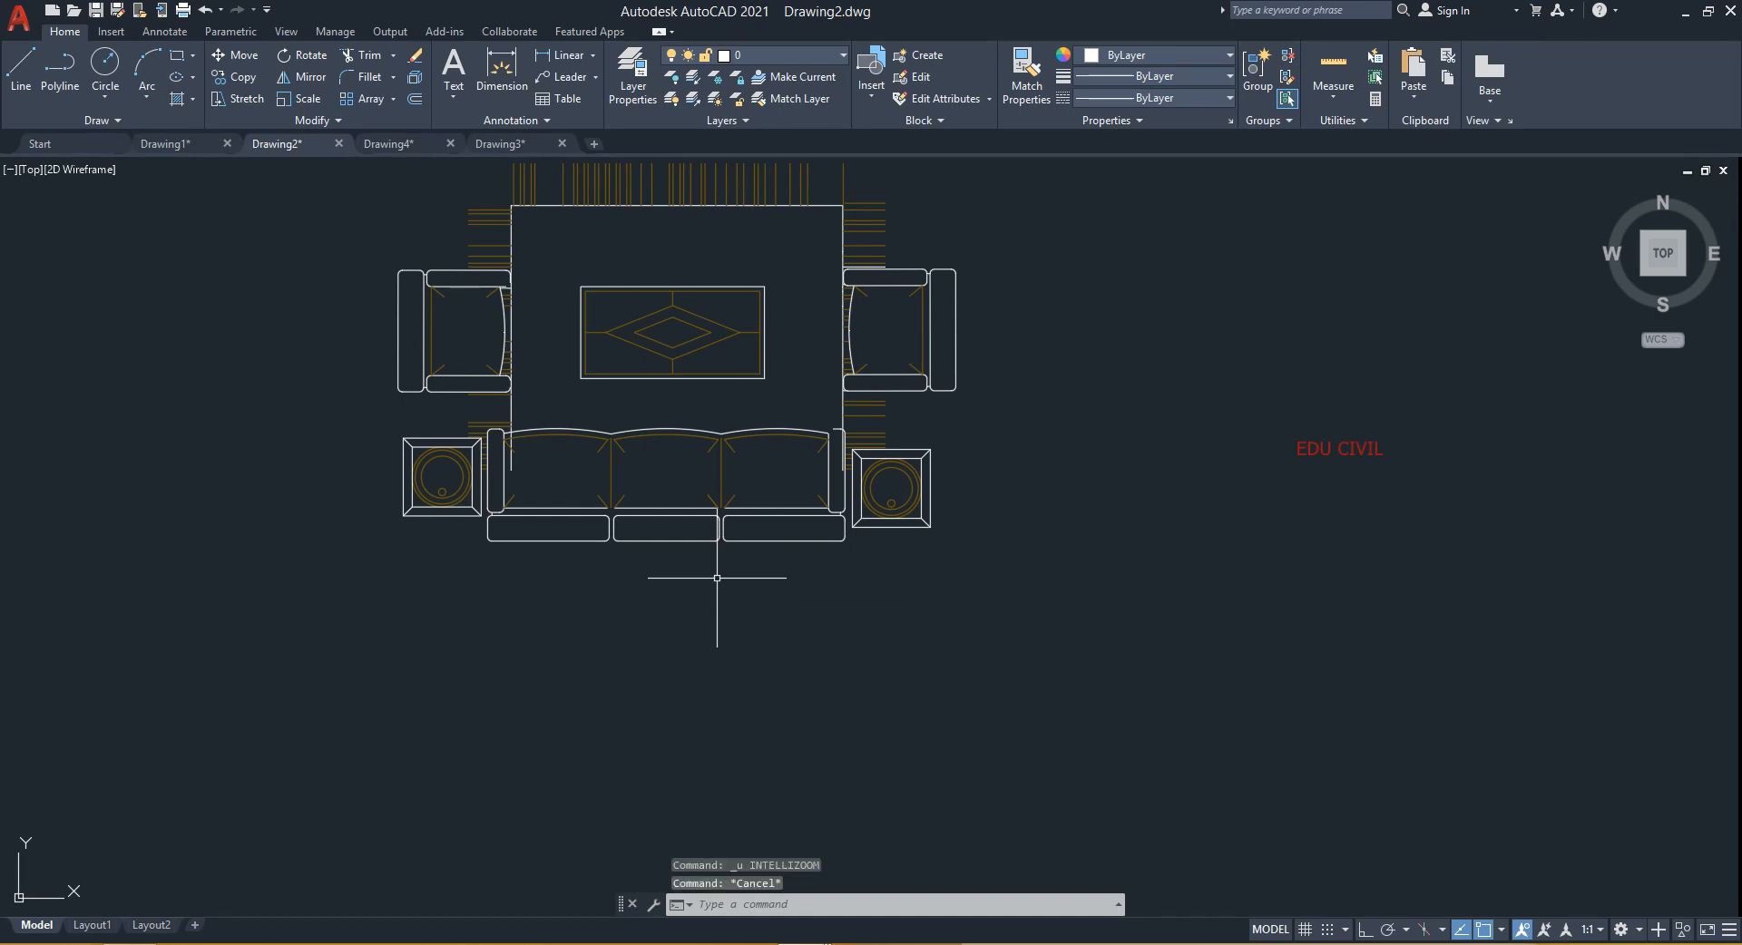
key(Return)
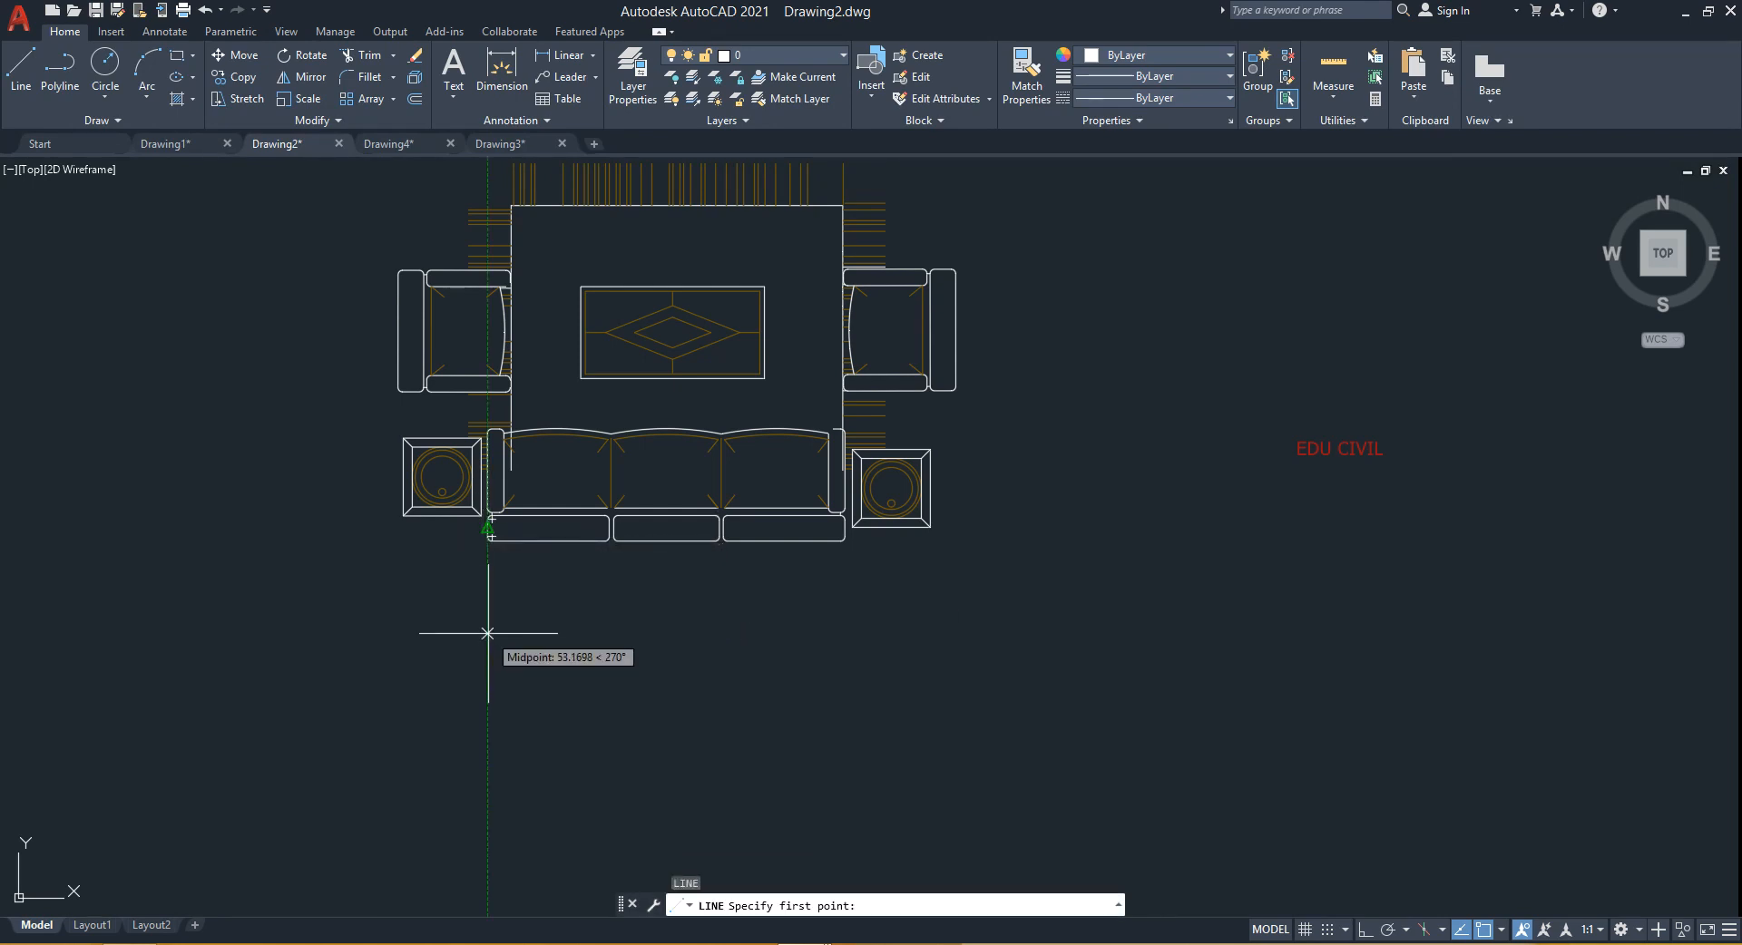
click(488, 634)
scroll(1221, 602, down, 2)
middle_drag(1271, 615, 622, 634)
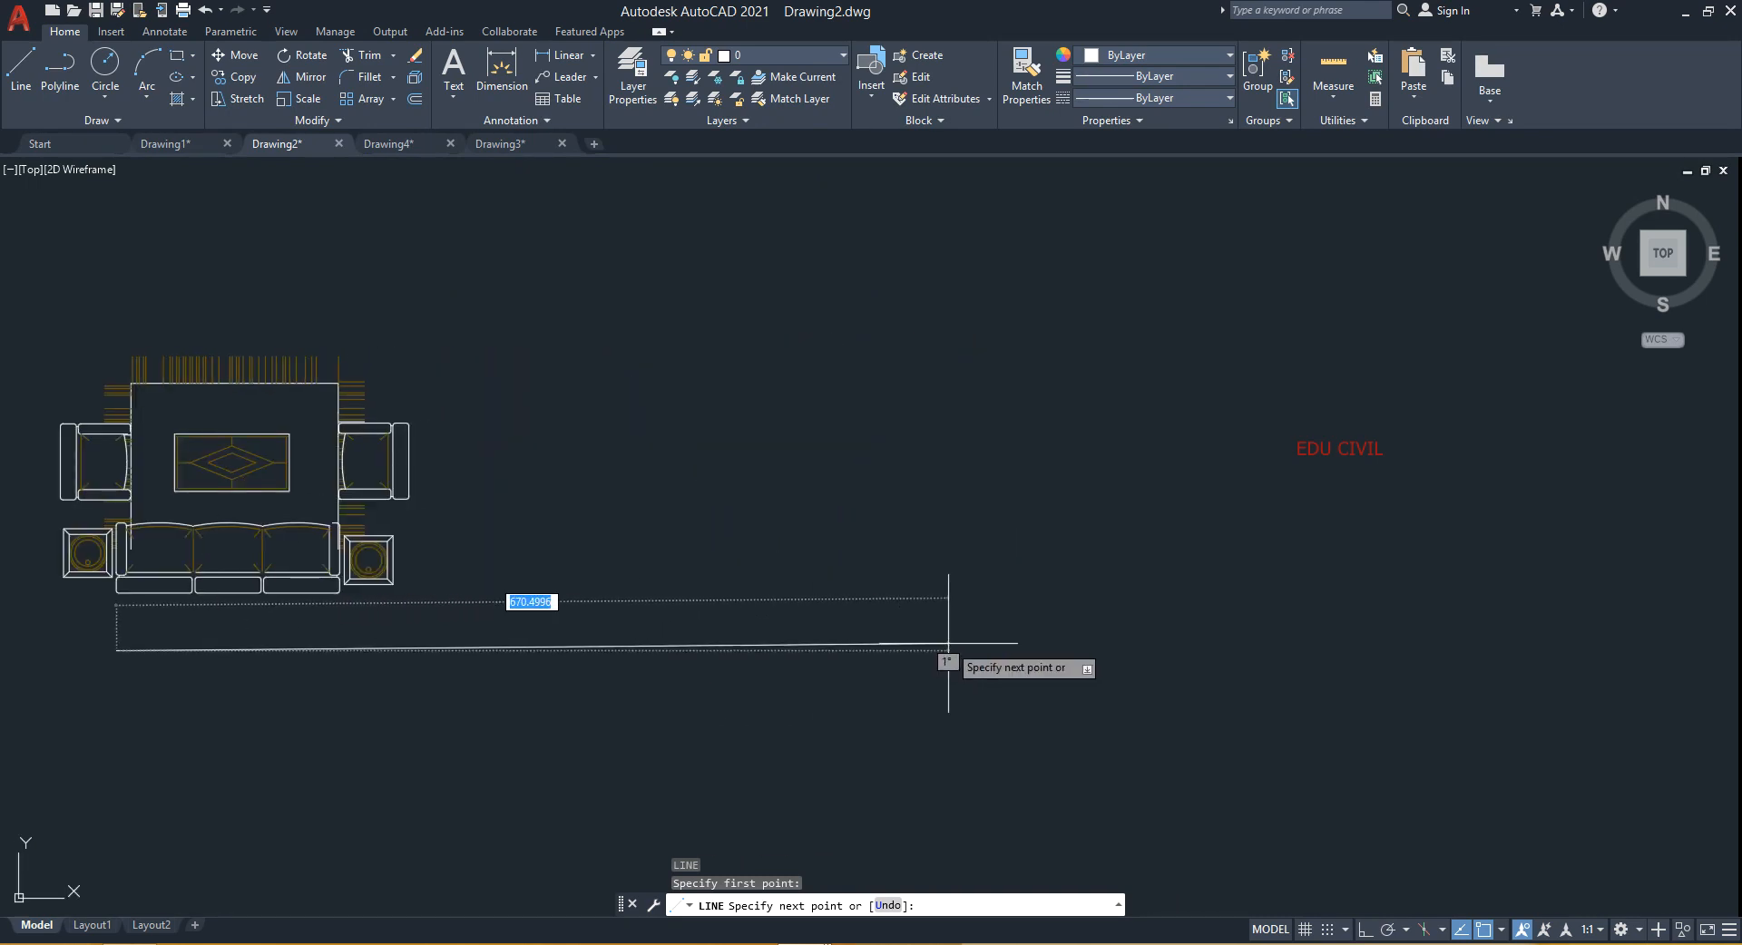
key(F8)
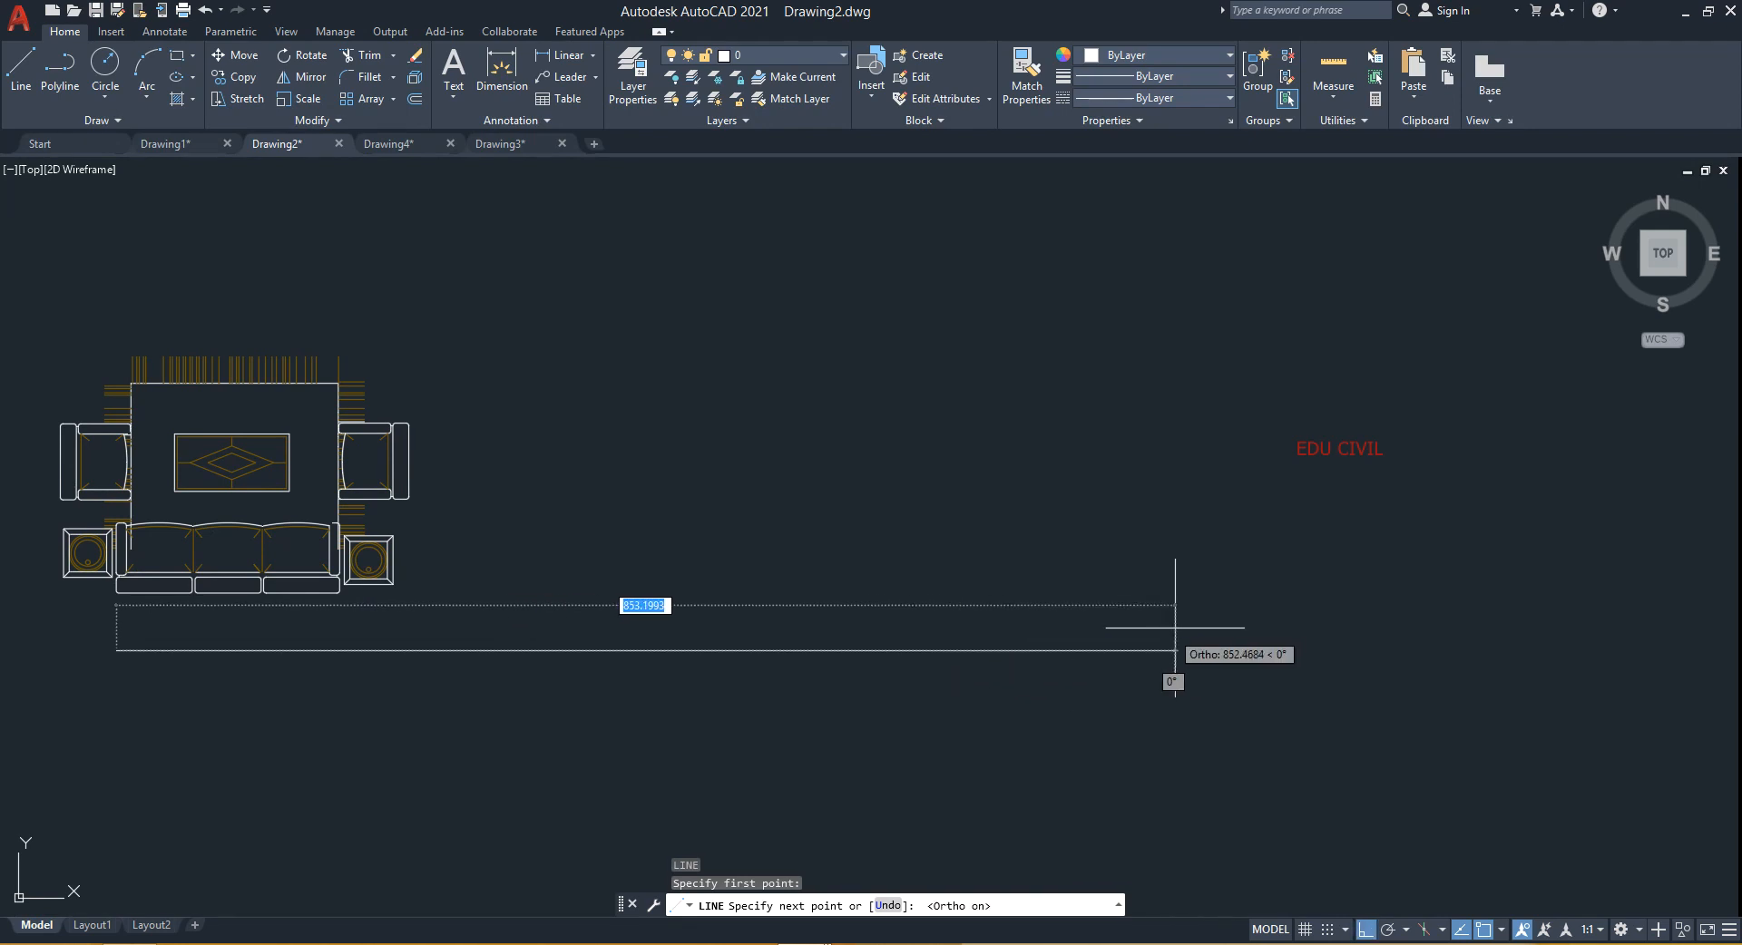
text(1800)
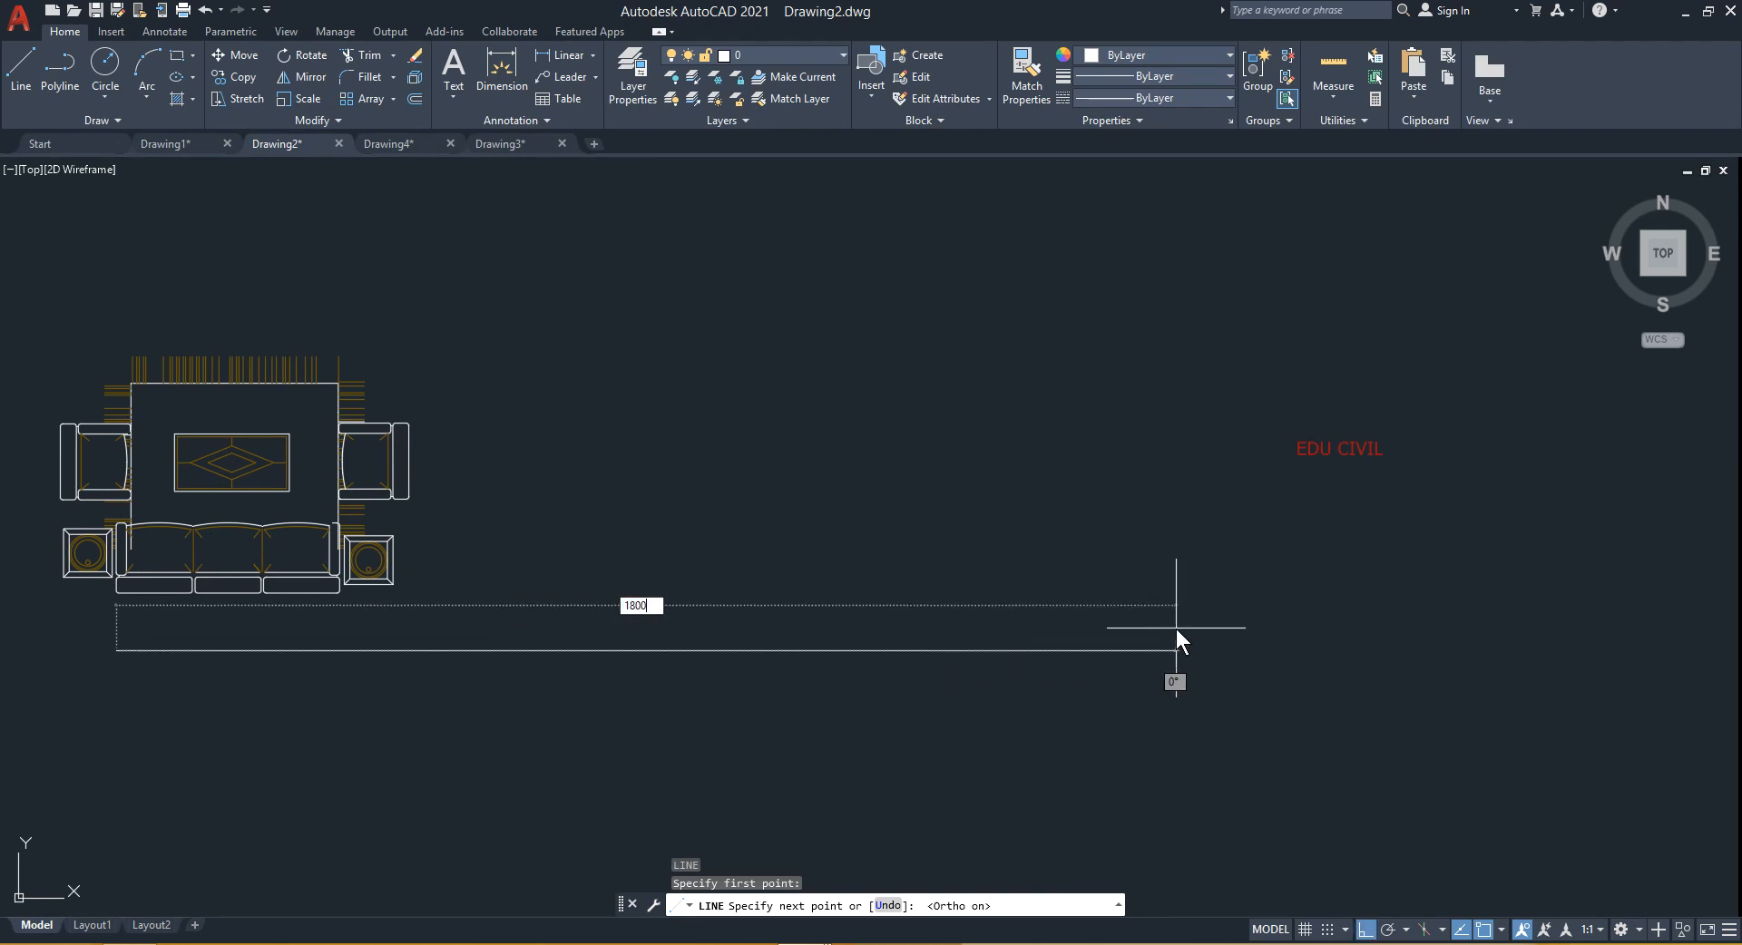
key(Return)
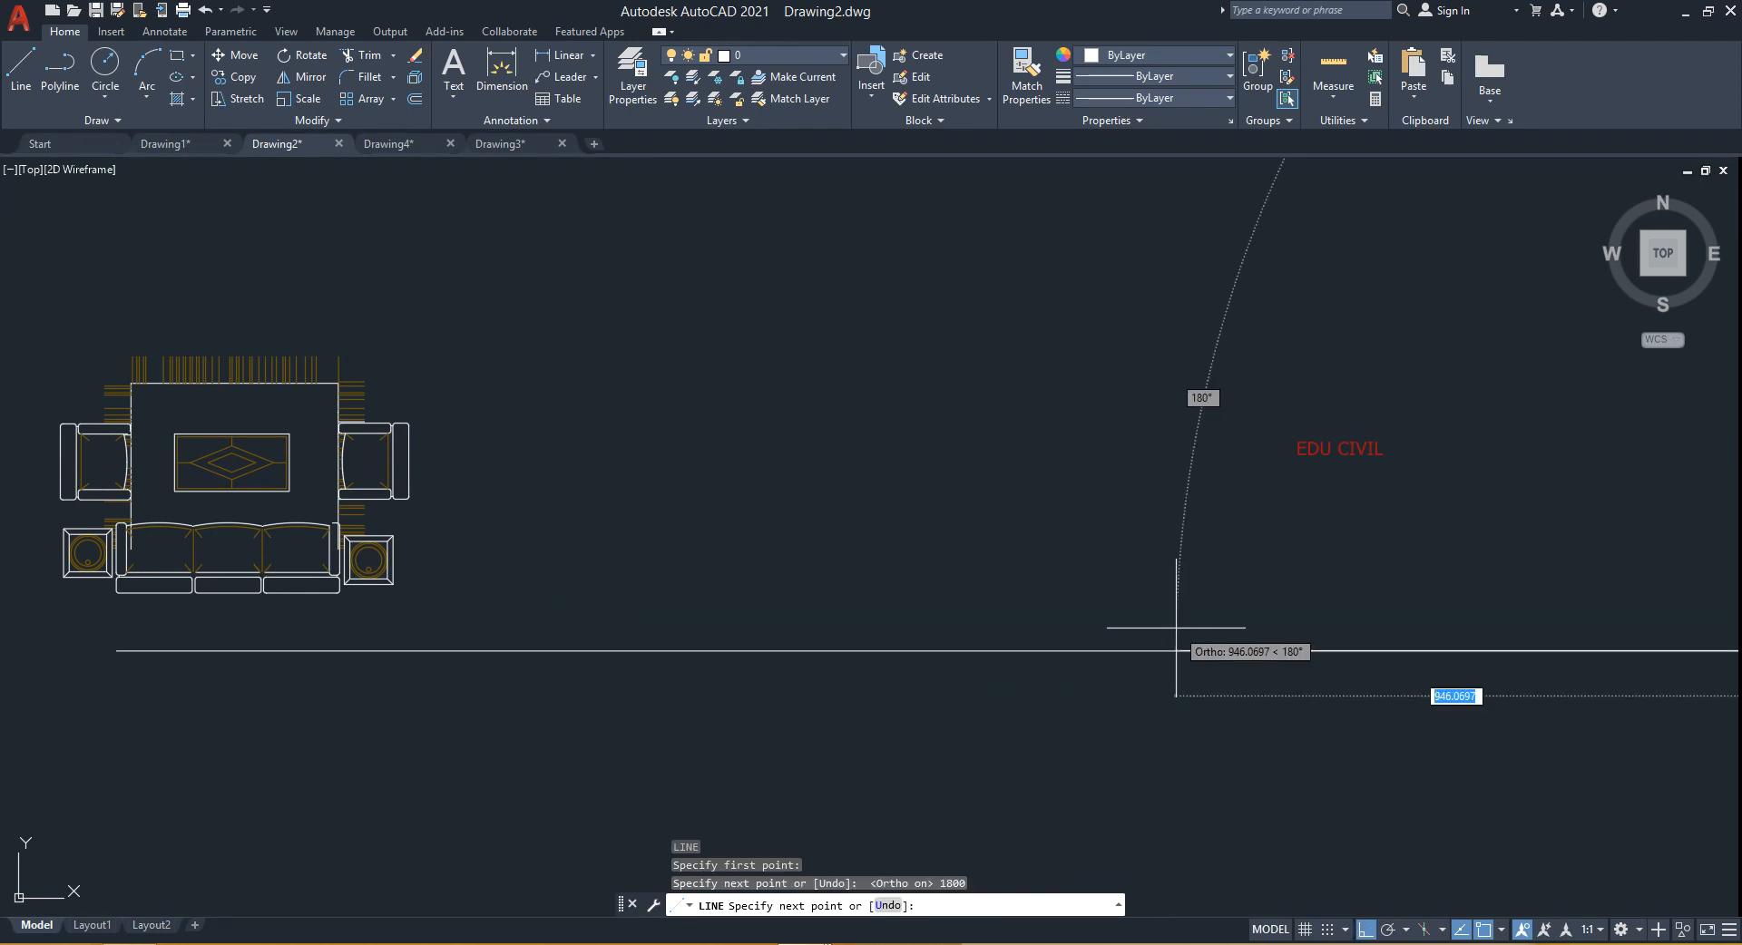
key(Escape)
- Select and erase the 1800-long horizontal line
scroll(1217, 696, down, 3)
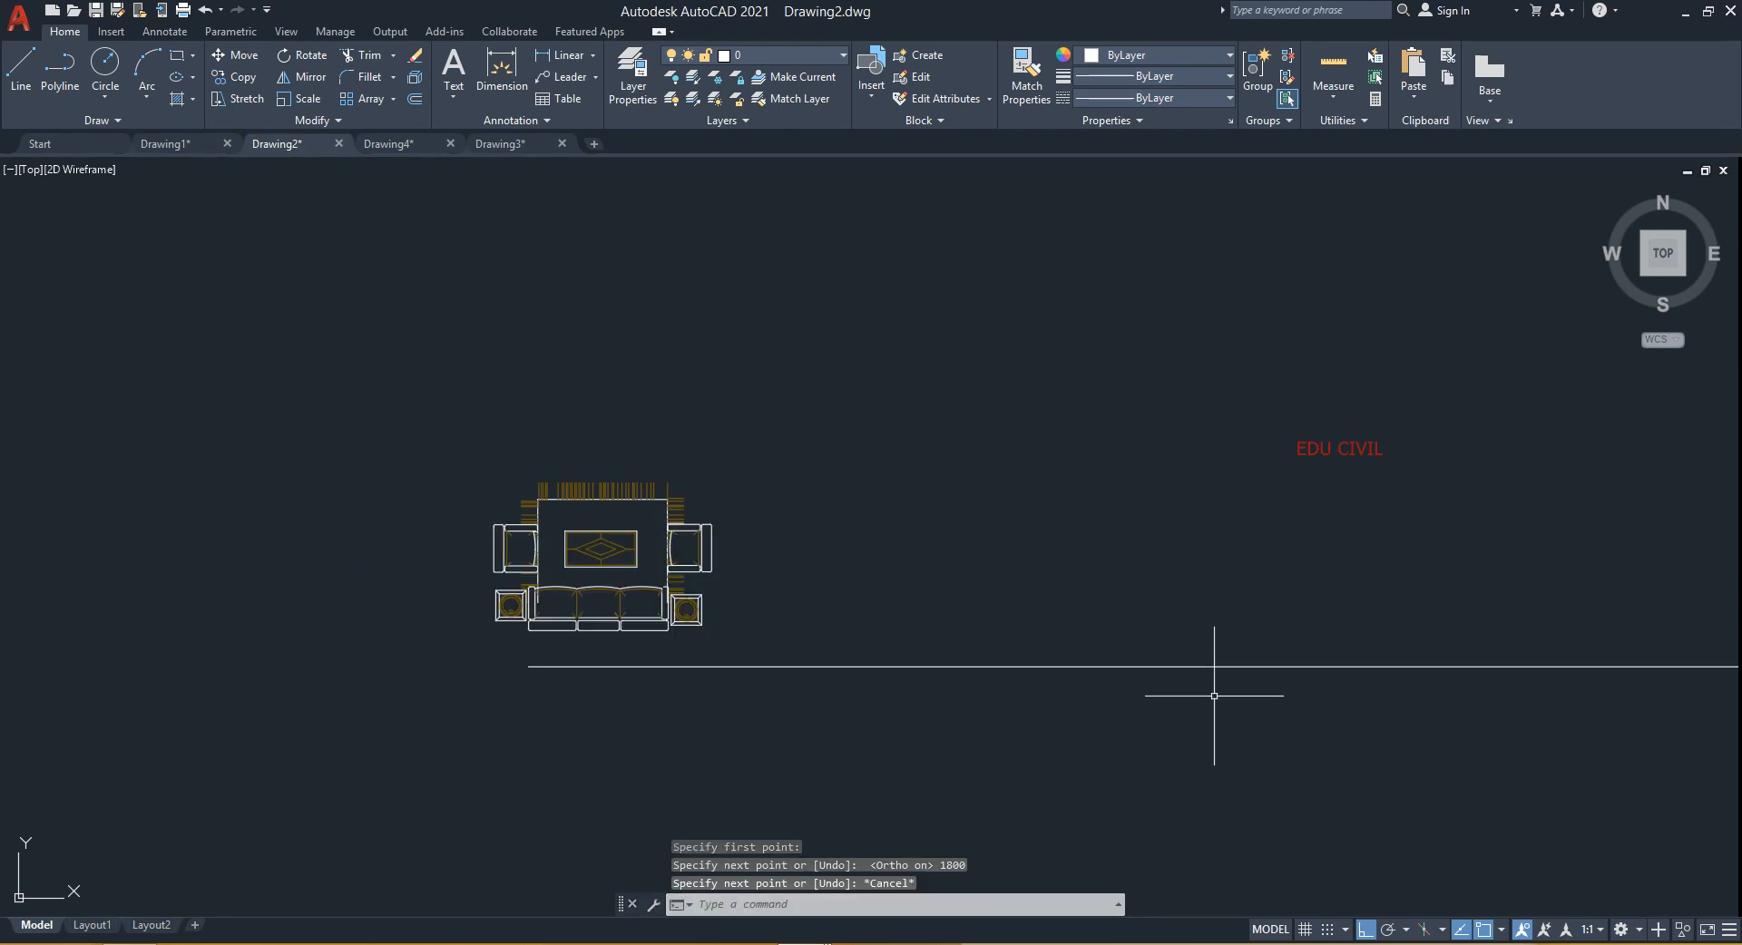
scroll(1080, 668, down, 2)
click(1022, 693)
click(1046, 619)
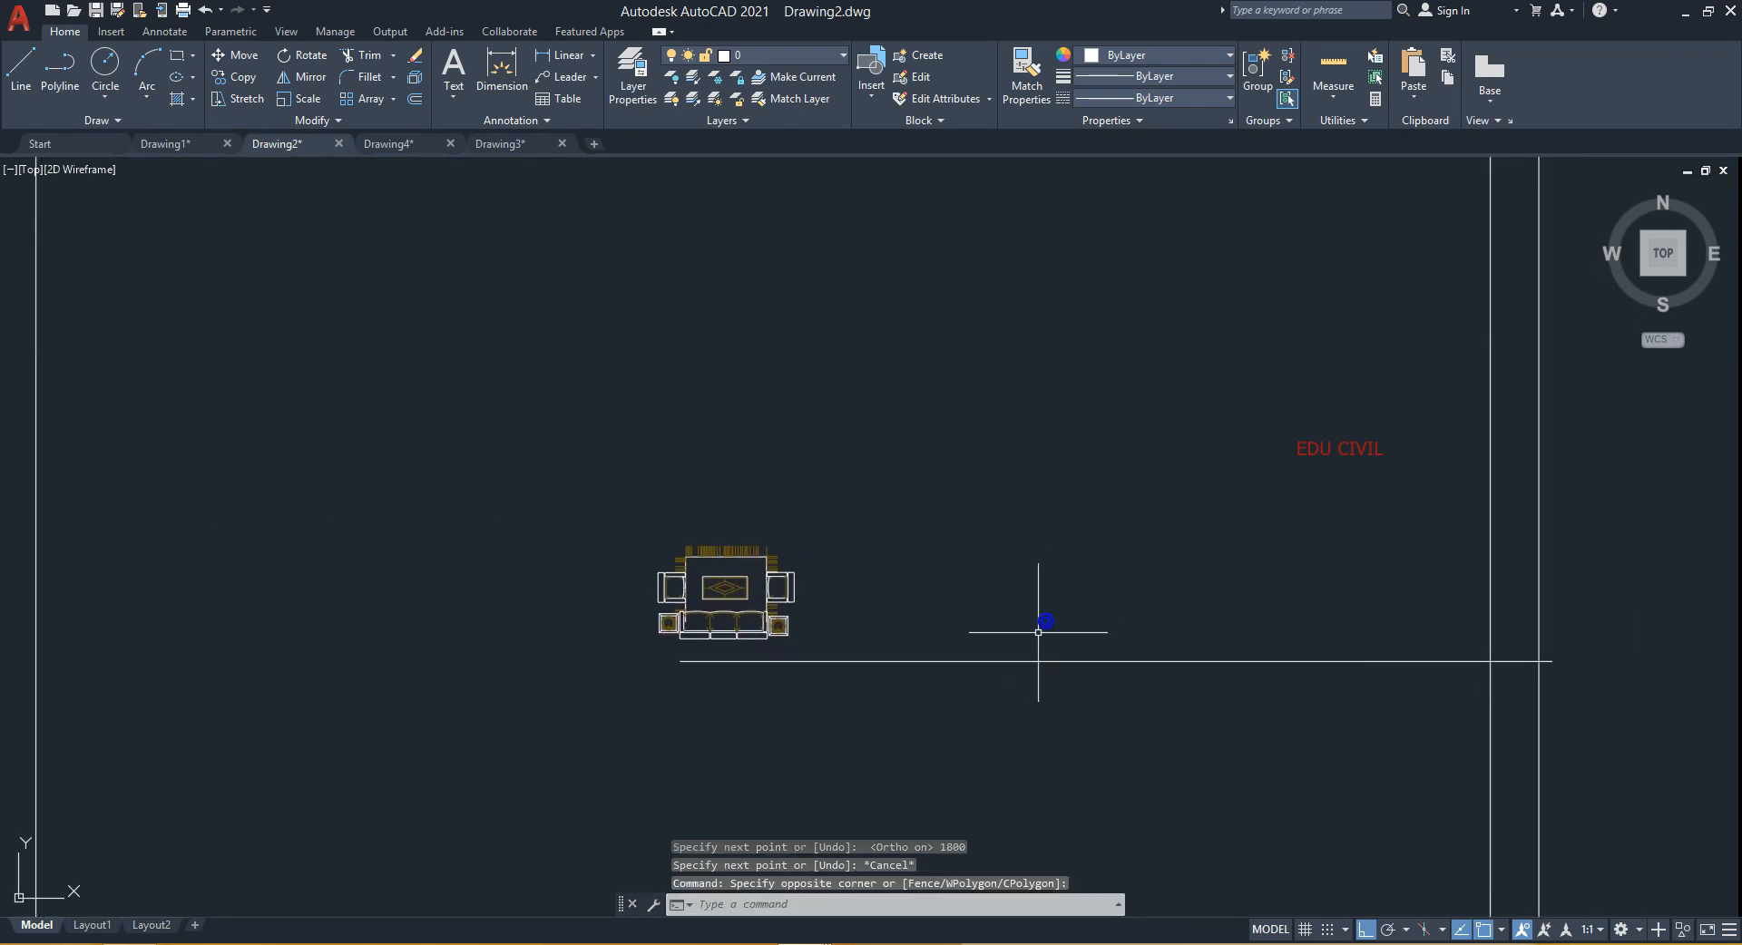
click(1021, 643)
click(967, 694)
key(Delete)
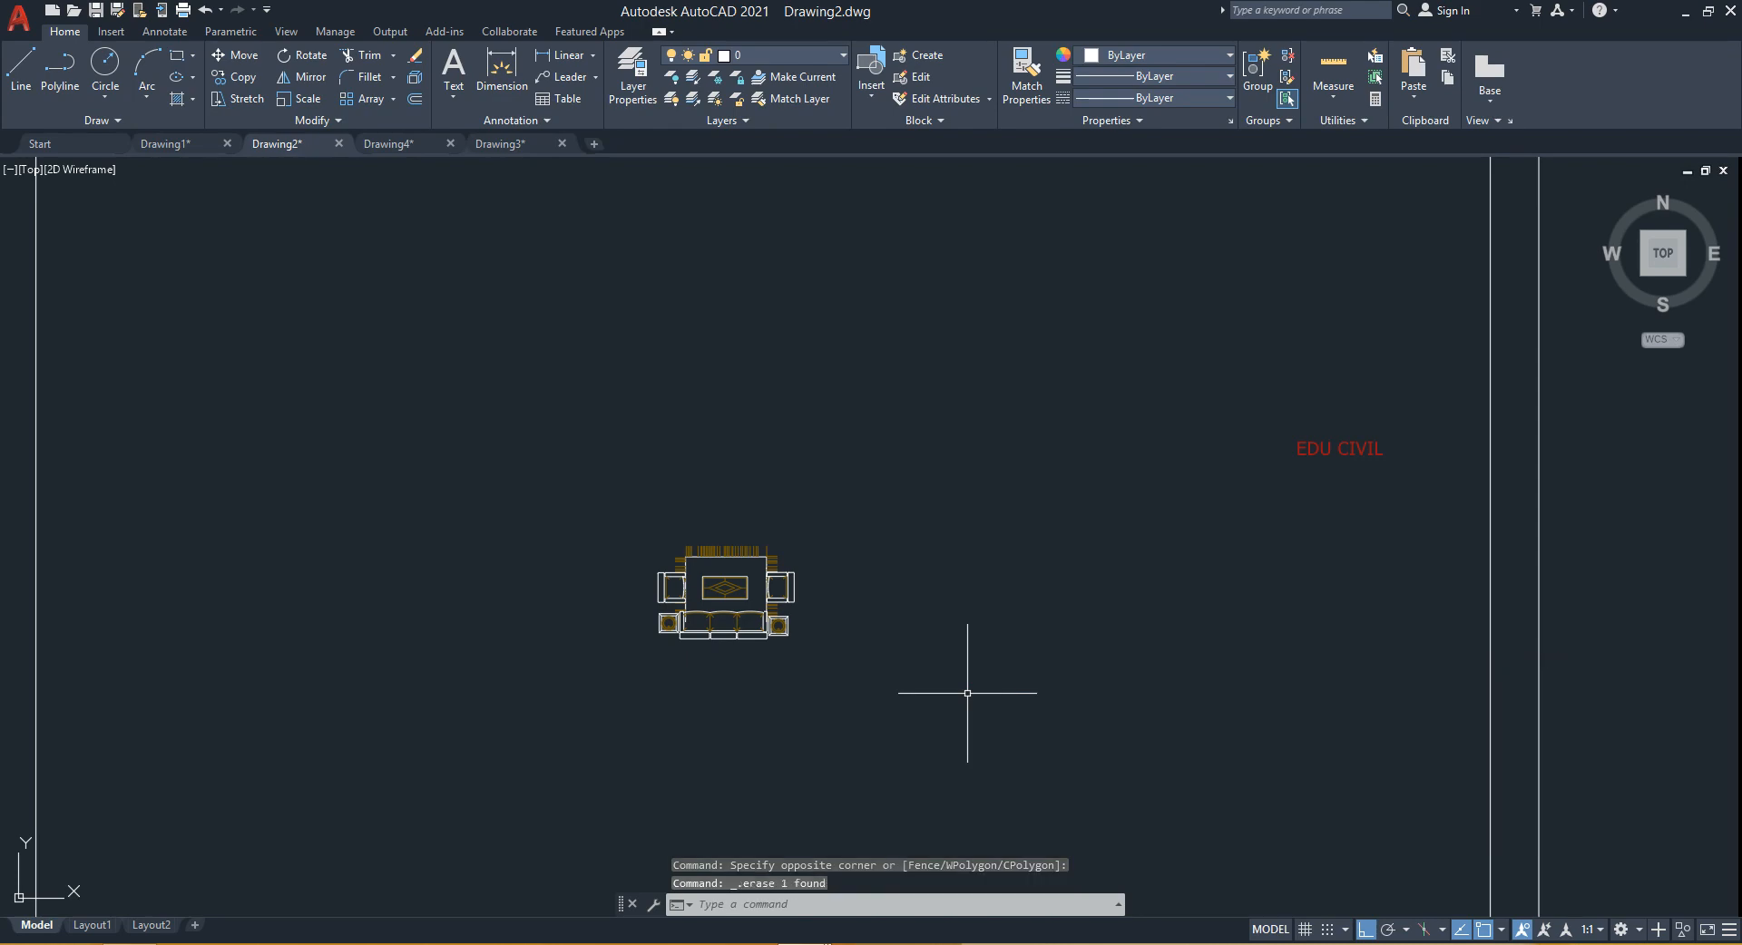
- Draw a horizontal reference line 1800 long from the sofa's lower-left corner
scroll(504, 619, up, 2)
scroll(722, 637, up, 6)
middle_drag(904, 650, 711, 659)
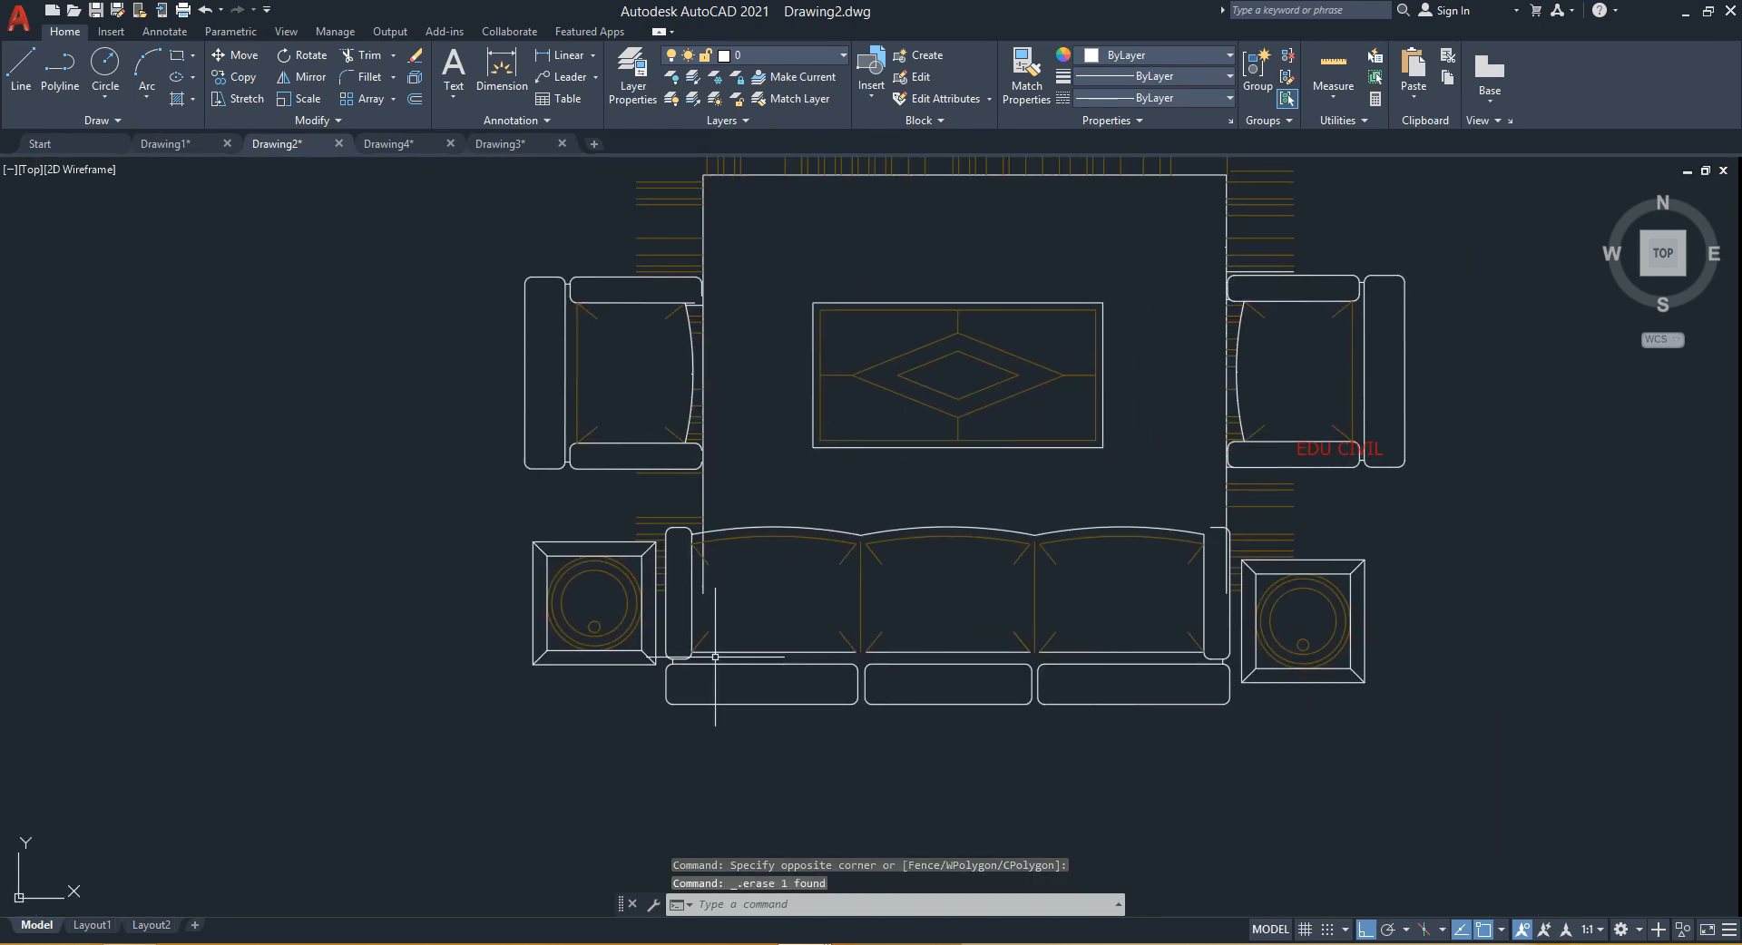
text(l)
key(Return)
click(672, 683)
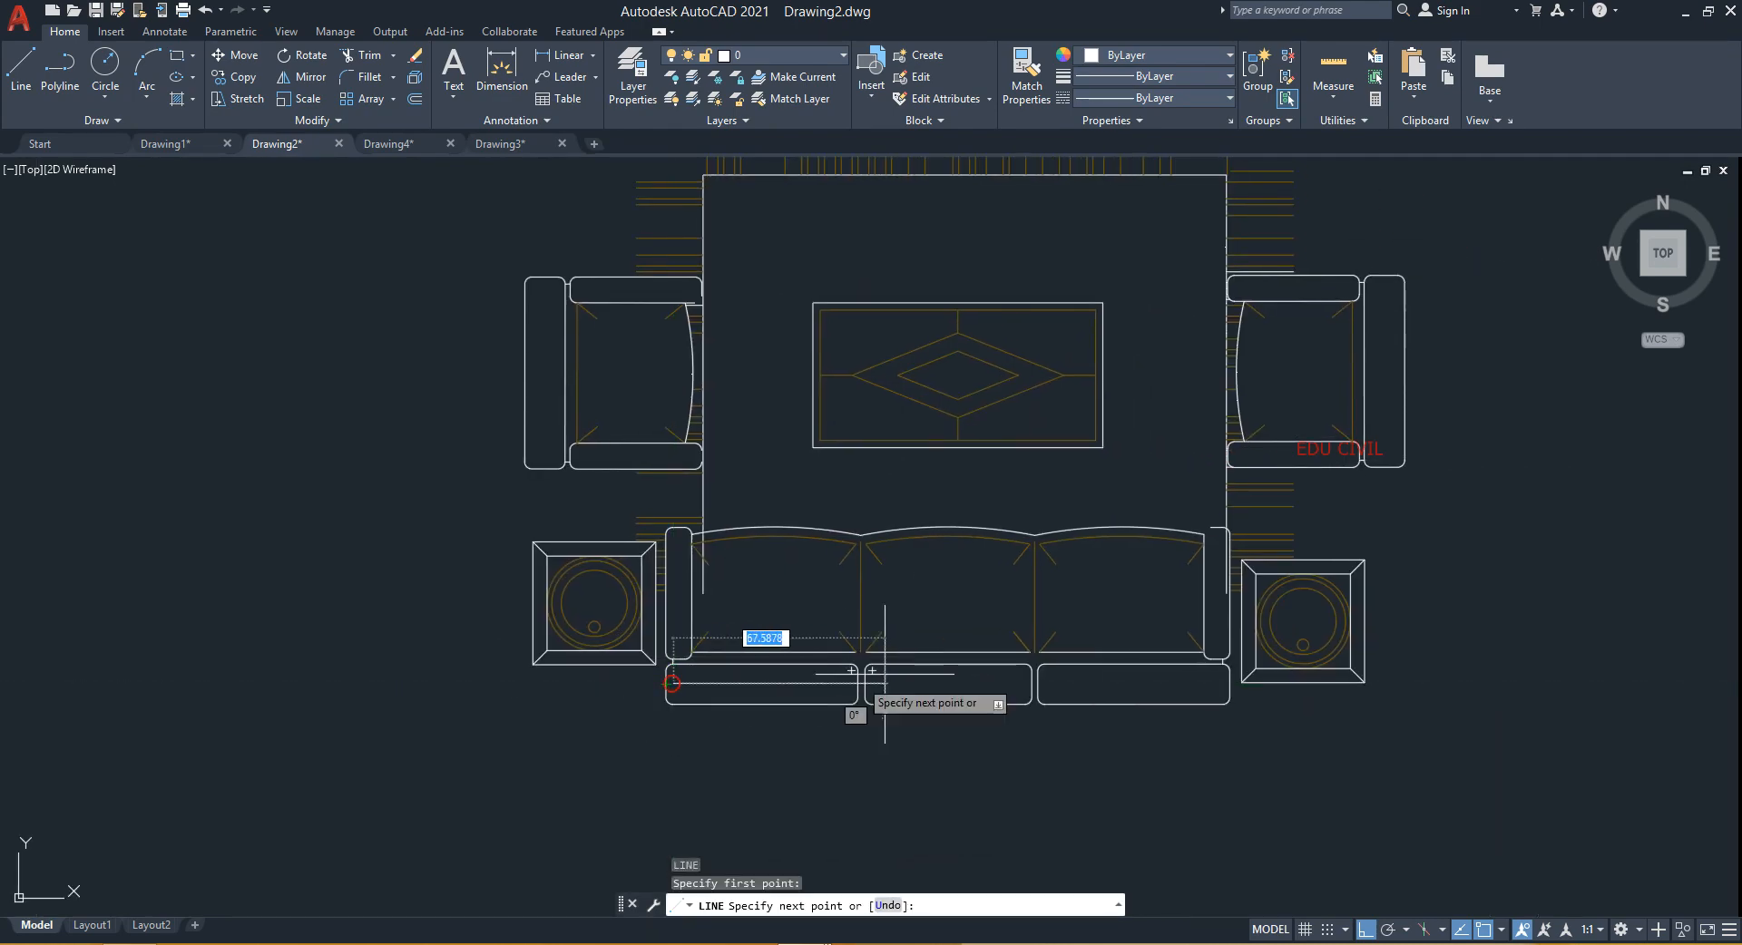
scroll(1092, 671, down, 2)
middle_drag(1248, 673, 685, 687)
text(1)
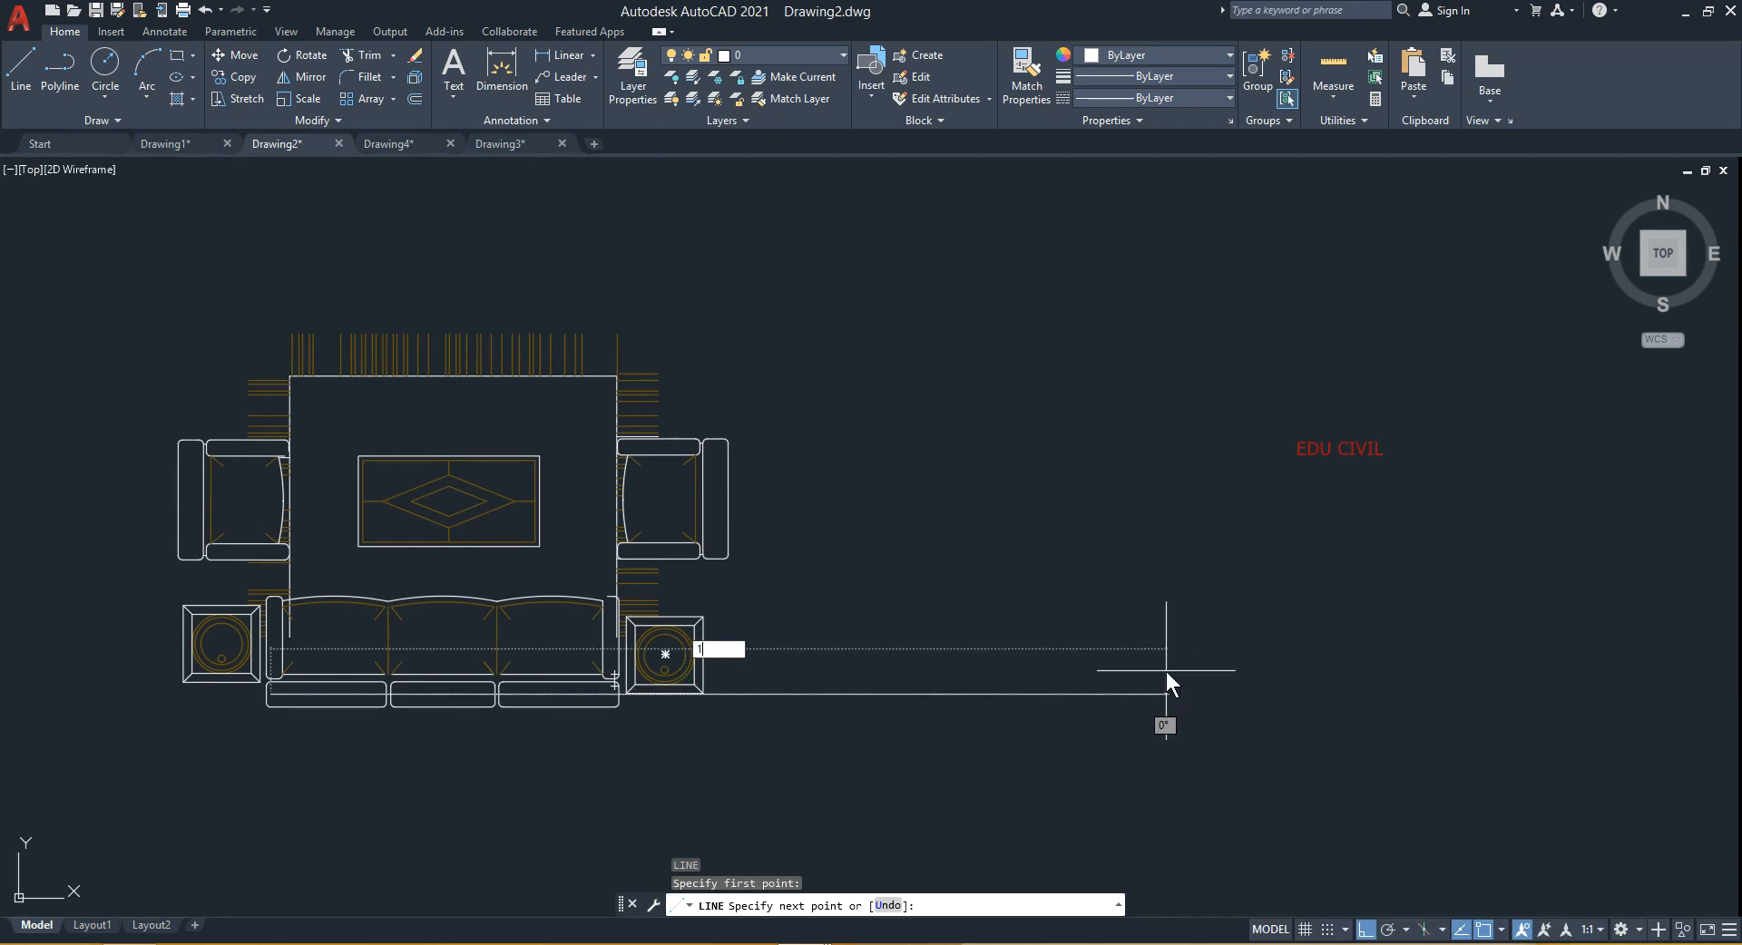
text(800)
key(Return)
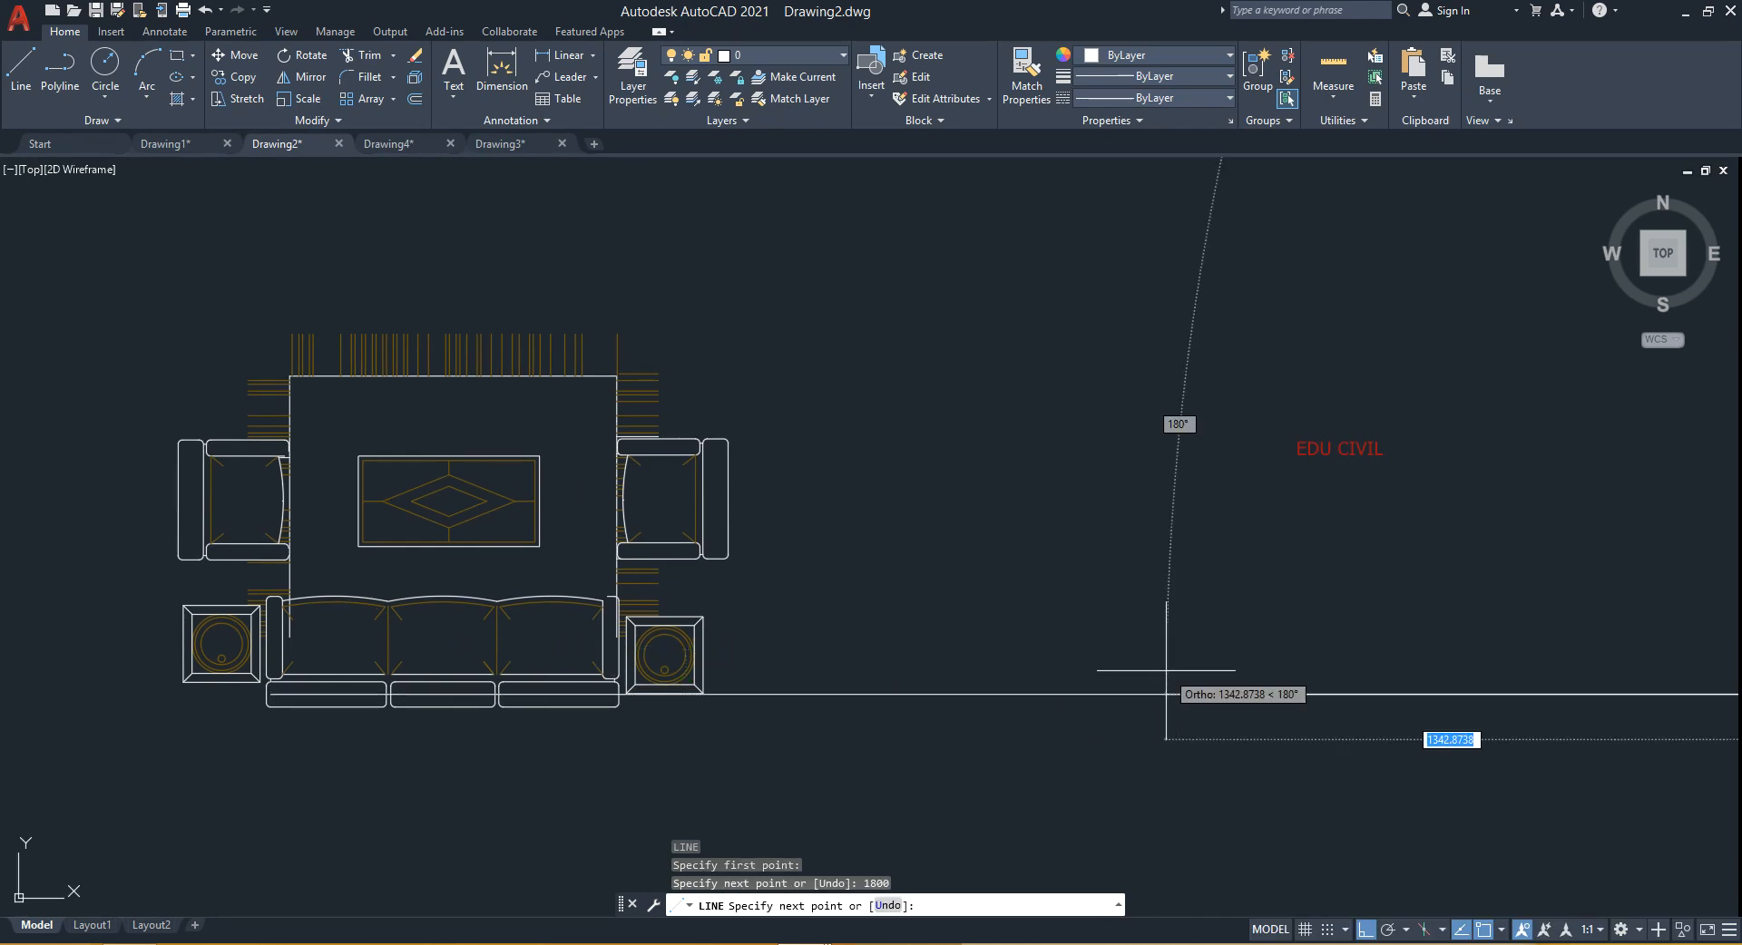
key(Escape)
- Scale the furniture block by reference from the sofa's lower-left corner, matching the sofa's length to the end of the 1800 reference line
scroll(584, 563, down, 2)
middle_drag(584, 562, 446, 508)
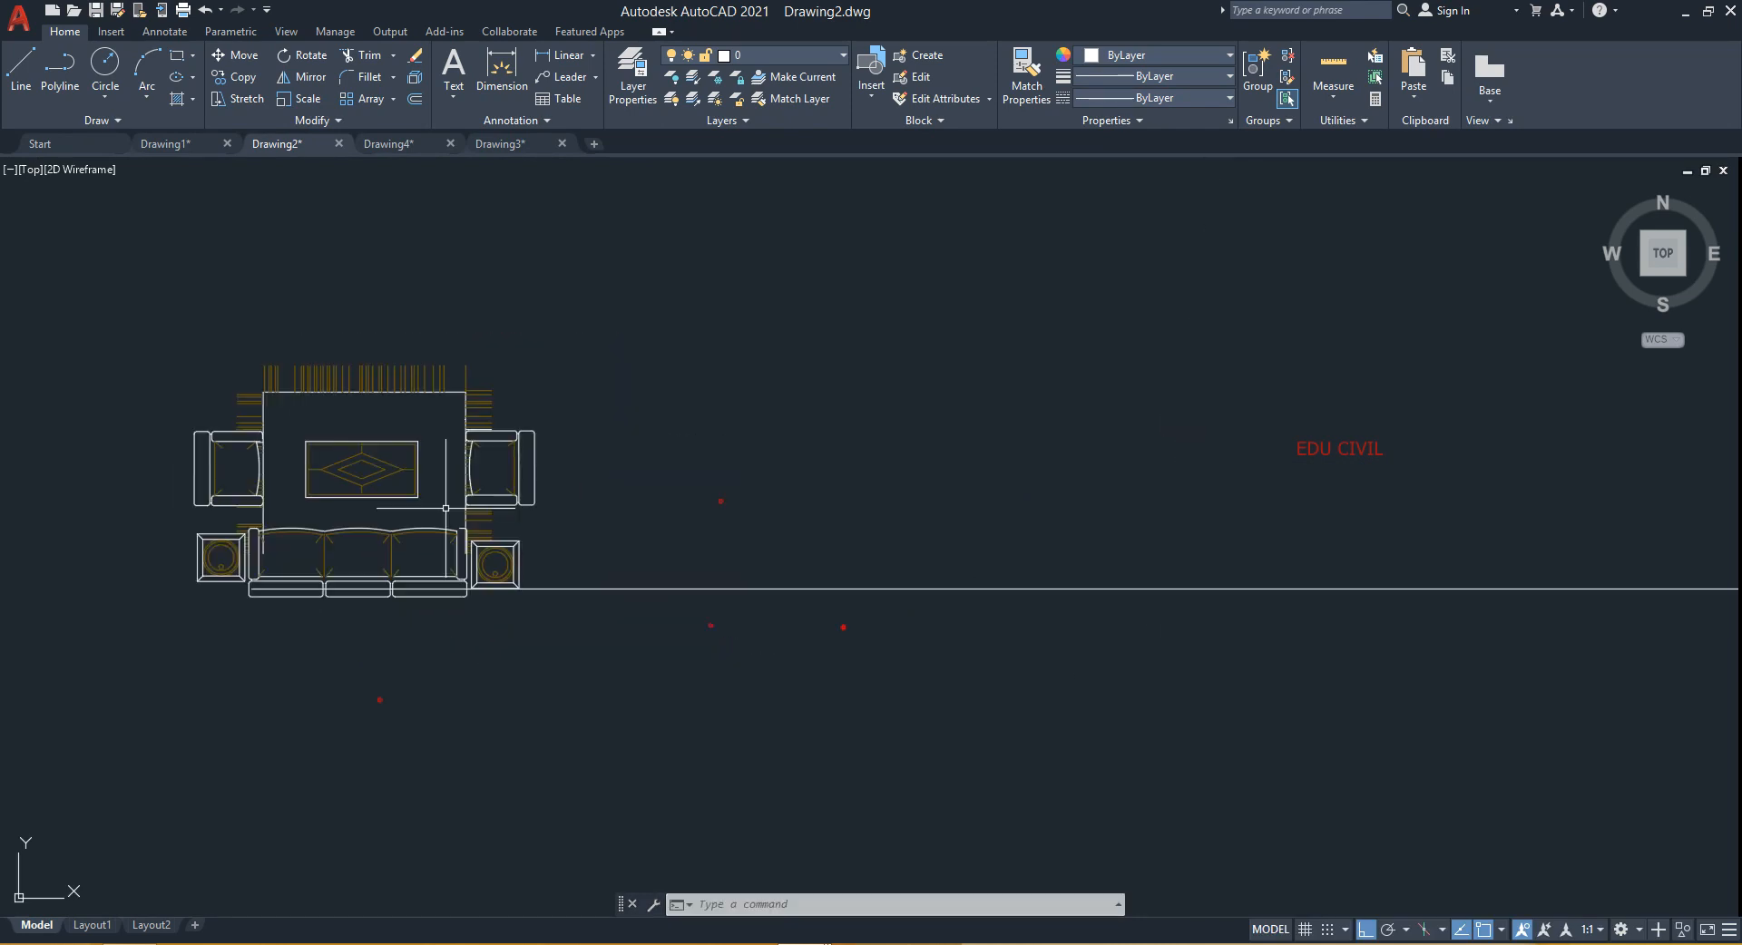
key(alt)
scroll(626, 583, down, 2)
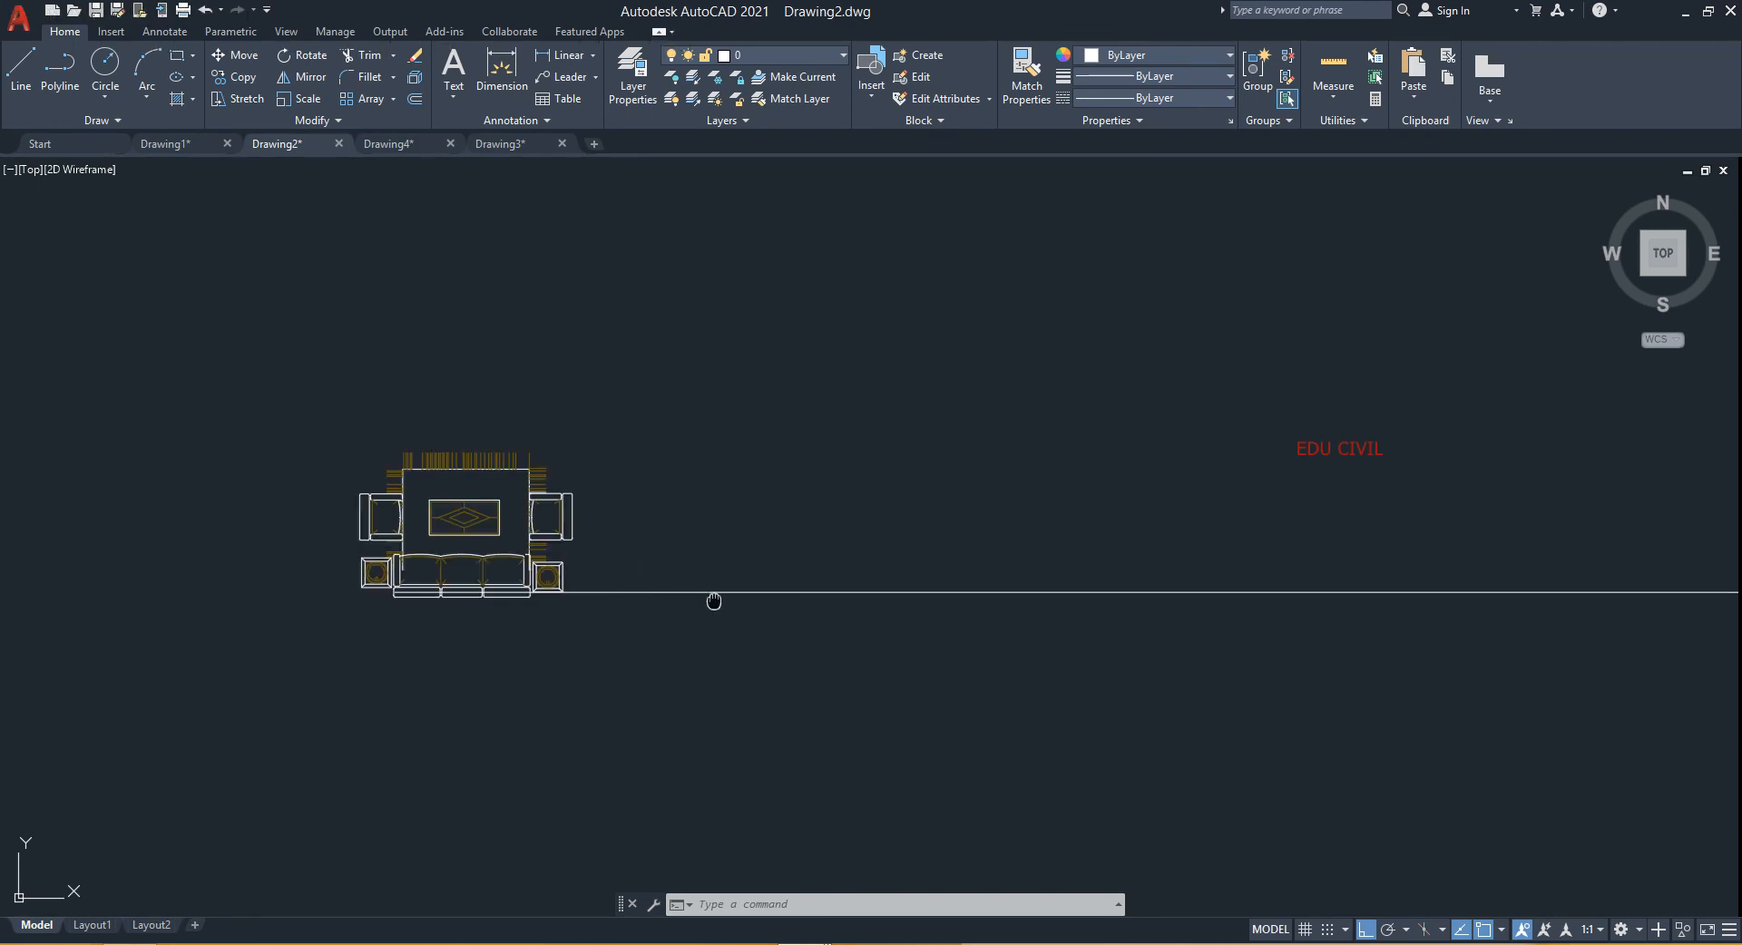
middle_drag(712, 598, 572, 583)
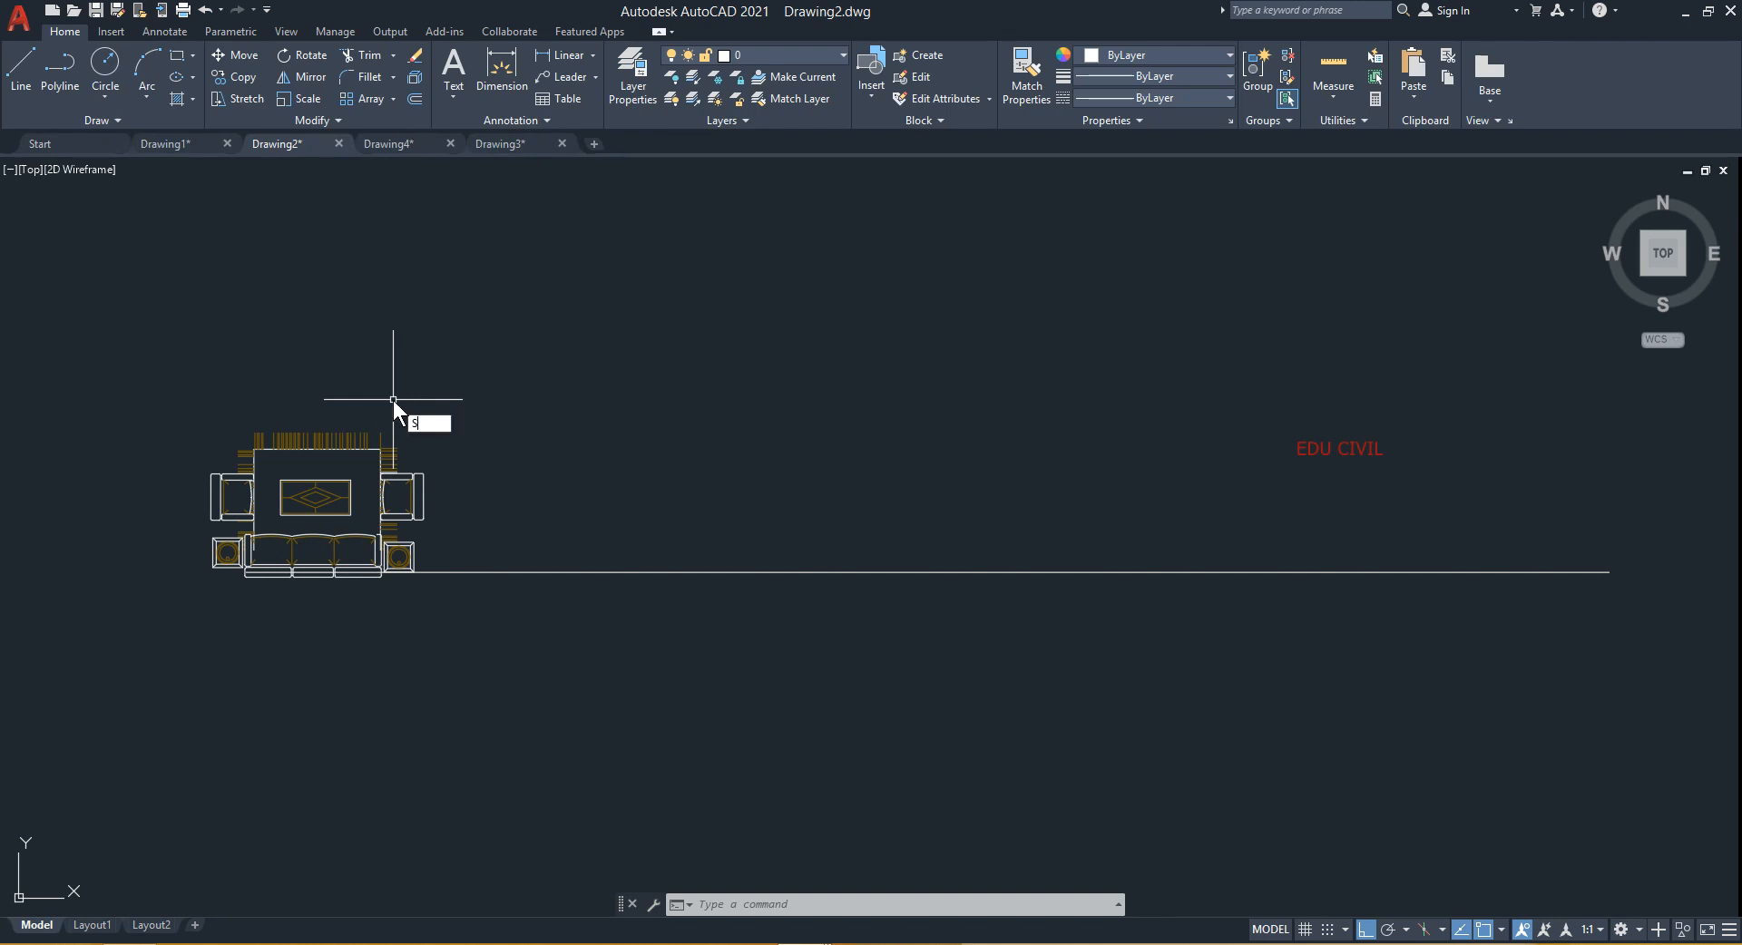
text(C)
key(Return)
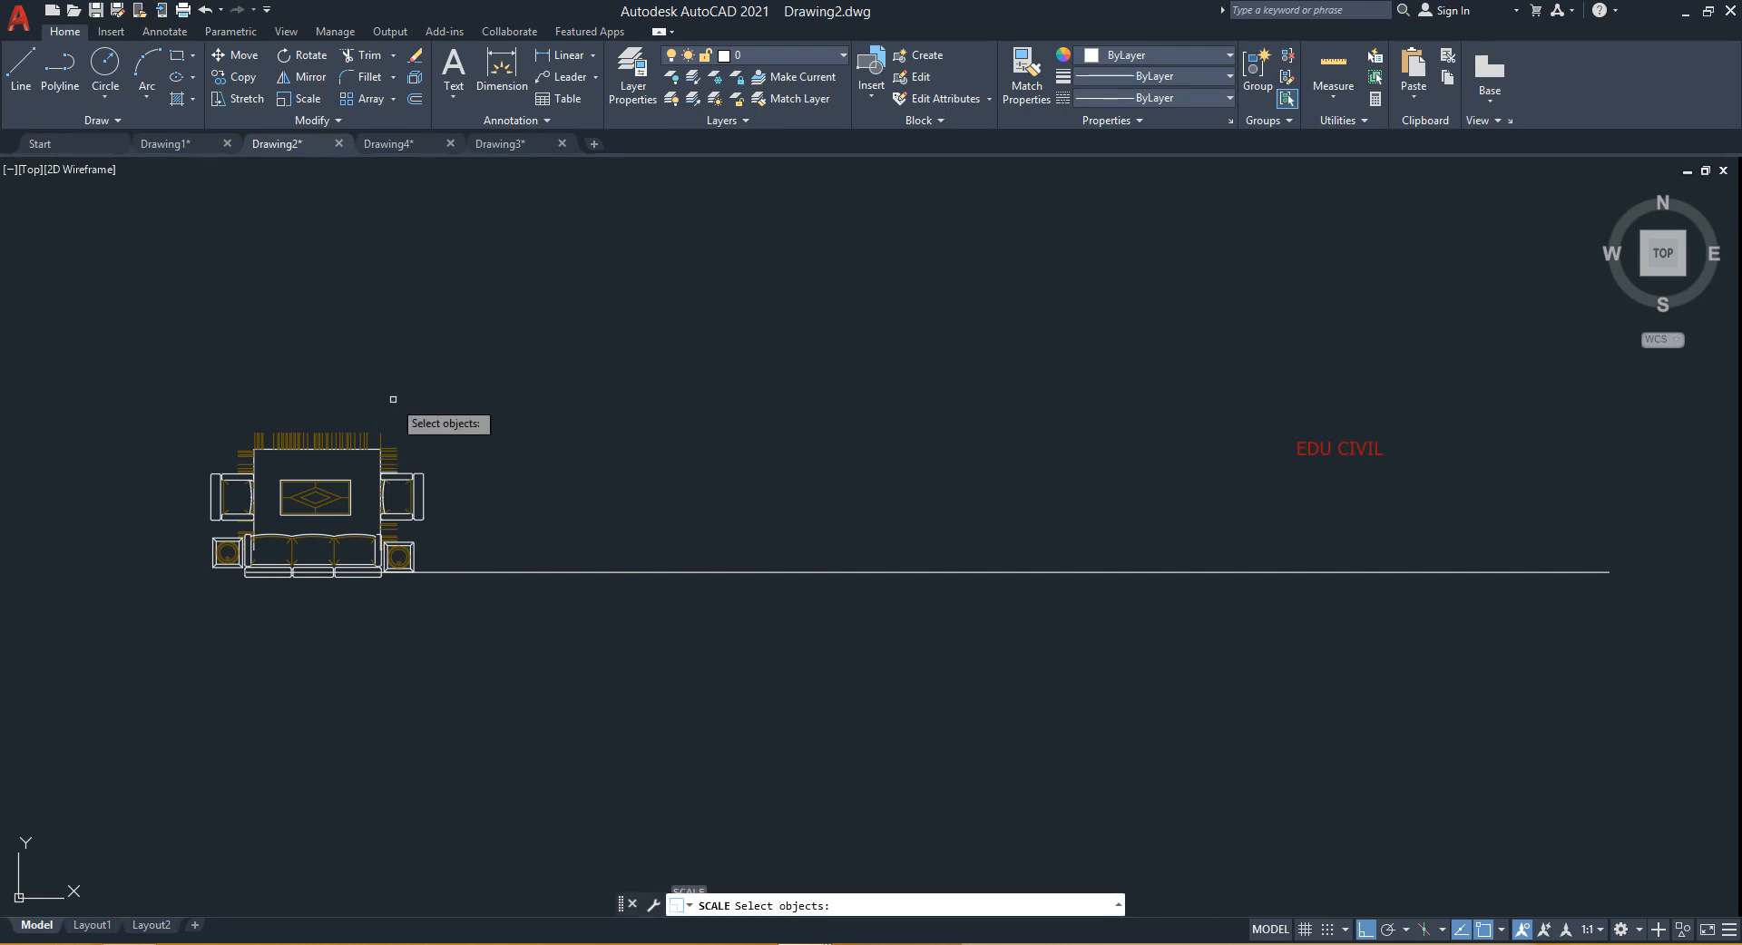
click(236, 555)
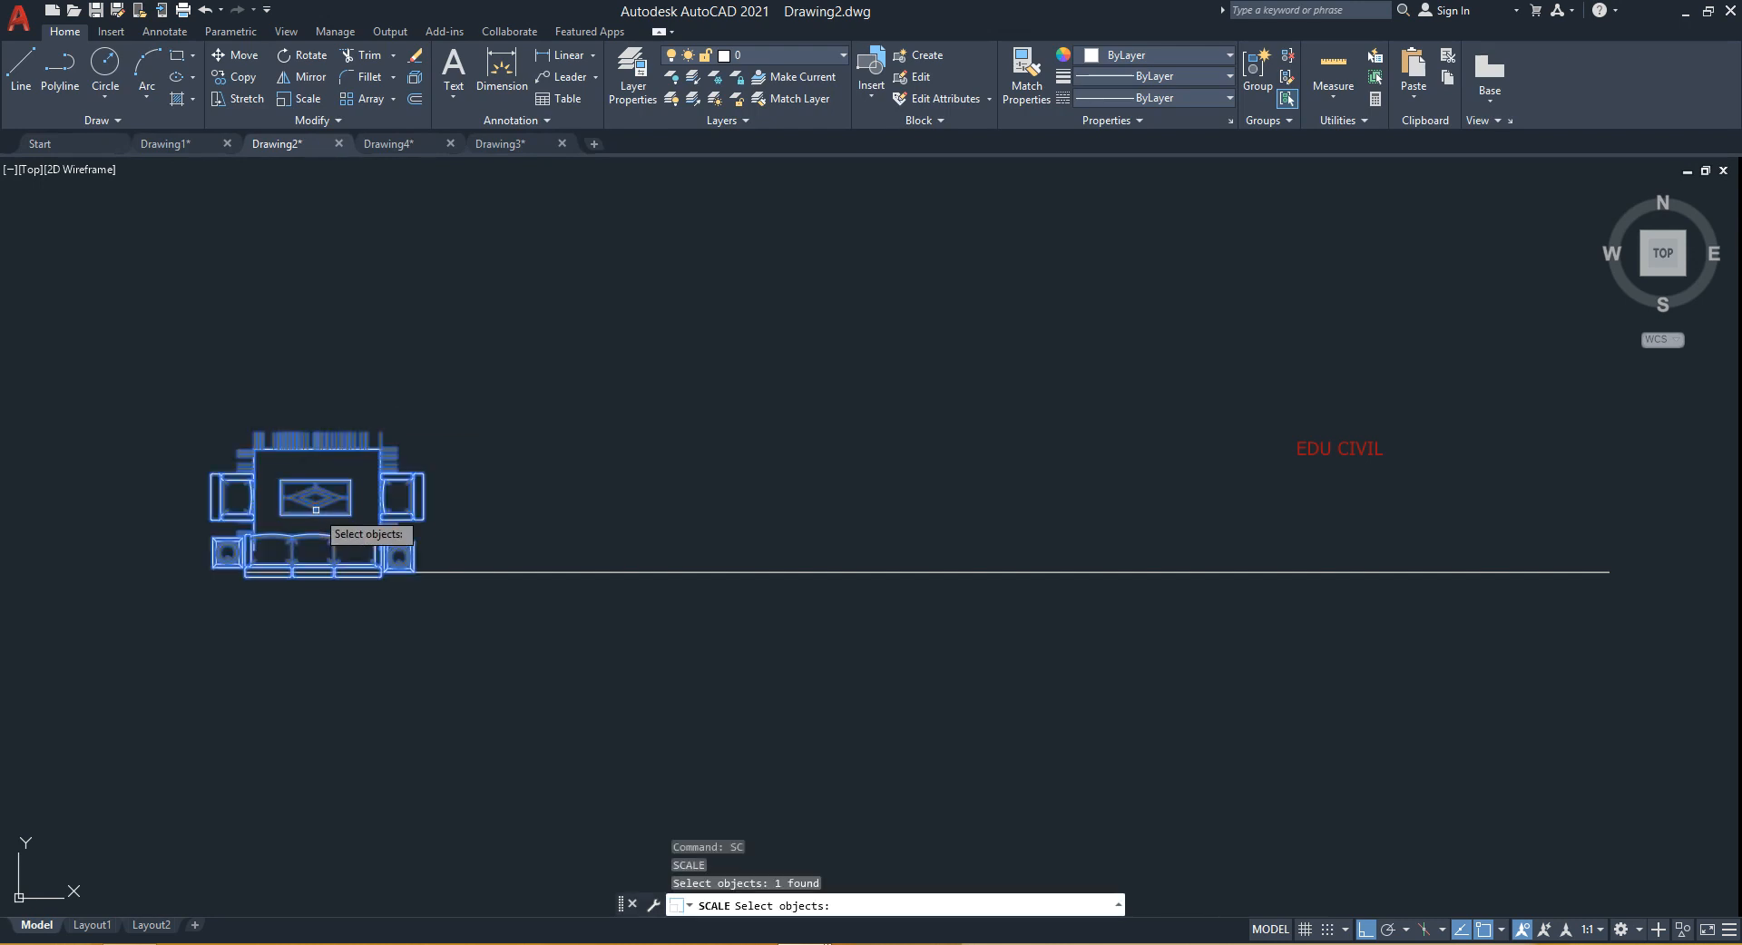
scroll(236, 554, up, 6)
key(Return)
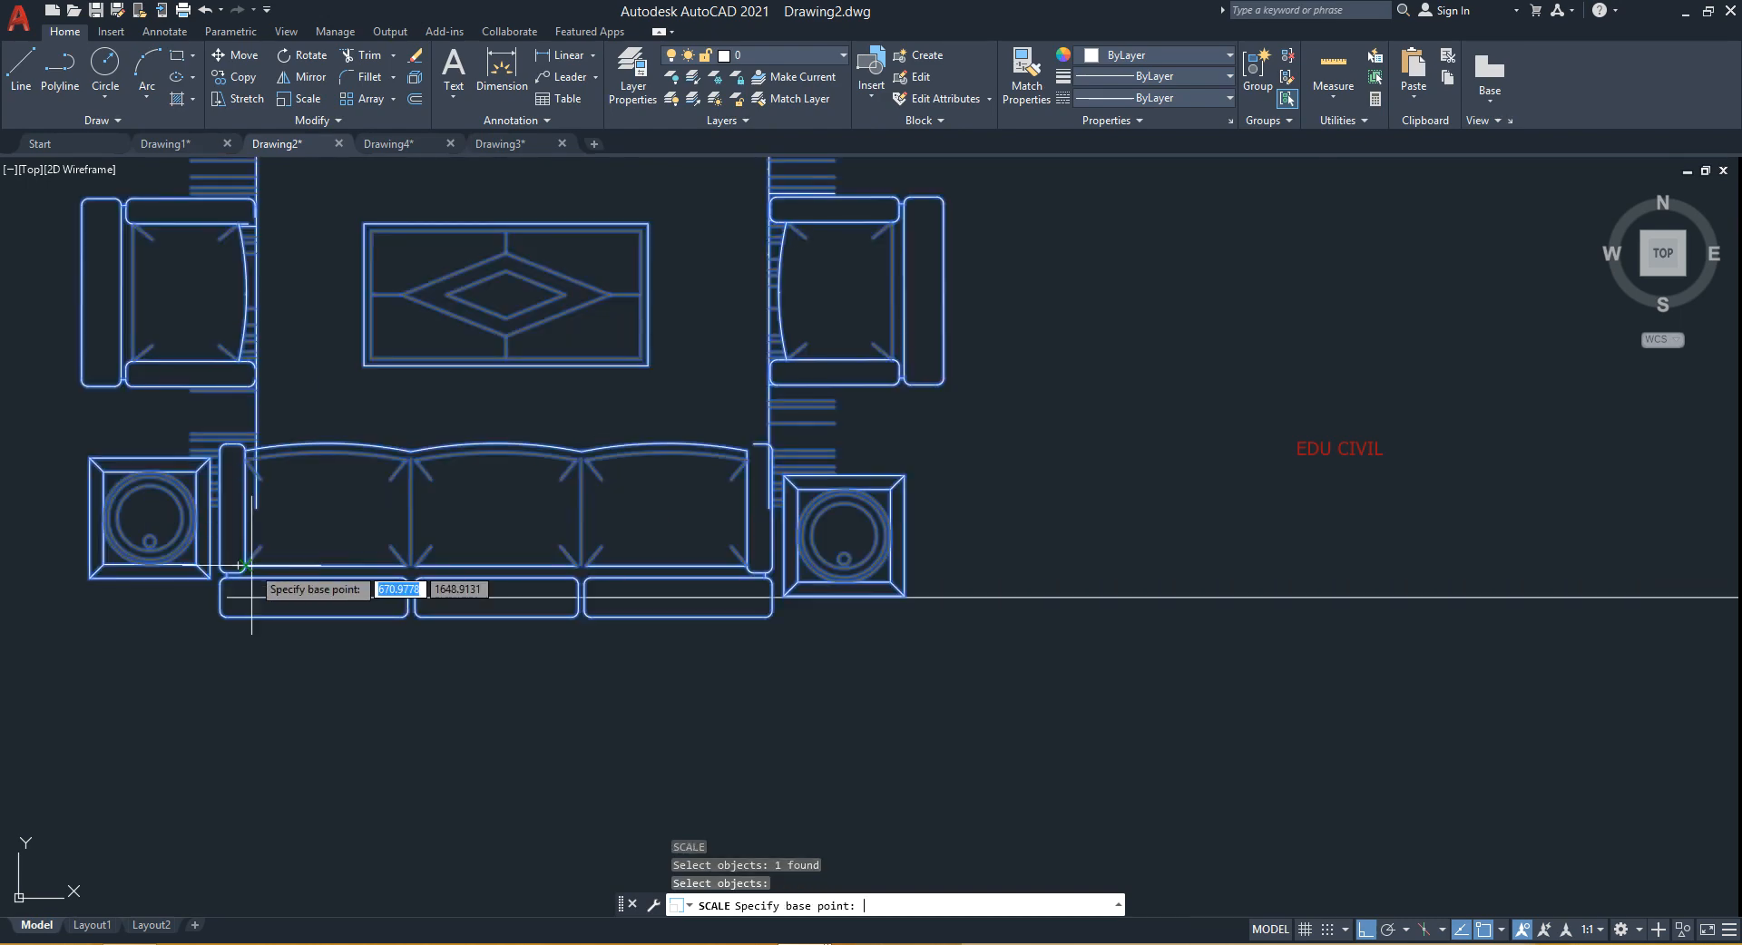
scroll(188, 580, up, 7)
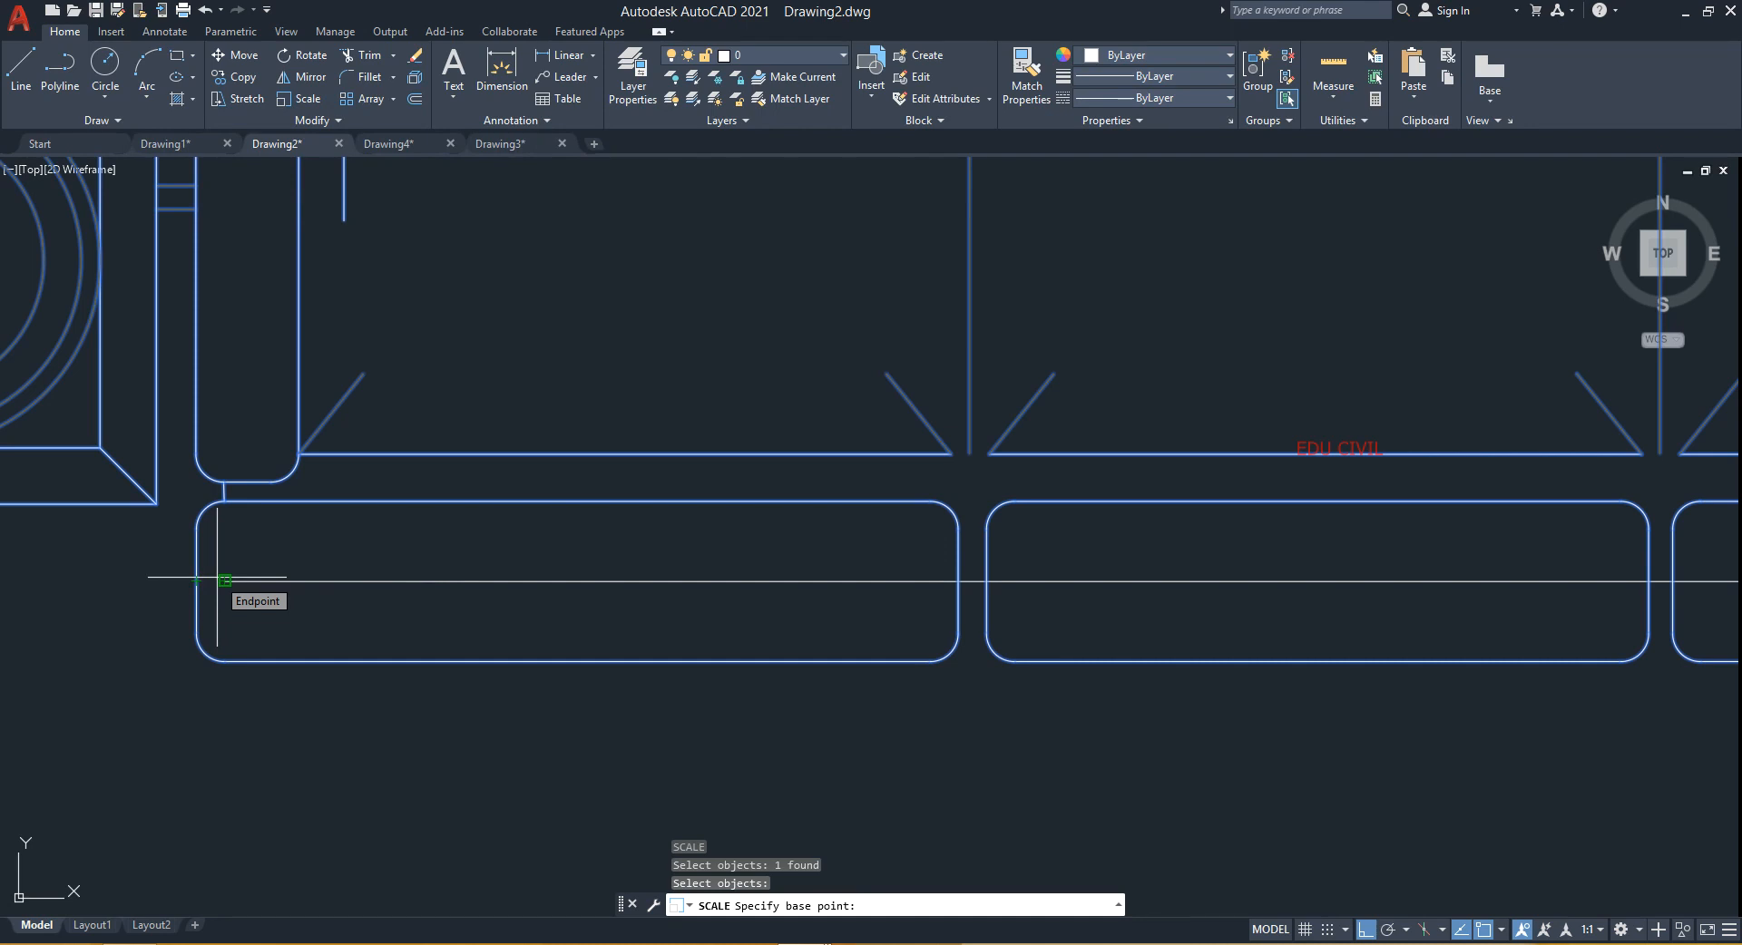
click(221, 581)
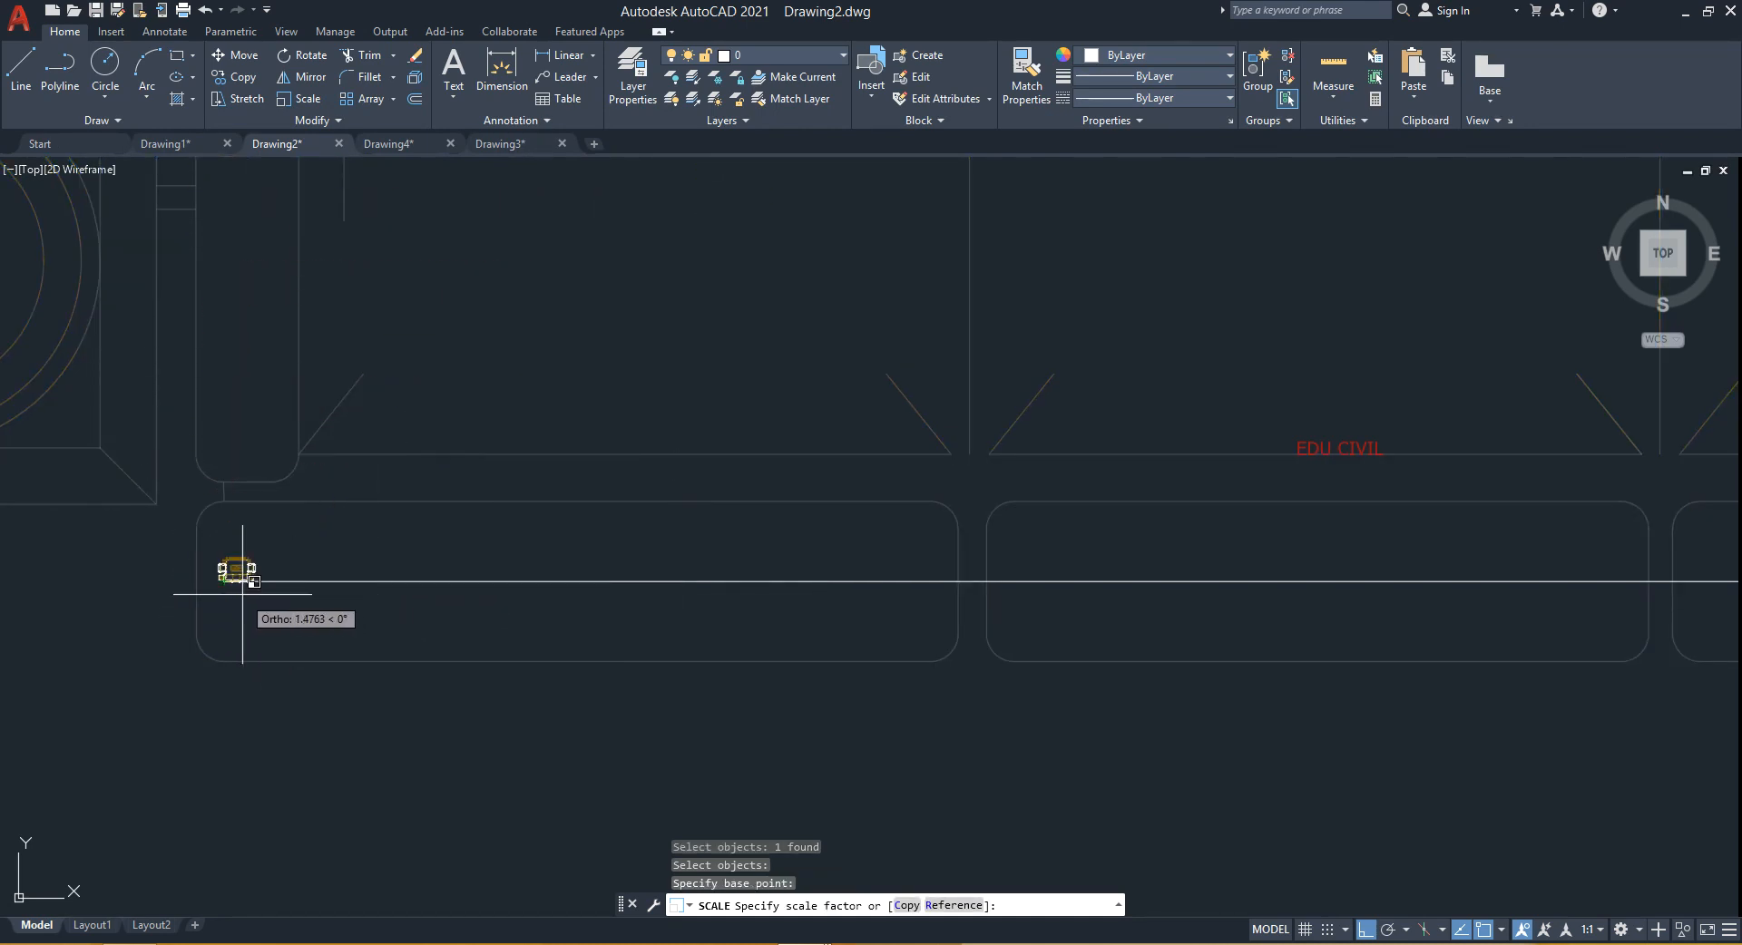
scroll(224, 590, up, 5)
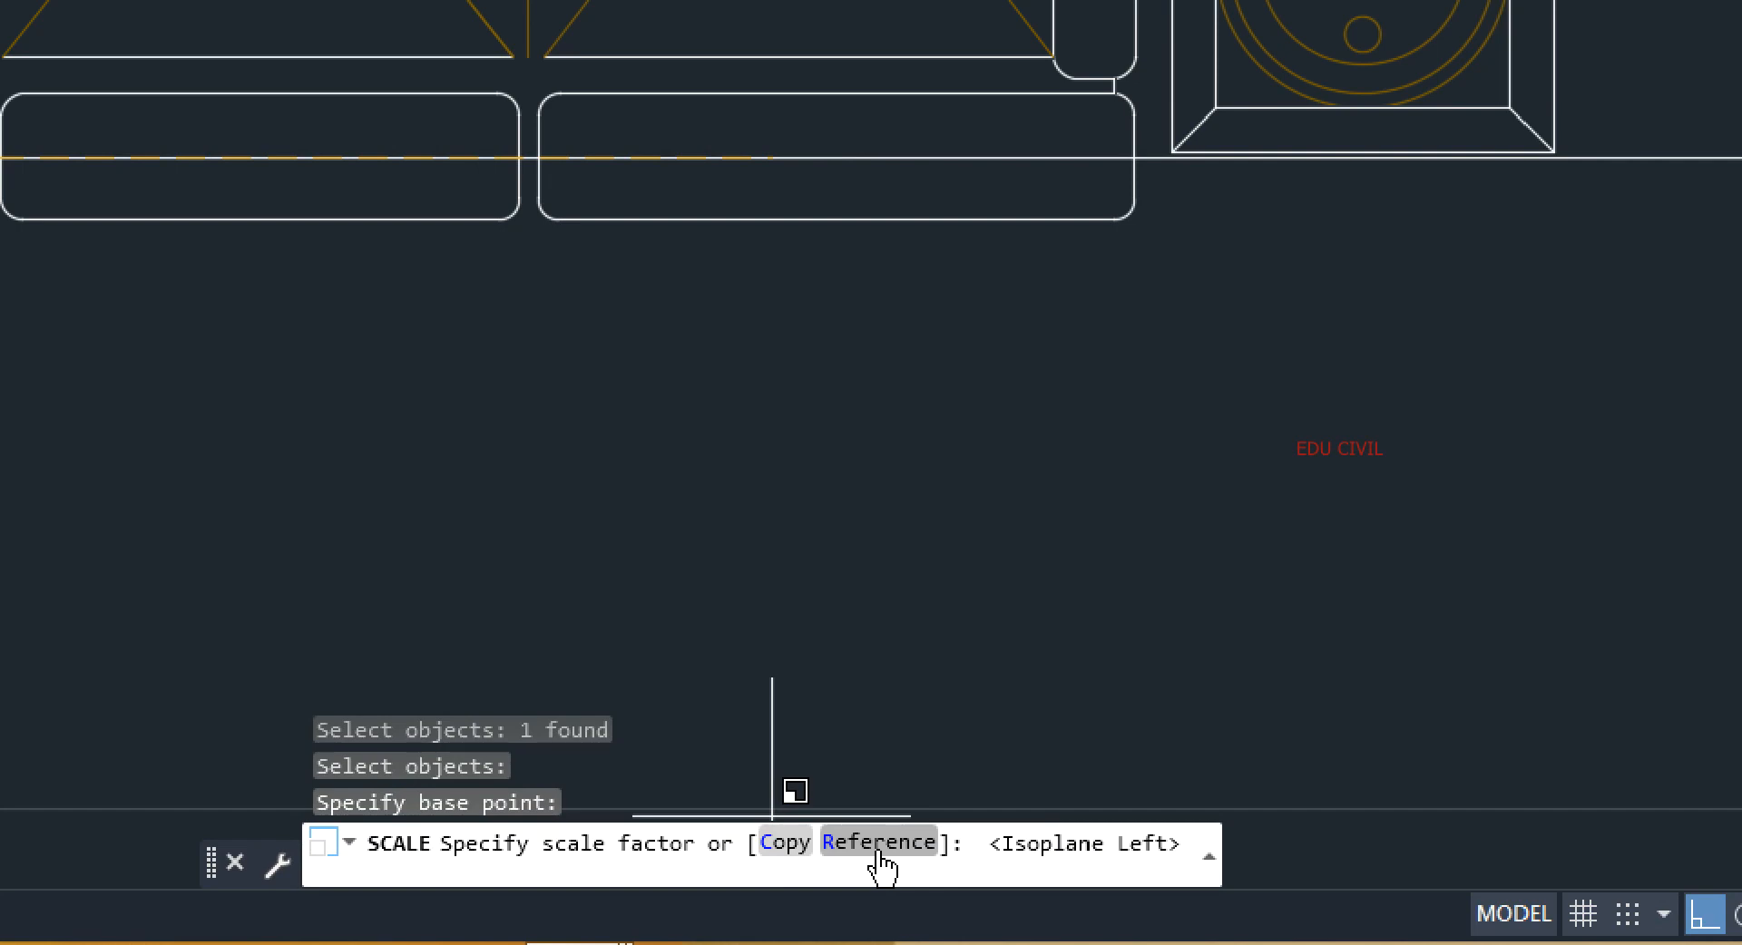
key(F5)
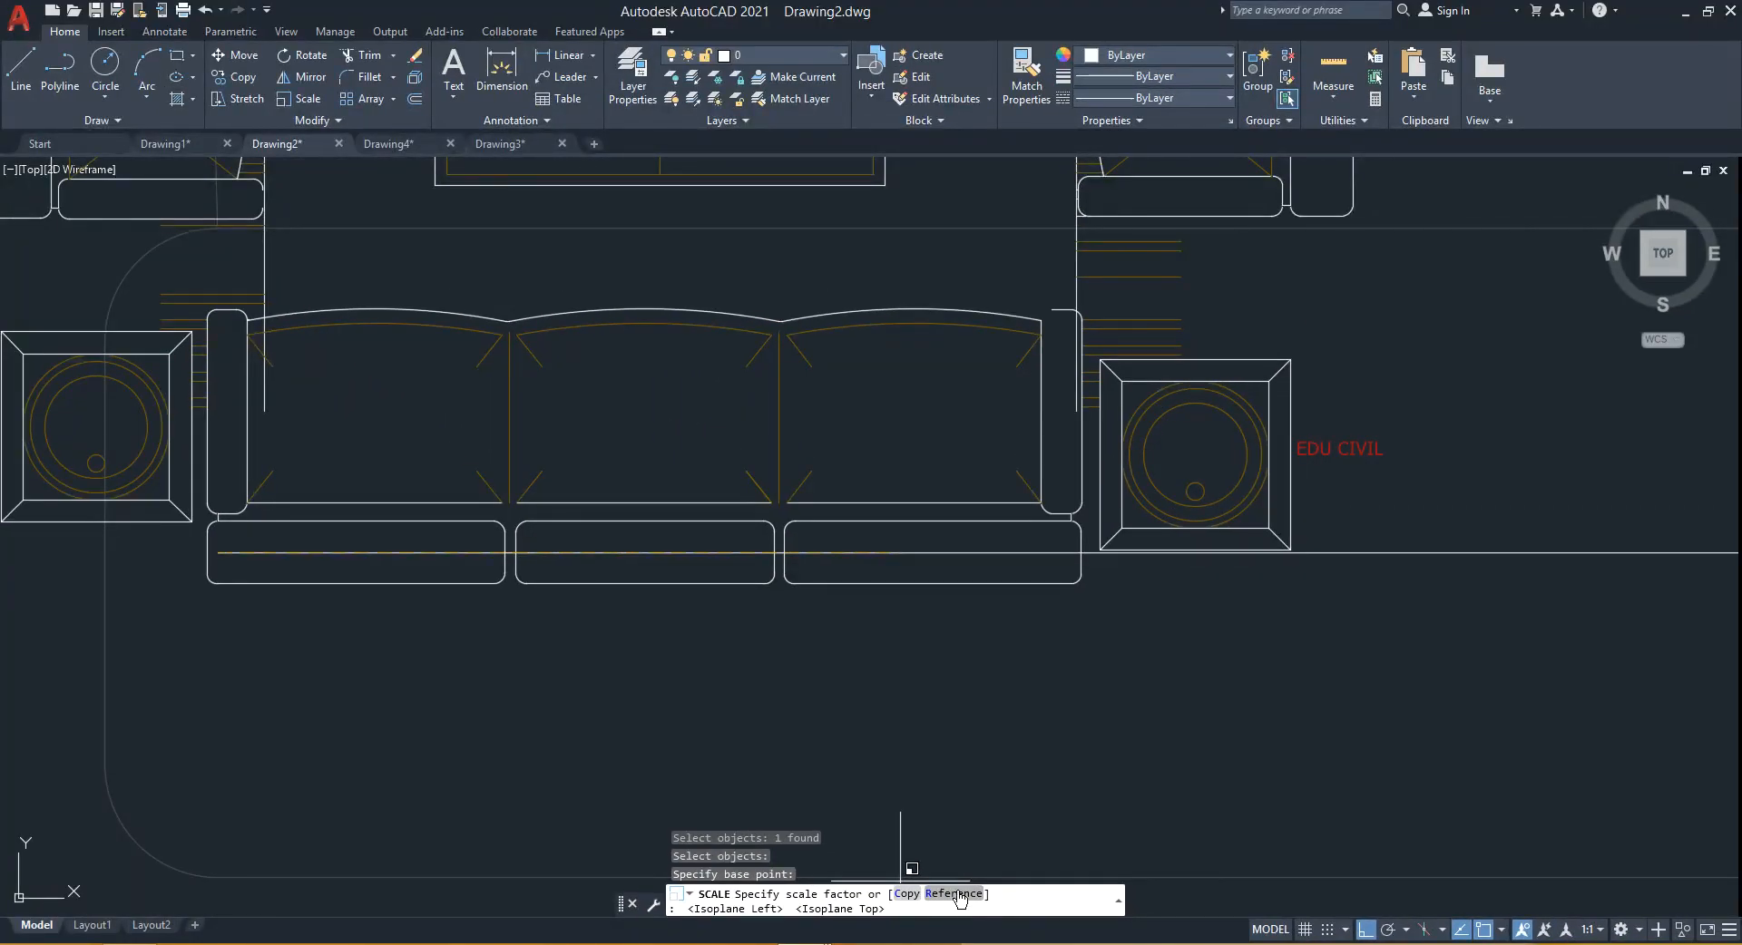
click(960, 898)
scroll(680, 711, up, 5)
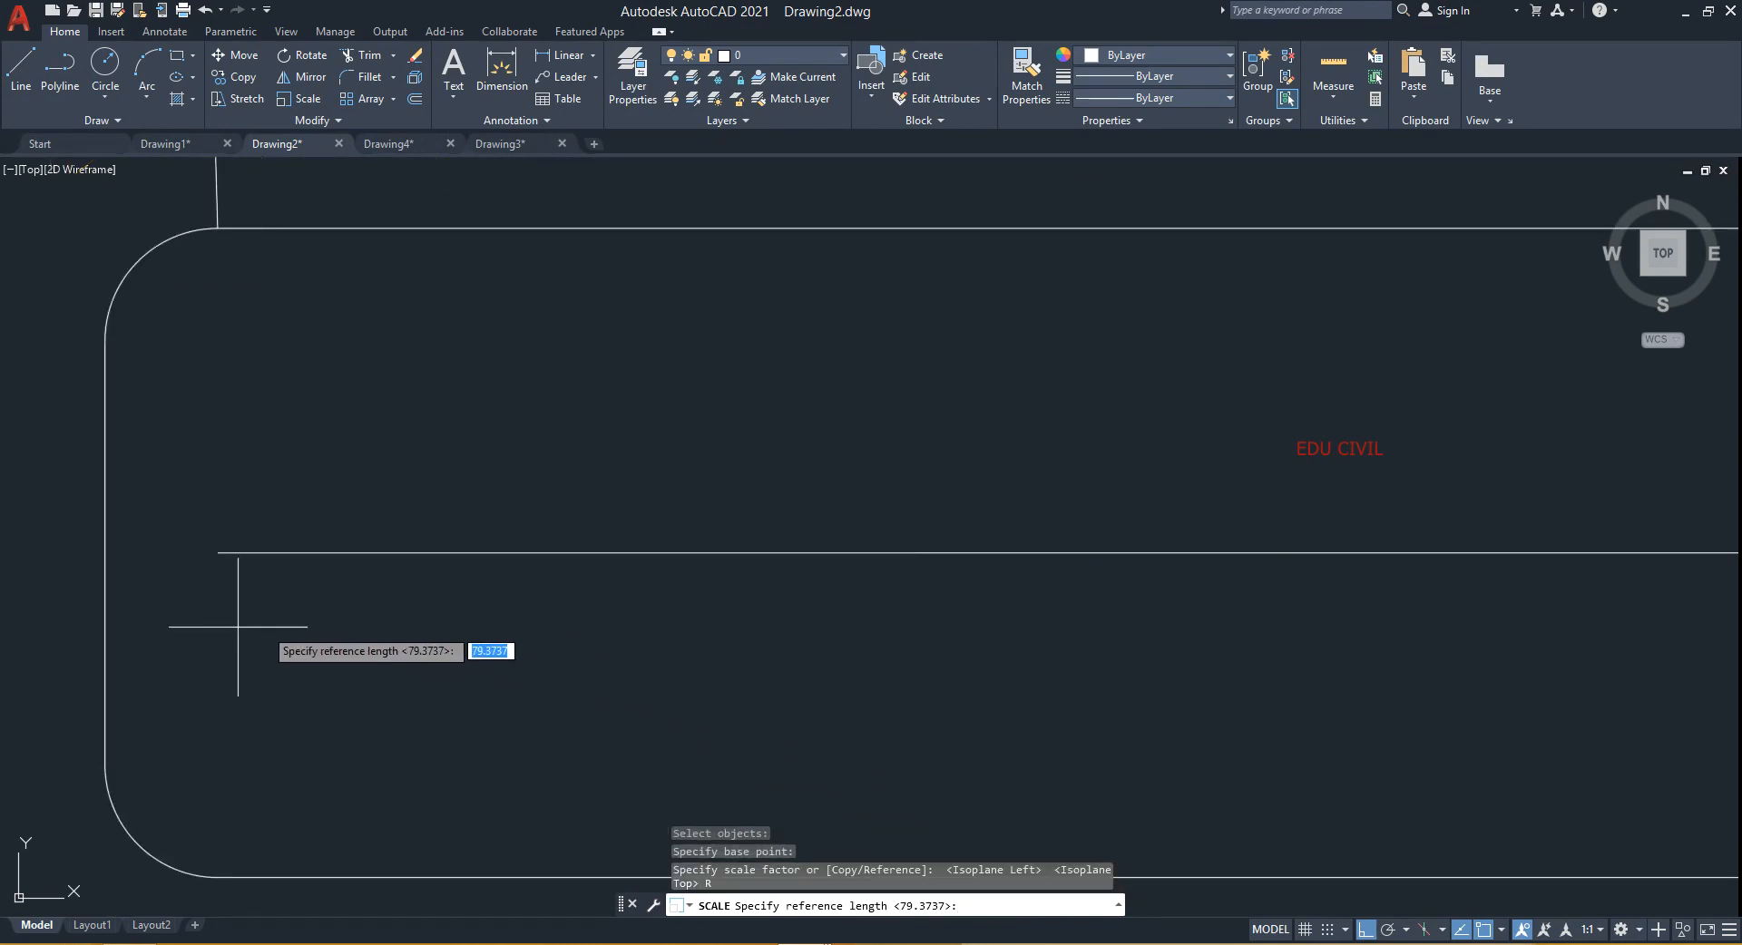
scroll(241, 622, up, 5)
scroll(222, 648, down, 4)
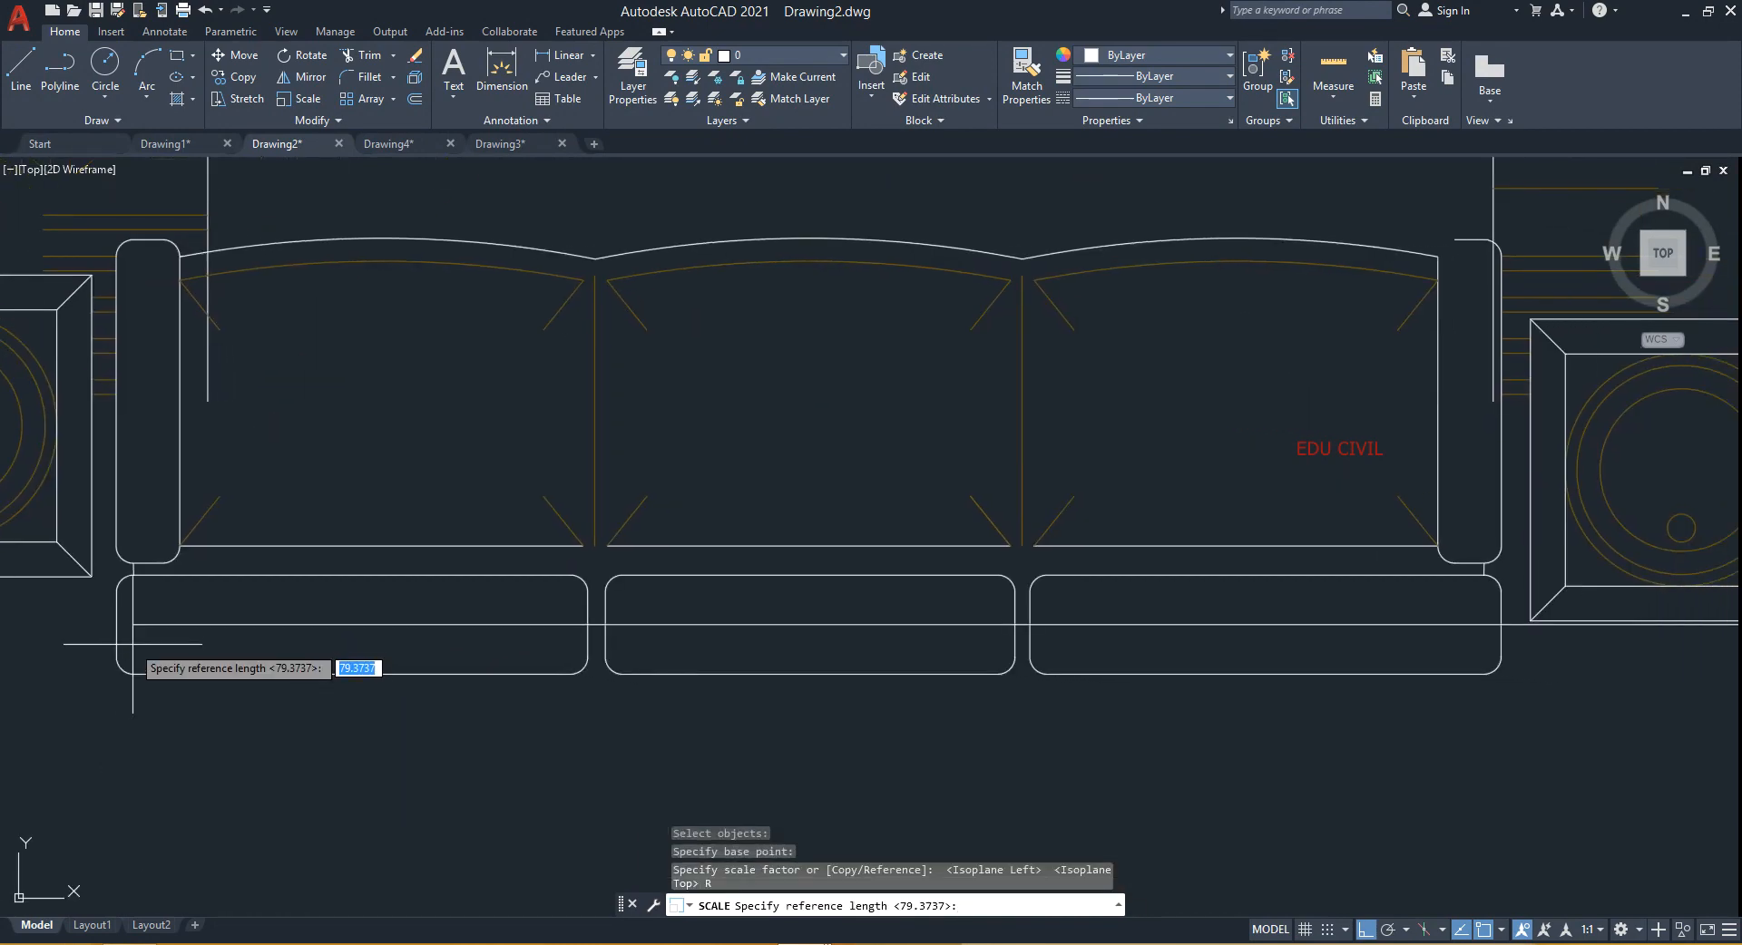
click(135, 628)
scroll(189, 637, down, 4)
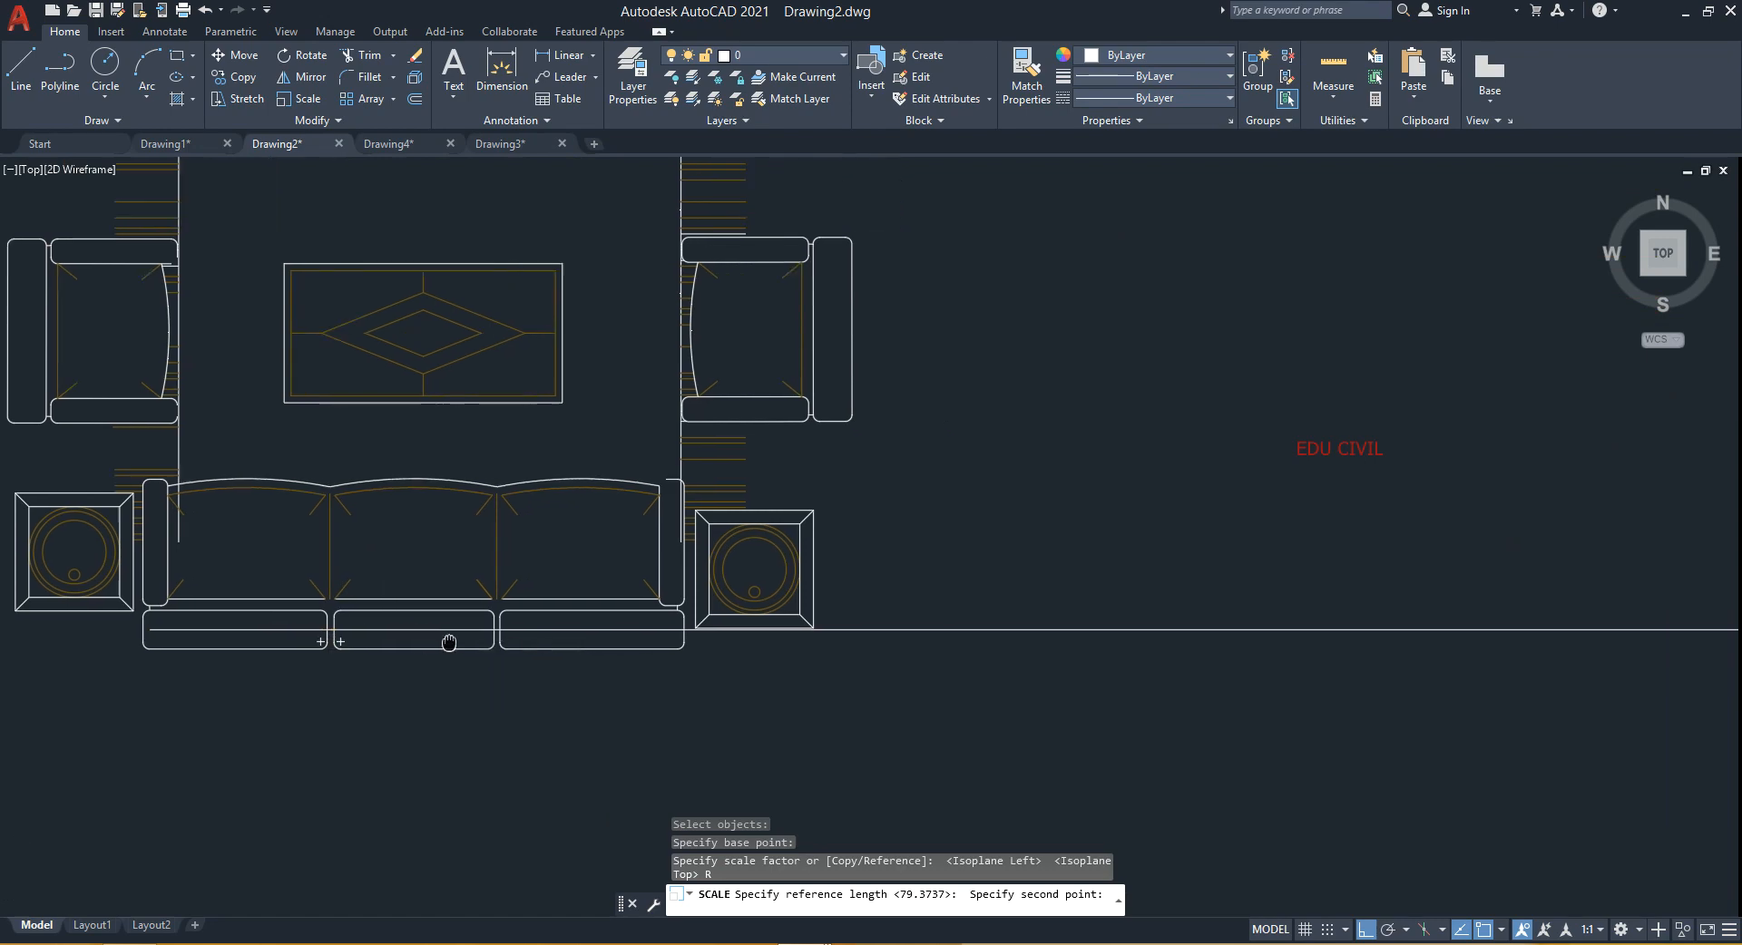
scroll(622, 660, down, 3)
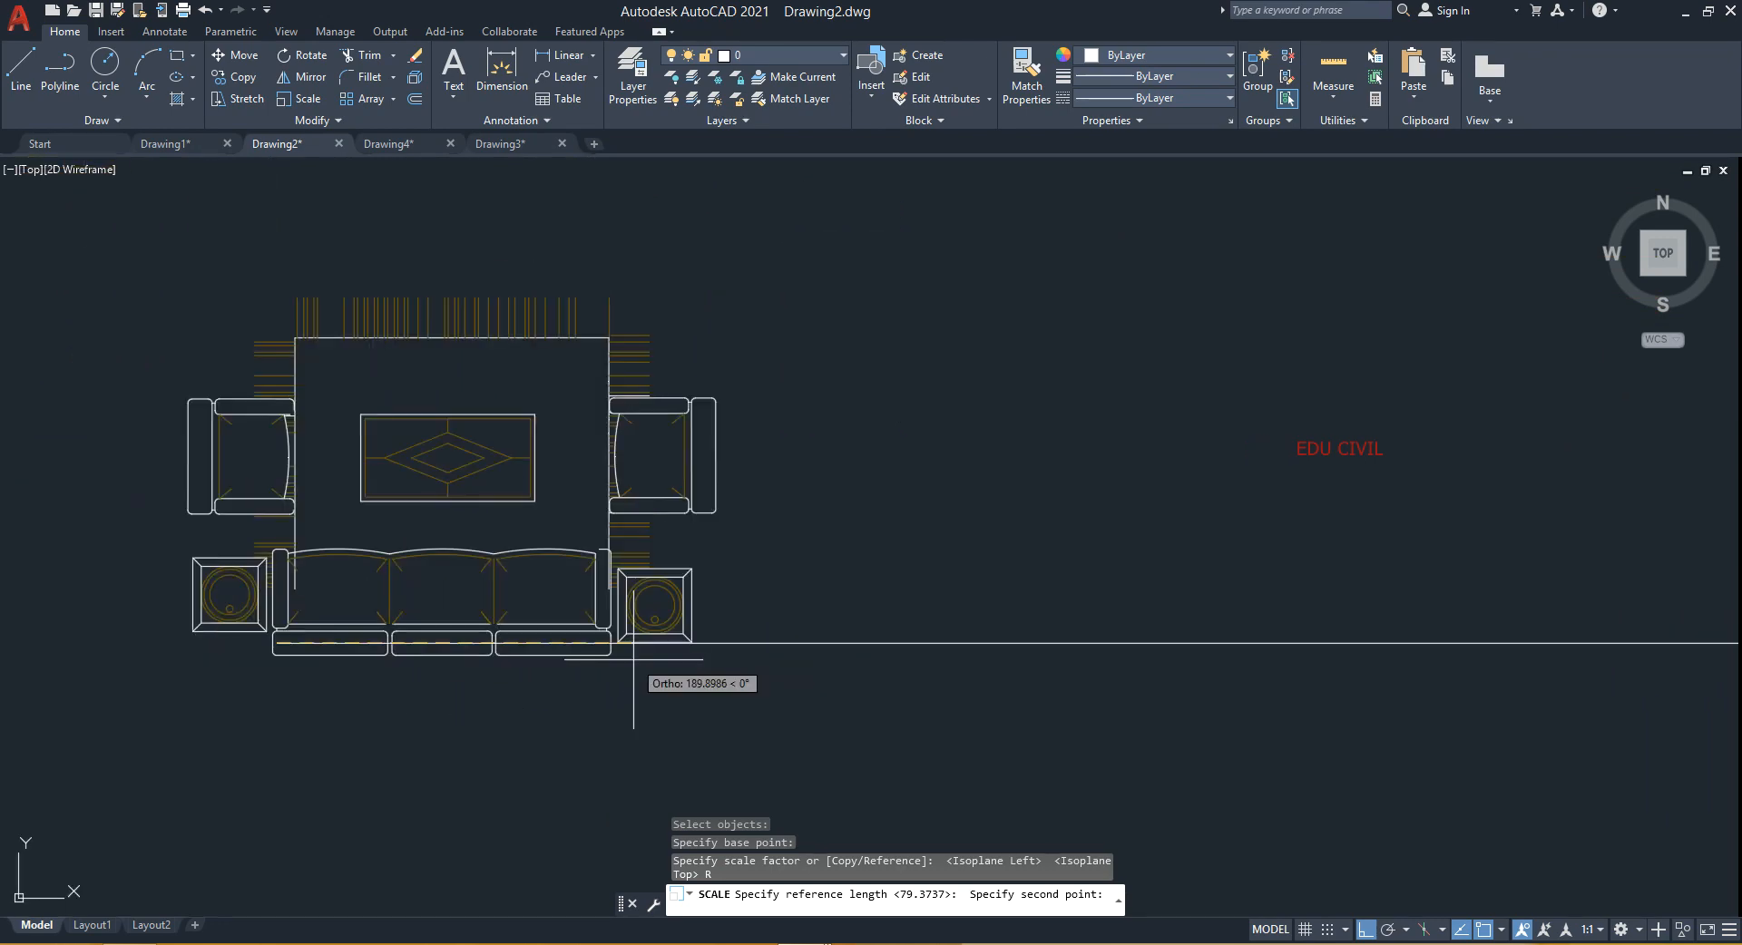
scroll(482, 651, up, 3)
scroll(482, 651, up, 2)
scroll(551, 651, down, 2)
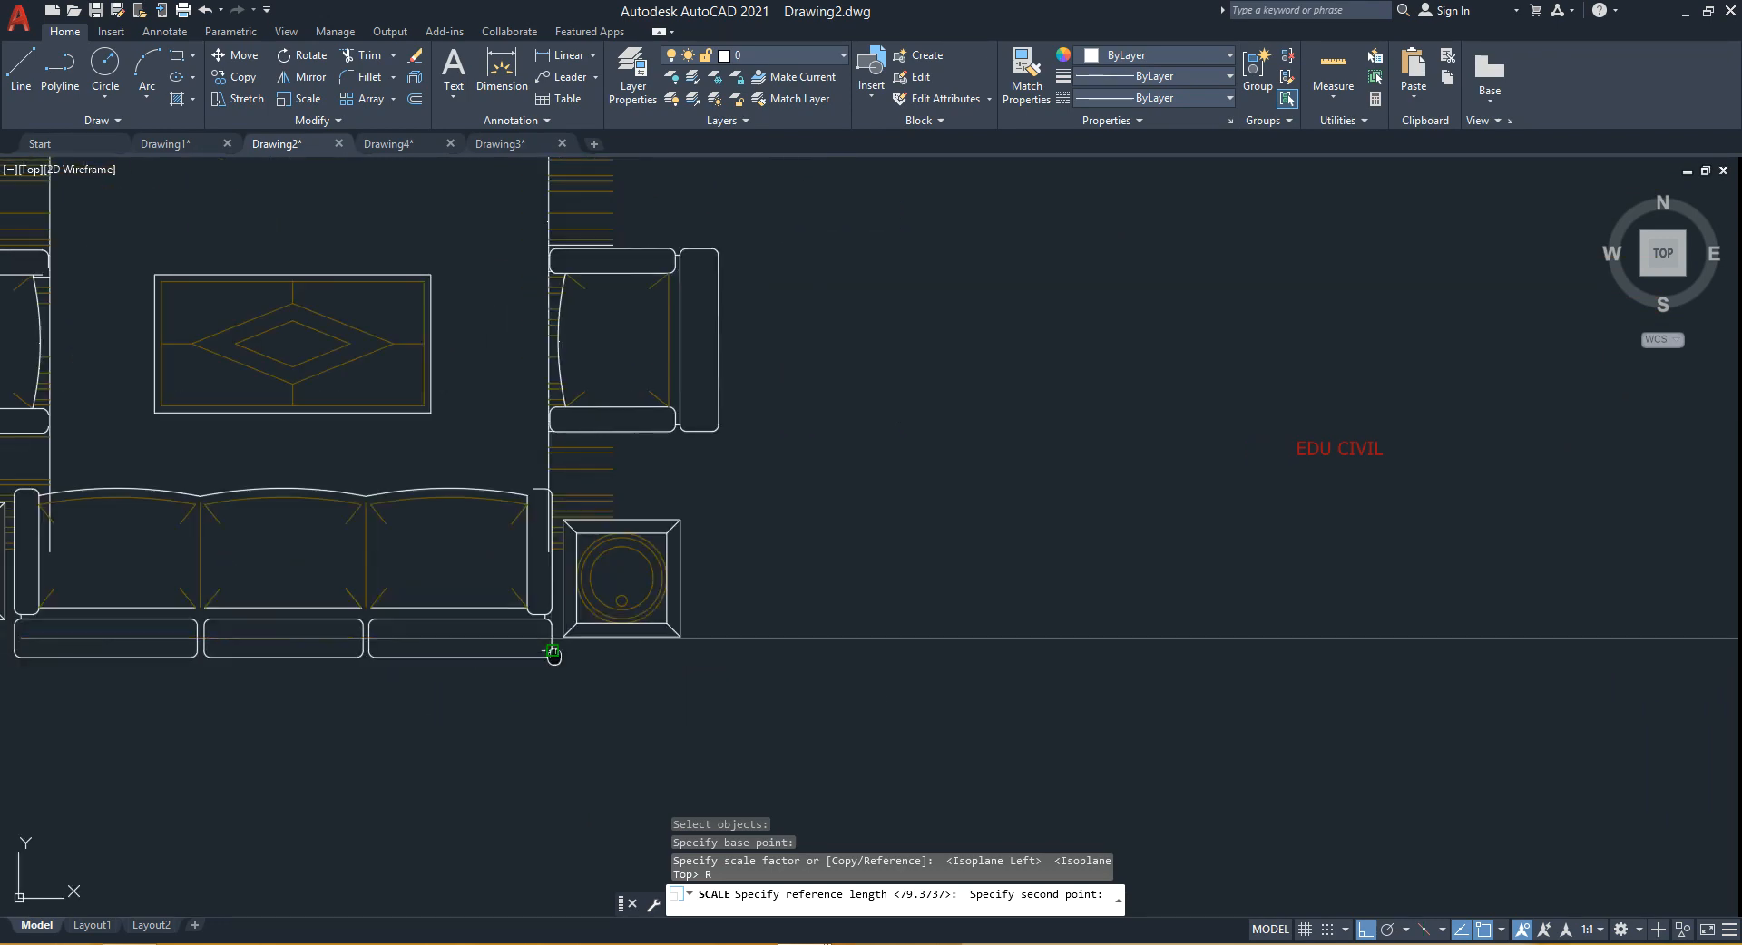
middle_drag(551, 652, 748, 655)
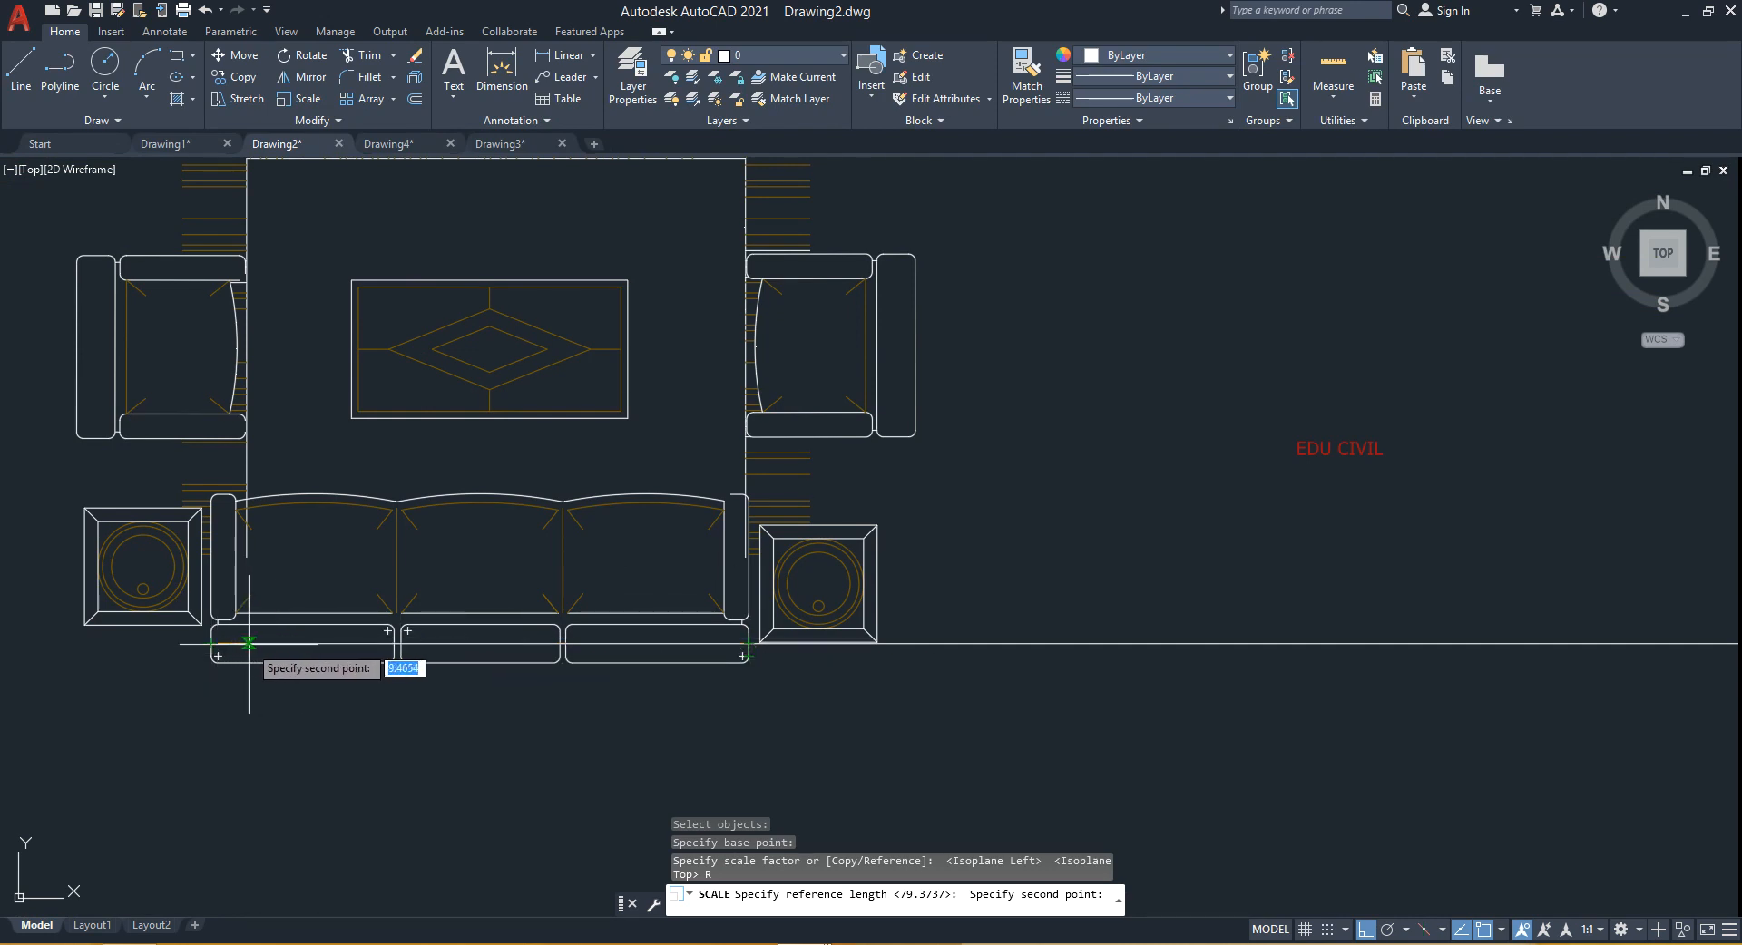
click(748, 644)
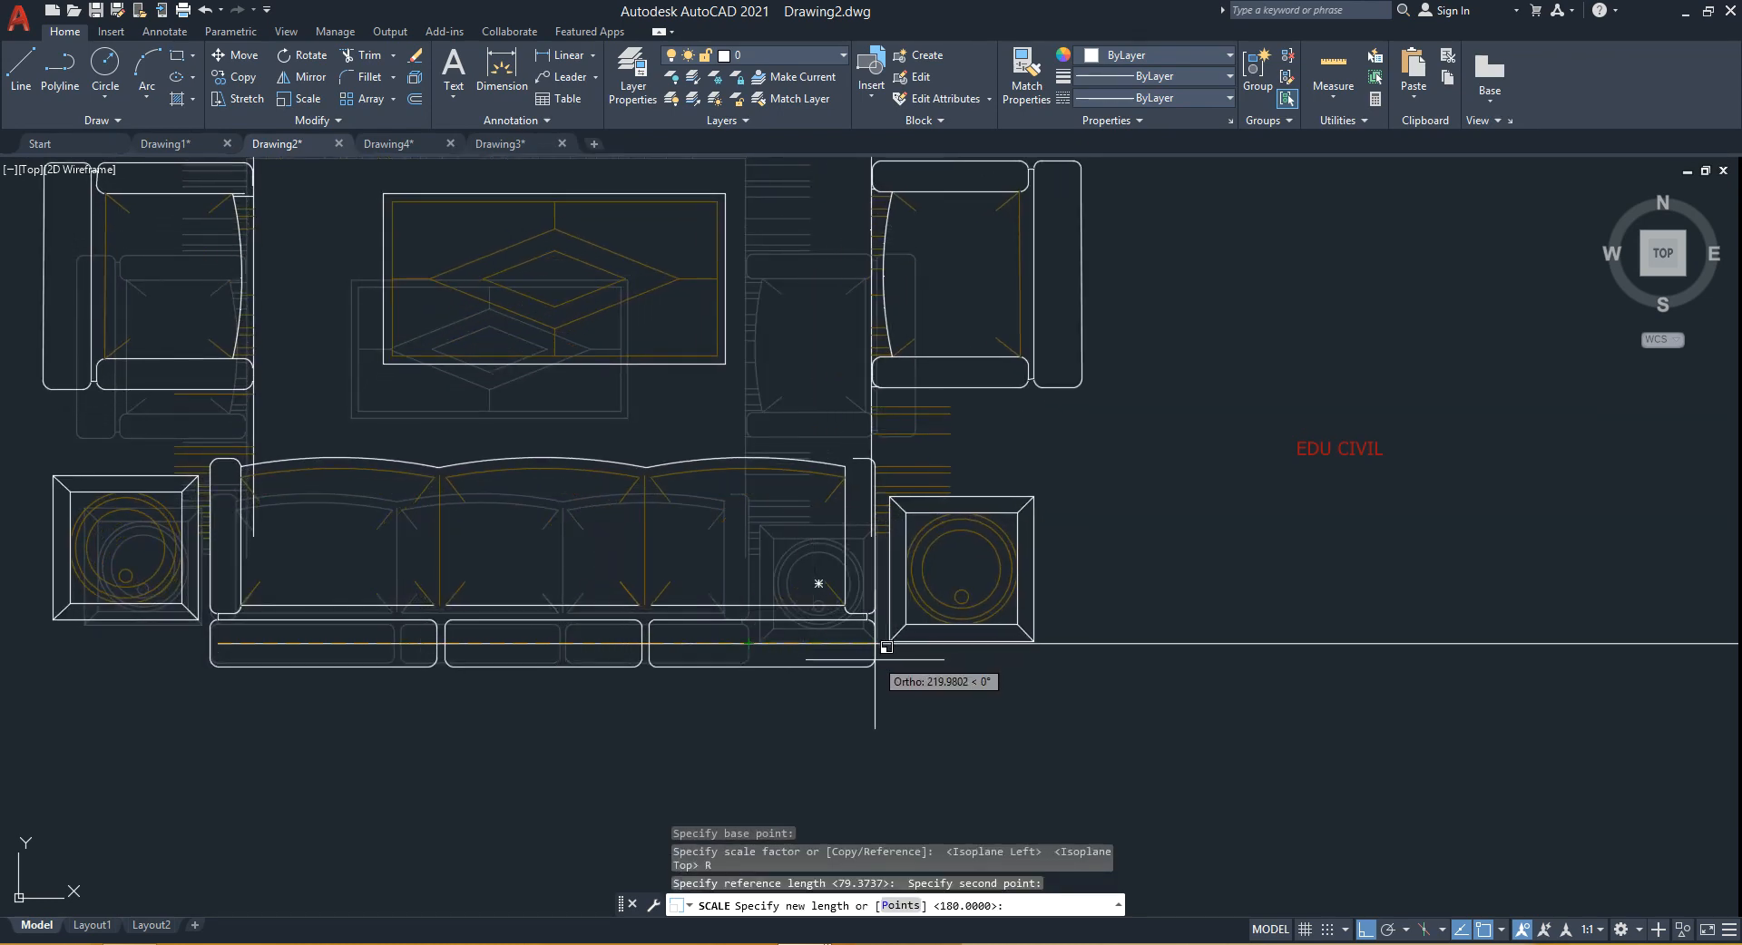
middle_drag(874, 660, 490, 630)
scroll(490, 631, down, 5)
middle_drag(803, 623, 463, 626)
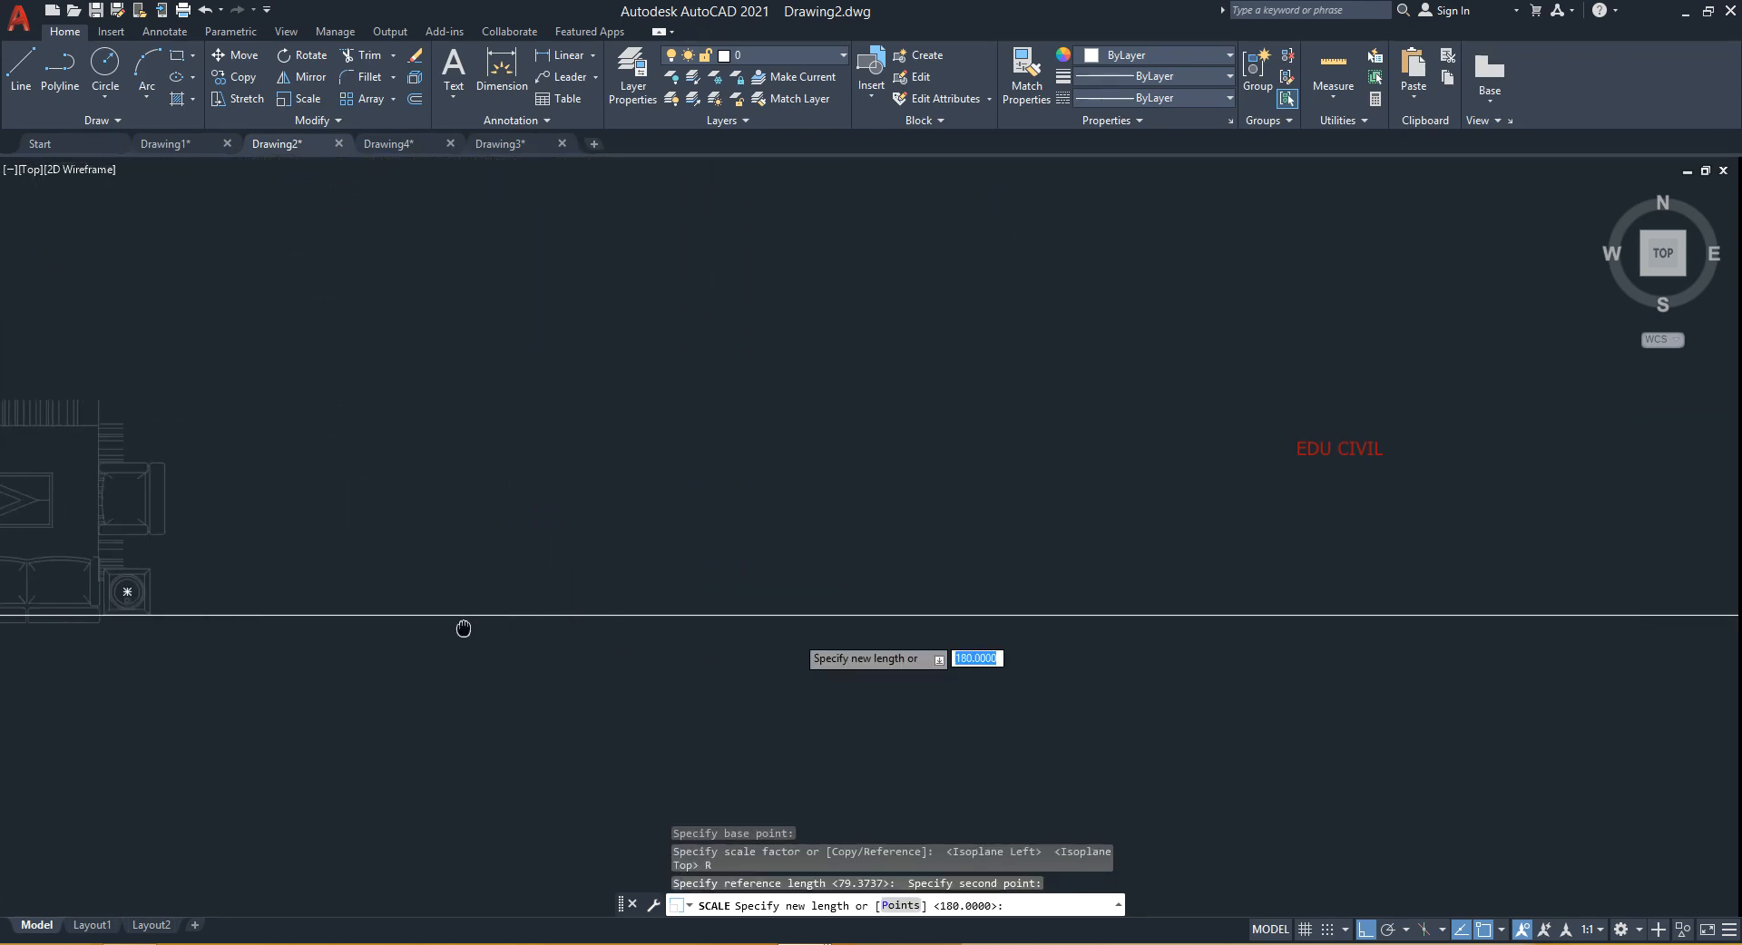
scroll(463, 626, down, 5)
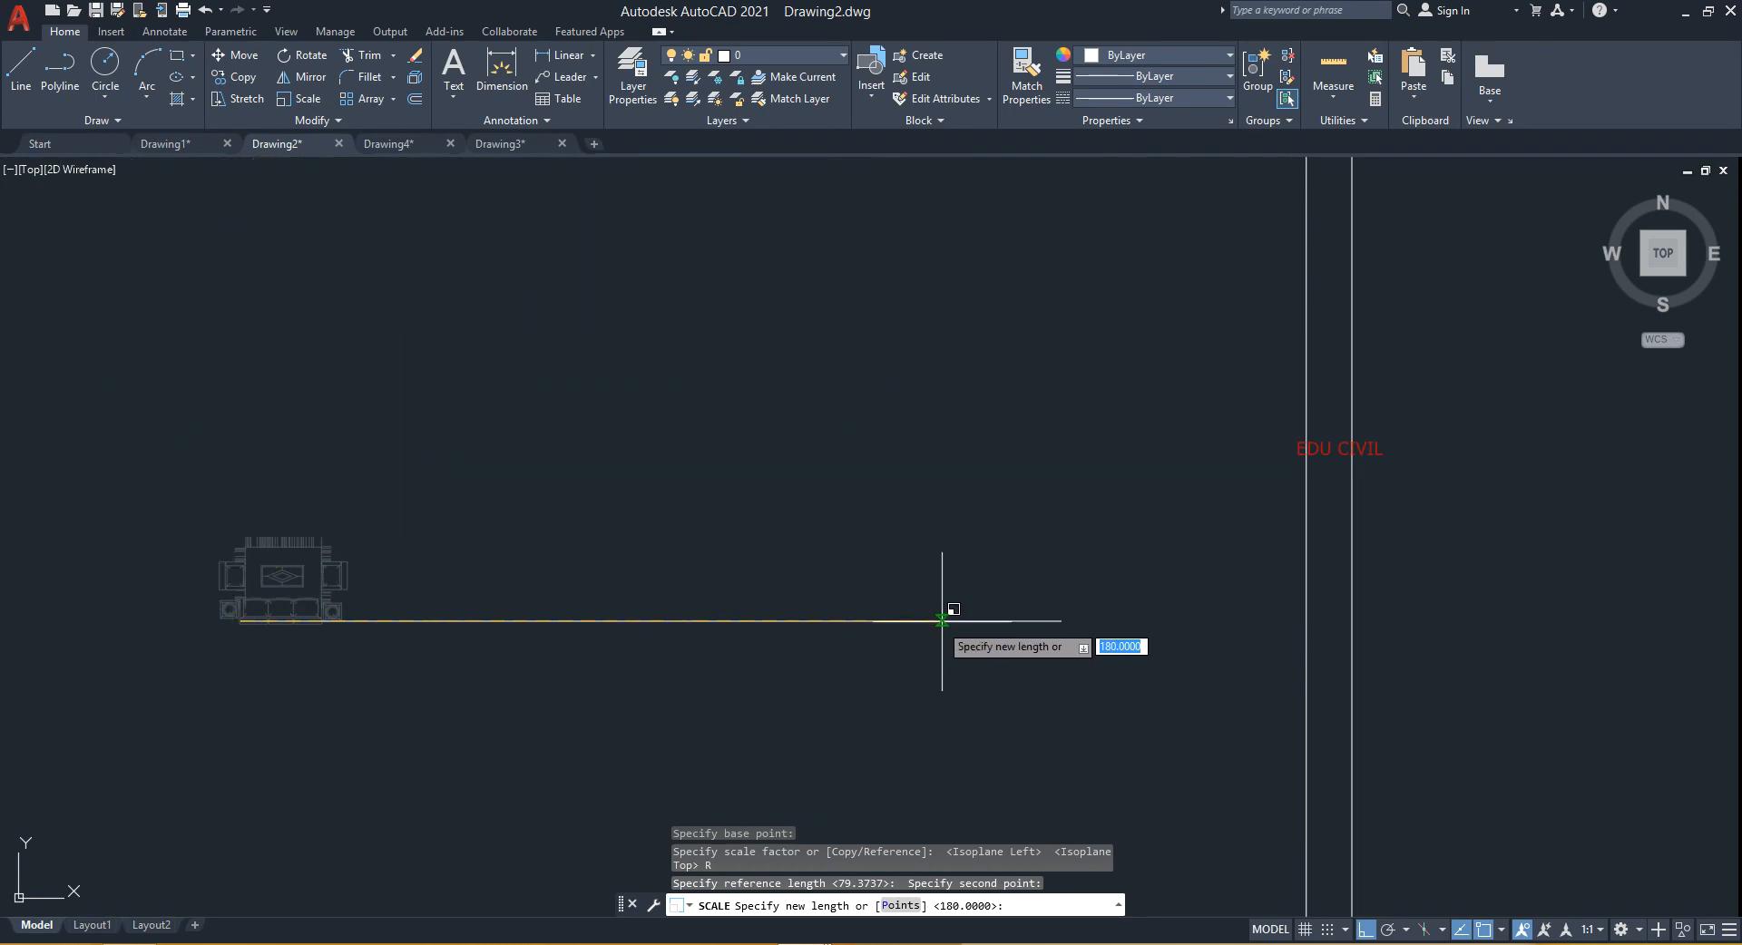
click(1061, 620)
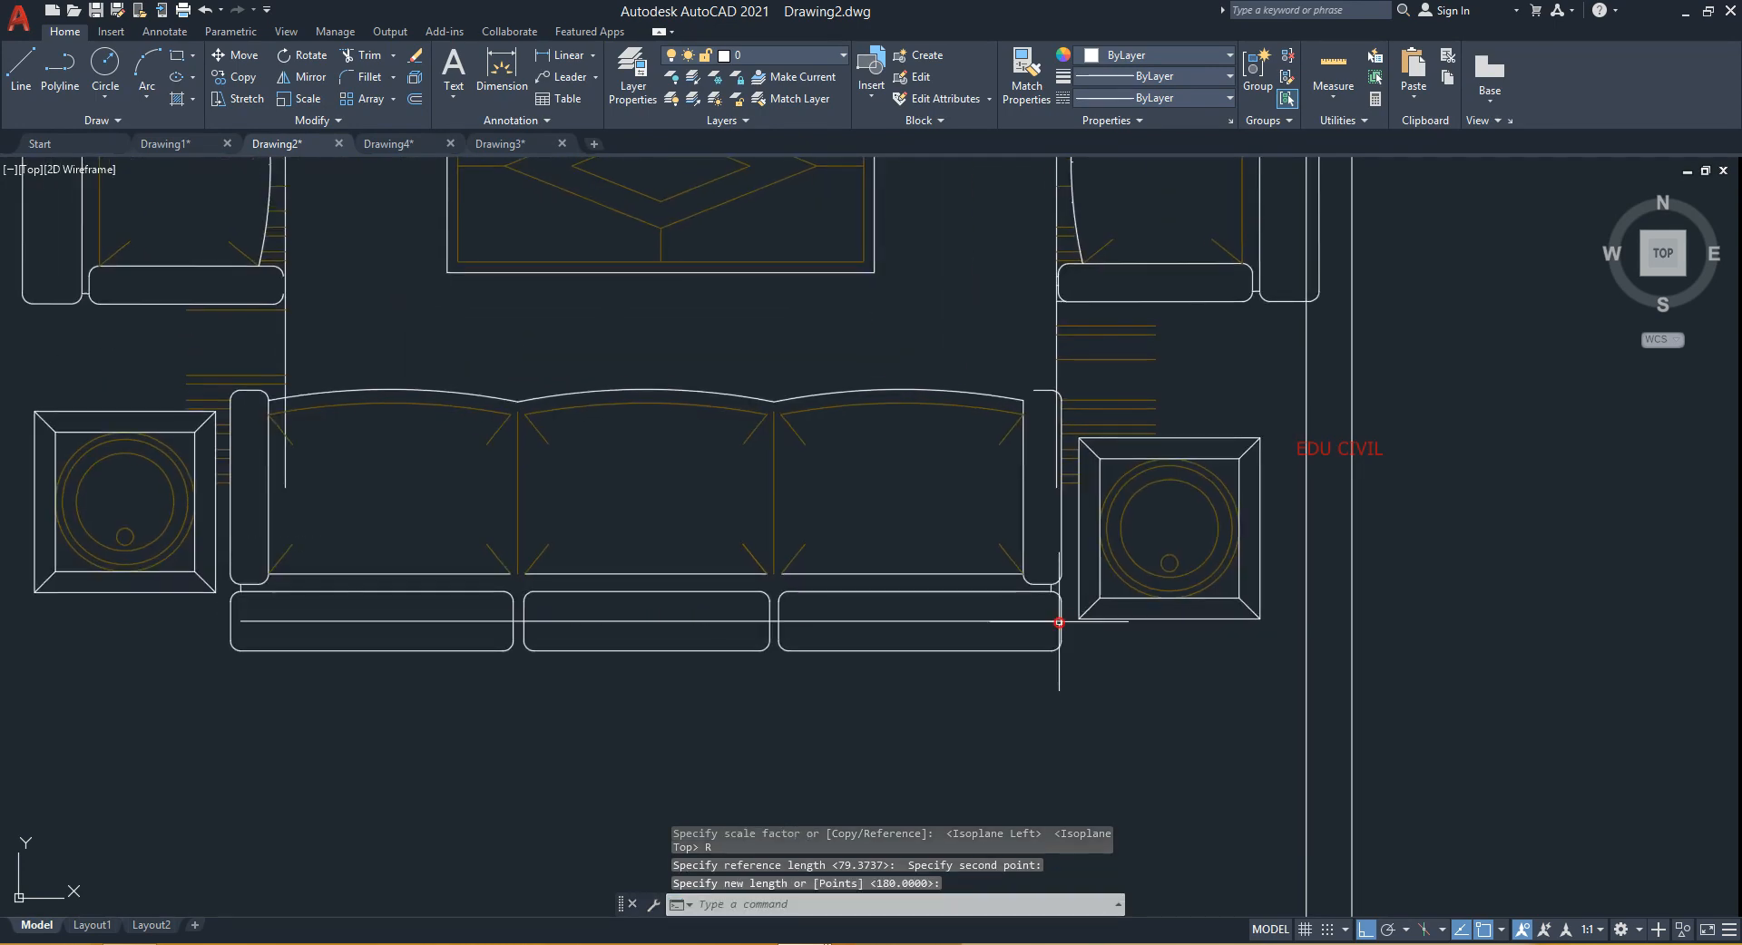
- Erase the horizontal reference line running through the sofa's seat cushions
scroll(798, 661, down, 4)
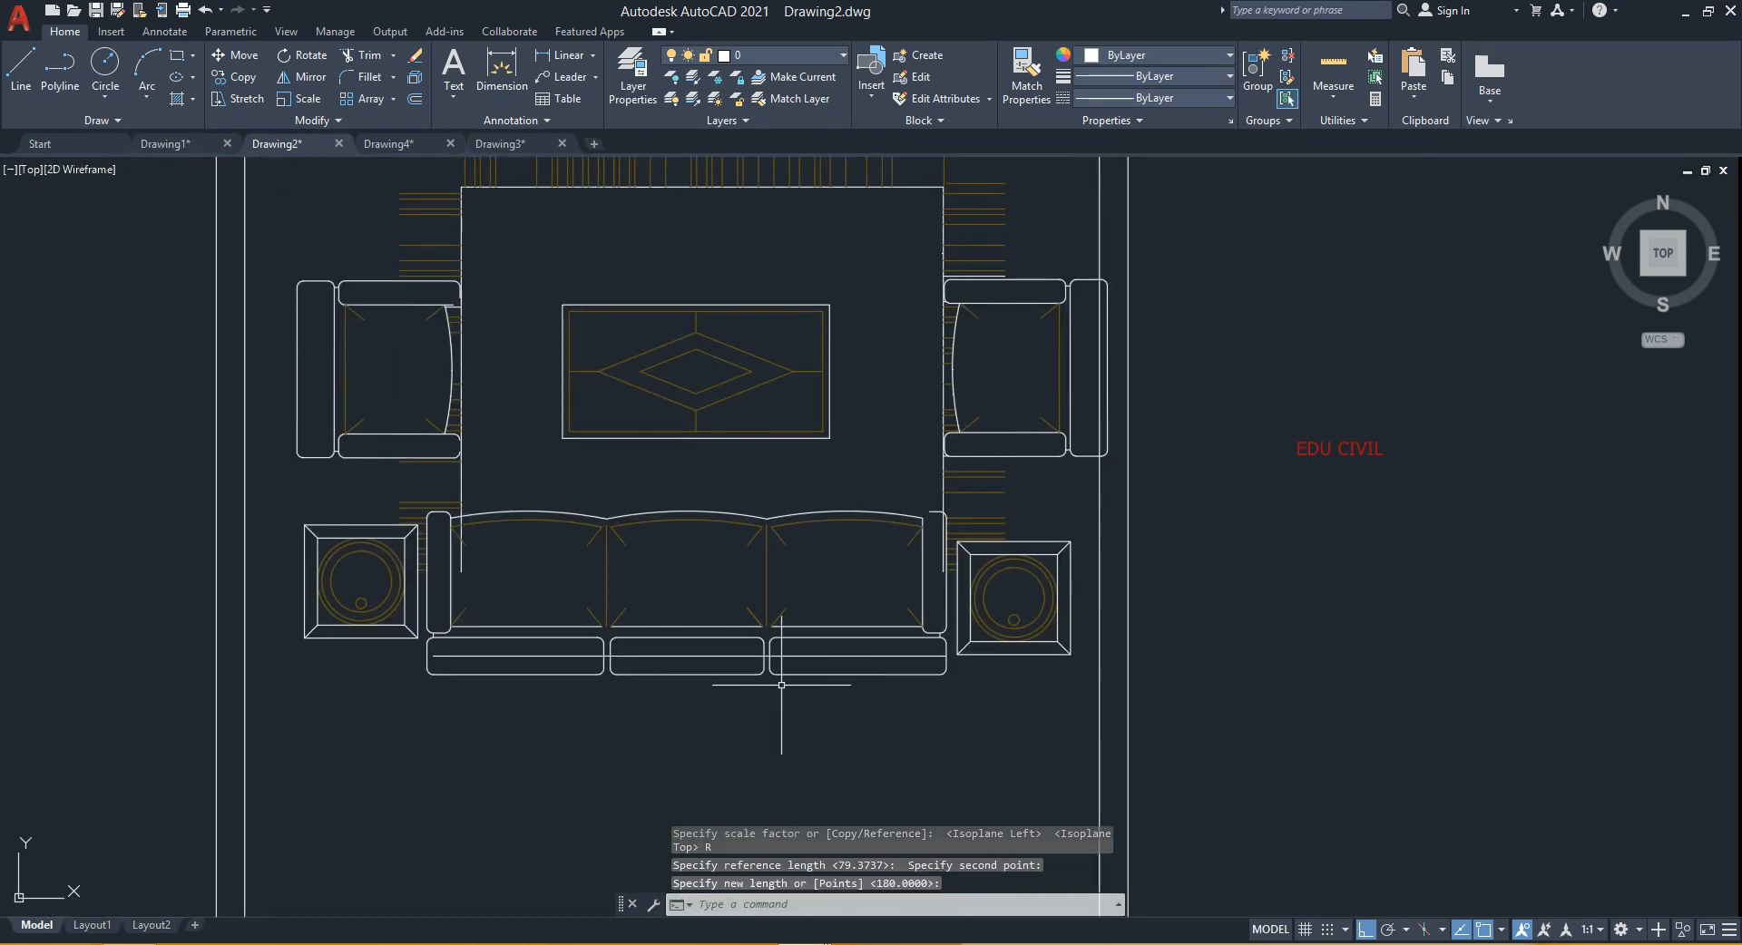
mouse_move(803, 650)
middle_down()
mouse_move(762, 731)
mouse_move(748, 656)
mouse_move(774, 619)
middle_up()
scroll(747, 669, down, 2)
scroll(561, 685, up, 4)
scroll(643, 667, down, 2)
middle_drag(643, 666, 622, 758)
scroll(623, 758, down, 2)
scroll(622, 700, up, 5)
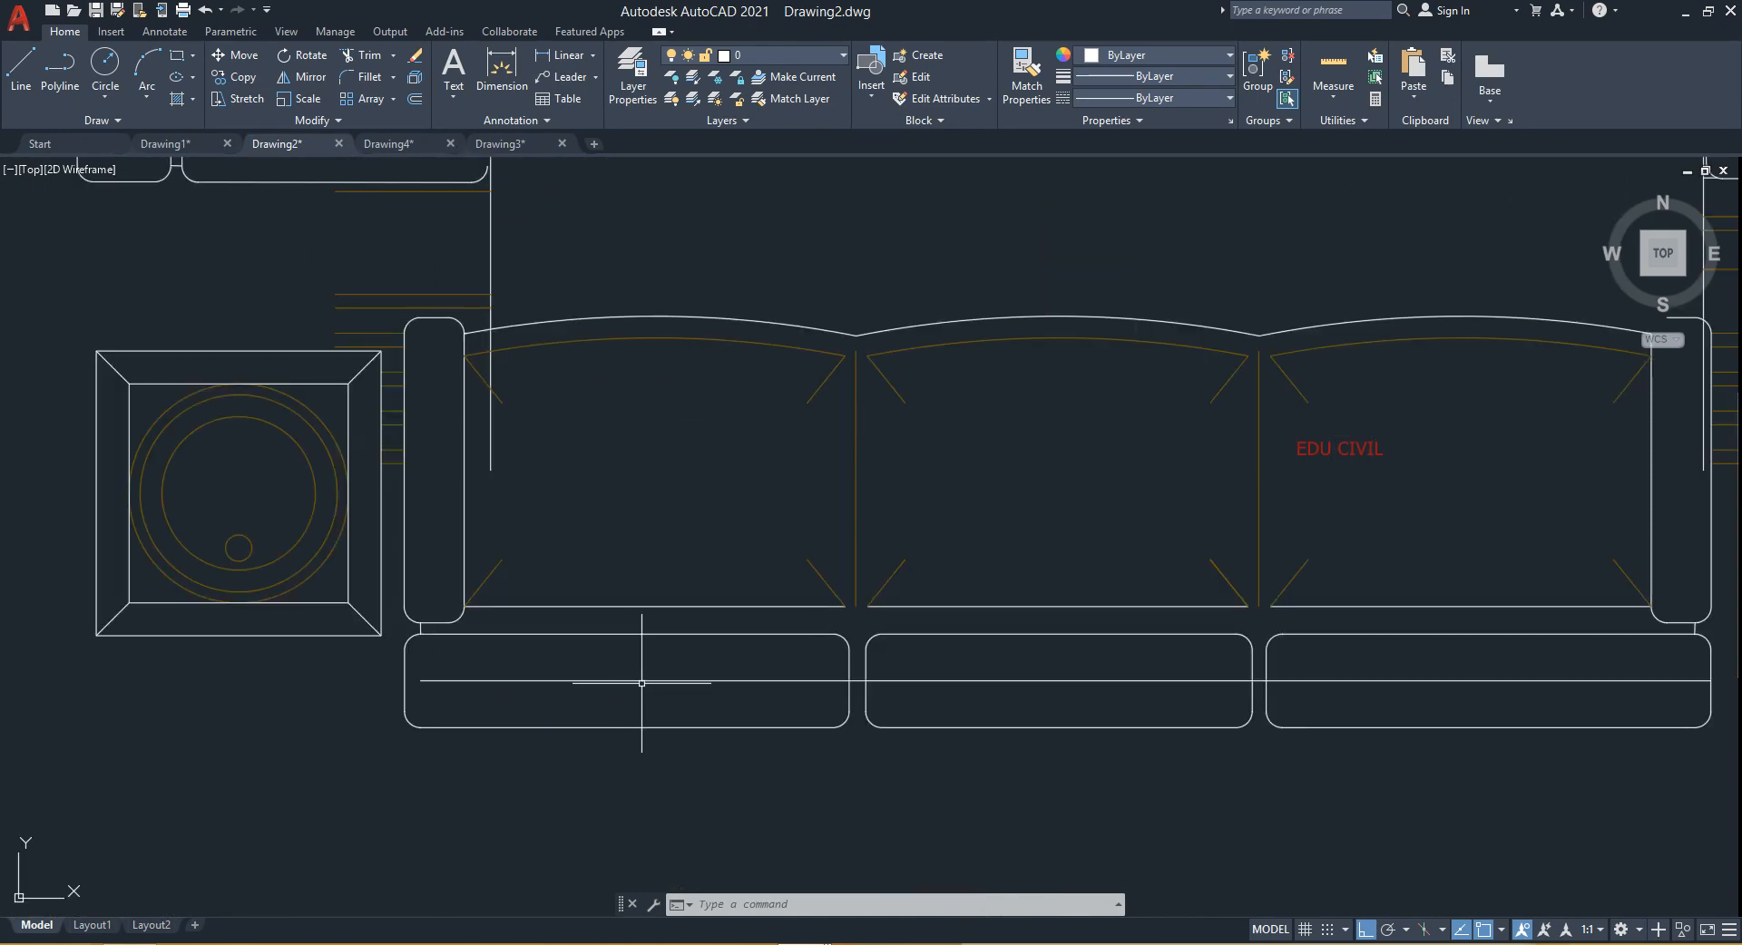
click(642, 681)
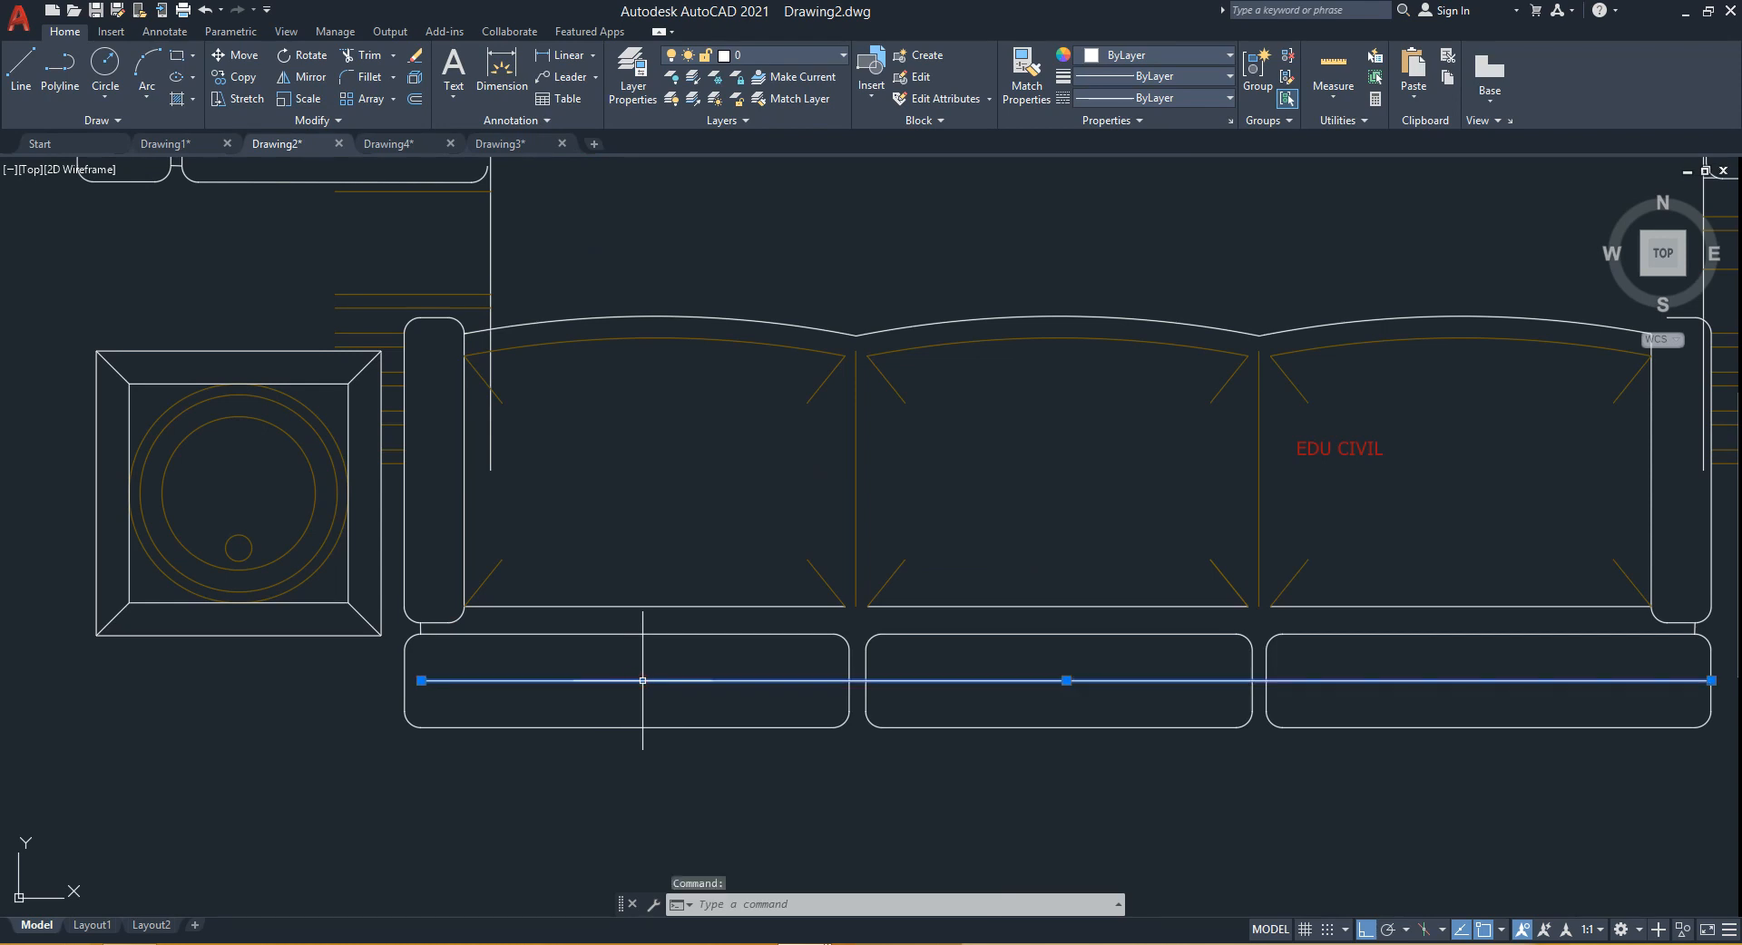
key(Delete)
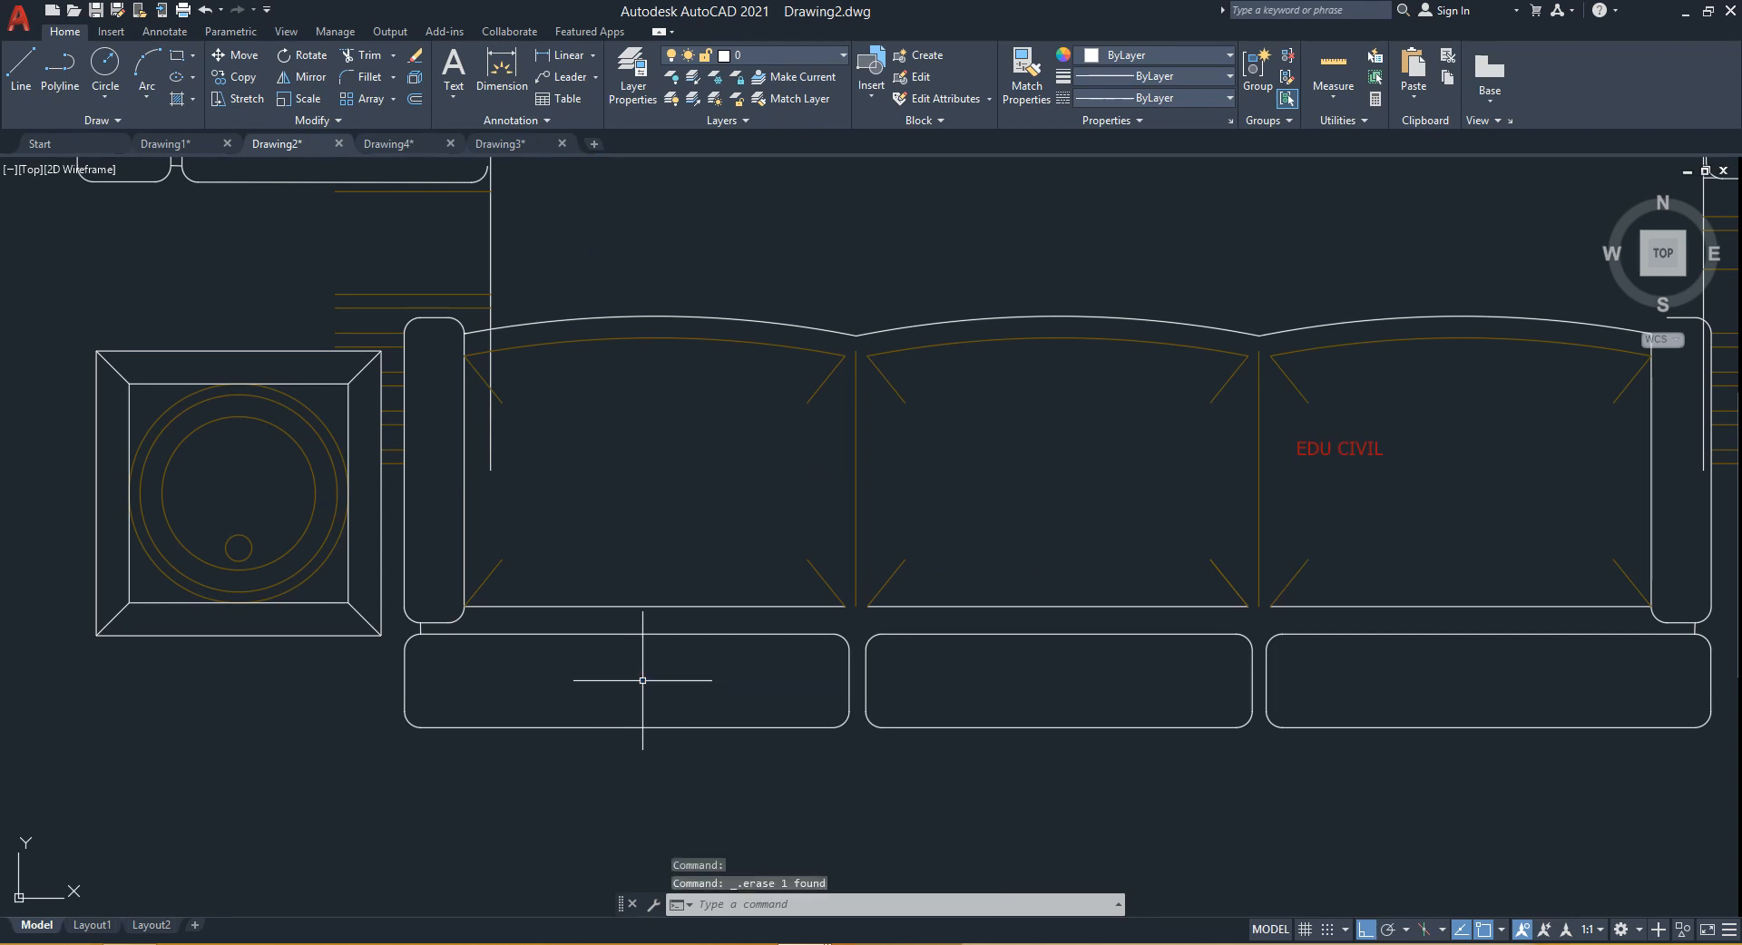
- Undo the line erasure and the reference scaling of the furniture block
scroll(642, 681, down, 6)
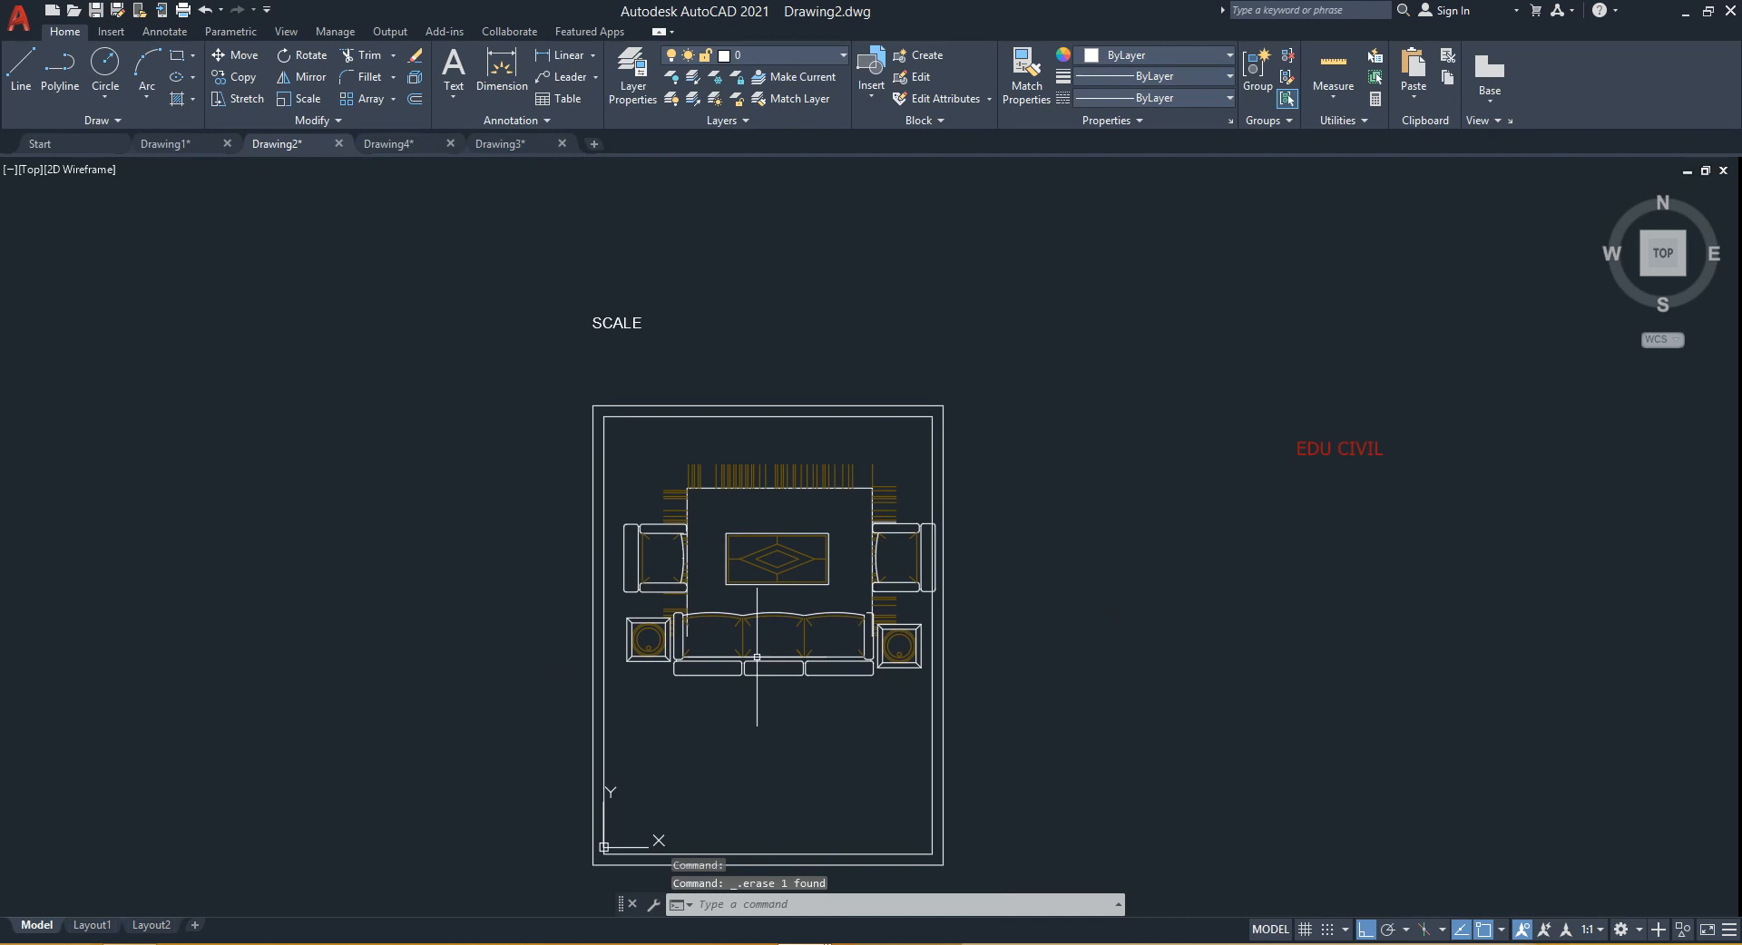
middle_drag(764, 697, 764, 602)
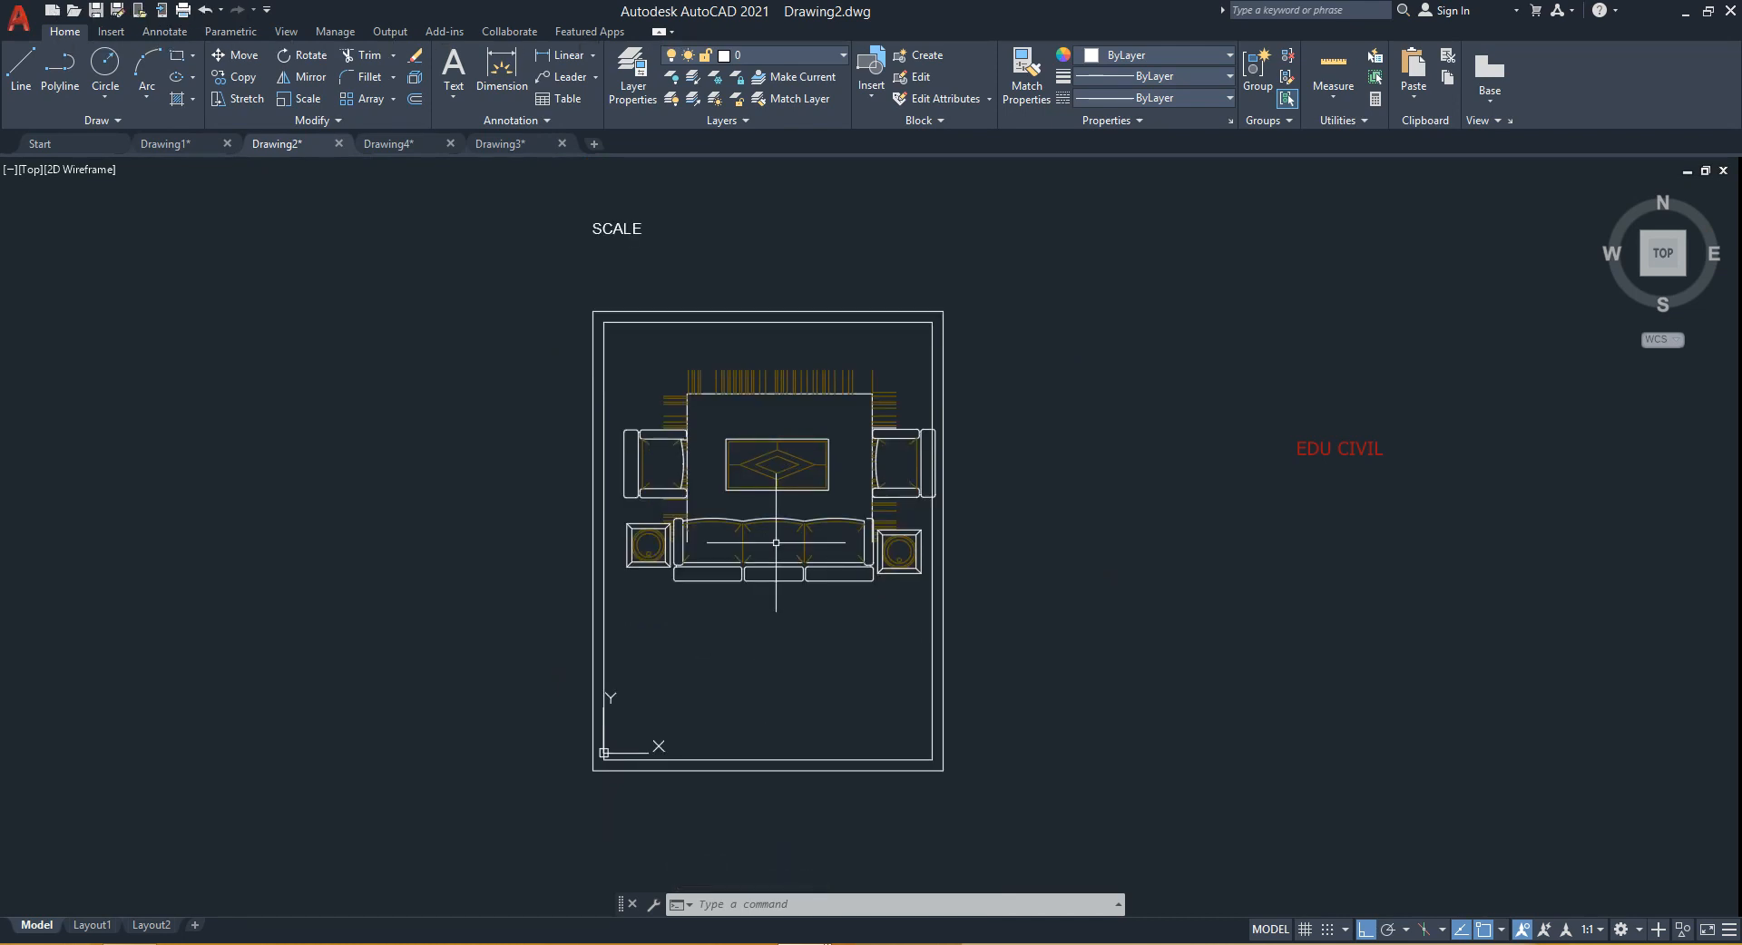
key(Escape)
key(ctrl+z)
key(ctrl+z)
key(ctrl+z)
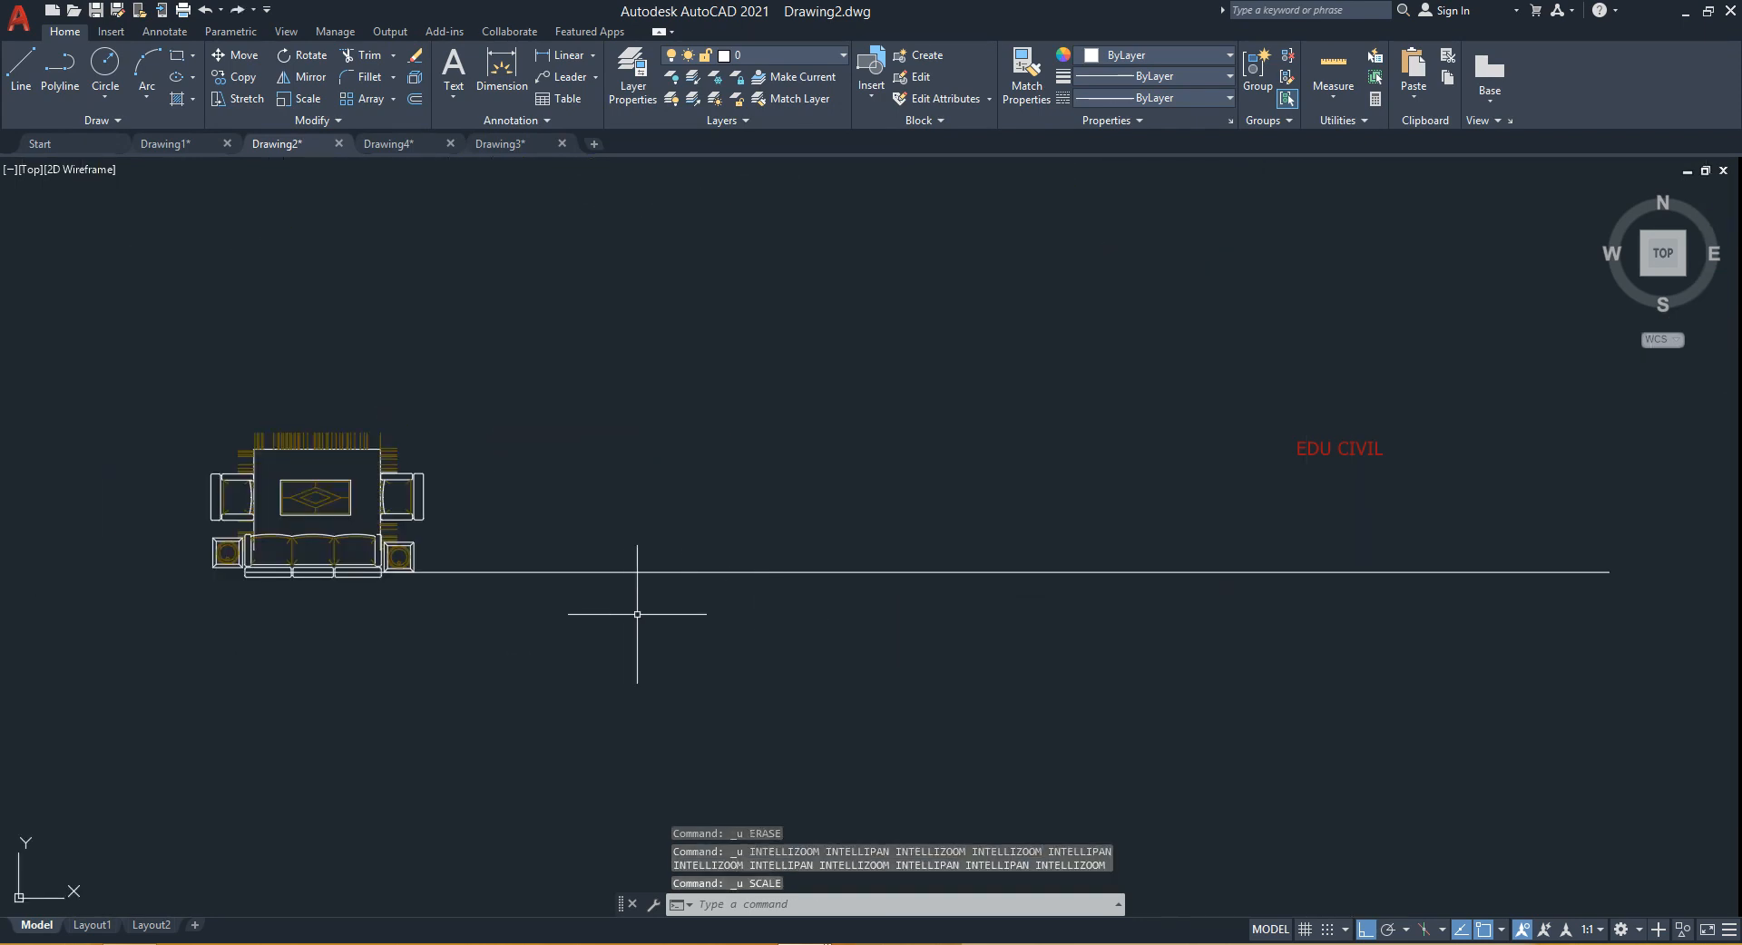
- Select and erase the horizontal 1800 reference line beside the furniture block
click(689, 545)
click(641, 634)
key(Delete)
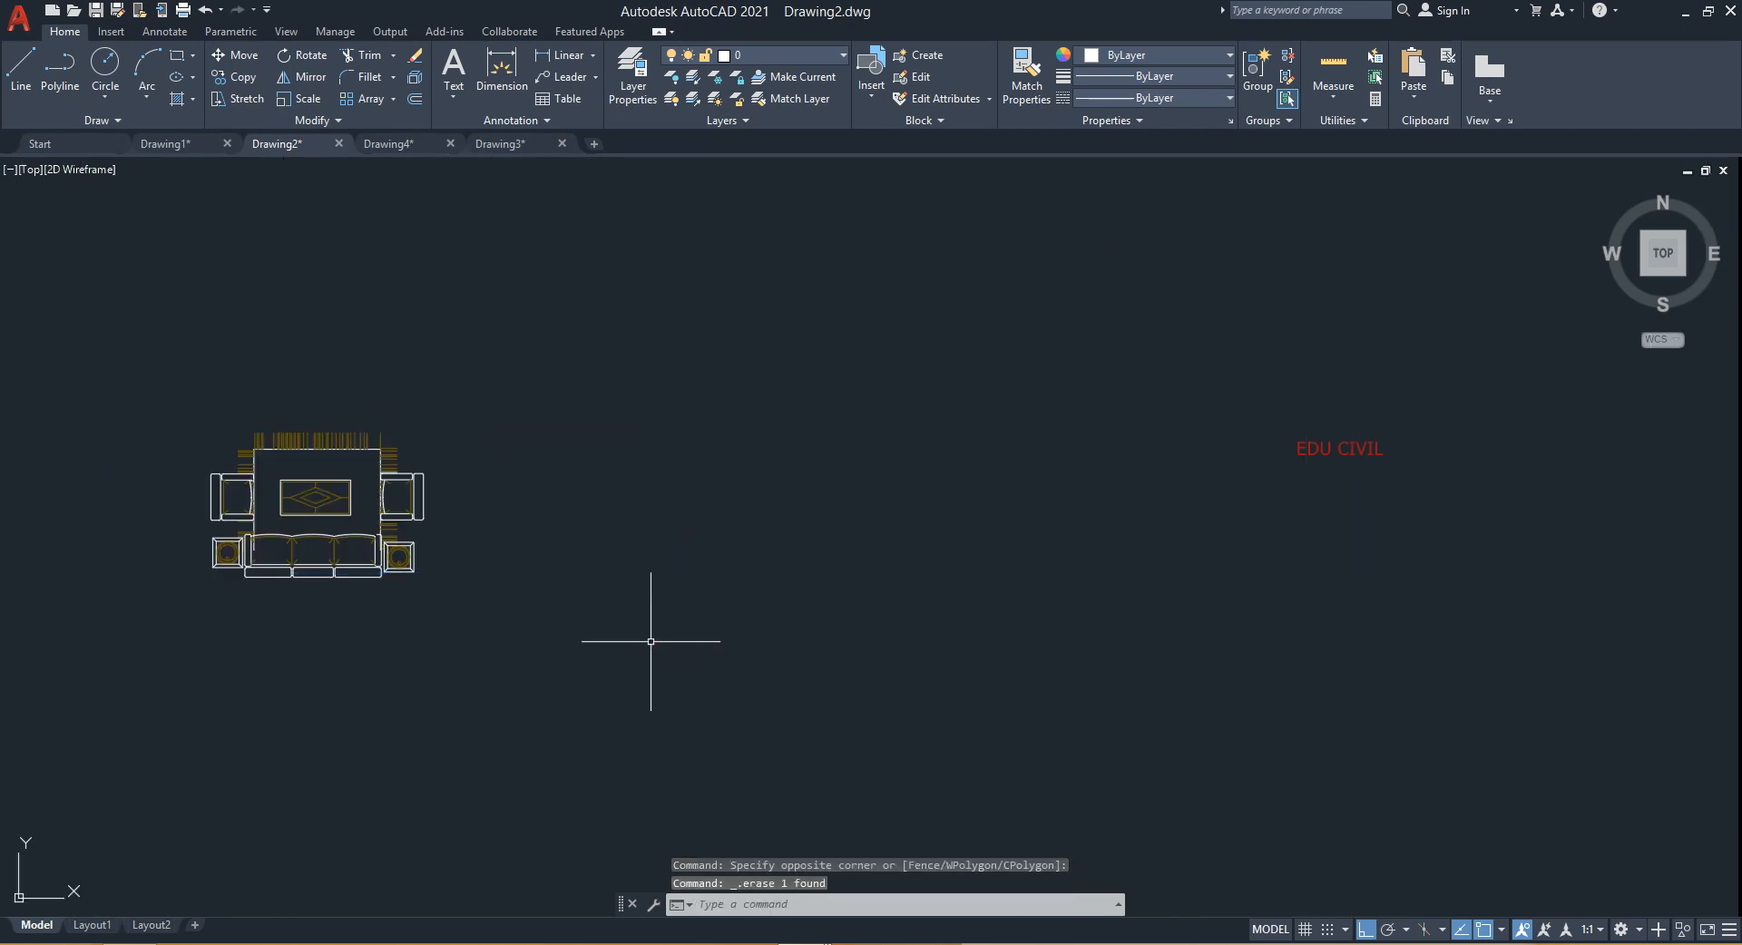
- Scale a copy of the furniture block by a factor of 10 about the sofa's lower-left corner
scroll(557, 600, down, 3)
middle_drag(556, 600, 692, 502)
scroll(599, 499, up, 5)
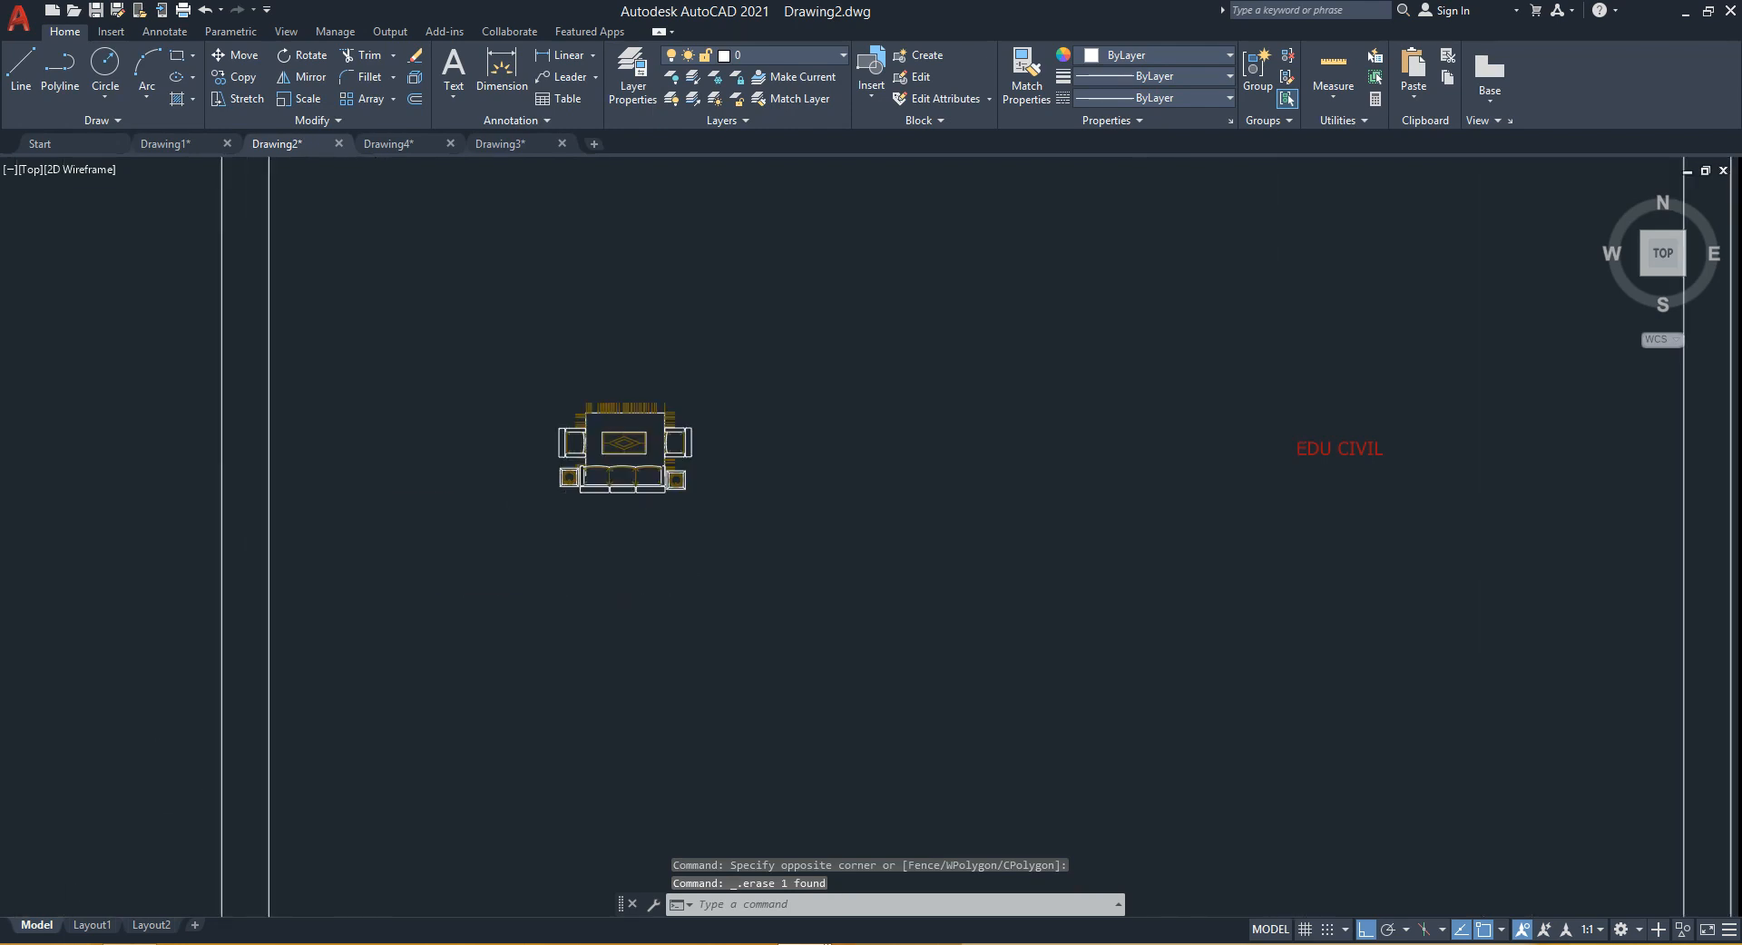
click(781, 279)
click(483, 537)
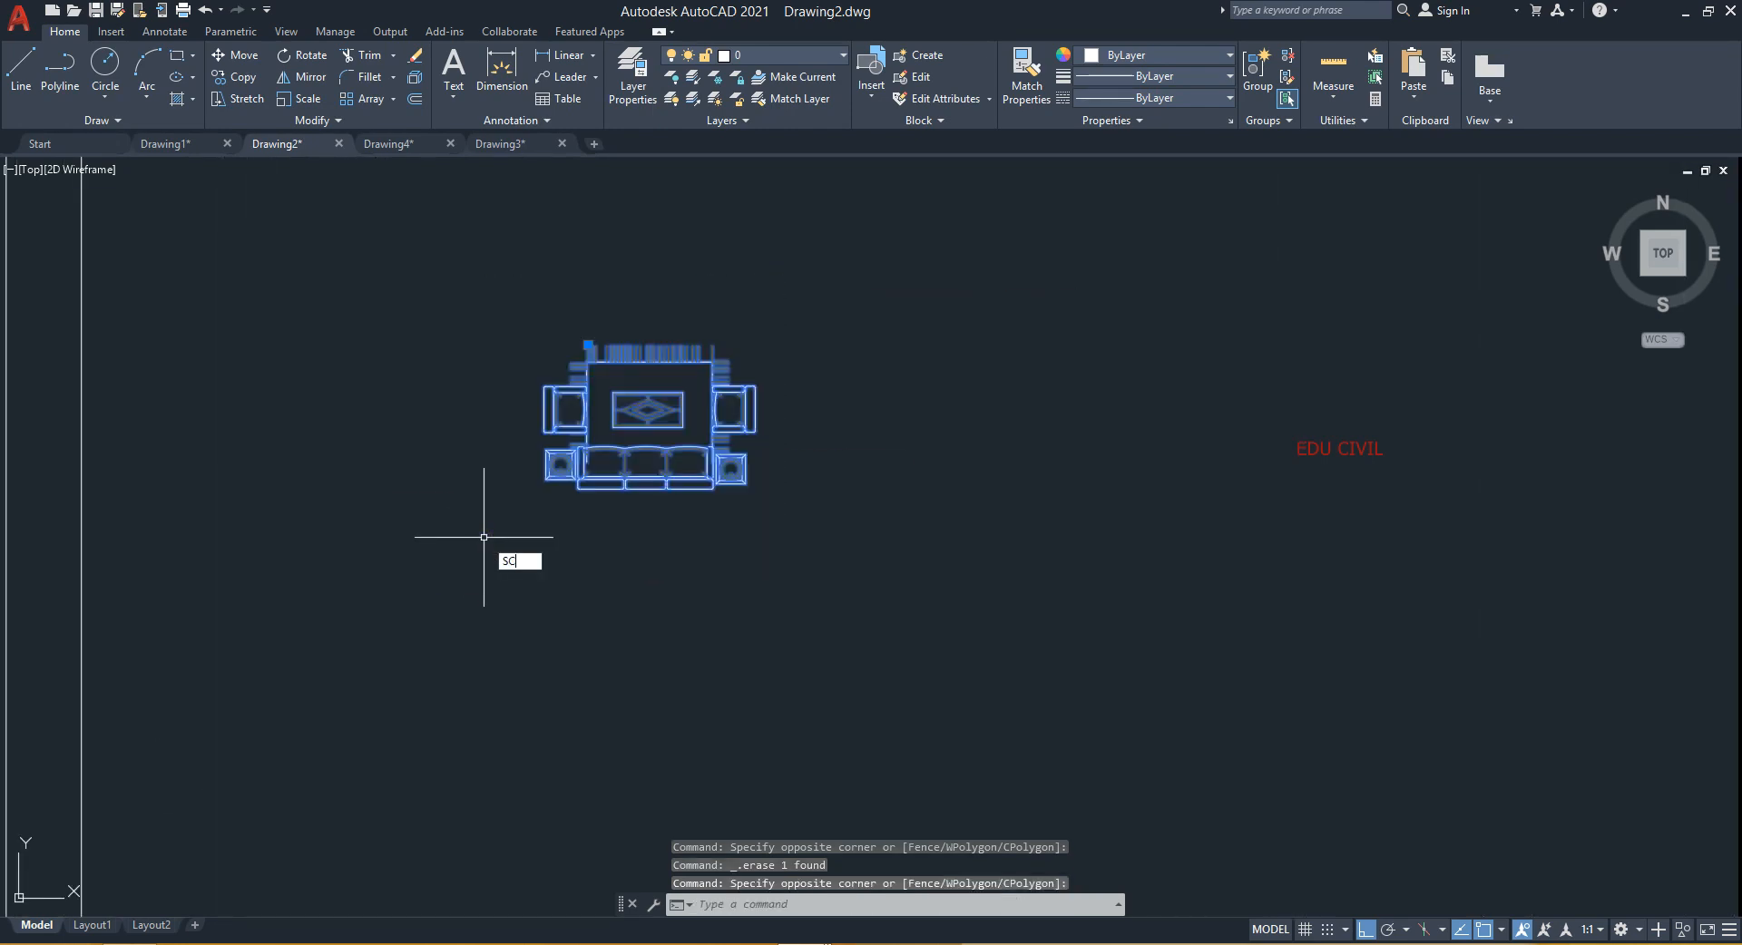
key(Return)
scroll(578, 490, up, 6)
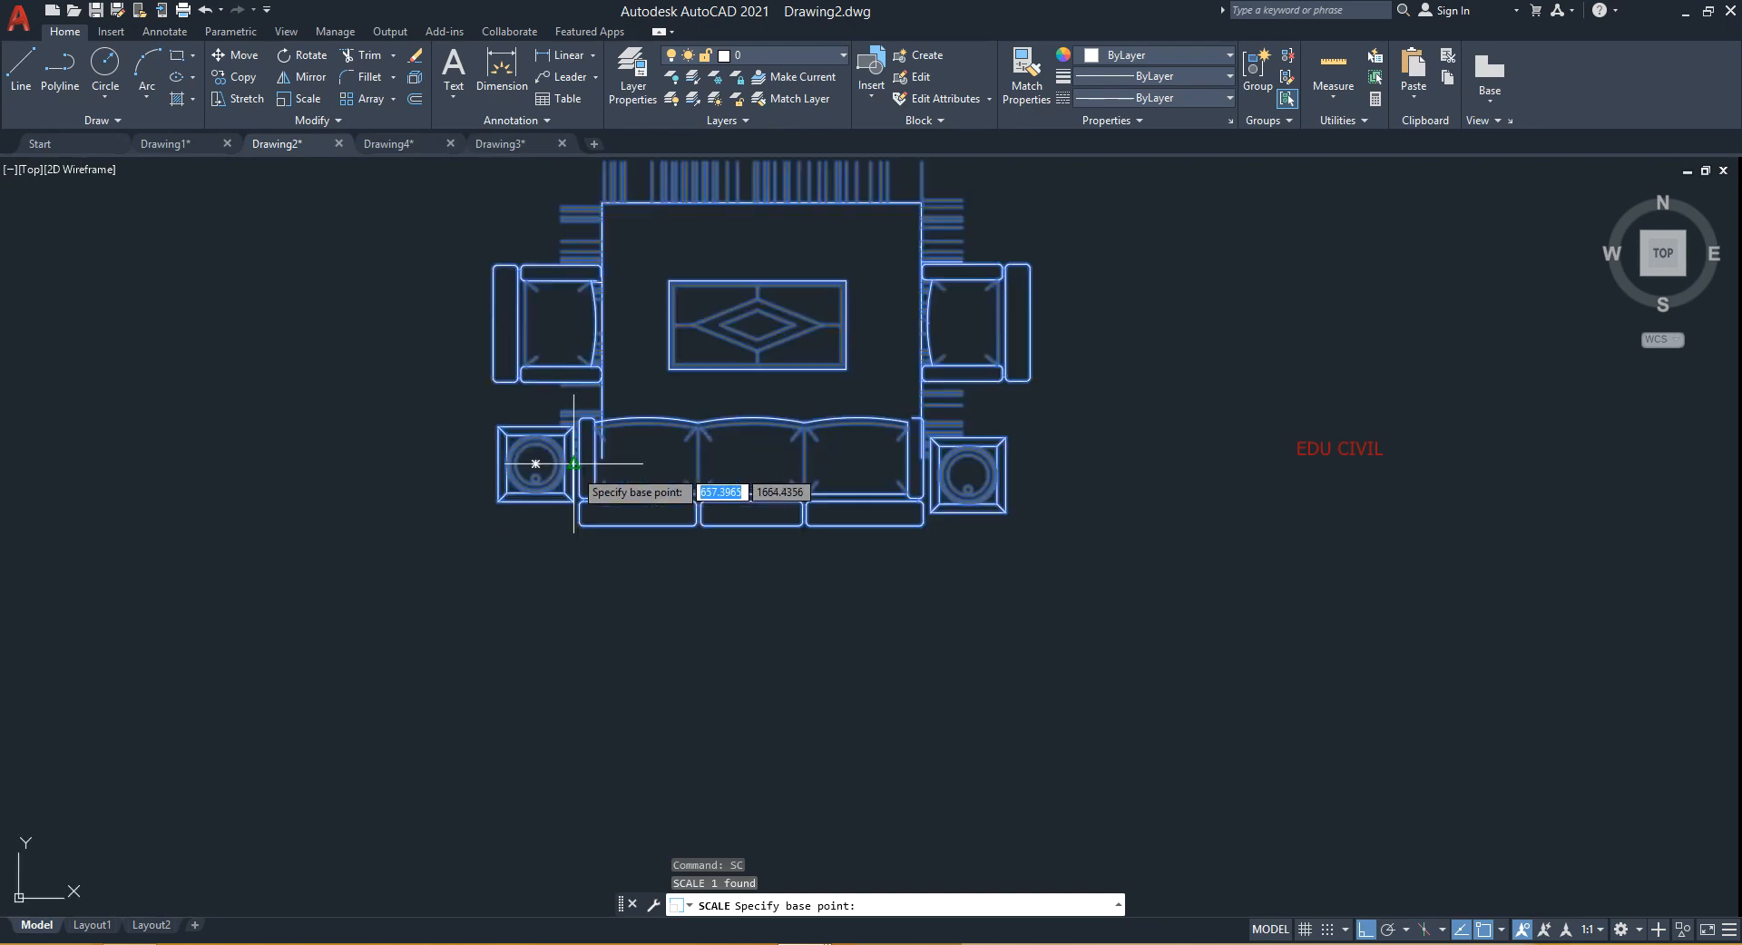
click(578, 539)
scroll(584, 526, down, 5)
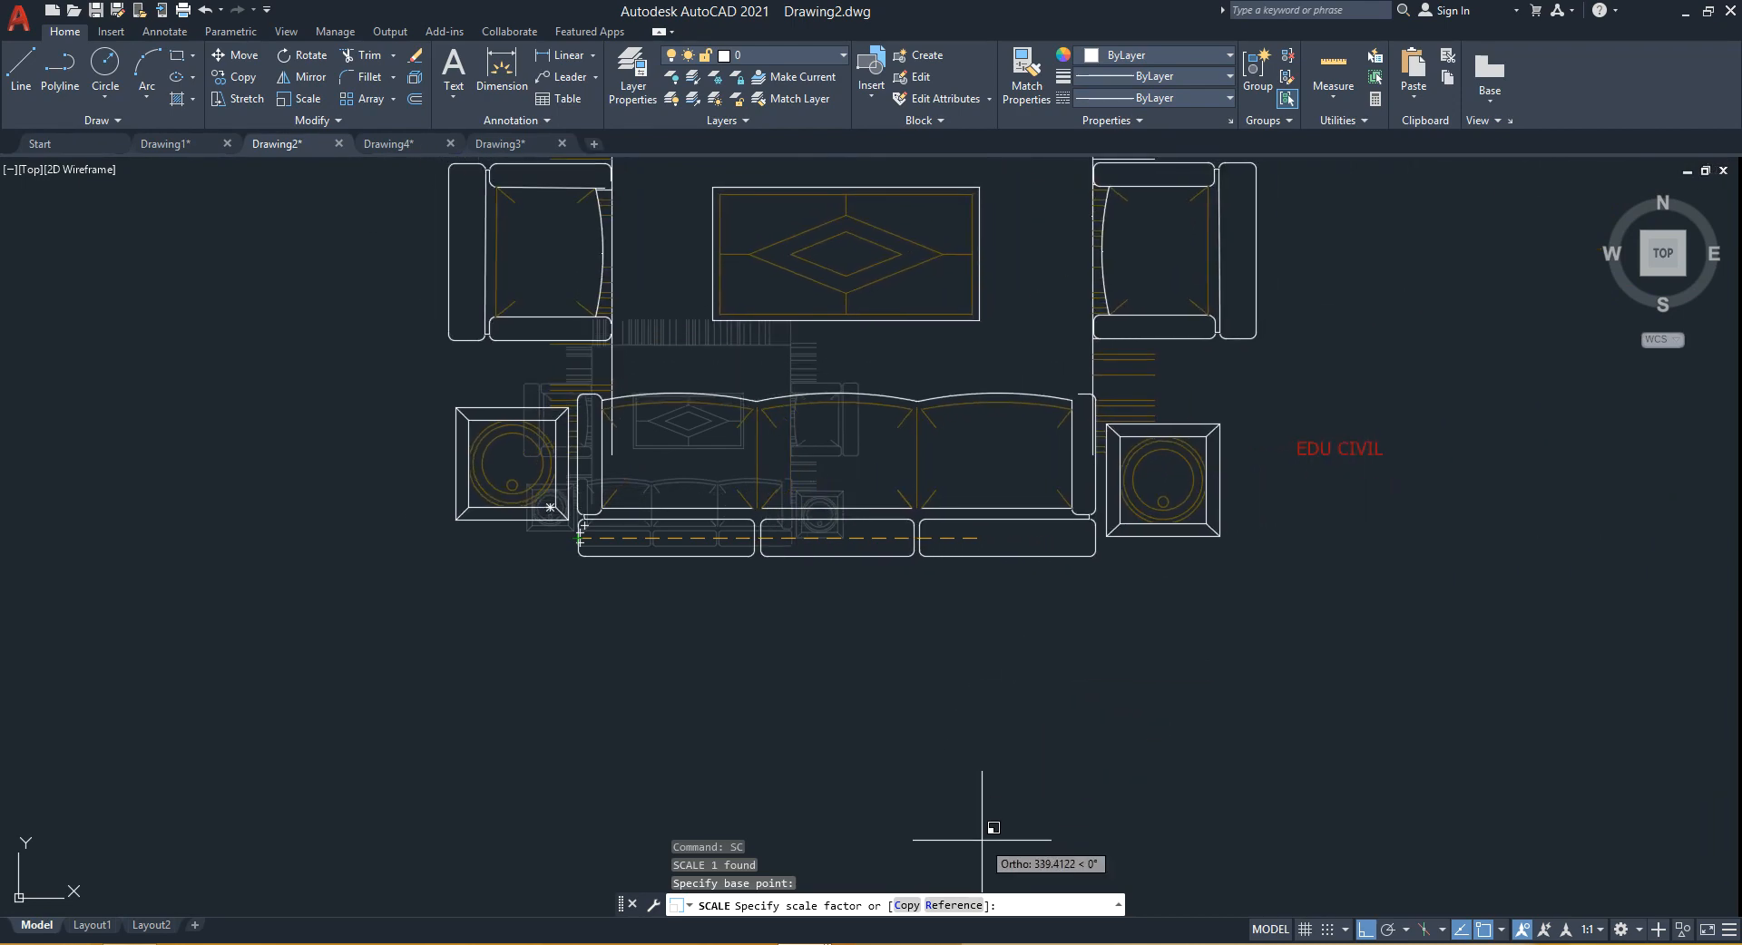
key(F5)
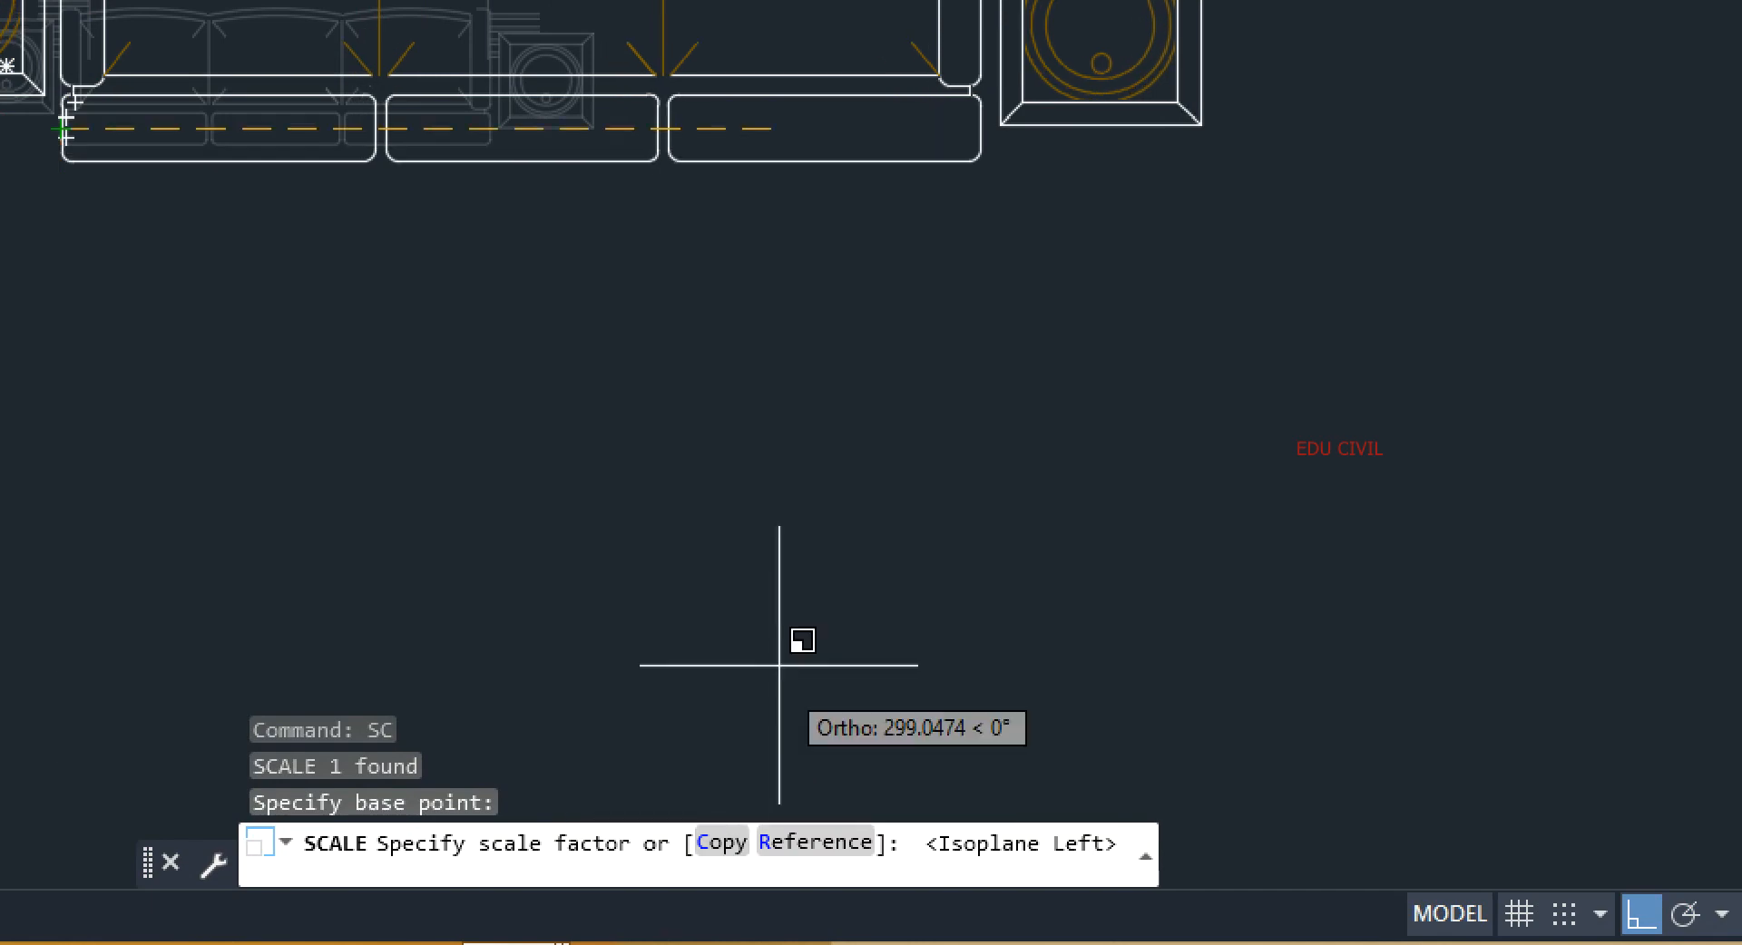
key(F5)
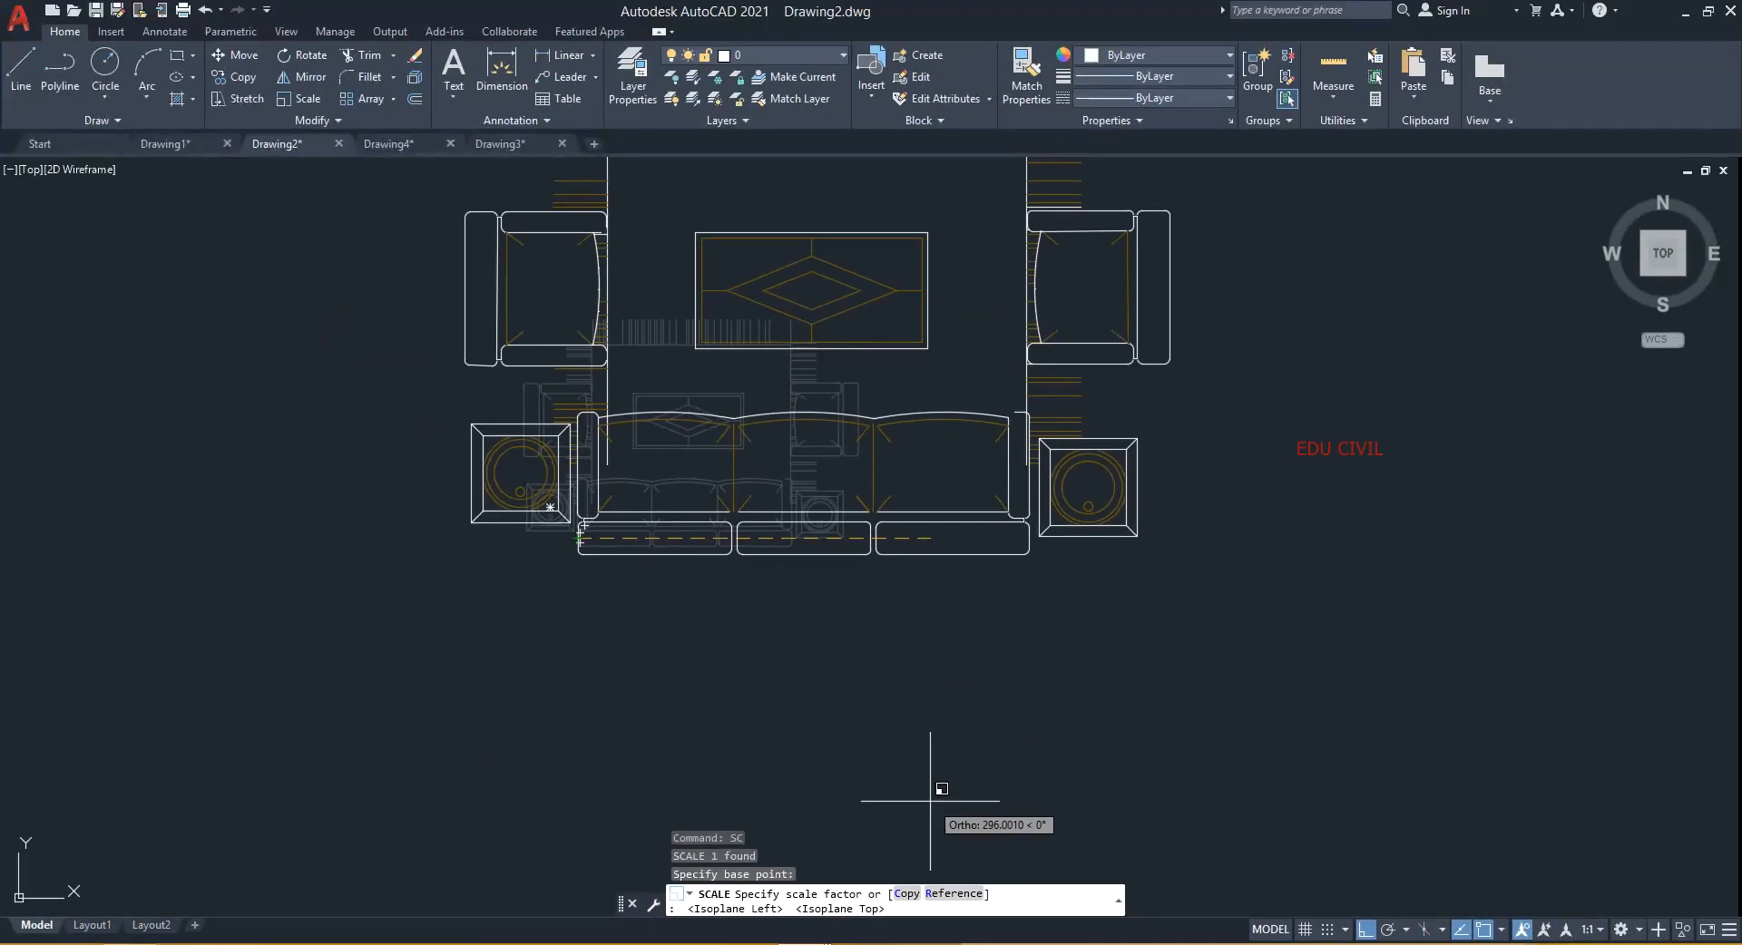
click(905, 893)
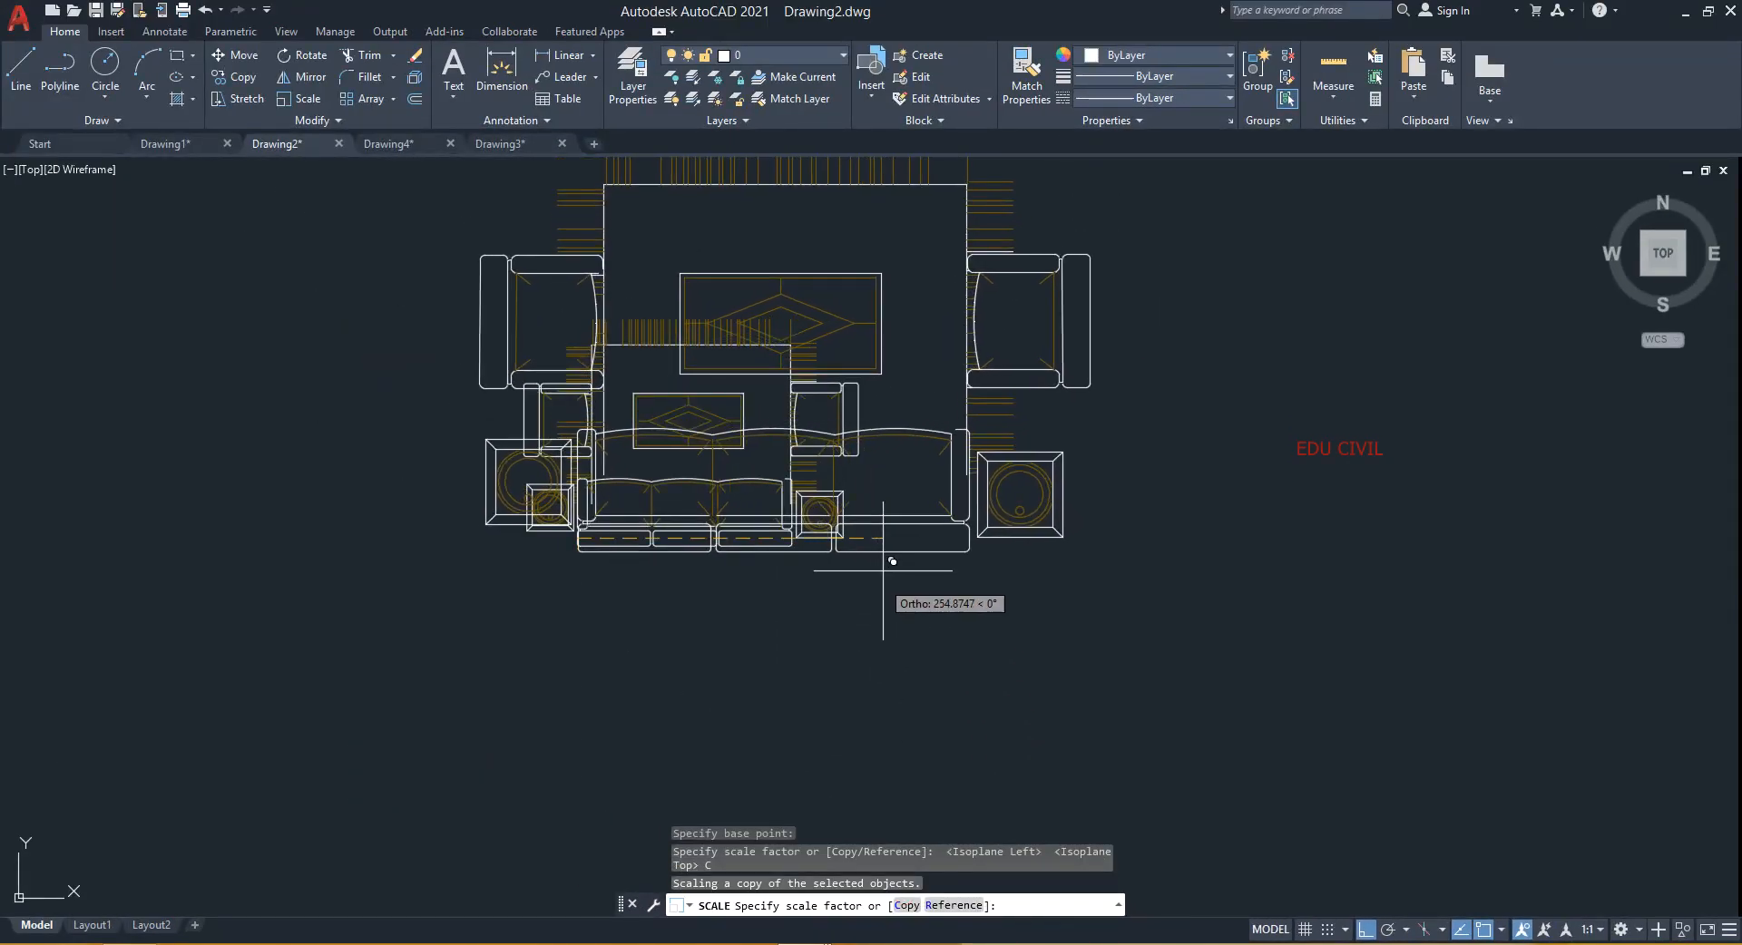
middle_drag(859, 443, 634, 716)
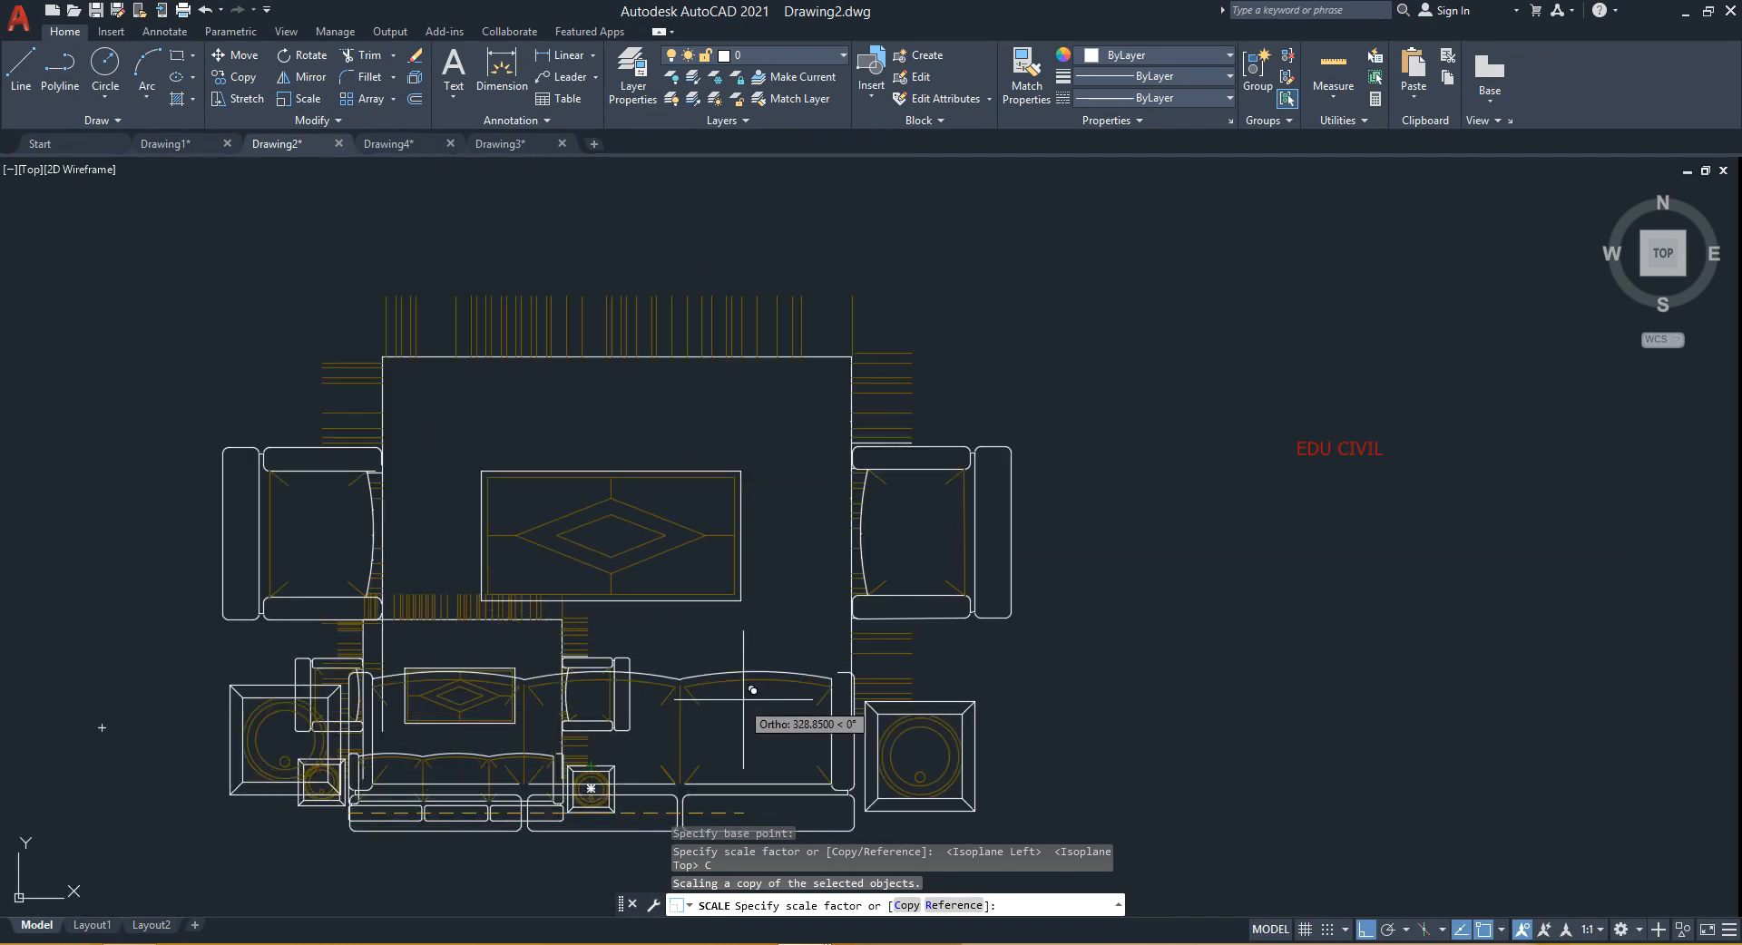
scroll(767, 669, down, 2)
middle_drag(831, 684, 833, 685)
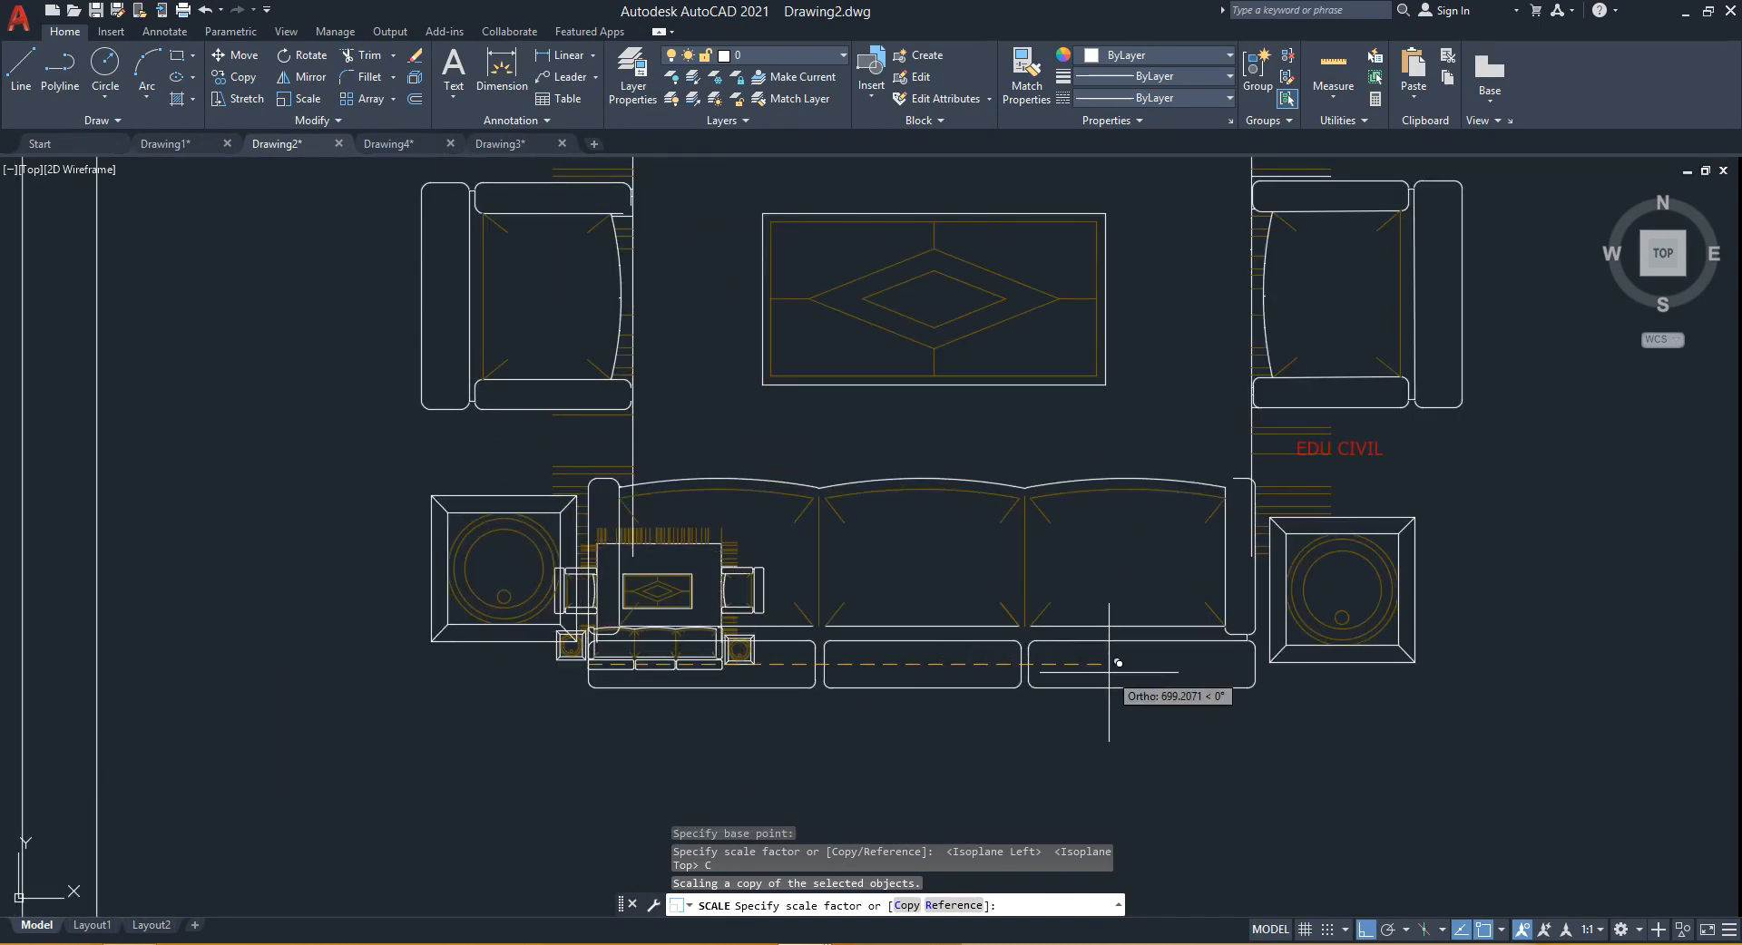
text(10)
key(Return)
- Move the enlarged copy of the furniture block to the right of the original
middle_drag(836, 698, 714, 653)
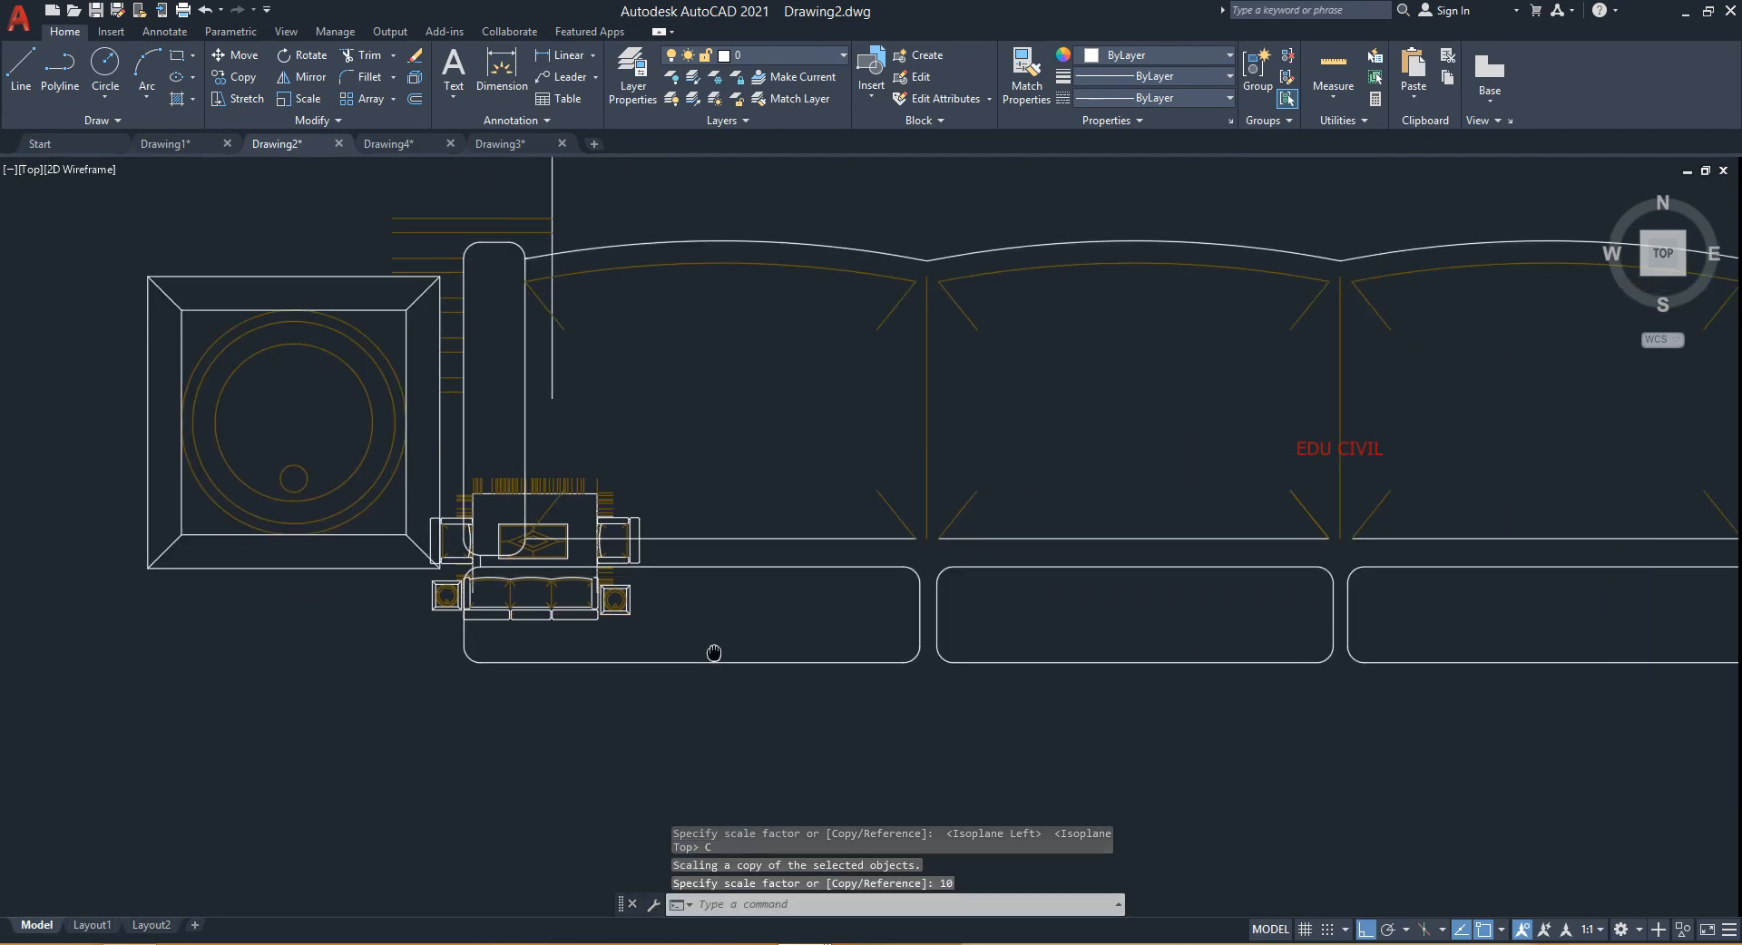
scroll(591, 624, down, 4)
click(1043, 407)
click(838, 602)
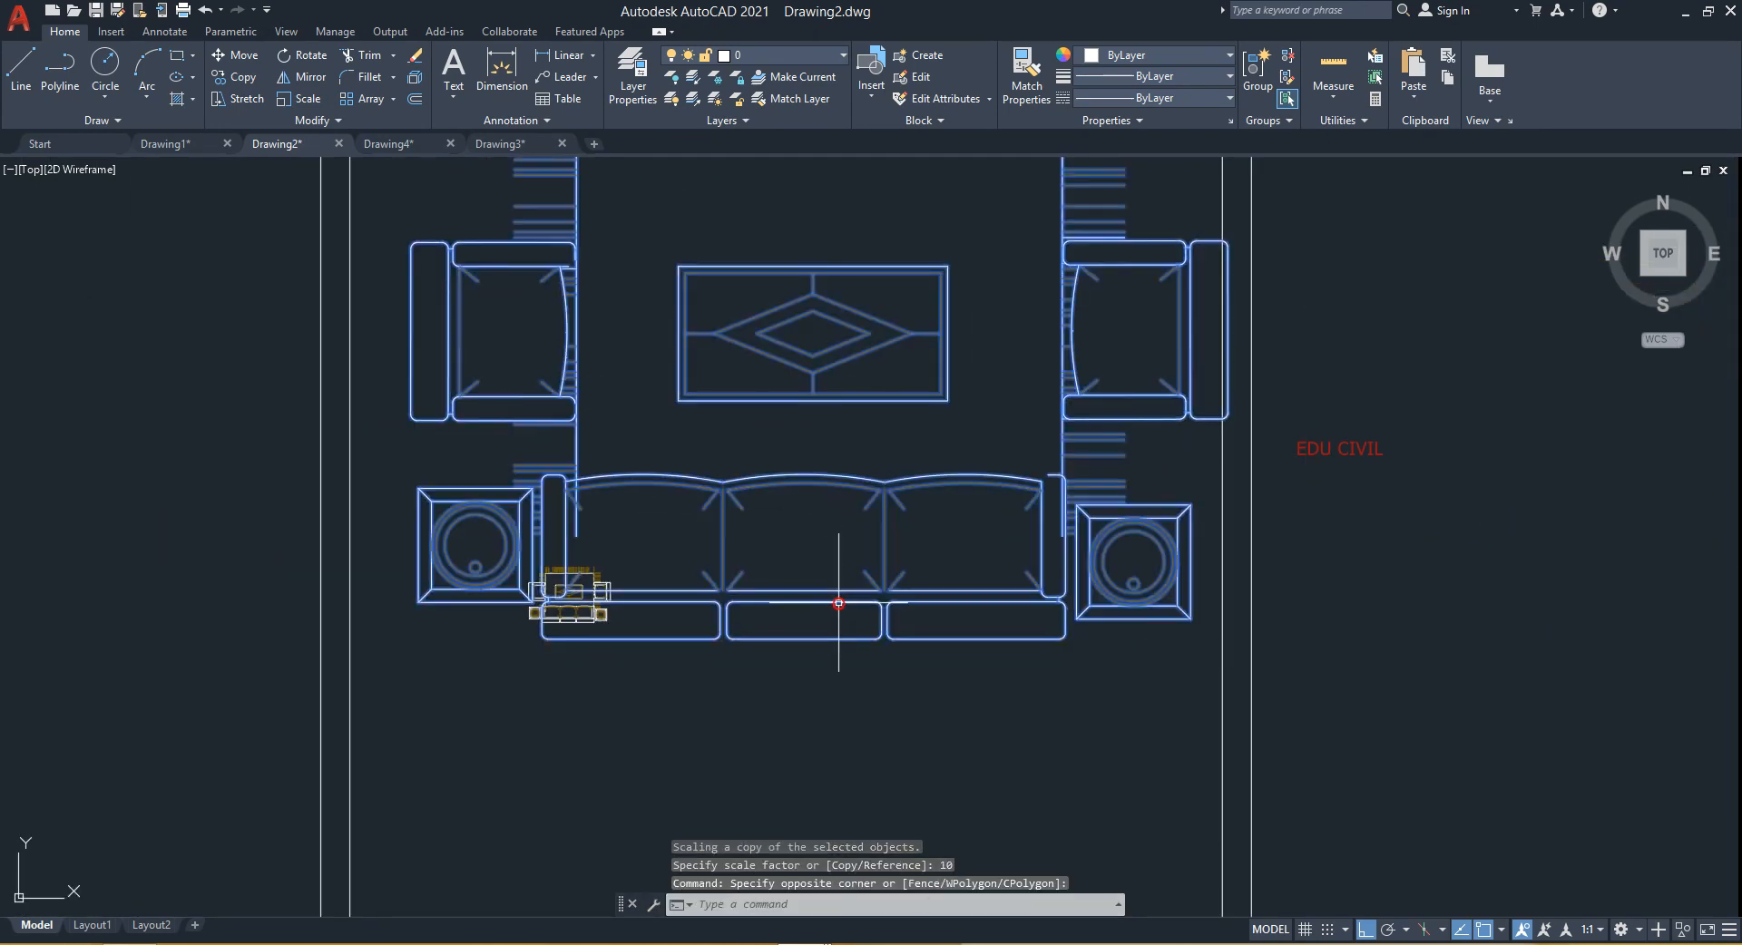
text(m)
key(Return)
click(838, 602)
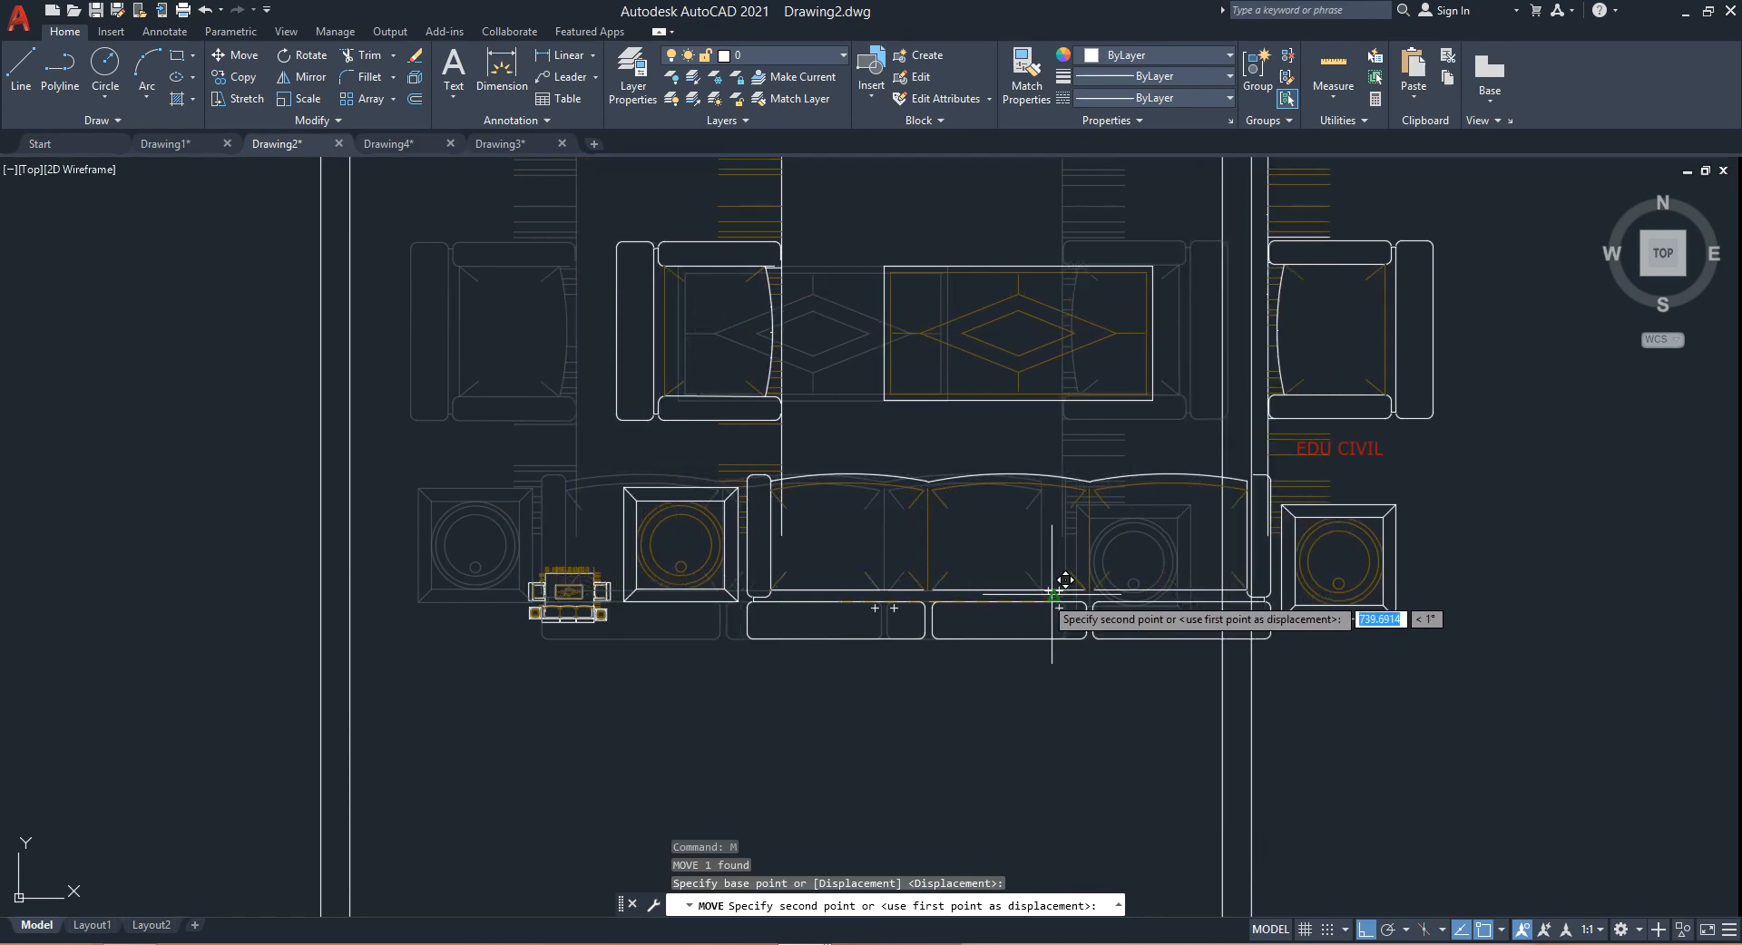
click(1109, 591)
- Compare the enlarged copy with the small original furniture block
scroll(602, 590, up, 2)
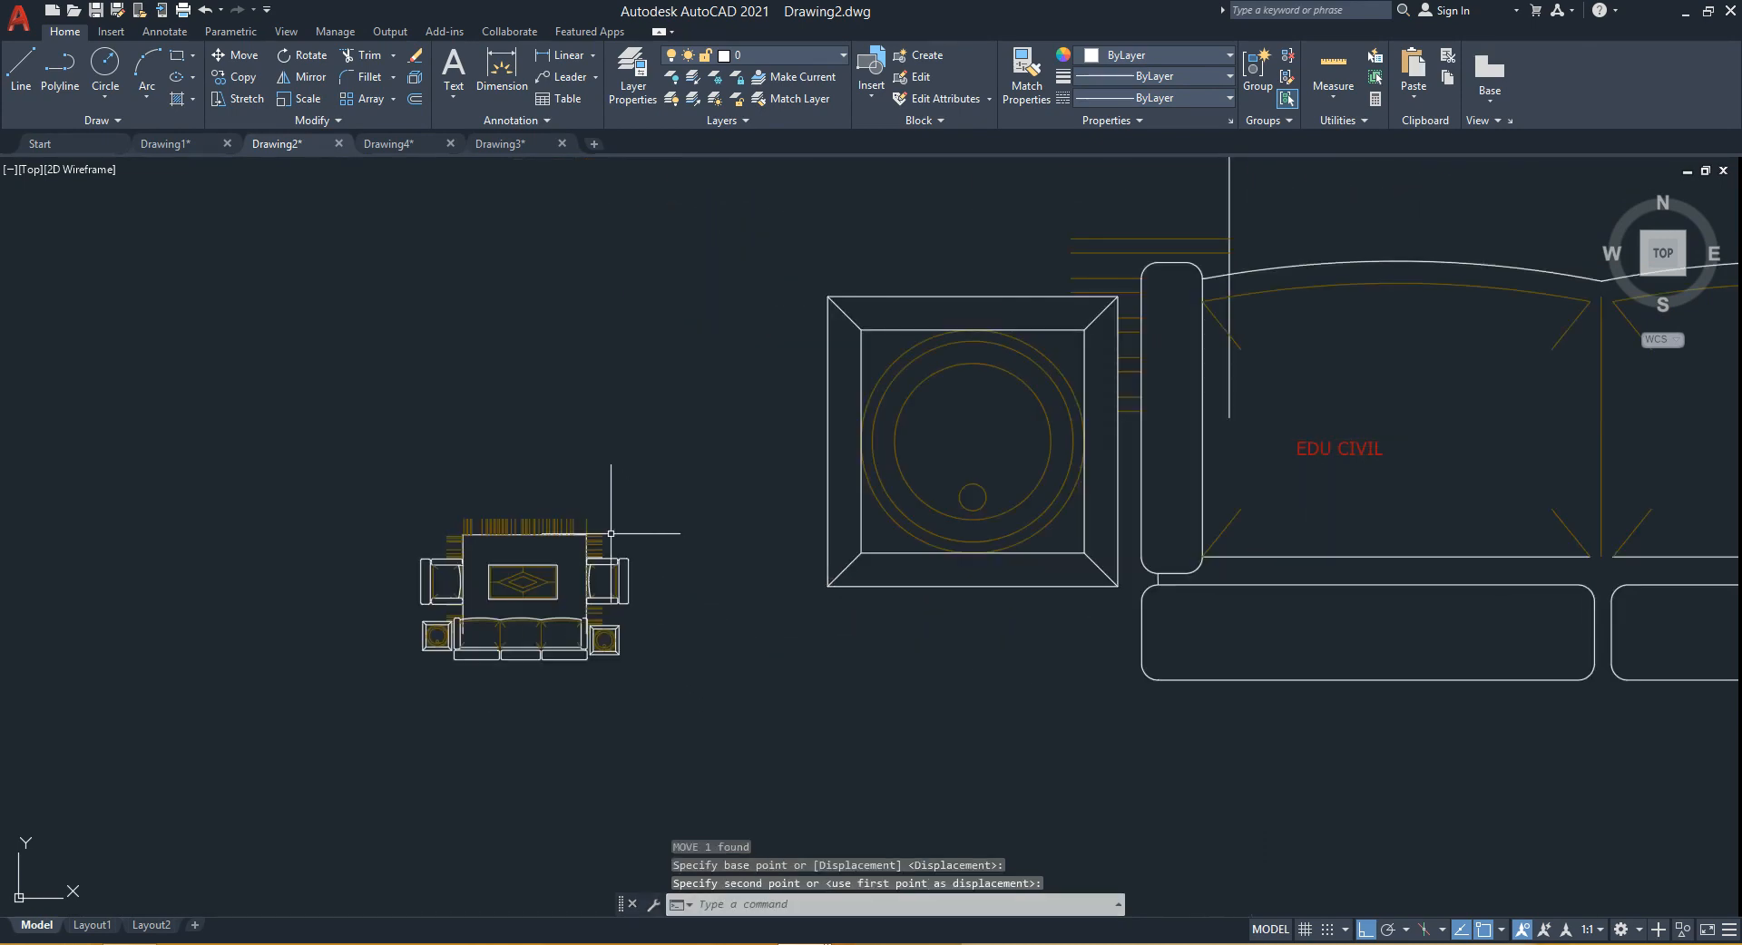
middle_drag(727, 563, 636, 616)
scroll(636, 615, down, 2)
middle_drag(932, 538, 768, 609)
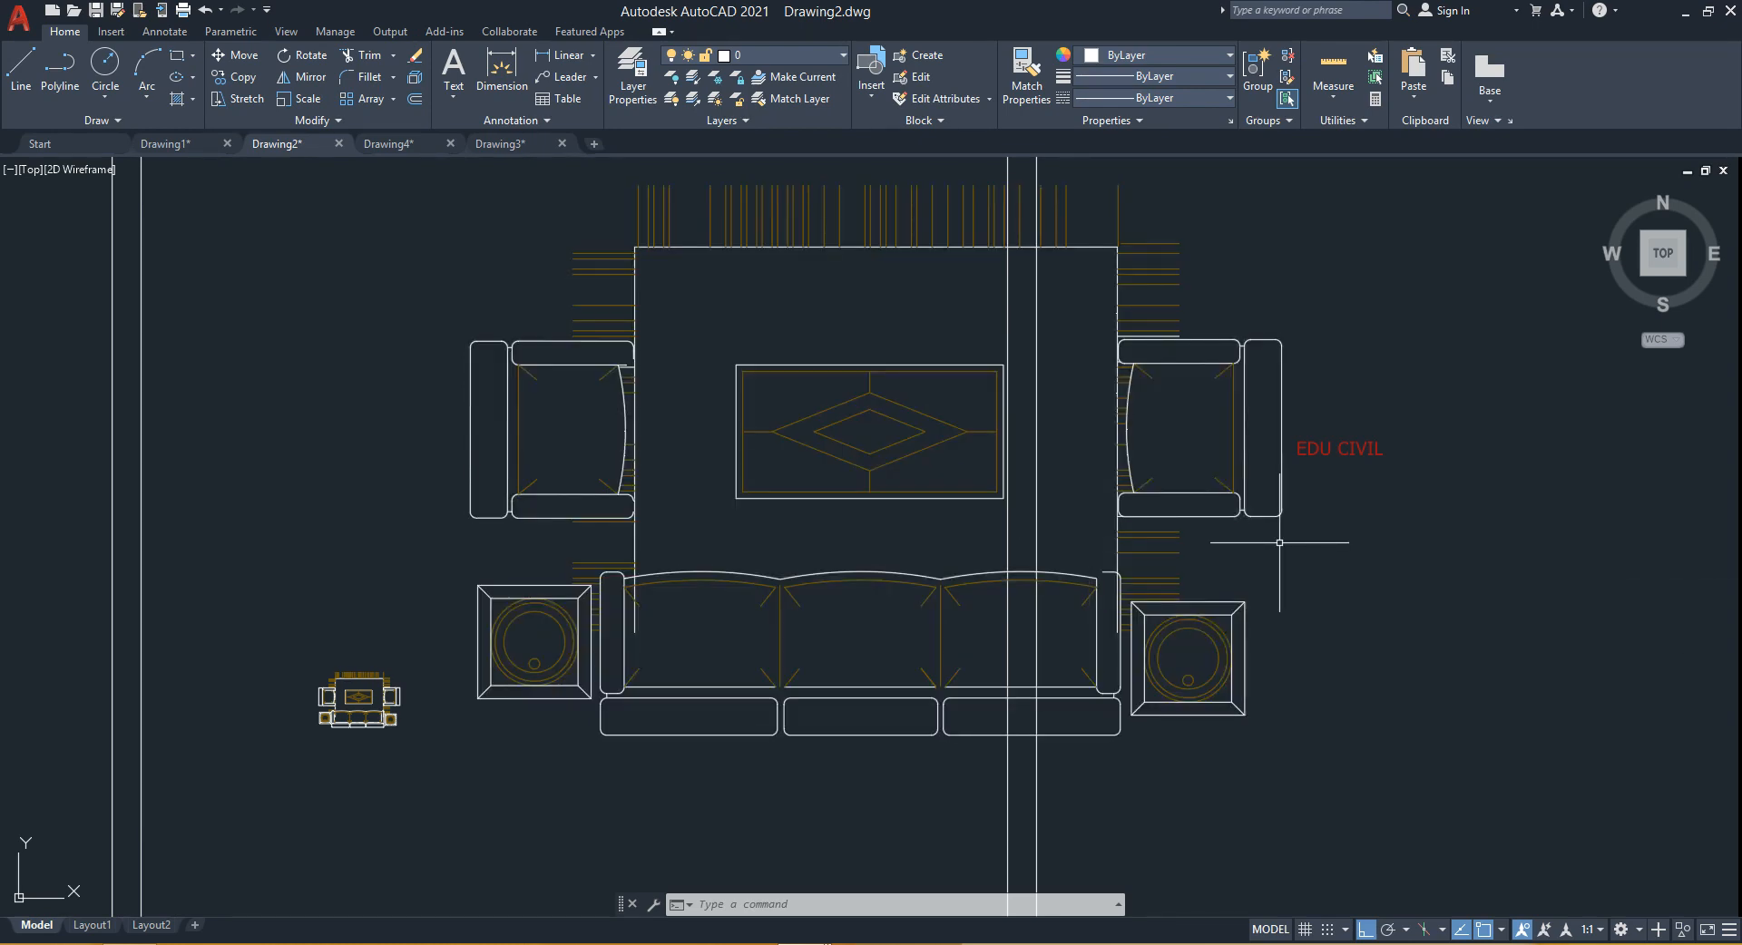
middle_drag(599, 548, 571, 575)
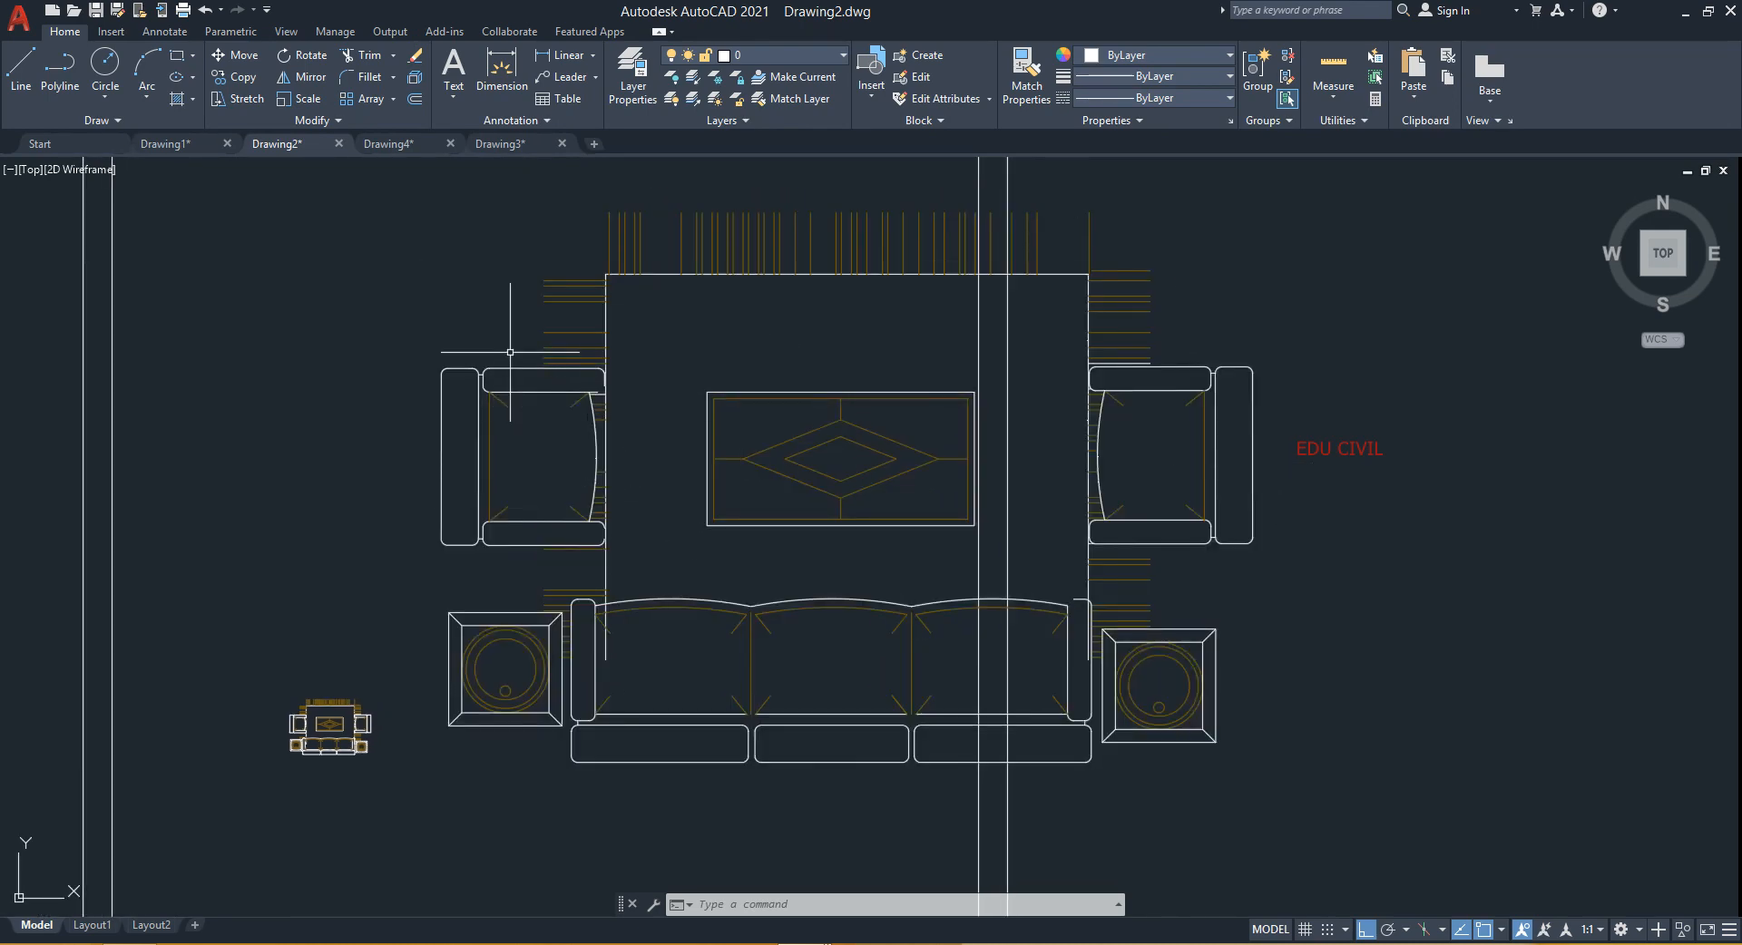
mouse_move(510, 352)
middle_down()
mouse_move(471, 377)
mouse_move(653, 394)
mouse_move(474, 381)
middle_up()
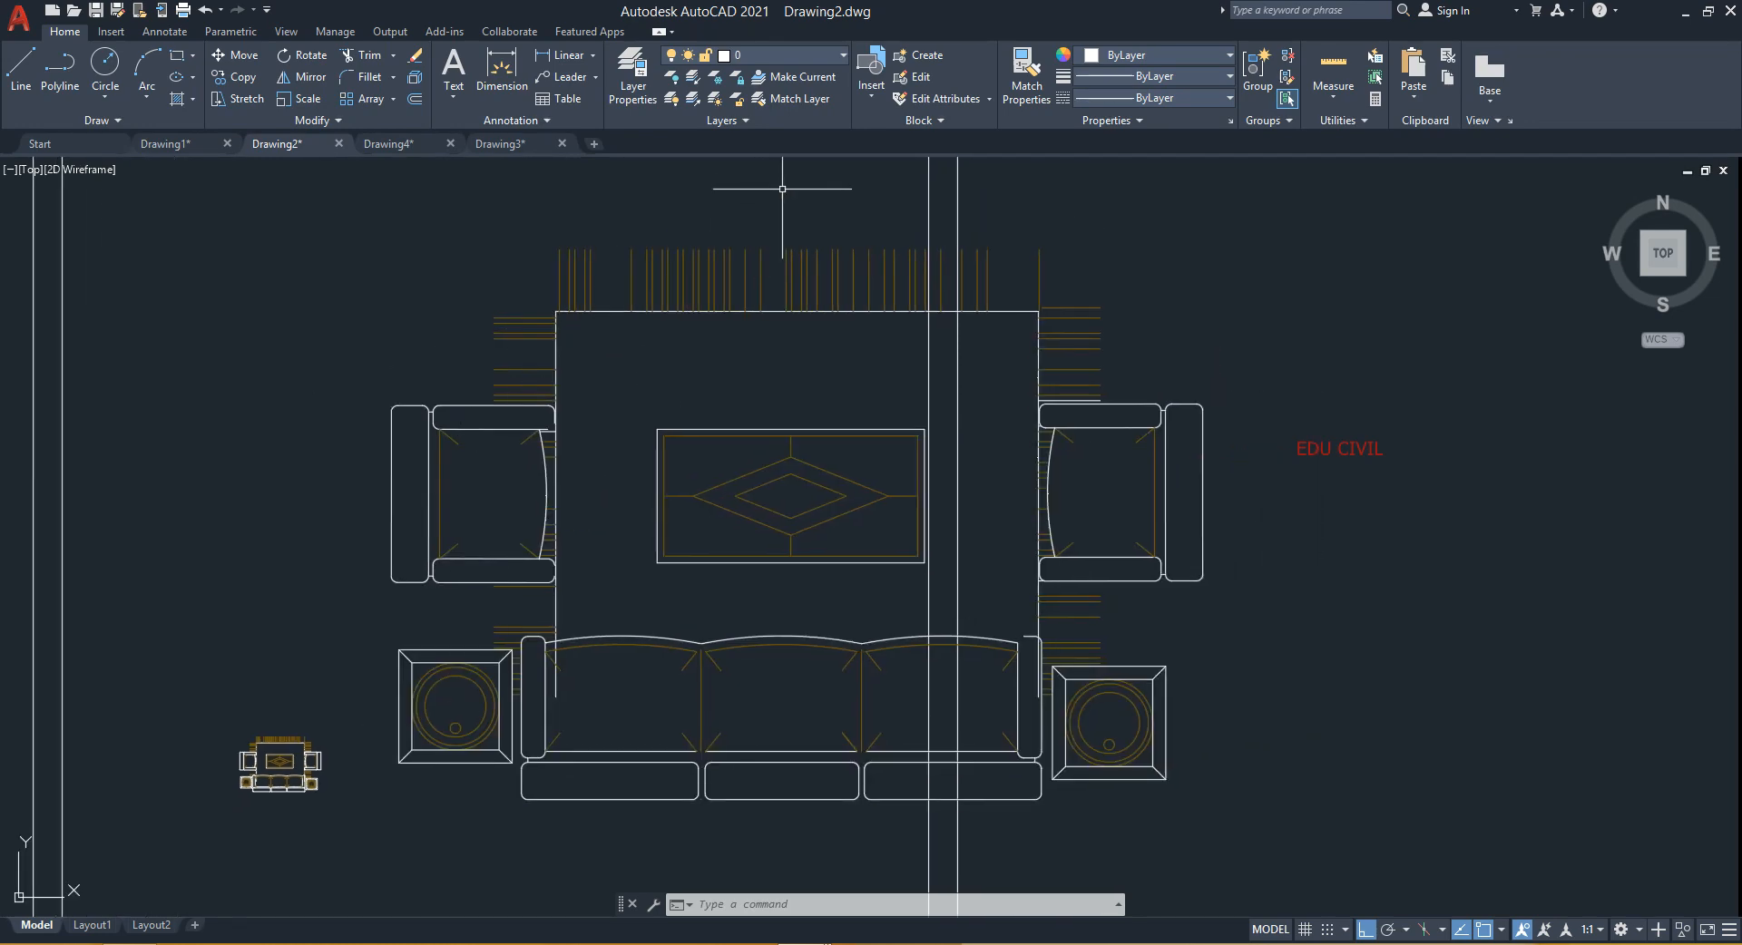
- Switch to the Drawing4 drawing with the circle, vertical line and rotated shape
click(388, 144)
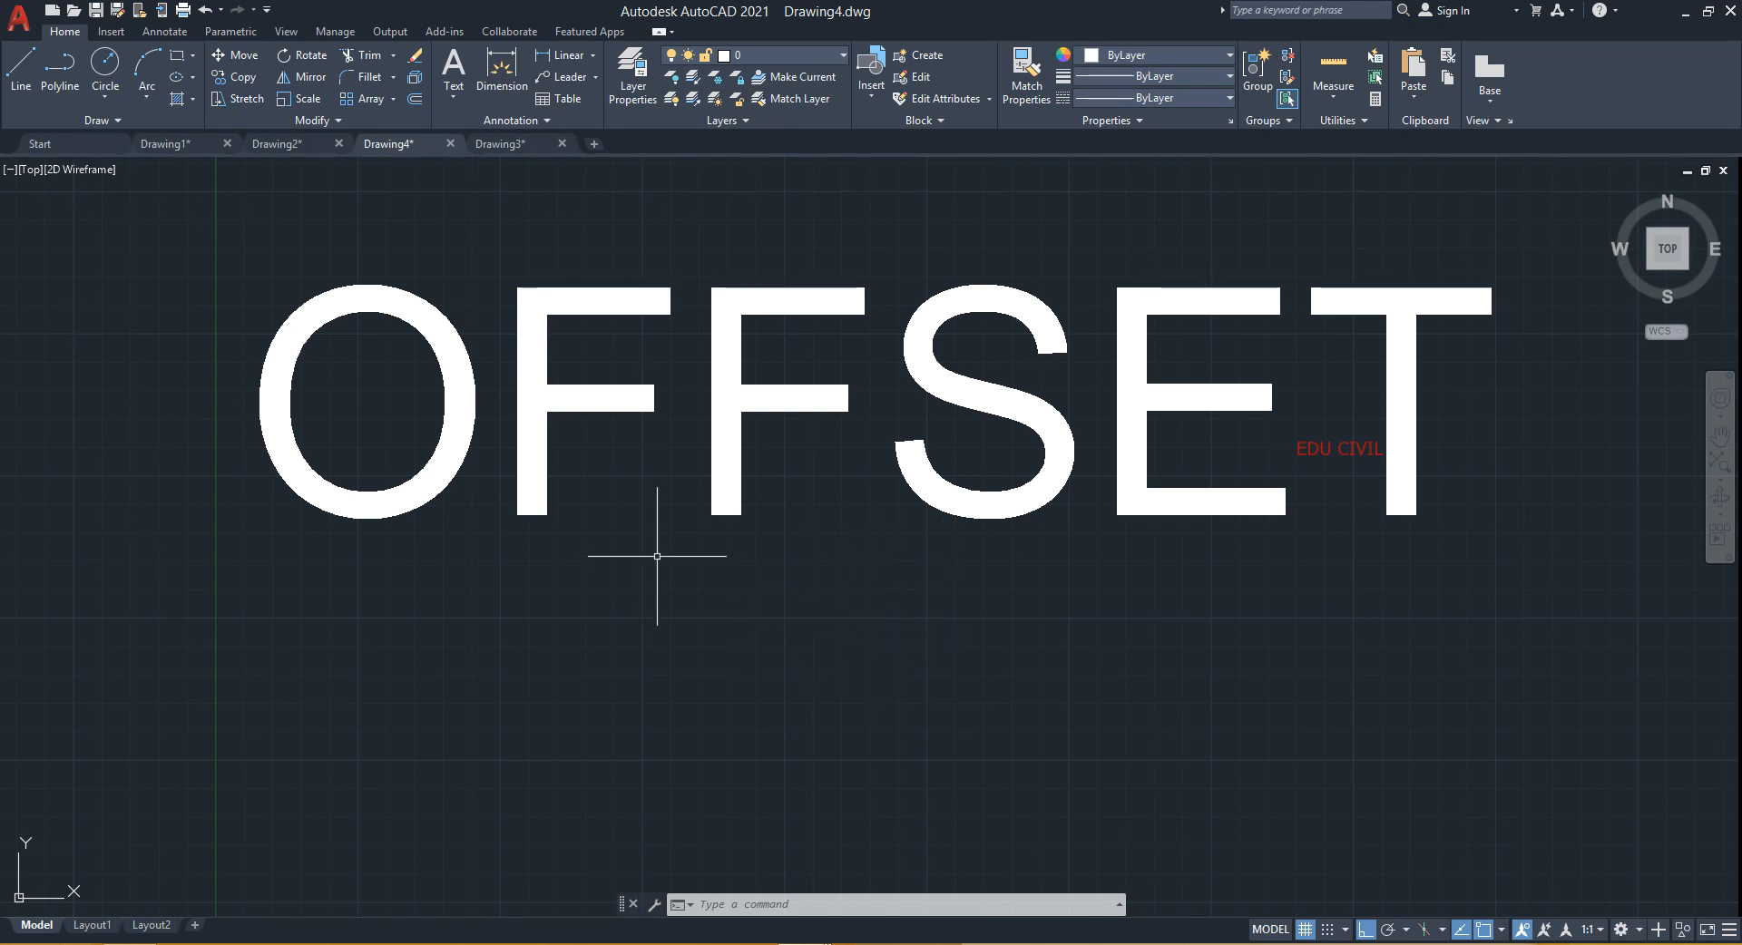
scroll(916, 676, down, 4)
middle_drag(911, 659, 764, 208)
scroll(662, 476, up, 6)
mouse_move(661, 486)
middle_down()
mouse_move(906, 568)
mouse_move(950, 558)
mouse_move(900, 443)
middle_up()
scroll(911, 566, down, 3)
scroll(727, 593, up, 2)
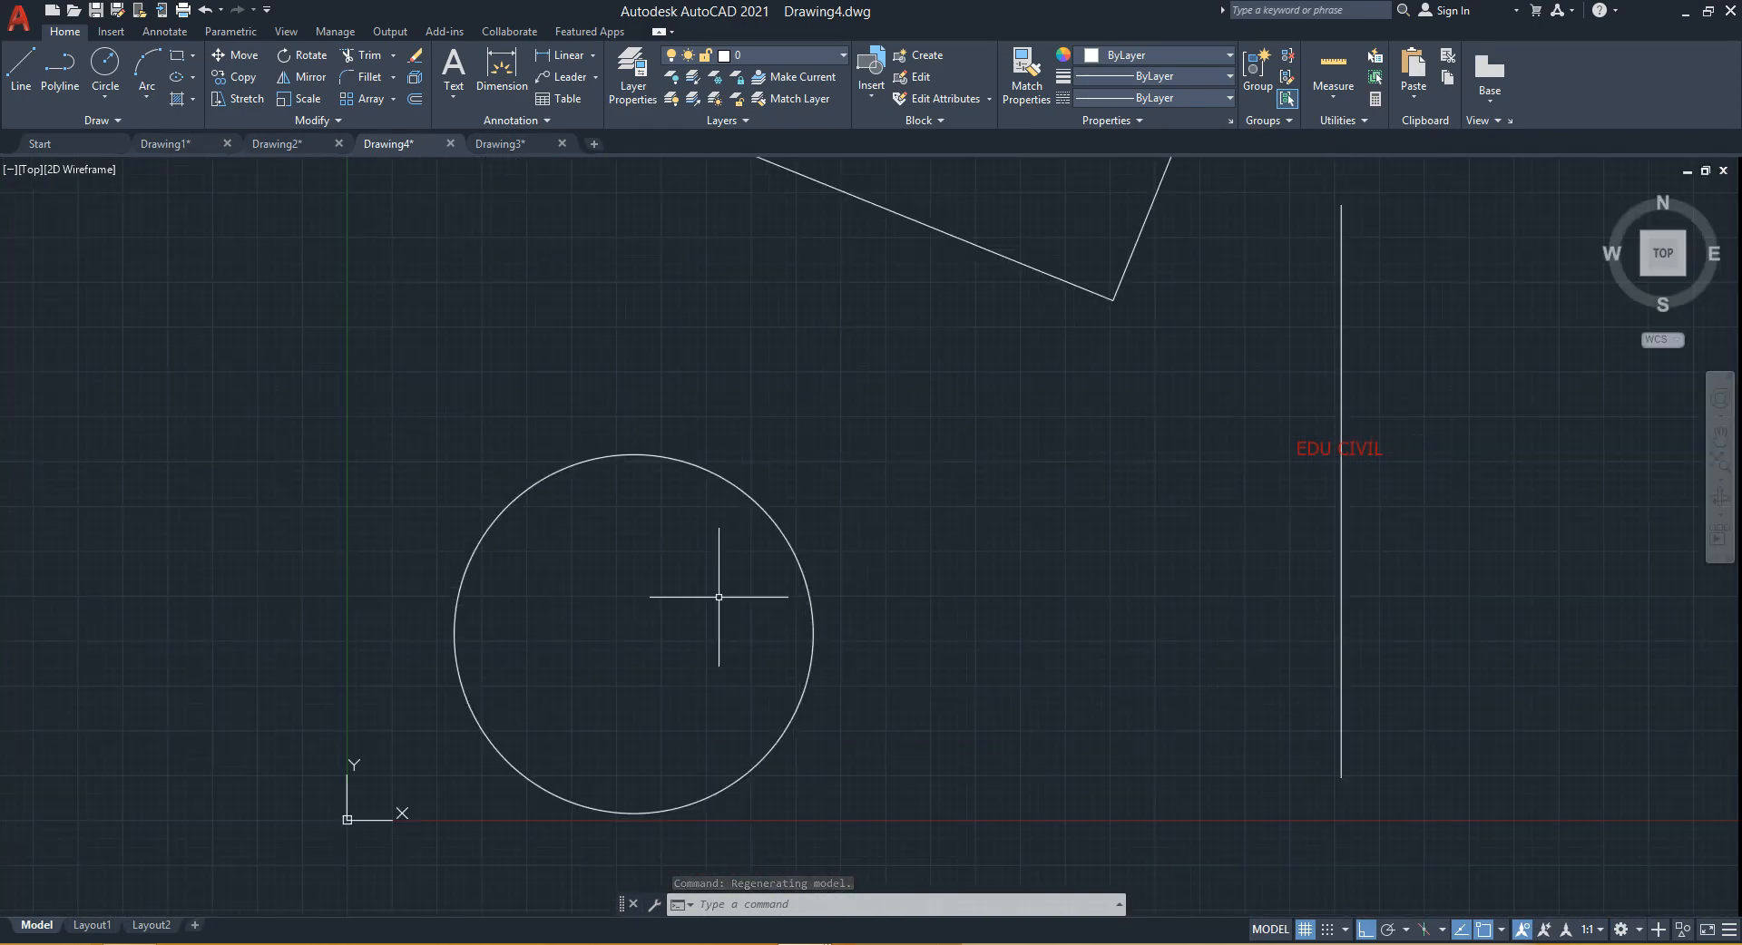
scroll(905, 566, down, 2)
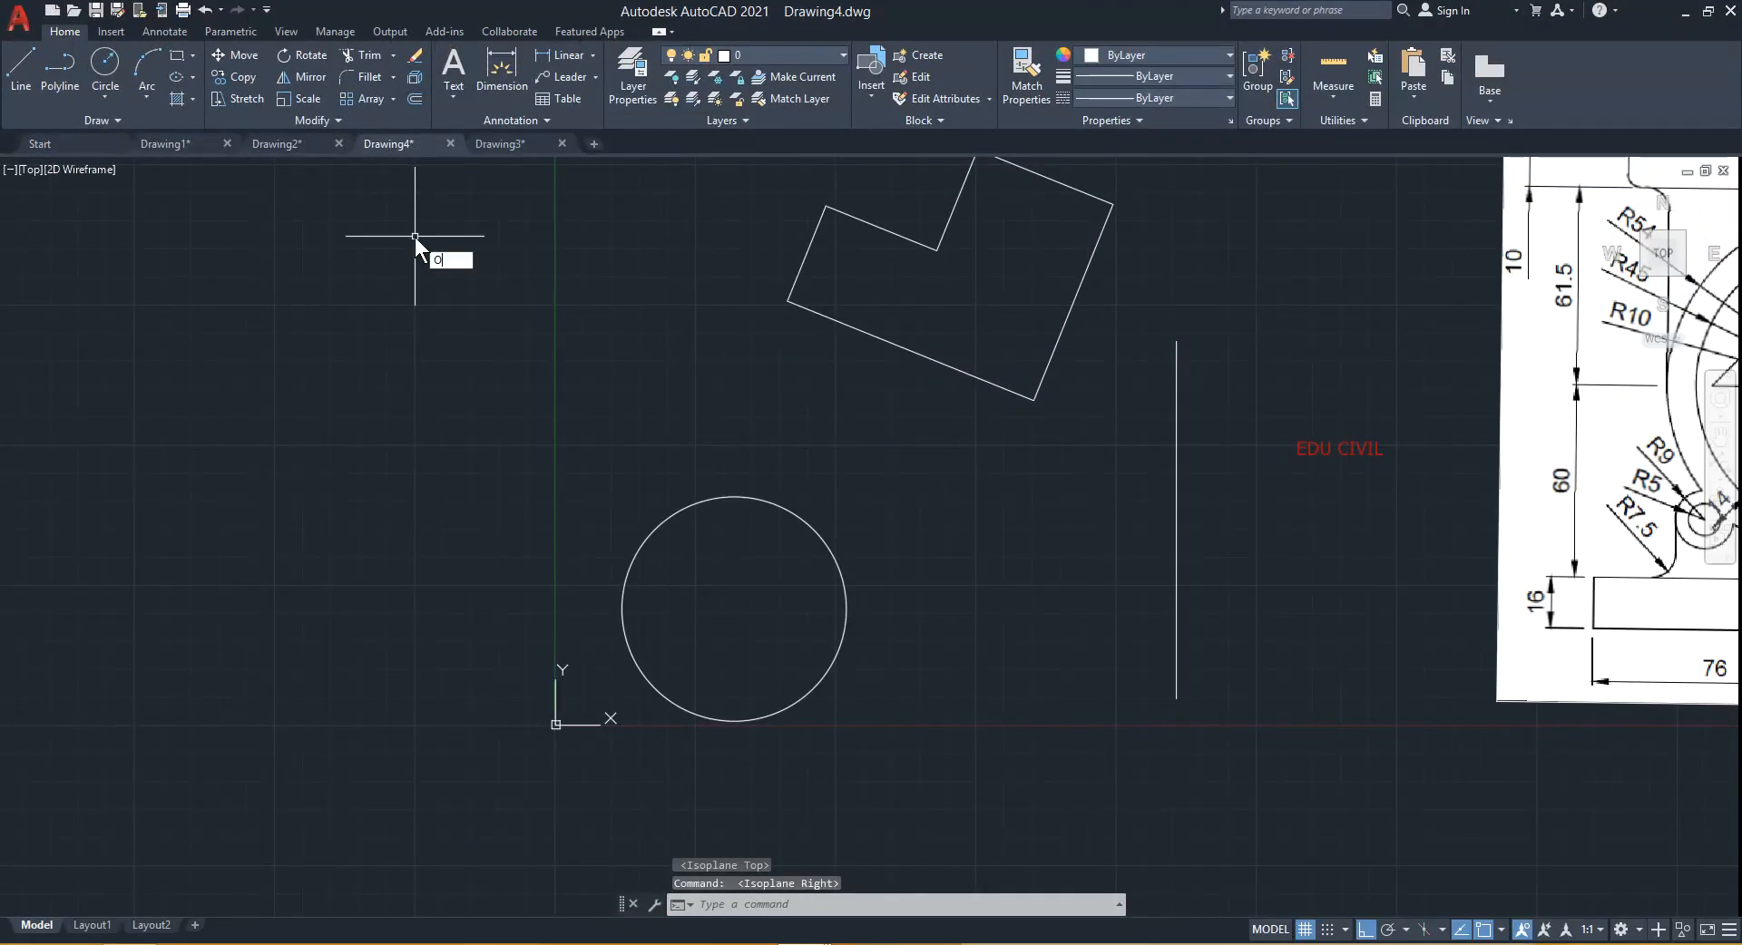
- Offset the circle 5 units outward
key(Return)
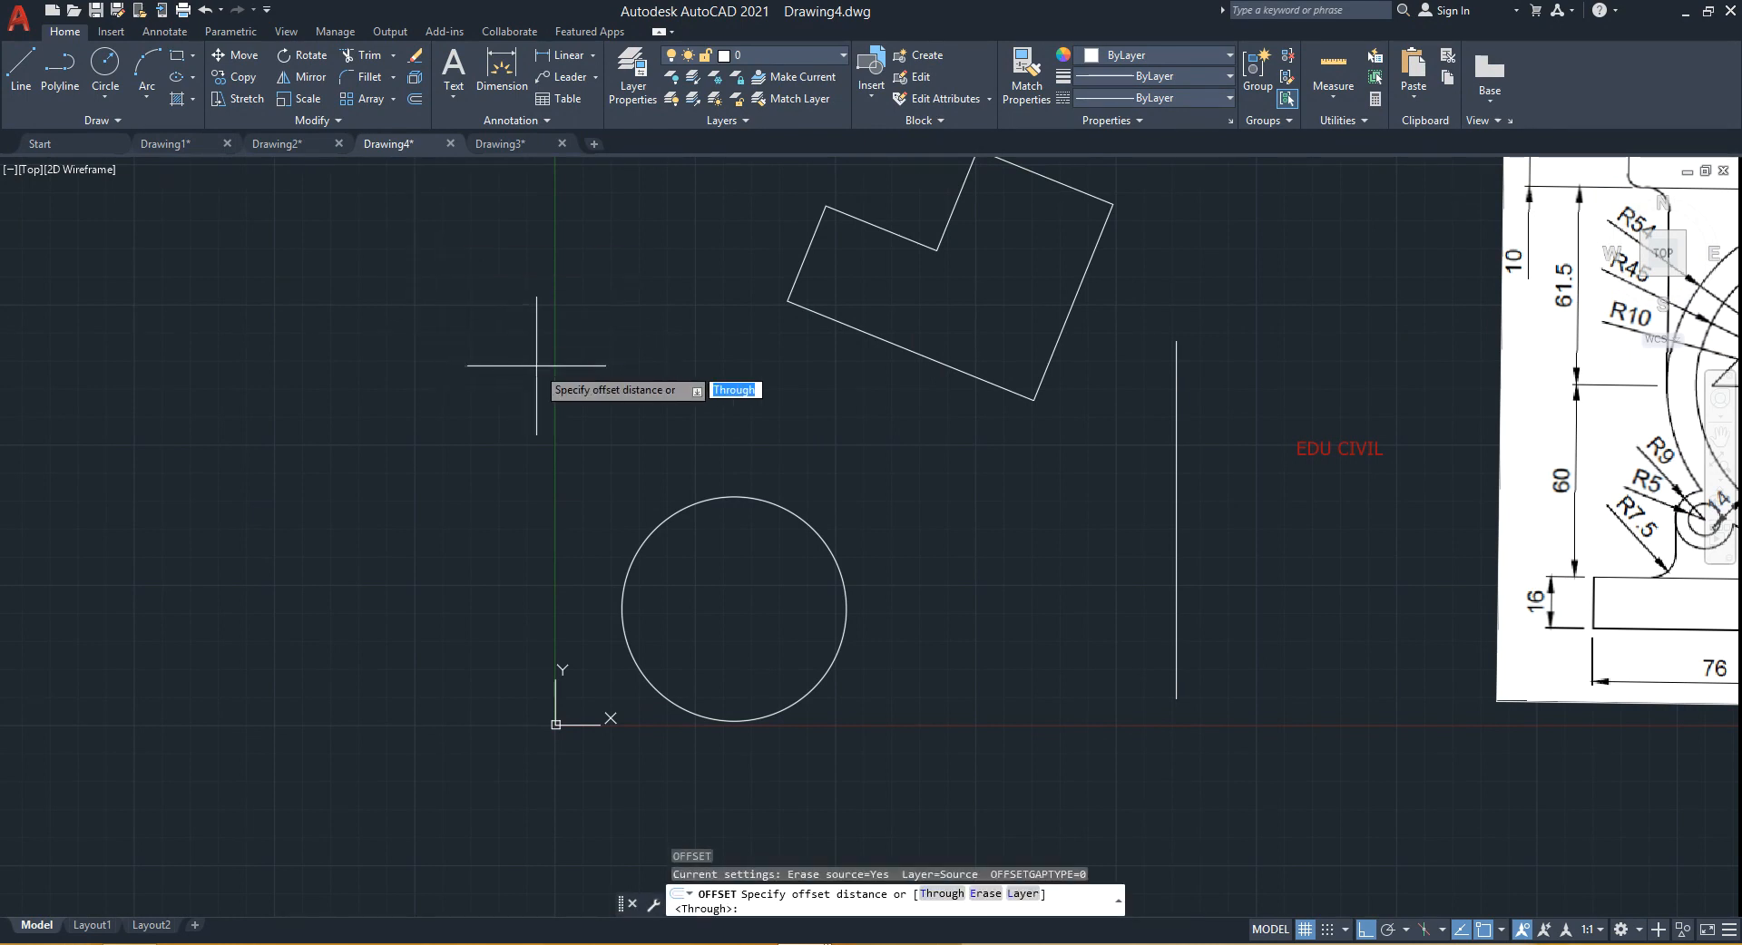
key(Escape)
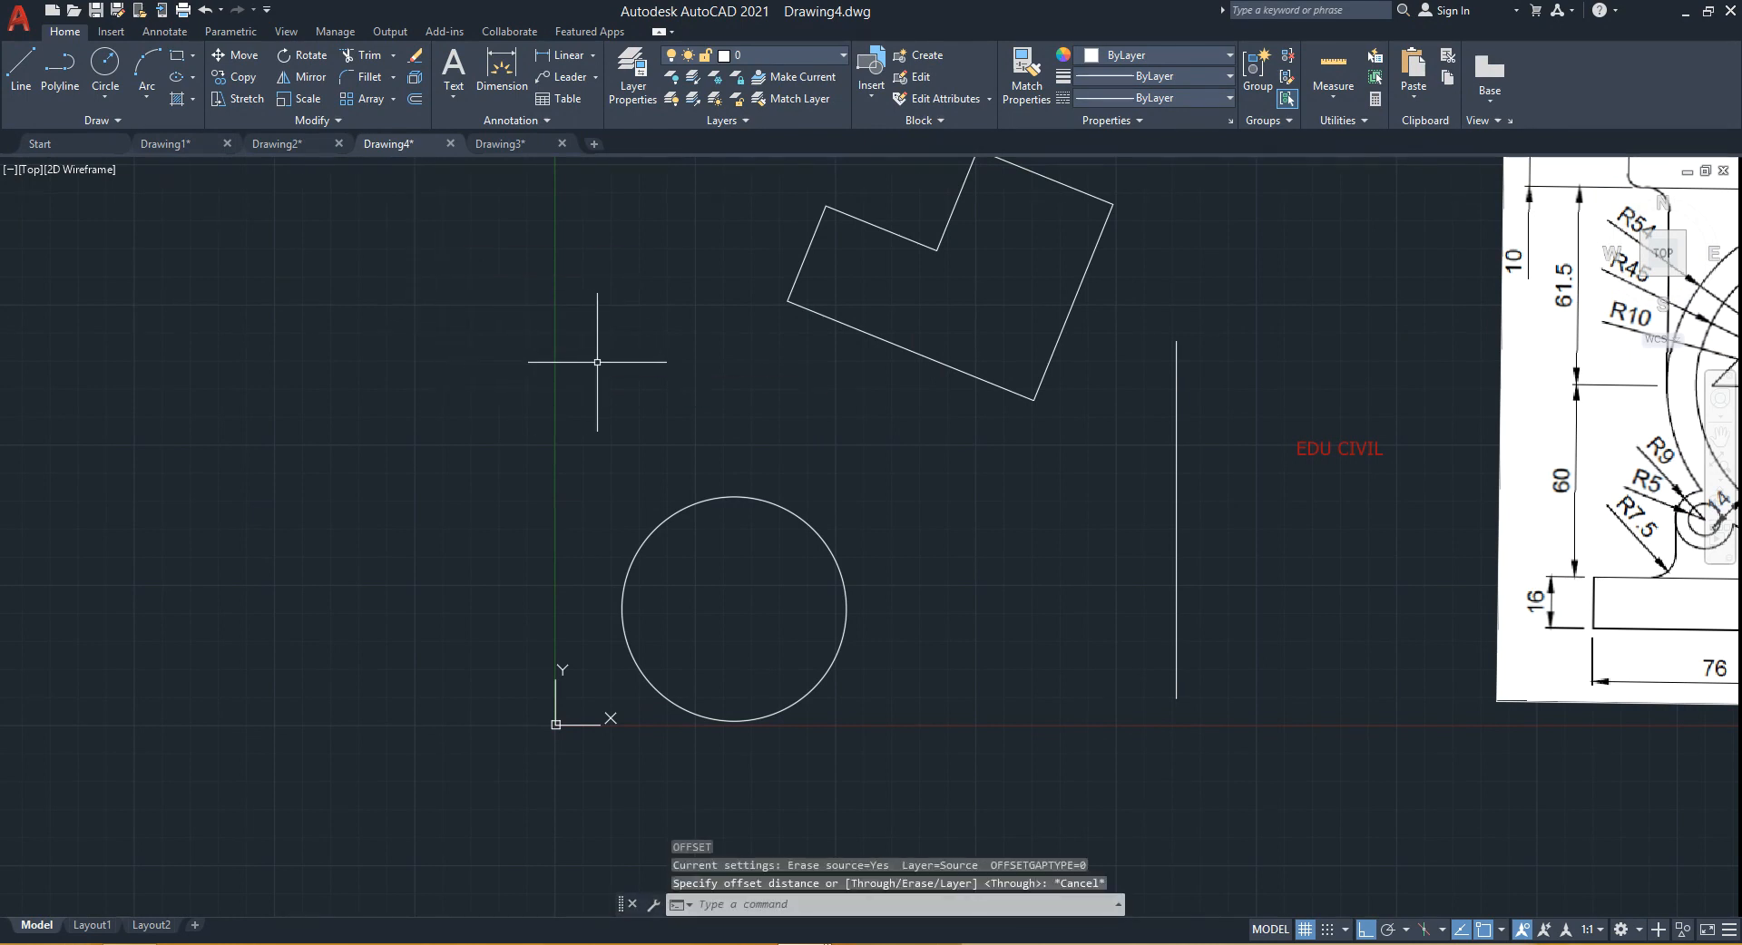
key(Return)
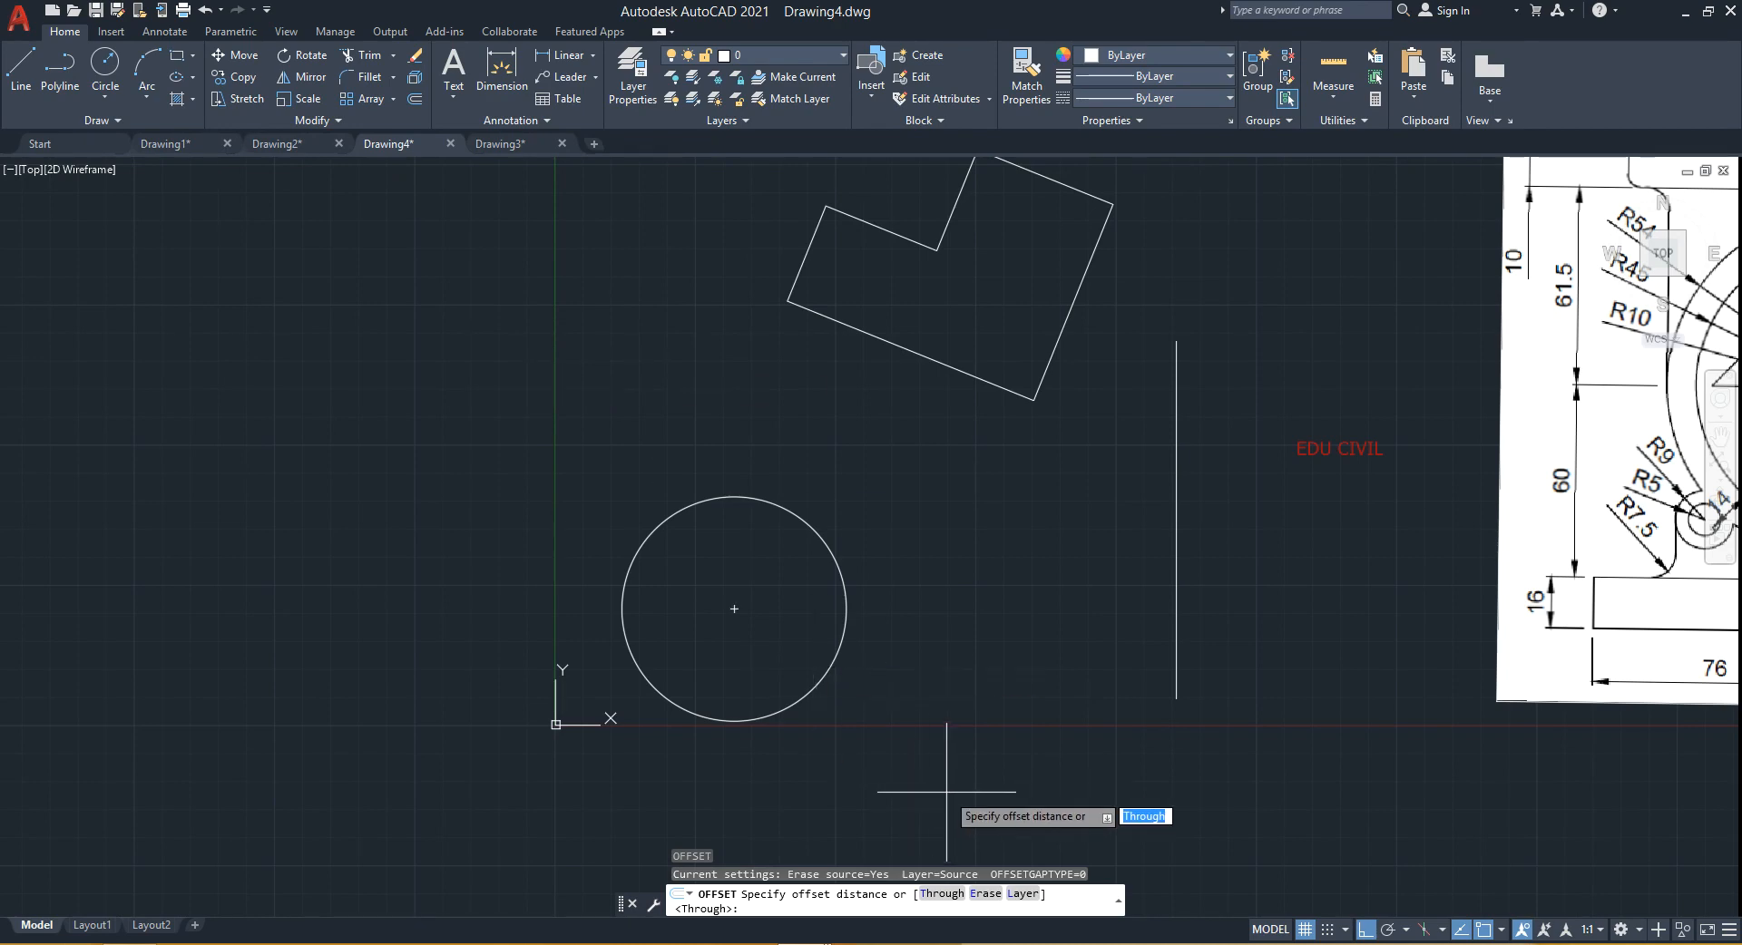
key(F5)
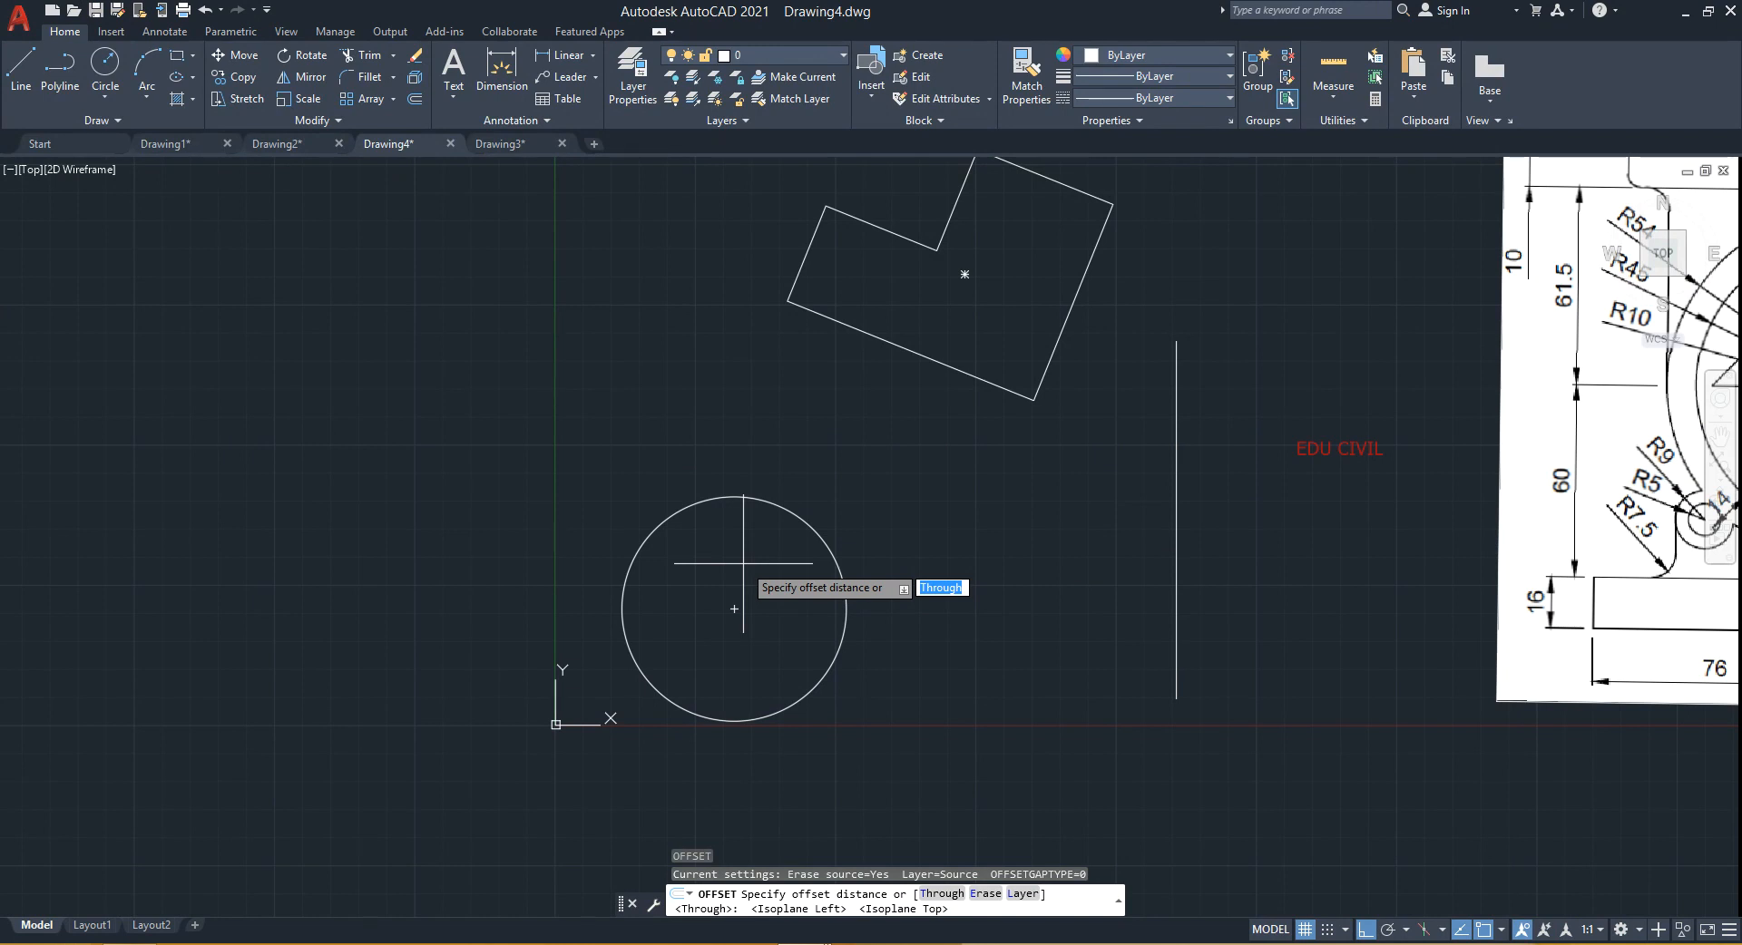
text(5)
key(Return)
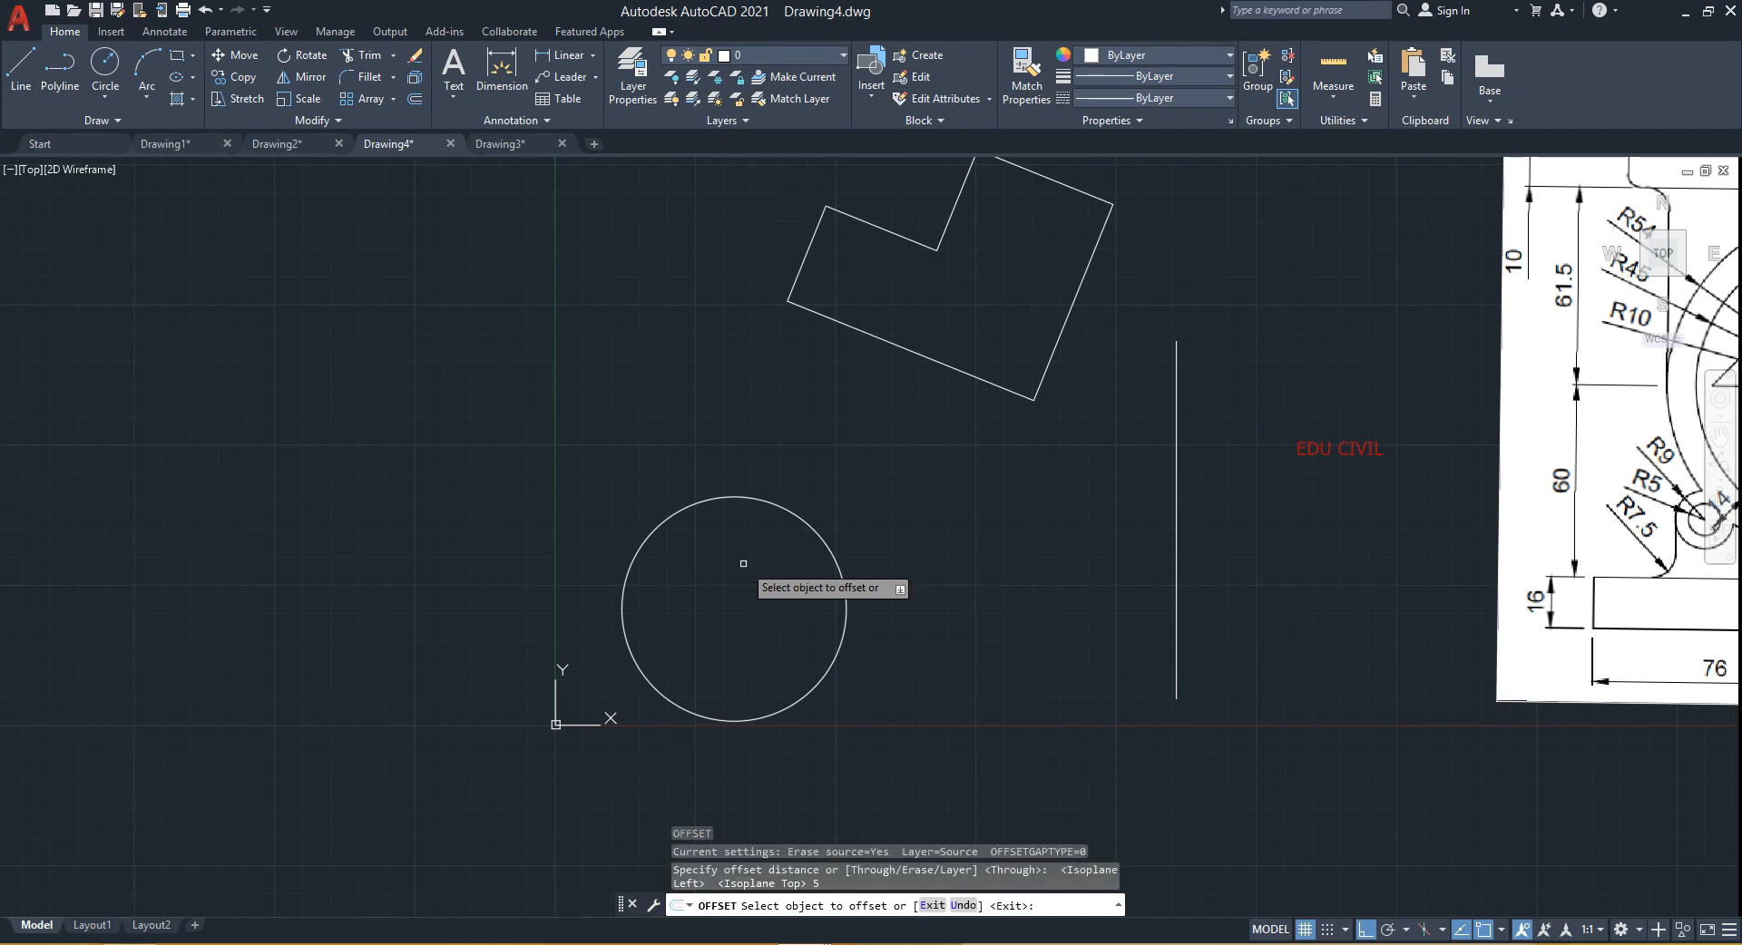
click(776, 502)
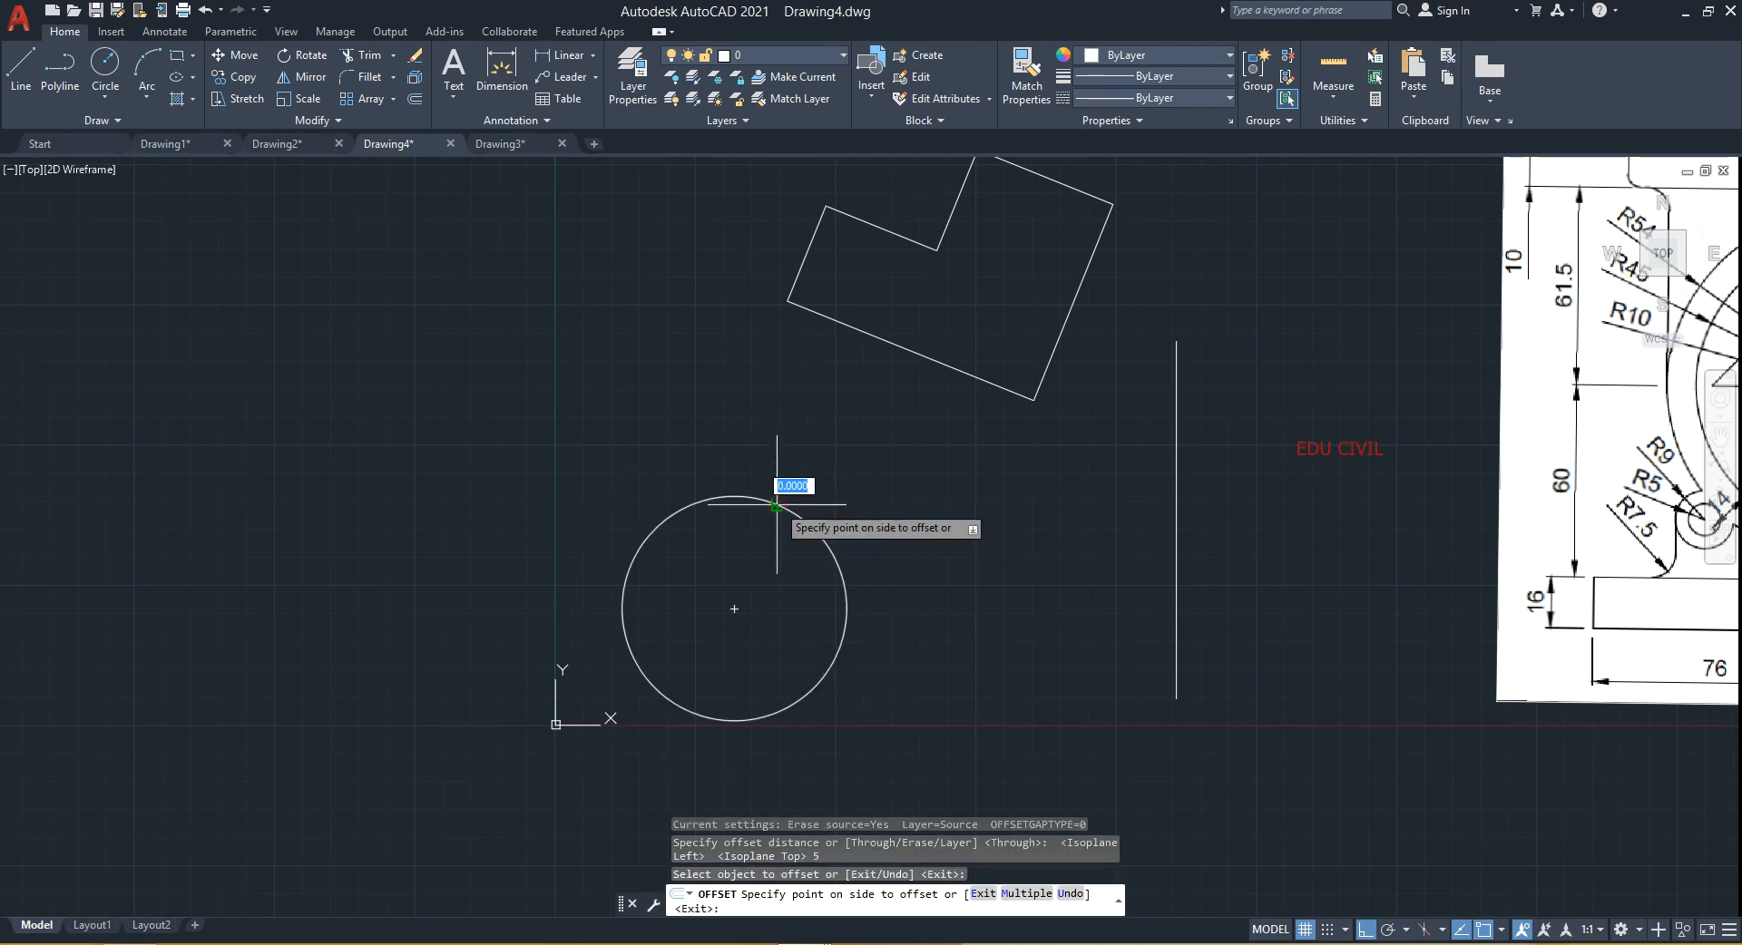
click(817, 422)
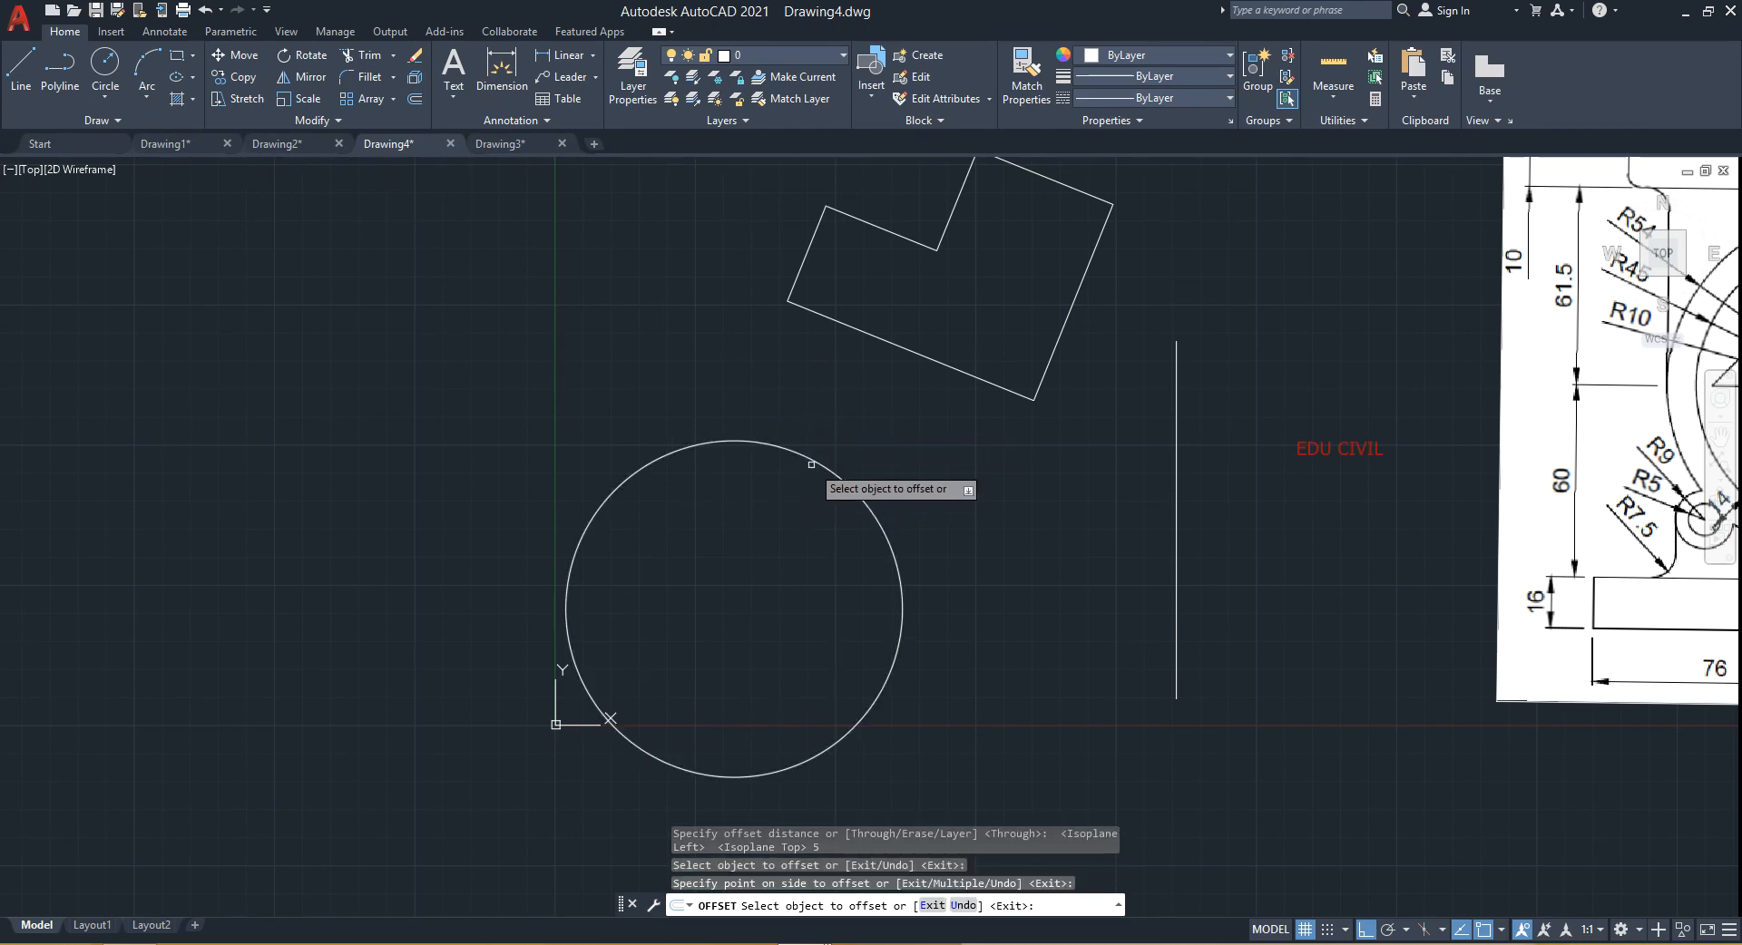
- Offset the circle 5 units inward, outward and inward again, then exit Offset
click(814, 459)
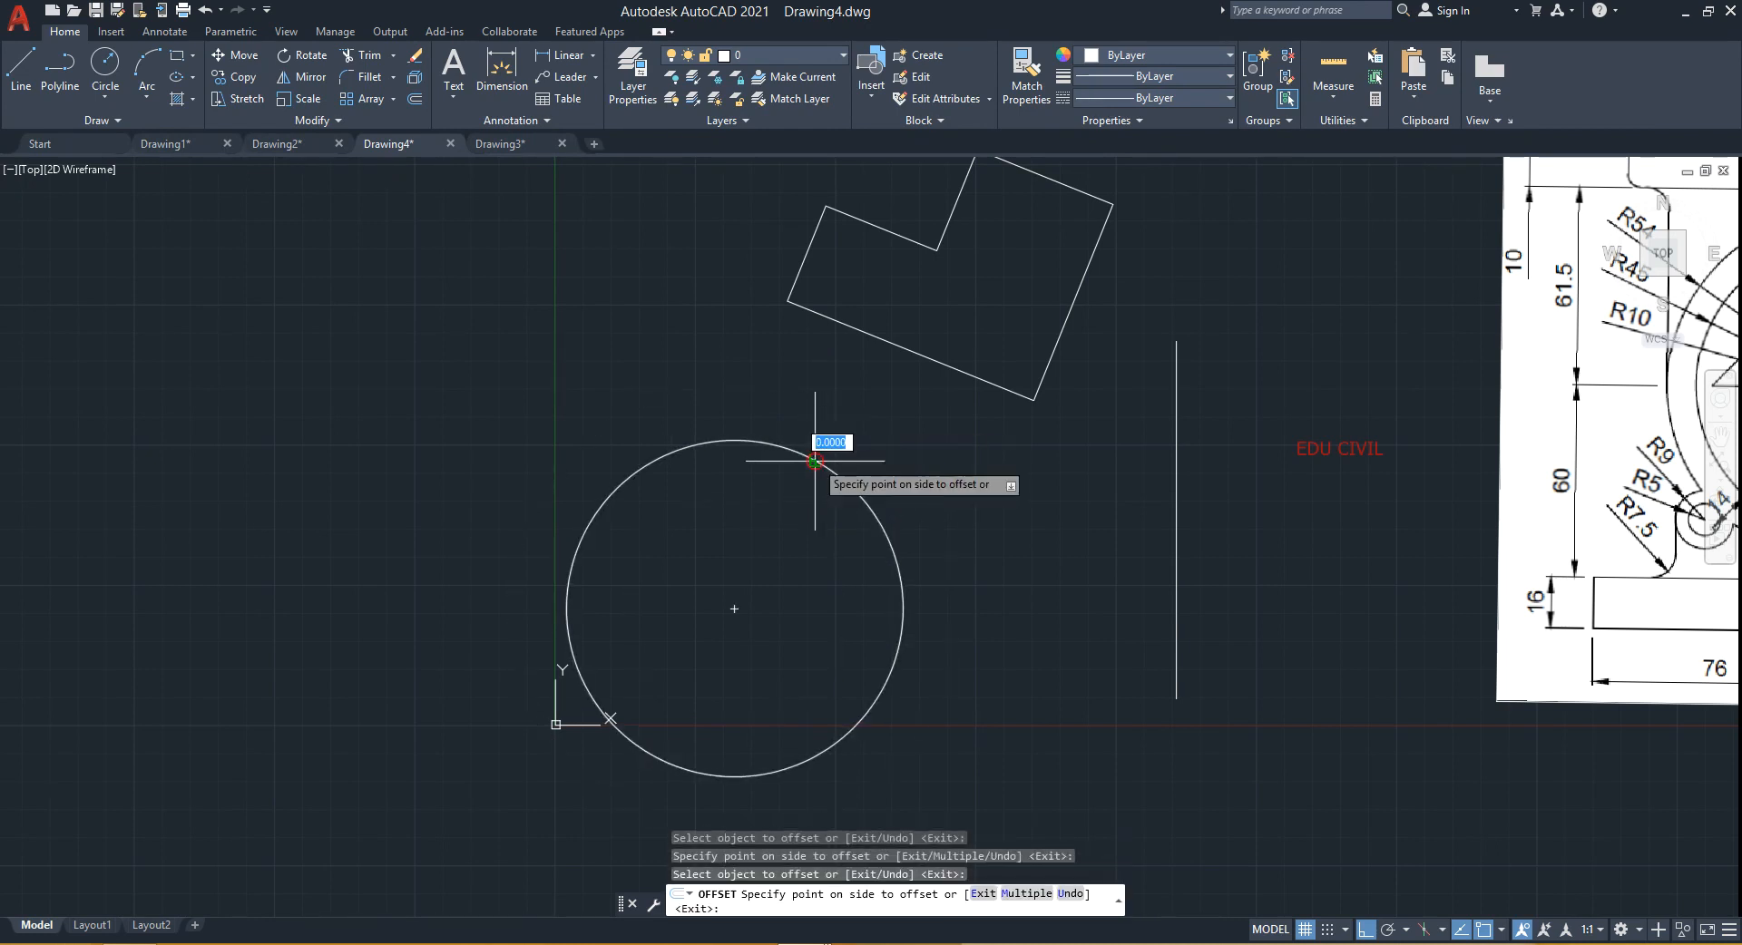
click(764, 524)
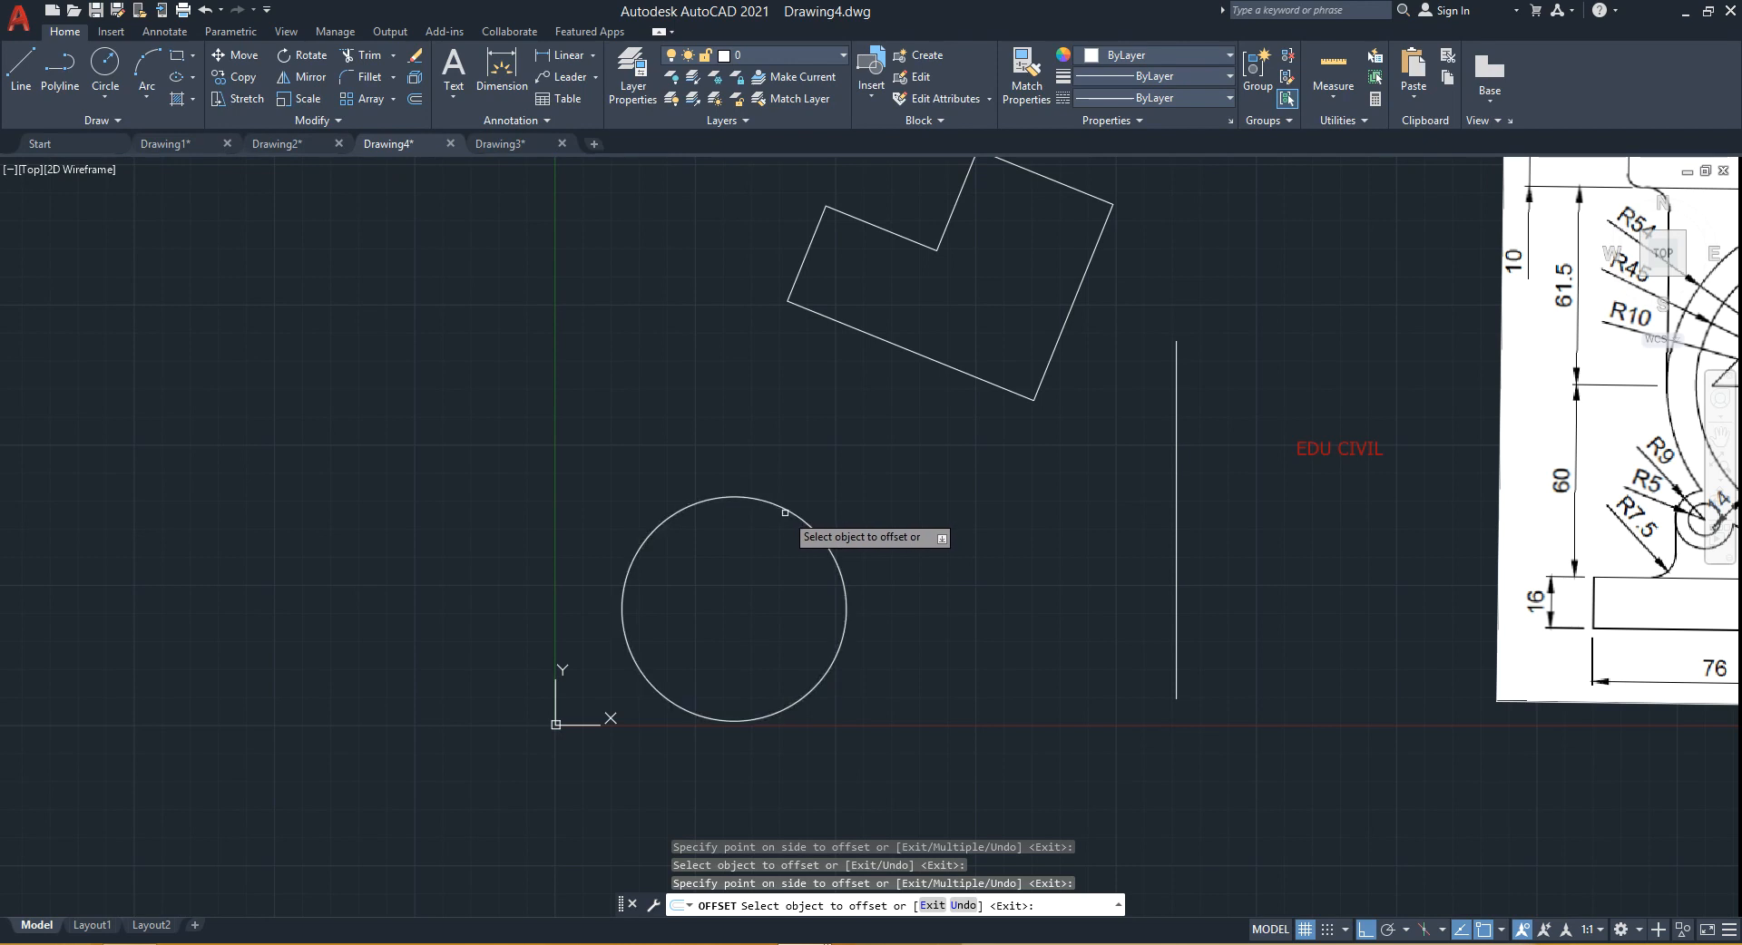
click(786, 510)
click(852, 440)
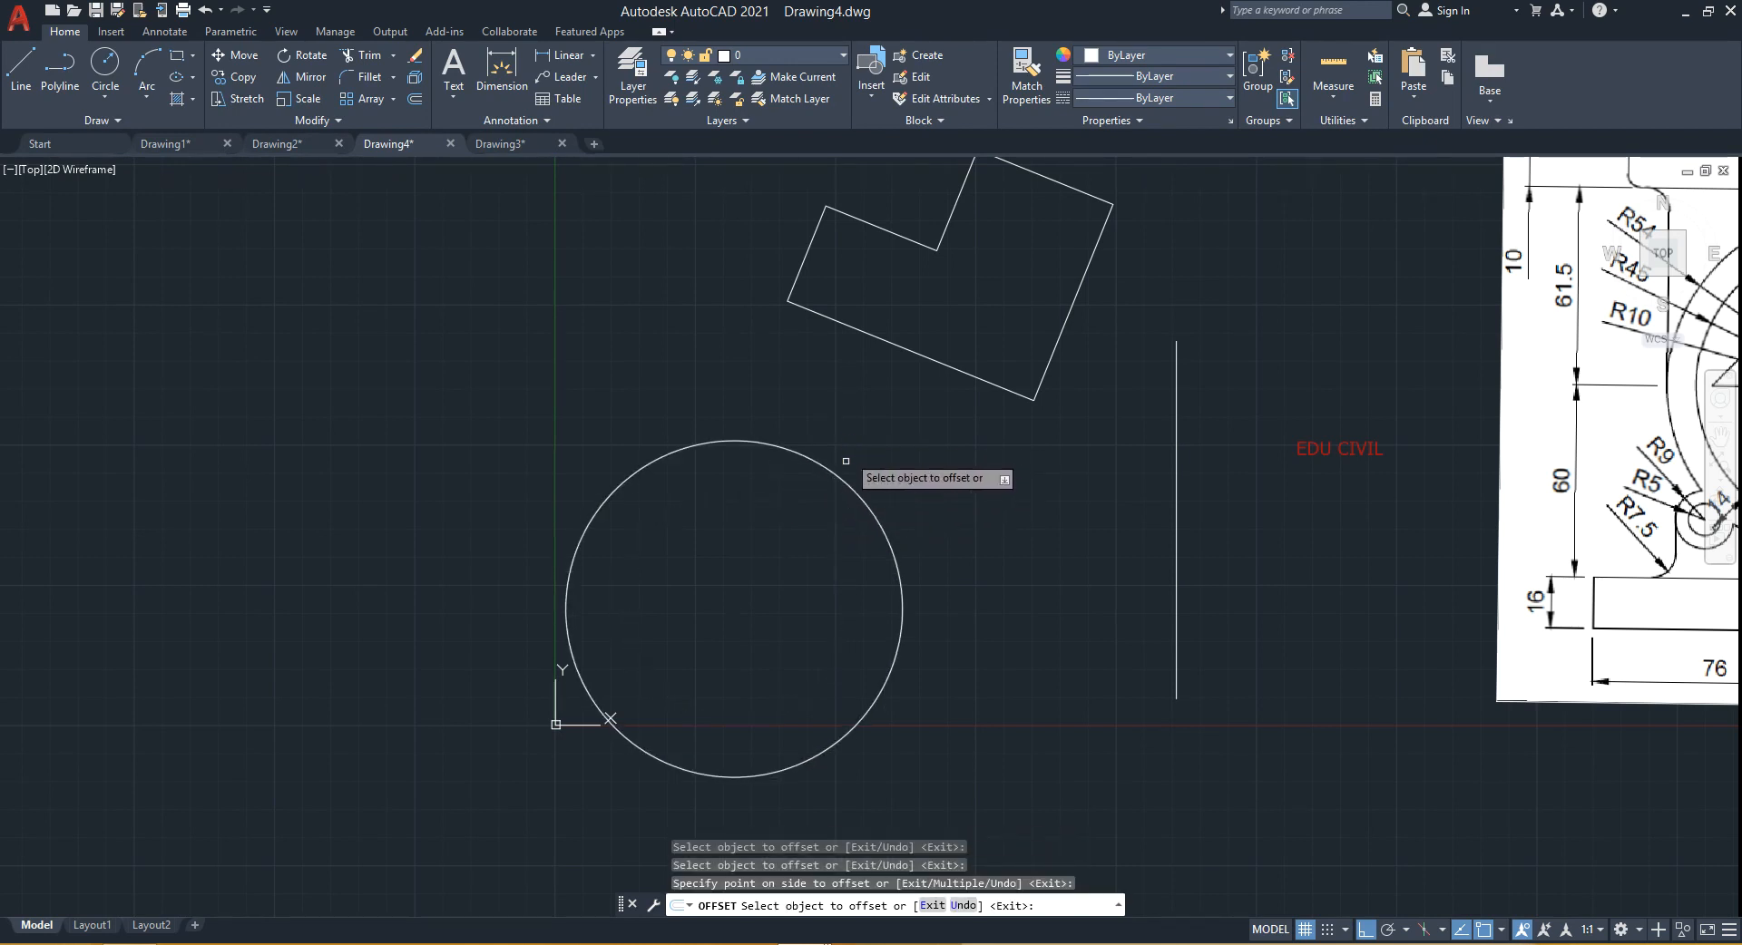
click(841, 477)
click(814, 499)
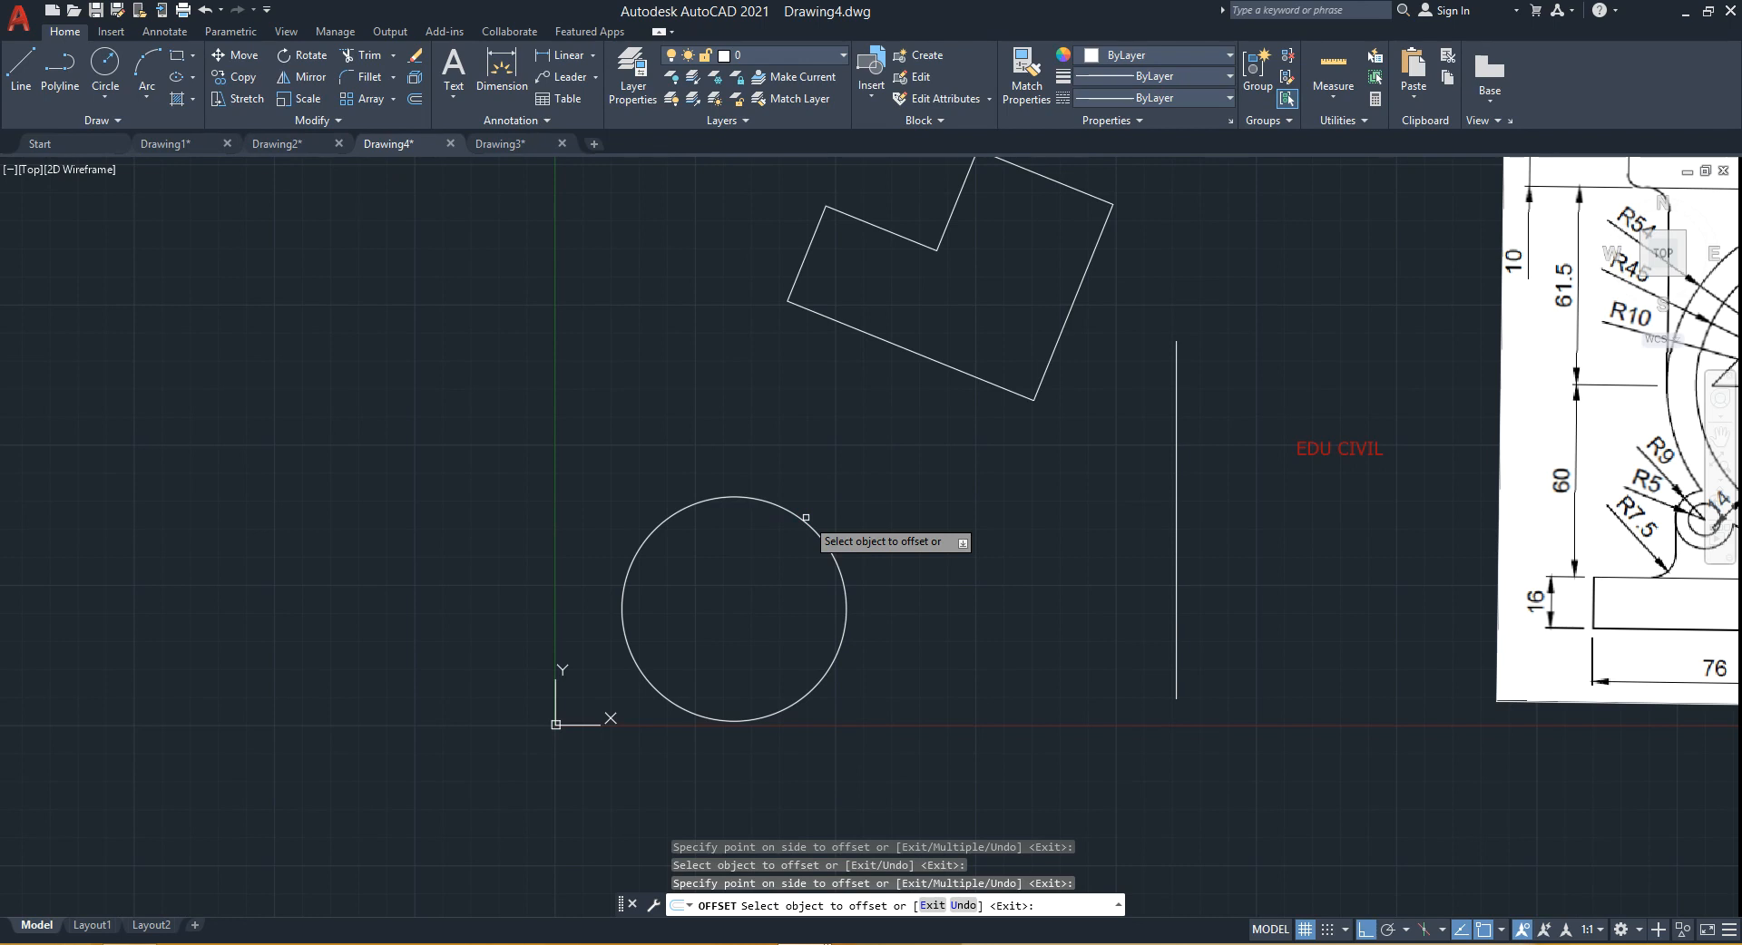
key(Escape)
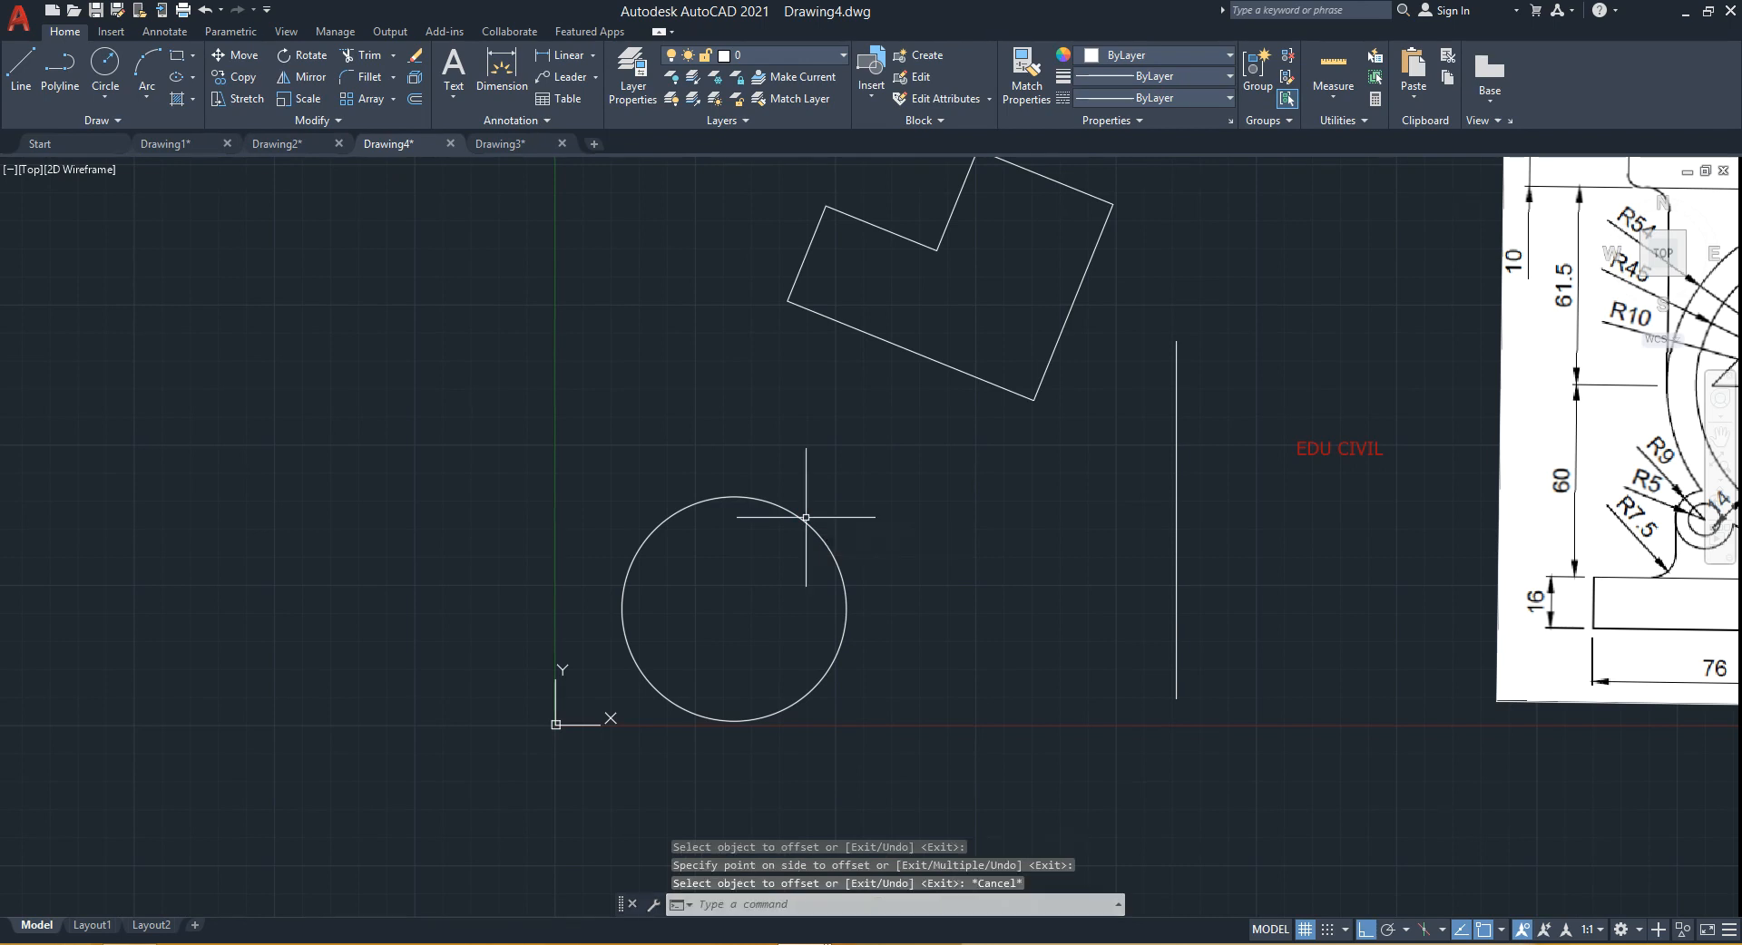
- Start Offset and set its erase-source option to No so originals are kept
text(O)
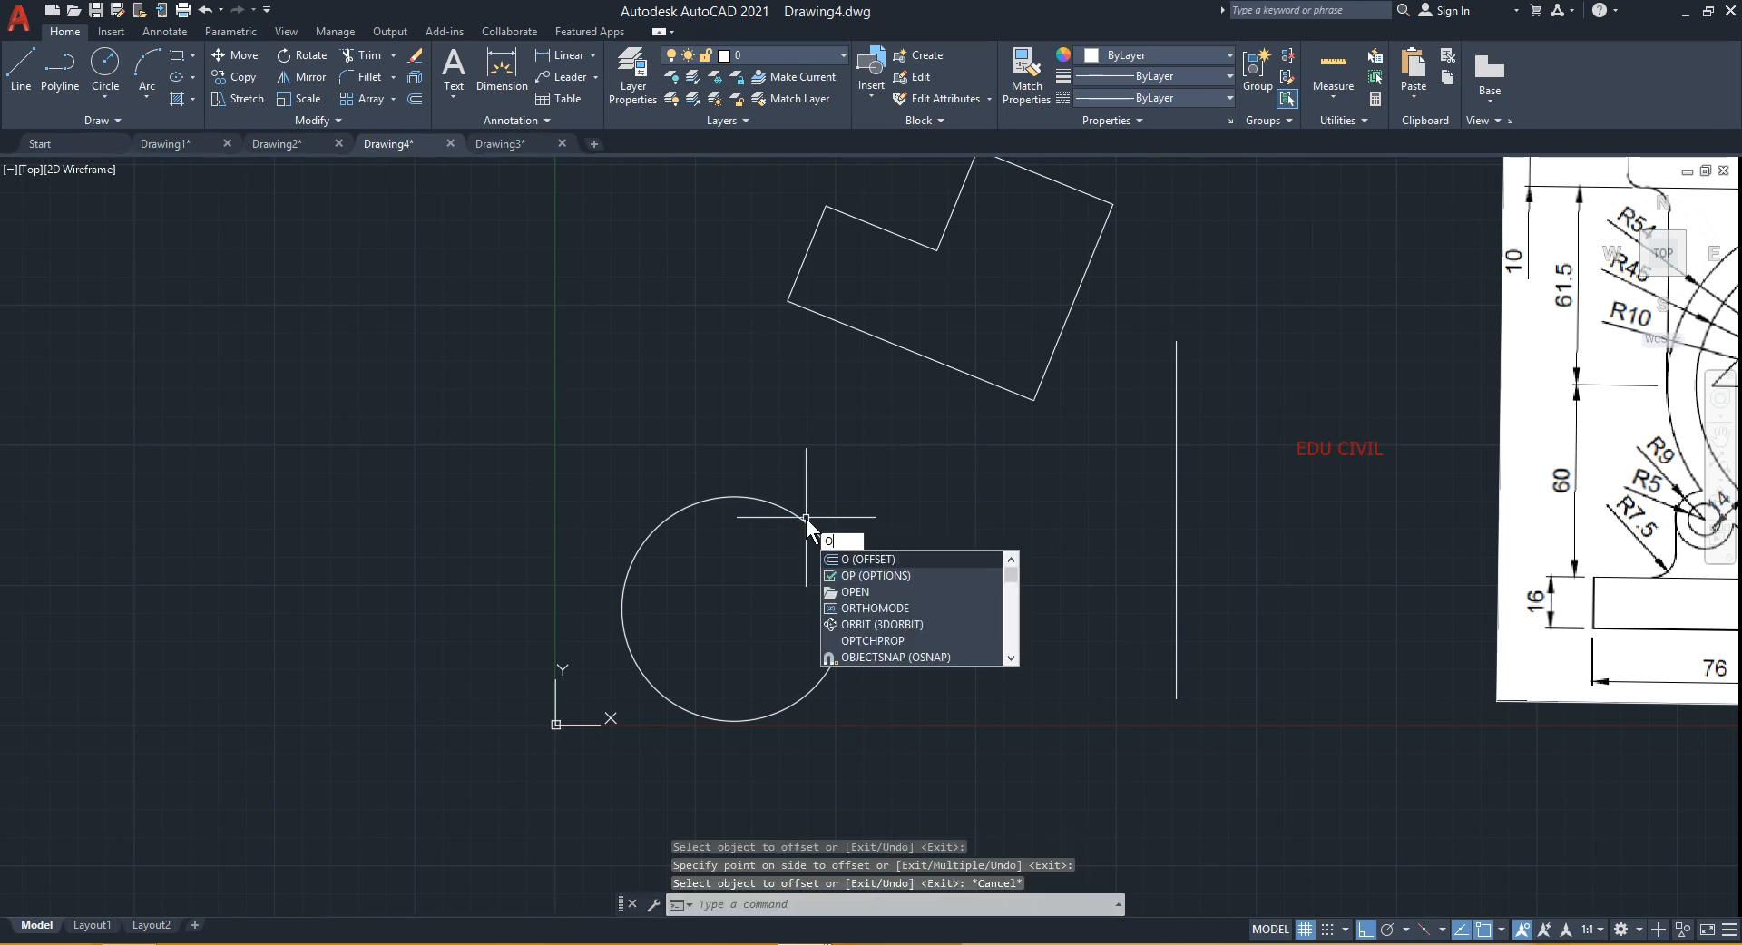
key(Return)
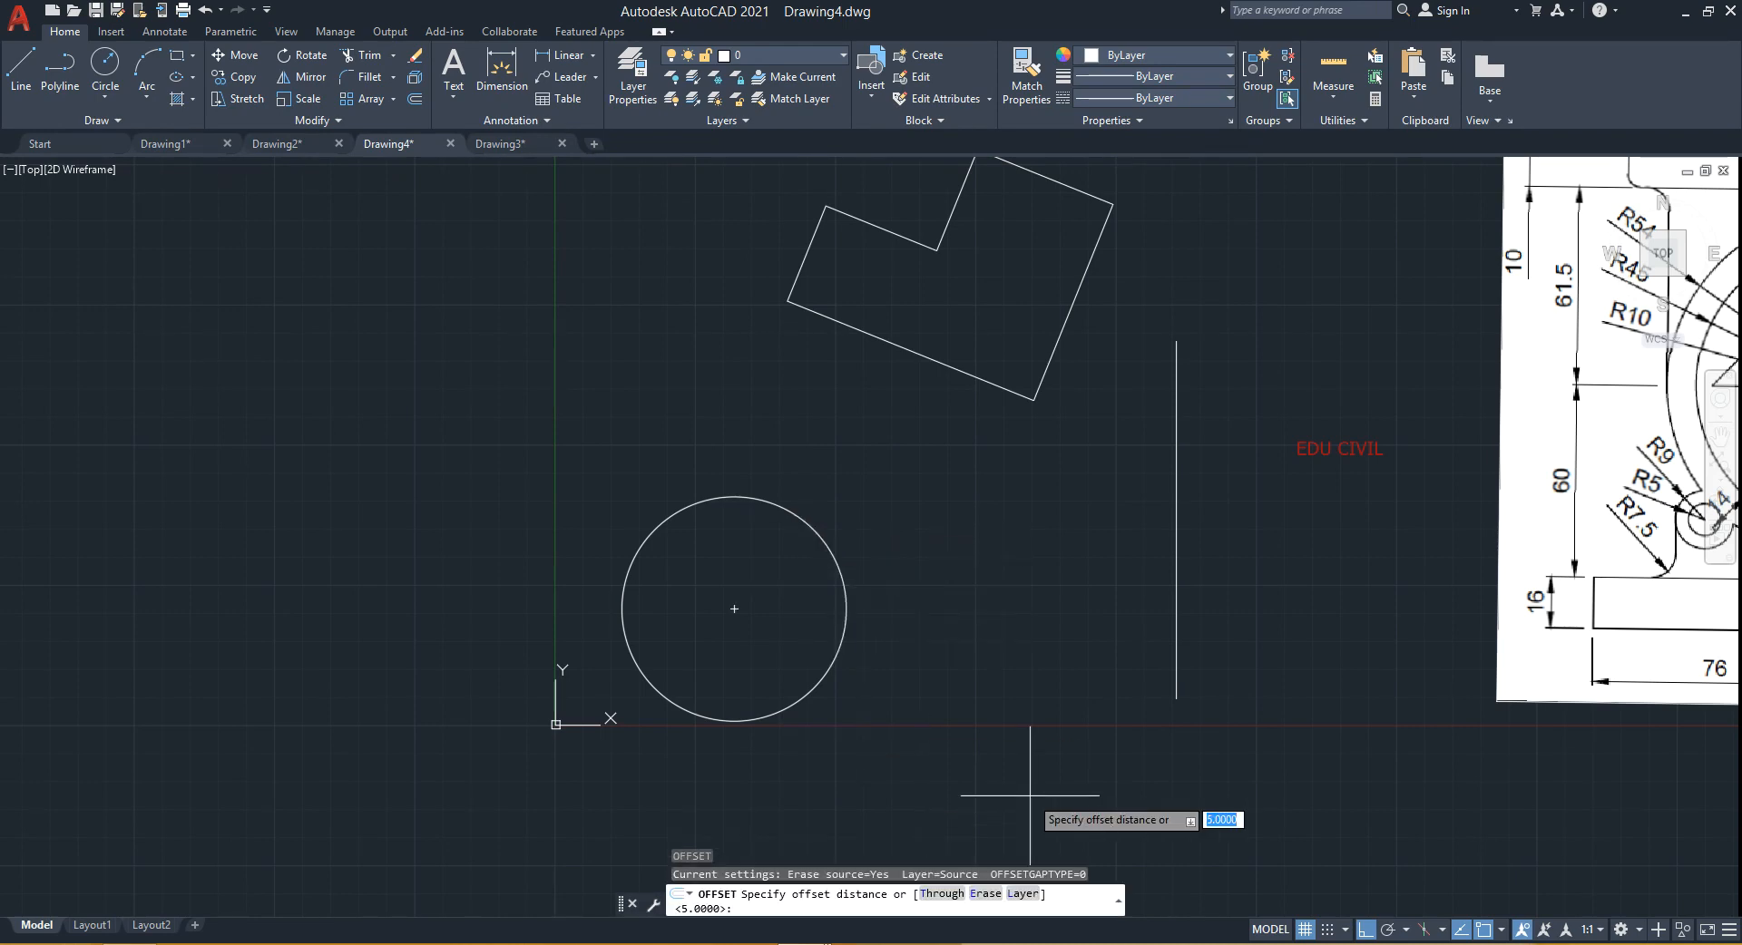
key(F5)
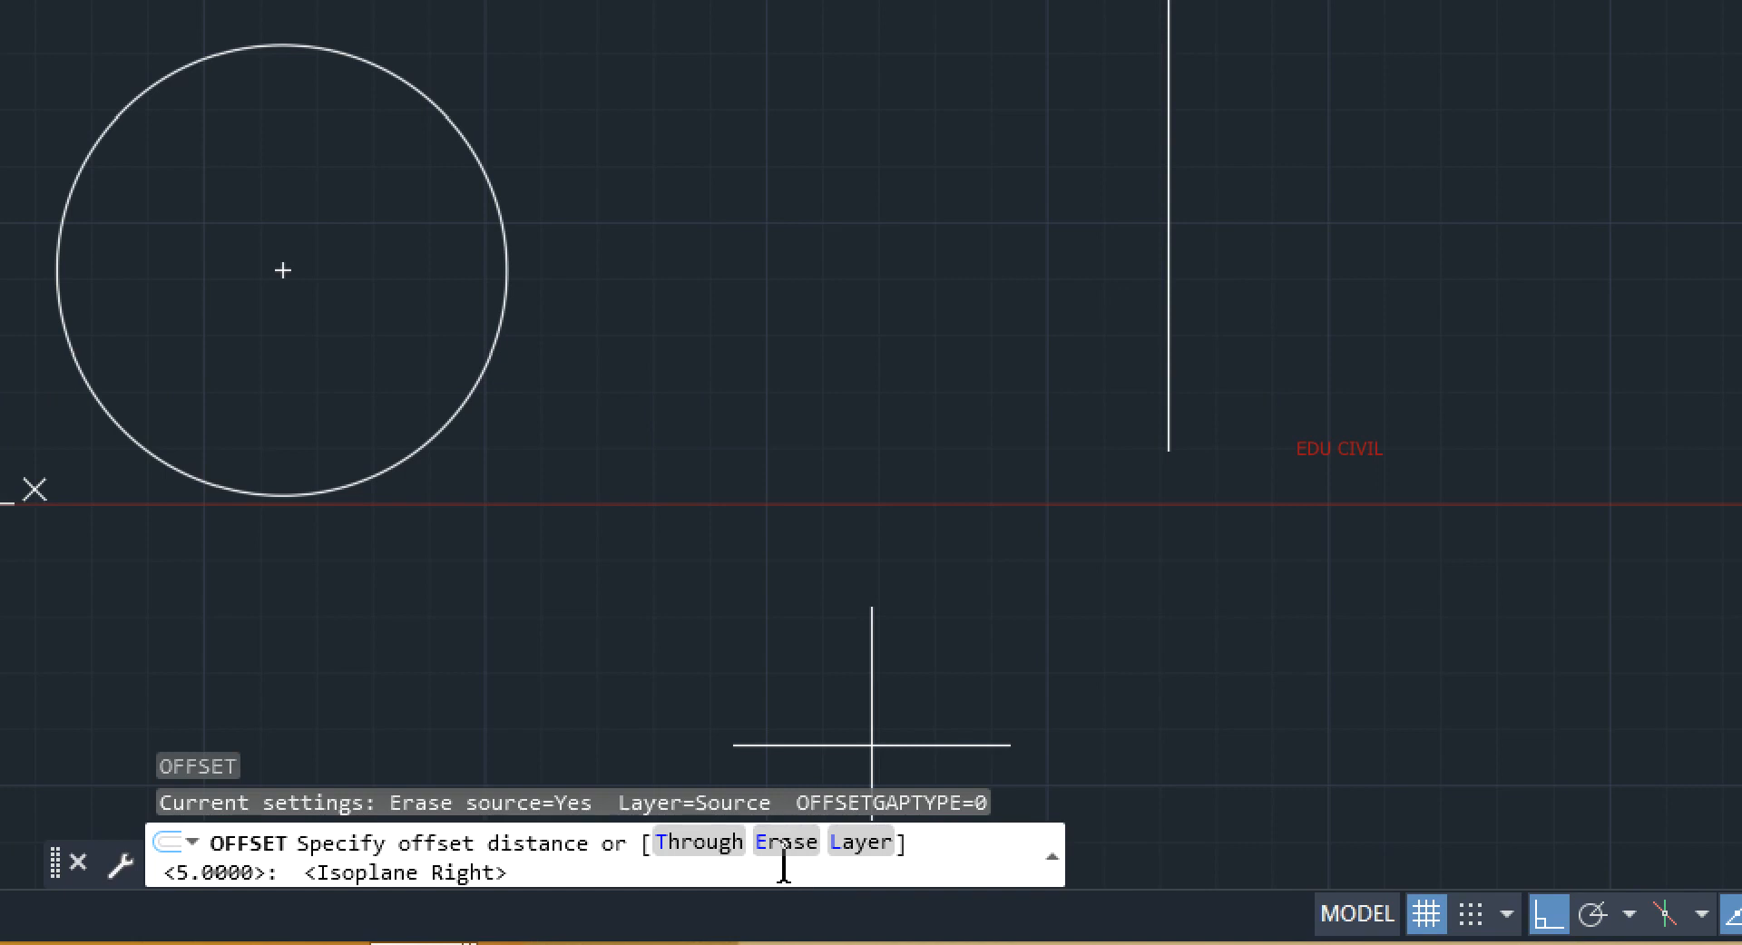
click(787, 849)
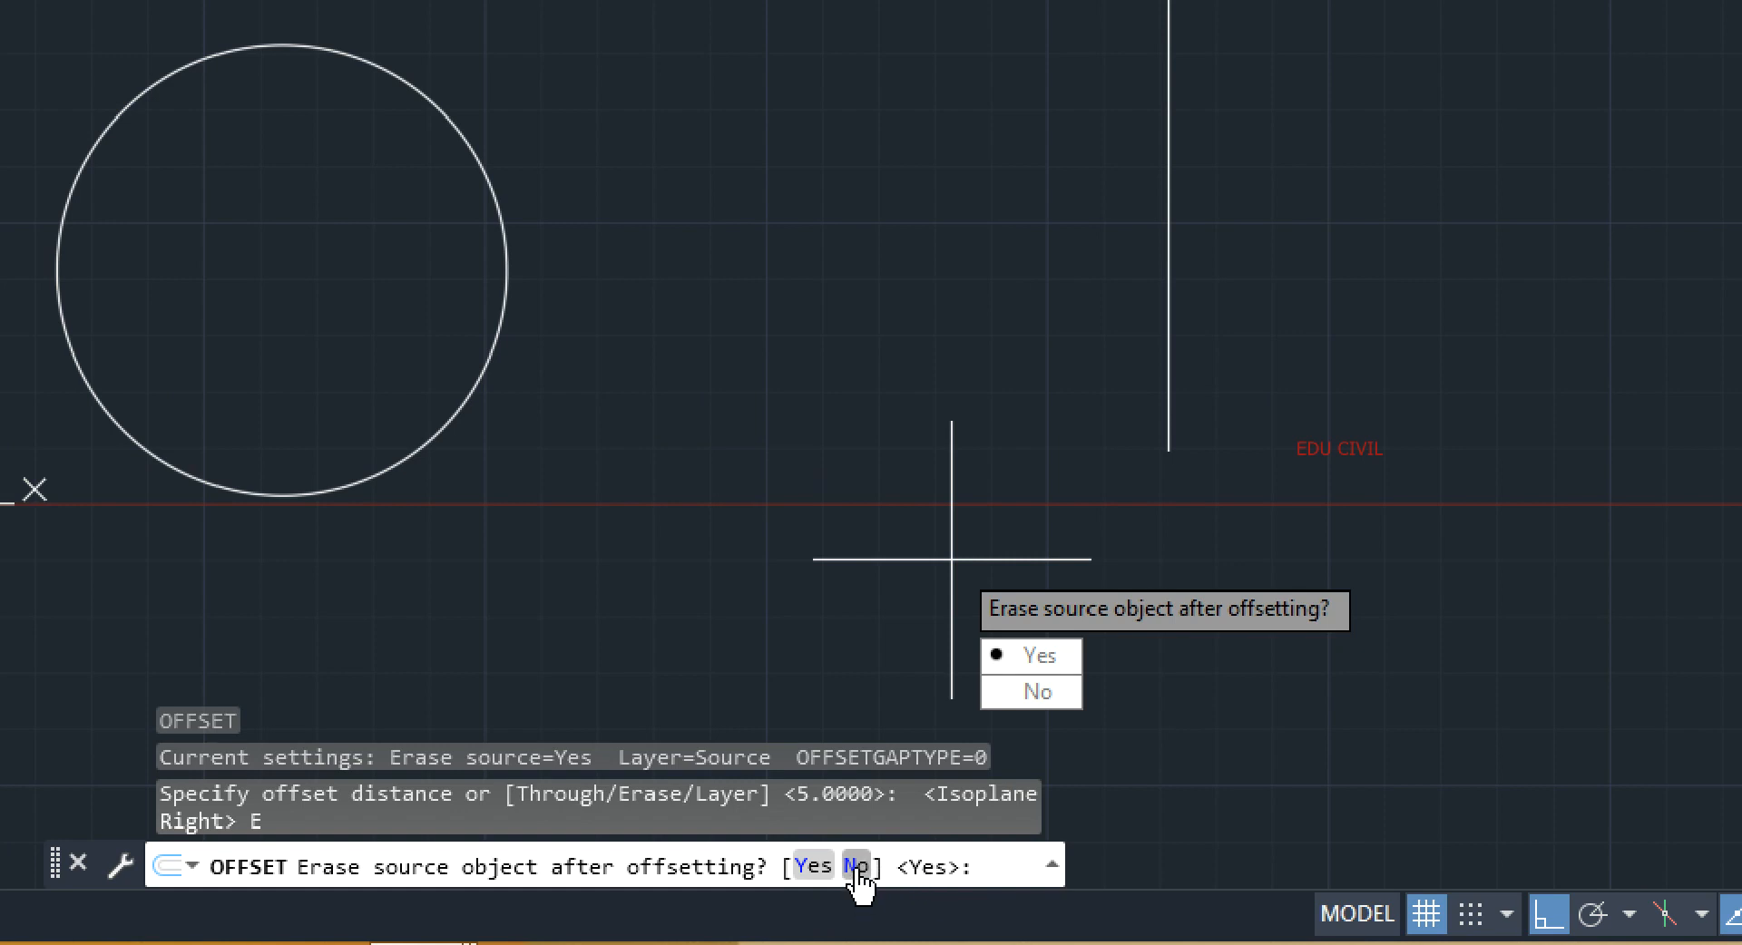
click(857, 866)
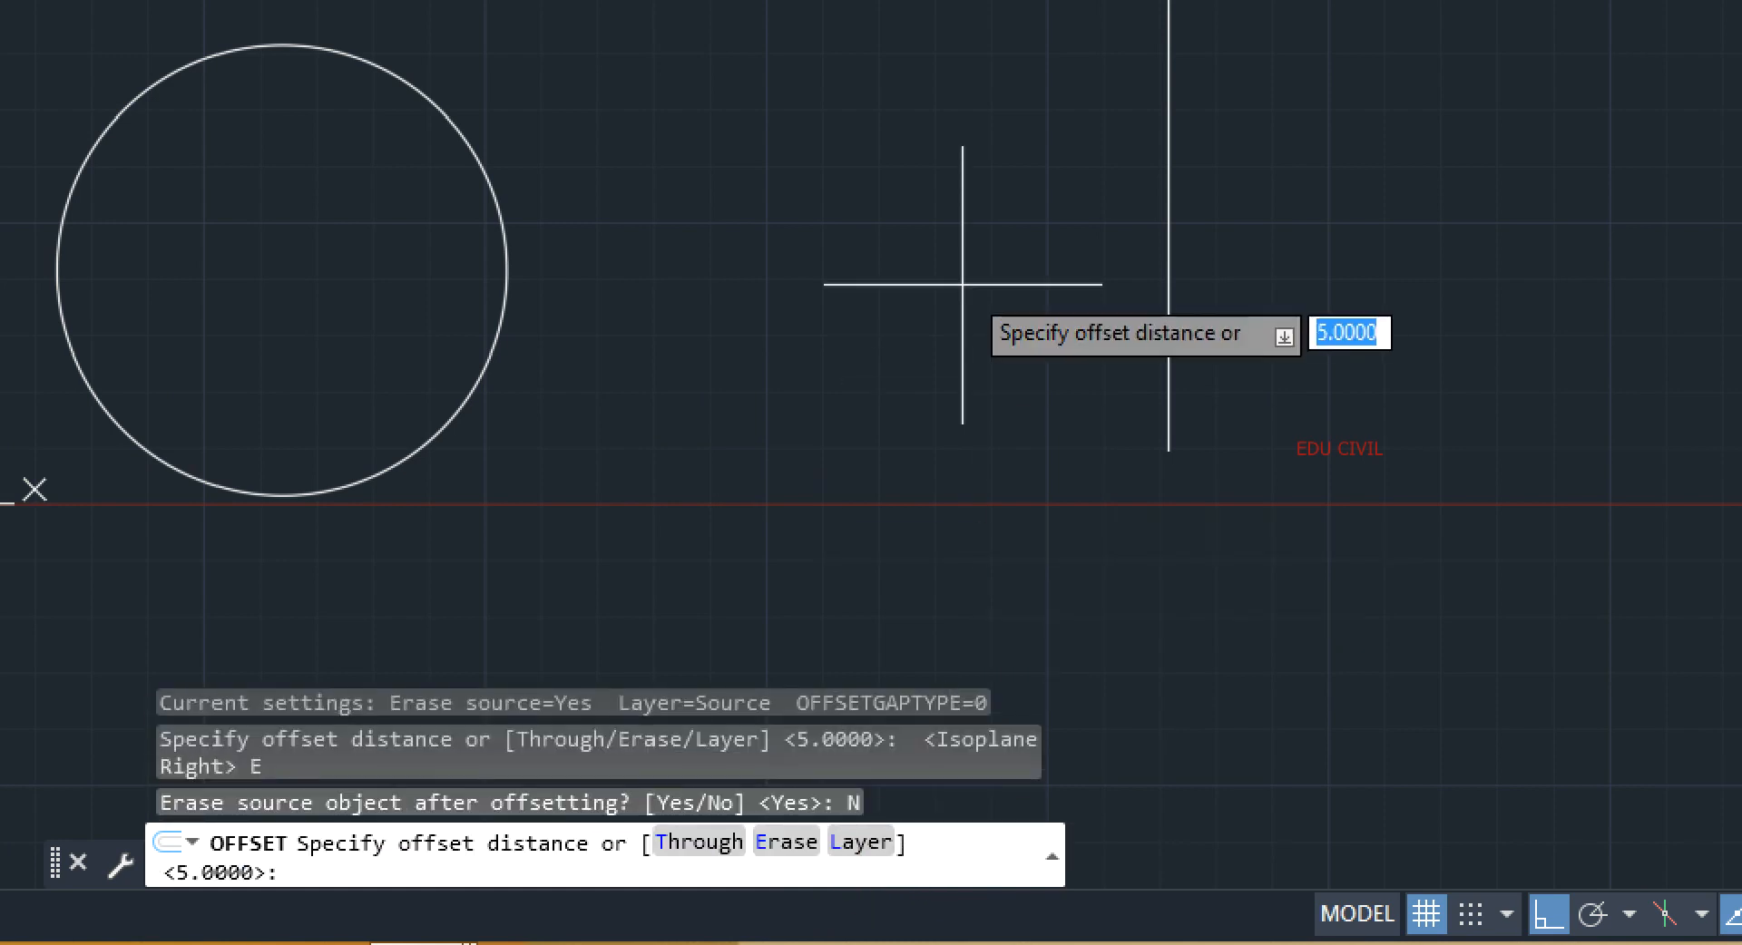
key(Escape)
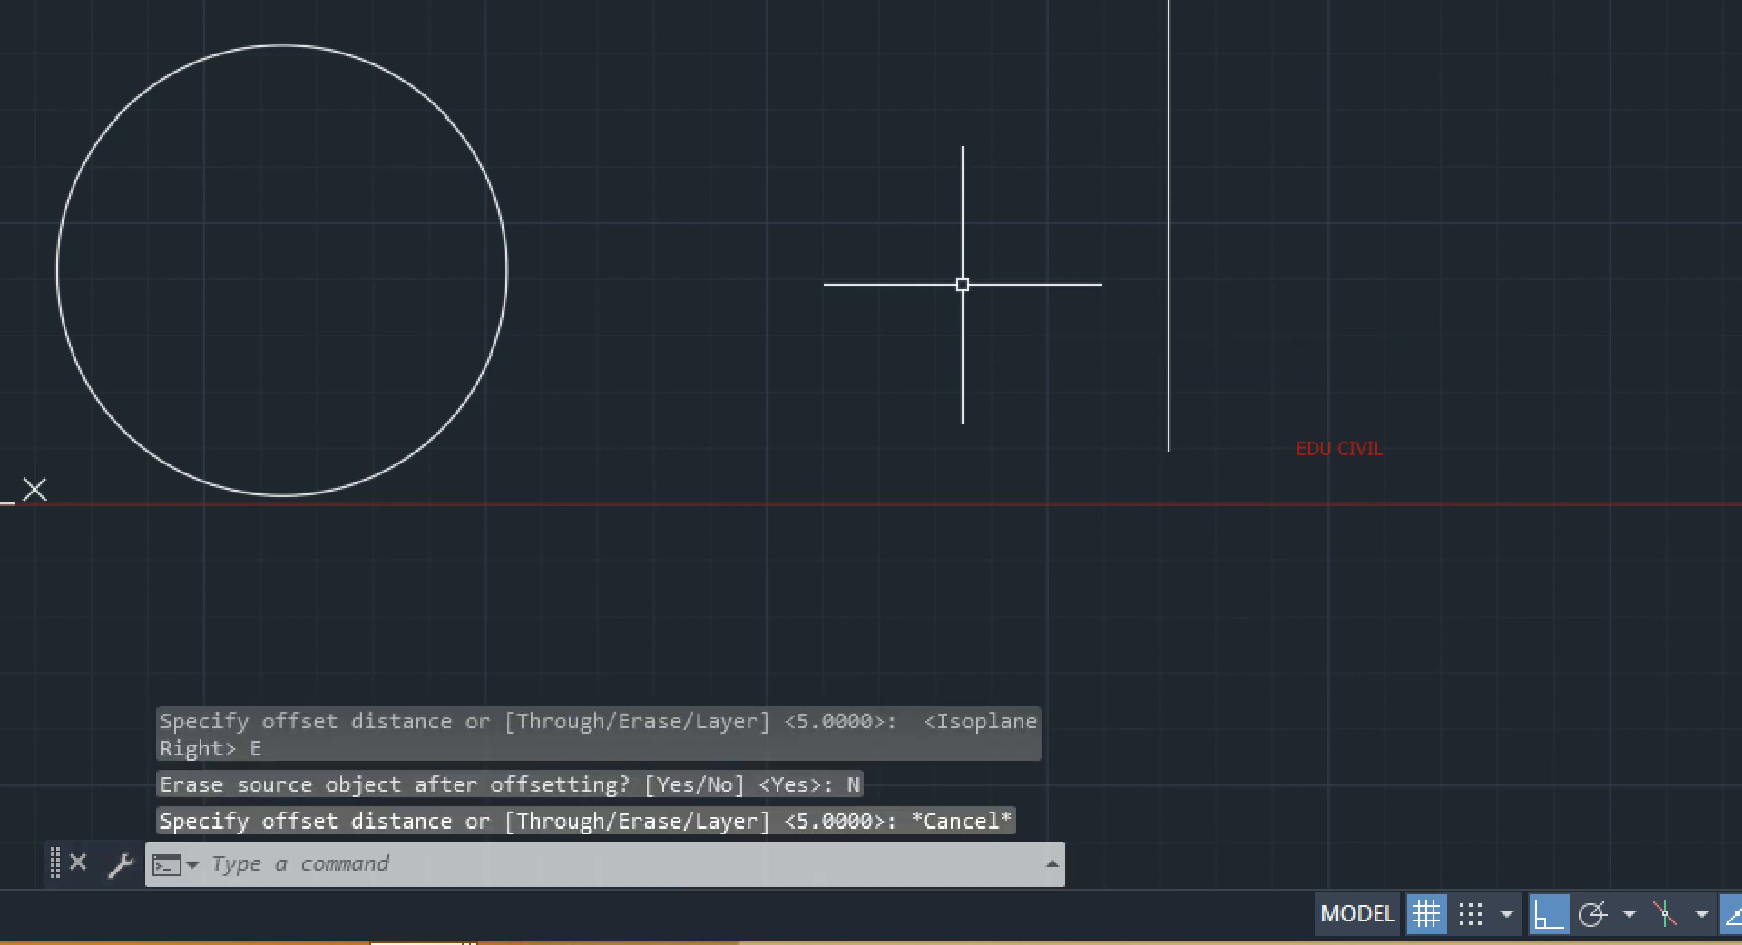
key(F5)
key(alt)
key(o)
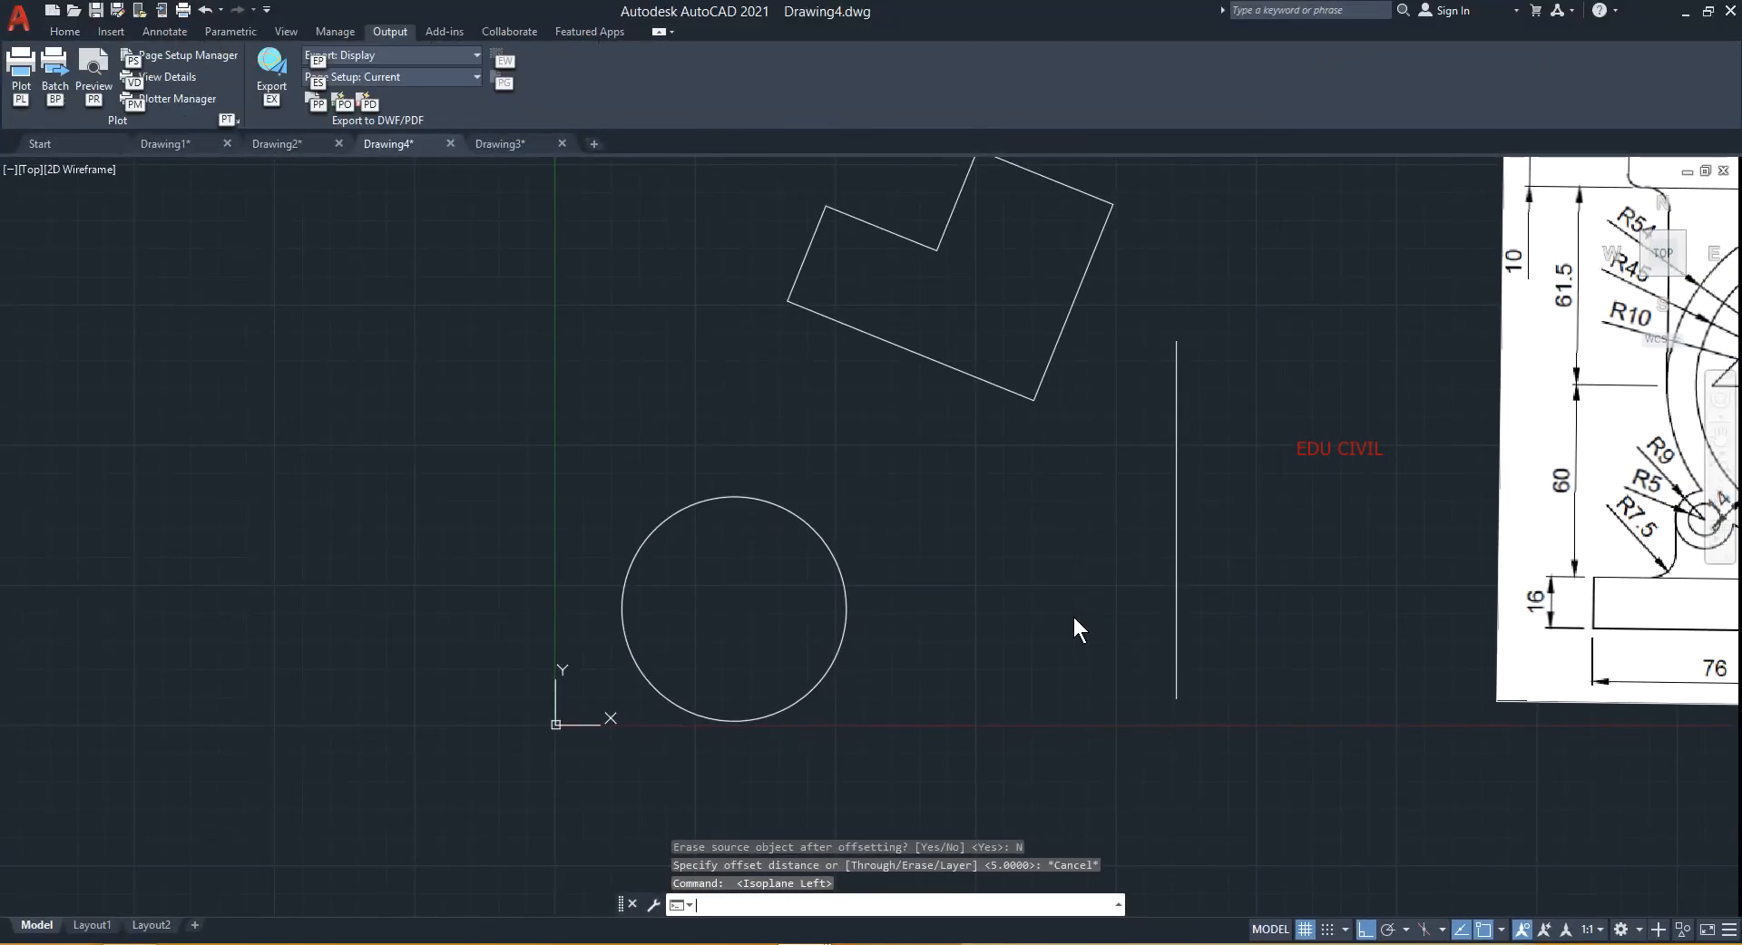
key(Escape)
key(Escape)
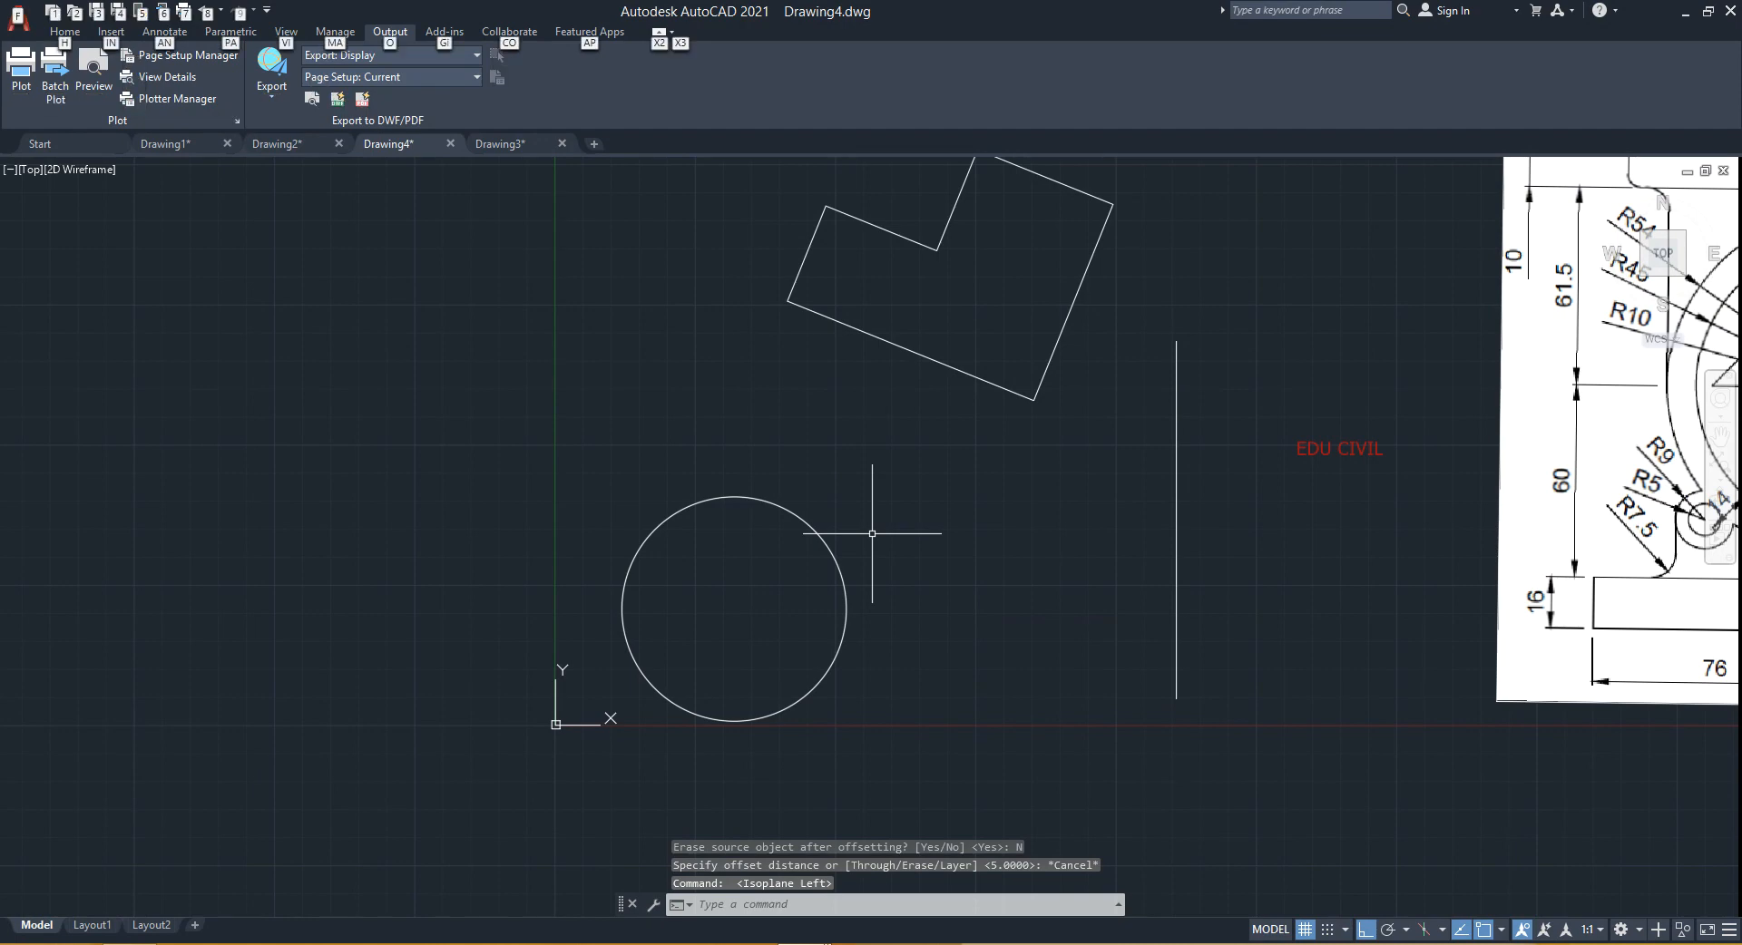
- Offset the circle 5 units inward and then 5 units outward, keeping the original circle
text(o)
key(Return)
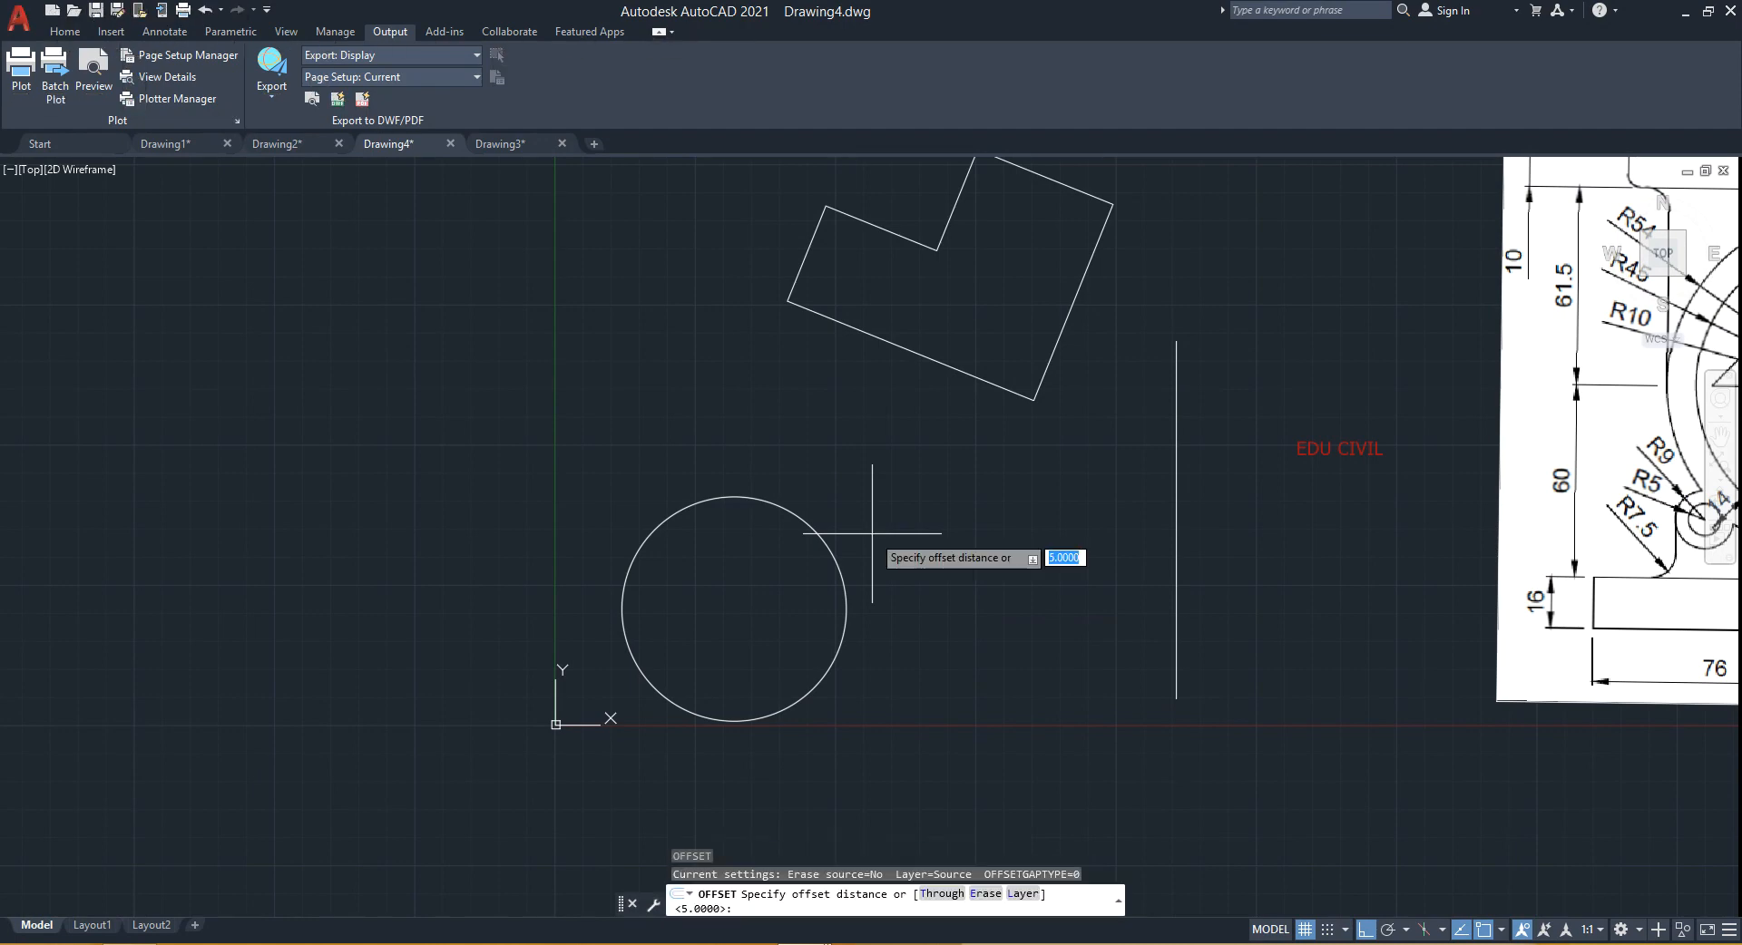
key(Return)
click(832, 551)
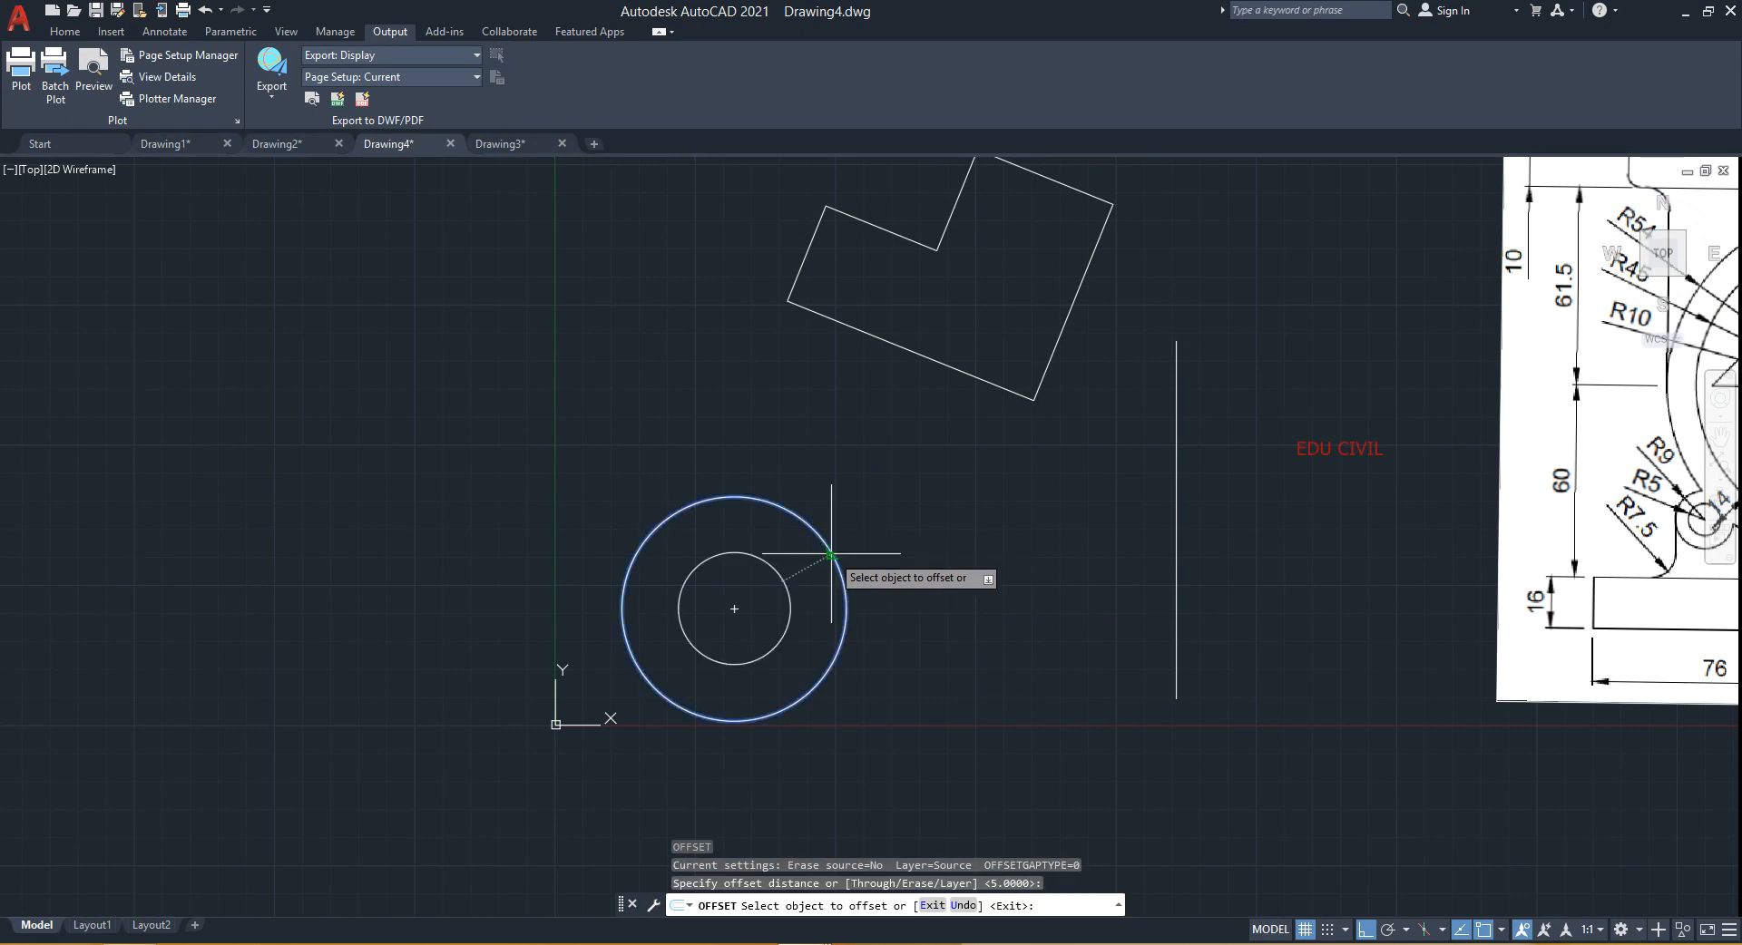
click(825, 551)
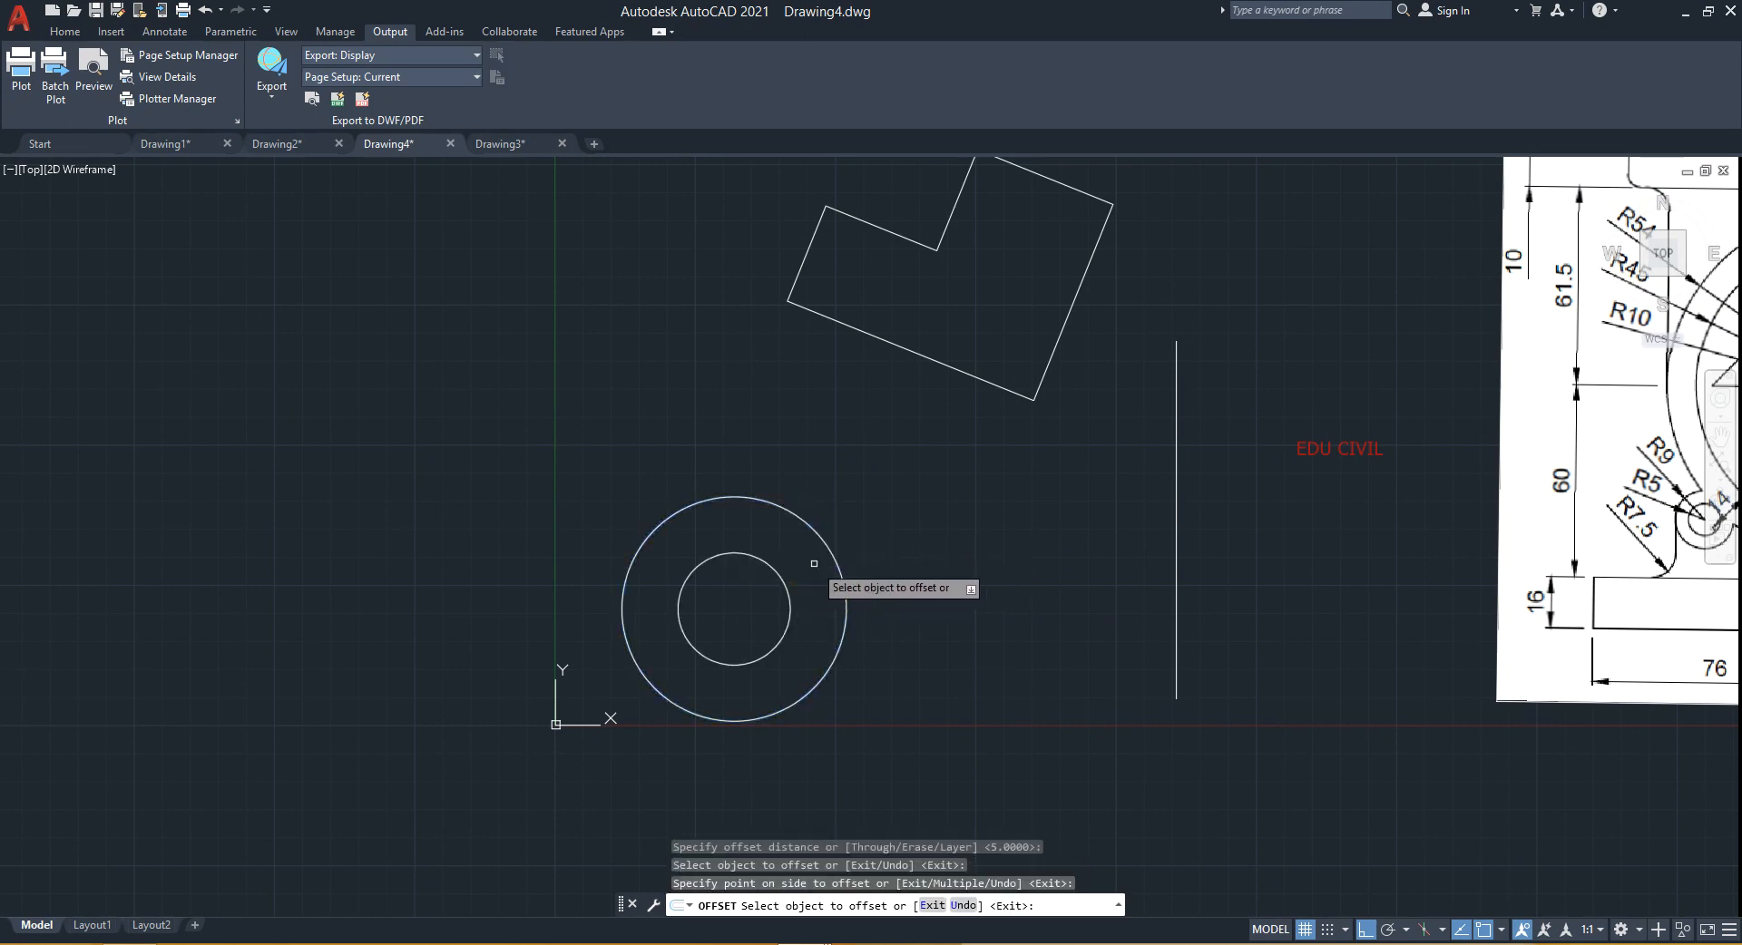
click(824, 549)
click(819, 519)
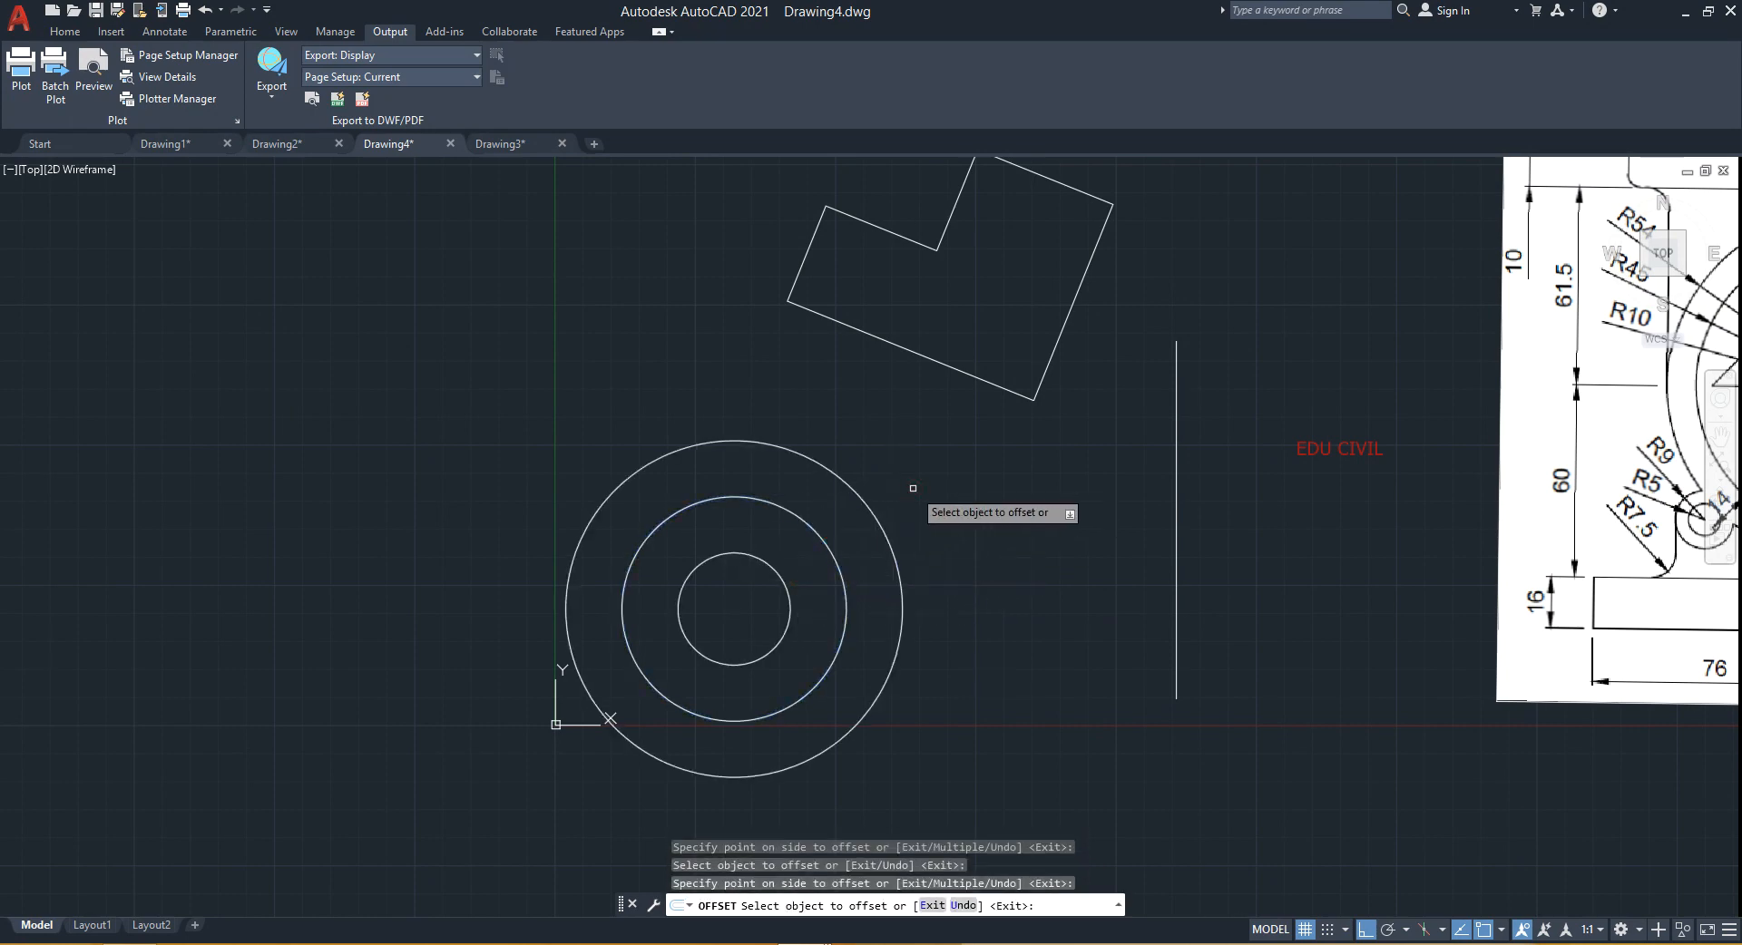
- Offset the rotated shape 5 units to its inside and 5 units to its outside
middle_drag(913, 488, 808, 572)
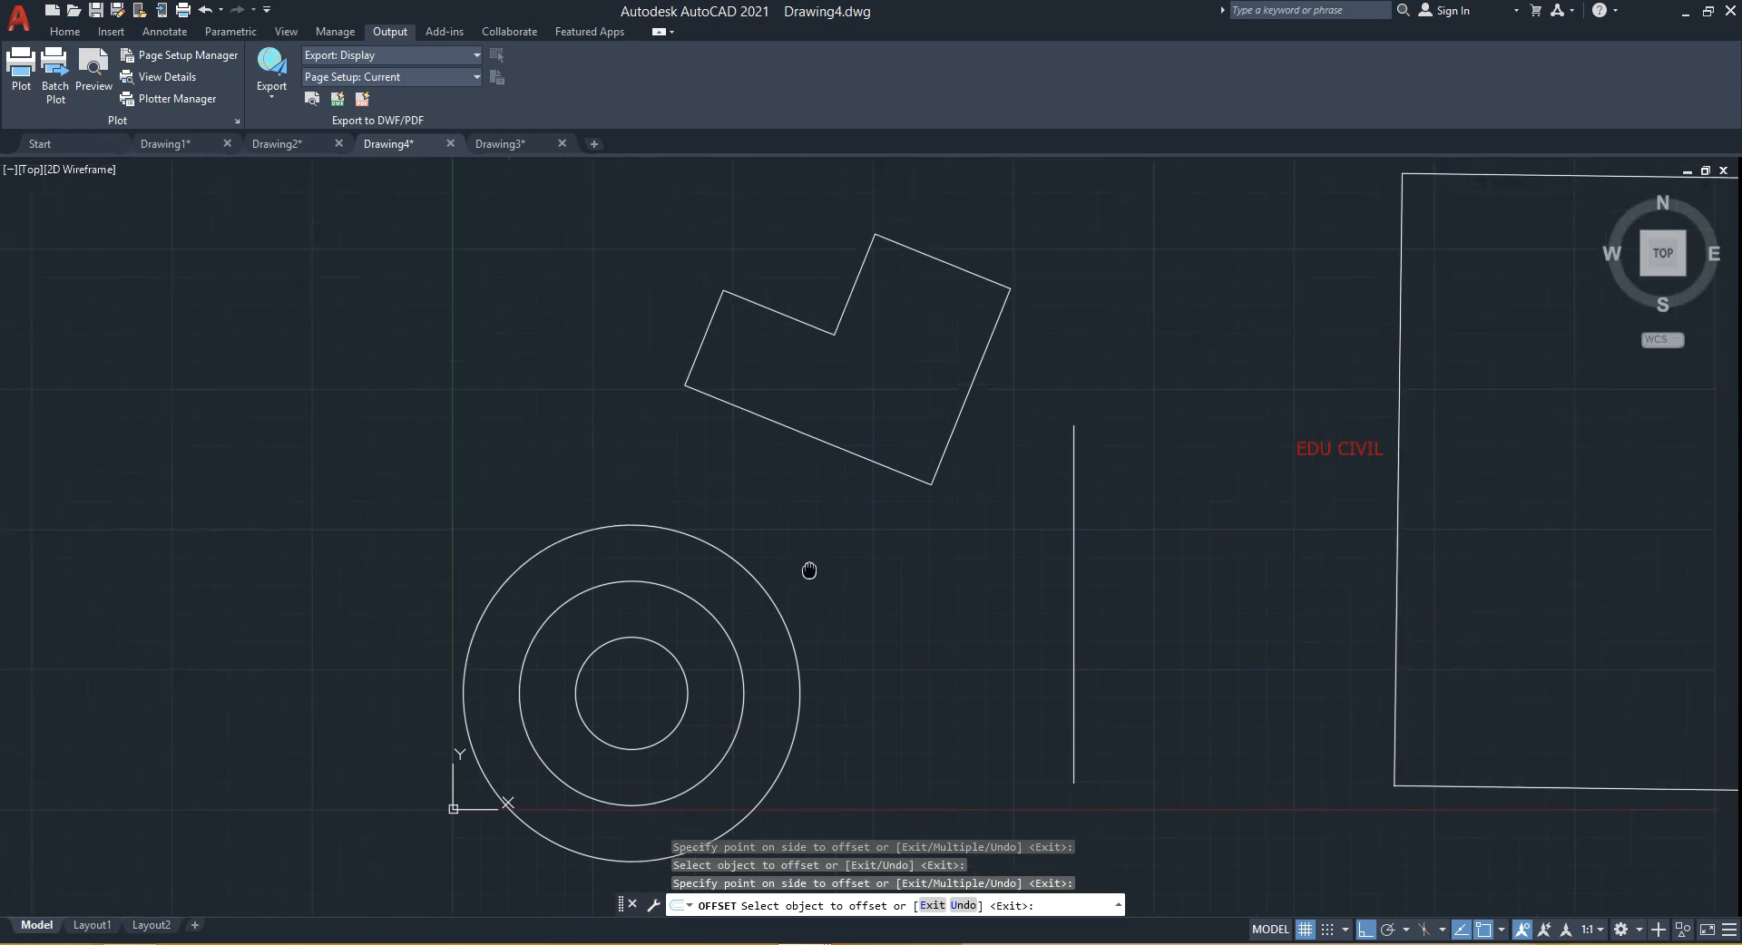
click(860, 462)
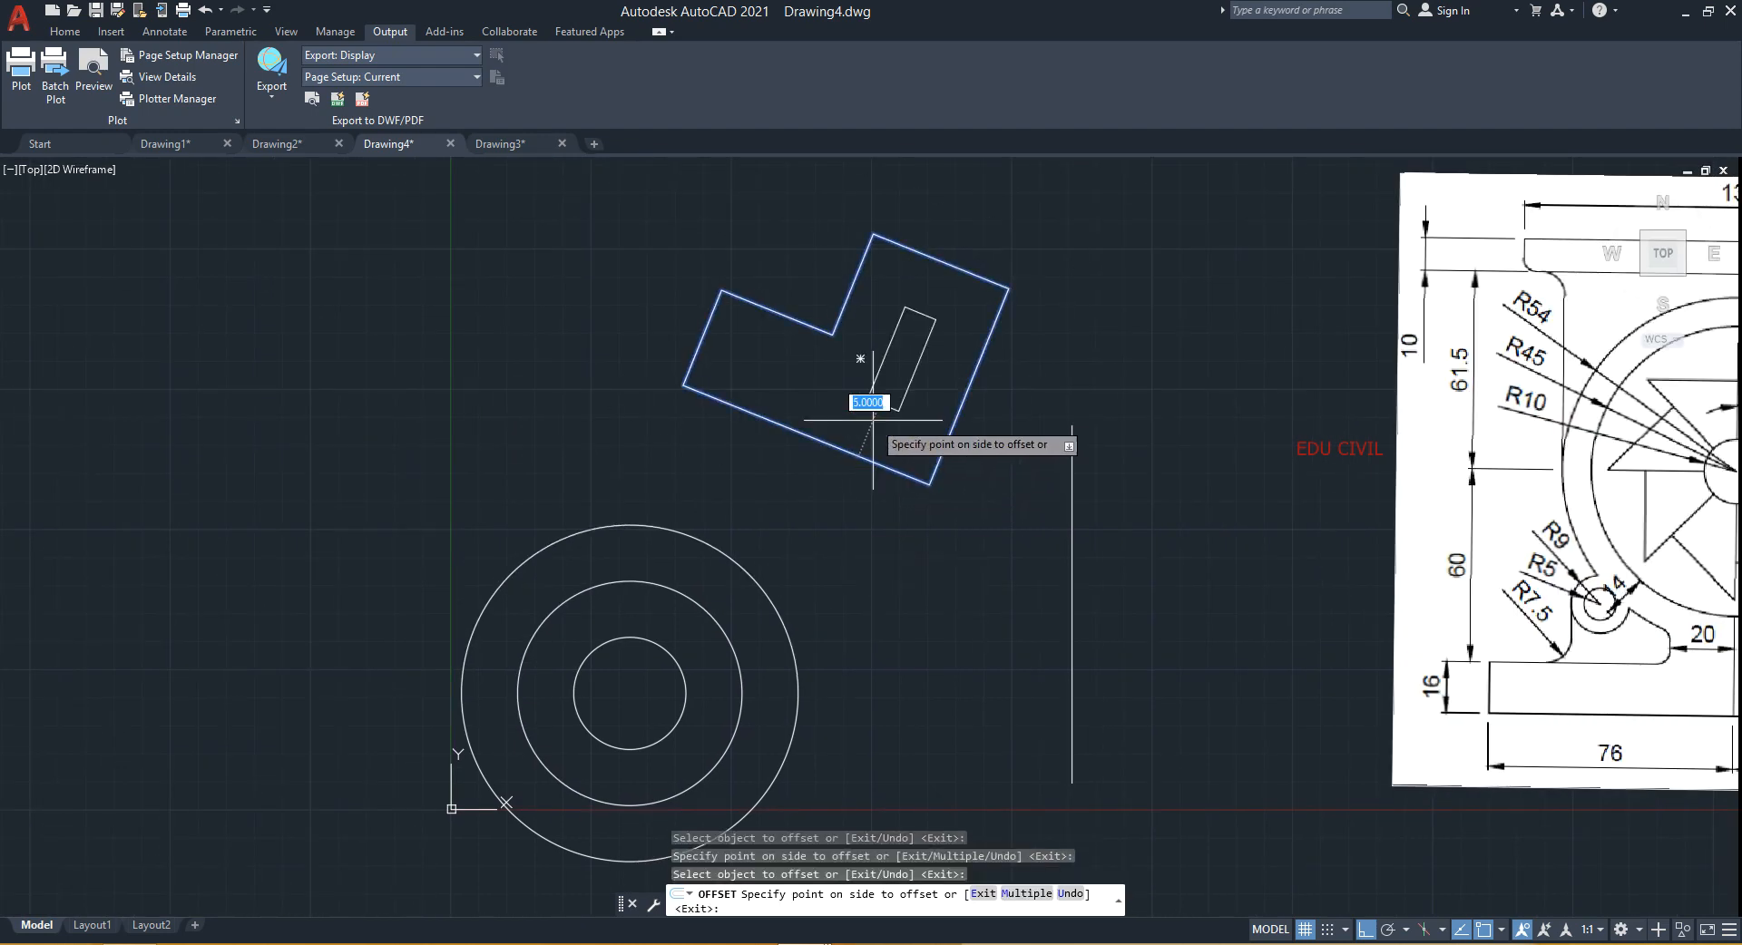
click(863, 390)
click(871, 469)
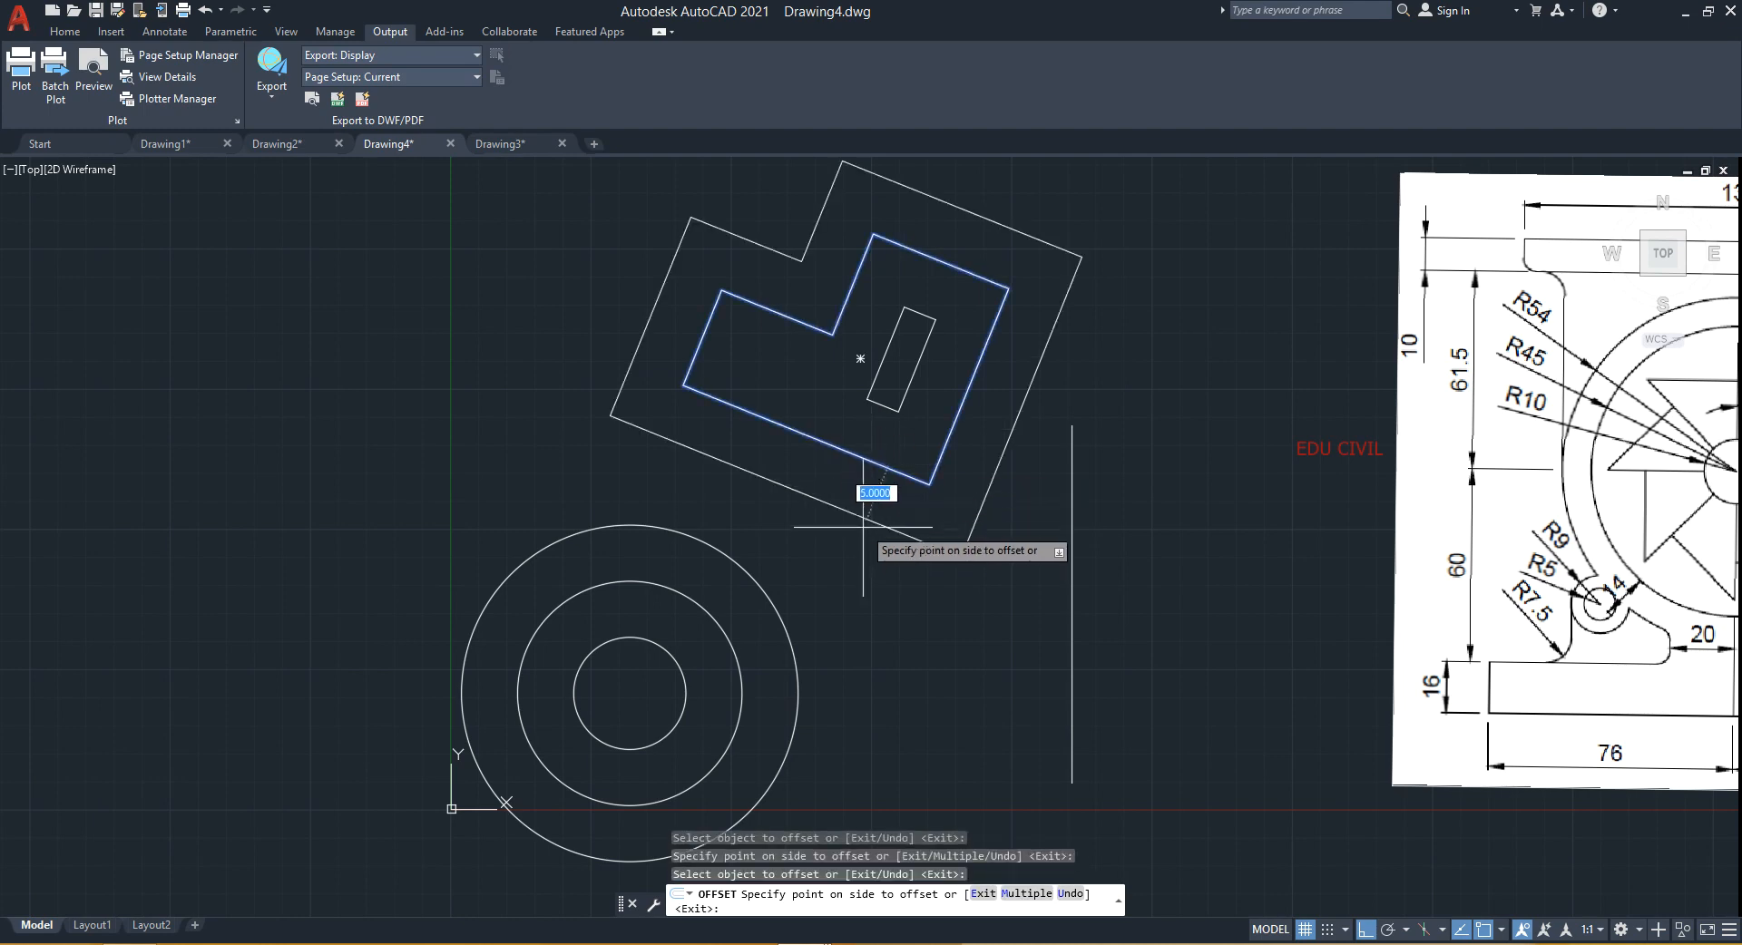
click(857, 526)
- Offset the vertical line 5 units repeatedly to the right, building a row of parallel lines
middle_drag(952, 603, 782, 599)
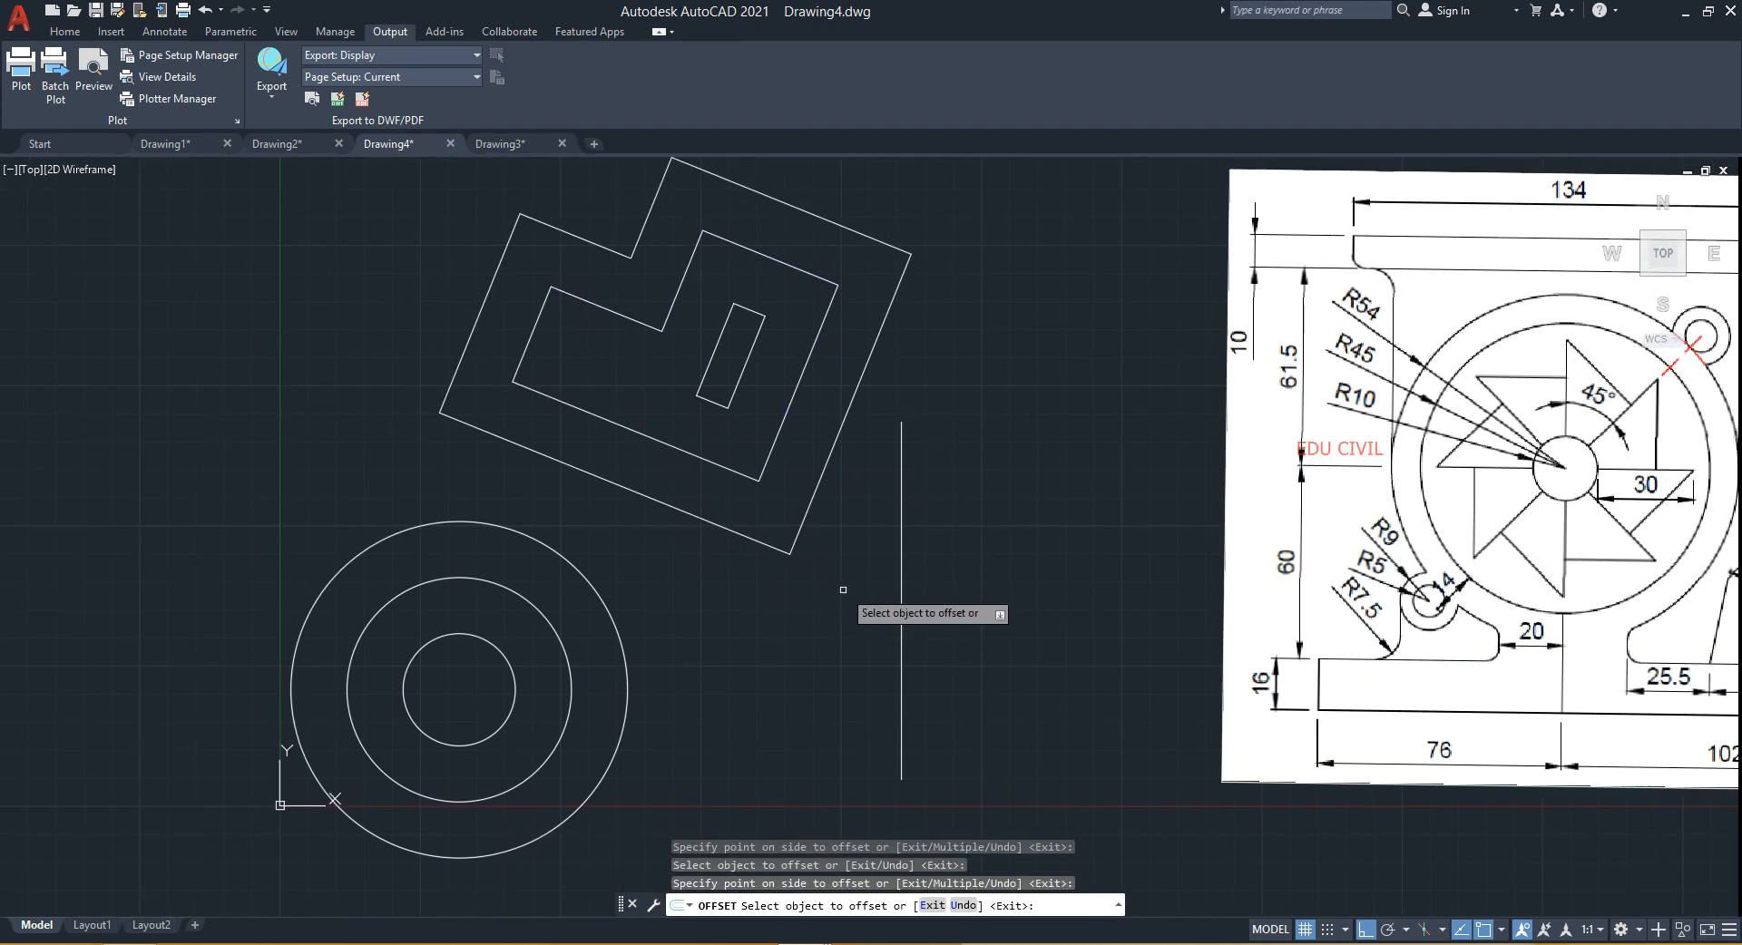
click(900, 572)
click(961, 581)
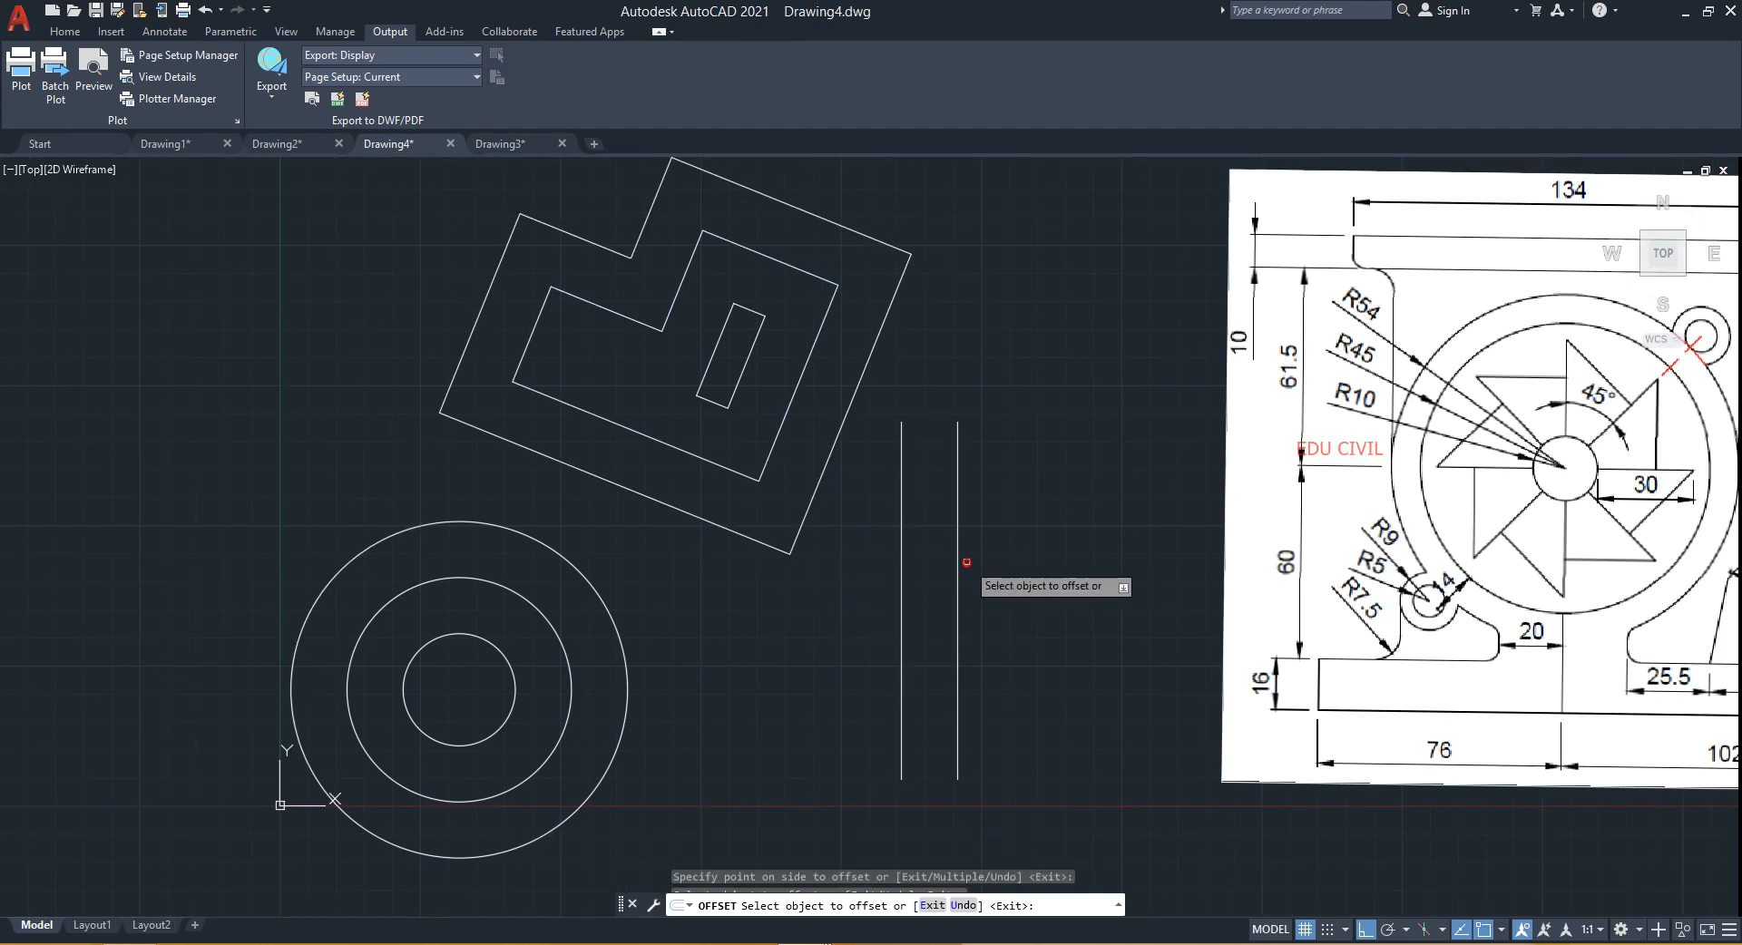
click(957, 579)
click(999, 583)
middle_drag(1042, 591, 874, 603)
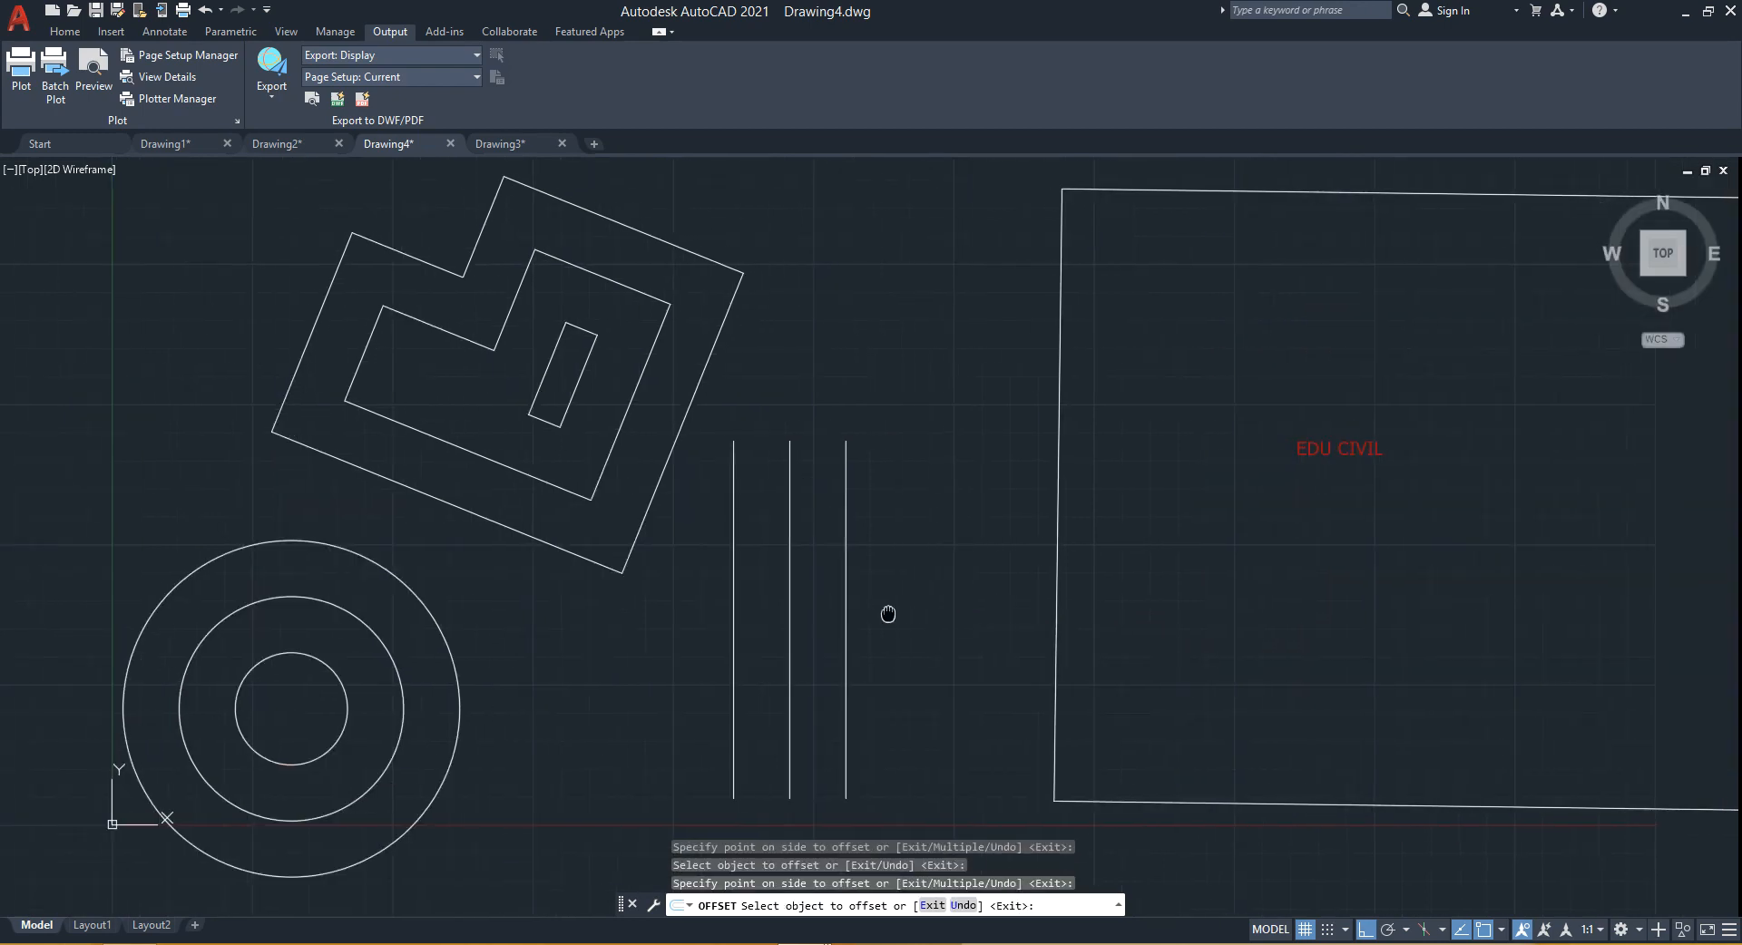
click(844, 624)
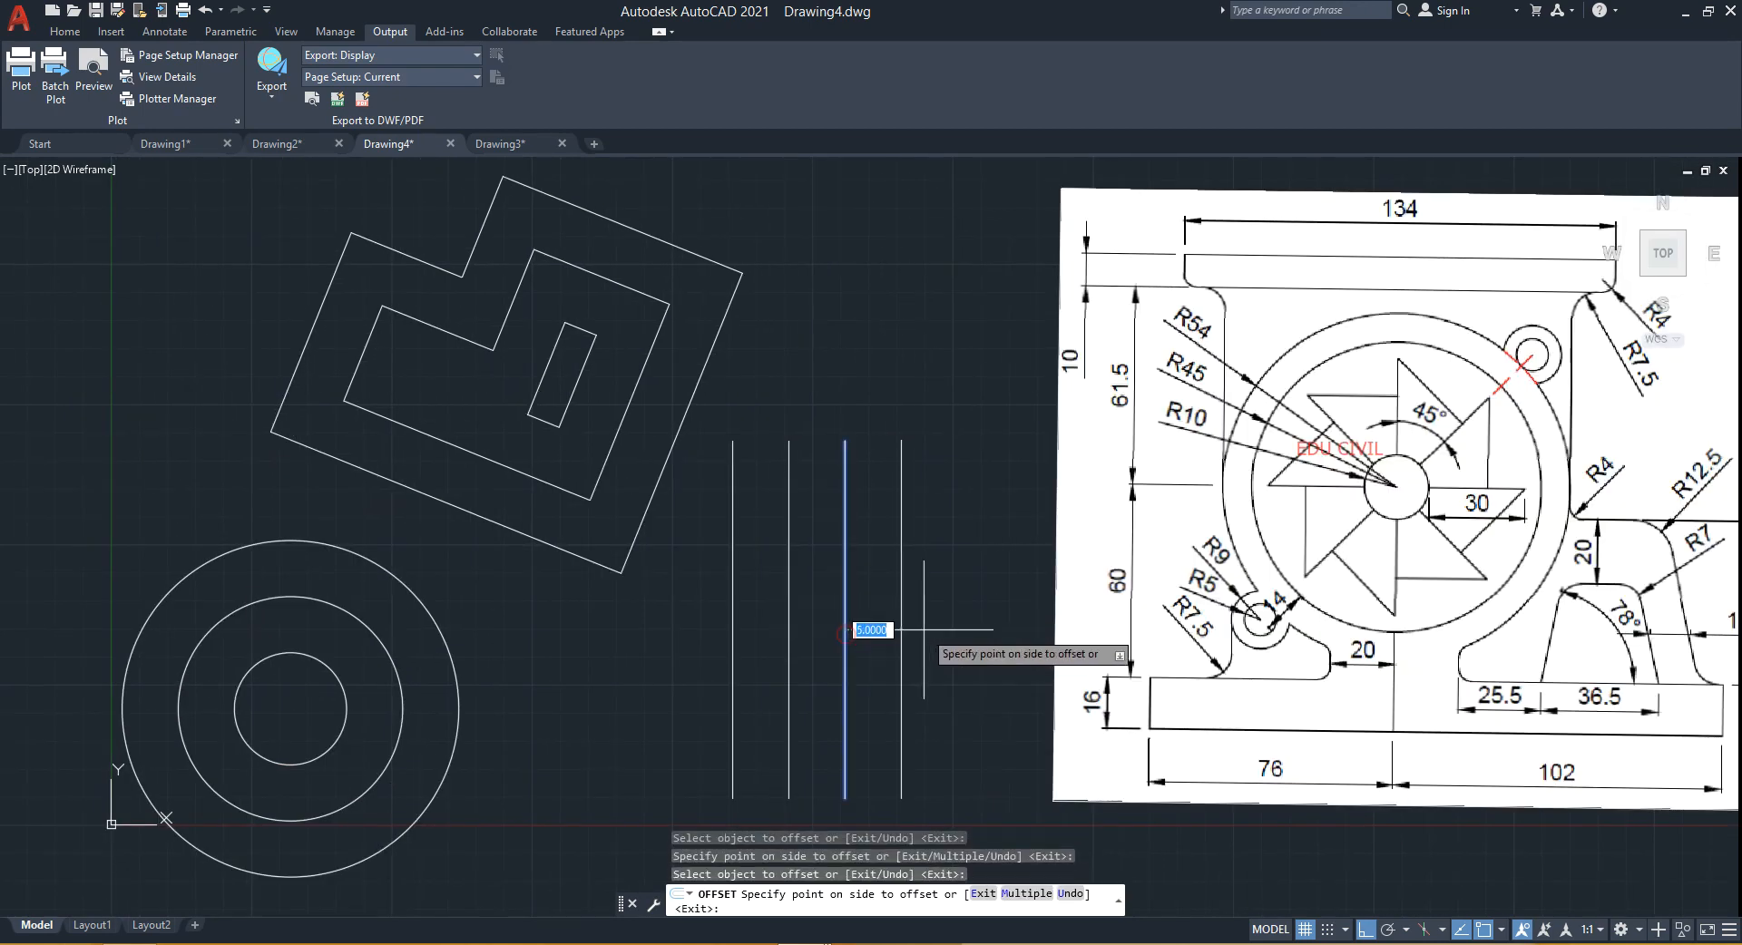
click(909, 633)
click(901, 635)
click(945, 640)
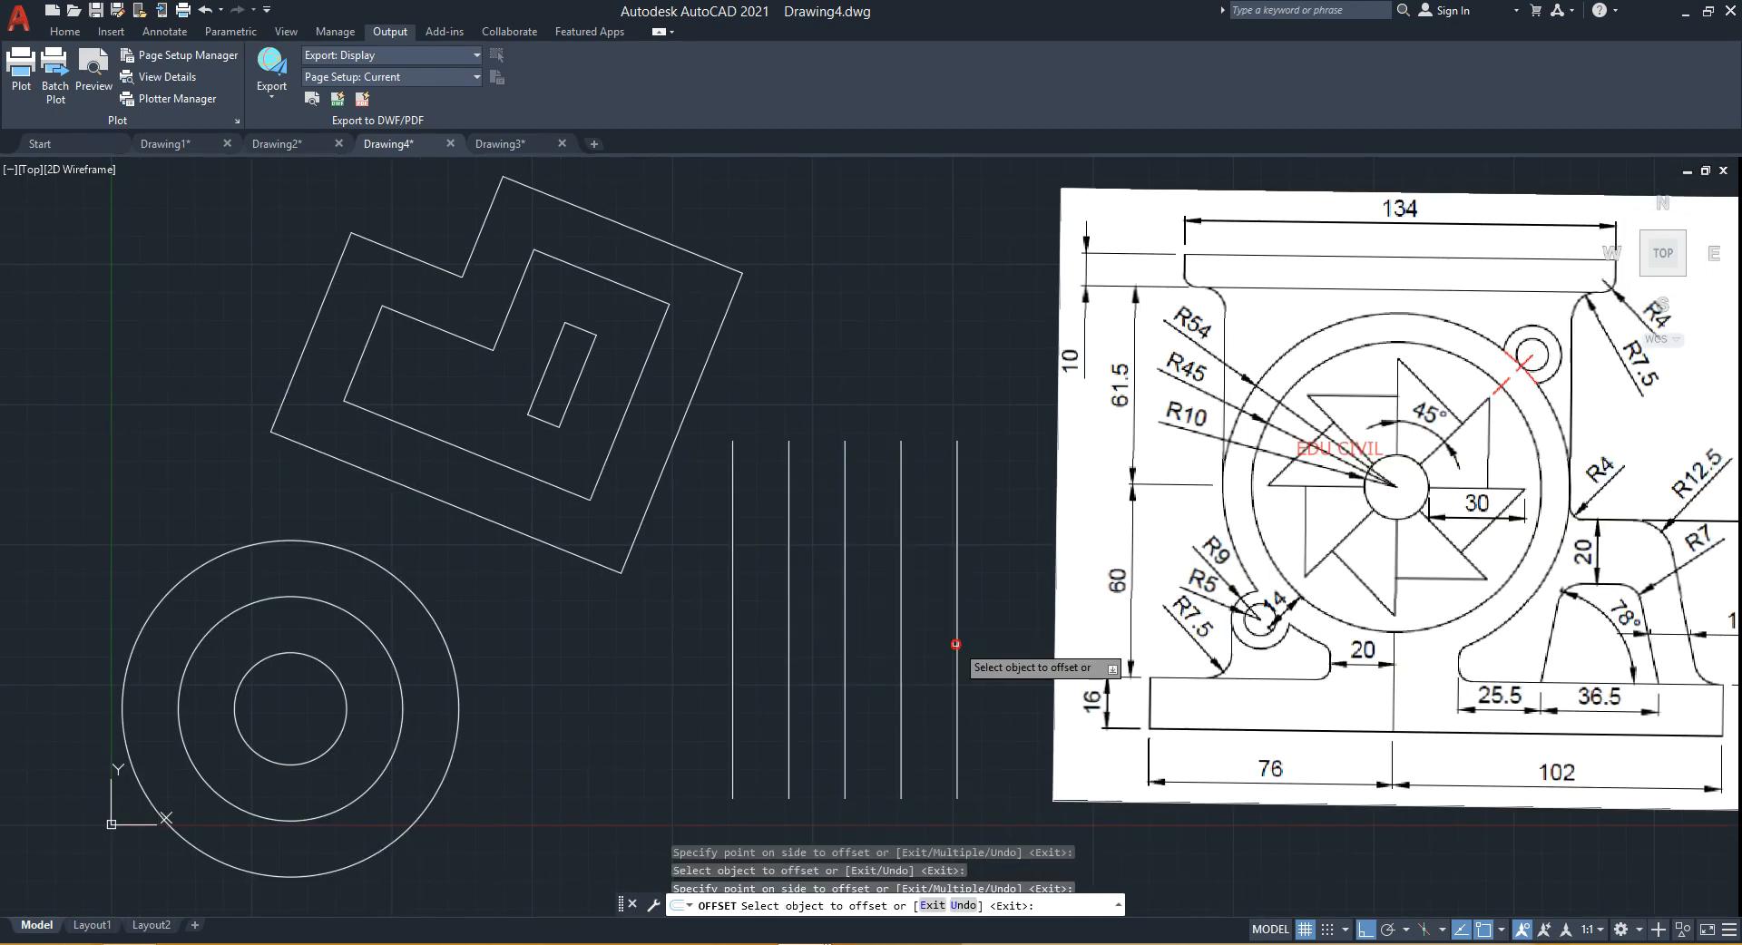
click(957, 643)
click(985, 634)
mouse_move(984, 634)
middle_down()
mouse_move(808, 517)
mouse_move(792, 436)
mouse_move(672, 502)
mouse_move(707, 571)
mouse_move(571, 611)
middle_up()
scroll(808, 517, up, 2)
scroll(672, 503, down, 2)
scroll(589, 624, down, 2)
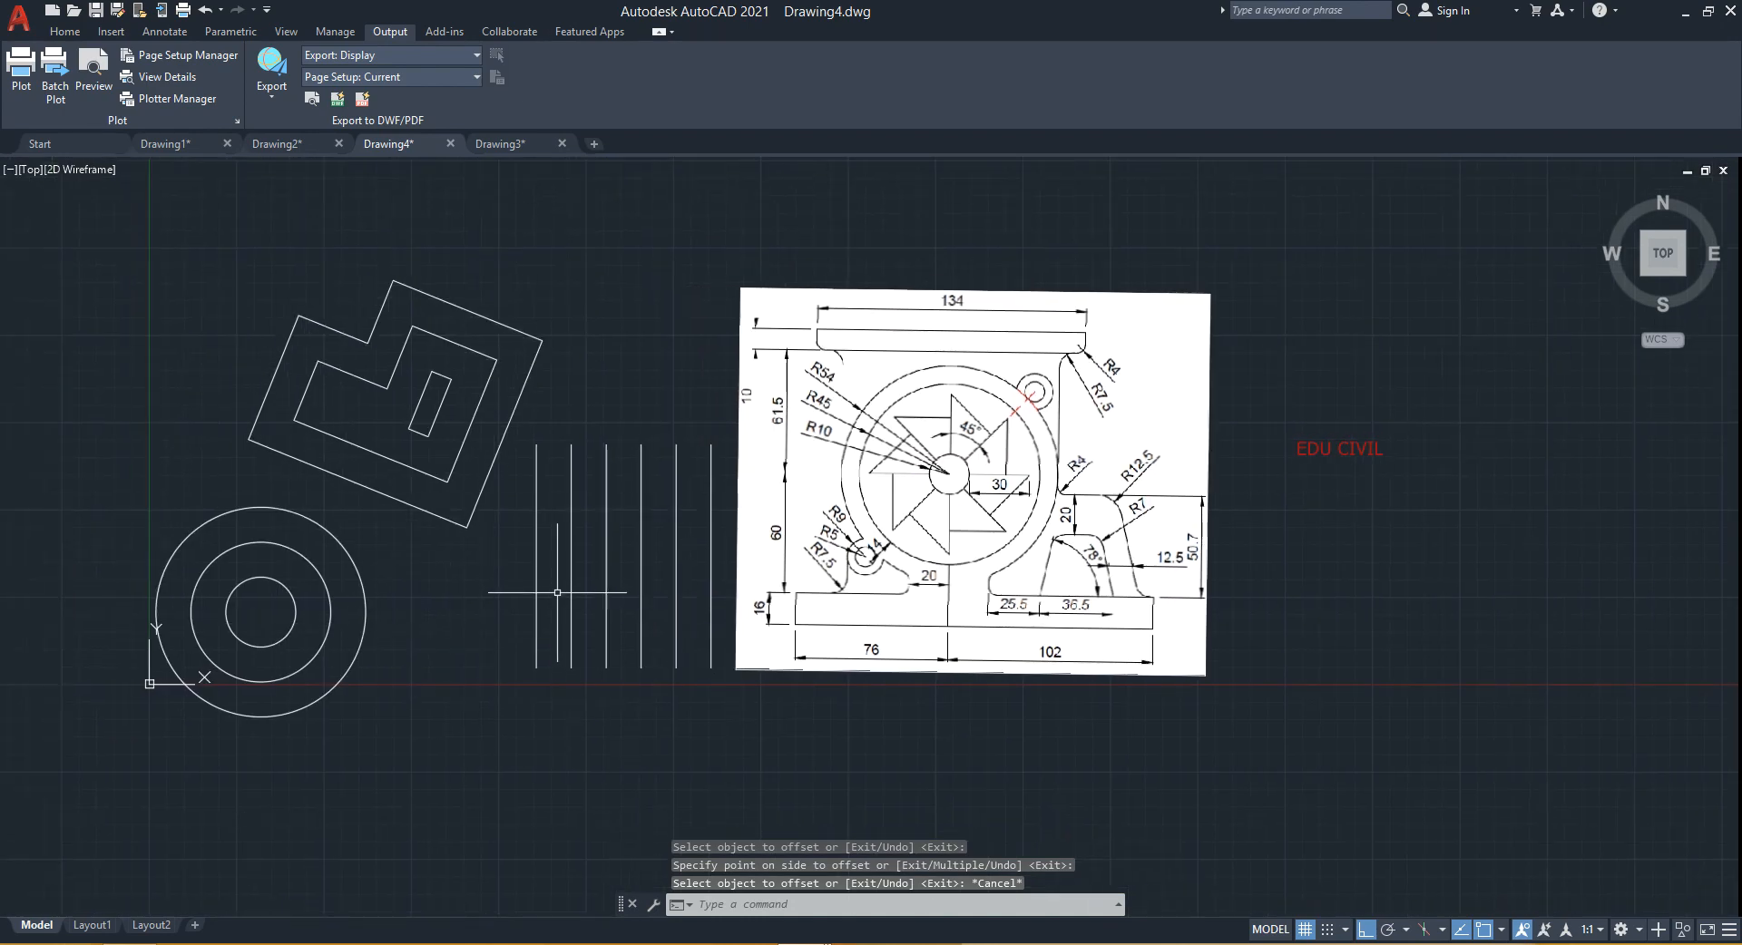
- Undo the last two line offsets
middle_drag(558, 594, 573, 623)
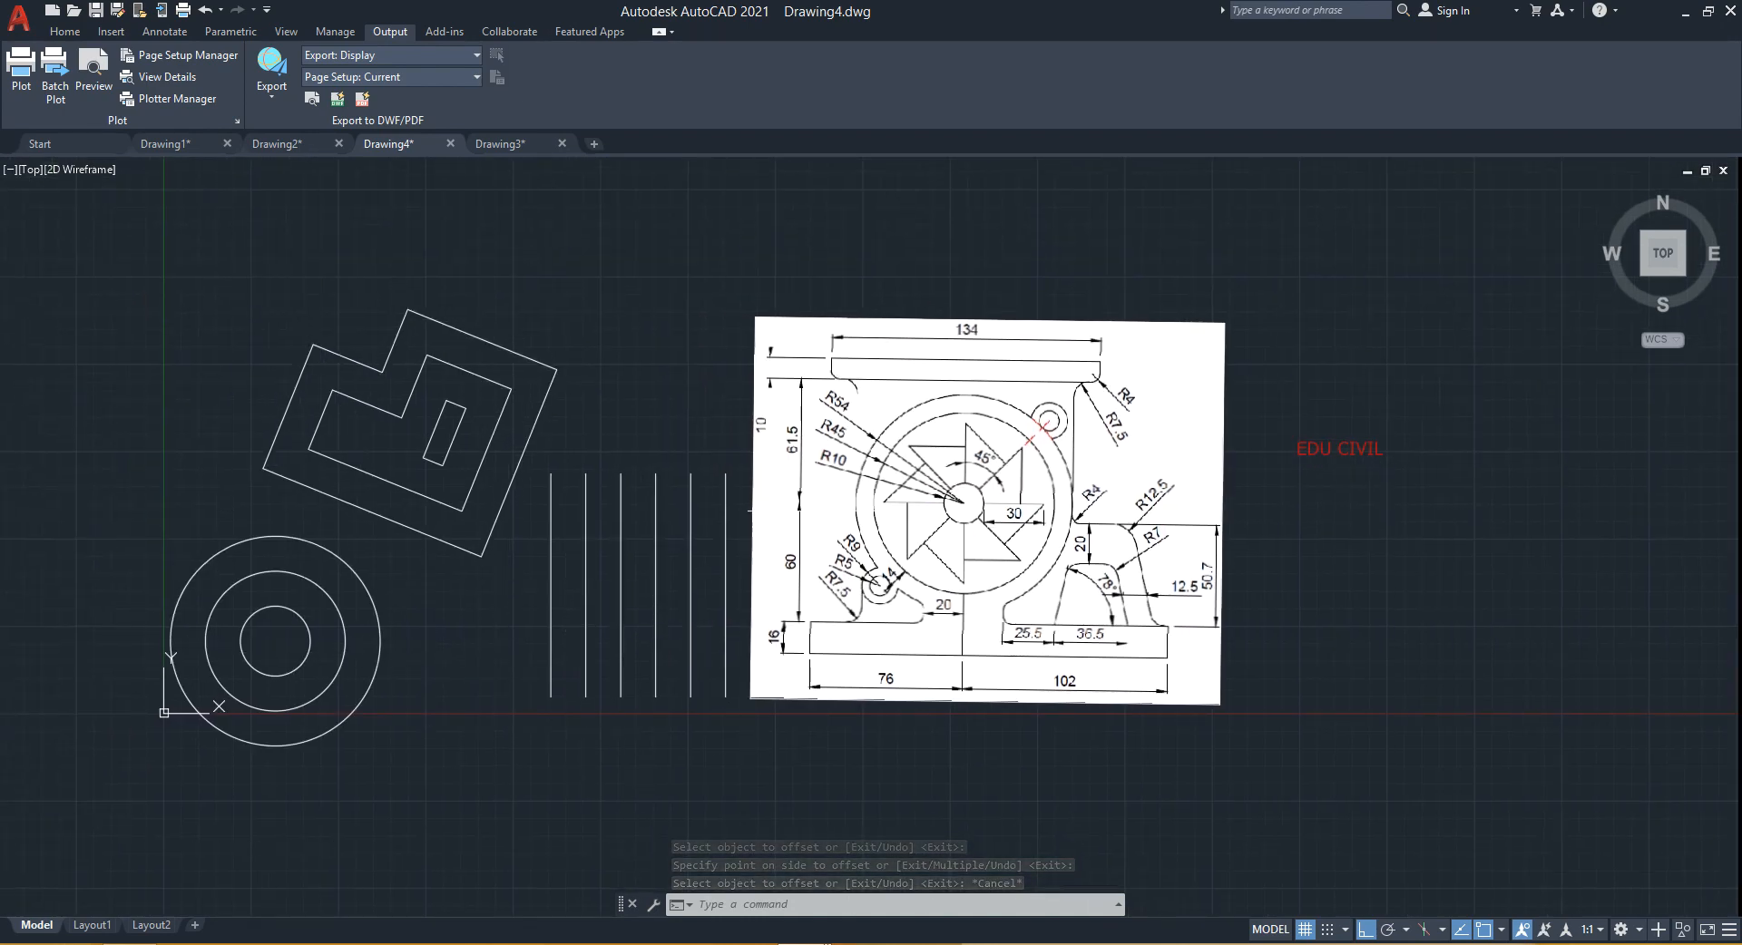
key(ctrl+z)
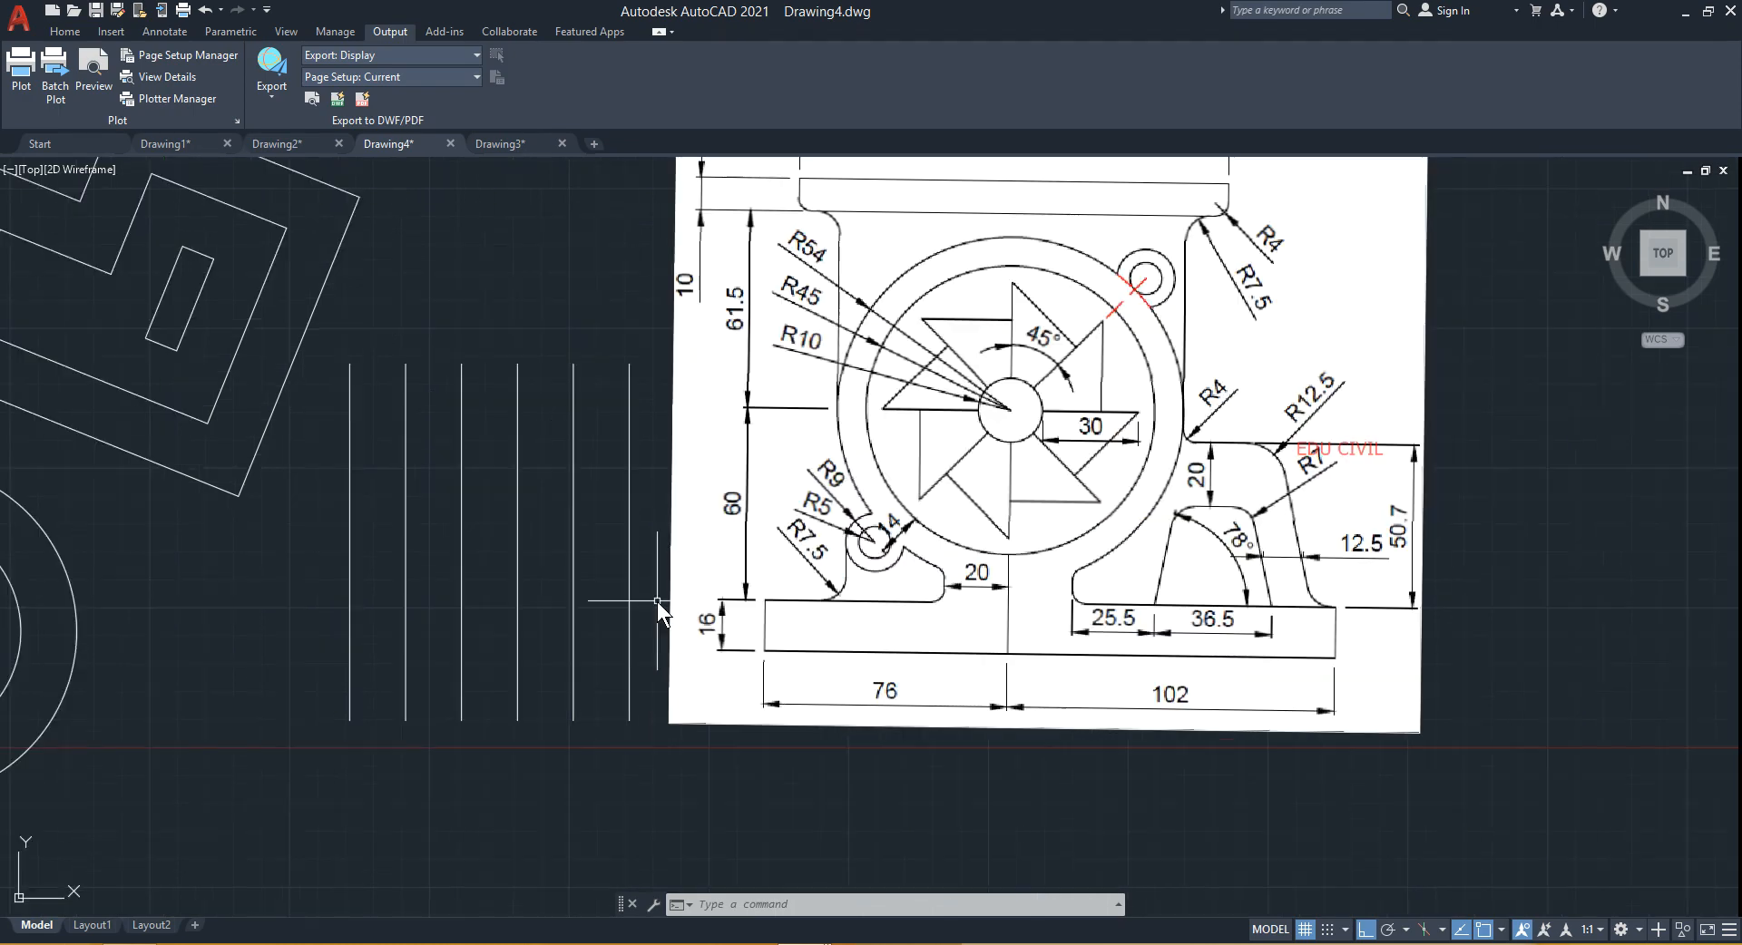
key(ctrl+z)
scroll(407, 559, down, 5)
mouse_move(761, 571)
middle_down()
mouse_move(406, 560)
mouse_move(634, 602)
middle_up()
mouse_move(1053, 522)
middle_down()
mouse_move(798, 558)
mouse_move(758, 529)
mouse_move(618, 511)
mouse_move(1107, 495)
middle_up()
scroll(618, 512, up, 2)
scroll(953, 517, down, 3)
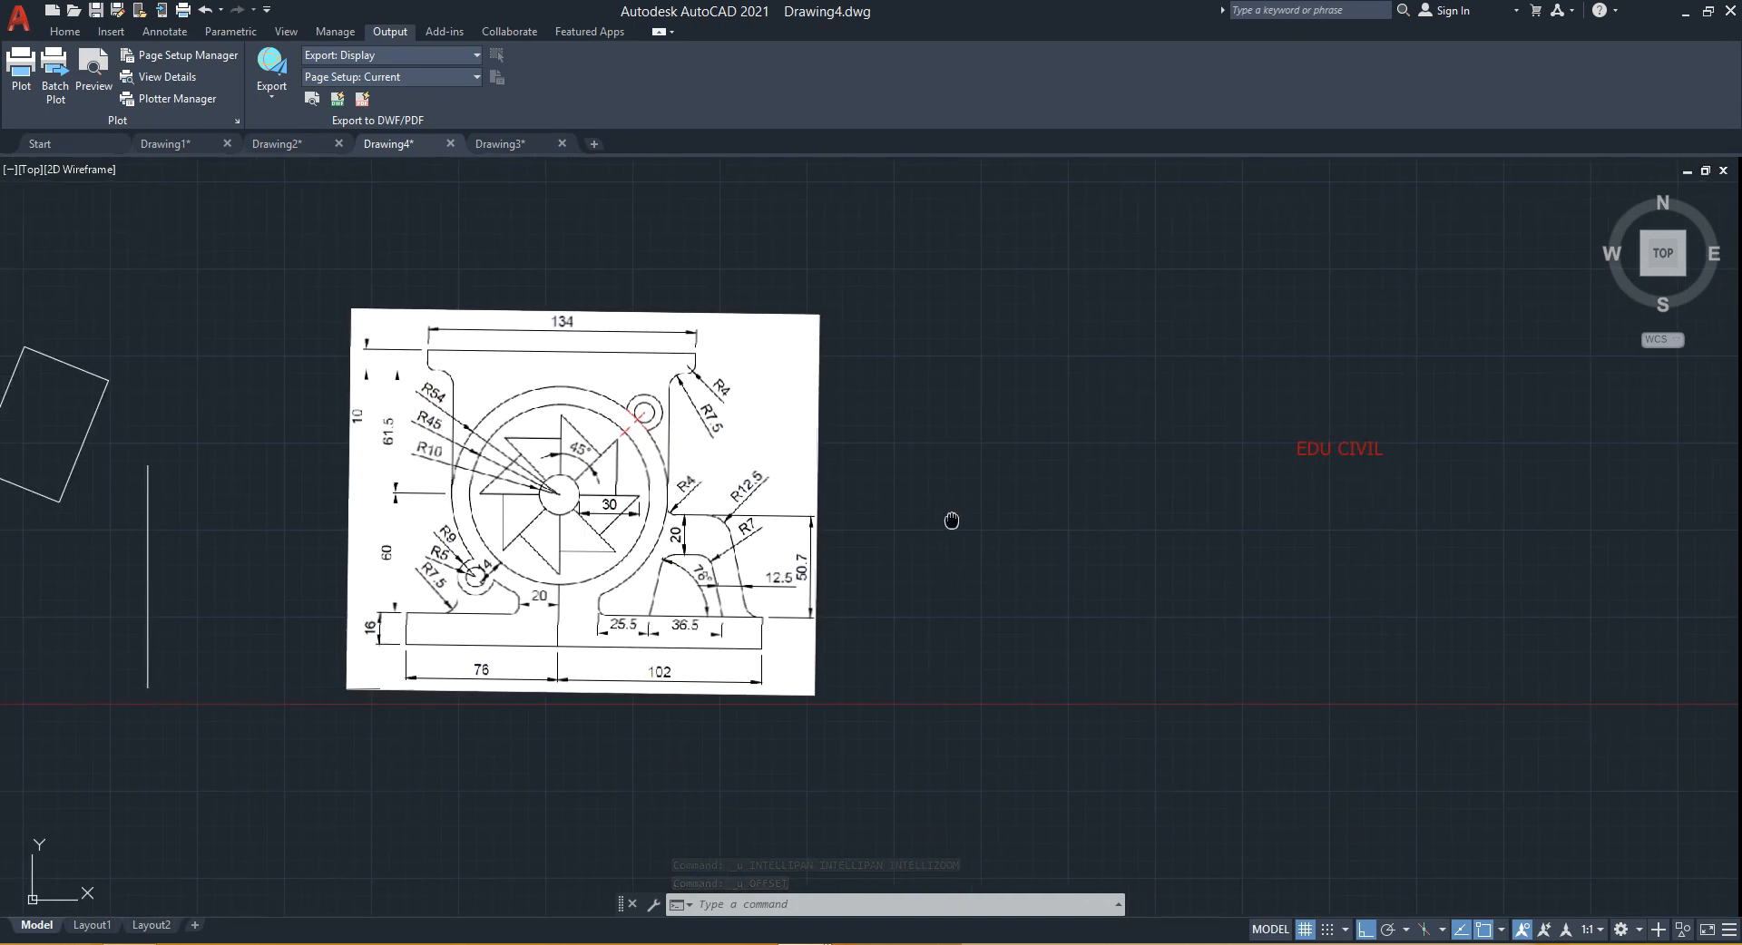
scroll(876, 511, up, 3)
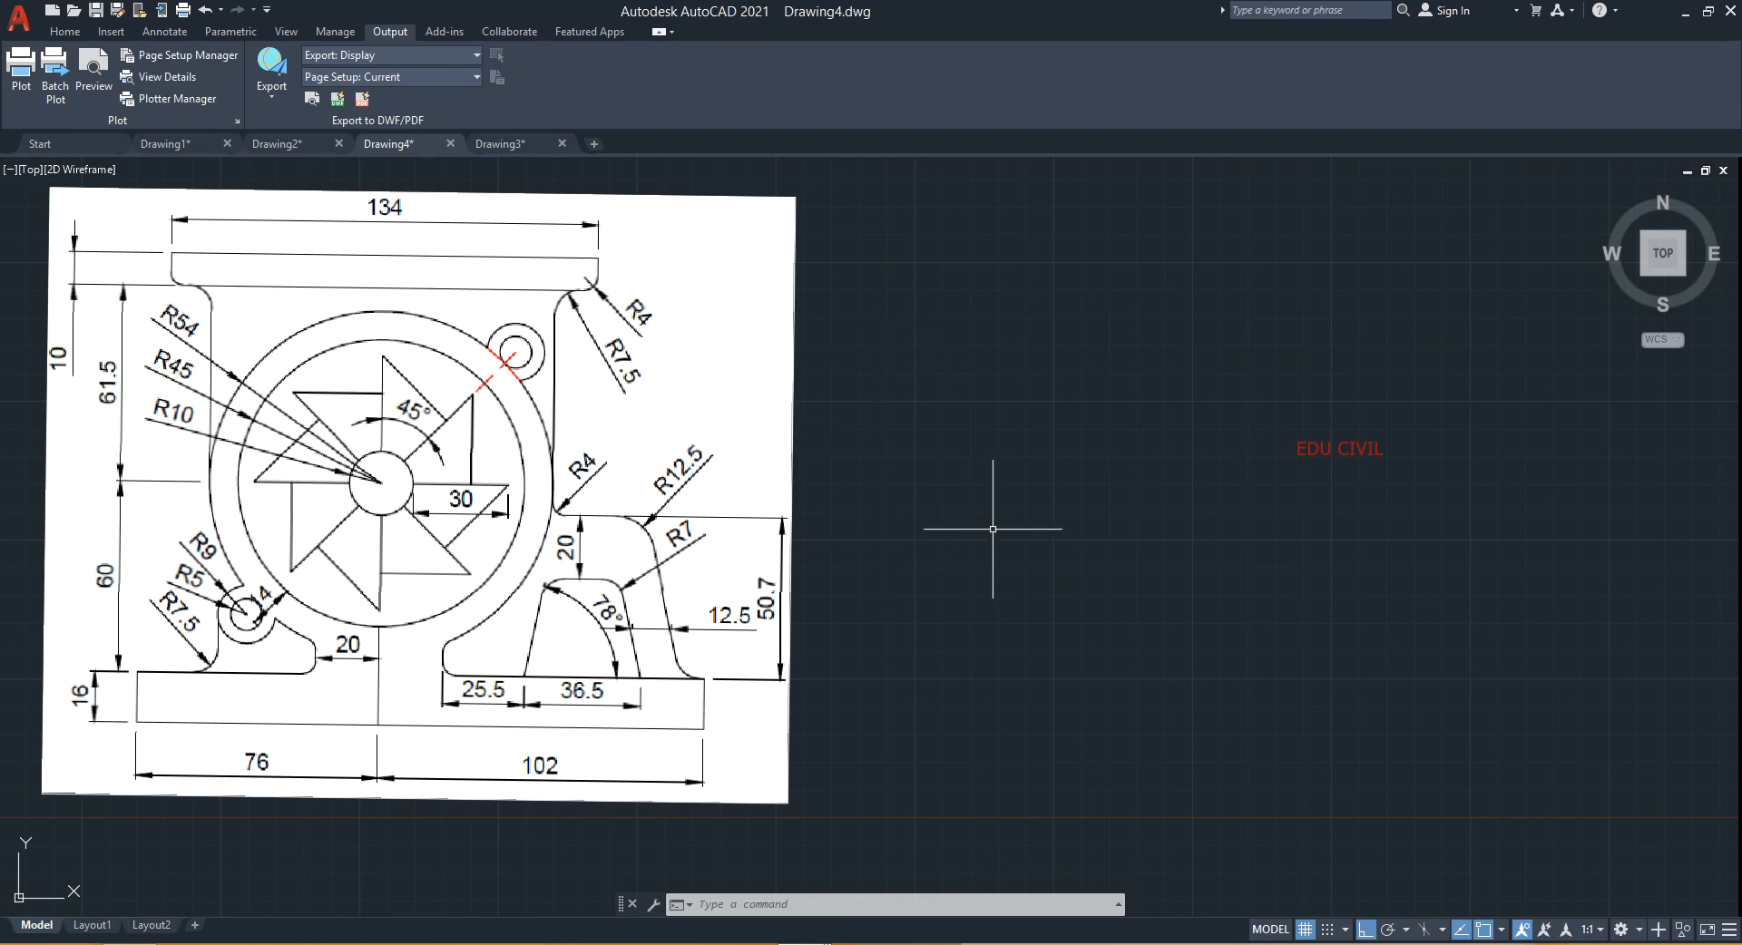
key(Return)
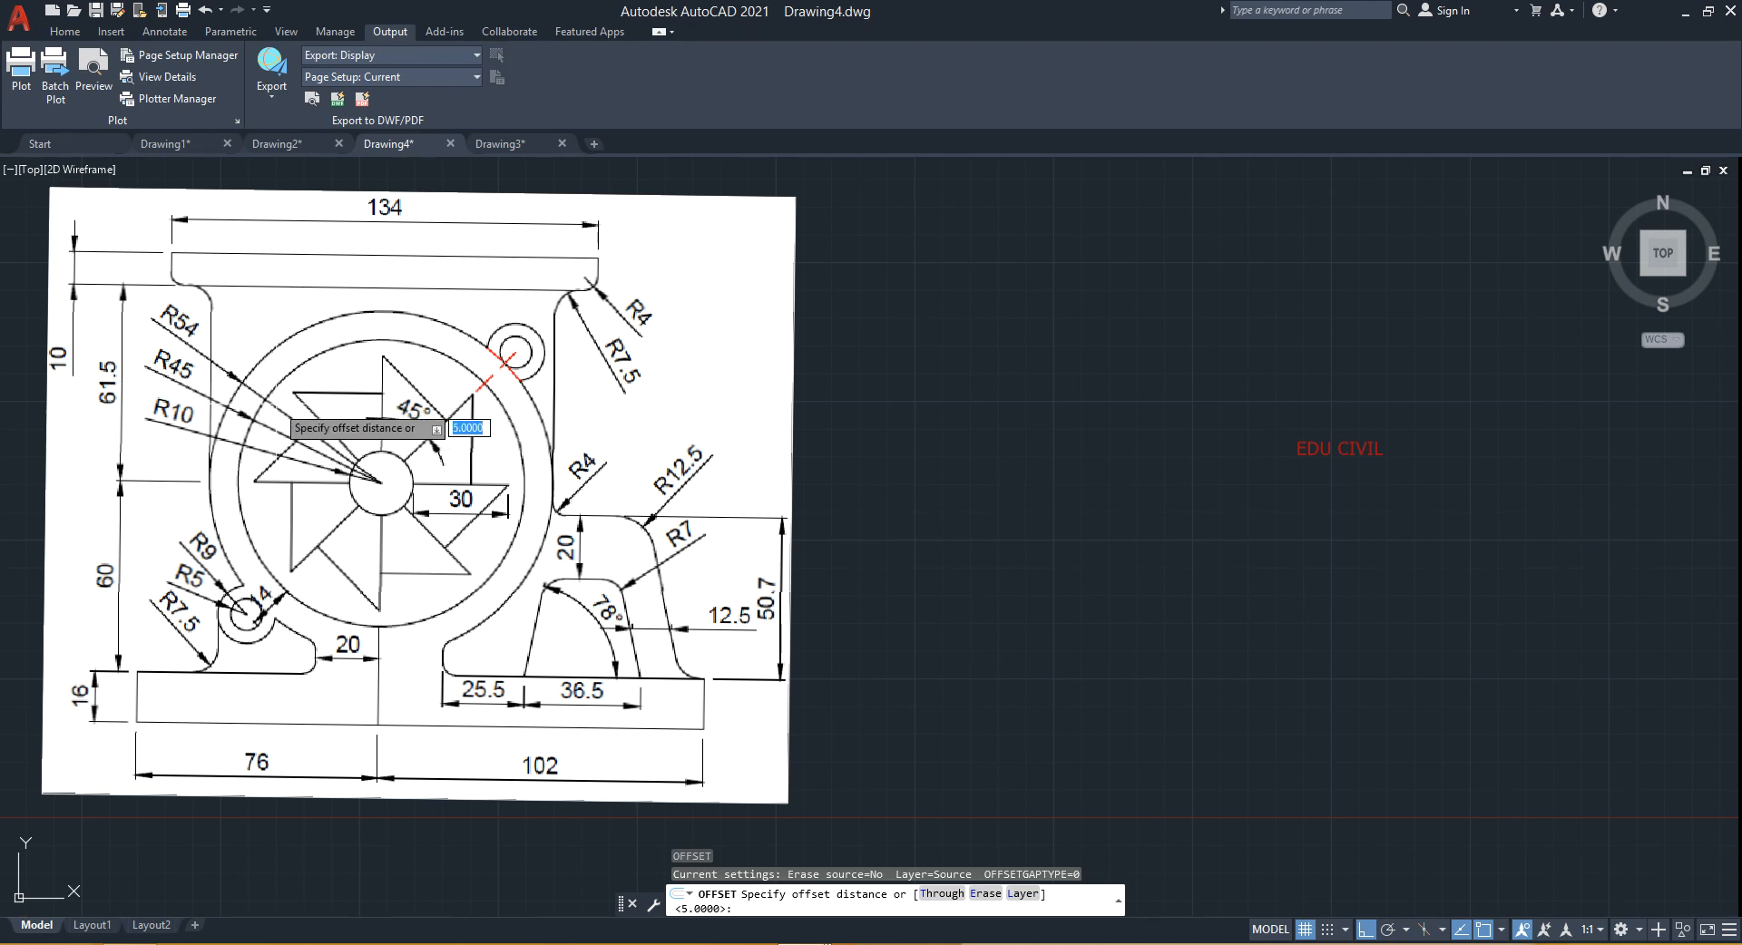
key(Escape)
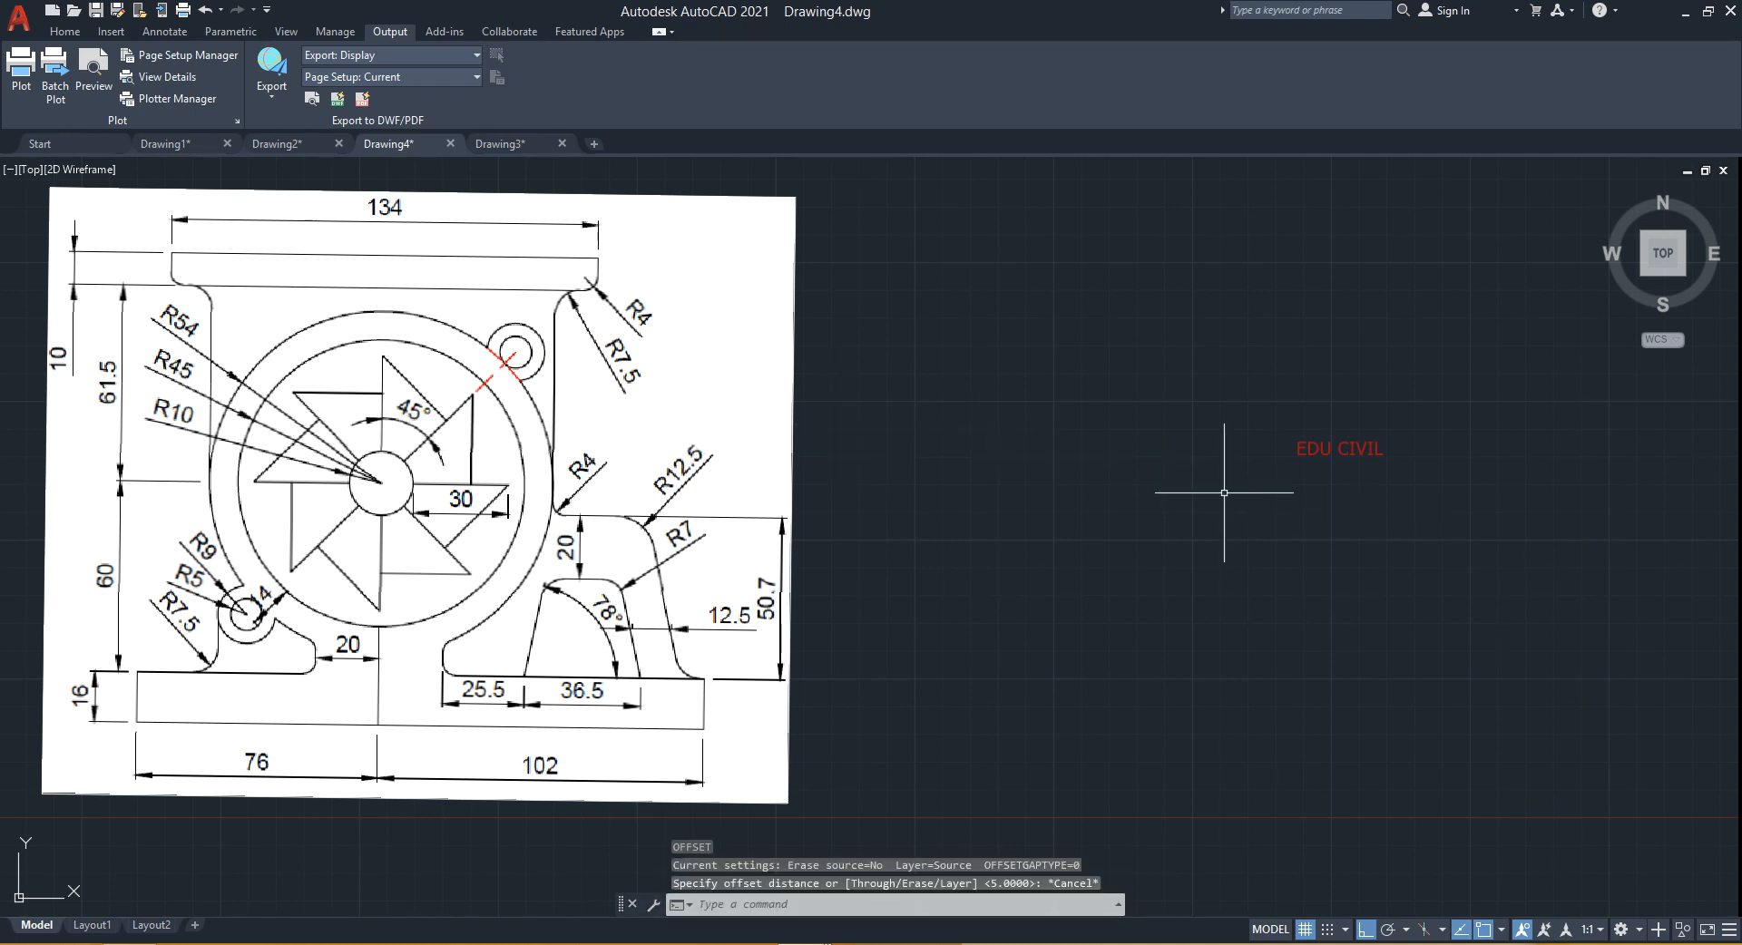
key(space)
key(Escape)
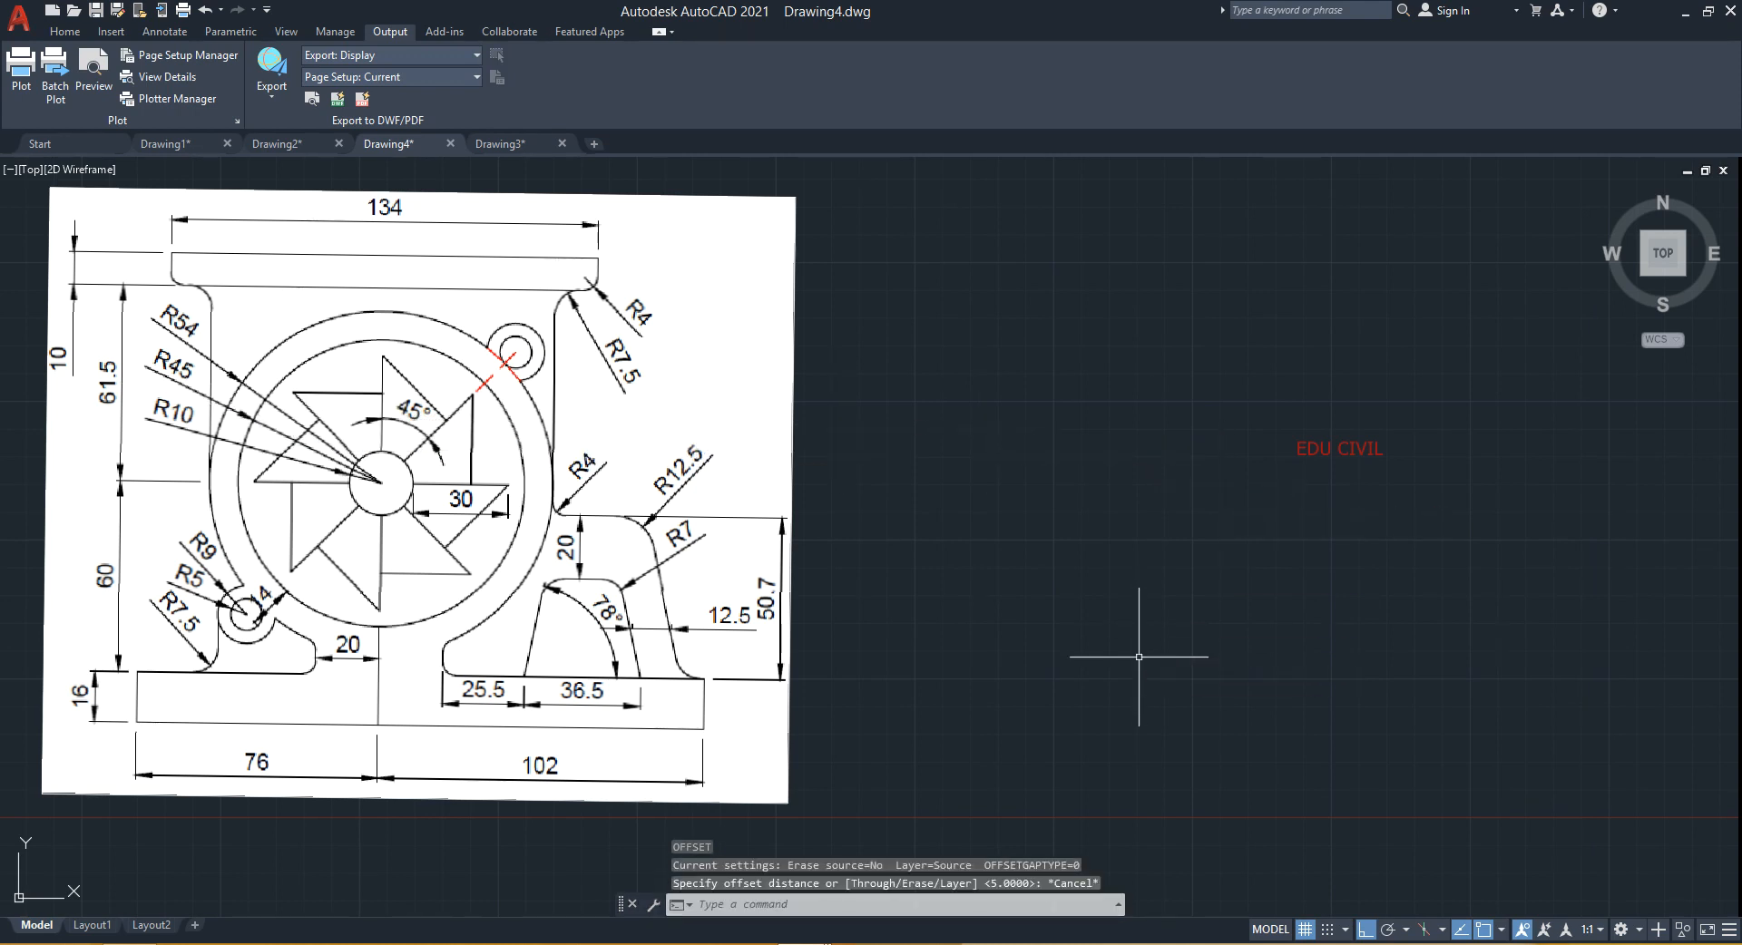
- Draw a circle of radius 5 to the right of the reference image, then undo it
text(c)
key(space)
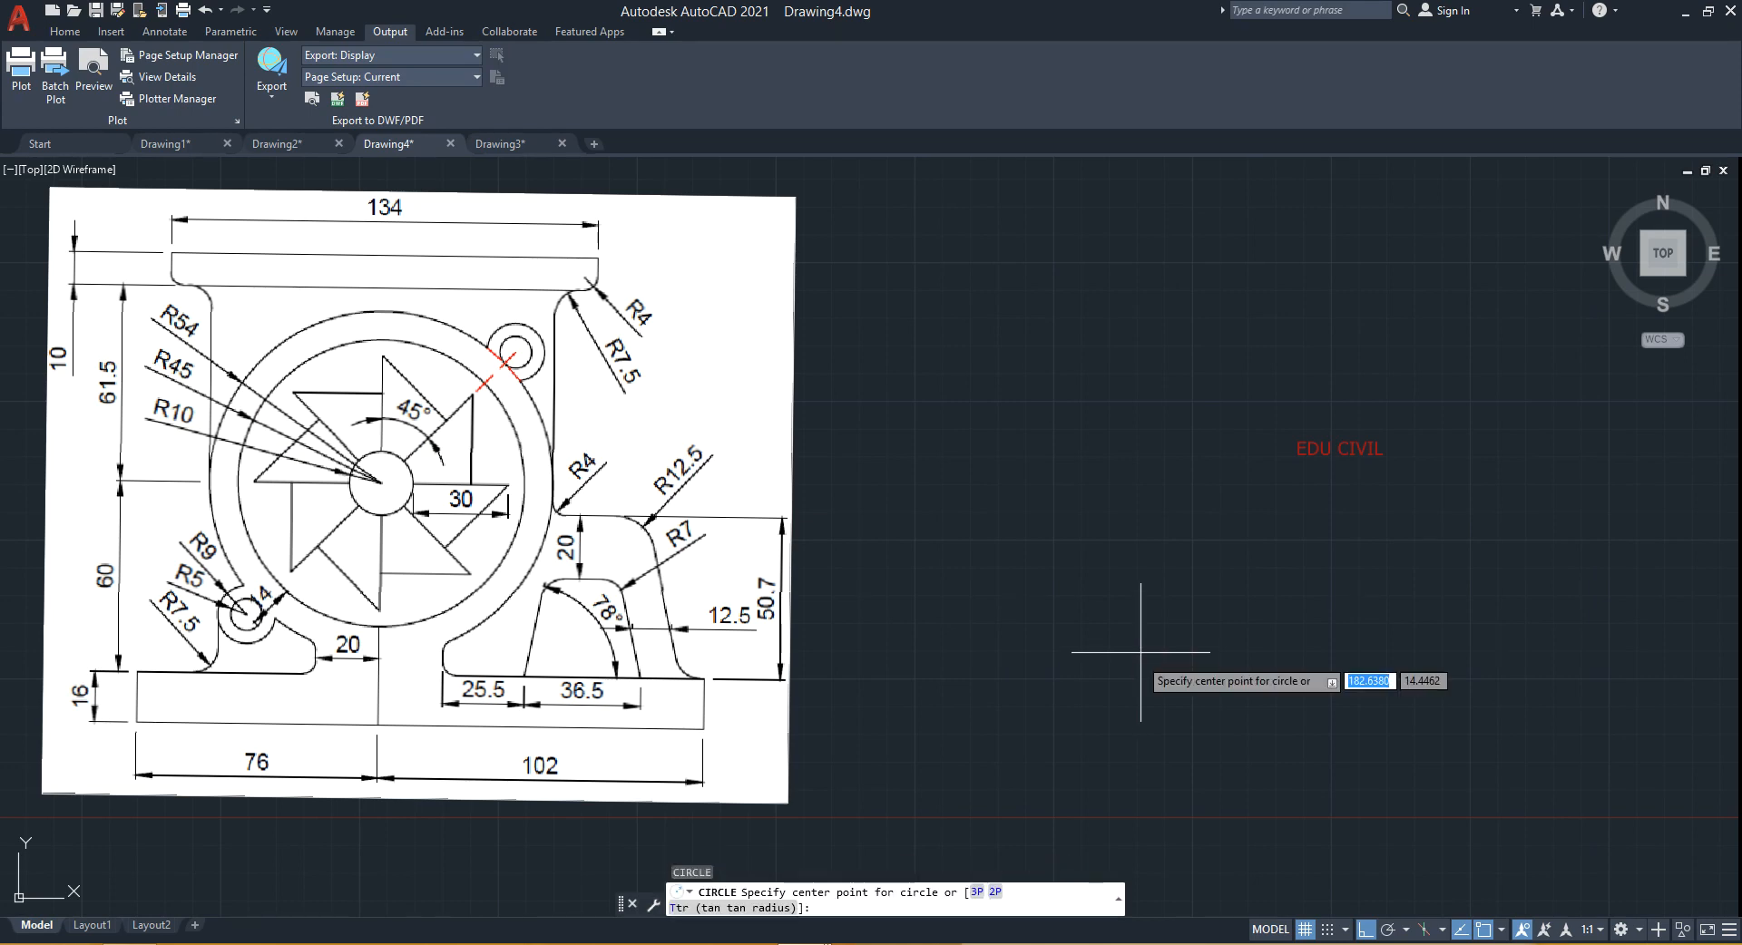
click(1118, 565)
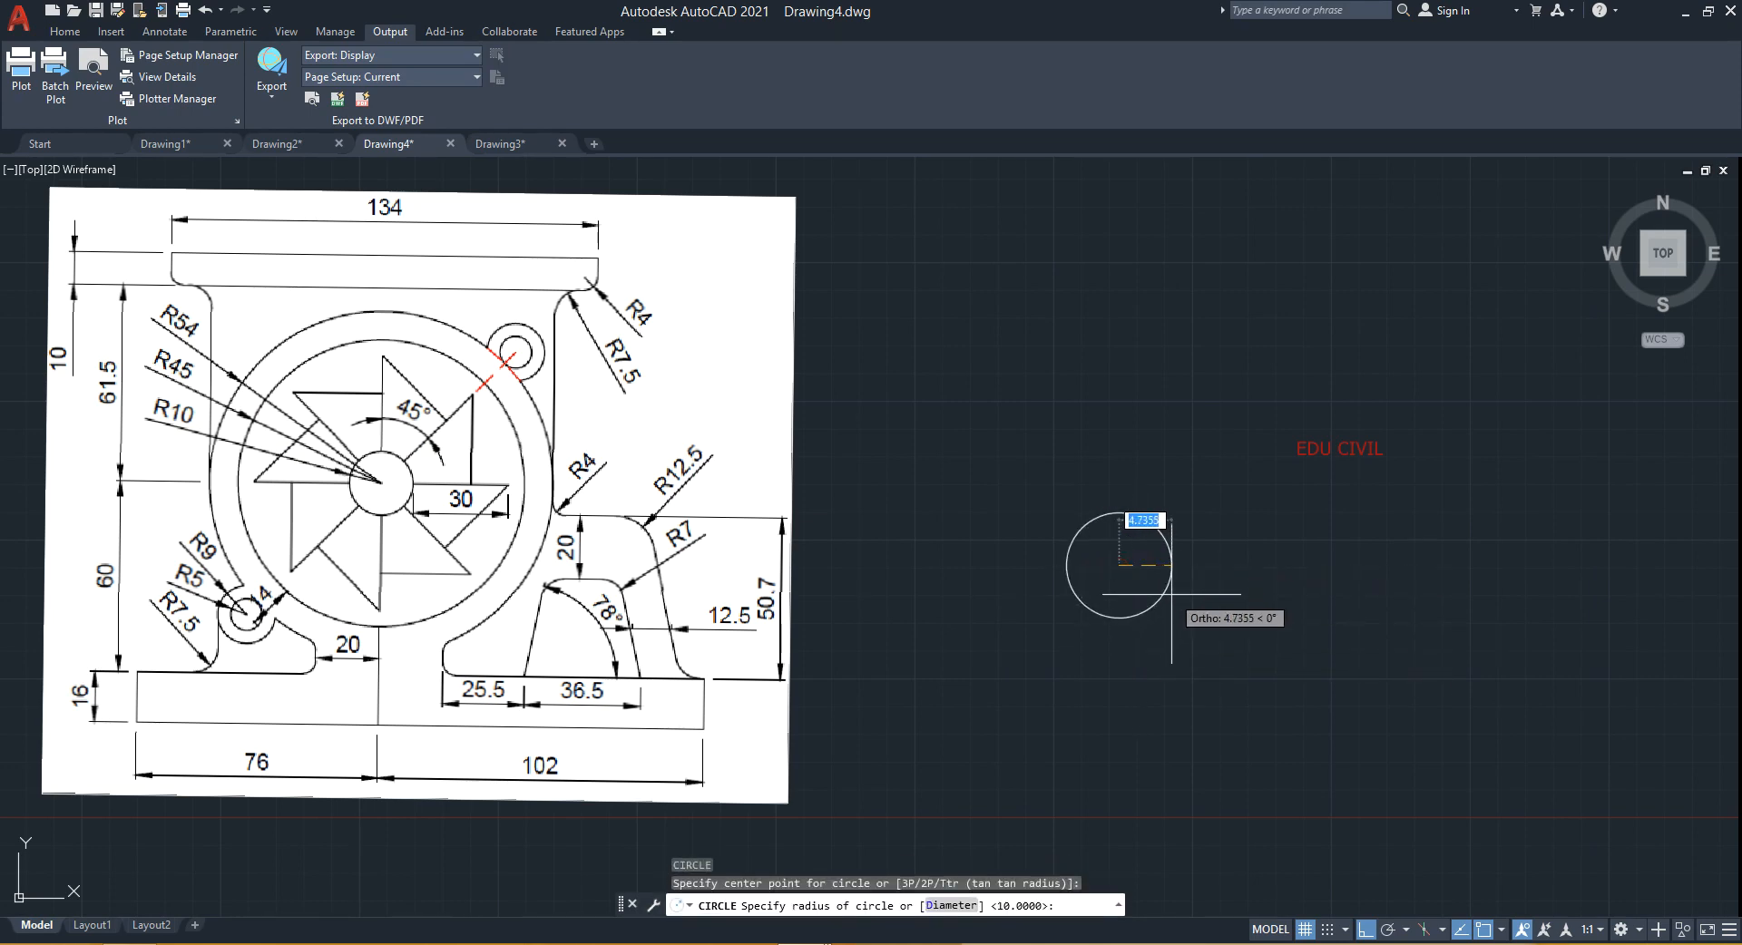
text(5)
key(Return)
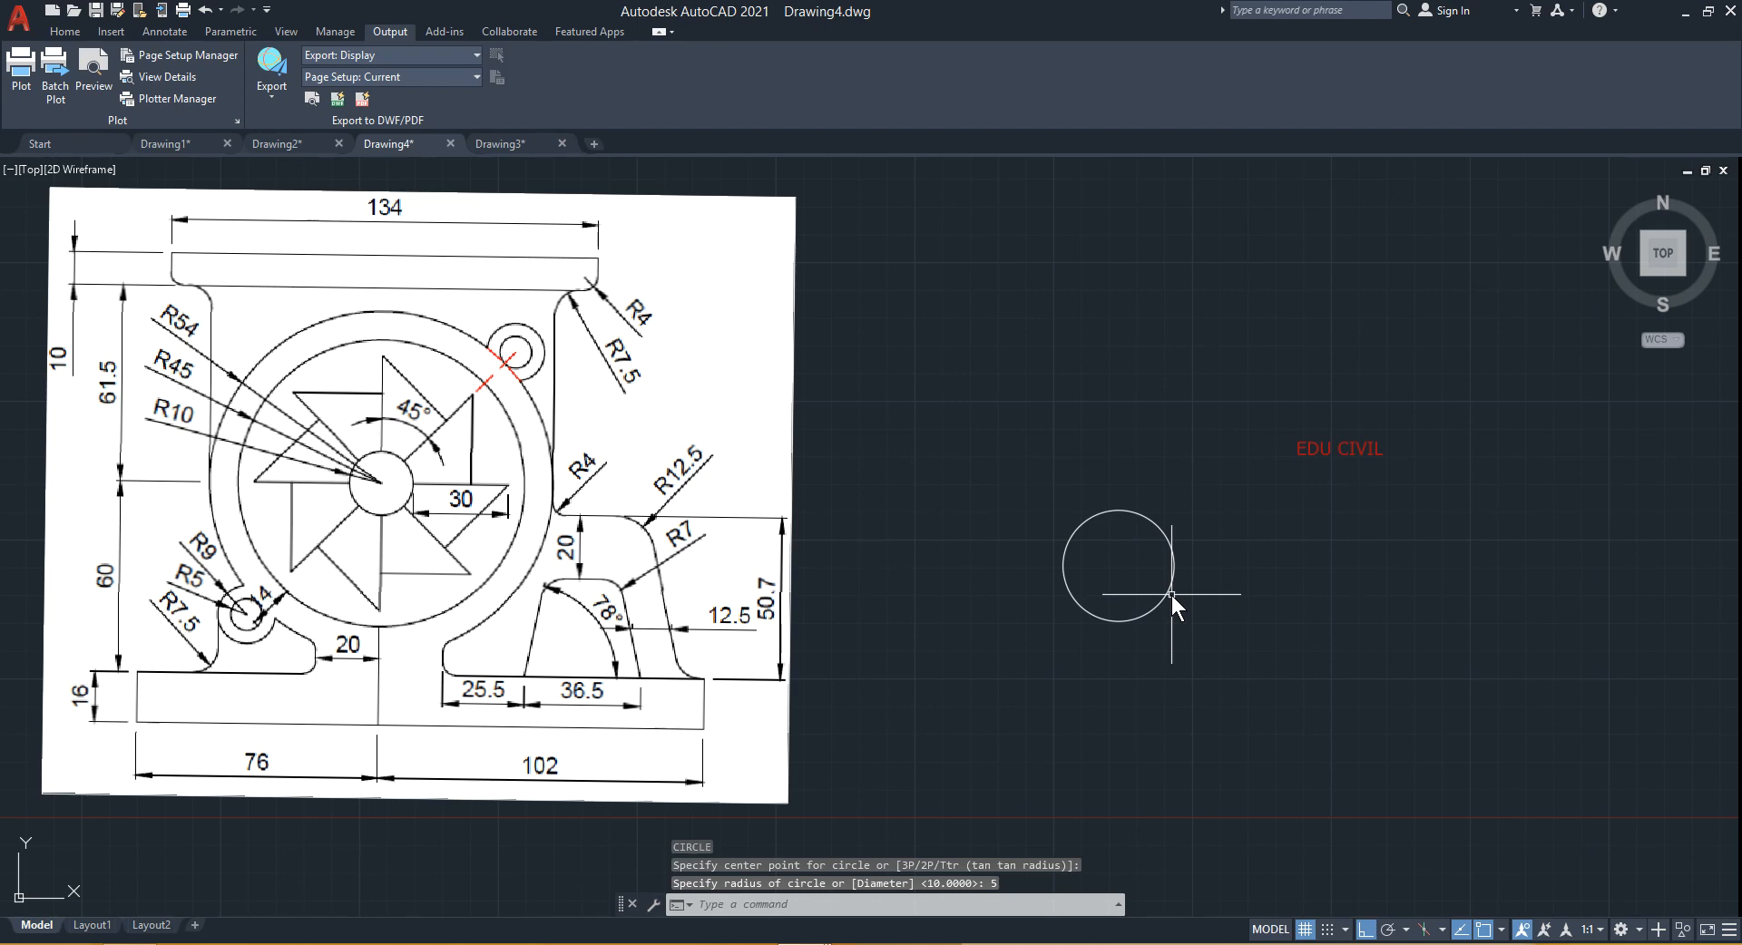
key(ctrl+z)
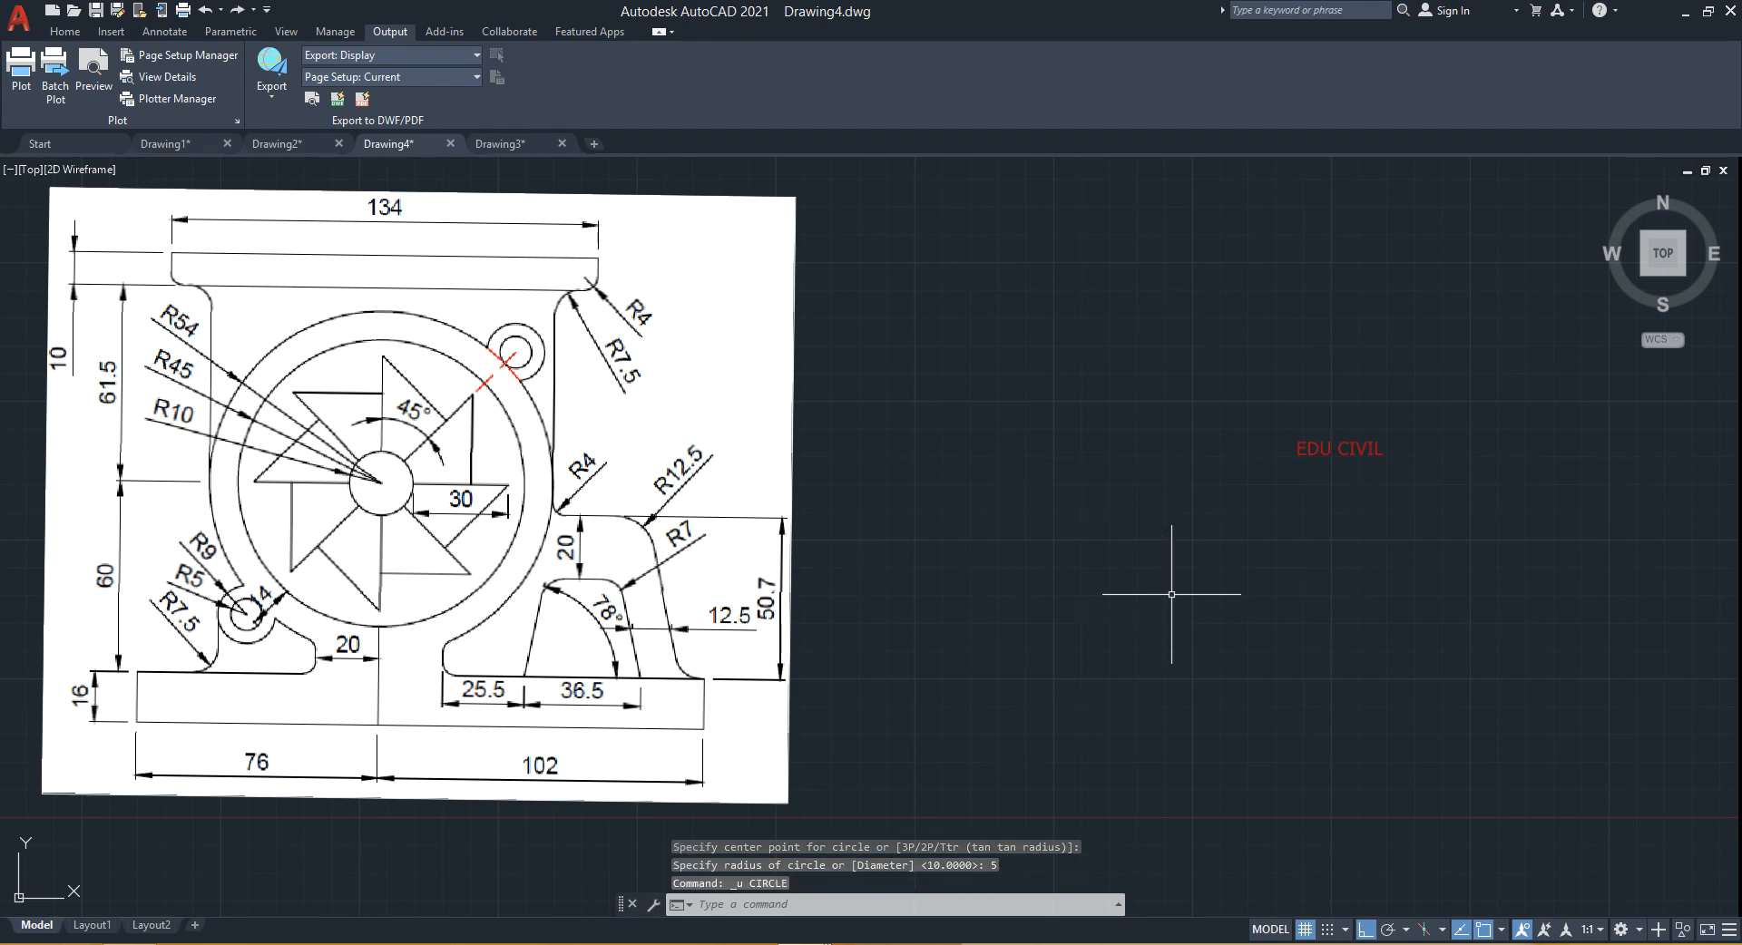
text(c)
key(space)
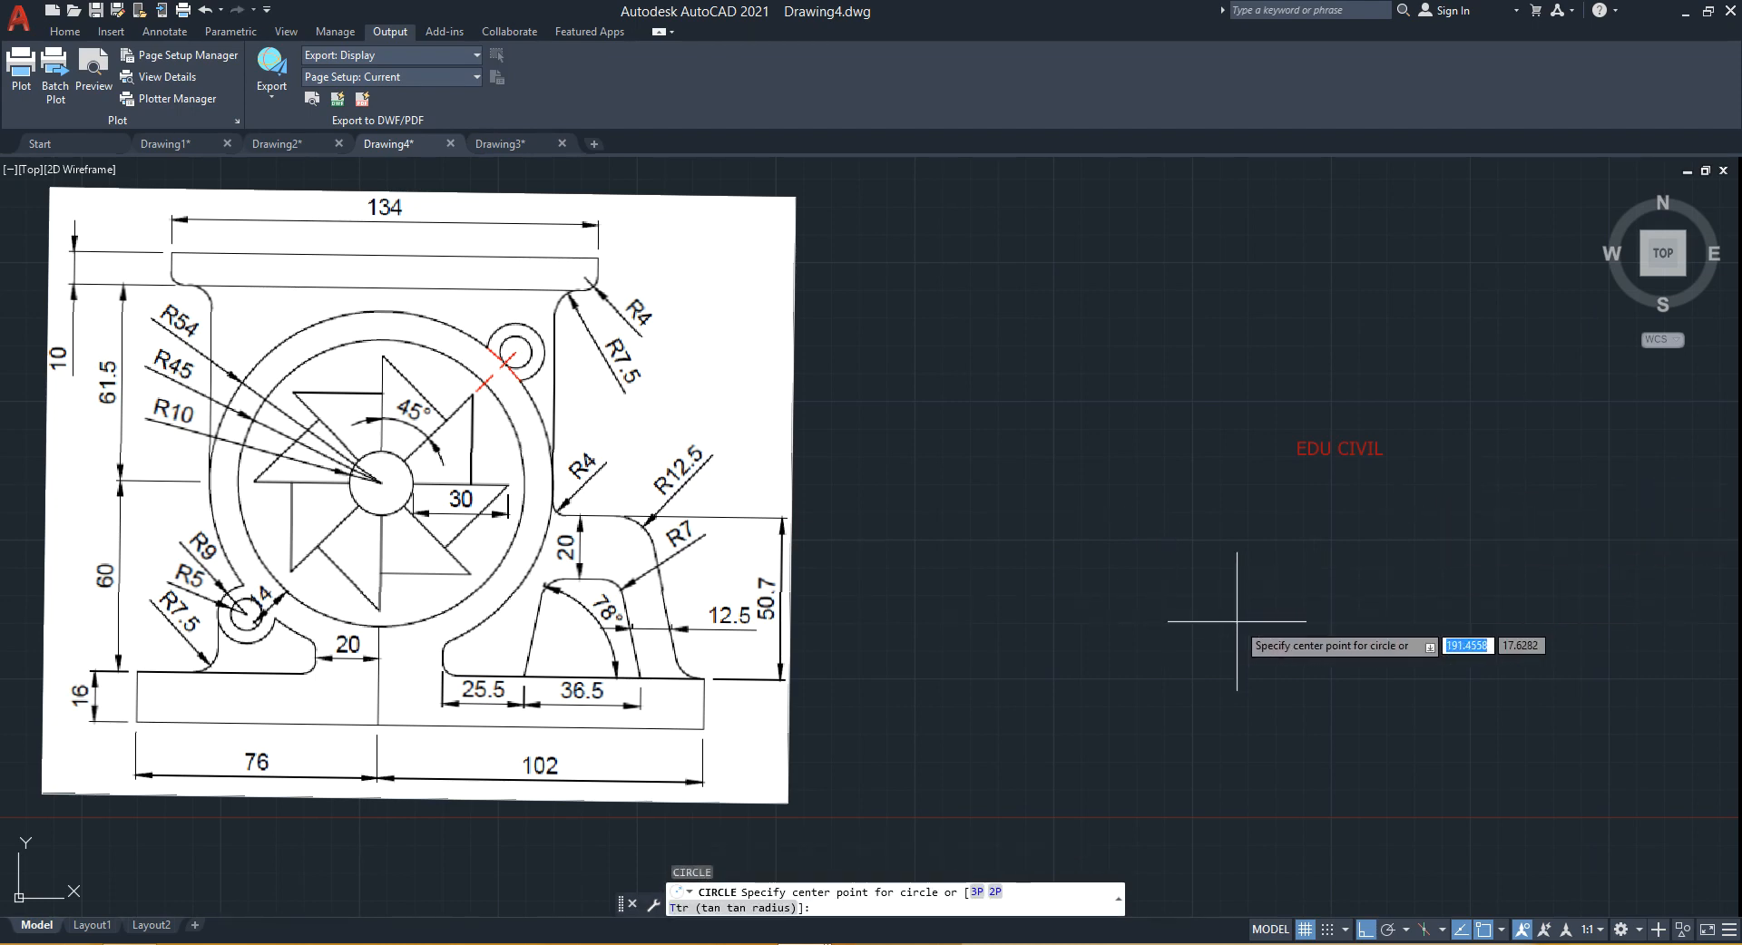
click(1237, 621)
key(Escape)
- Draw a circle of radius 10 to the right of the reference image
key(space)
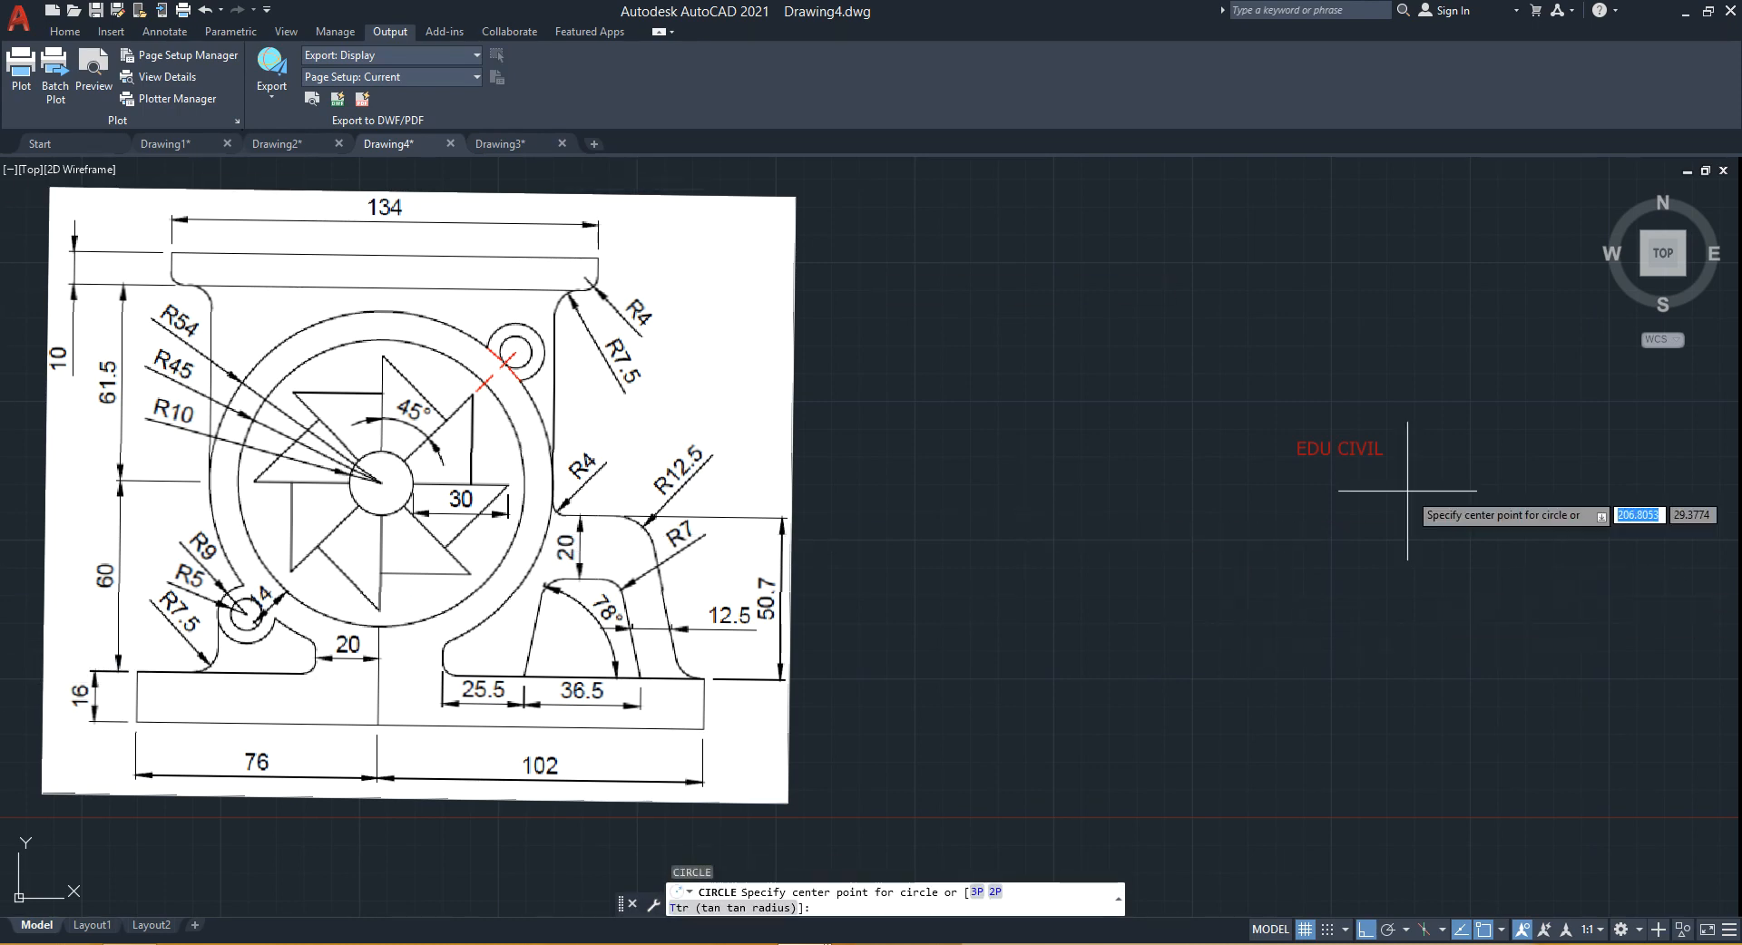
click(1437, 498)
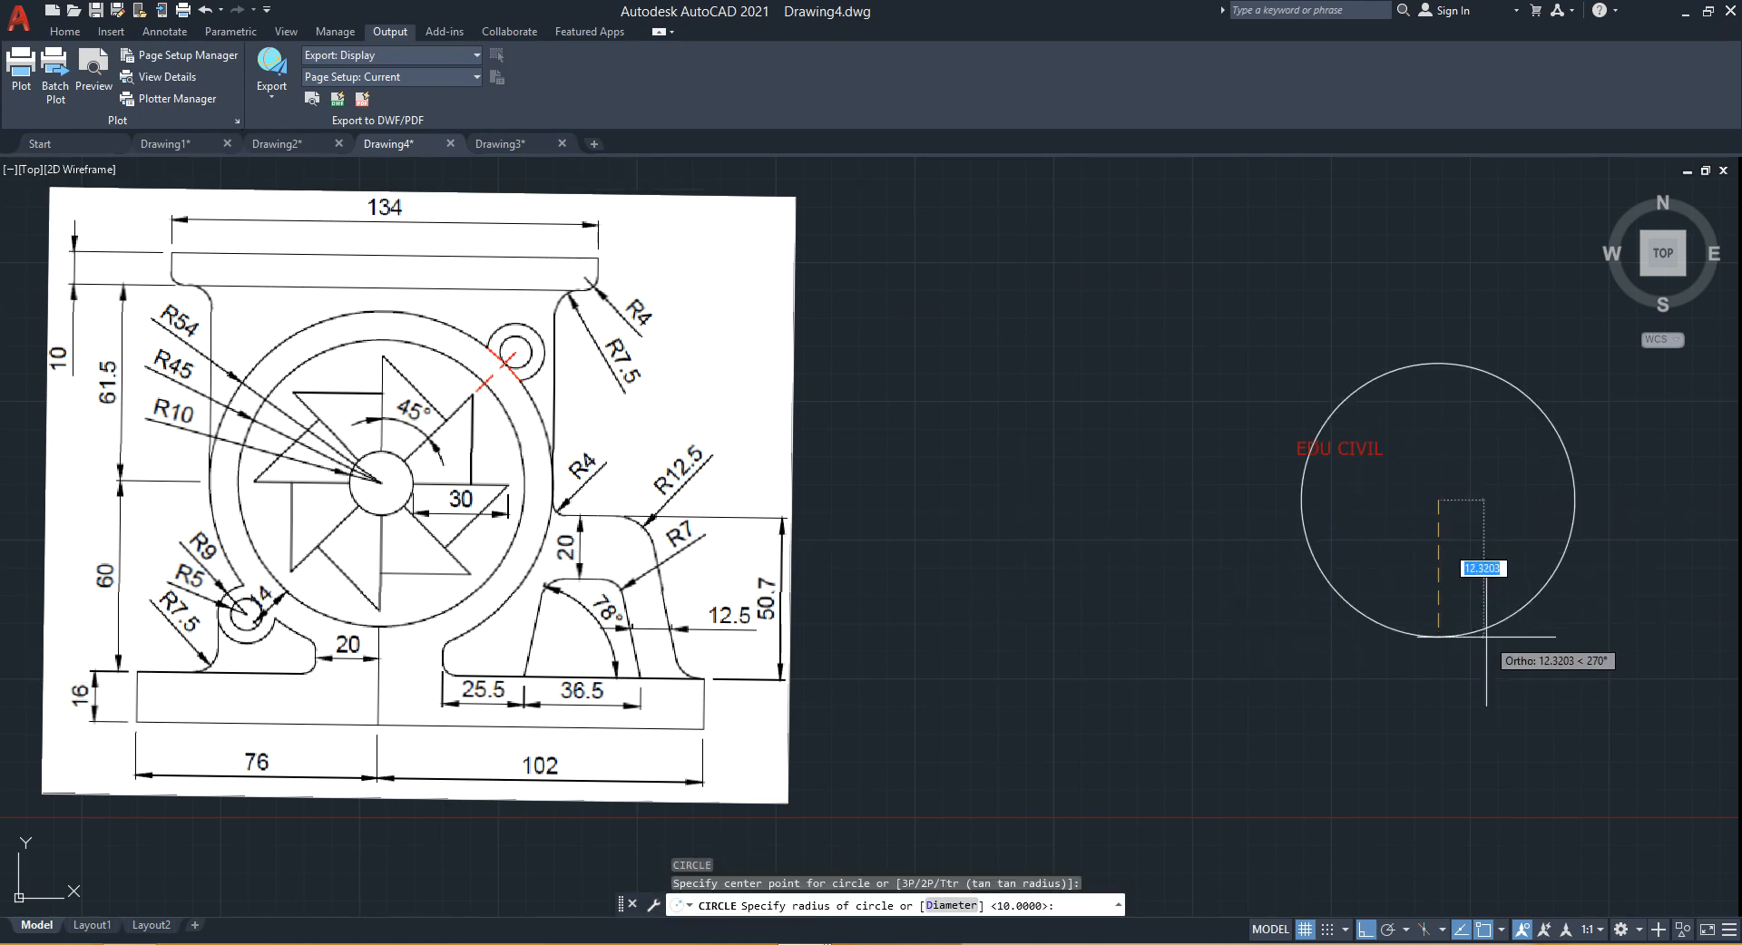
text(10)
key(Return)
- Try to offset the circle 45 units outward
scroll(1444, 495, up, 2)
middle_drag(1444, 494, 1353, 489)
scroll(1352, 489, down, 2)
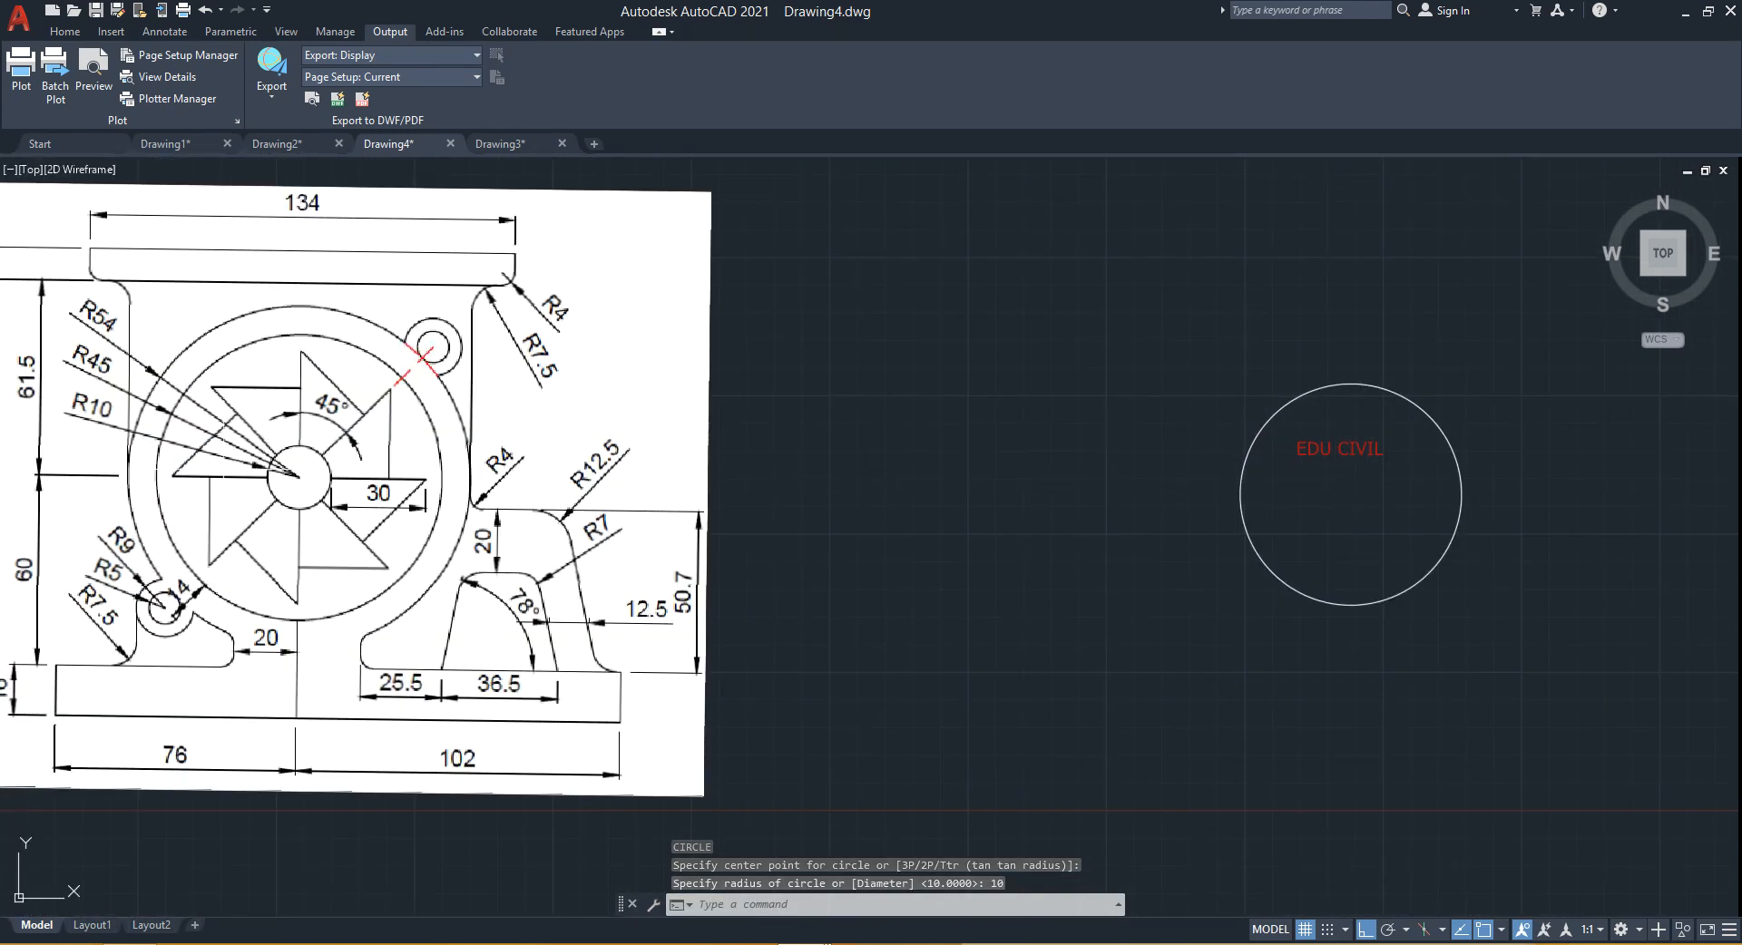
mouse_move(1043, 521)
middle_down()
mouse_move(883, 502)
mouse_move(781, 519)
middle_up()
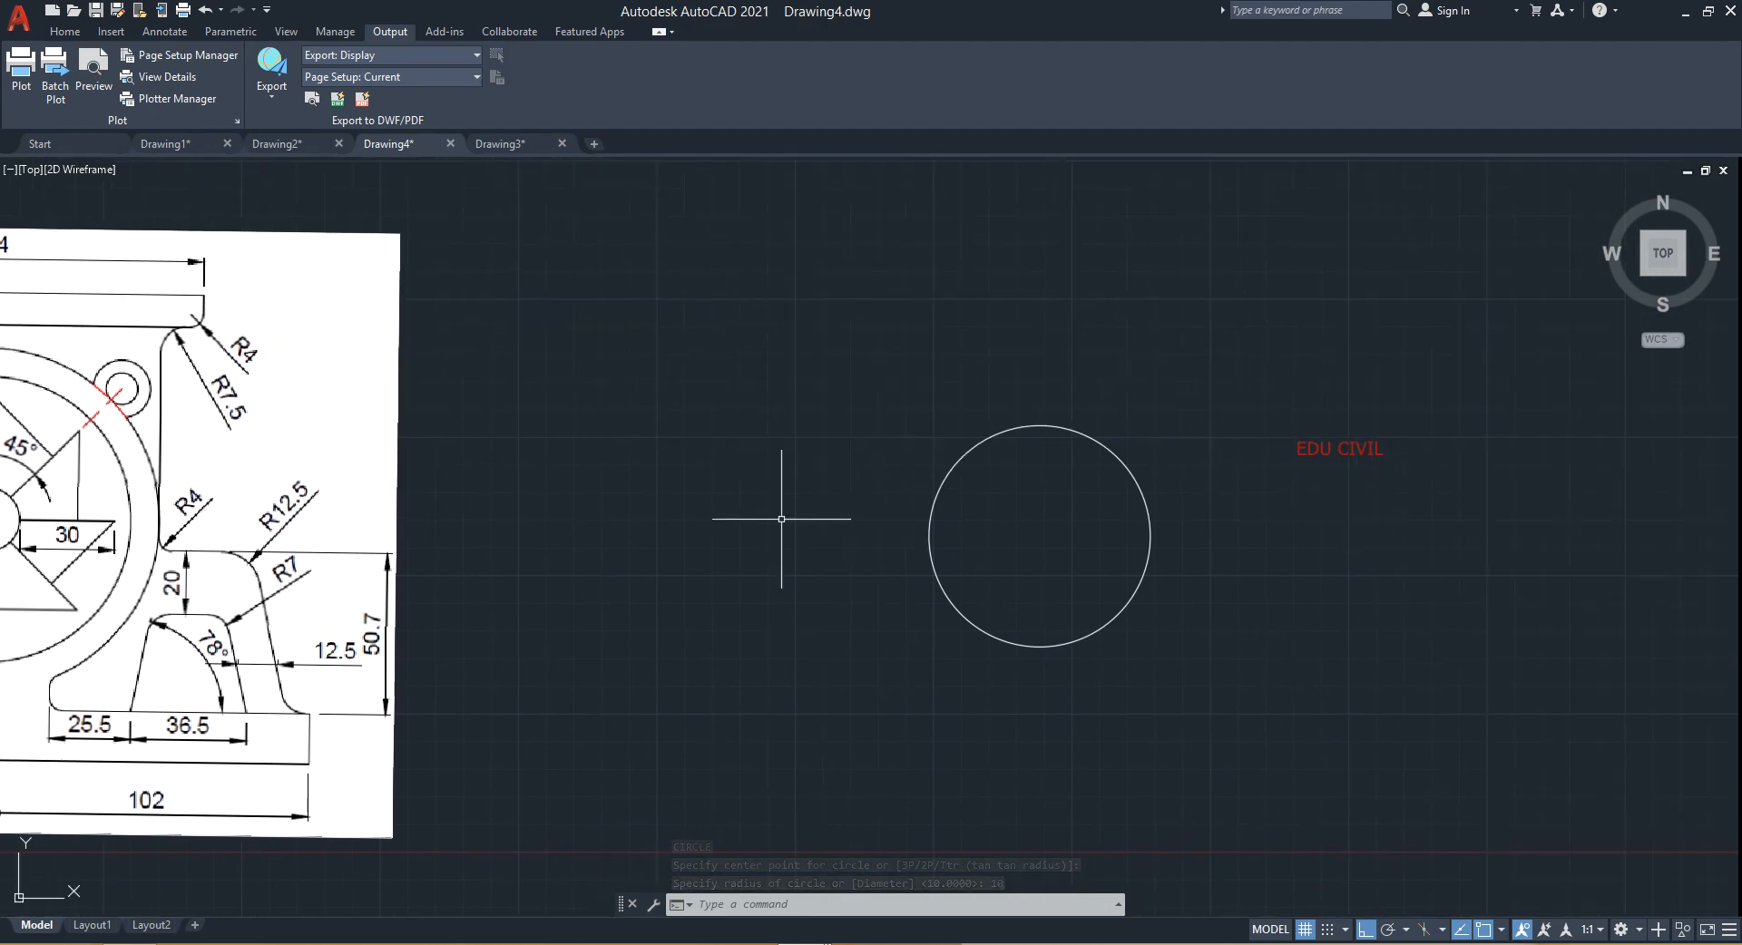
text(o)
key(Return)
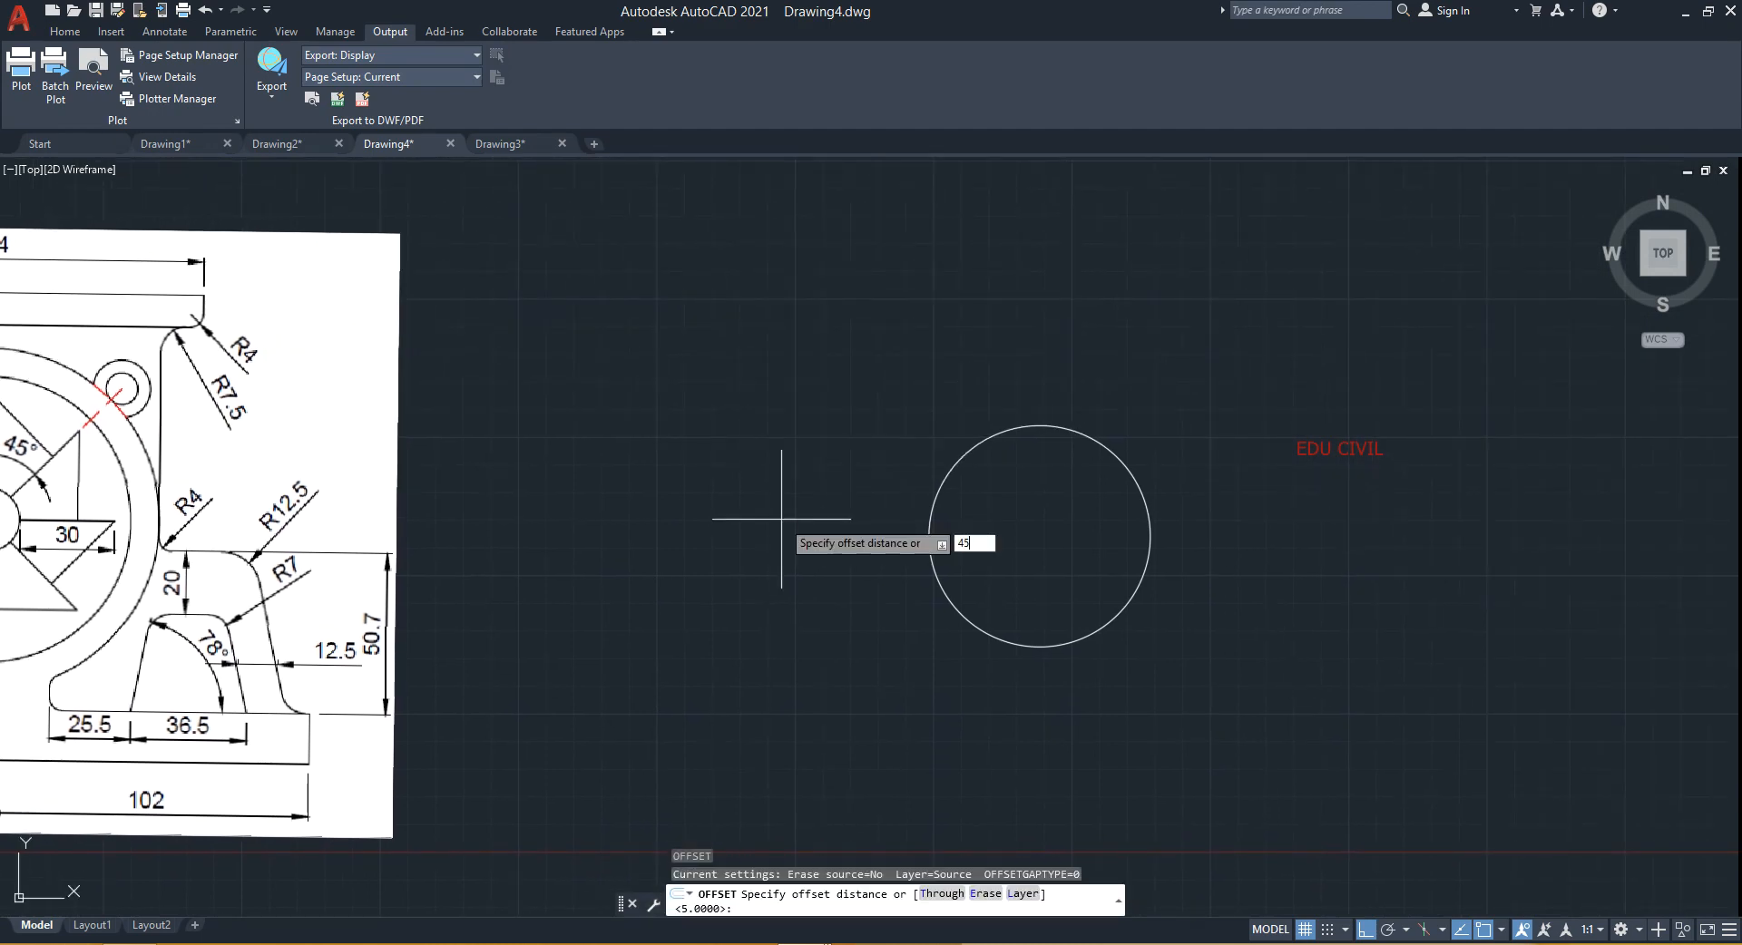
key(Return)
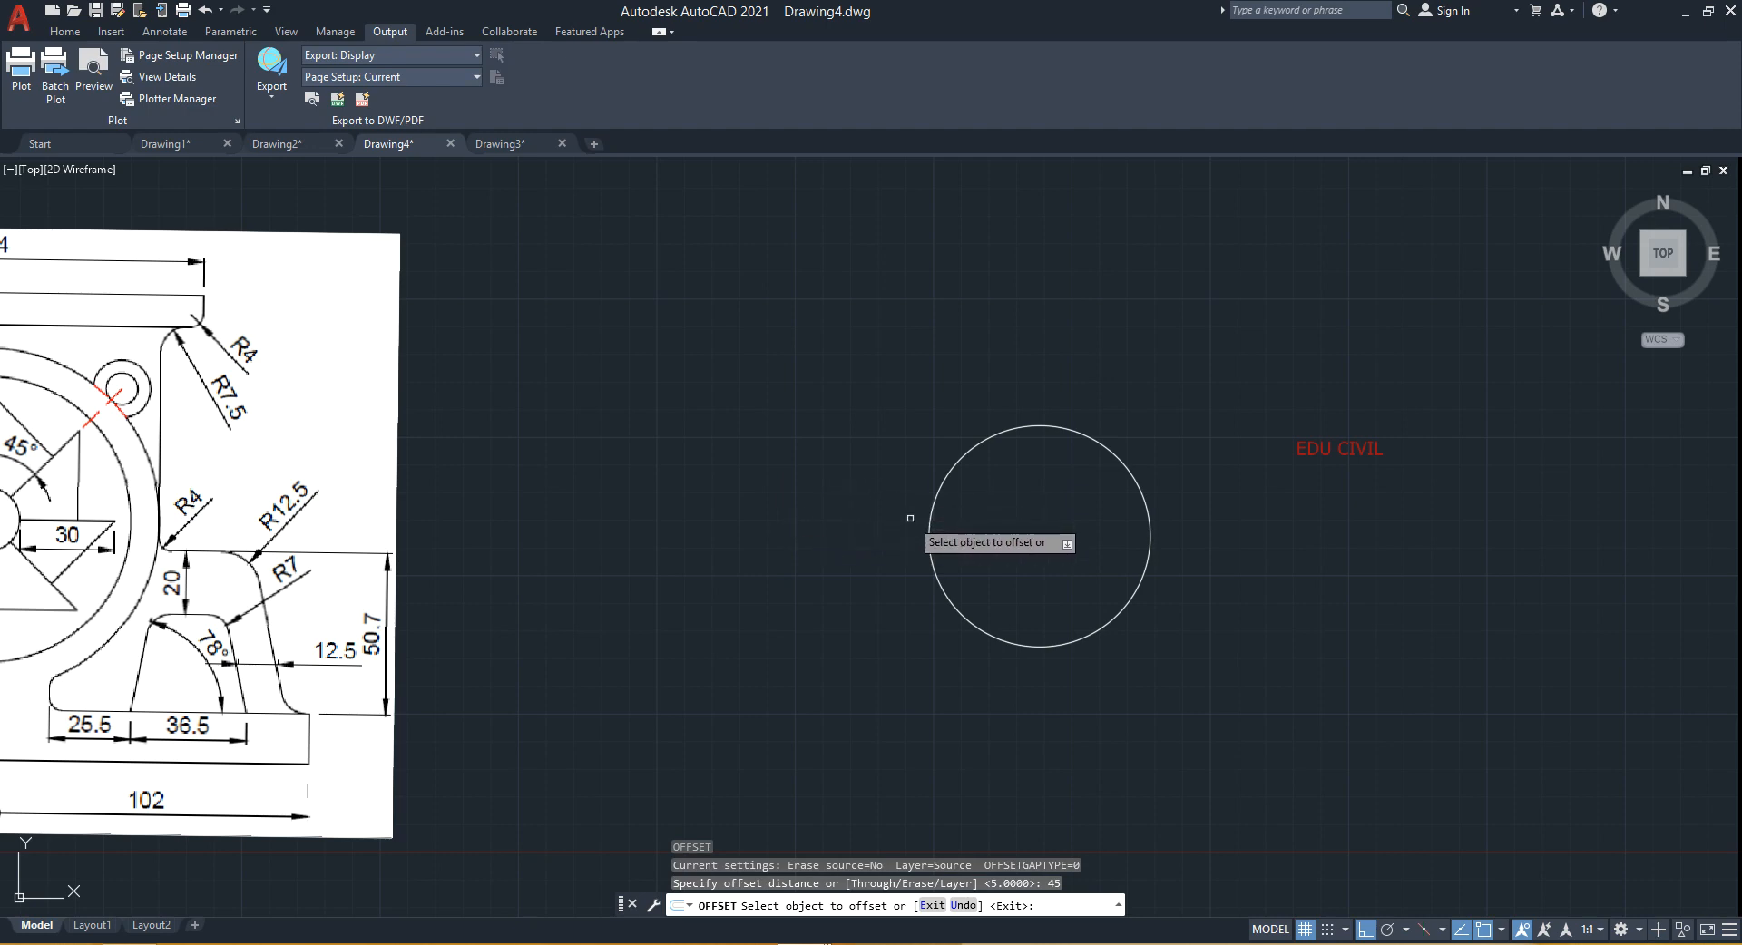
click(929, 534)
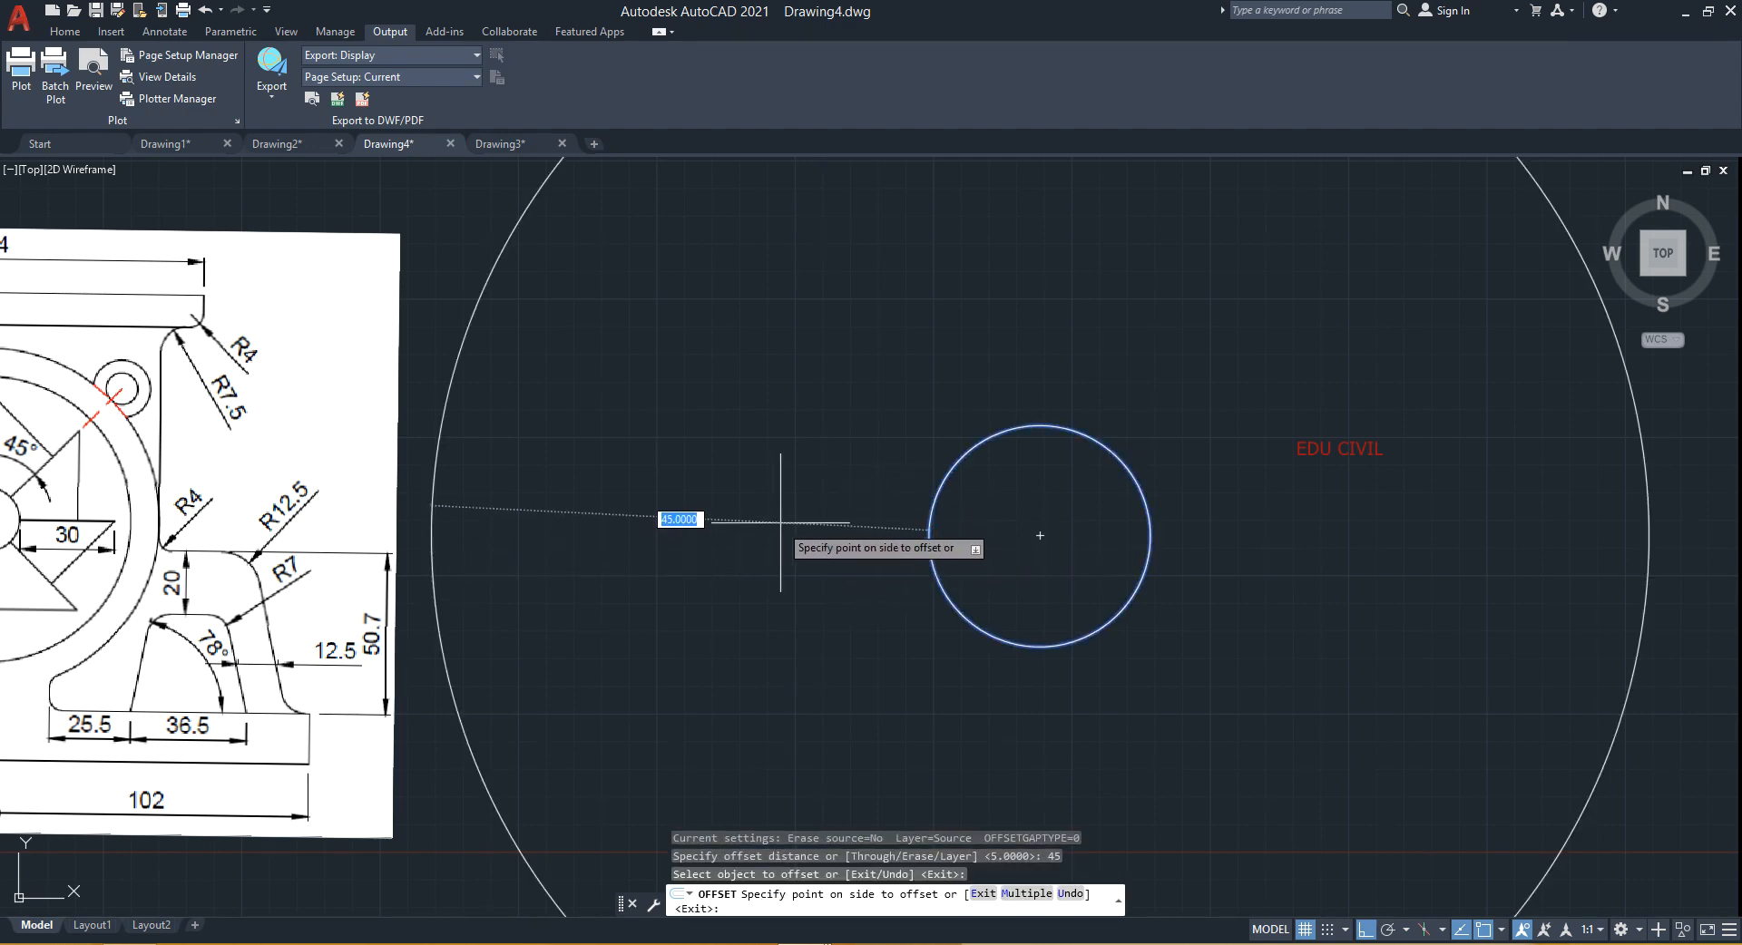
mouse_move(797, 505)
middle_down()
mouse_move(864, 526)
mouse_move(1066, 514)
middle_up()
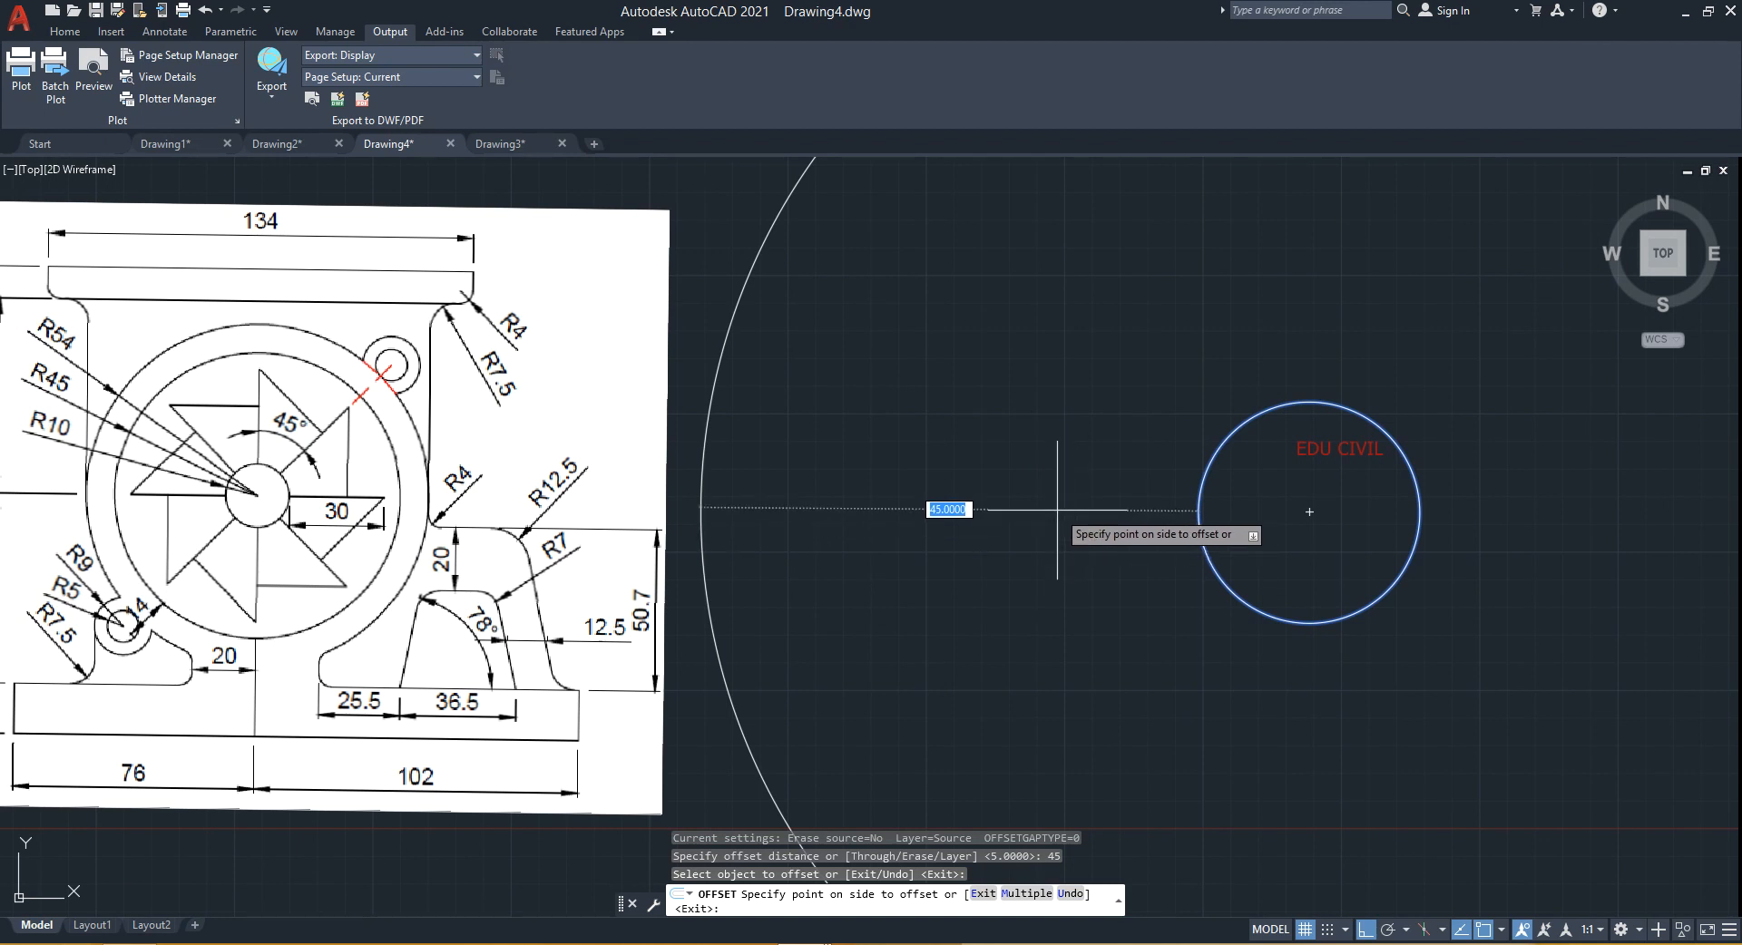
key(Escape)
- Offset the radius-10 circle 35 units to its outside
key(Return)
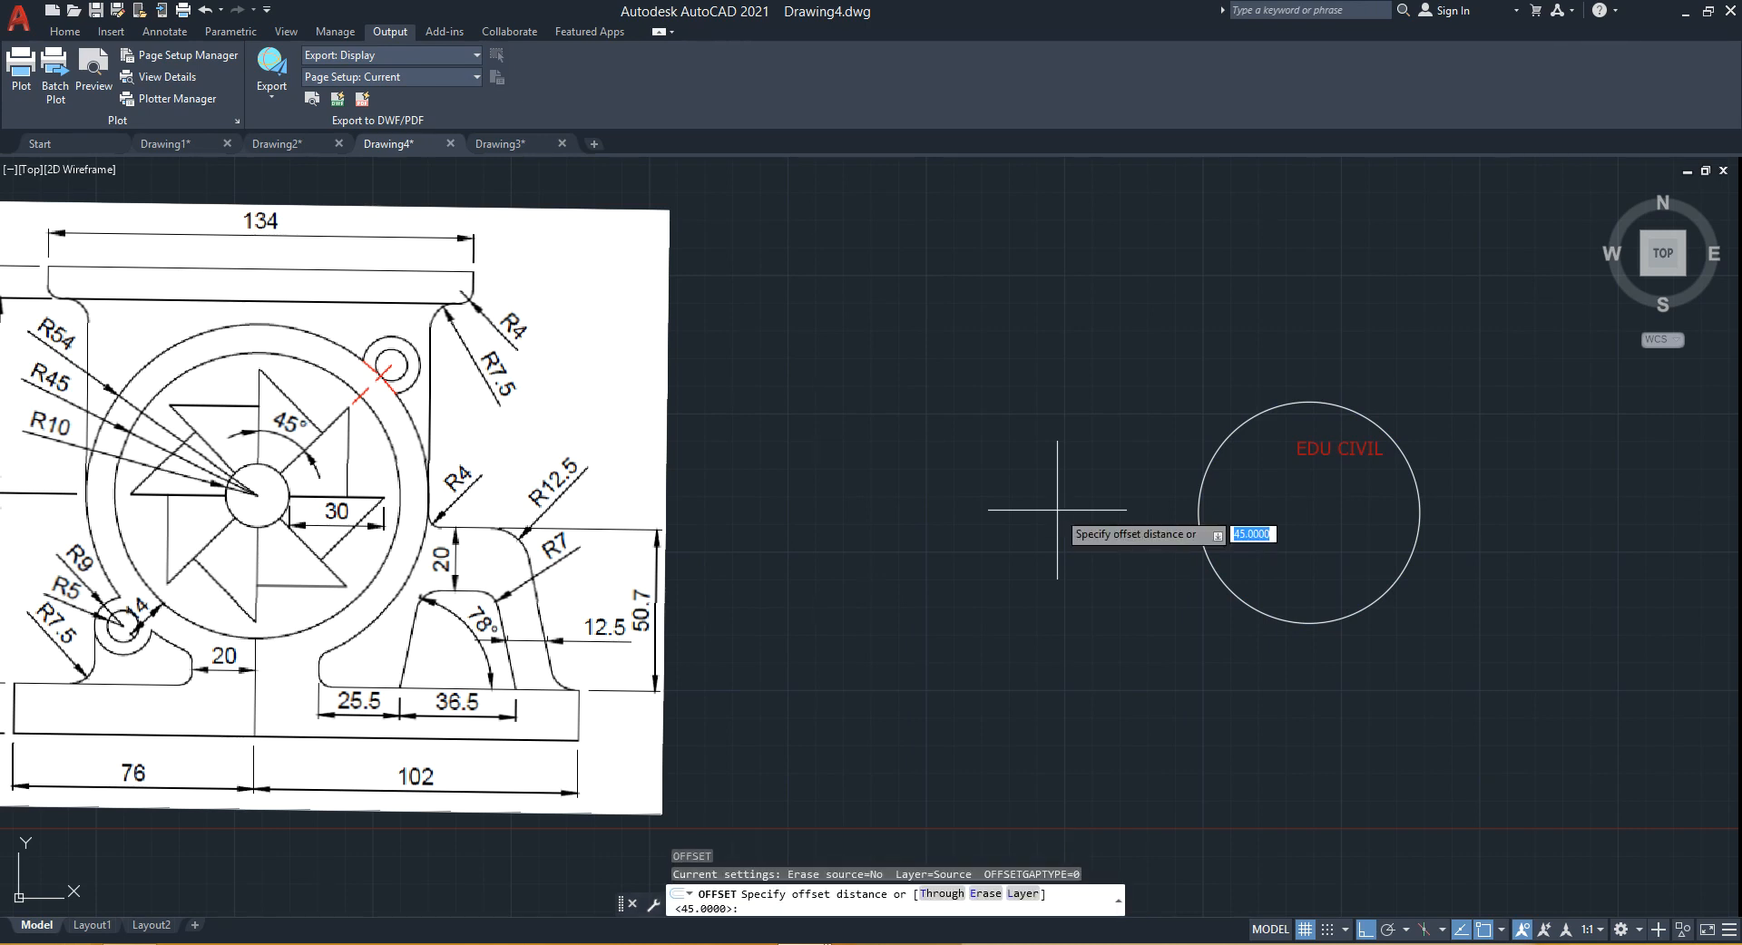
key(Return)
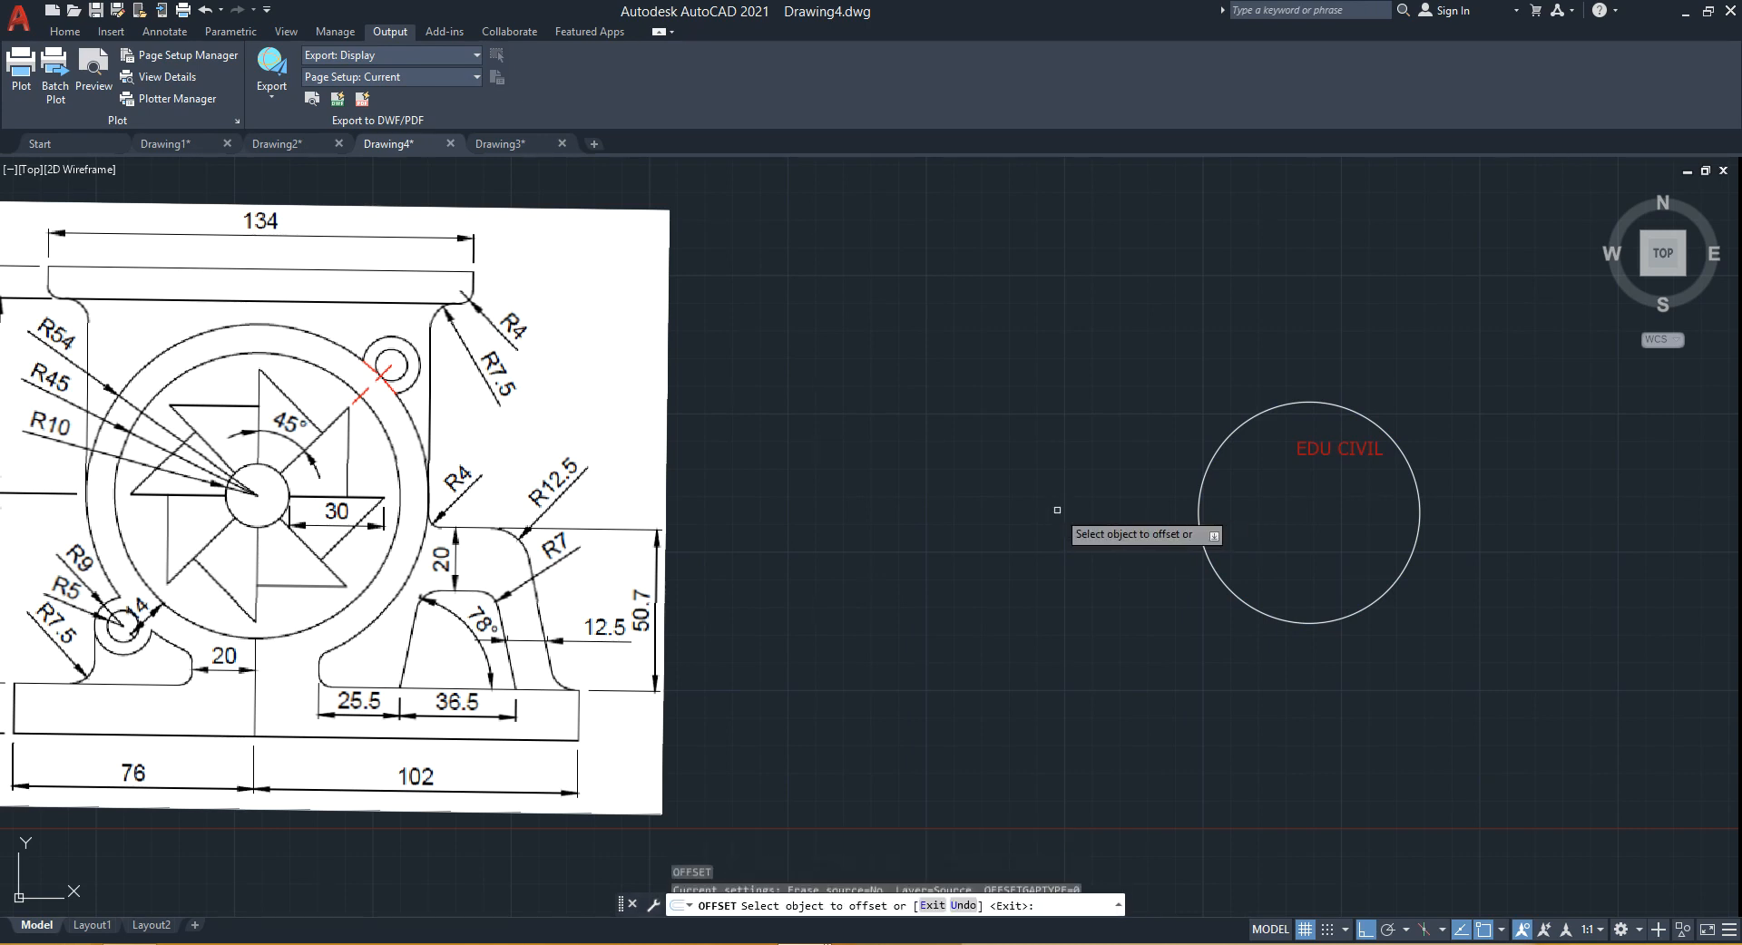
click(1208, 483)
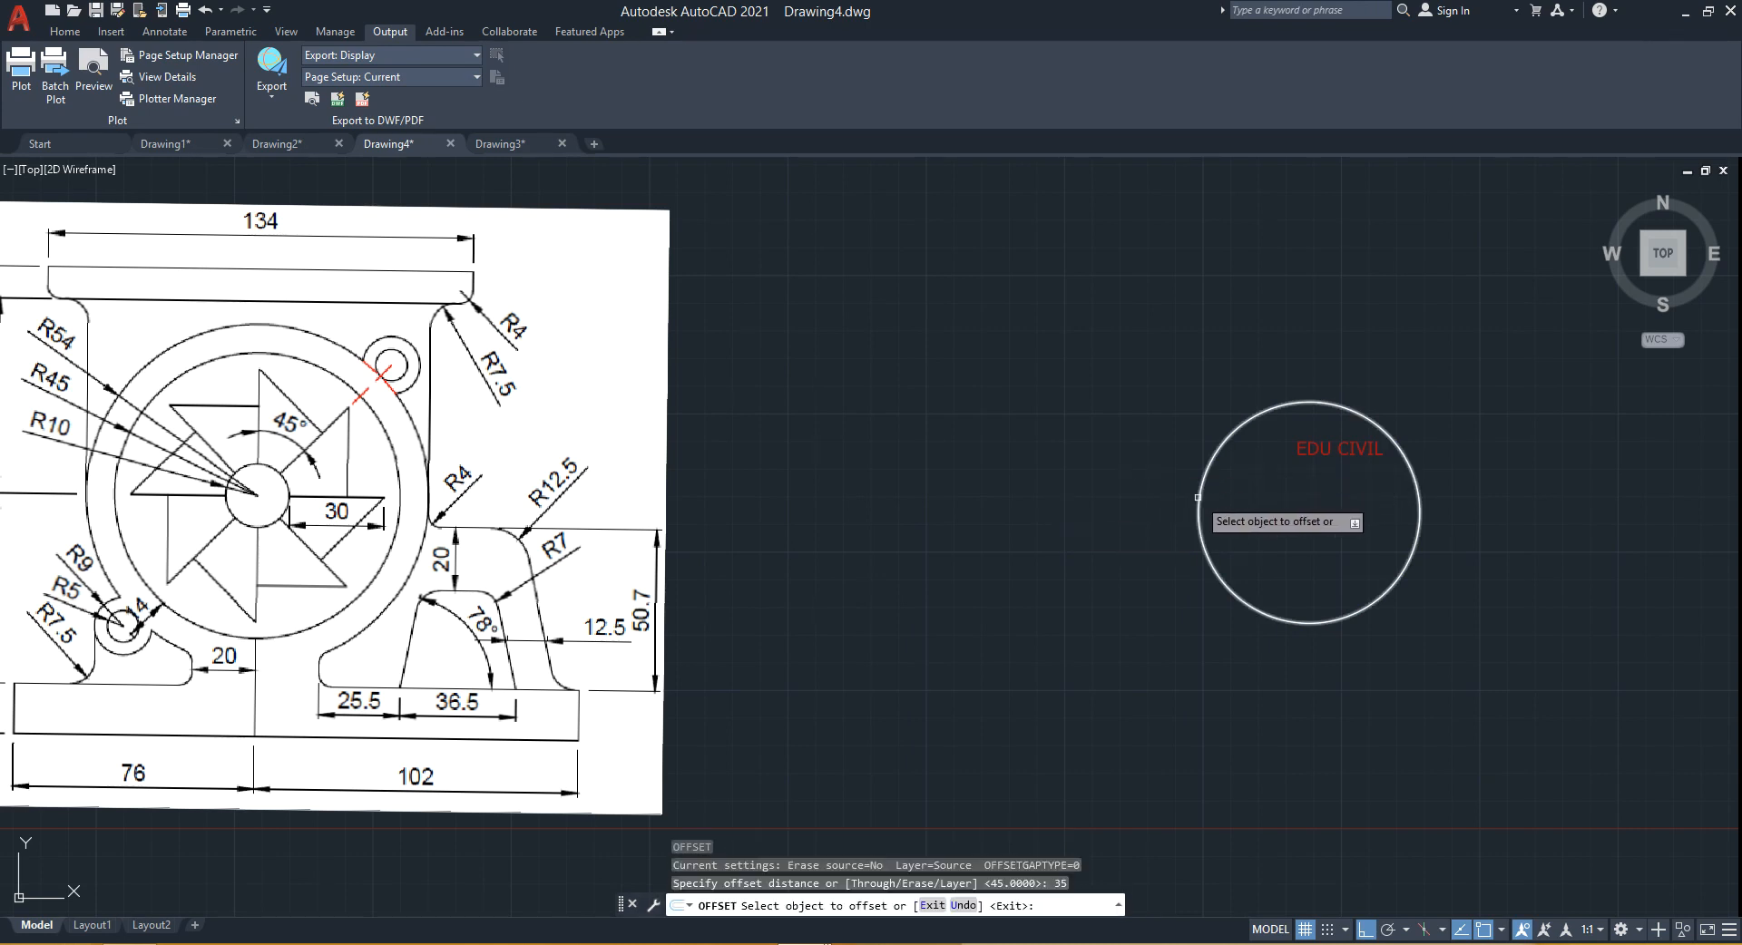
click(1154, 508)
middle_drag(1066, 495, 1057, 506)
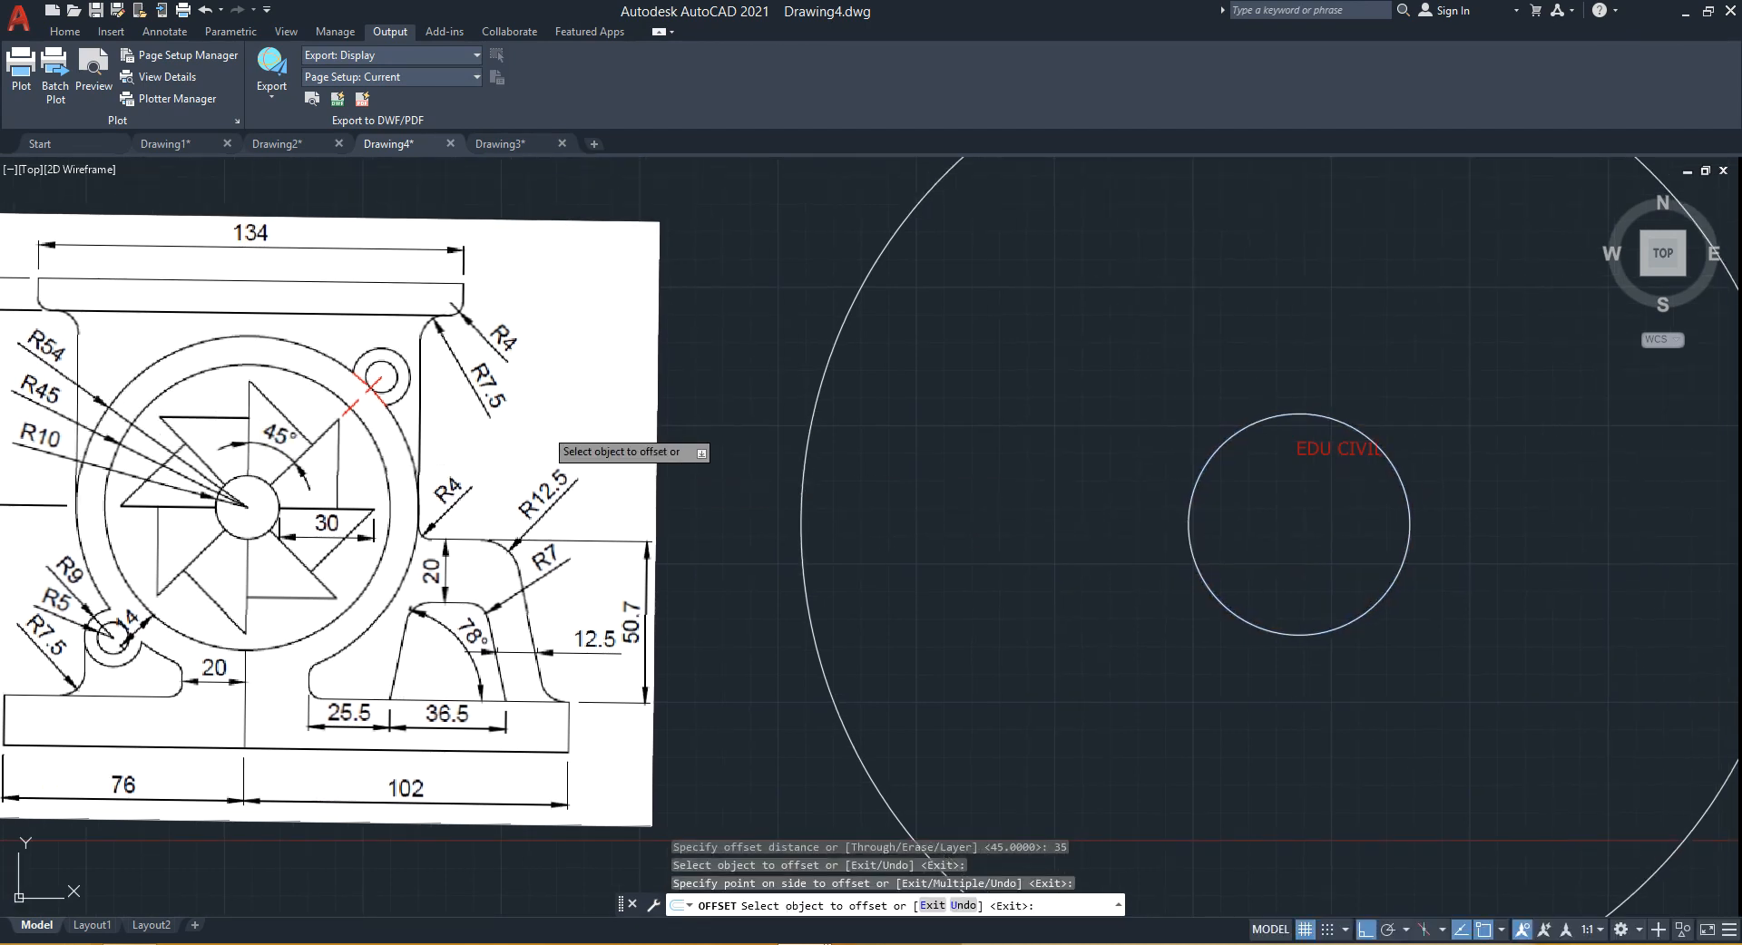
key(Escape)
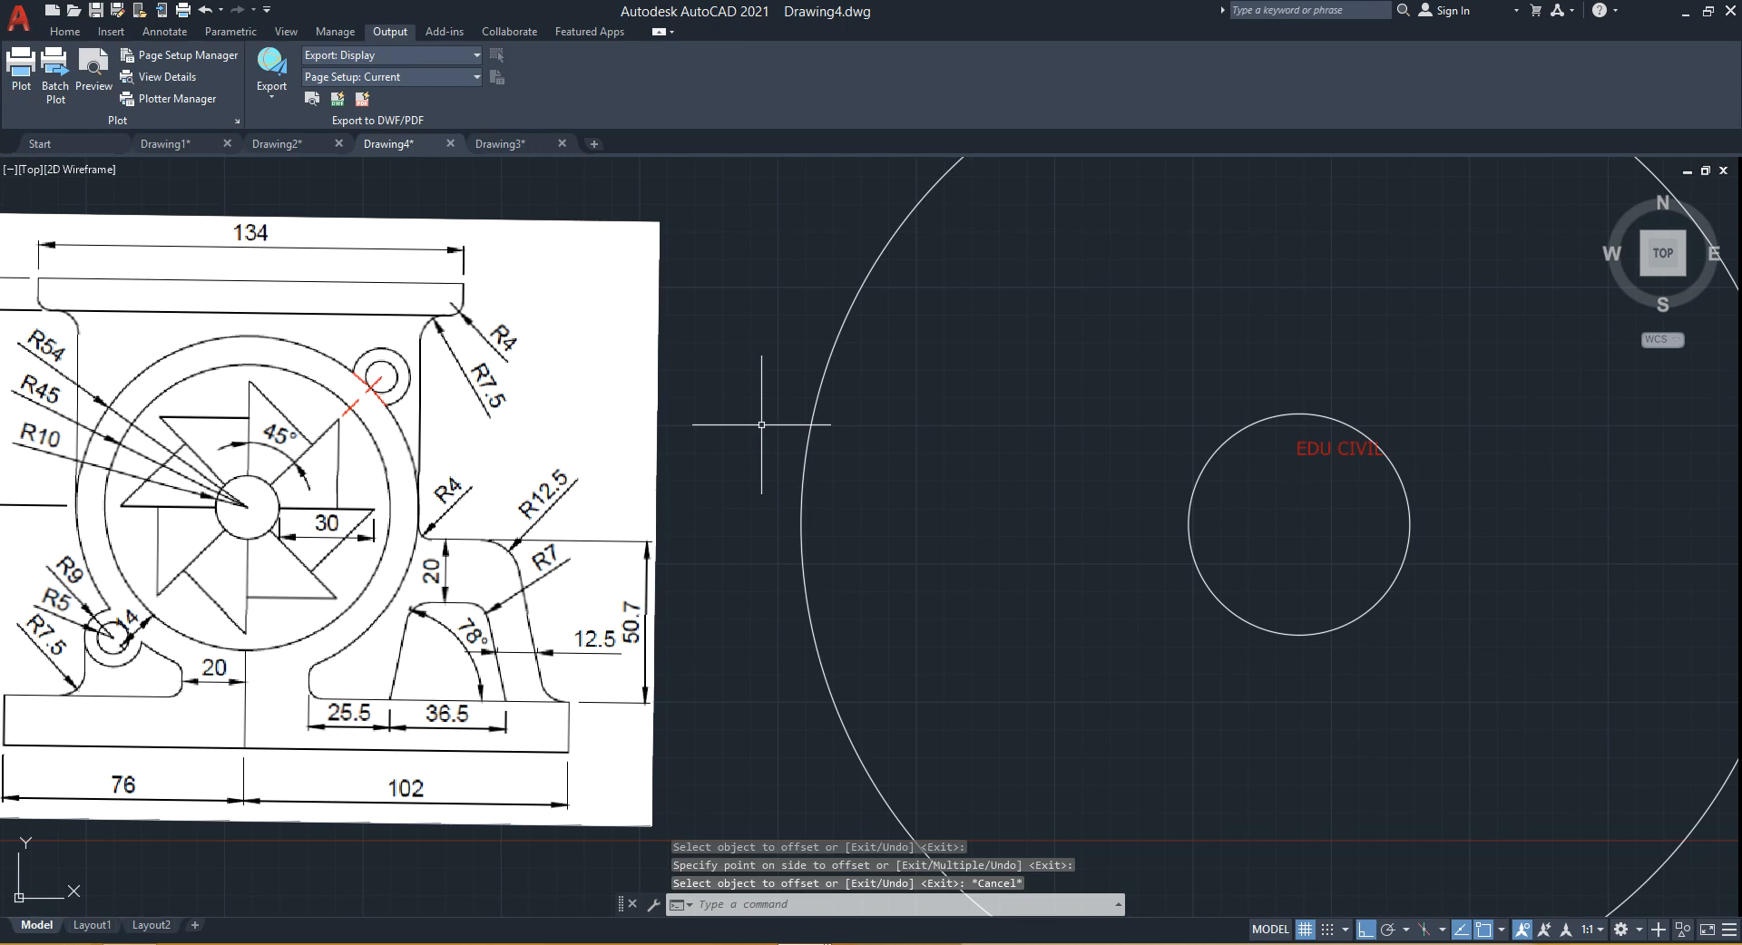
- Offset the new outer circle a further 9 units to its outside
key(Return)
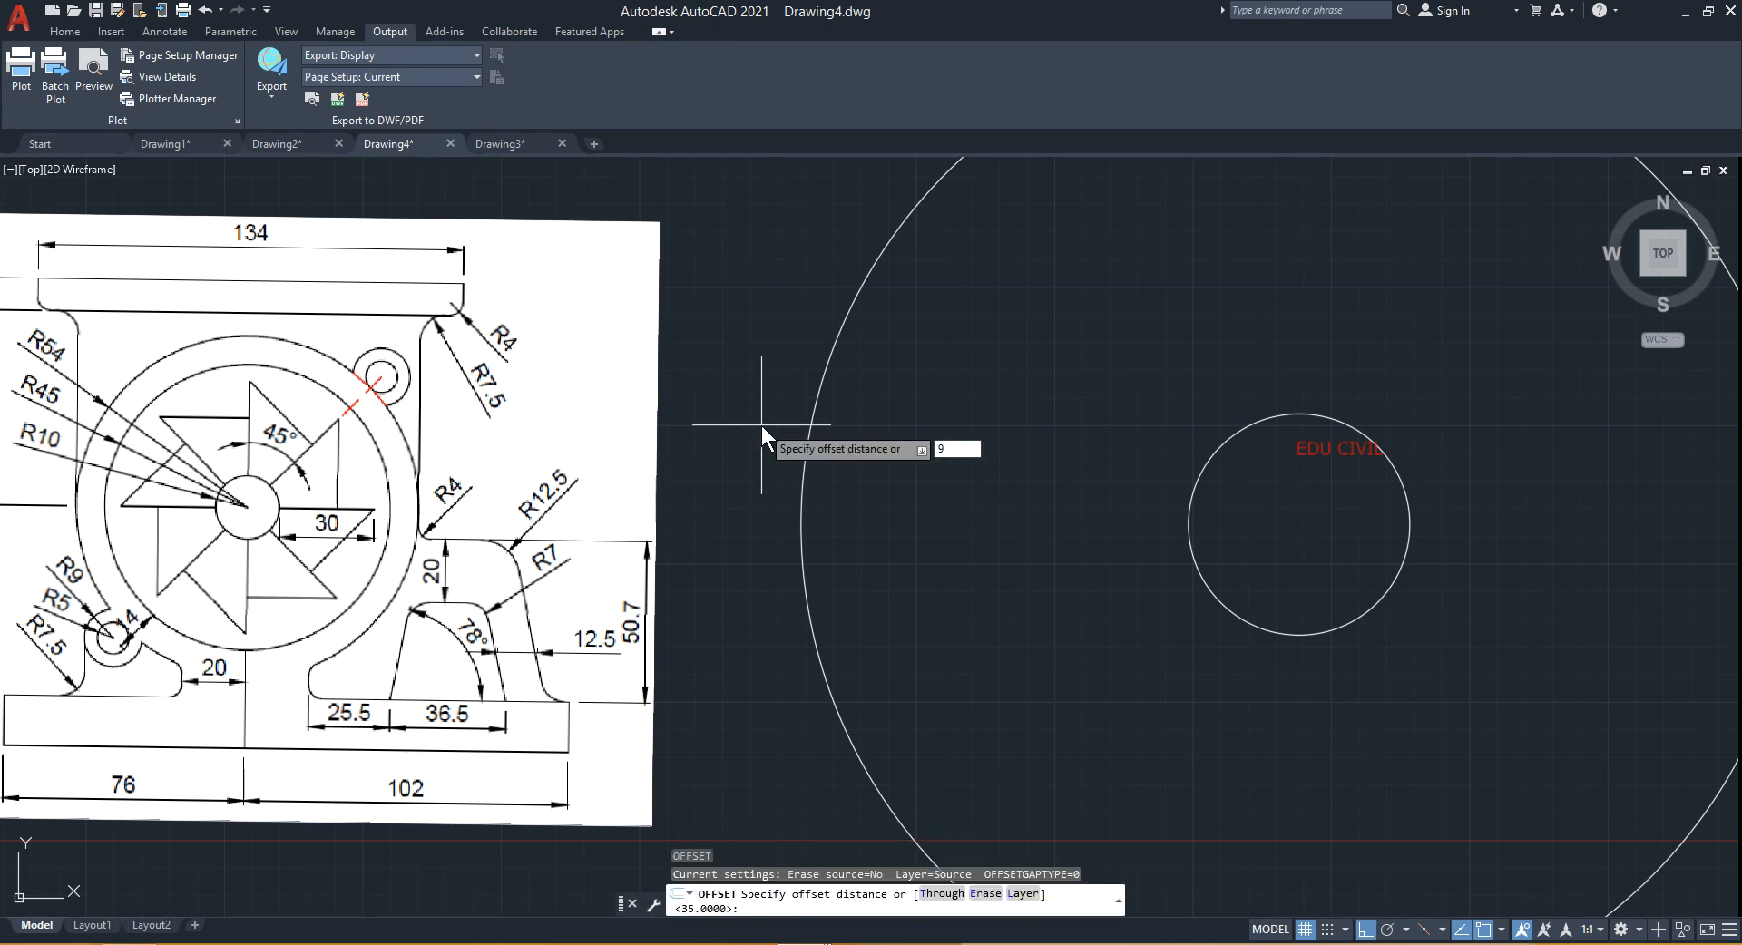
text(9)
key(Return)
click(806, 446)
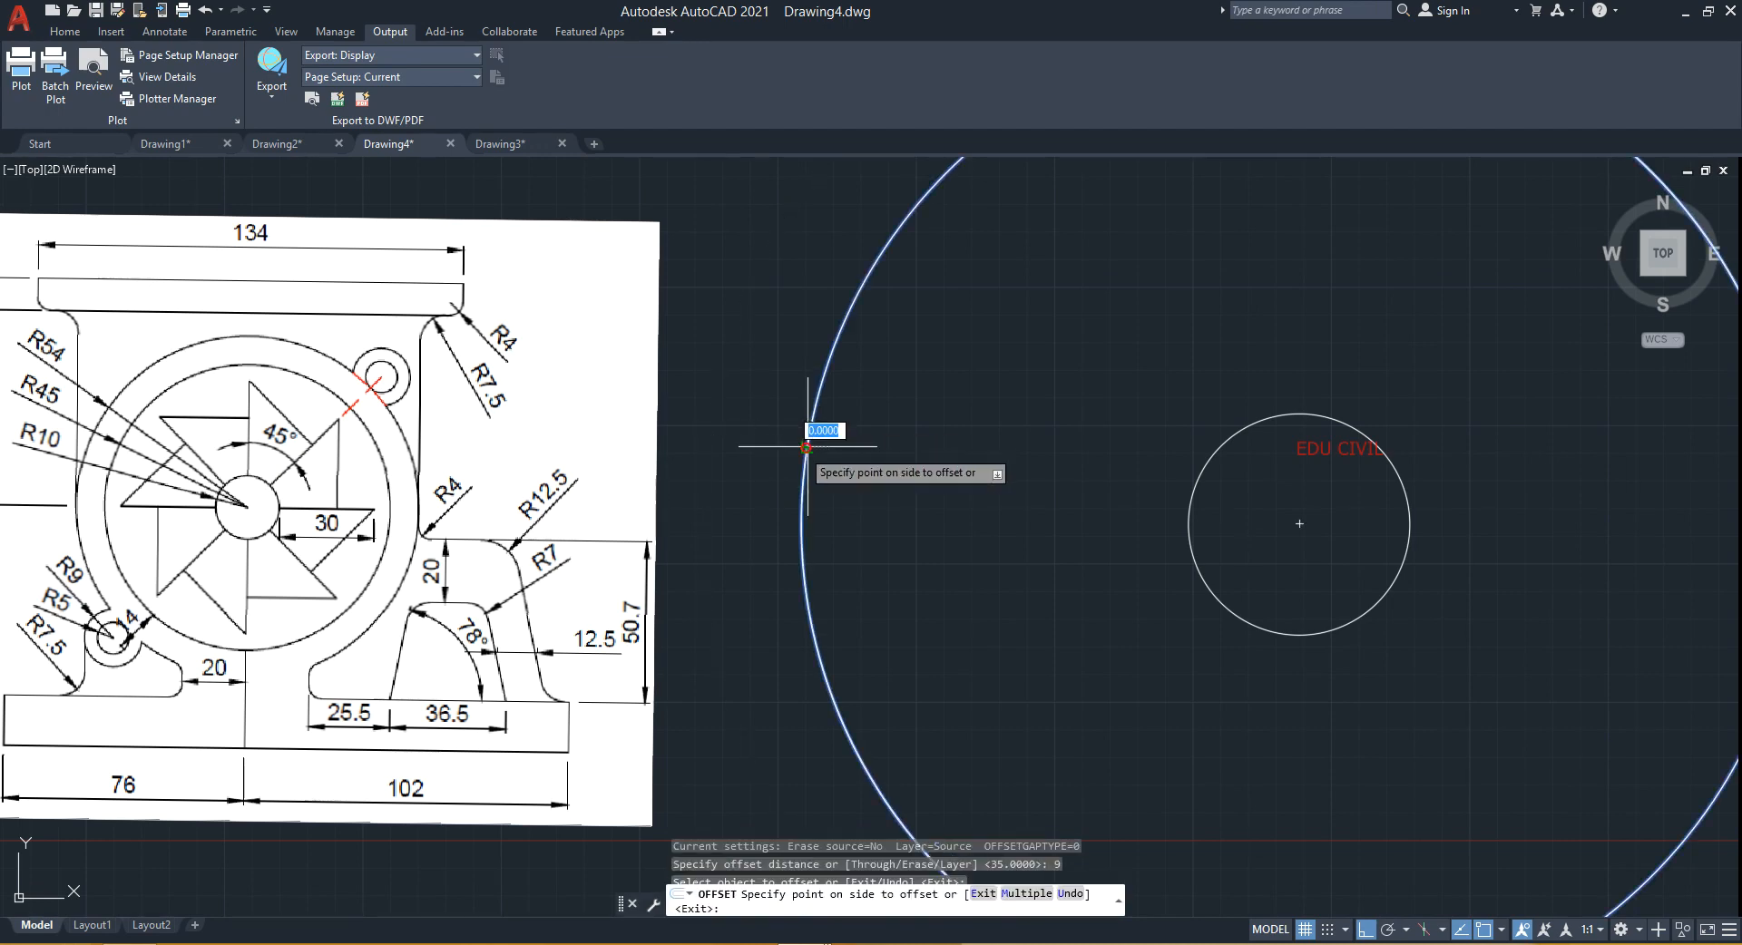
click(762, 459)
scroll(836, 490, down, 4)
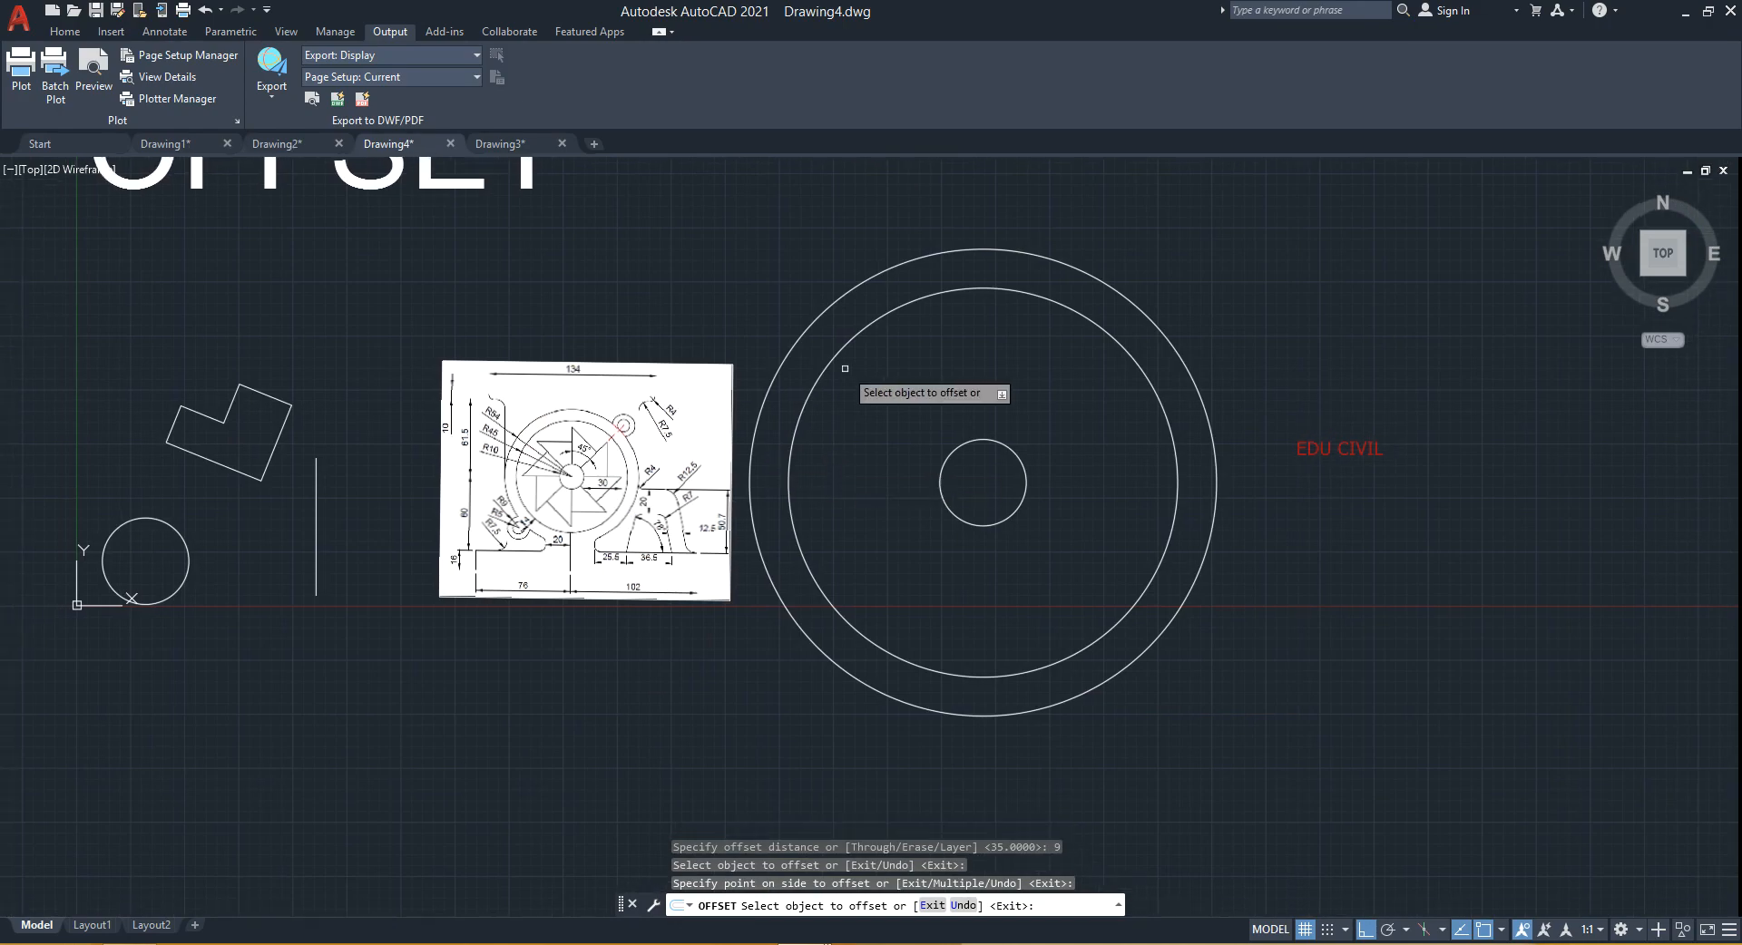
scroll(934, 481, up, 3)
middle_drag(812, 482, 937, 492)
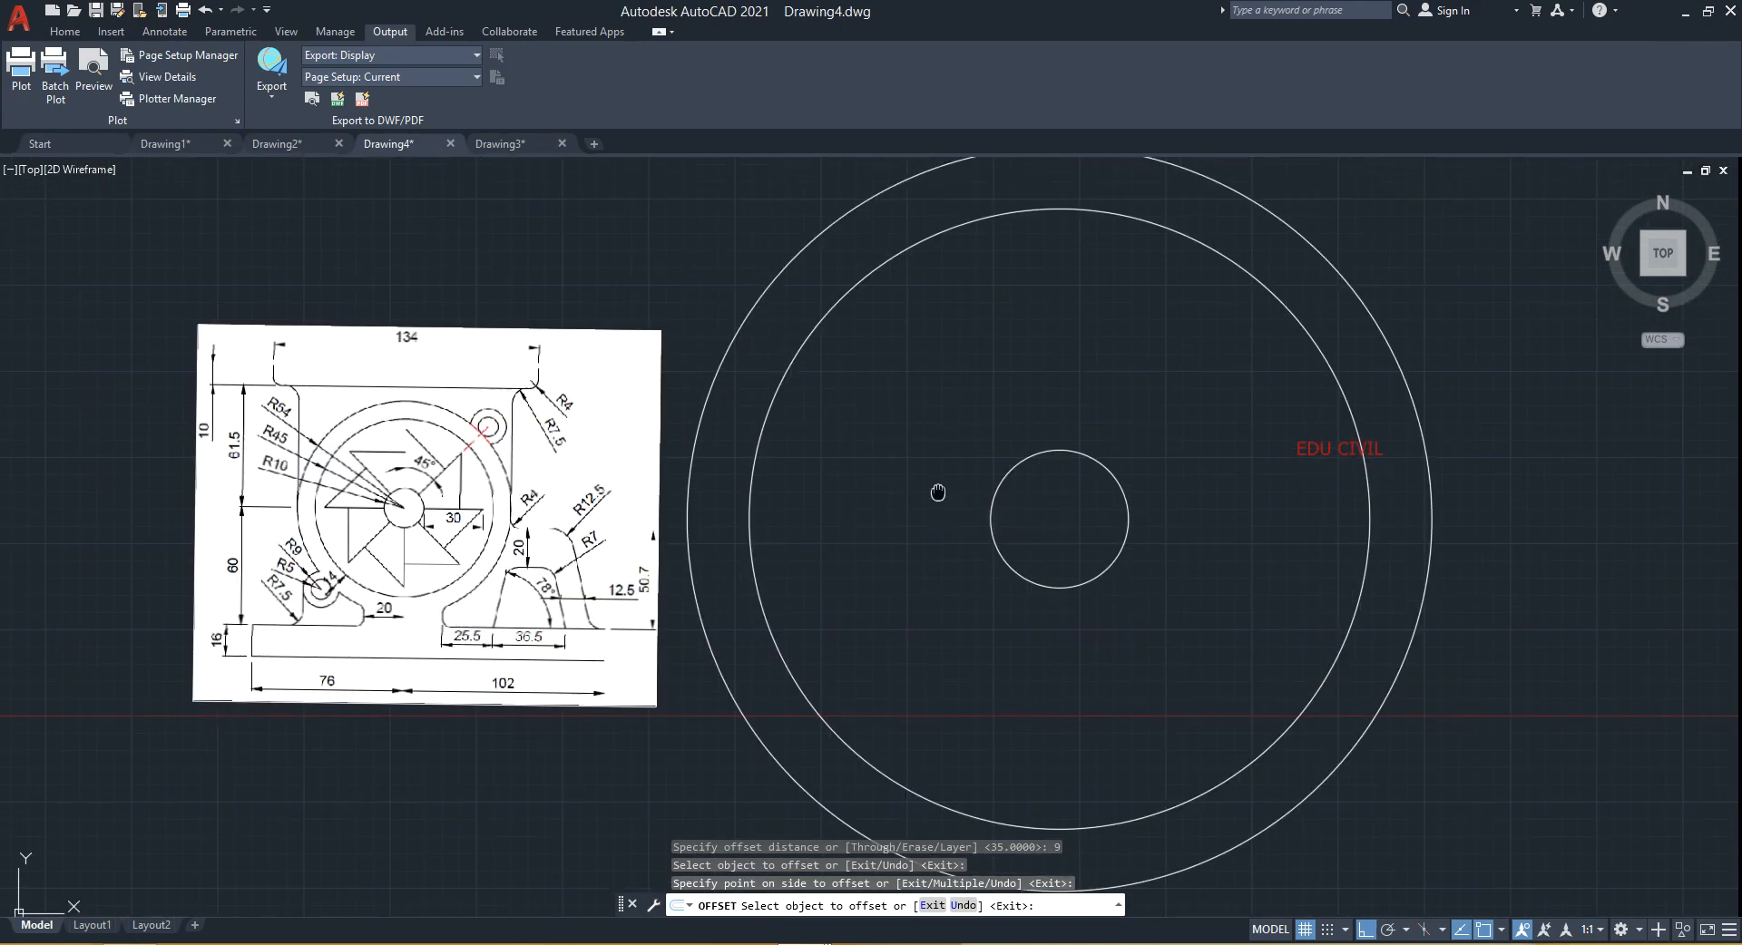
scroll(937, 492, down, 4)
key(Escape)
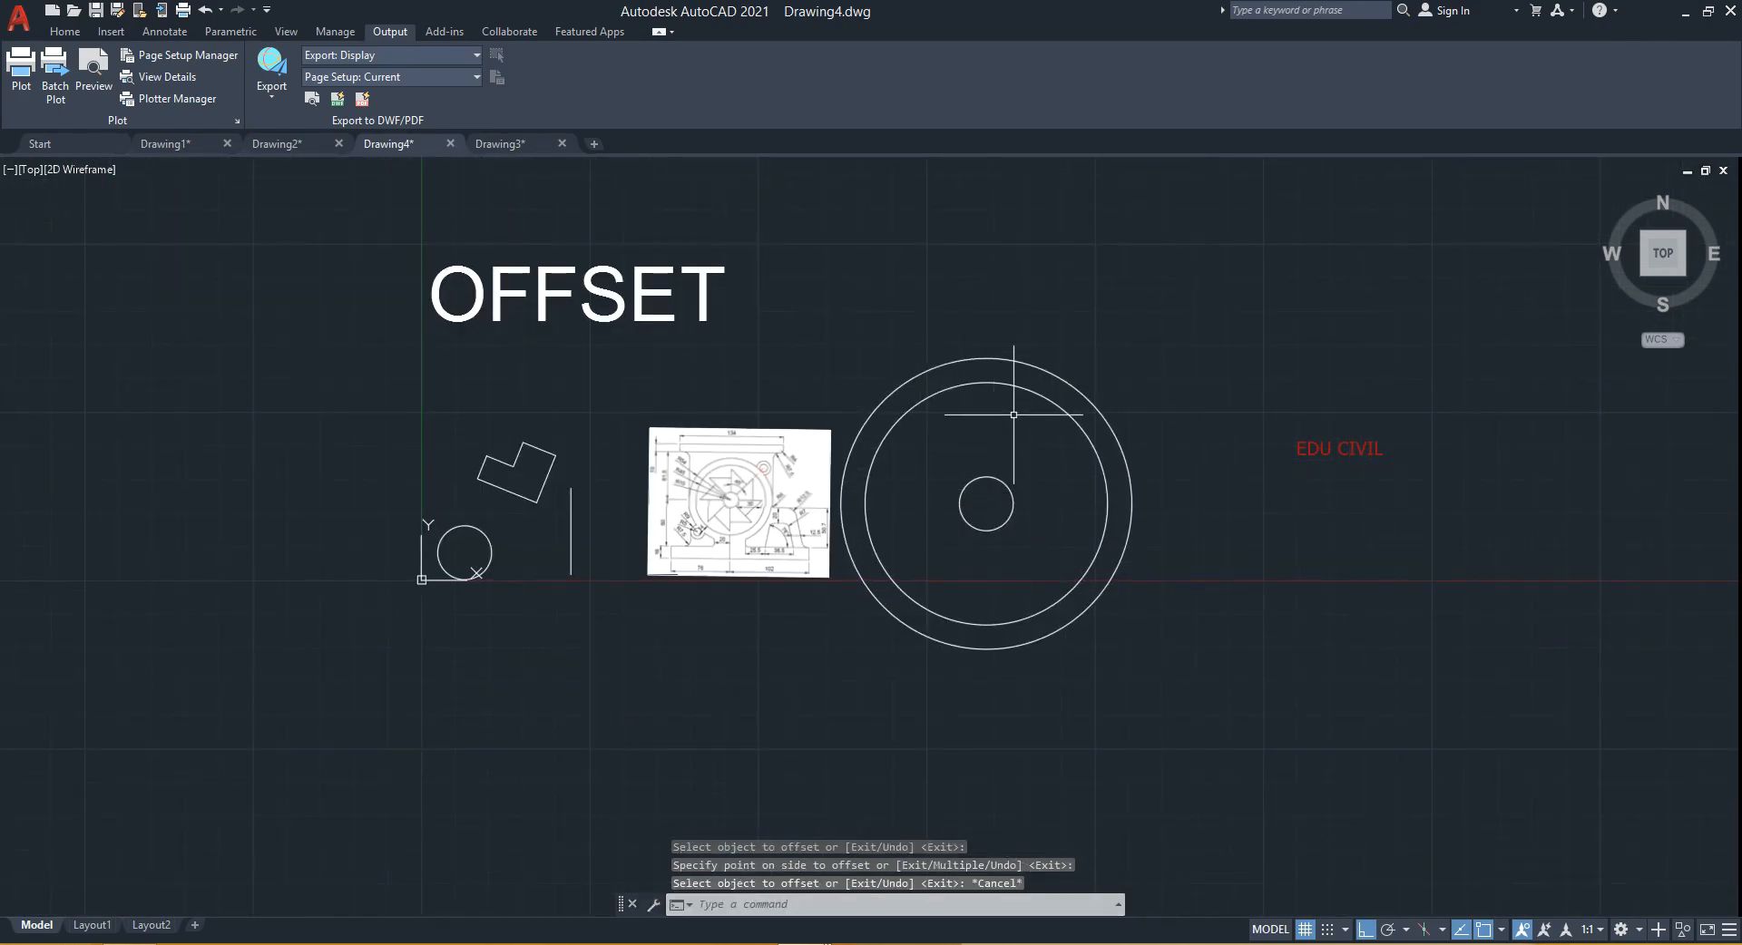
- Delete the two offset circles, keeping only the radius-10 circle
click(1040, 349)
click(1006, 413)
key(Delete)
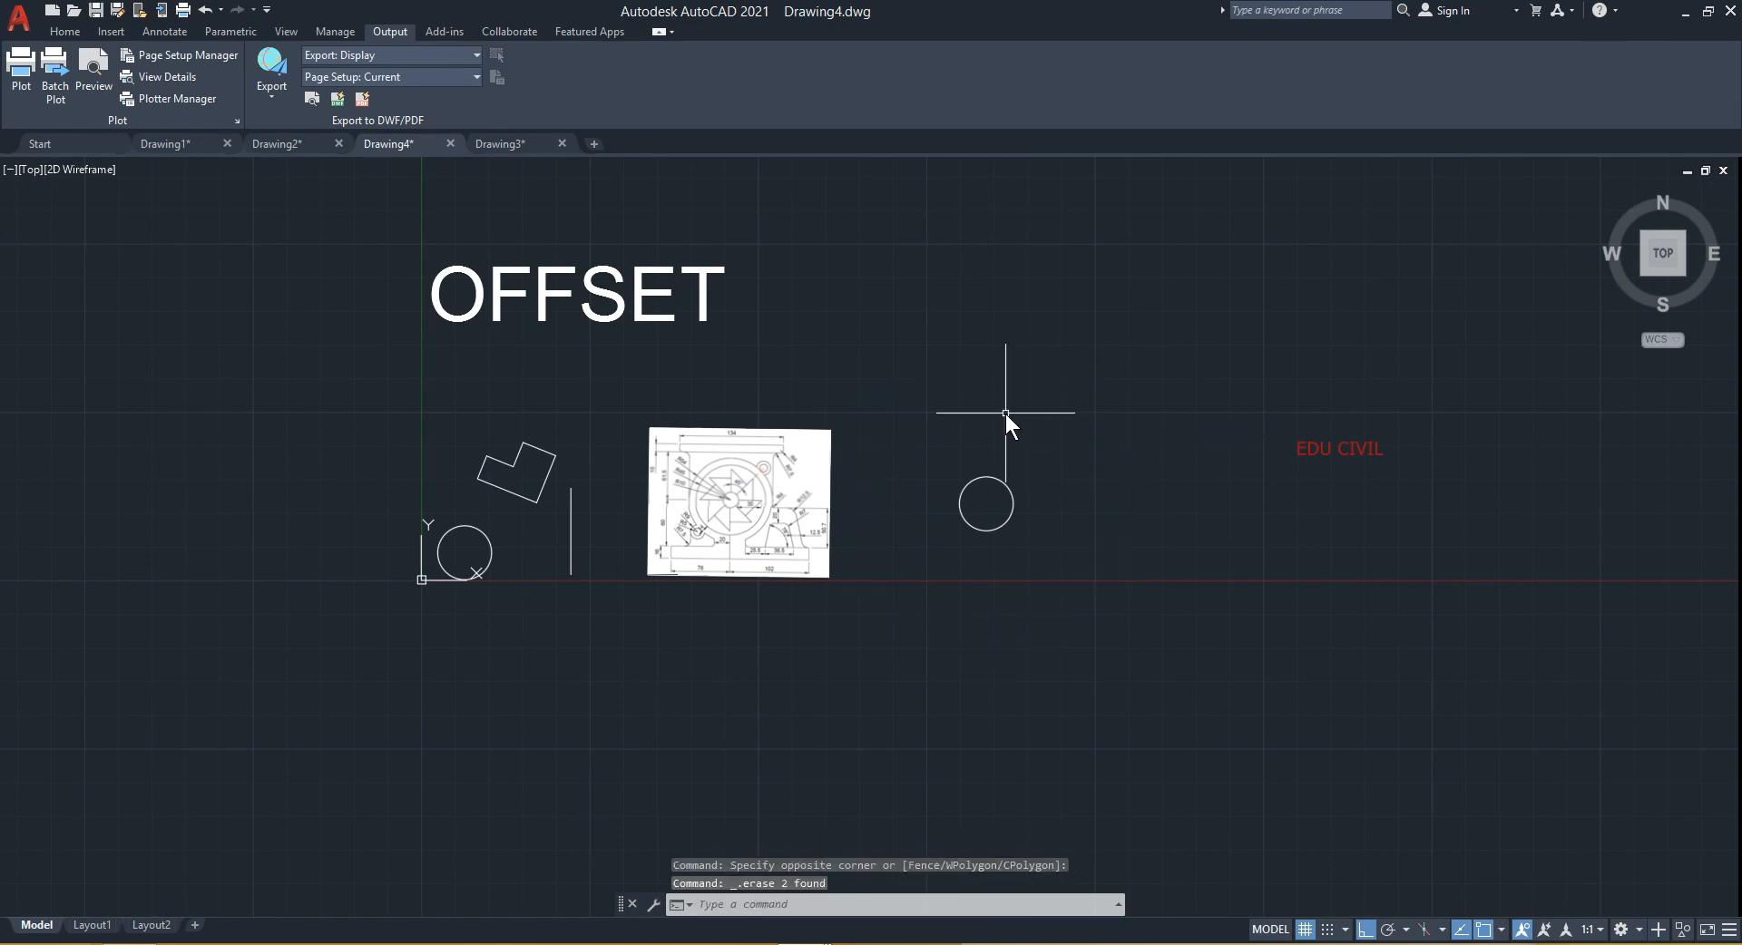
- Offset the radius-10 circle with the Through option, entering 35 as the through distance
scroll(953, 501, up, 2)
mouse_move(949, 505)
middle_down()
mouse_move(946, 548)
mouse_move(929, 539)
middle_up()
scroll(929, 538, up, 2)
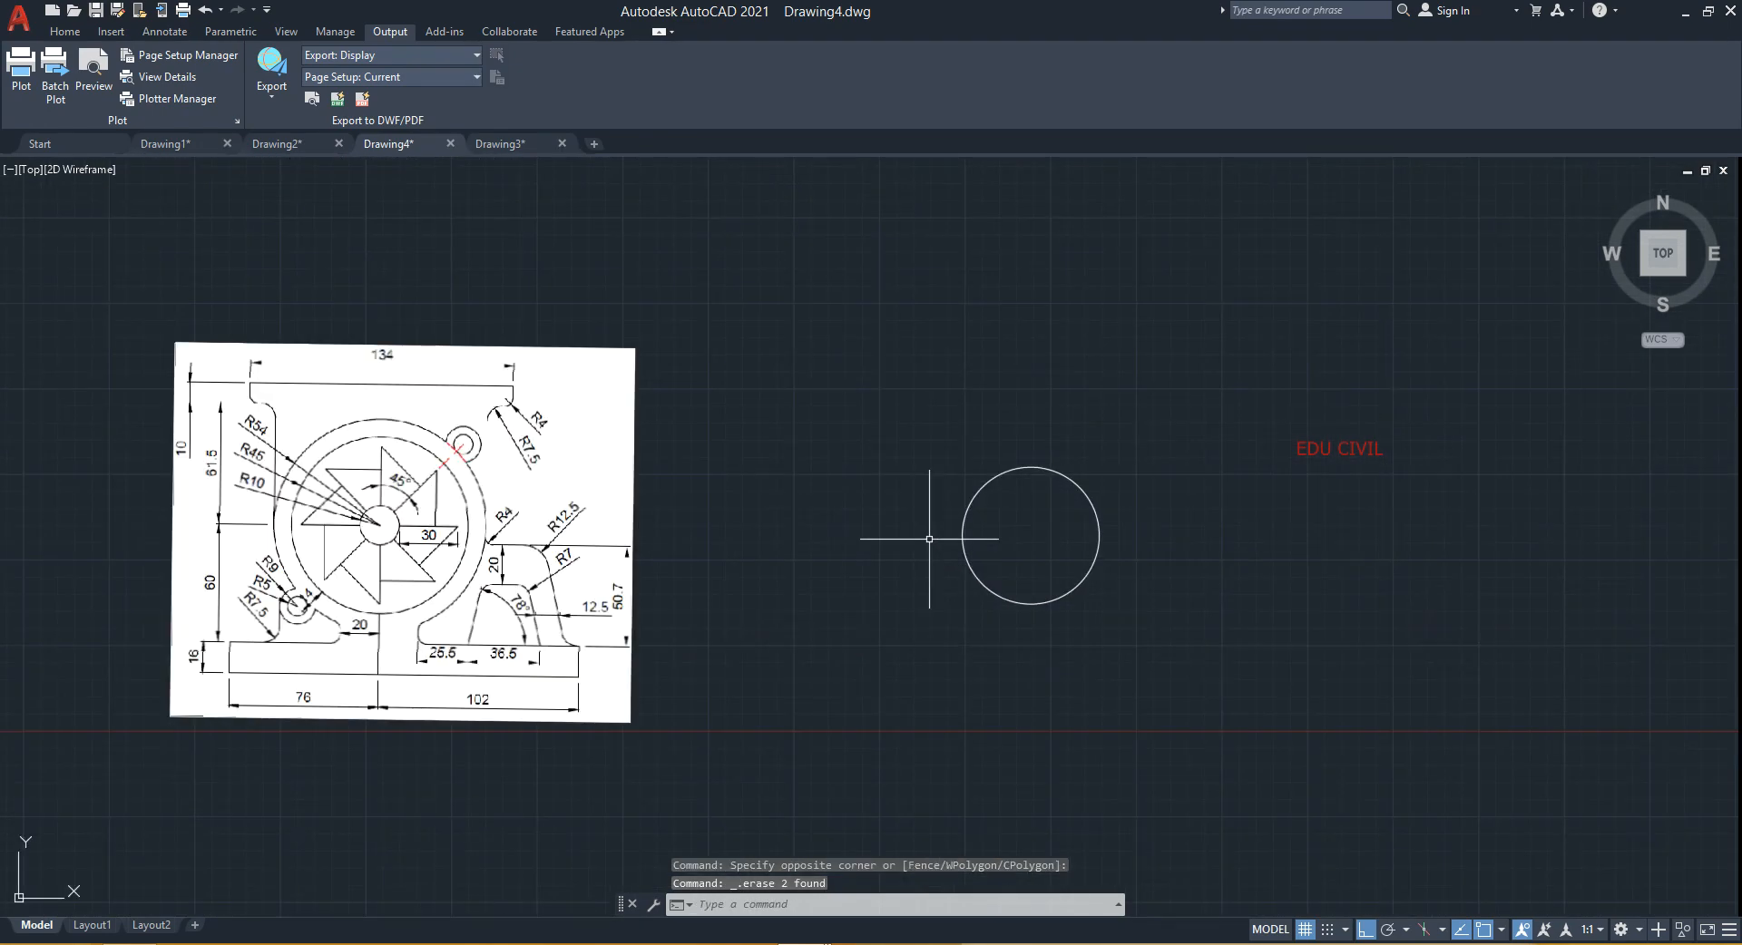
text(o)
key(Return)
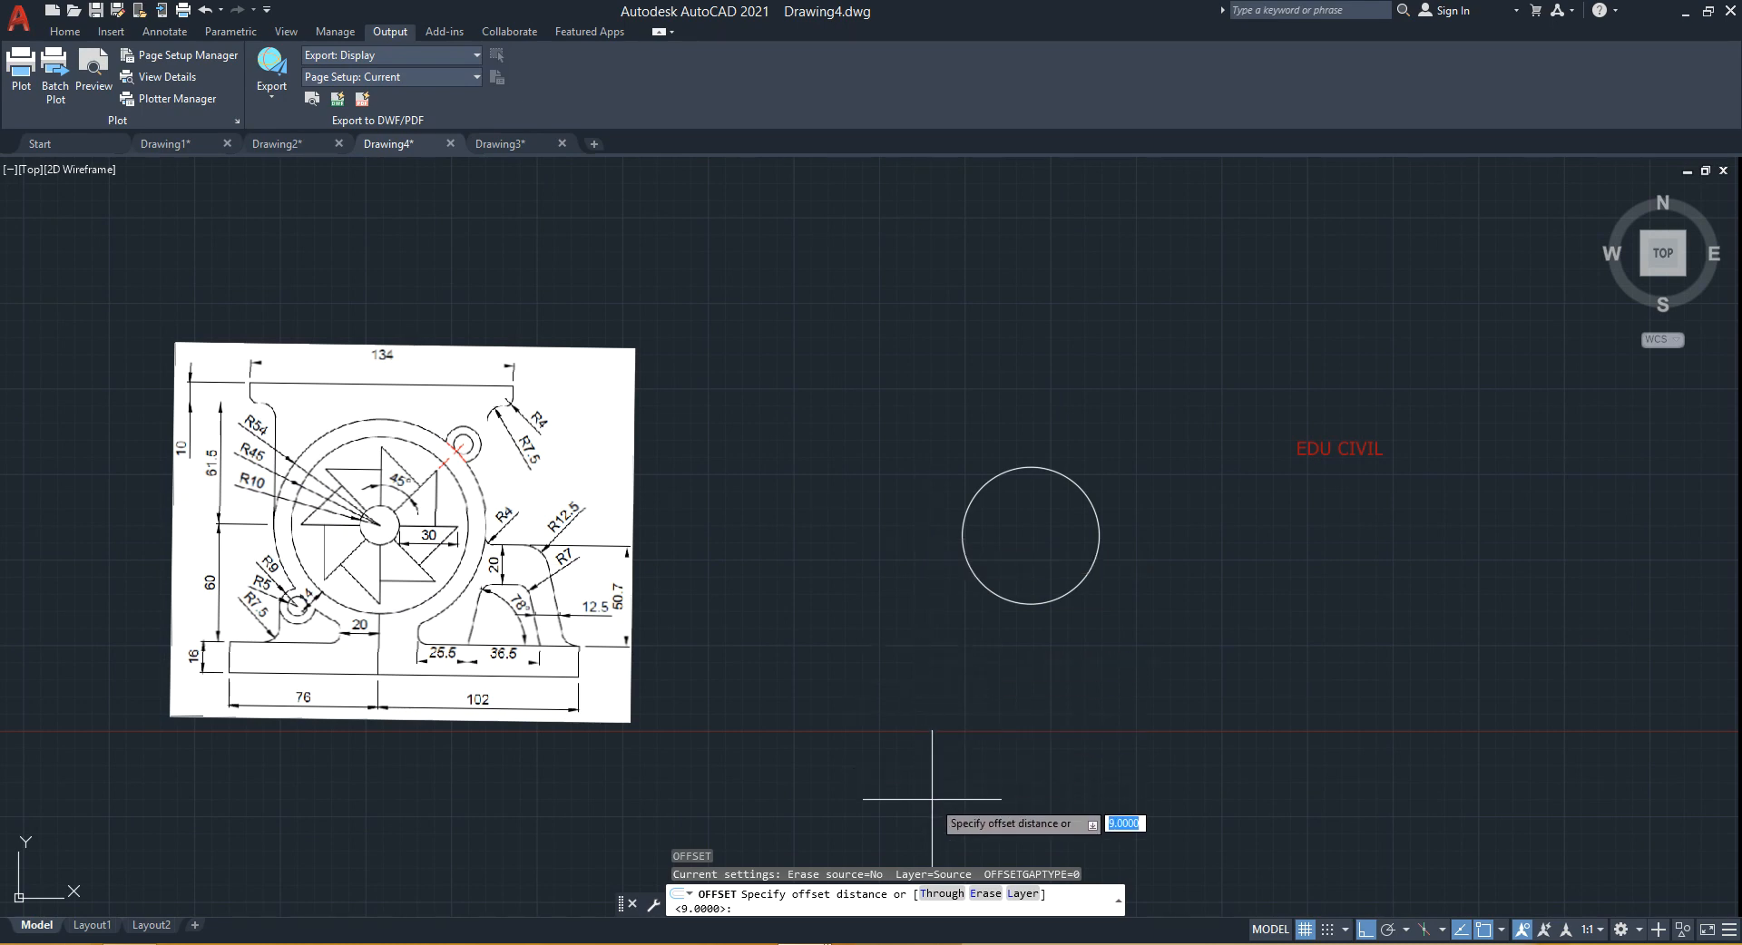
key(F5)
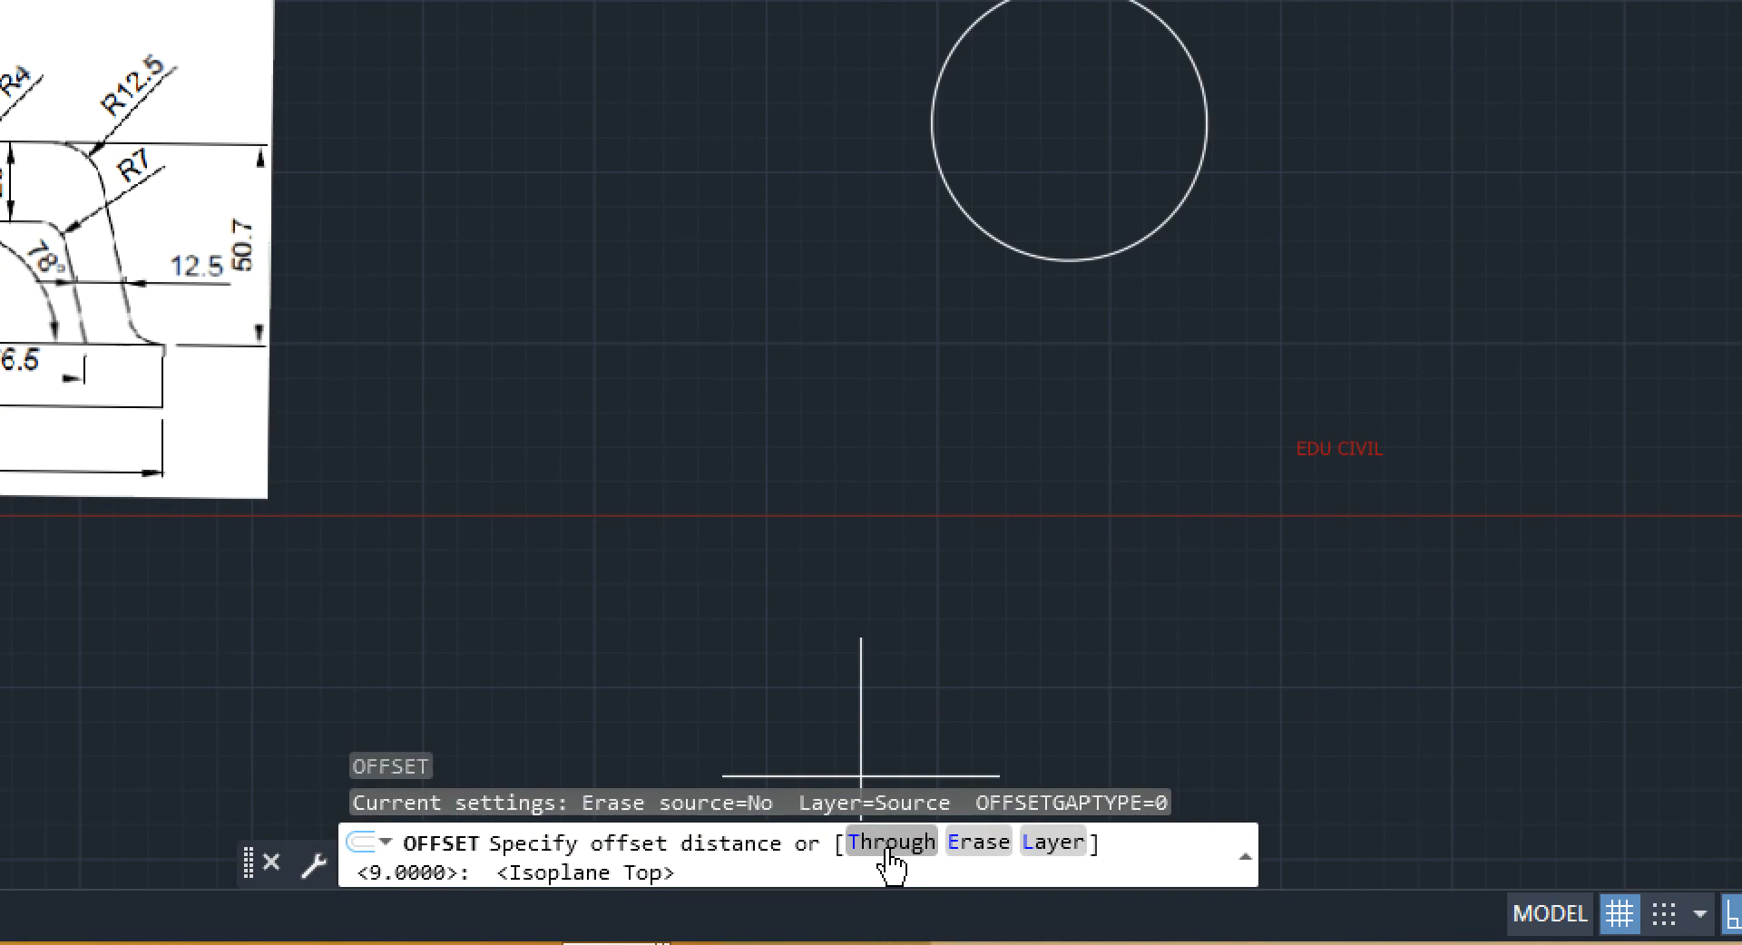
key(F5)
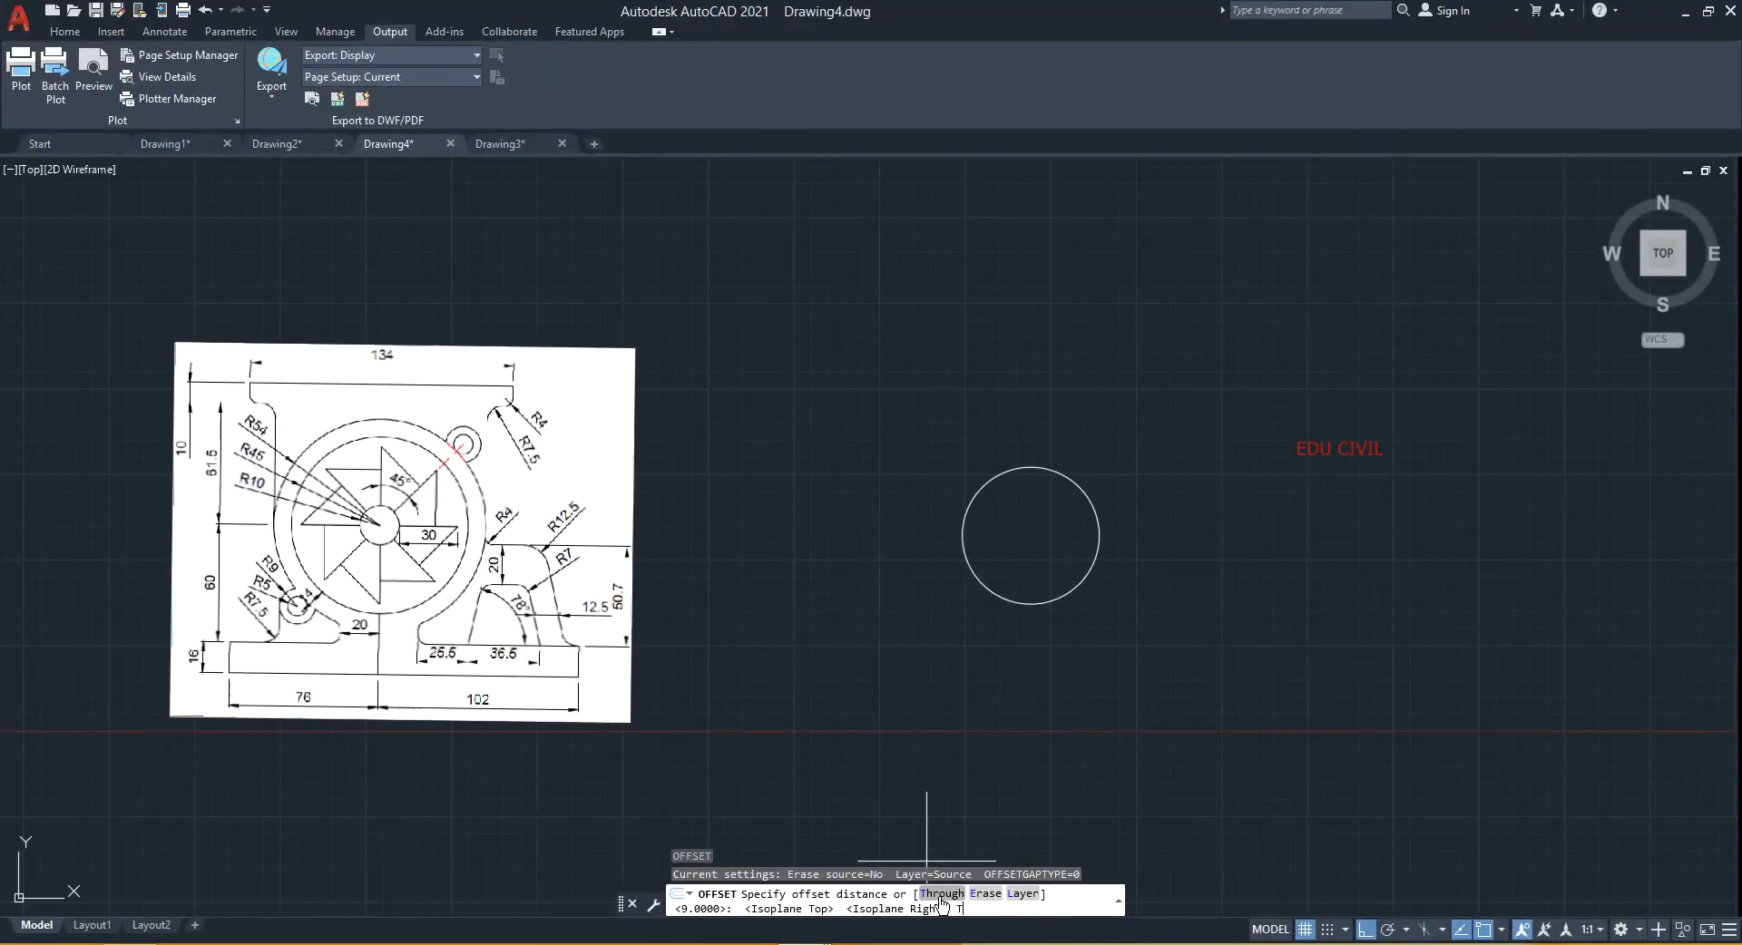
key(Return)
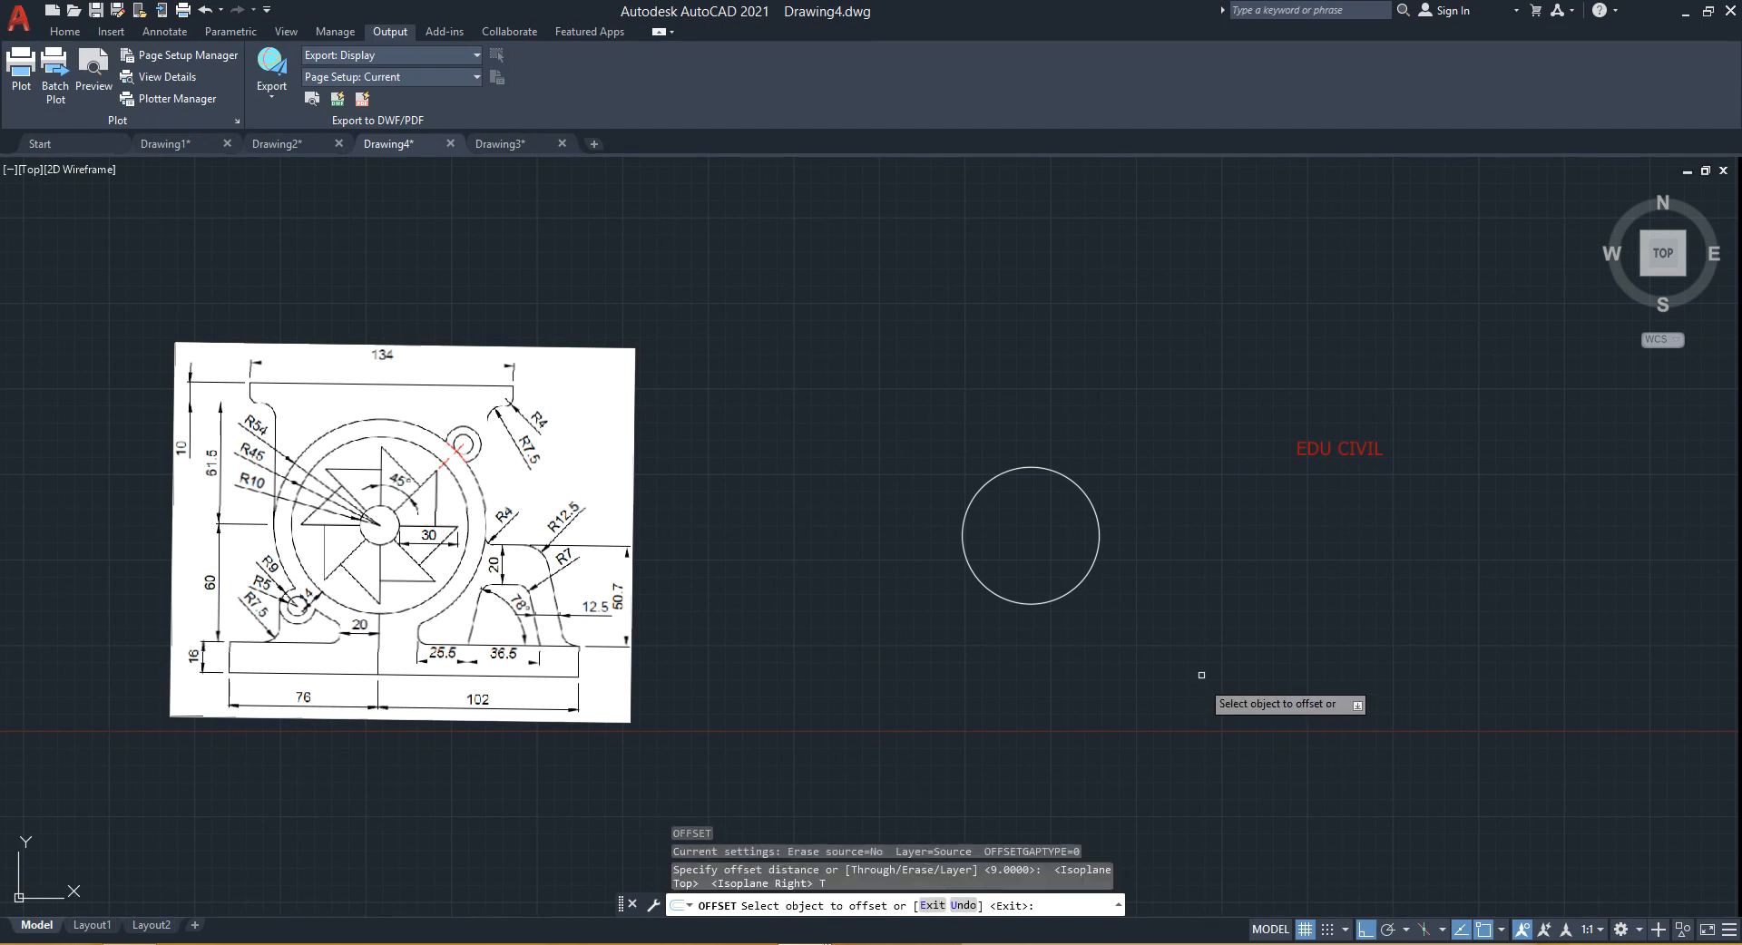
click(1098, 542)
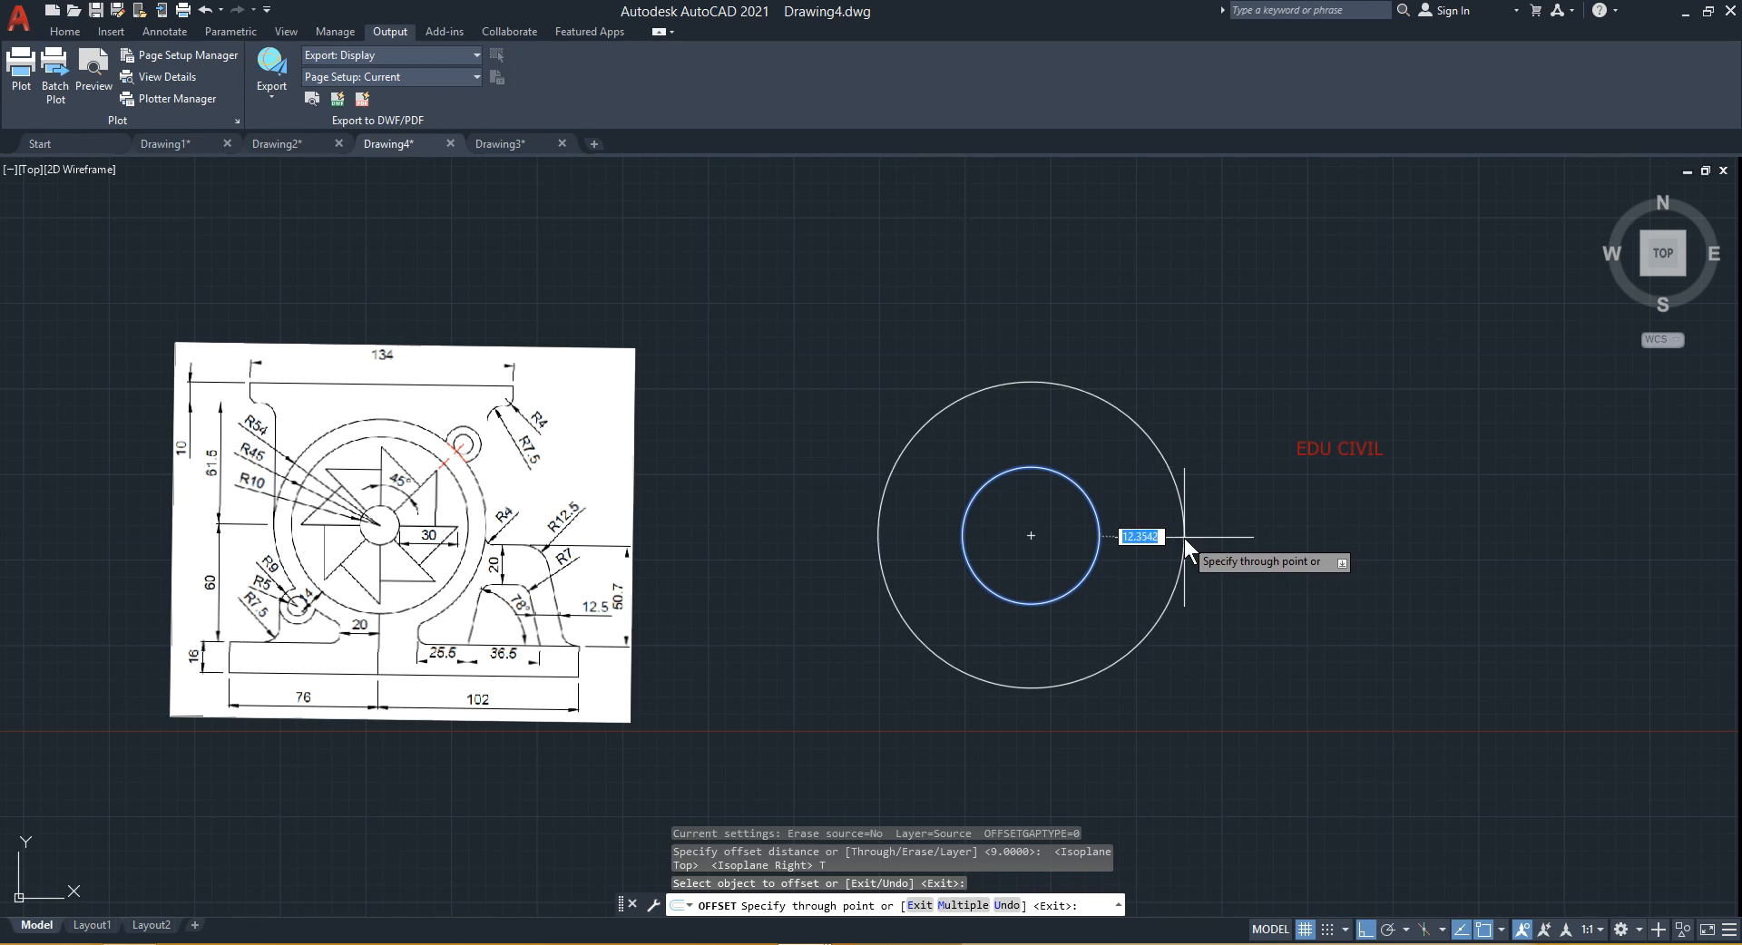
text(35)
key(Return)
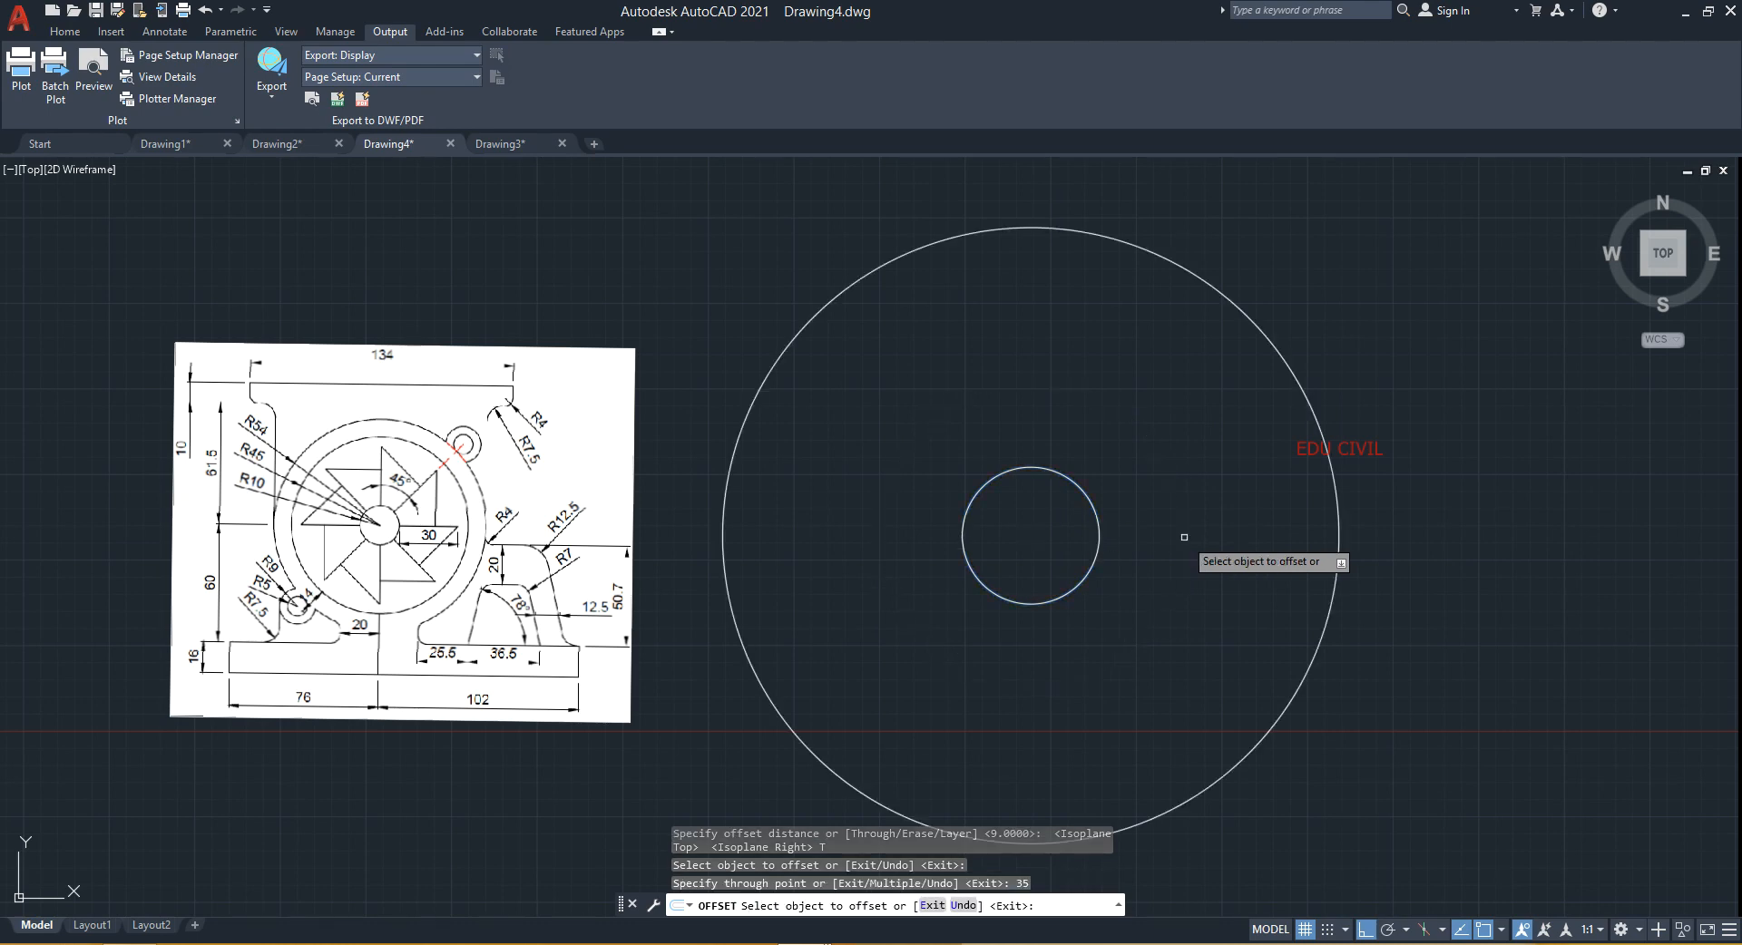
- Offset the new outer circle through a point 9 units beyond it
click(1339, 535)
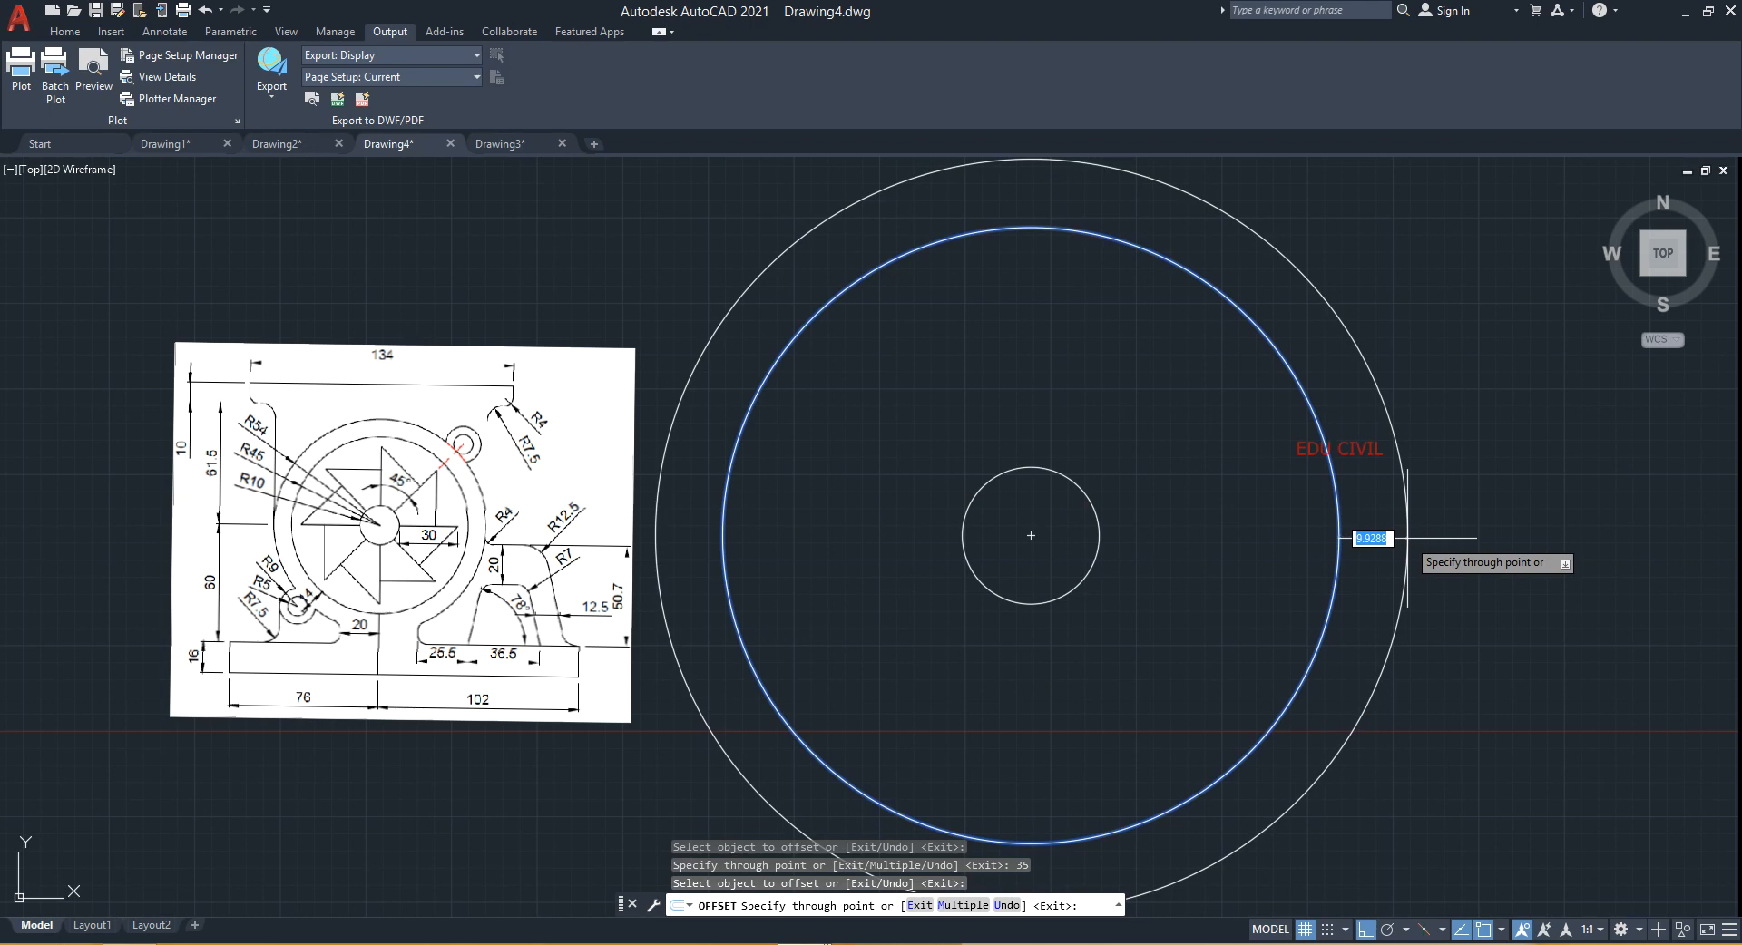
text(9)
key(Return)
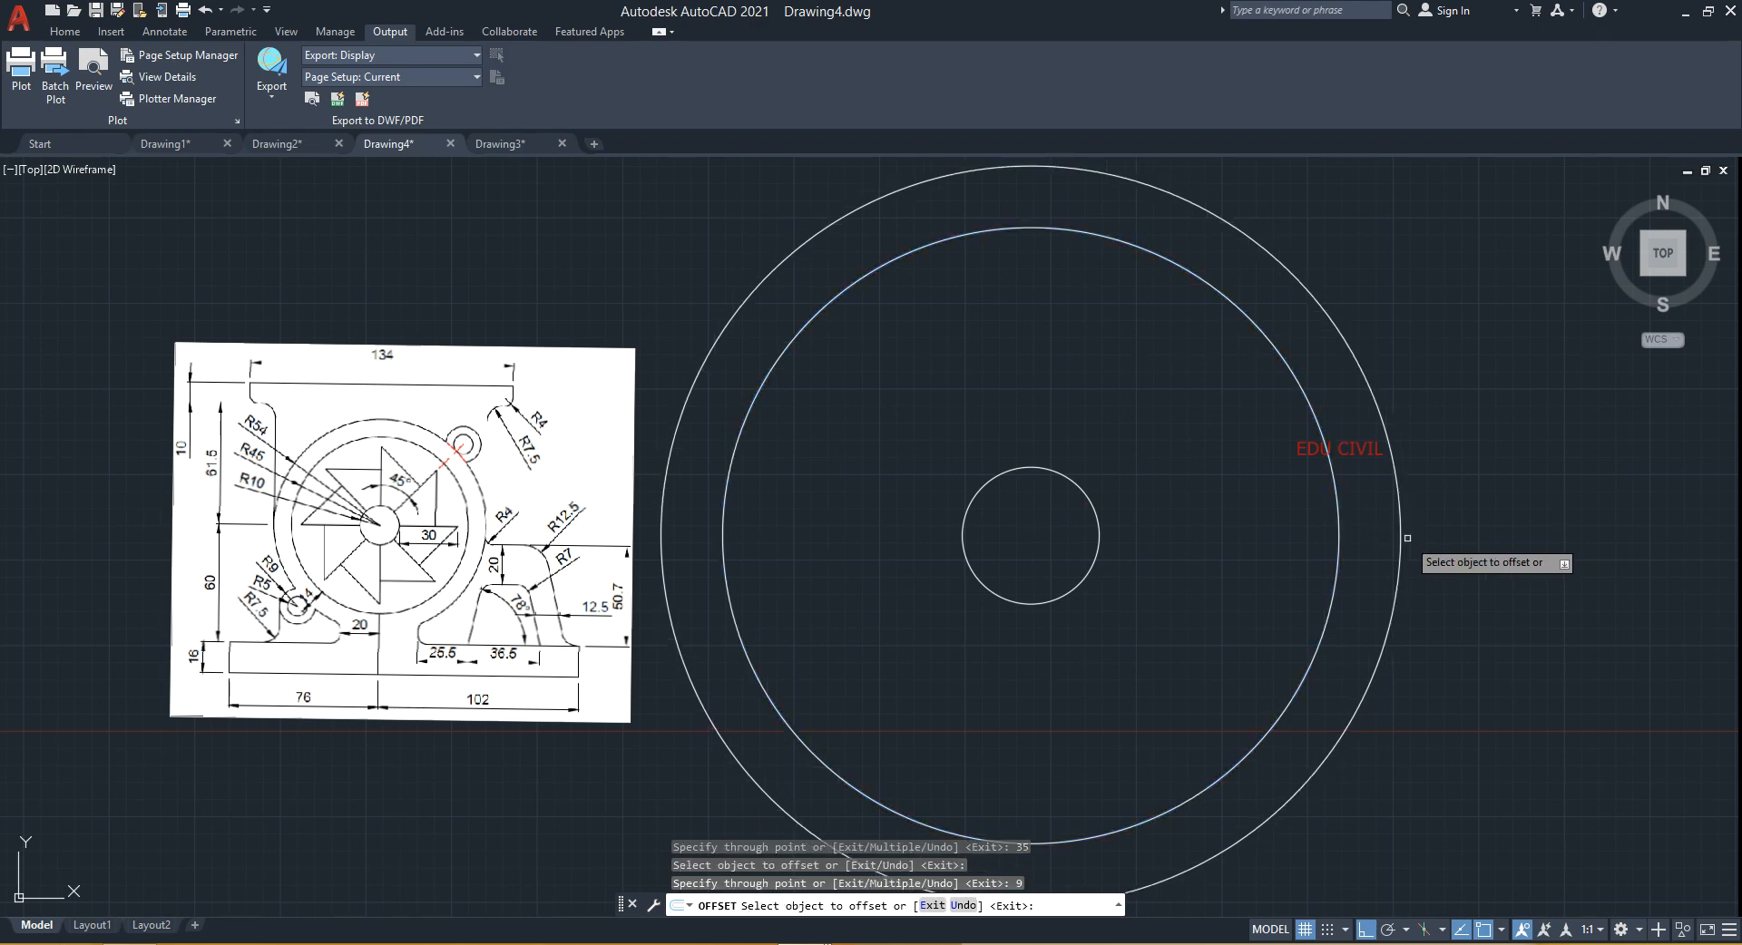
key(Escape)
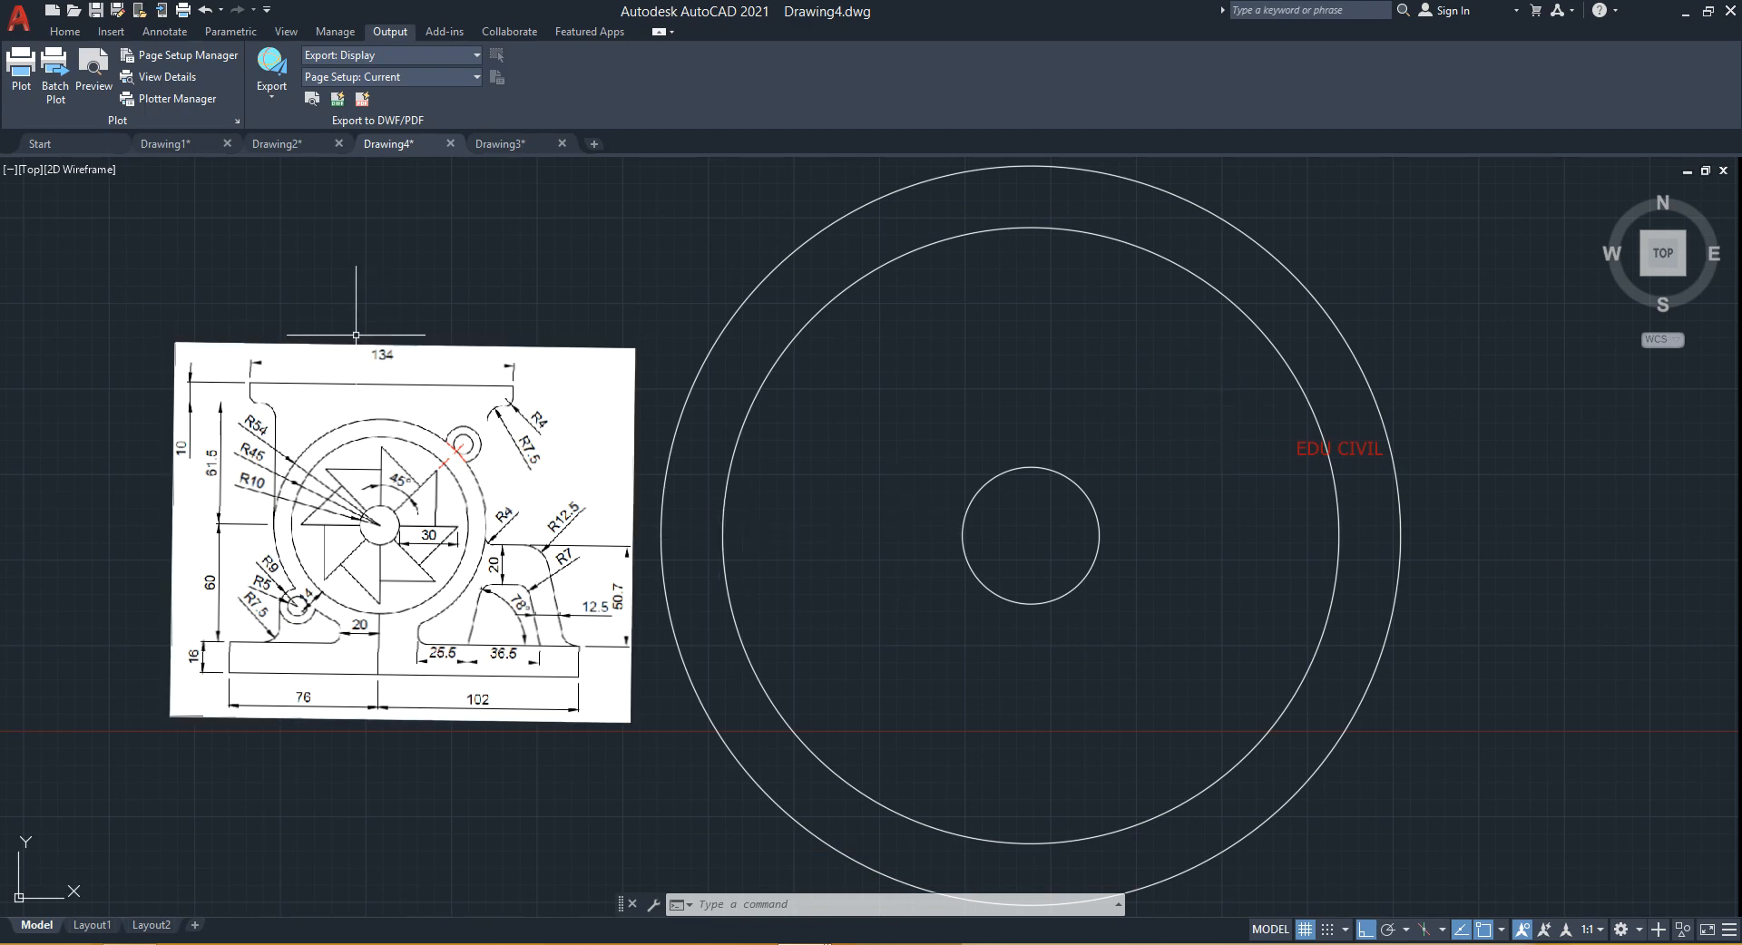
- Offset the vertical line 10 units to its right
middle_drag(355, 335, 1188, 295)
scroll(820, 549, up, 2)
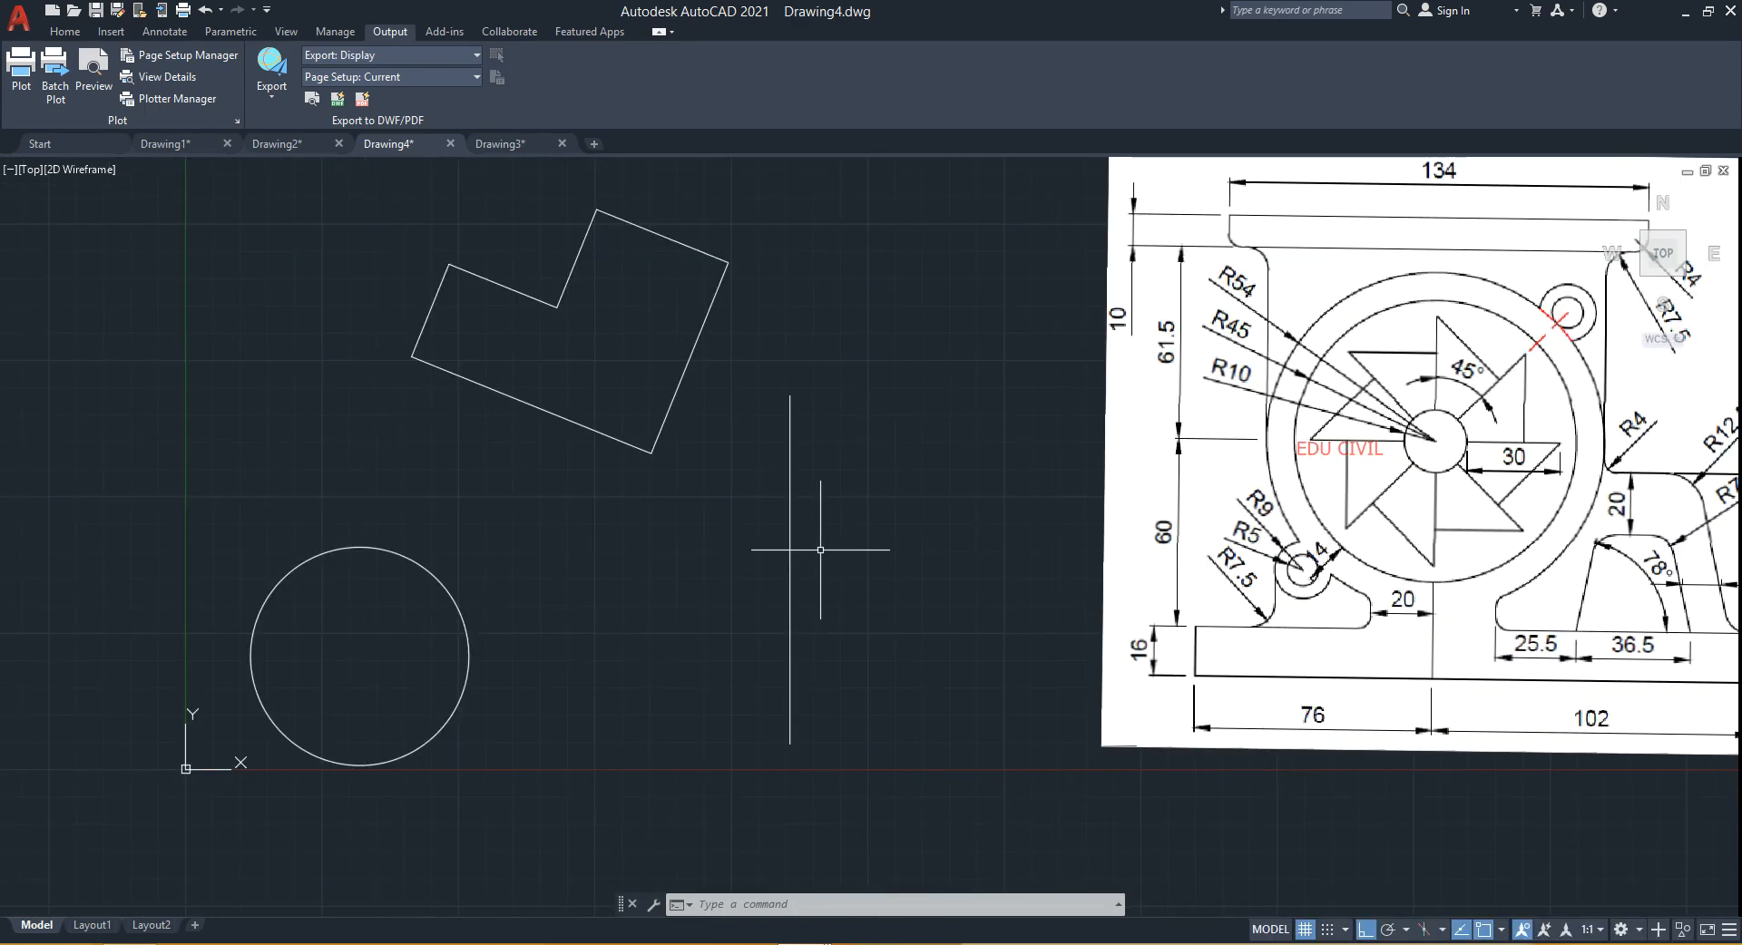
middle_drag(820, 549, 789, 498)
scroll(787, 497, up, 2)
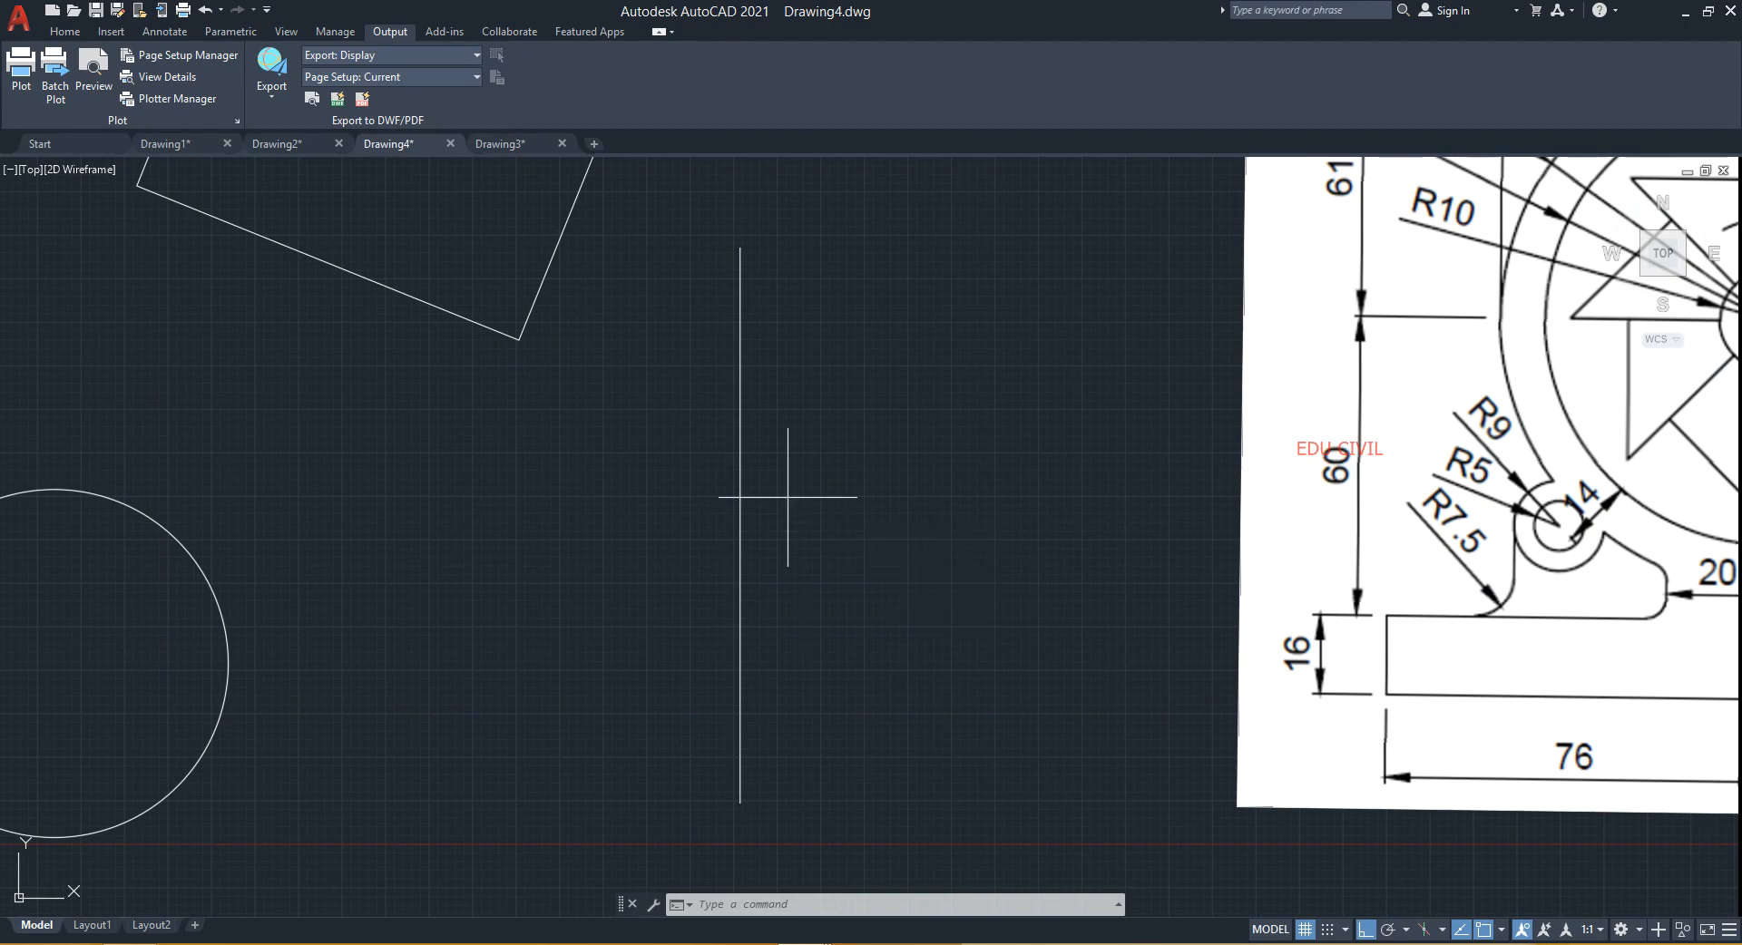
text(o)
key(Return)
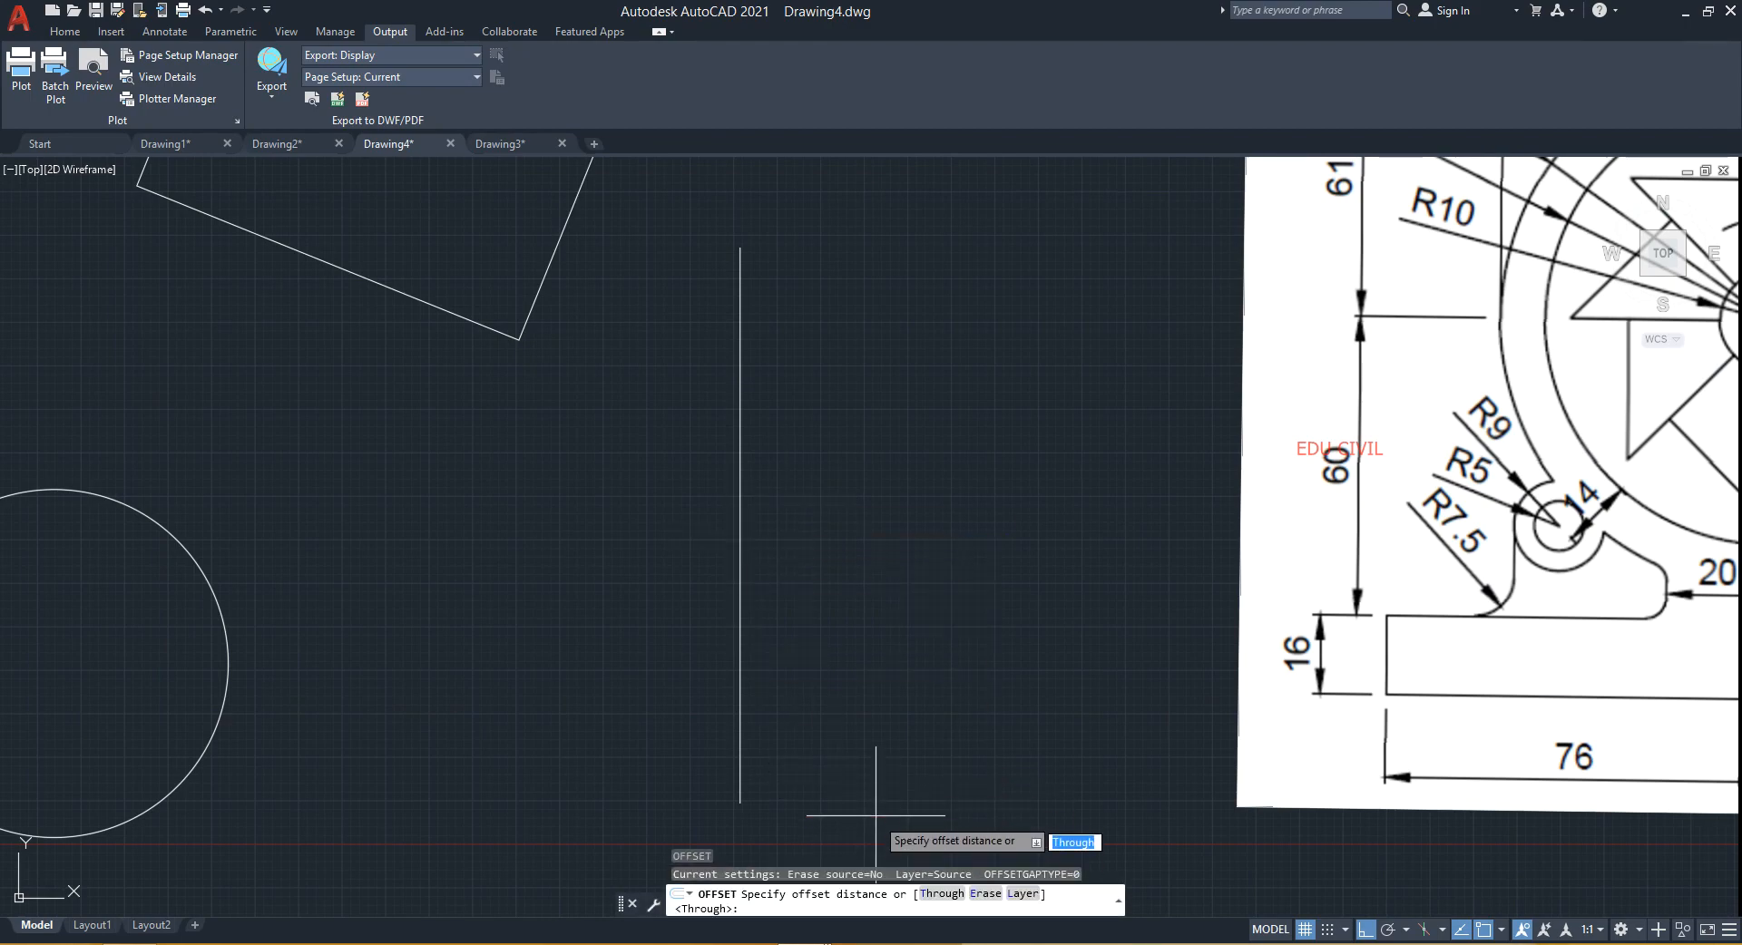
key(F5)
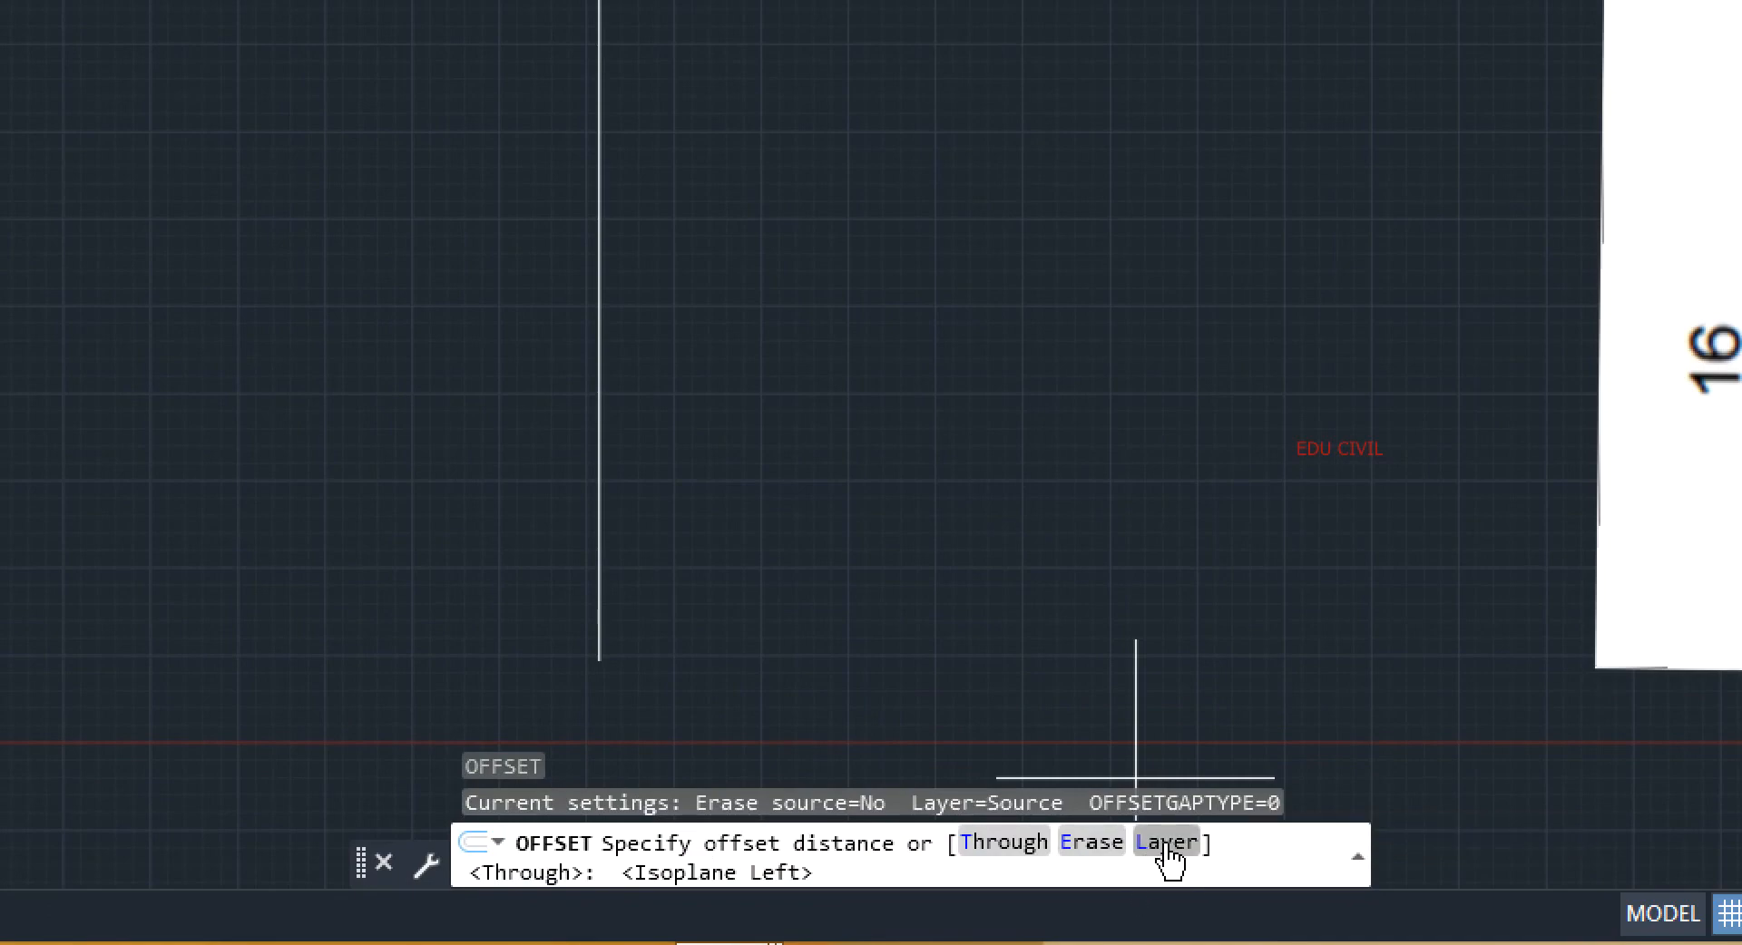
key(F5)
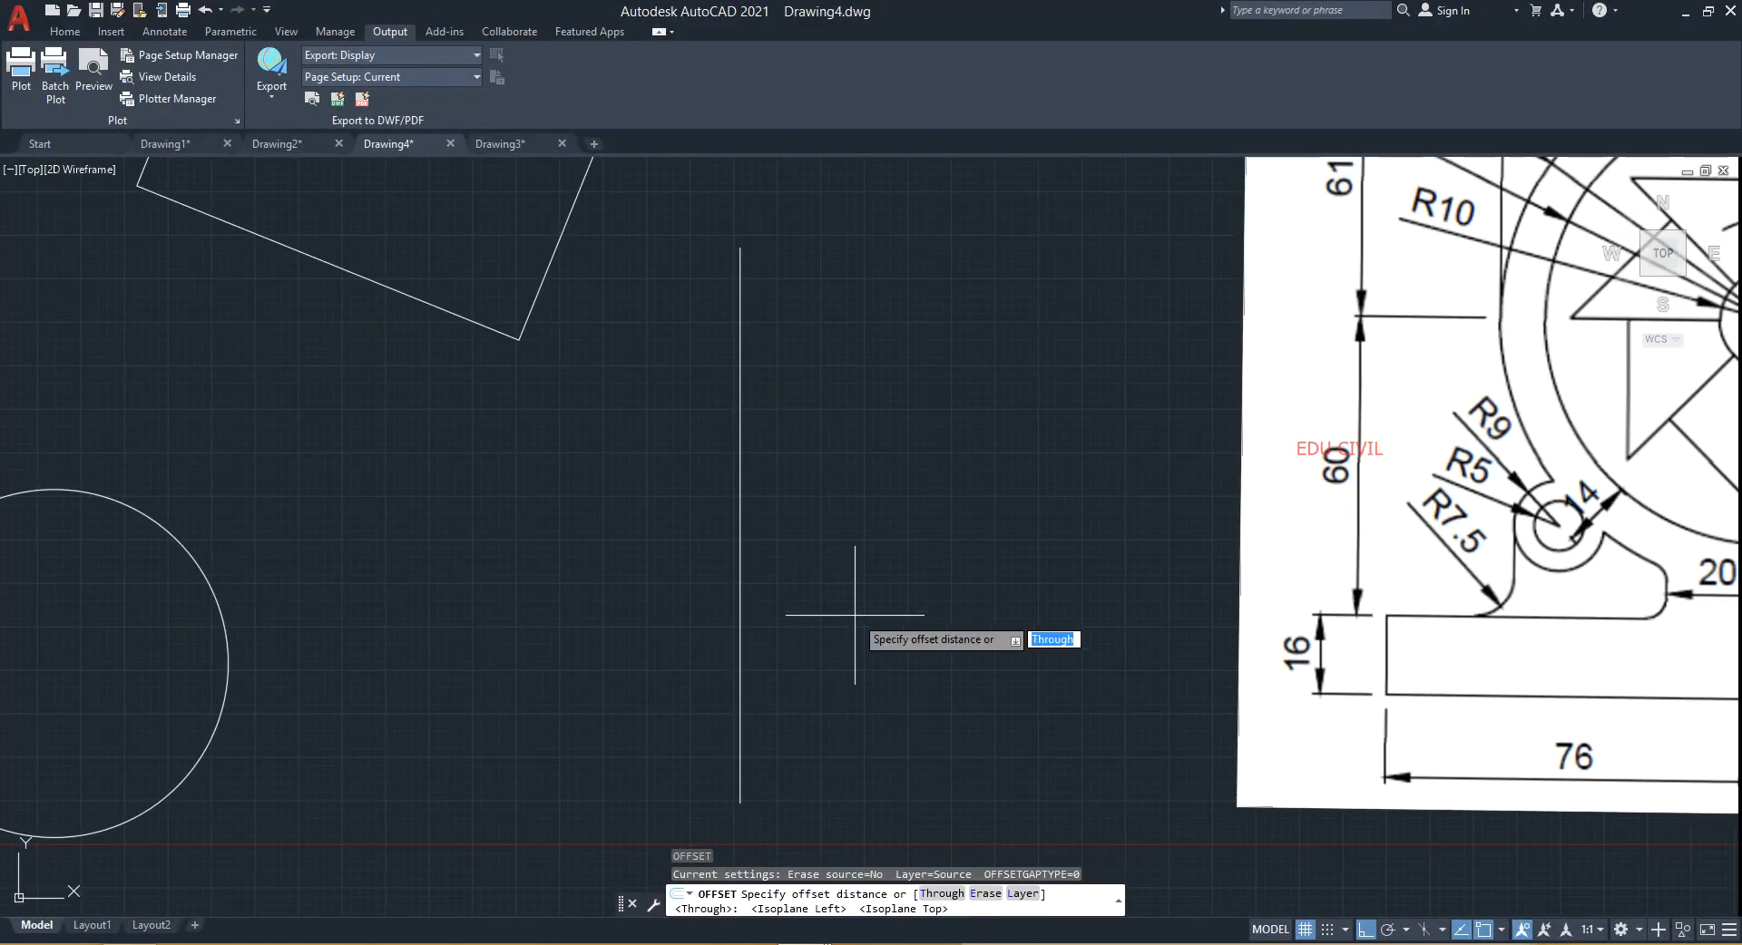
key(Escape)
text(O)
key(Return)
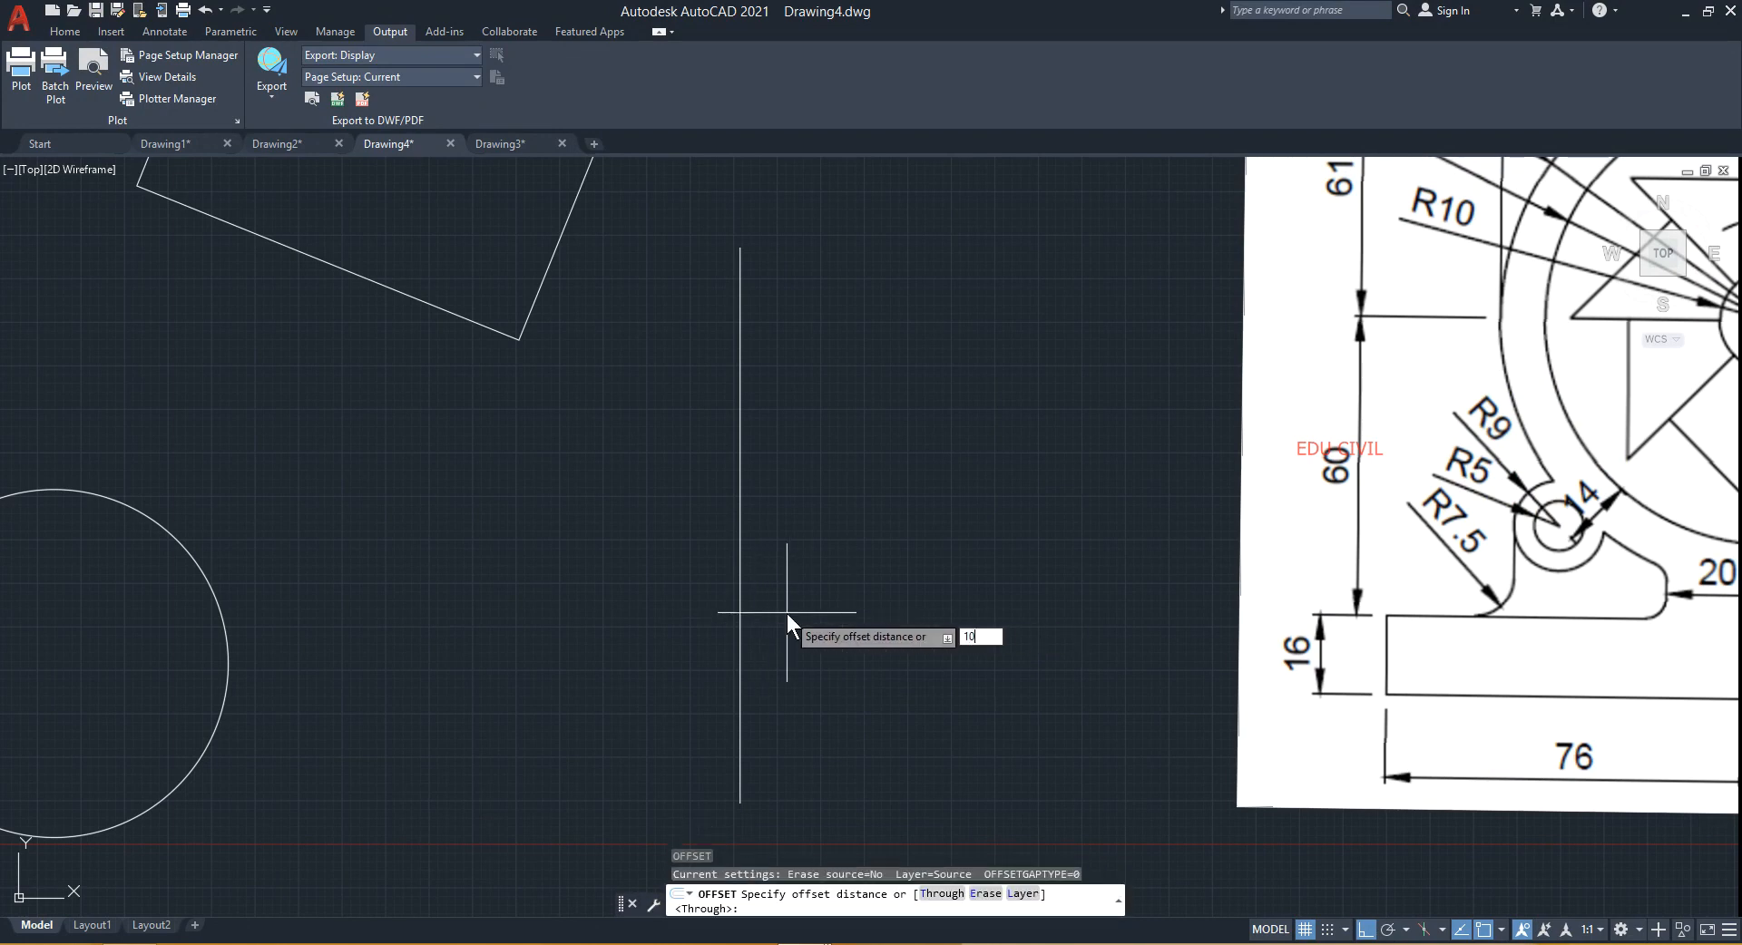
key(Return)
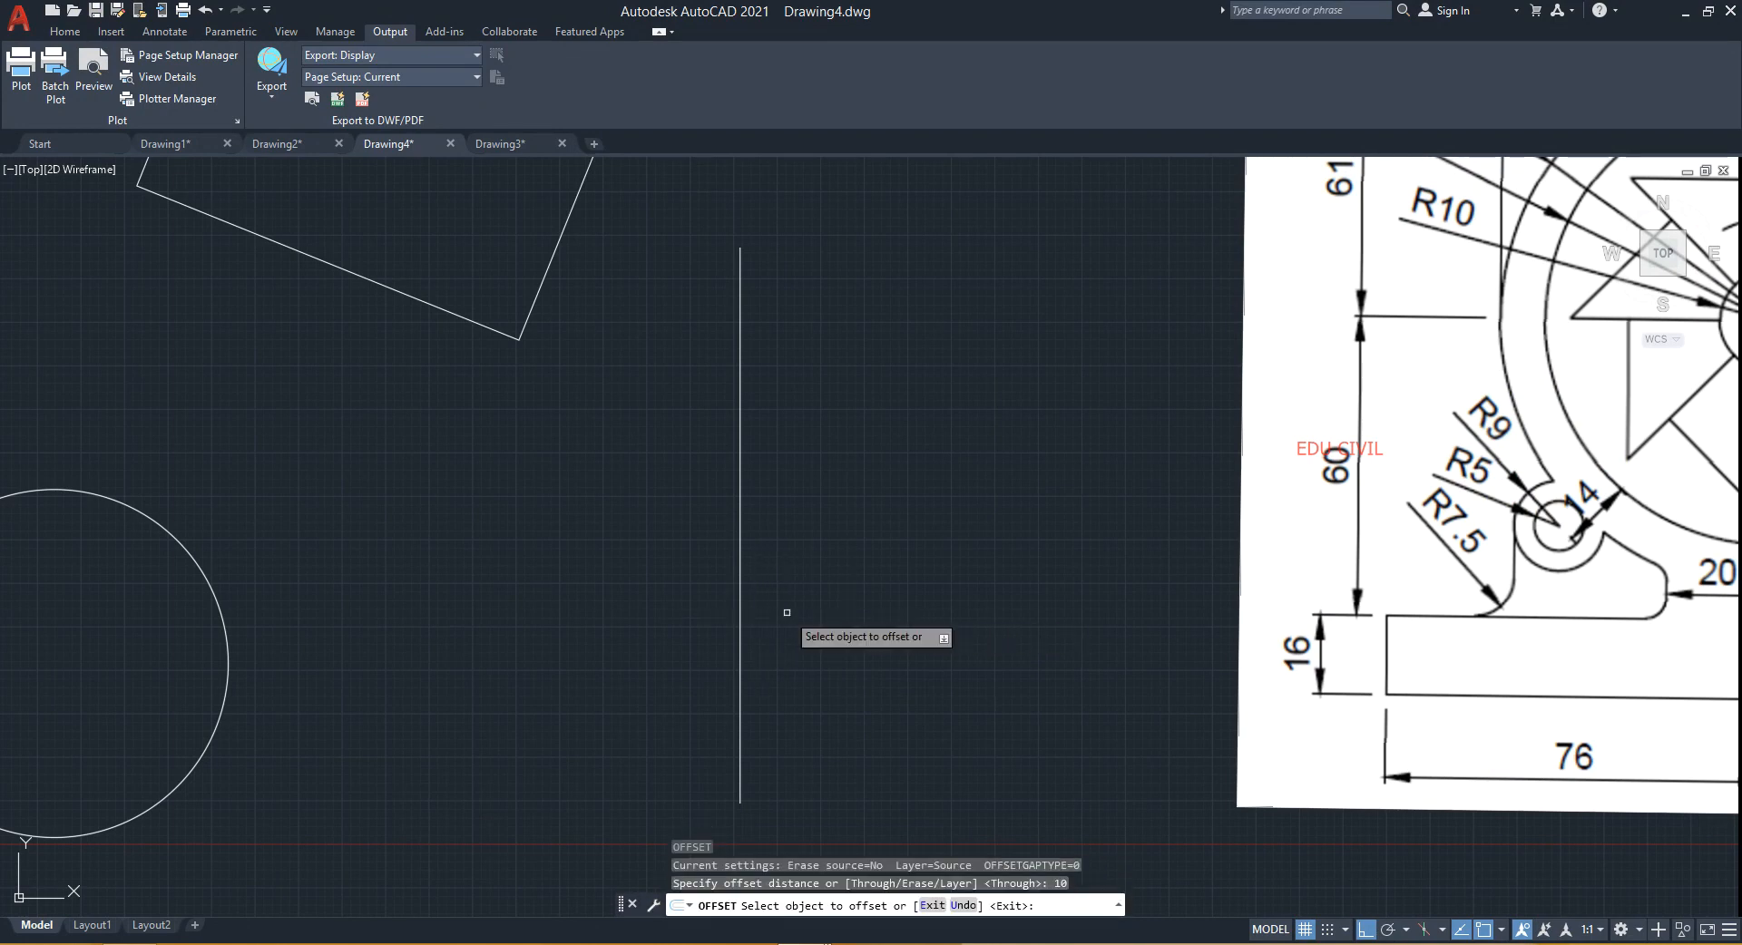
click(741, 591)
click(902, 572)
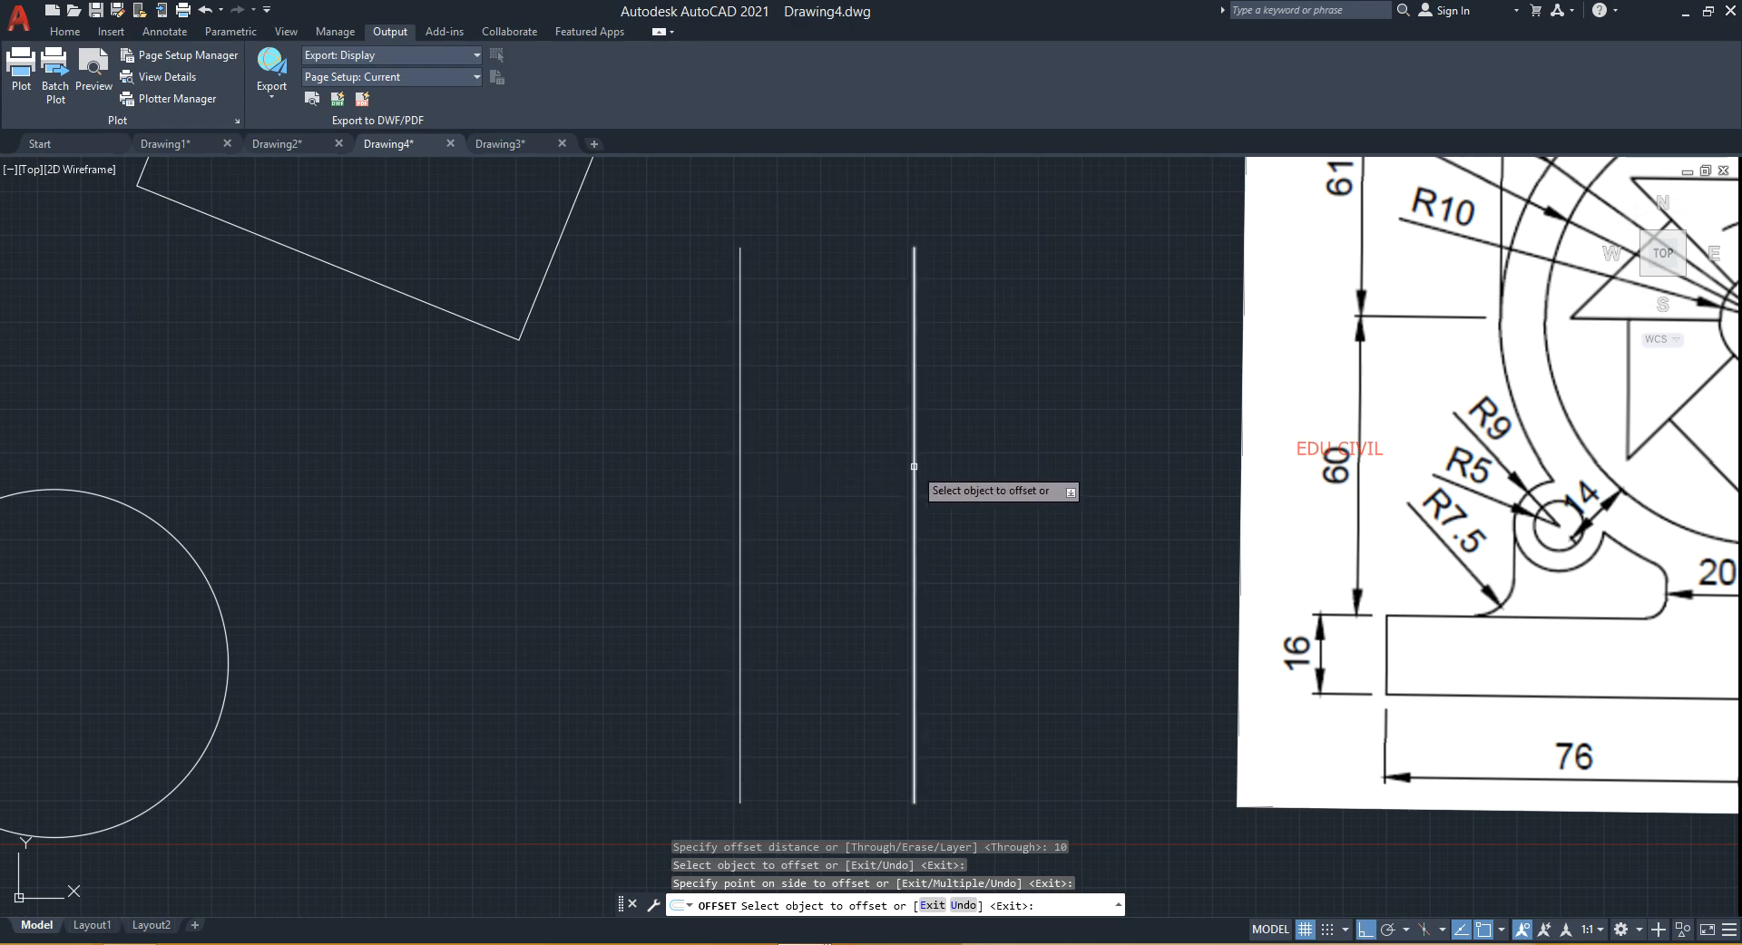
- Delete the newly offset vertical line
key(Escape)
click(921, 544)
click(867, 537)
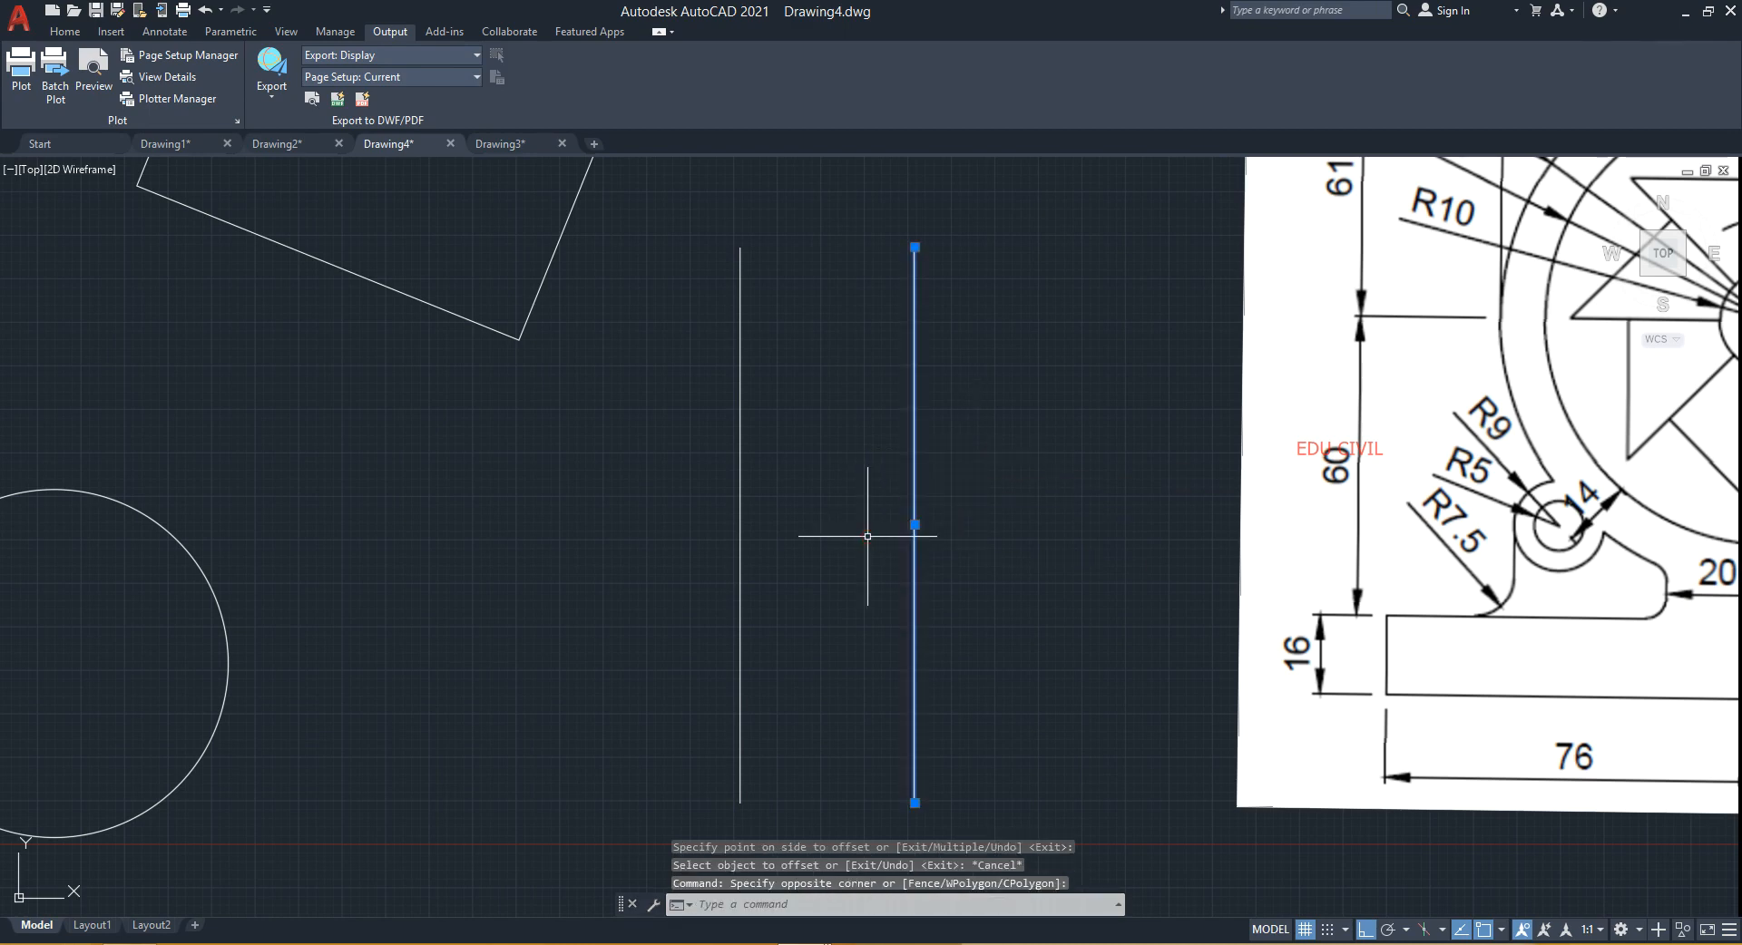
key(Delete)
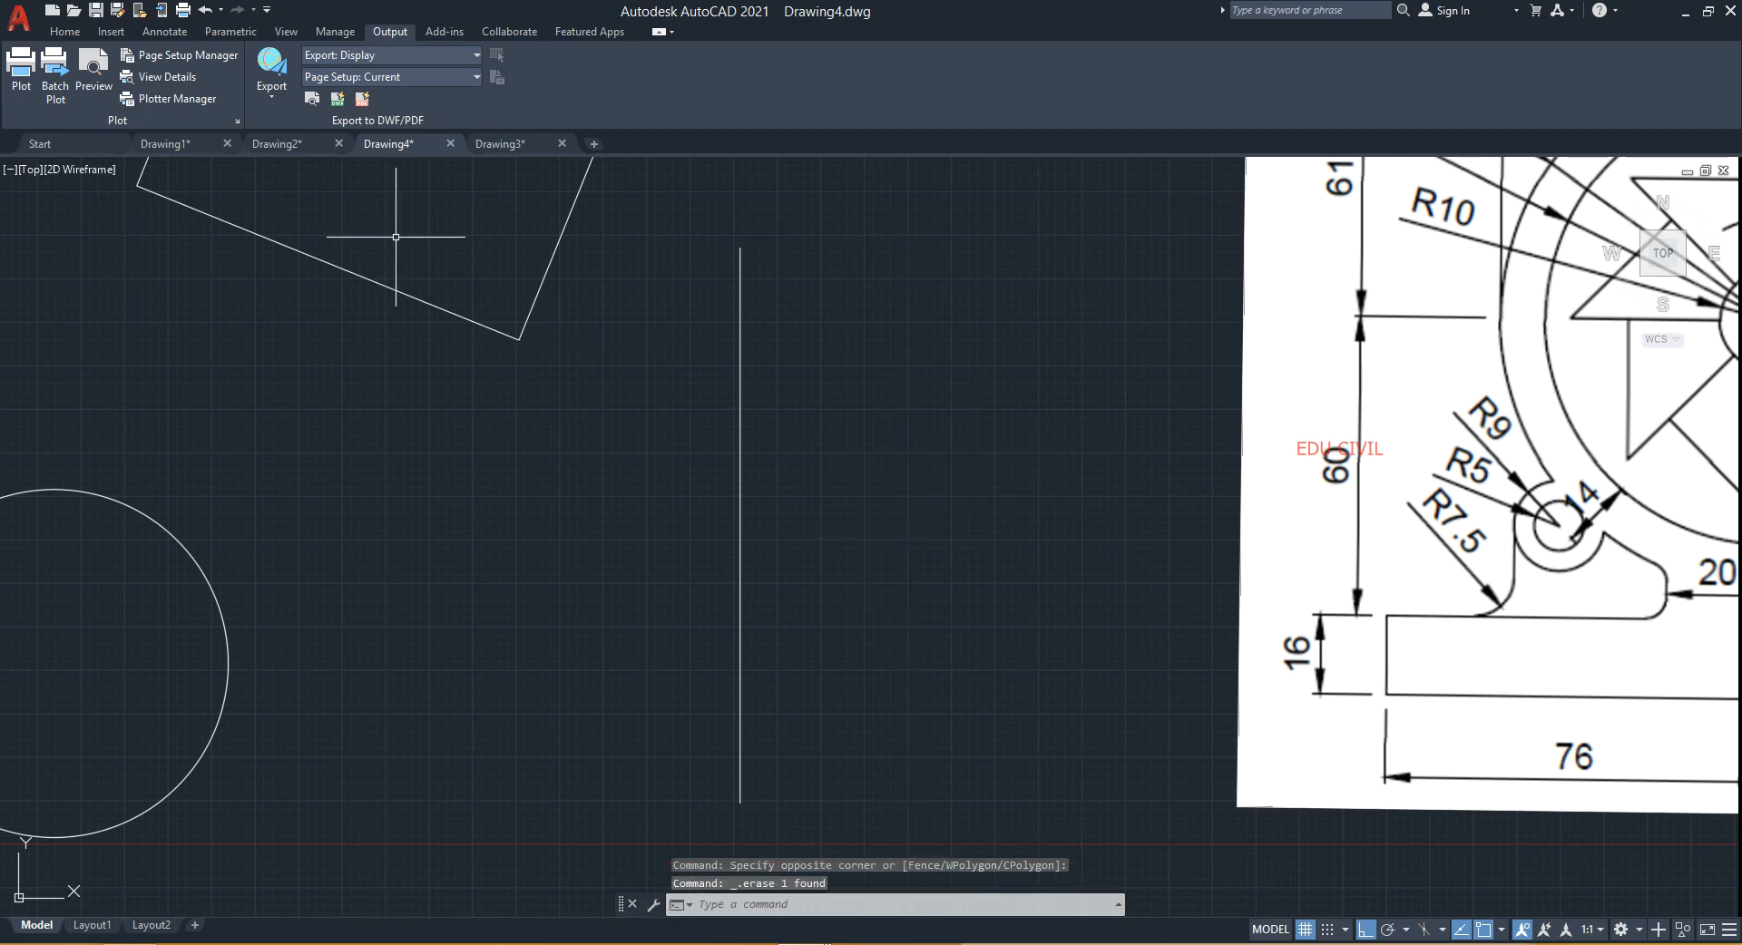
click(64, 33)
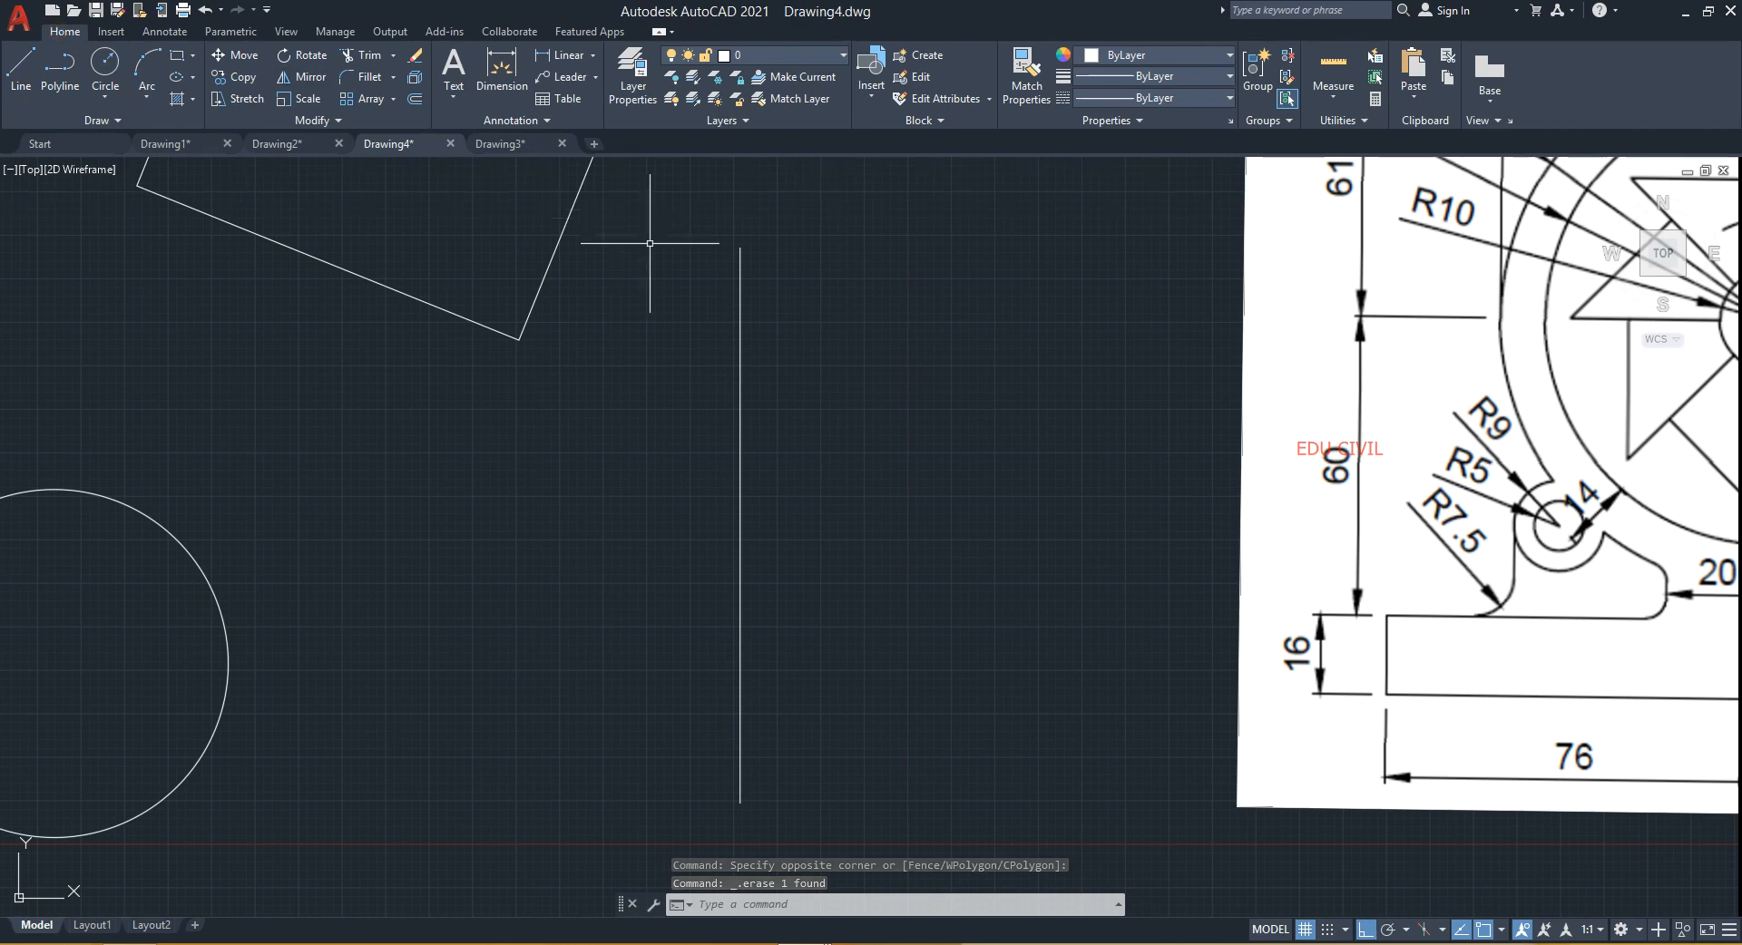
click(833, 56)
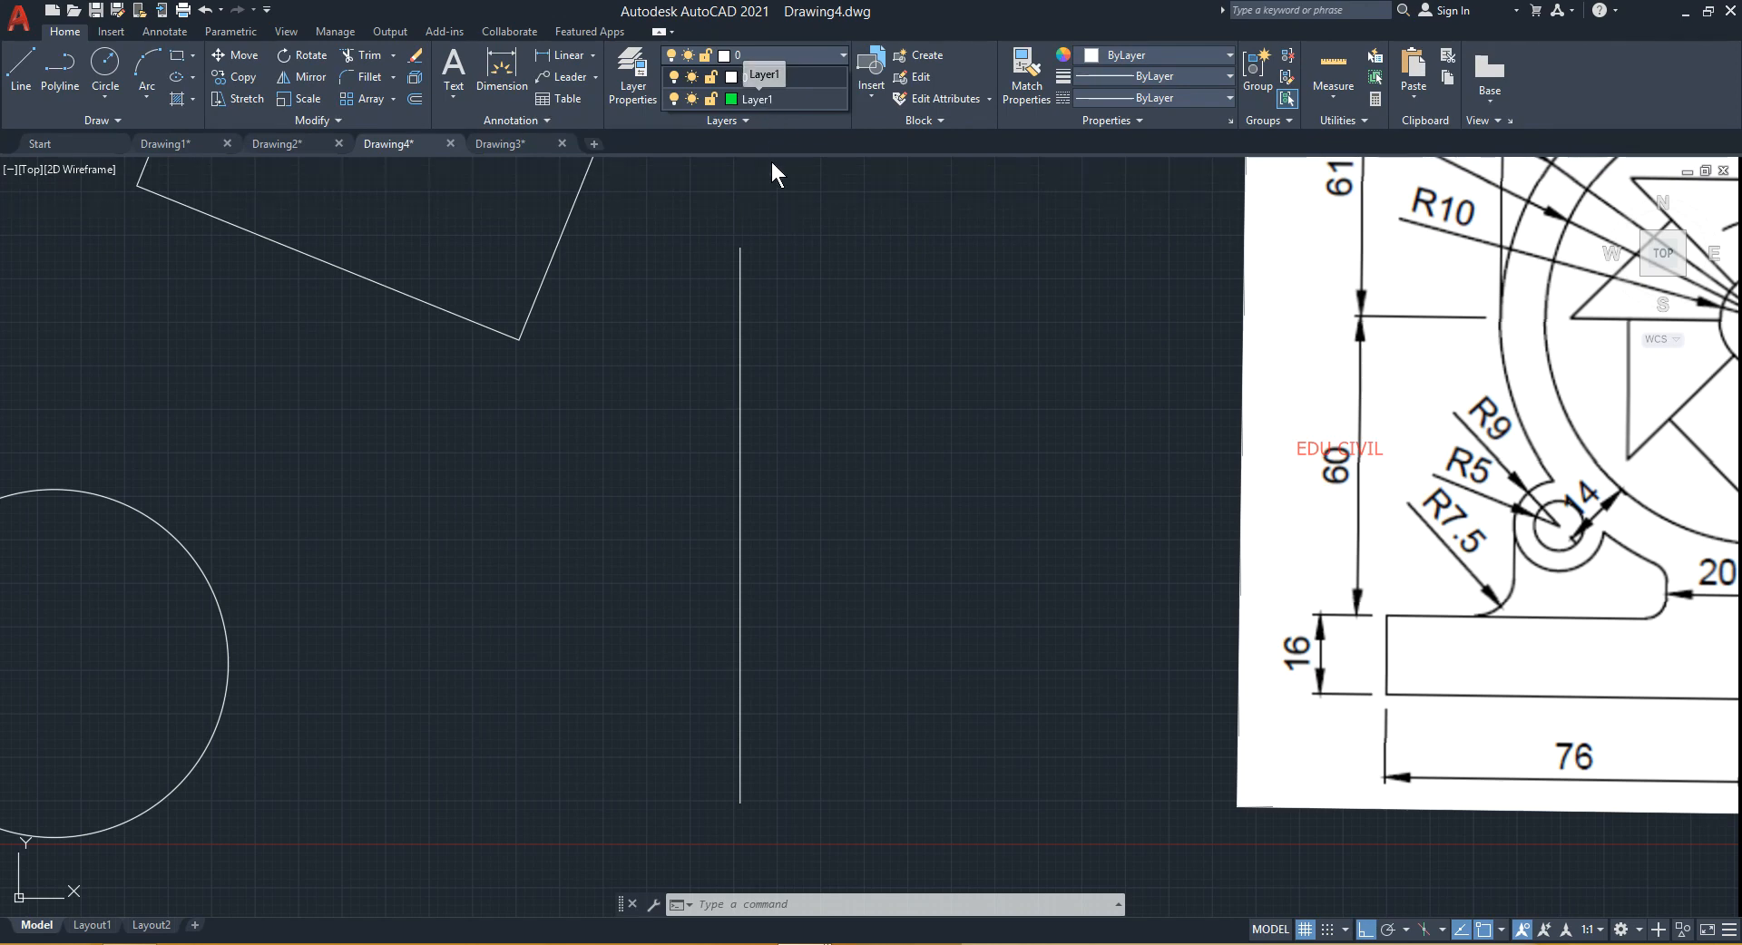
click(808, 302)
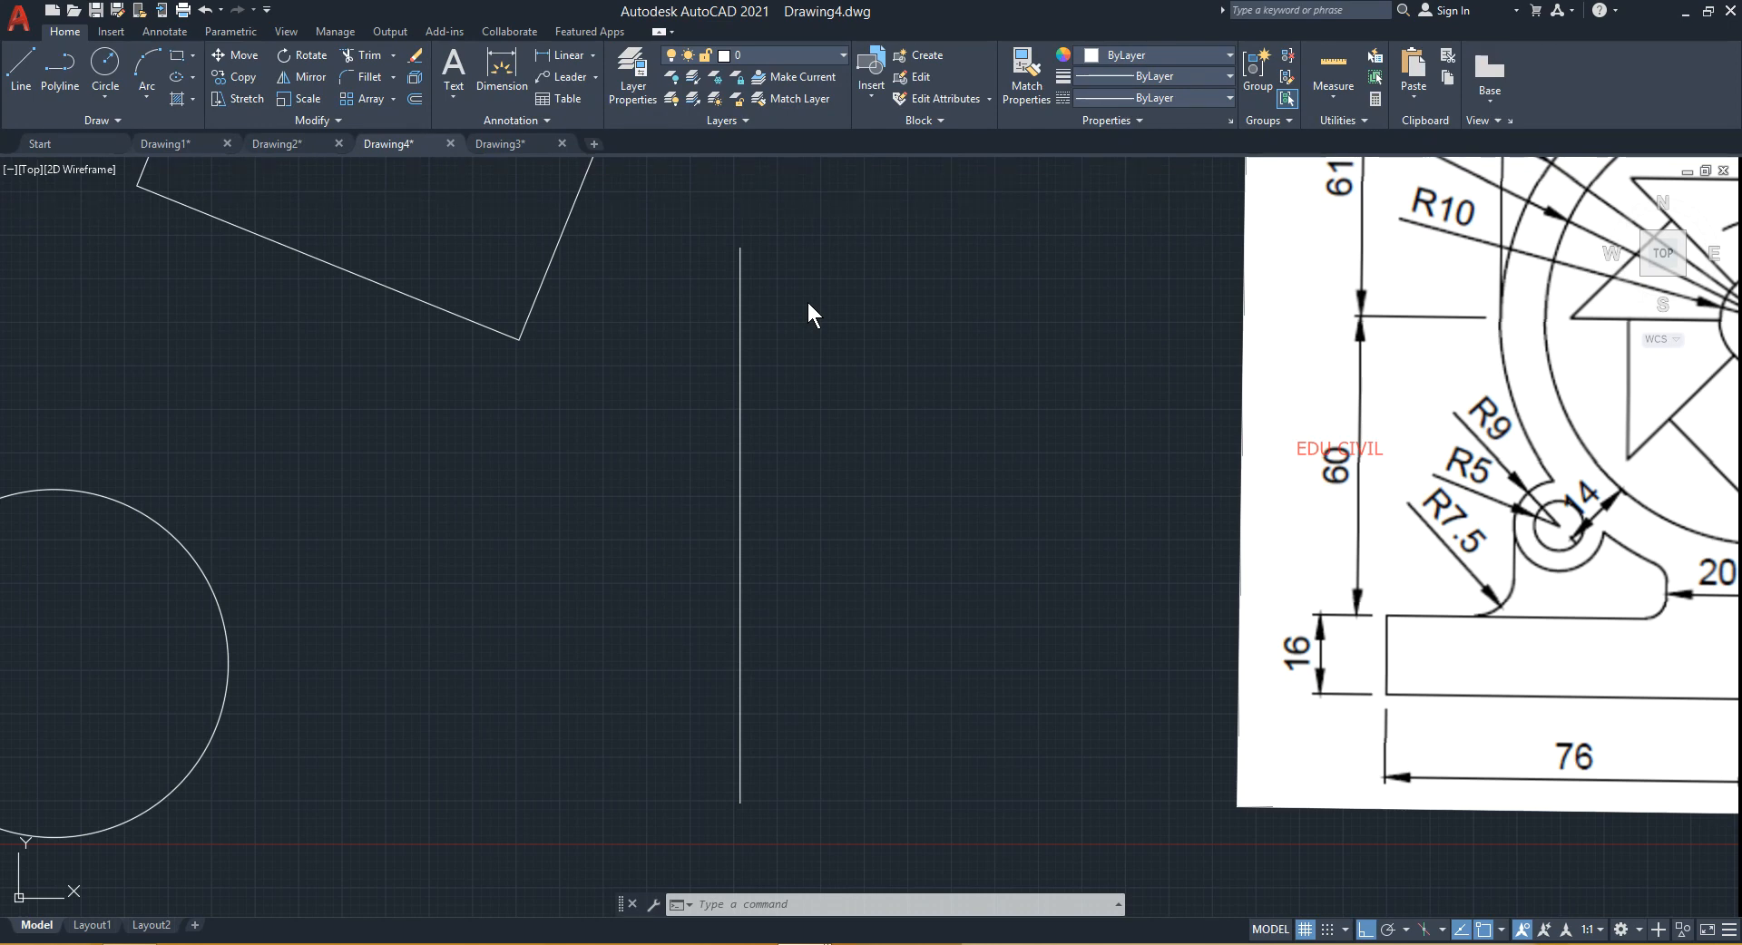
text(o)
key(Return)
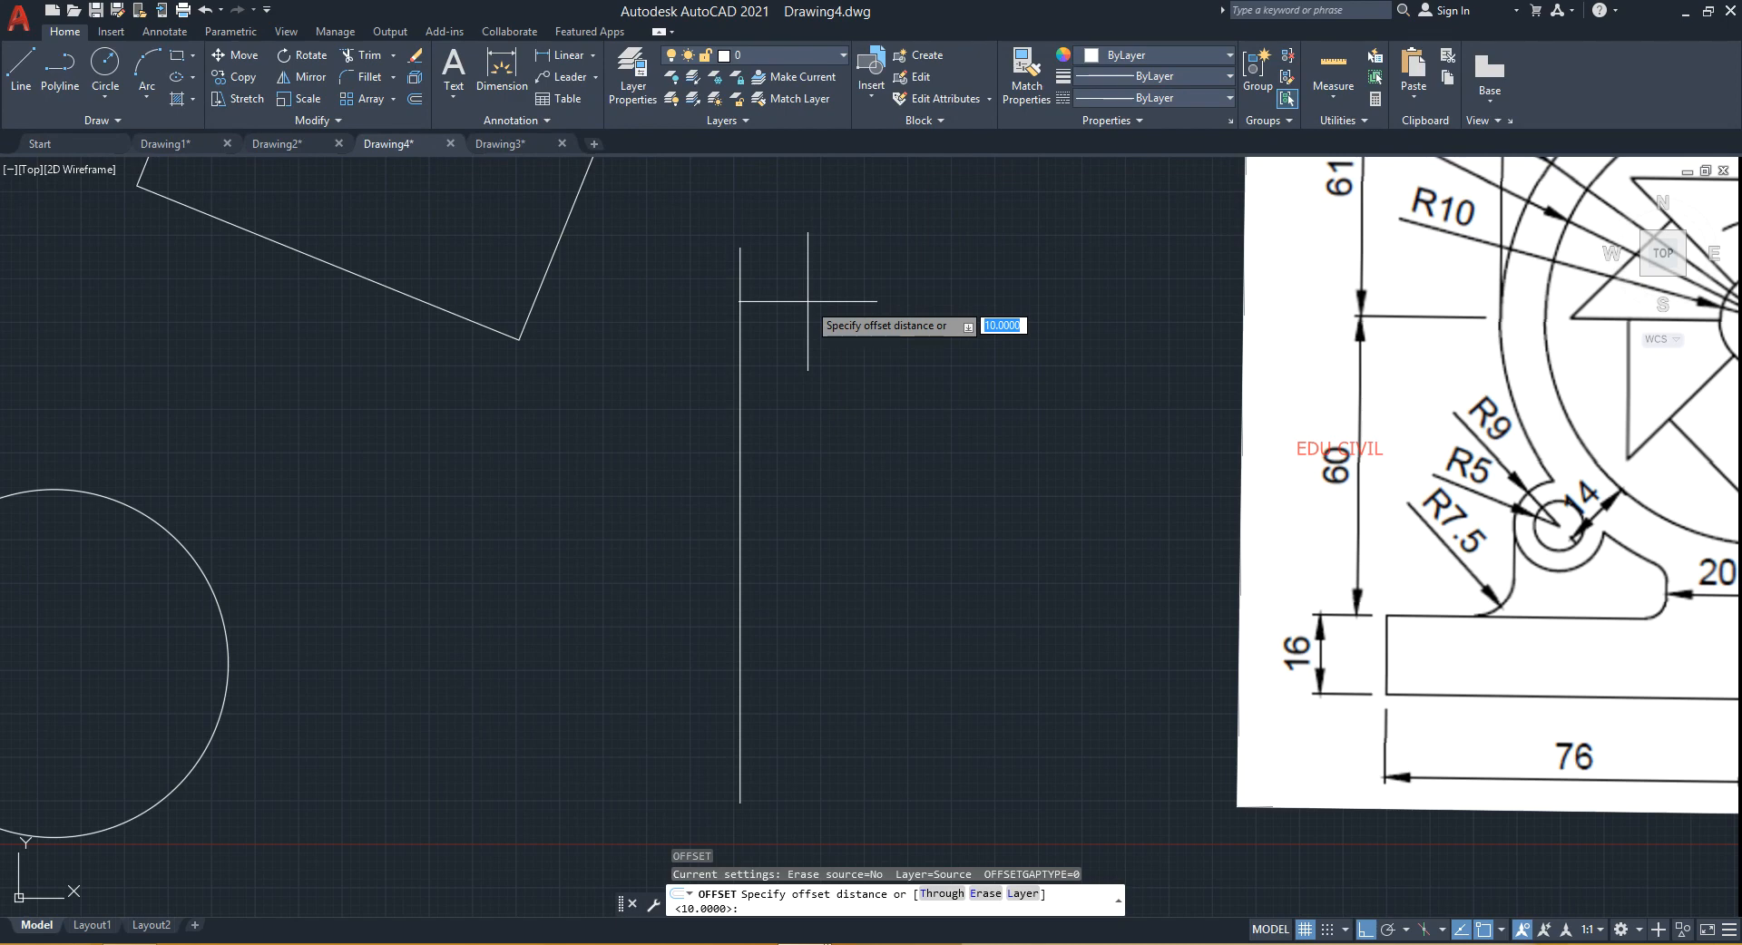
text(10)
key(BackSpace)
key(BackSpace)
text(L)
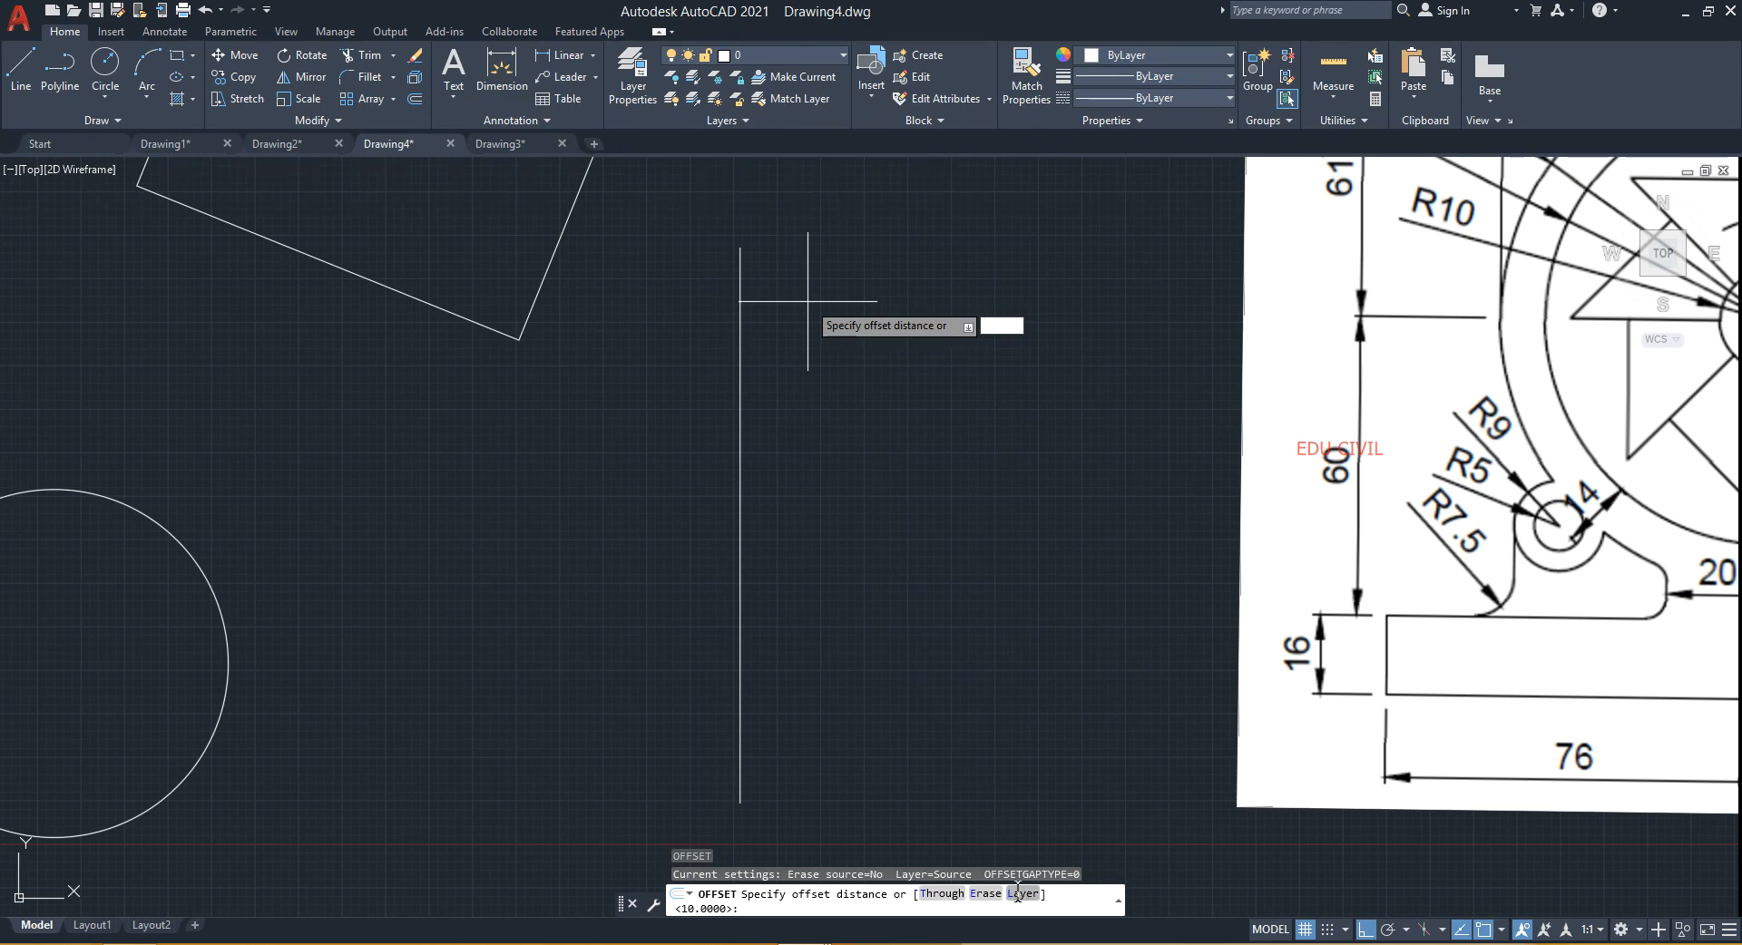
key(Return)
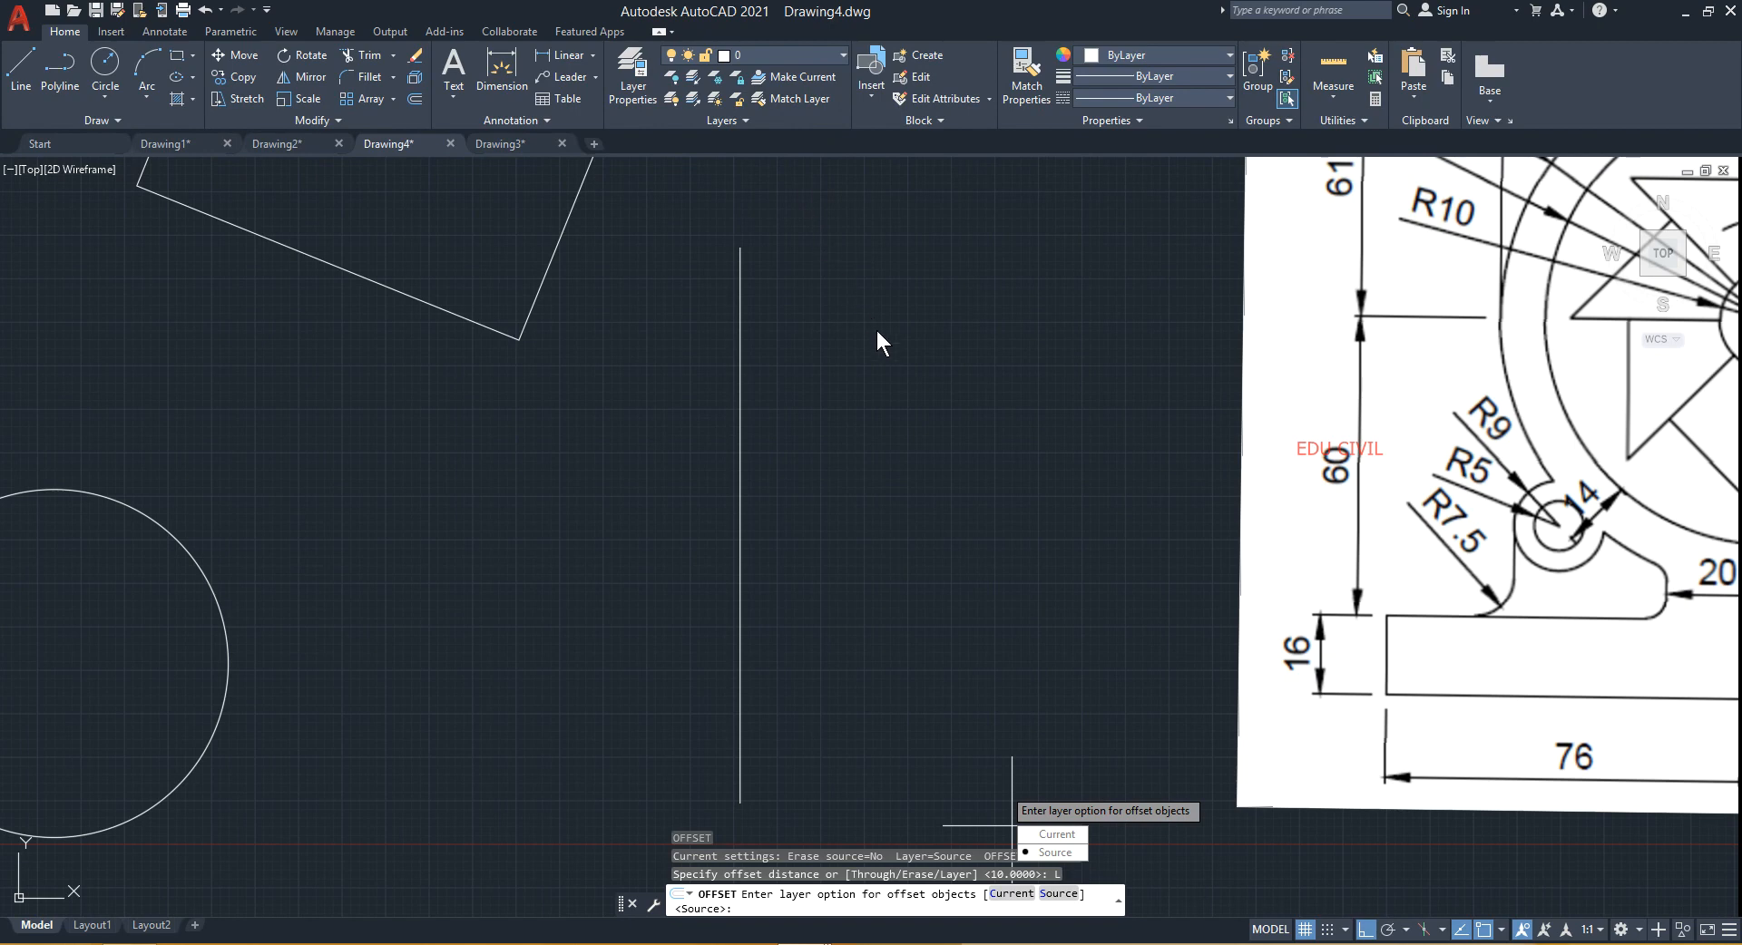
key(Escape)
- Make Layer1 the current layer
click(826, 54)
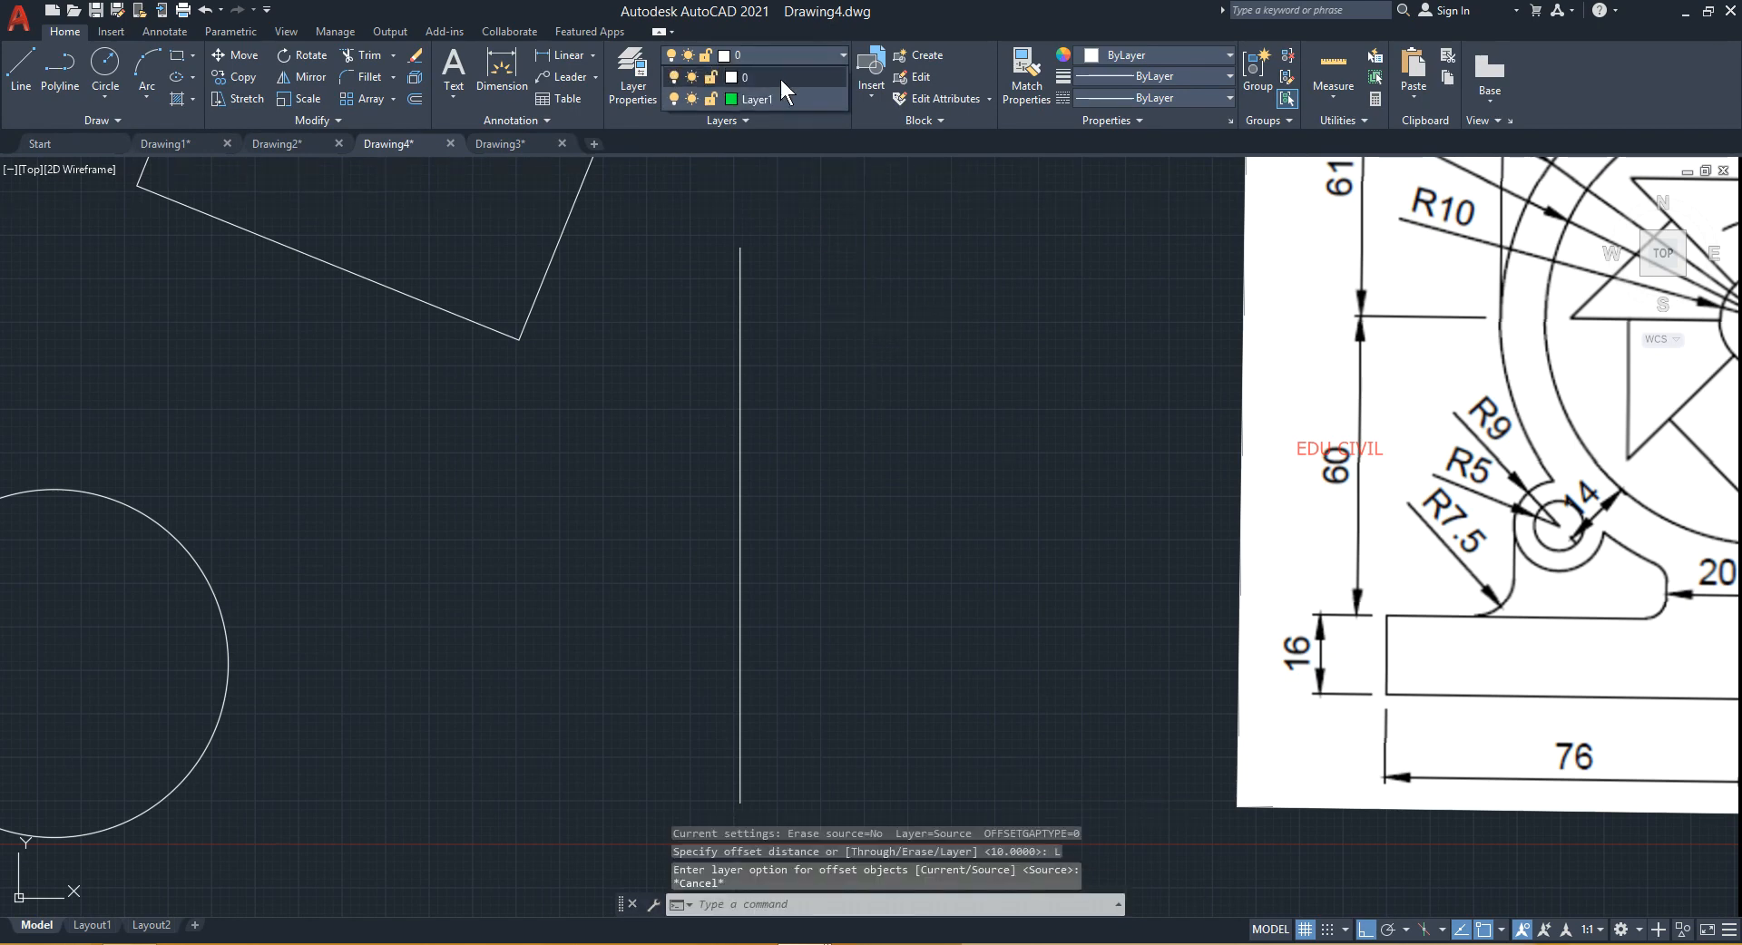
click(762, 99)
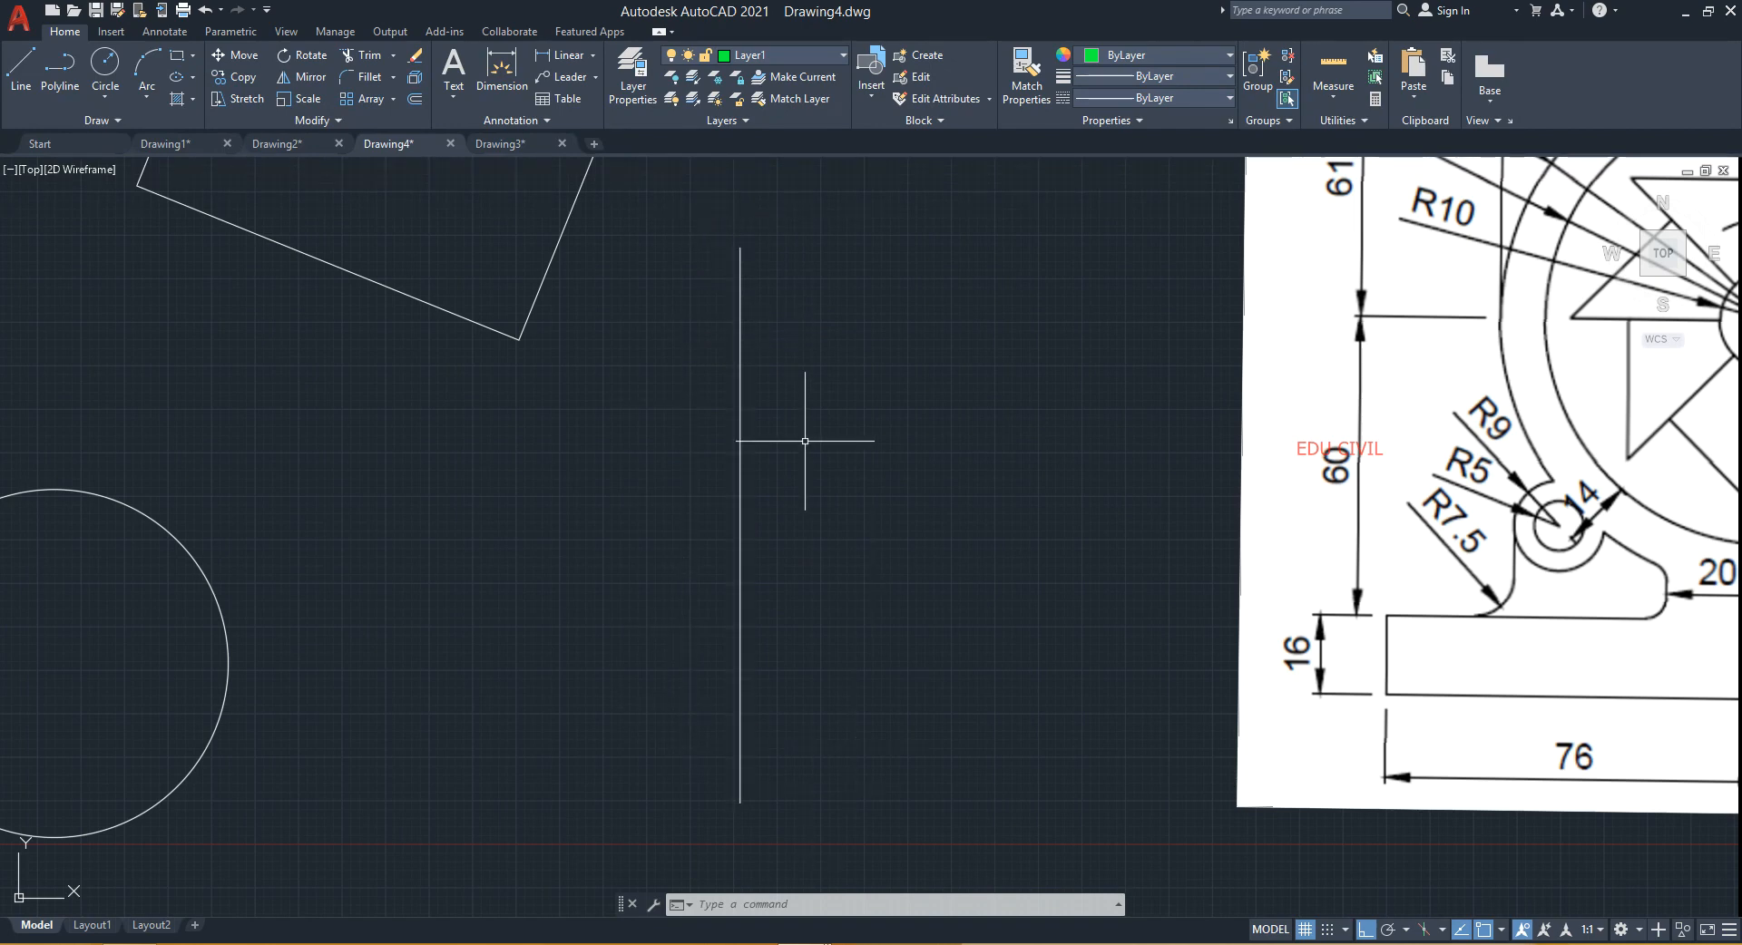
- Offset the vertical line 10 units to its right with the Offset Layer option set to Current
text(o)
key(Return)
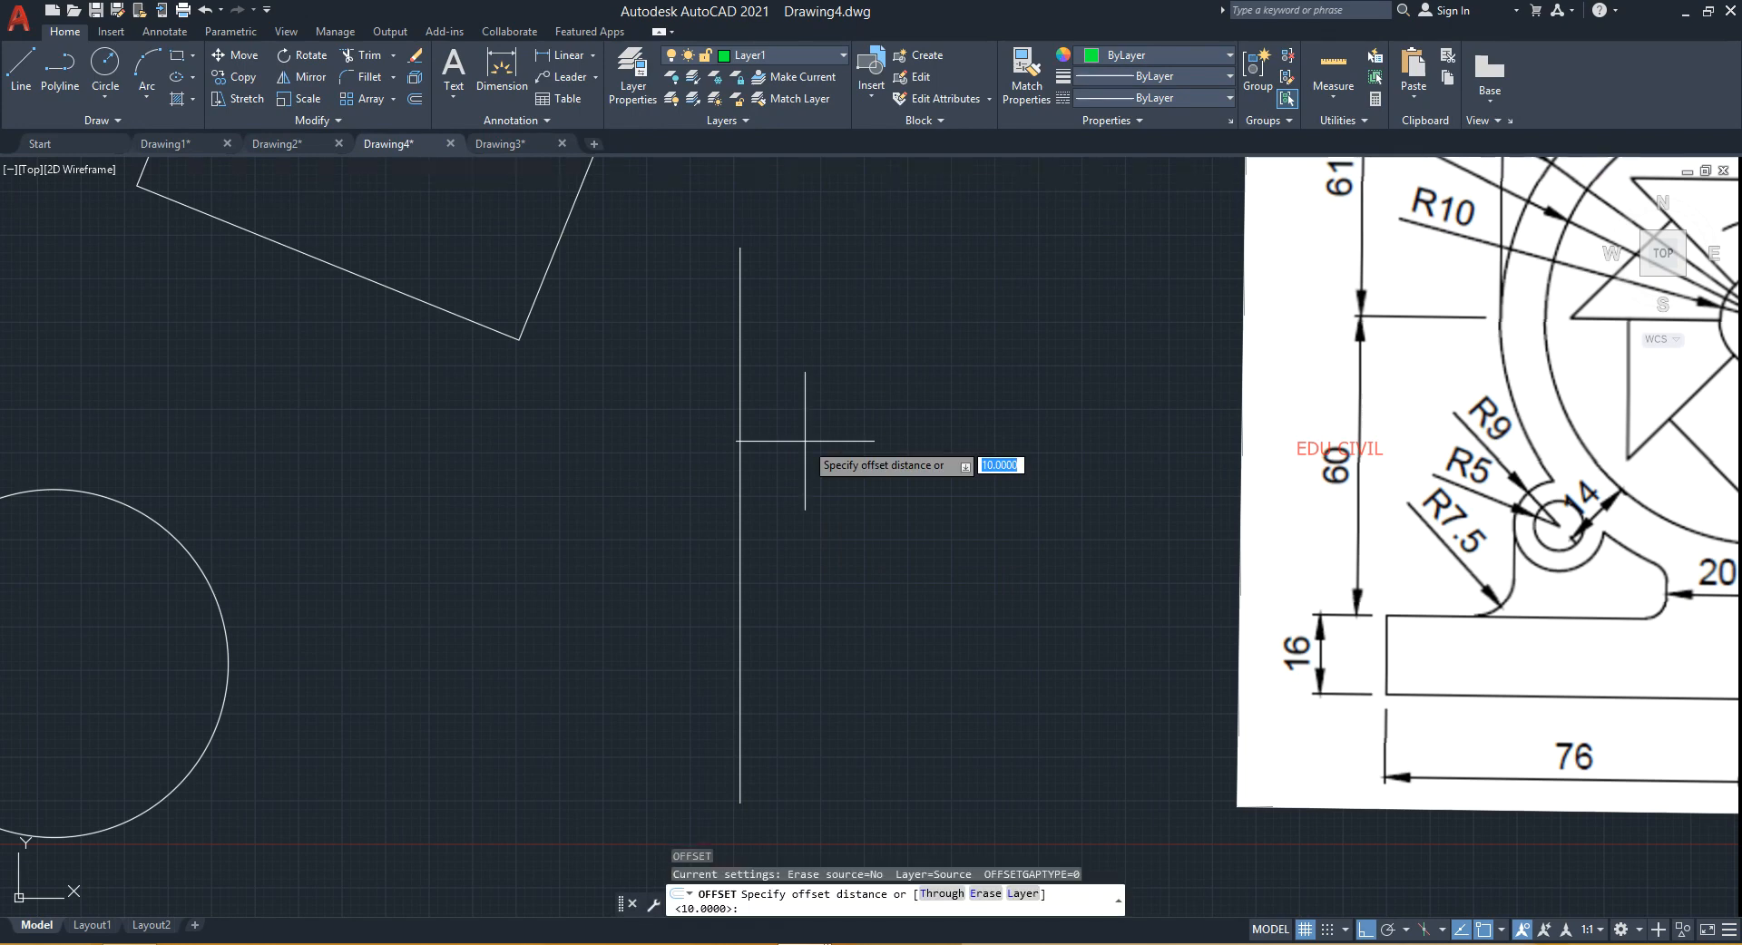
text(L)
key(Return)
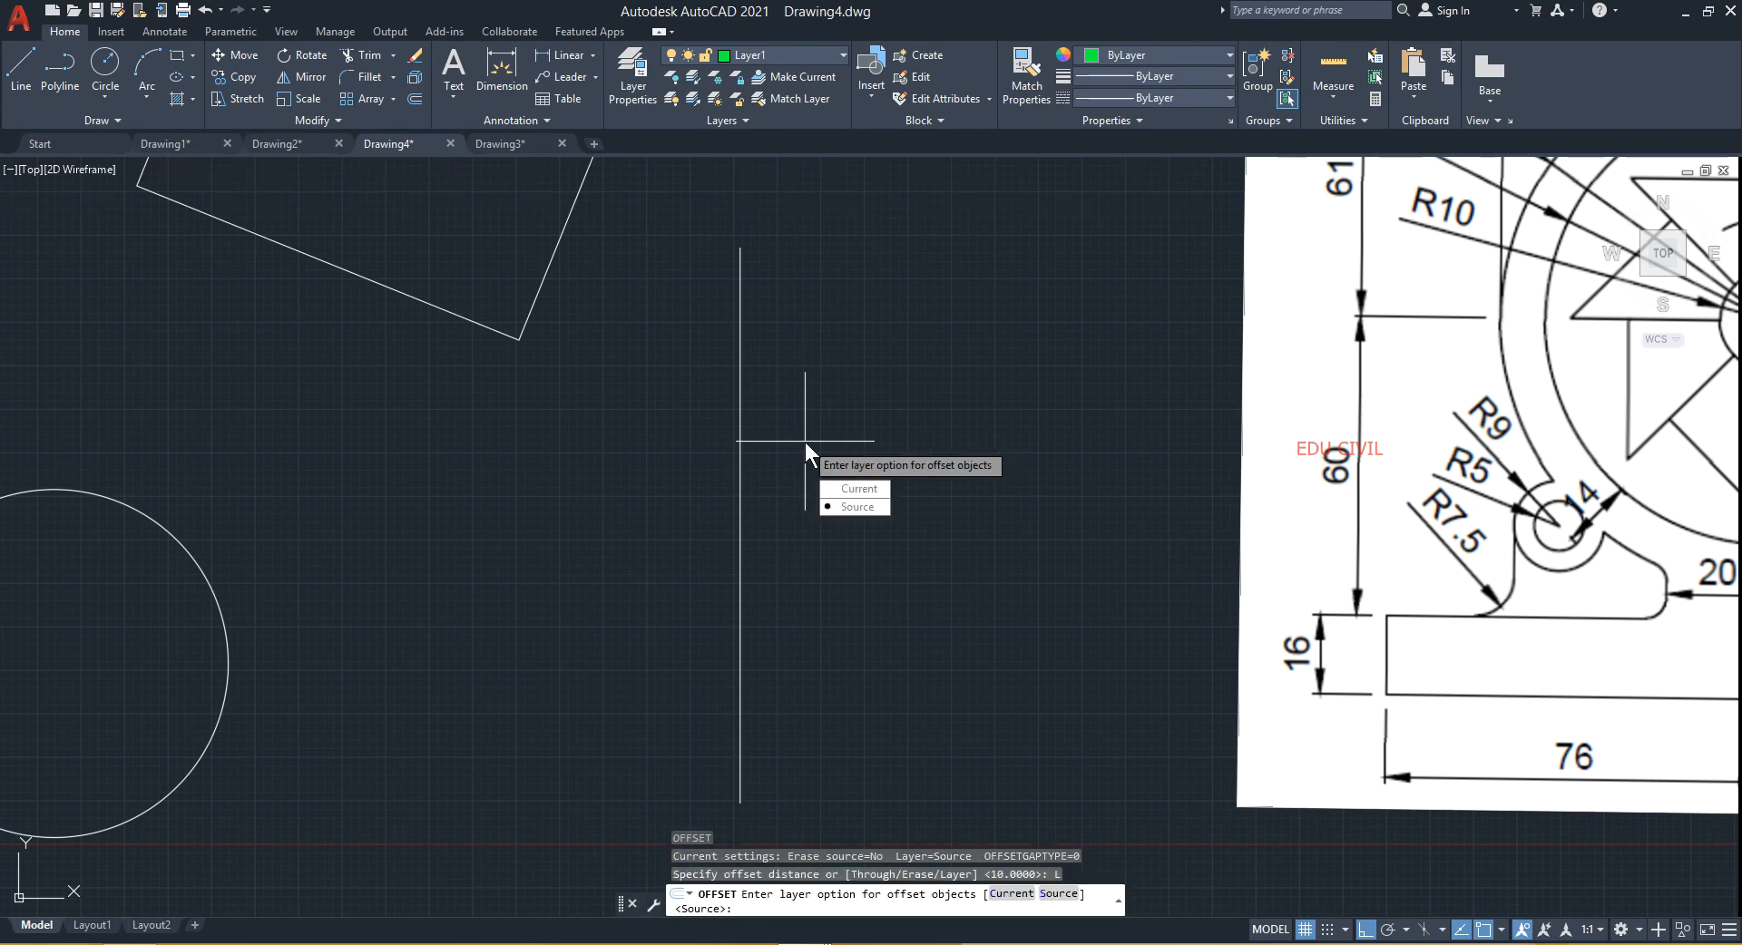
click(841, 491)
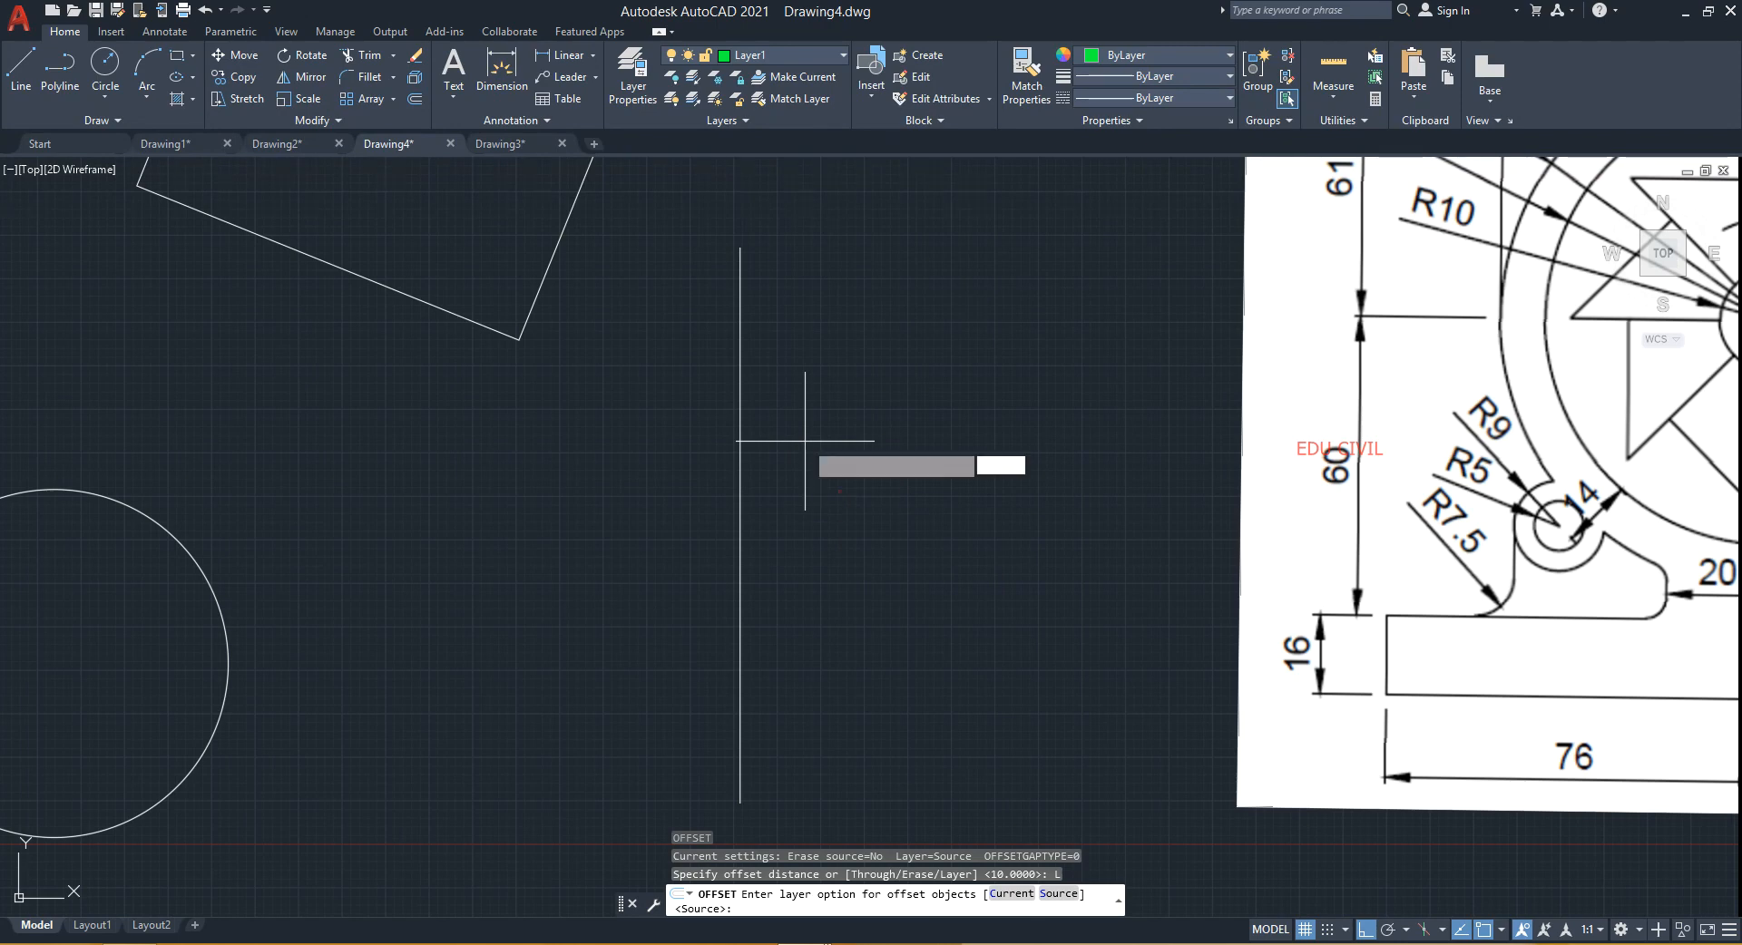
click(741, 513)
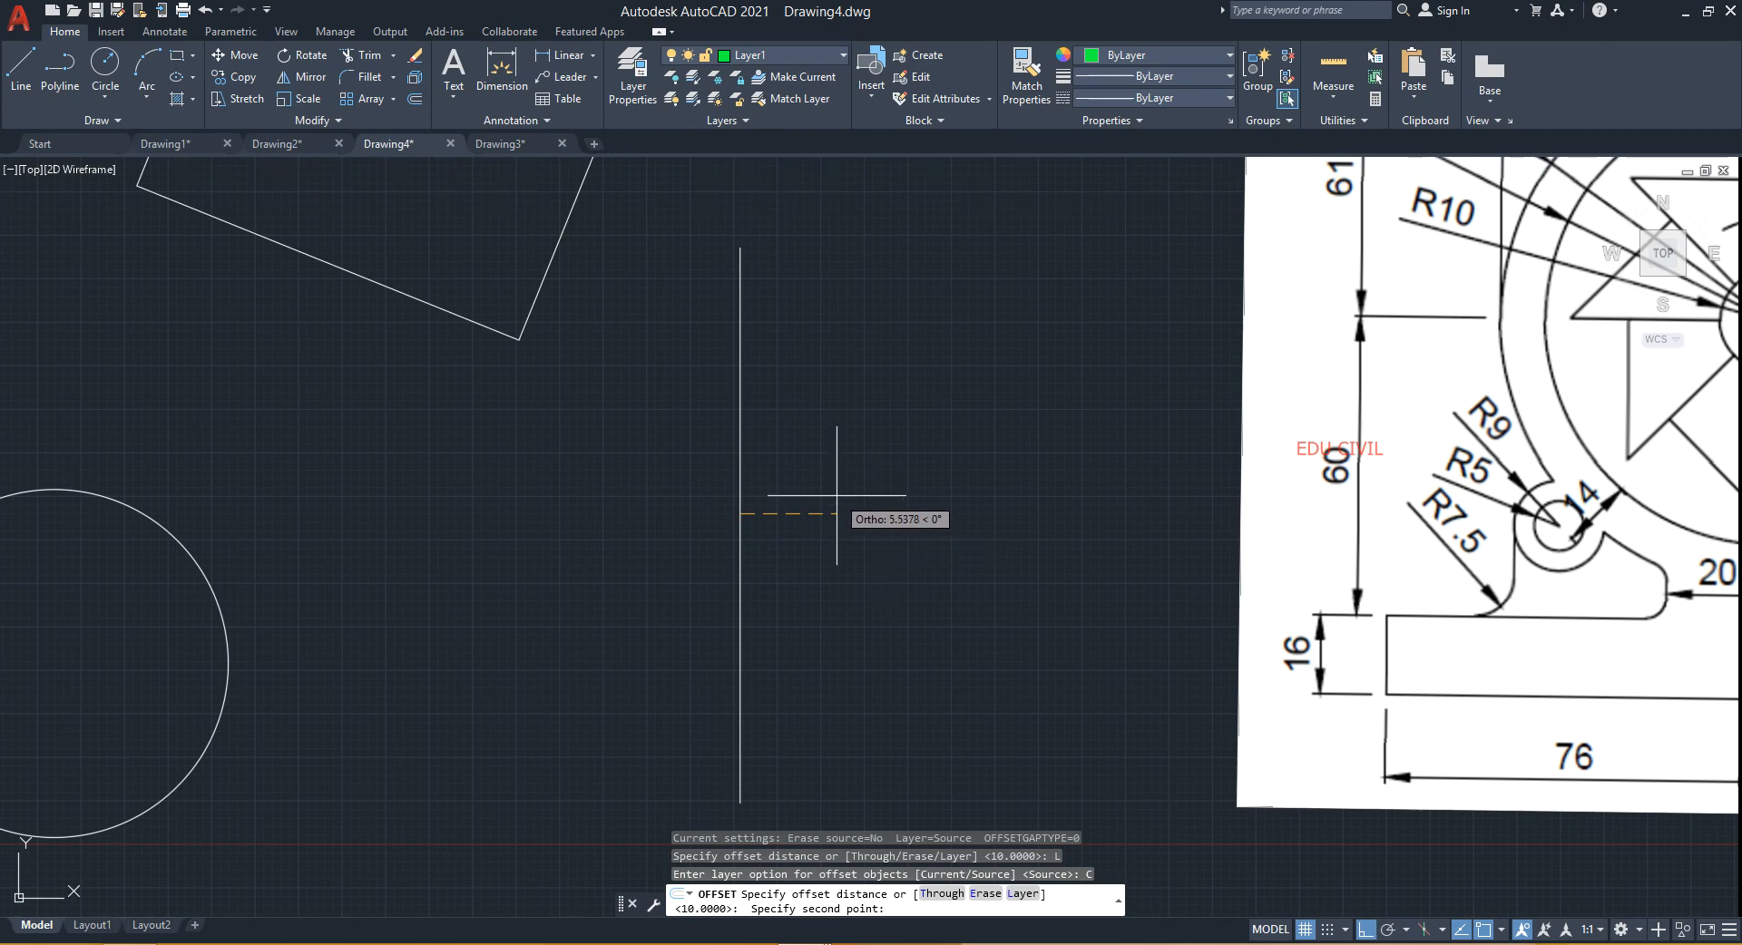
text(10)
key(Return)
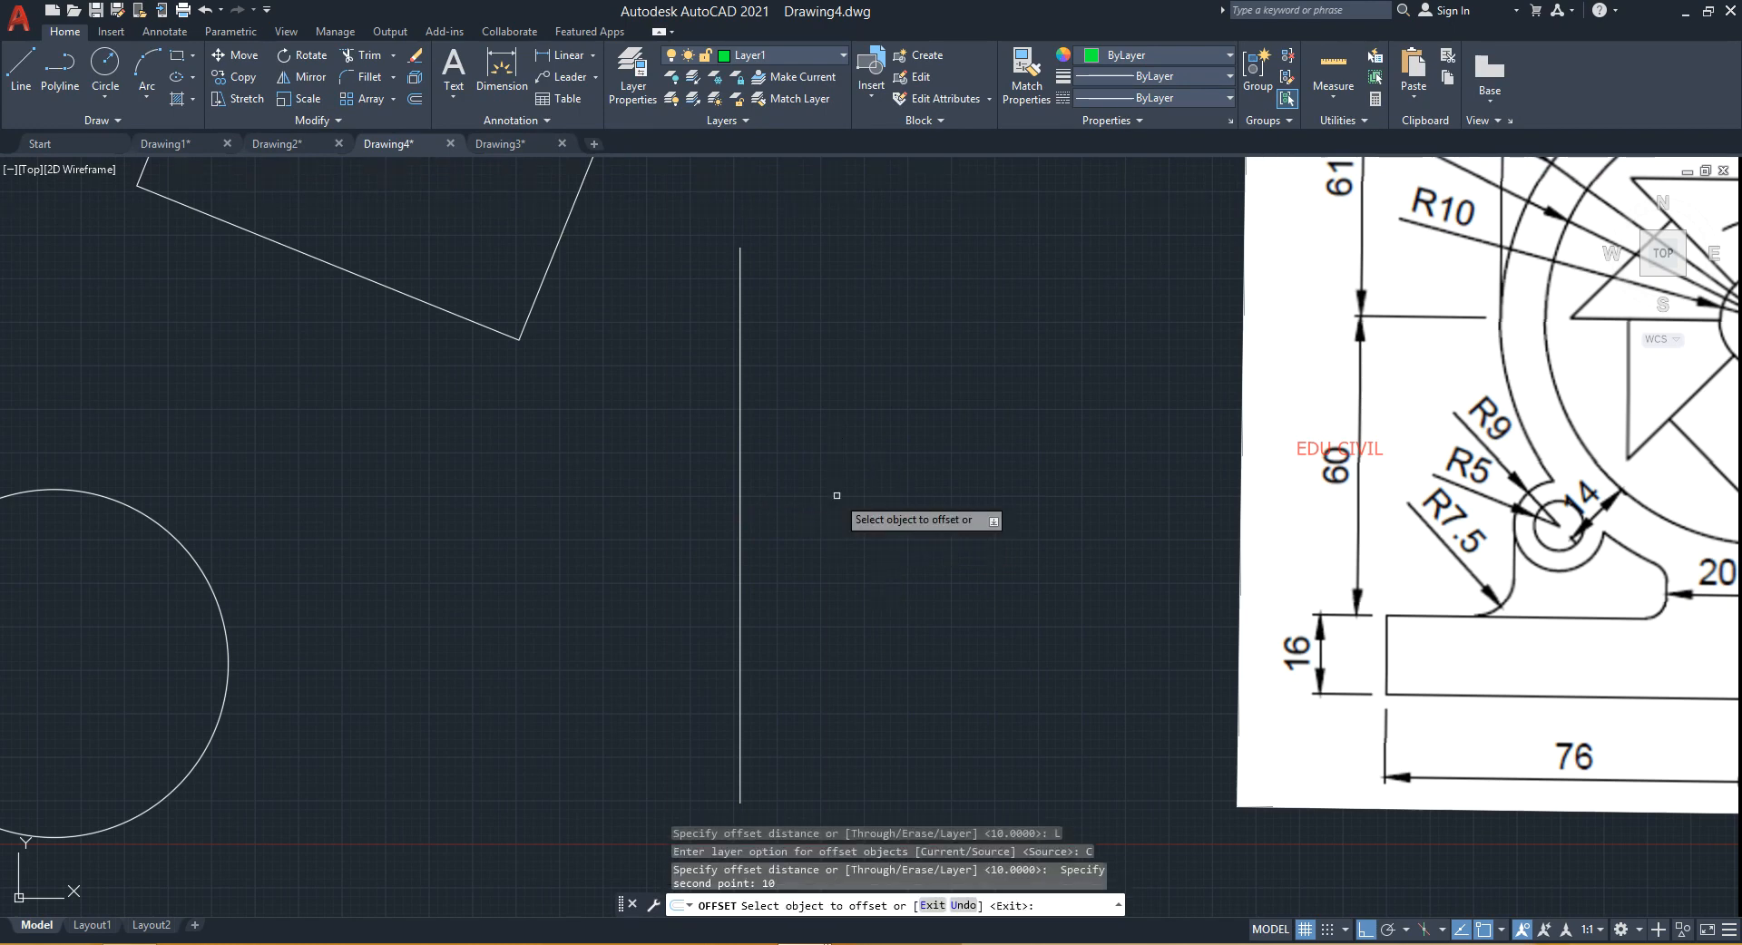
click(740, 567)
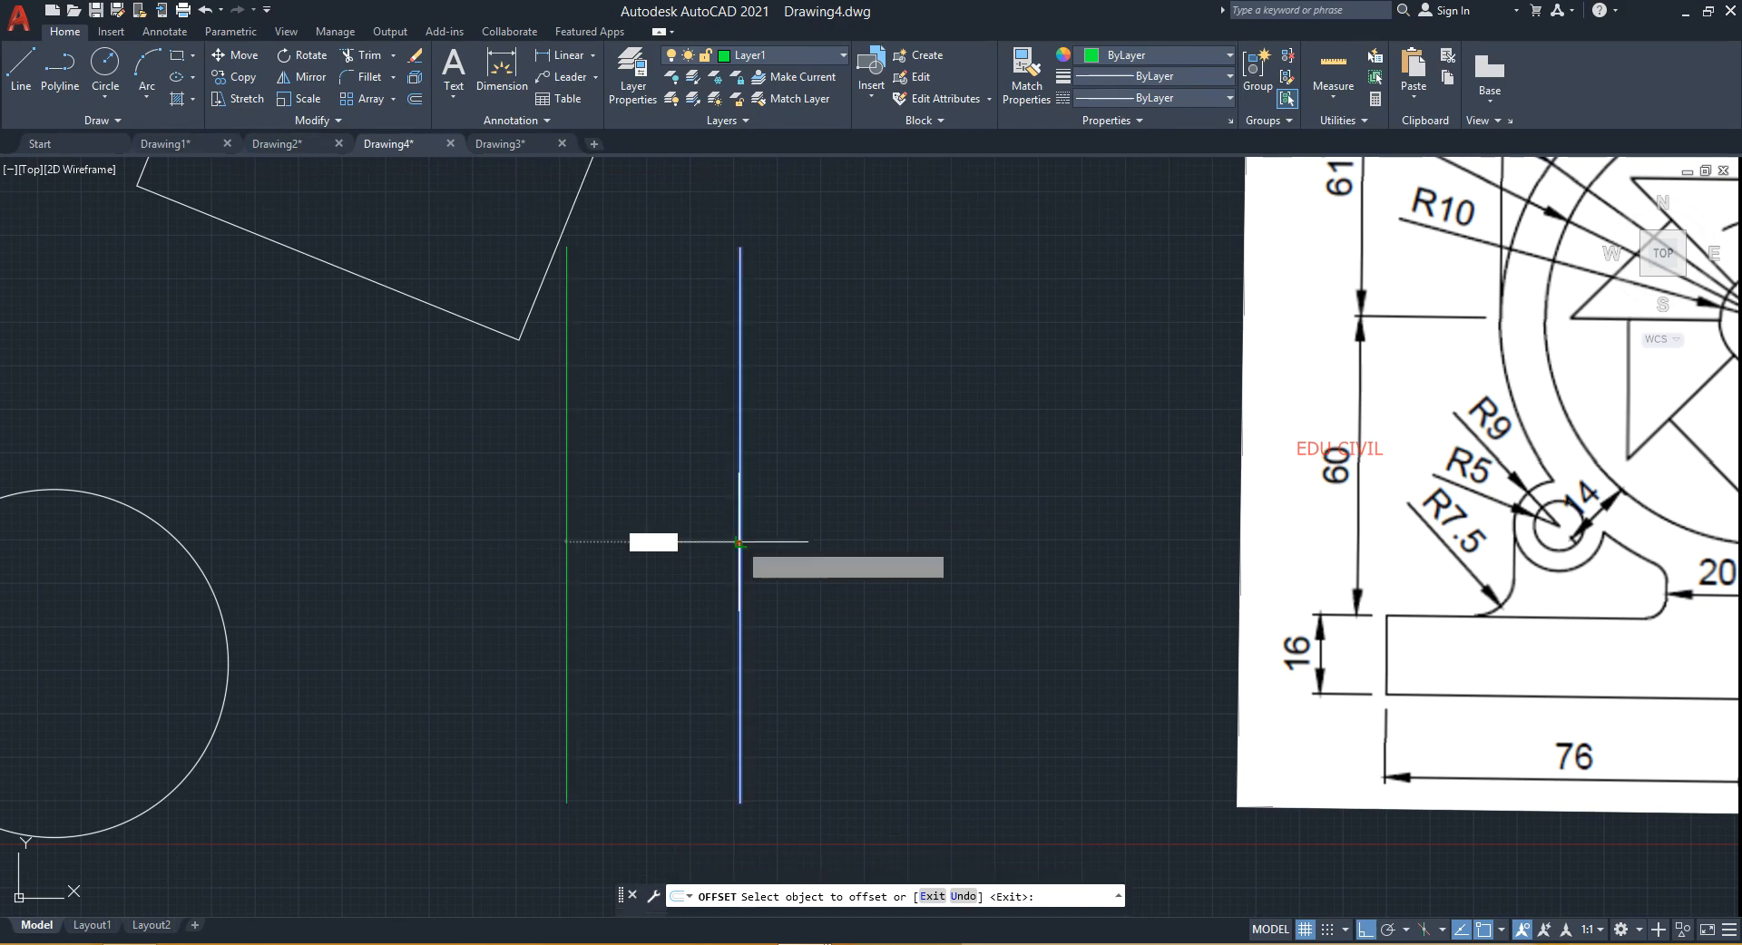
click(896, 544)
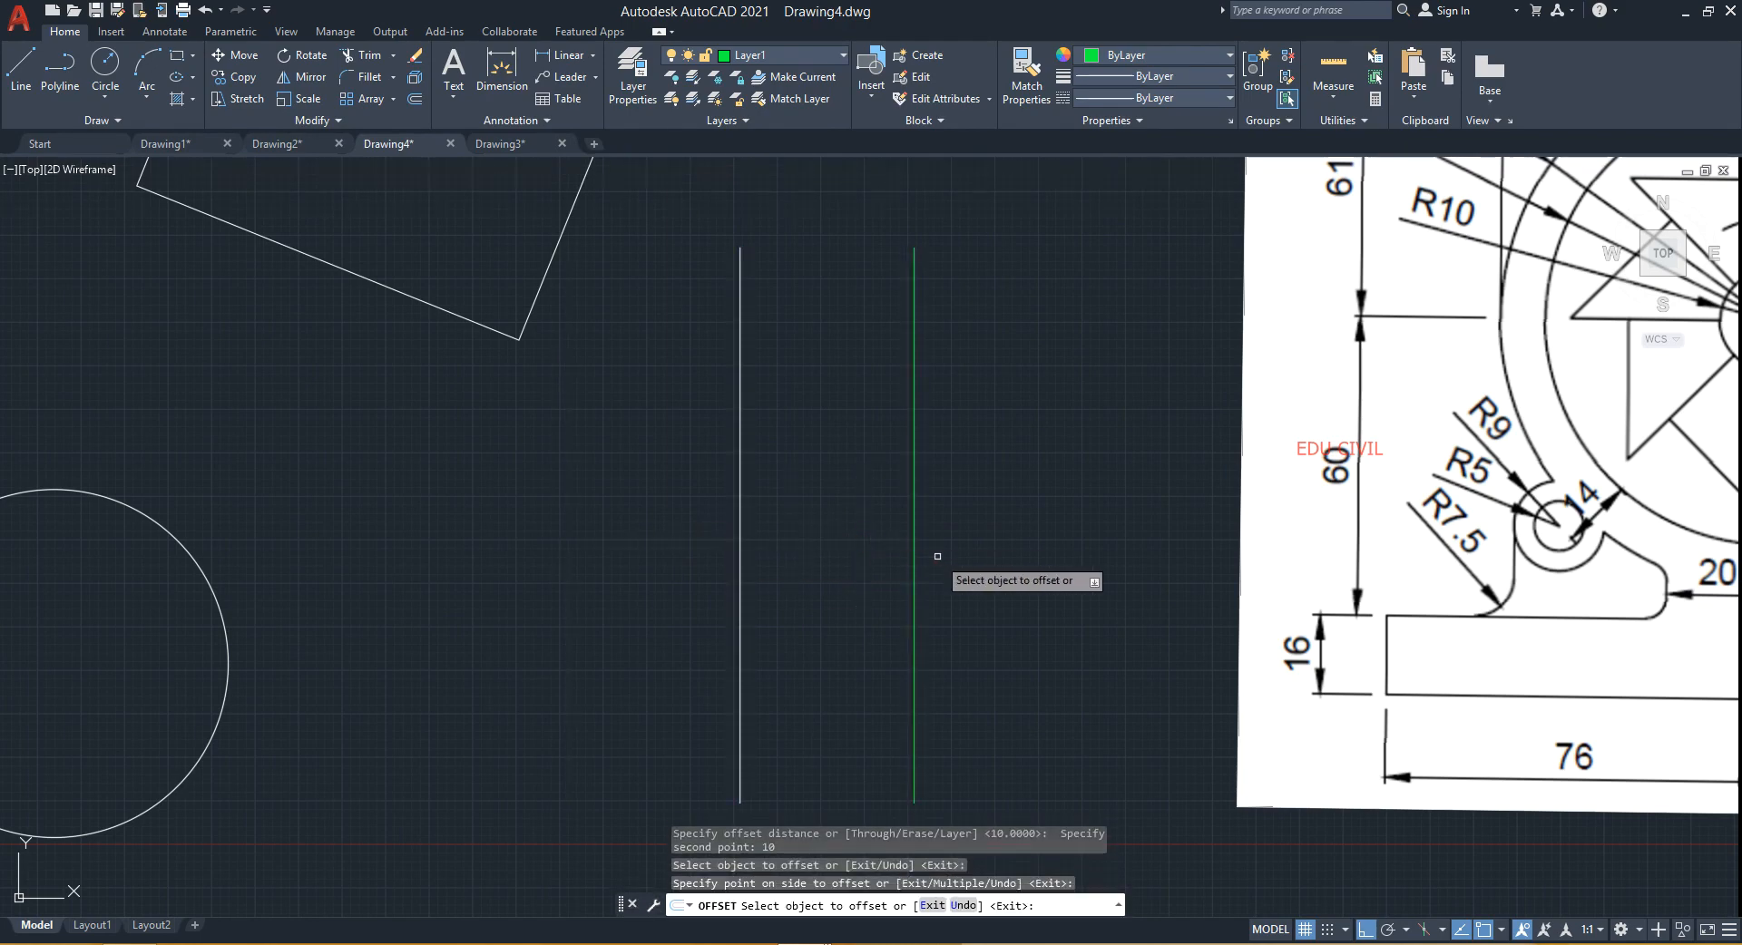
- Offset the circle 10 units to its outside on the current layer
scroll(937, 556, down, 3)
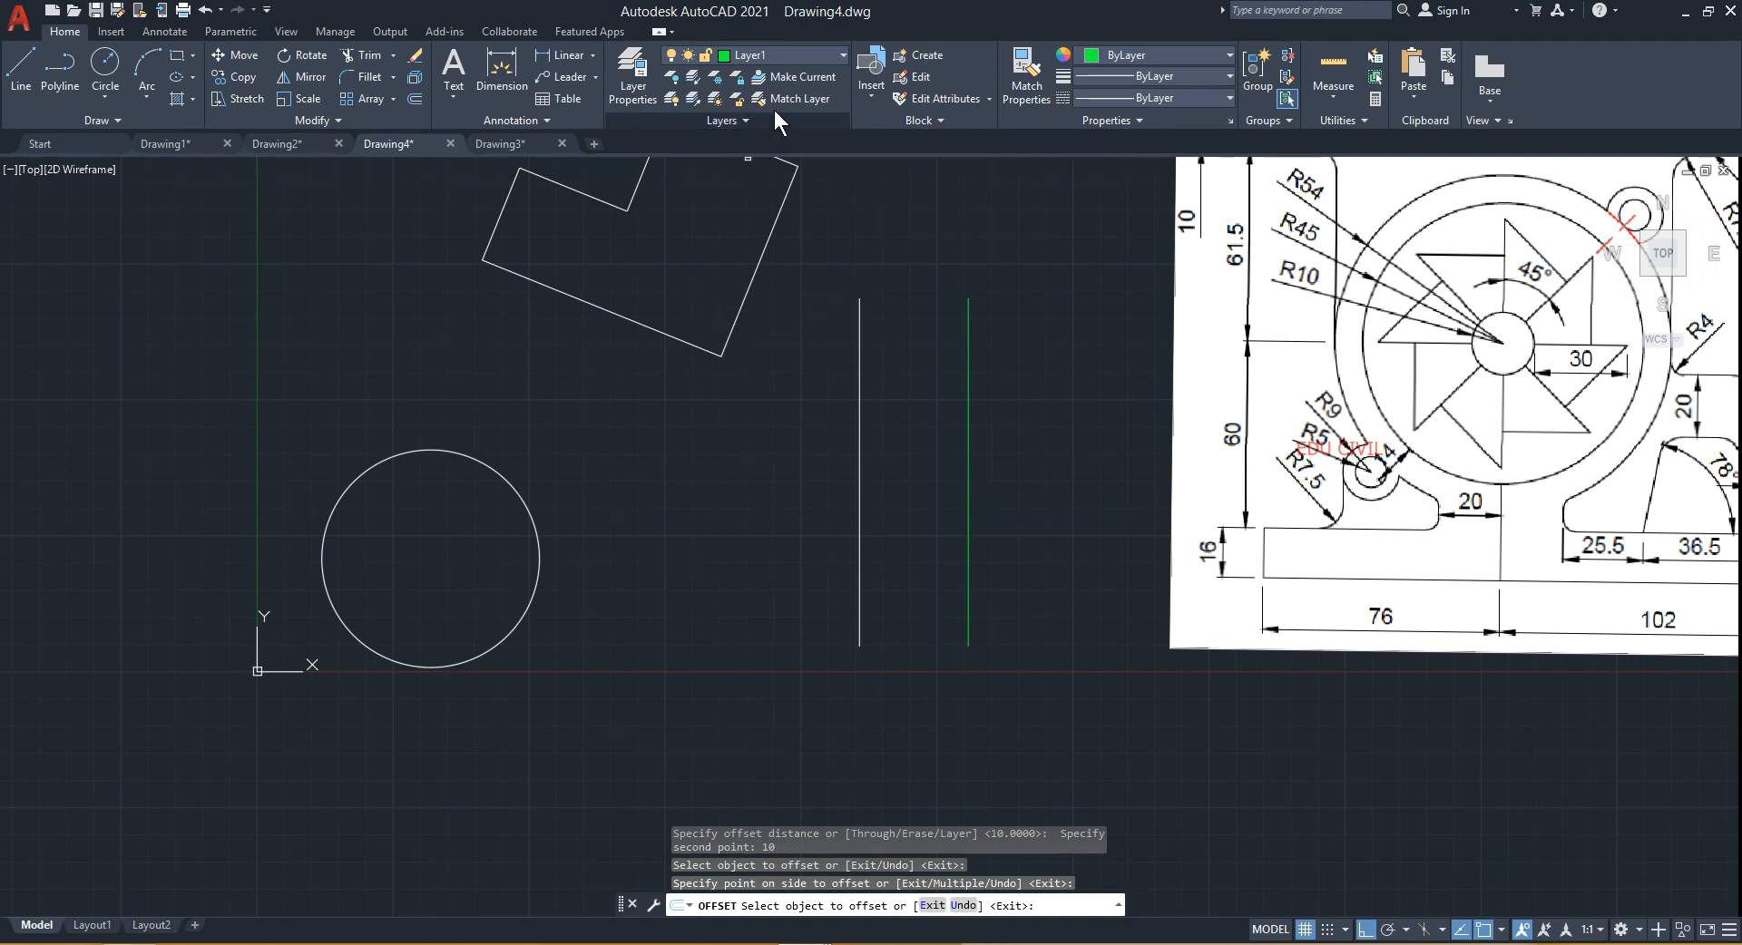
click(539, 554)
click(573, 582)
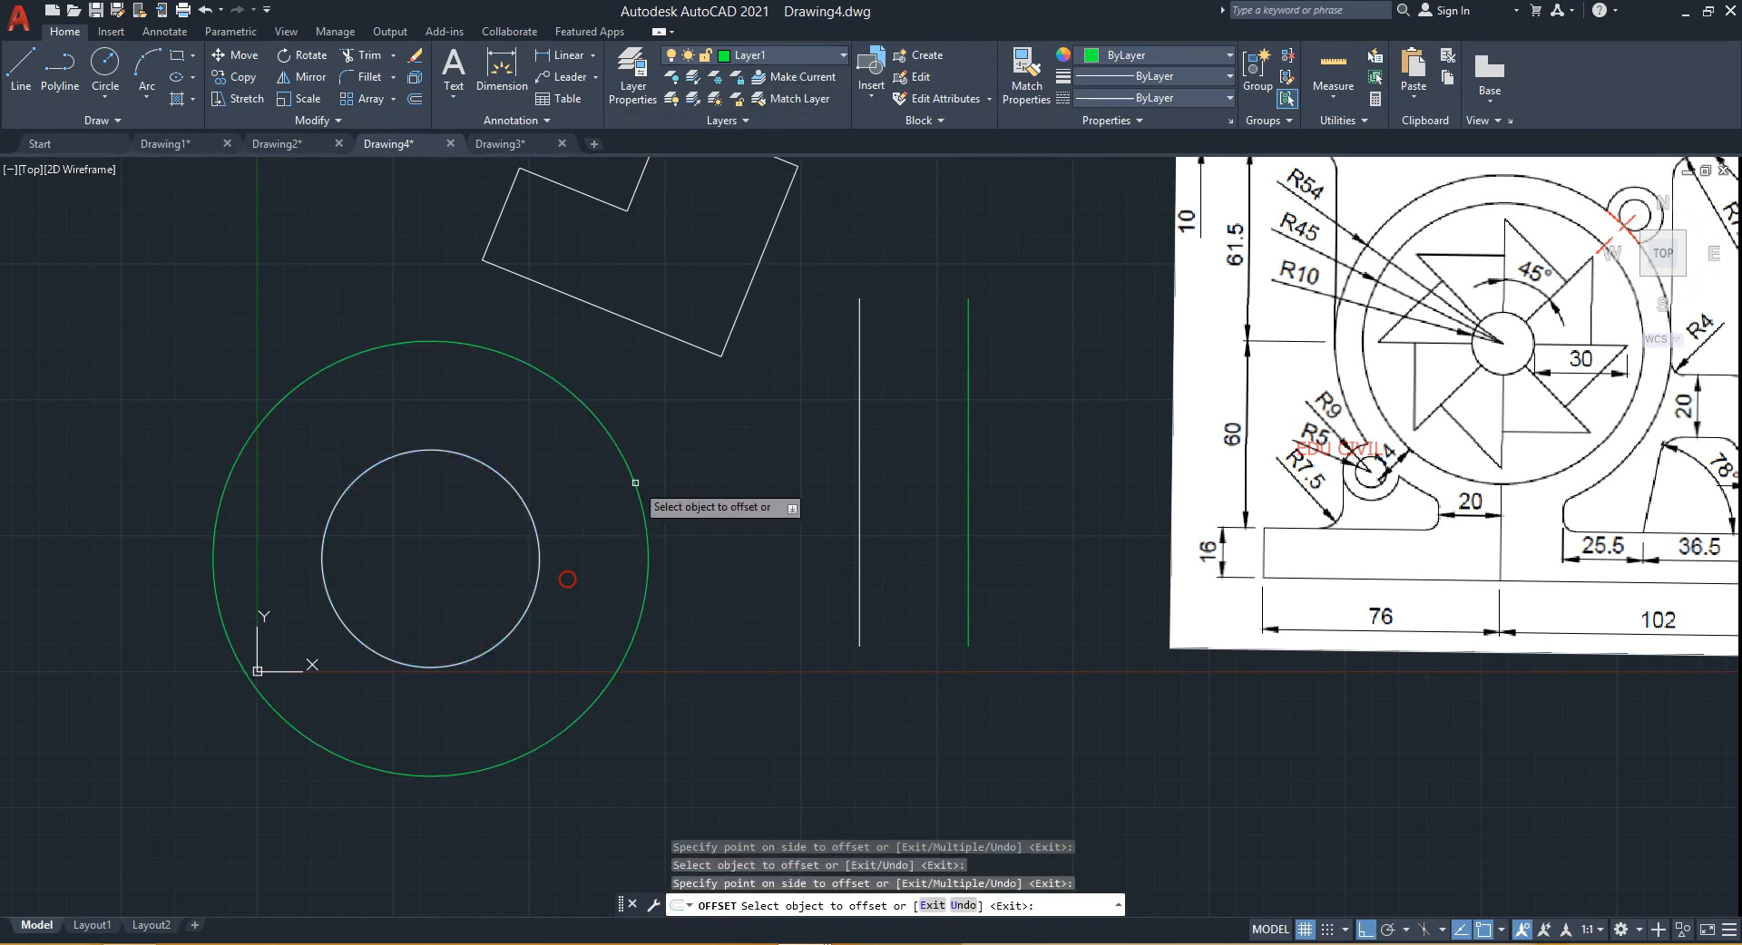
- Offset the rotated L-shaped polygon 10 units to its outside and exit Offset
click(703, 350)
middle_drag(697, 455, 649, 559)
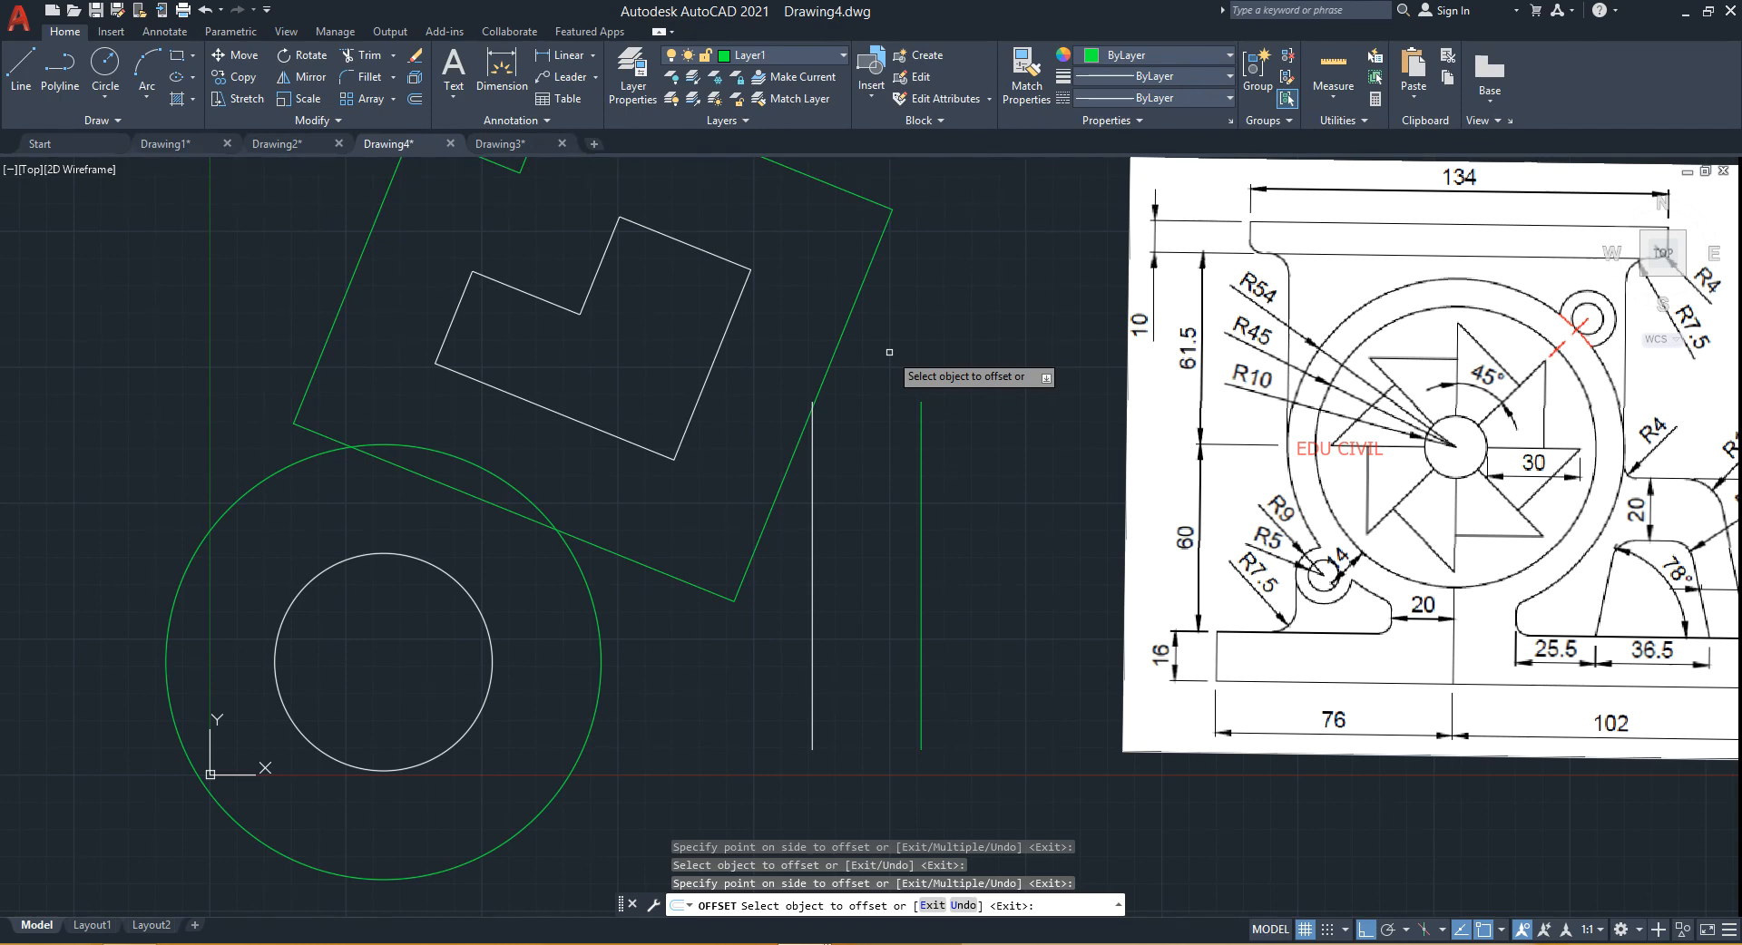
click(919, 558)
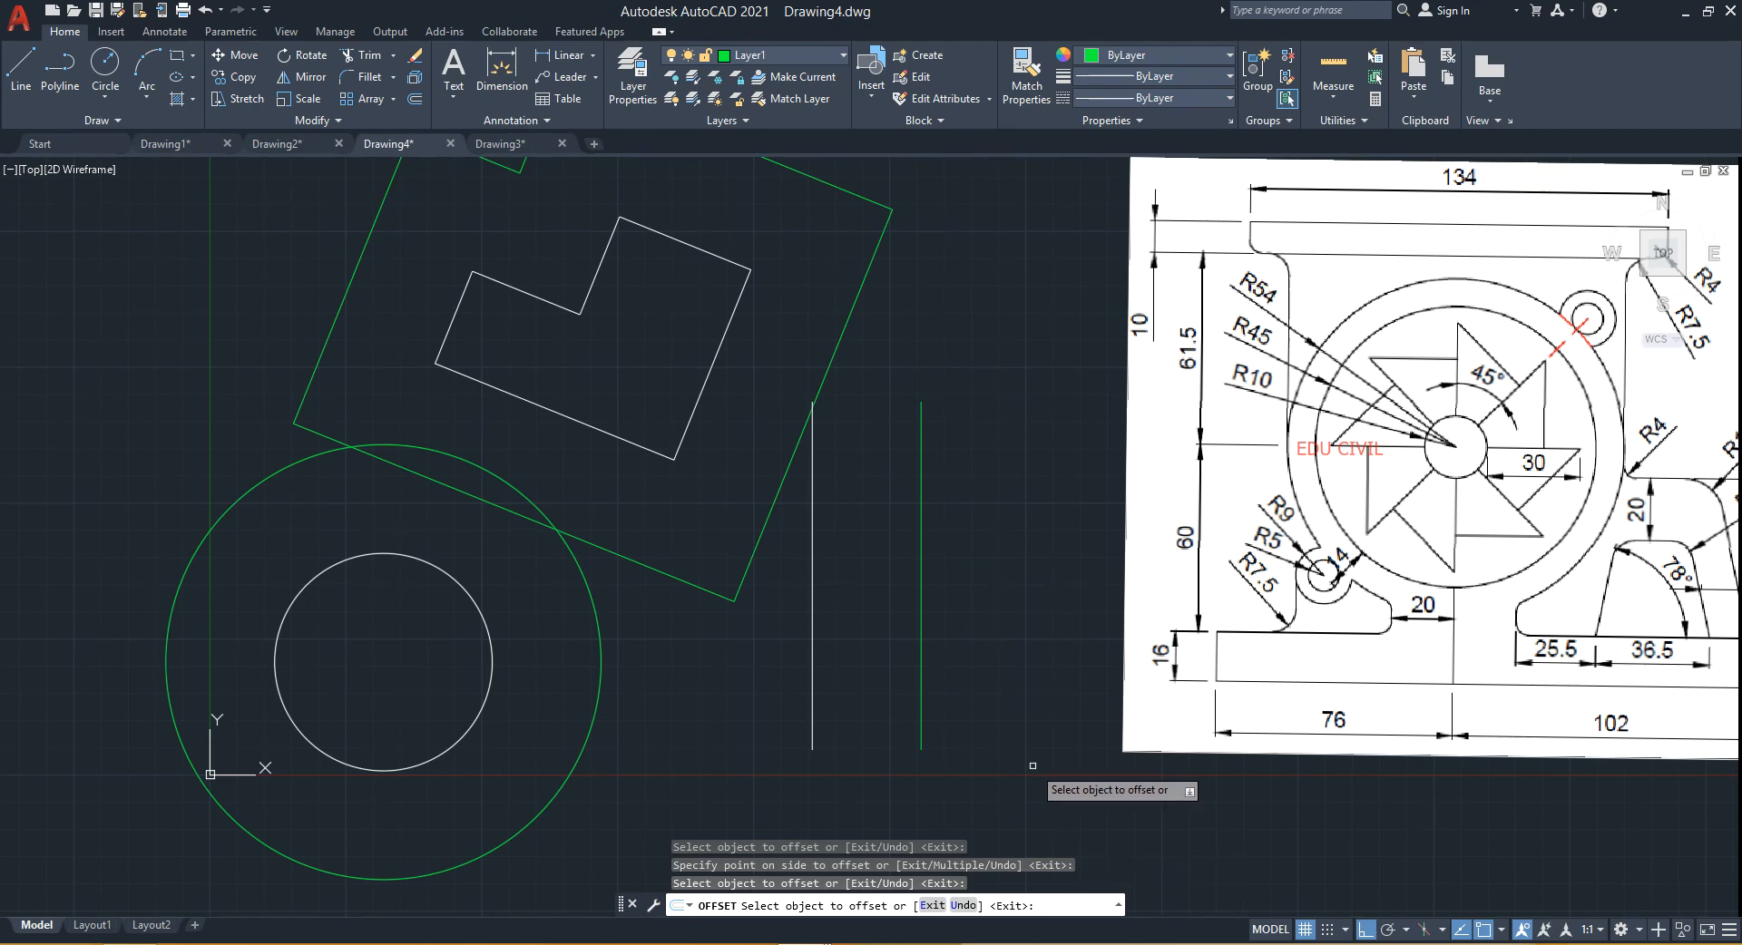
key(Escape)
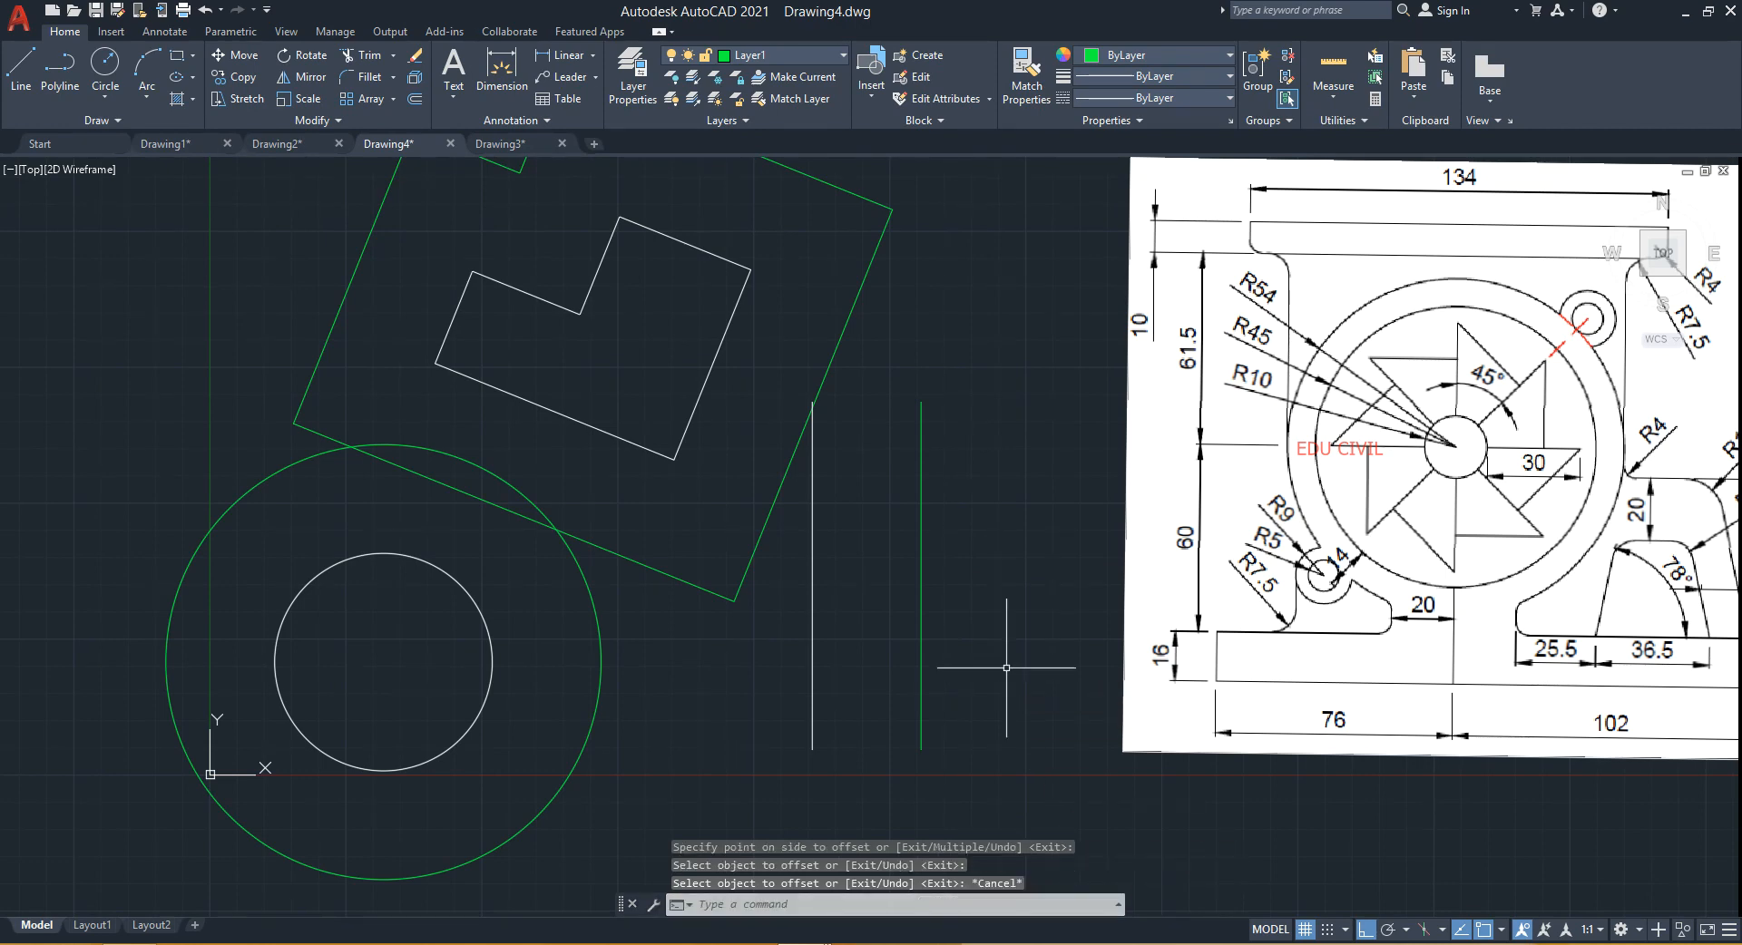
scroll(996, 444, down, 2)
mouse_move(972, 450)
middle_down()
mouse_move(933, 468)
mouse_move(622, 439)
middle_up()
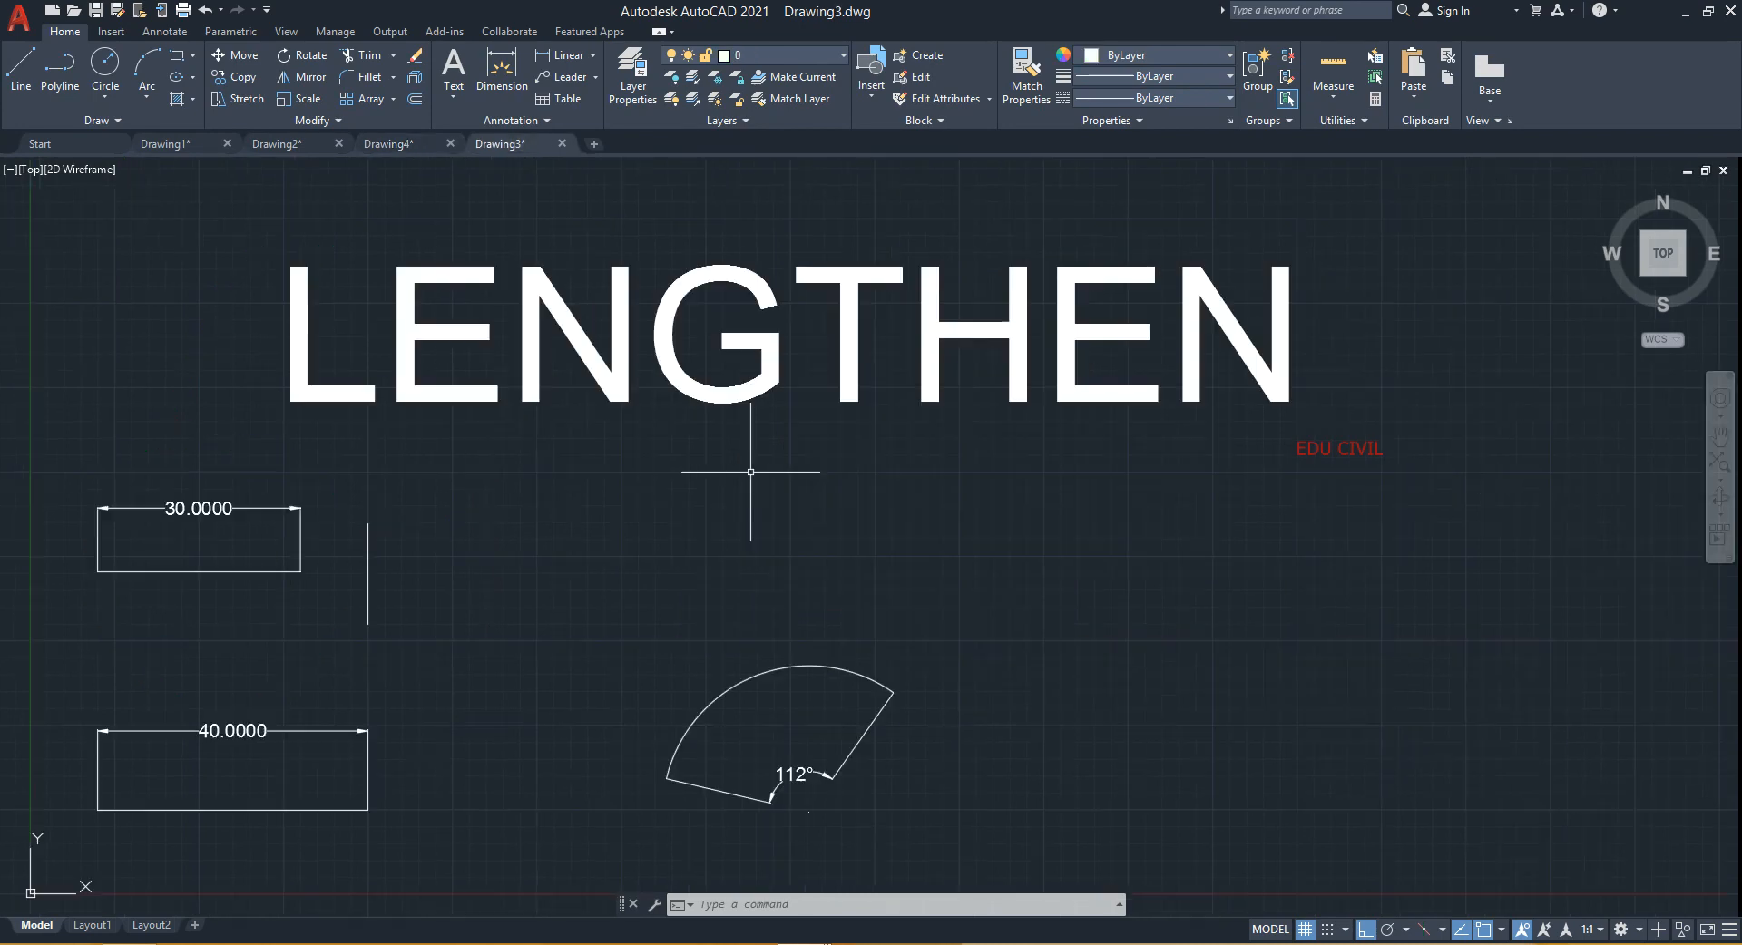
- Locate the Lengthen command among the expanded modify tools
key(alt)
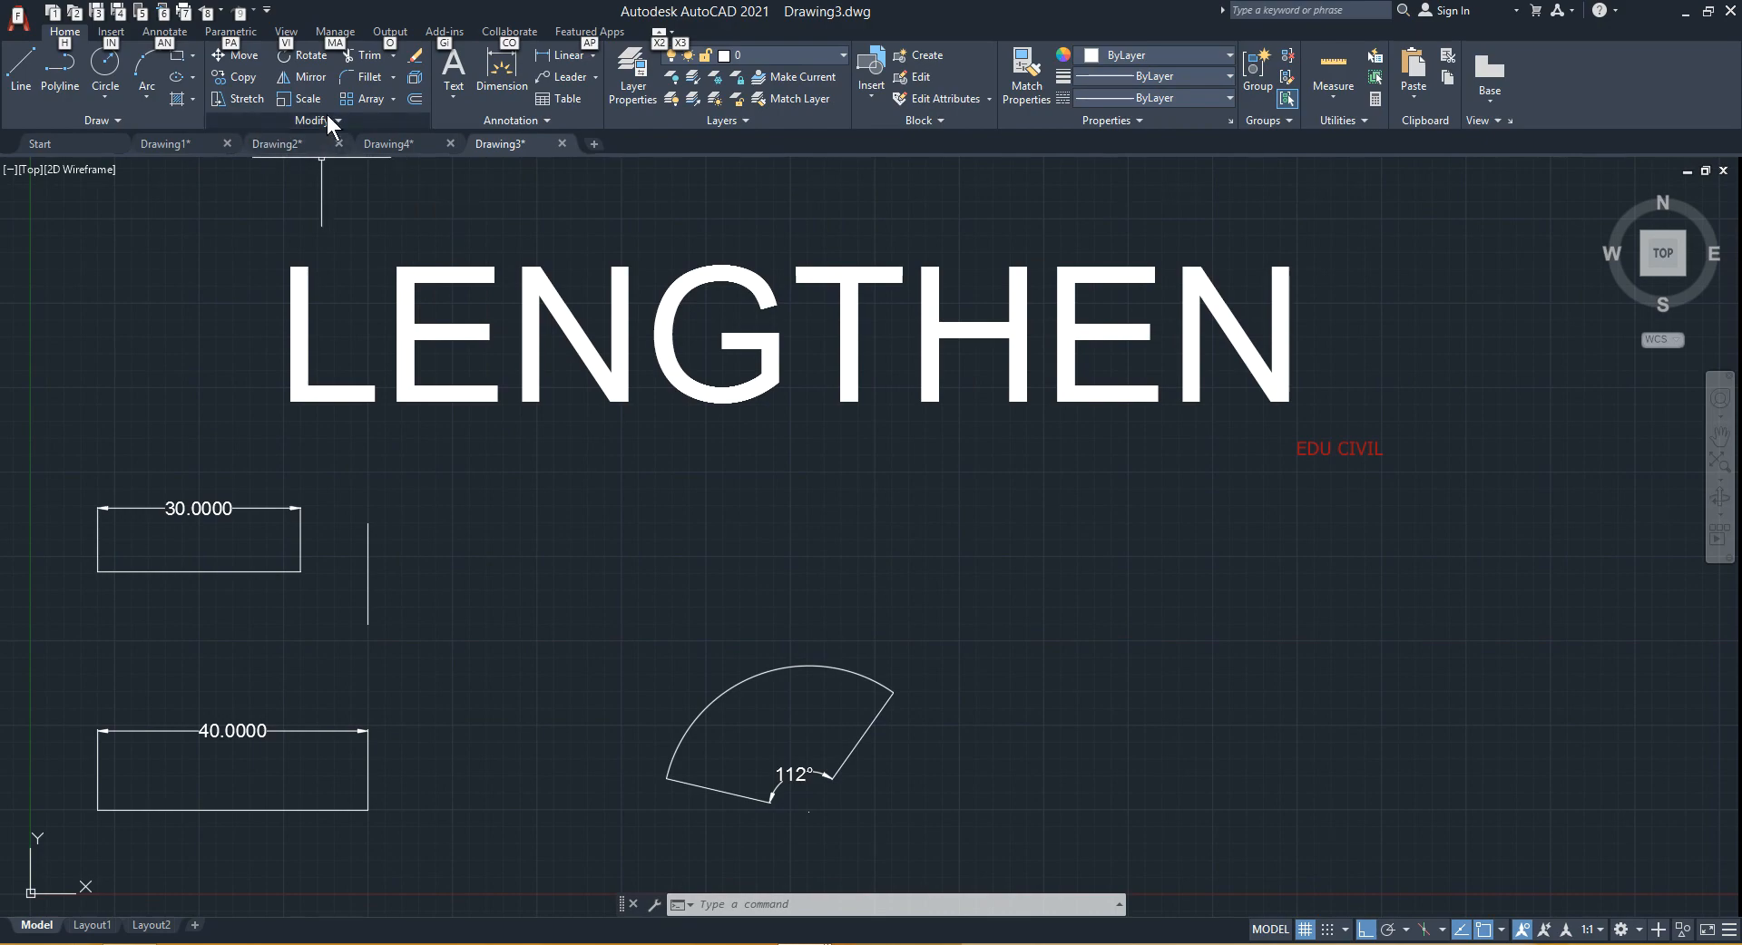
click(326, 114)
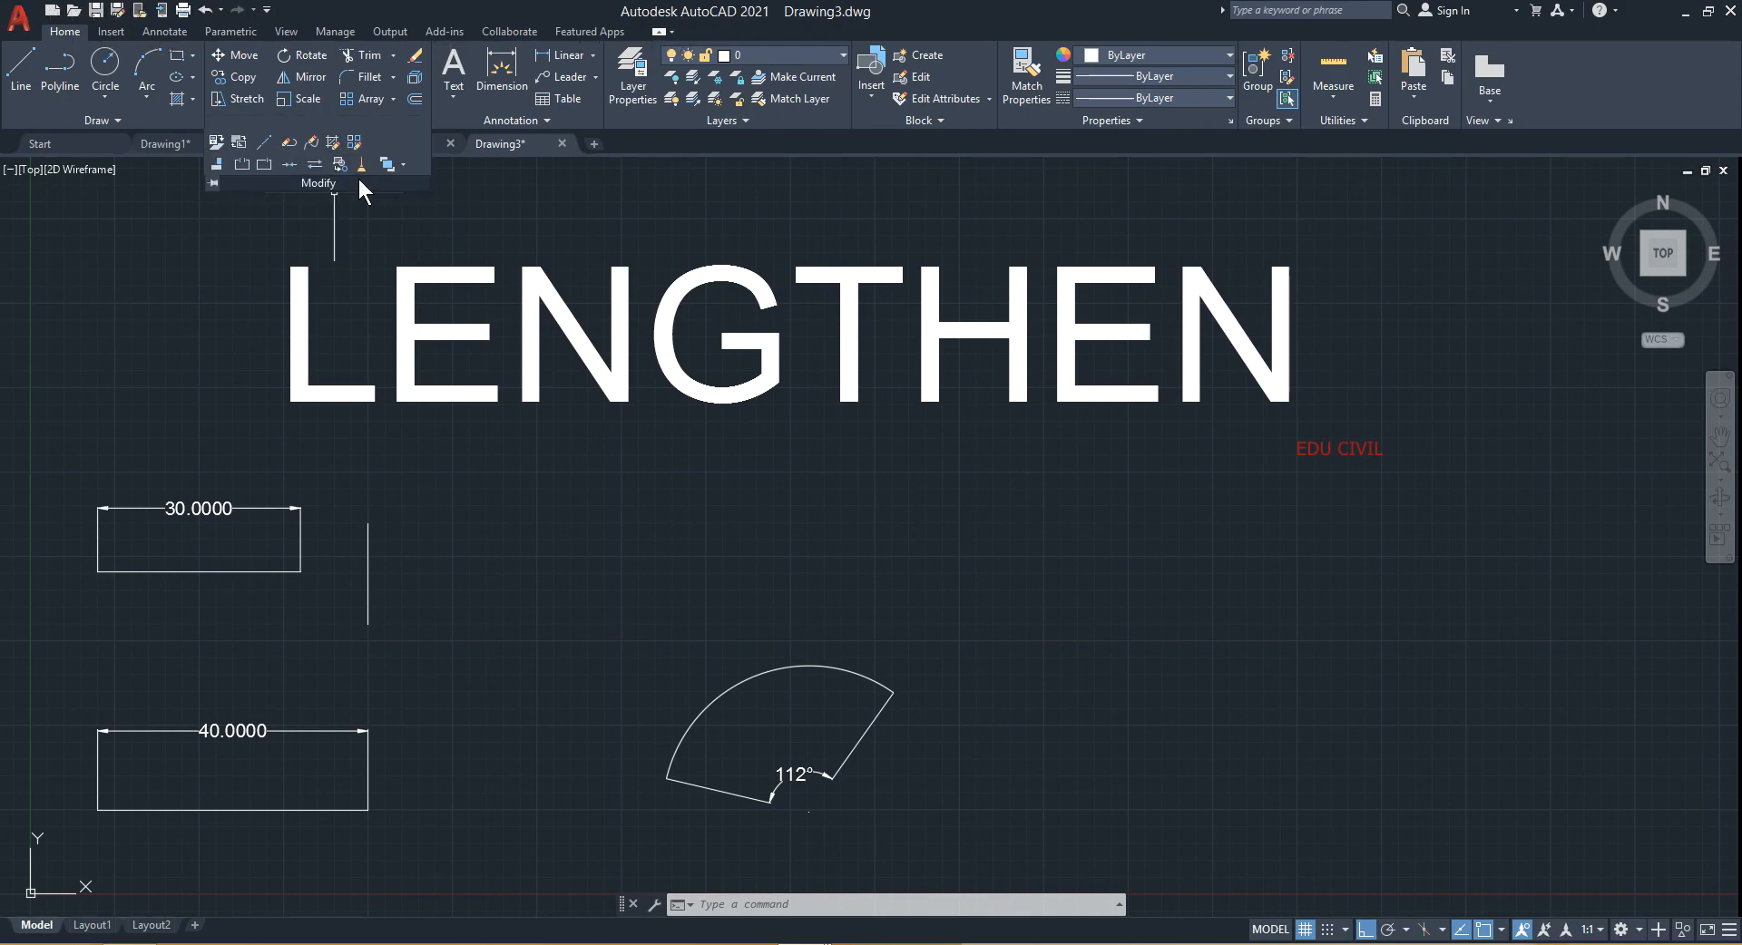
key(alt)
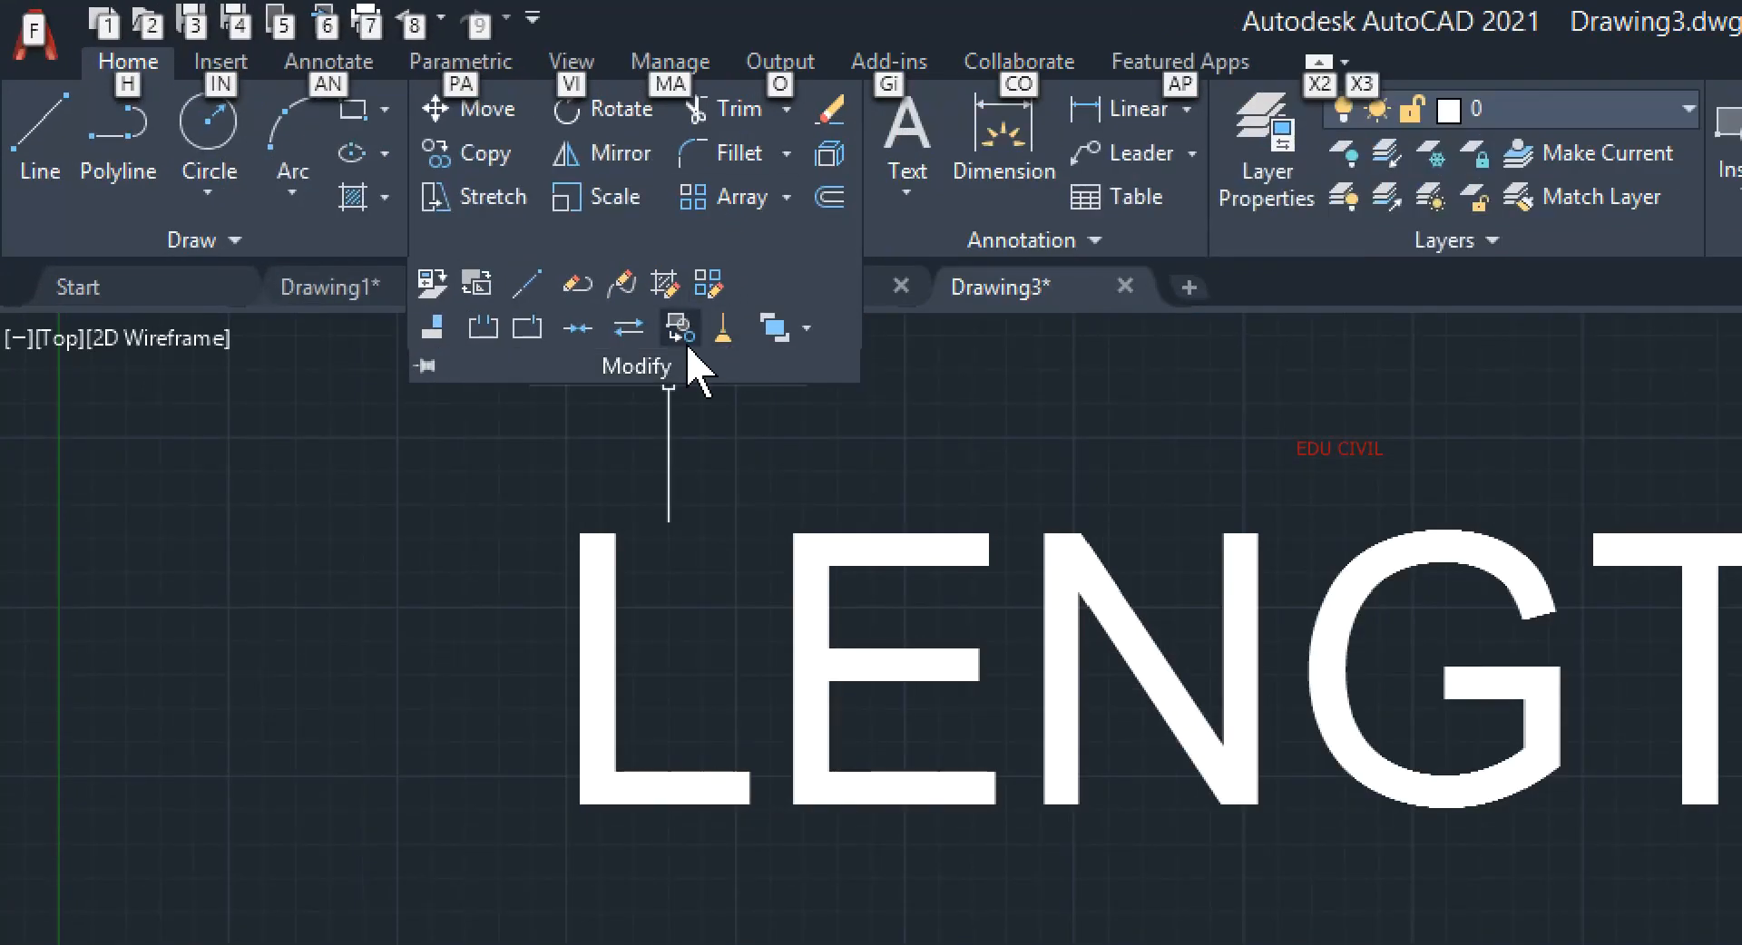
click(661, 367)
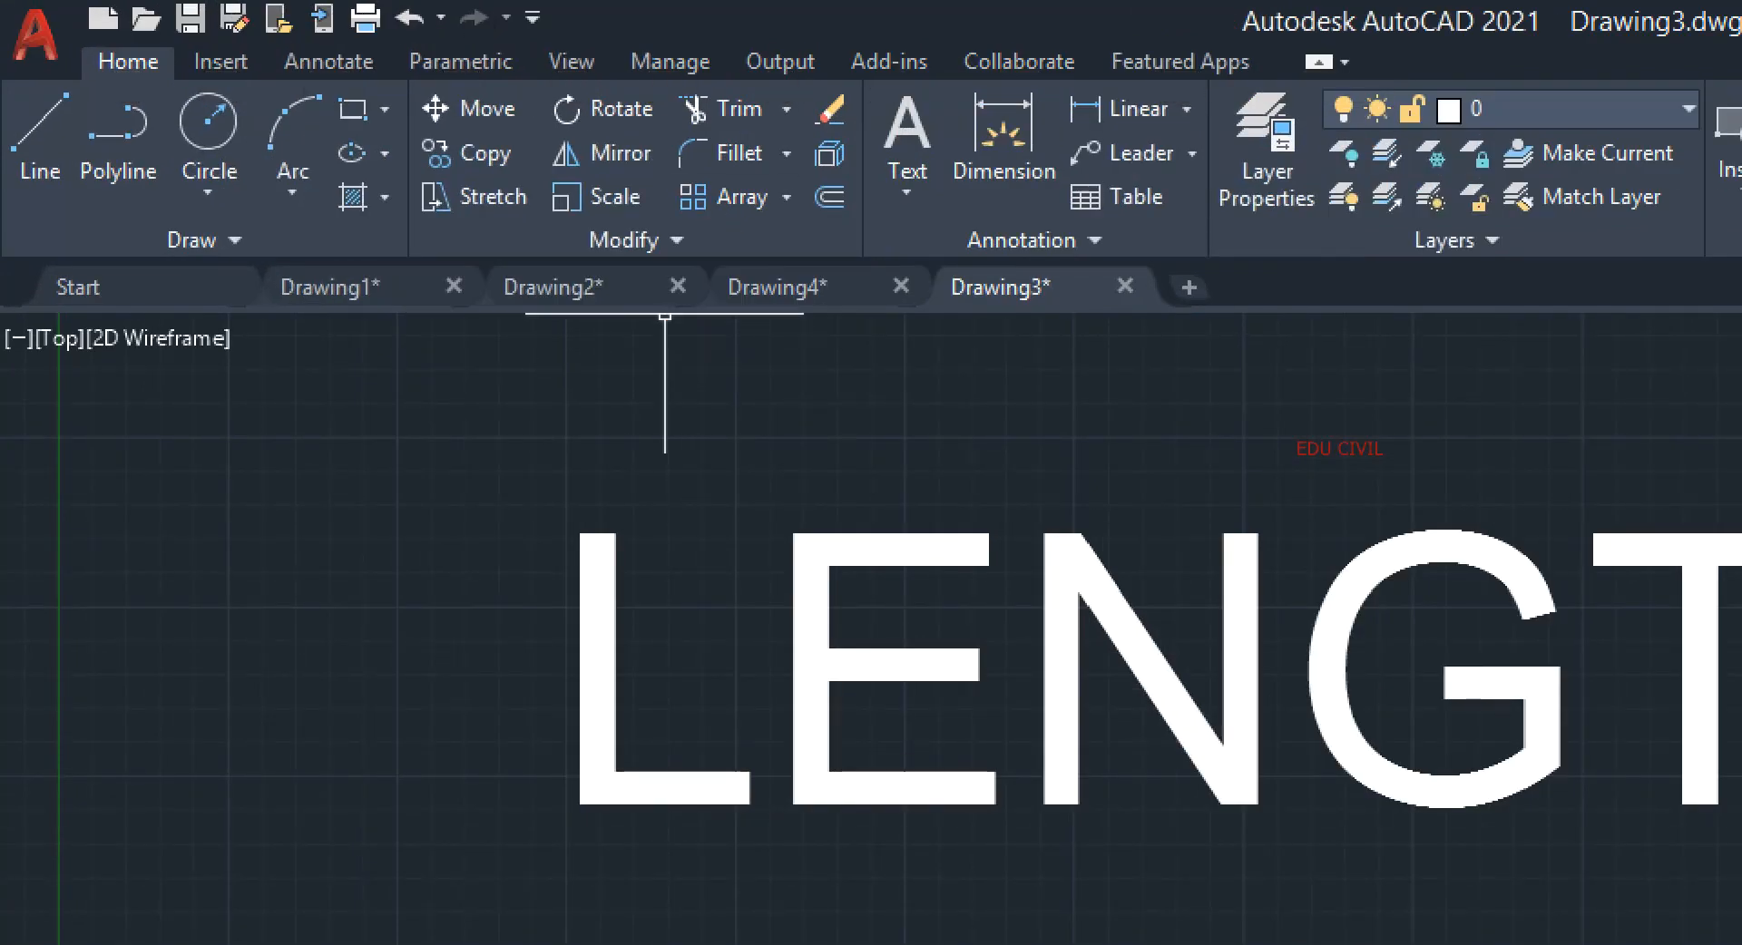
click(671, 240)
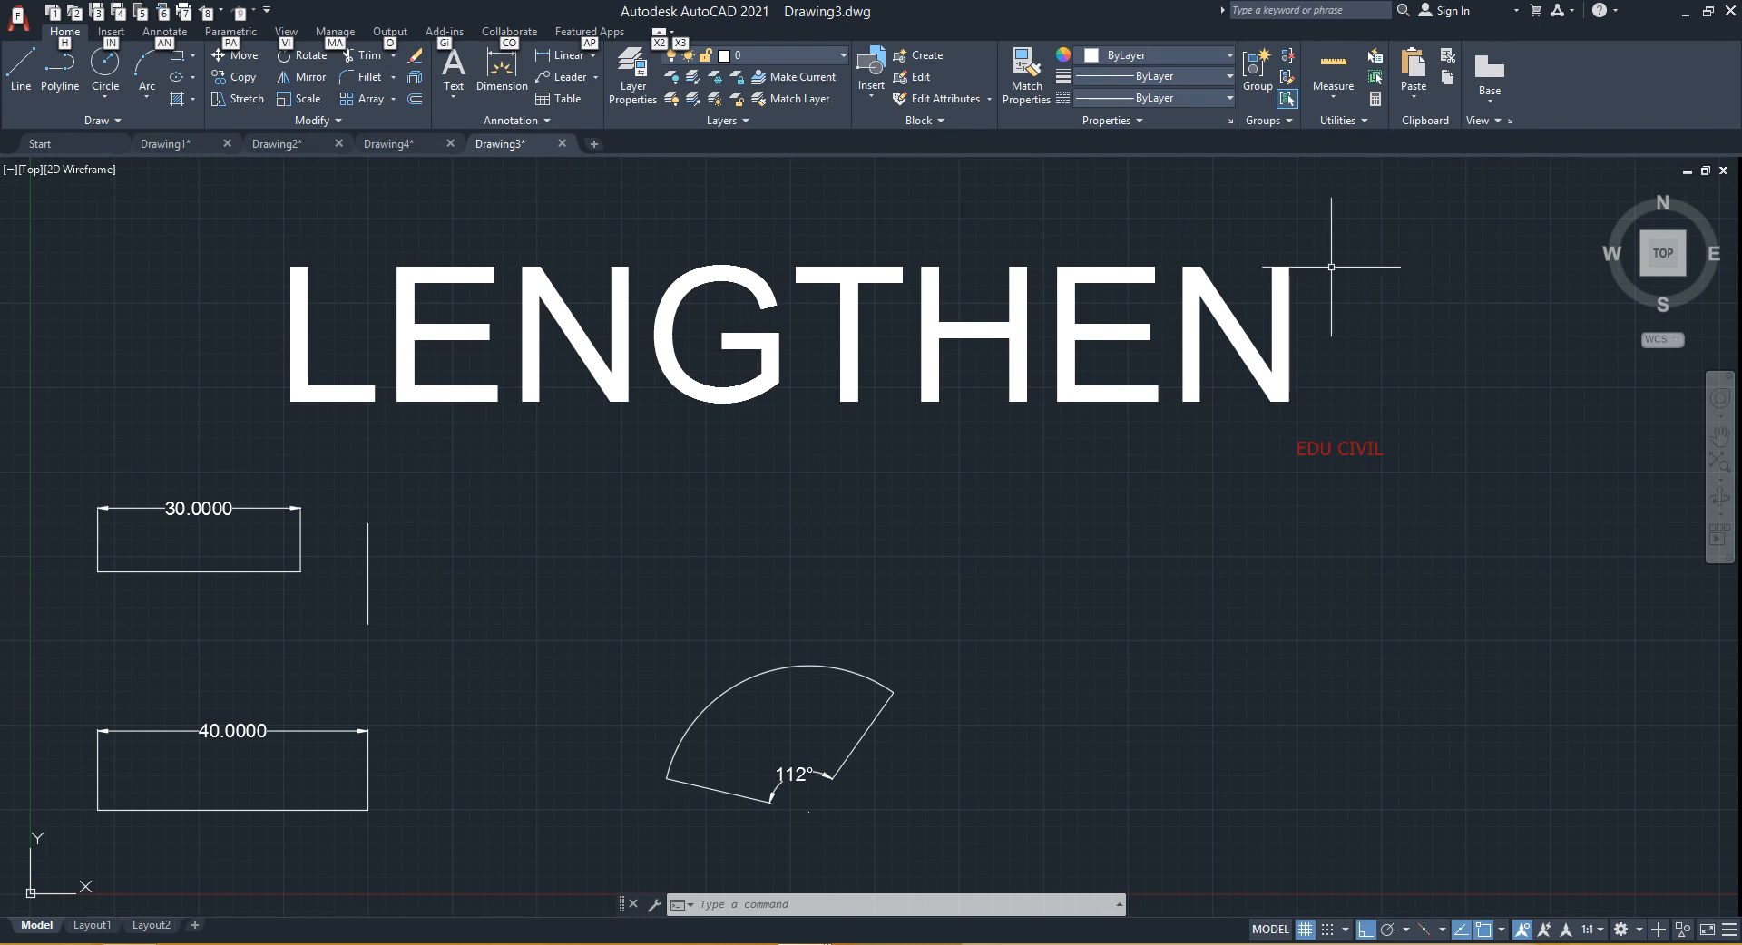
- Delete the large LENGTHEN title text with a window selection
click(1293, 299)
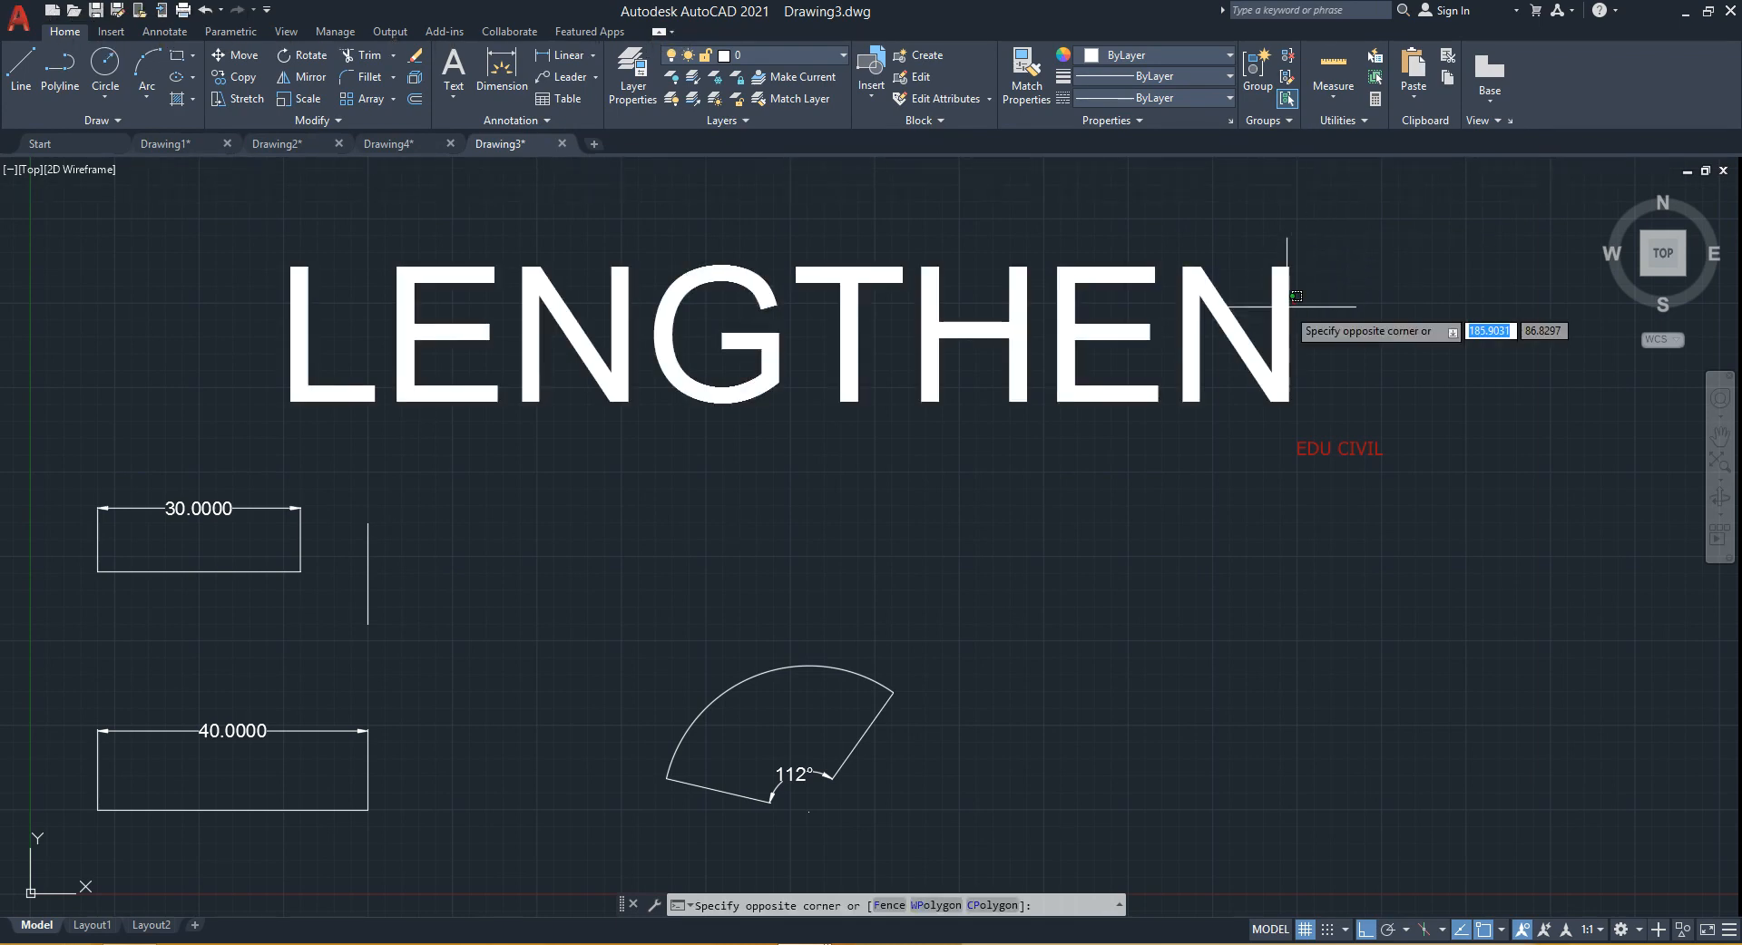
click(1237, 362)
key(Delete)
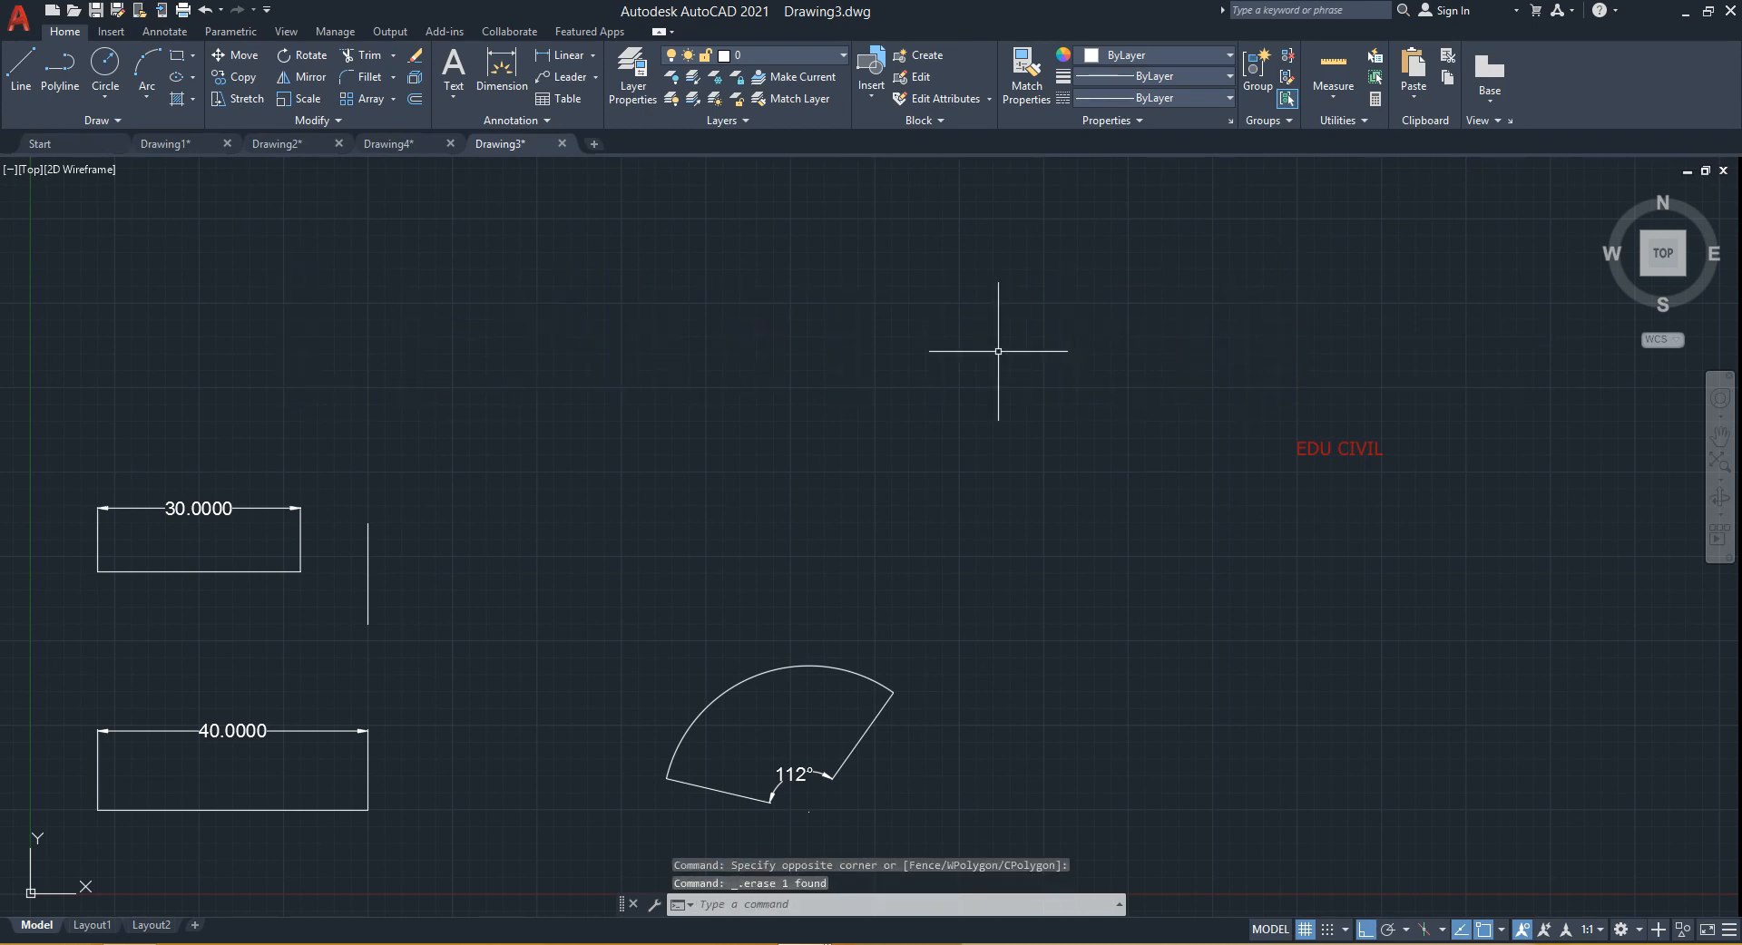
mouse_move(311, 700)
middle_down()
mouse_move(629, 610)
mouse_move(606, 644)
mouse_move(651, 665)
middle_up()
scroll(629, 610, up, 2)
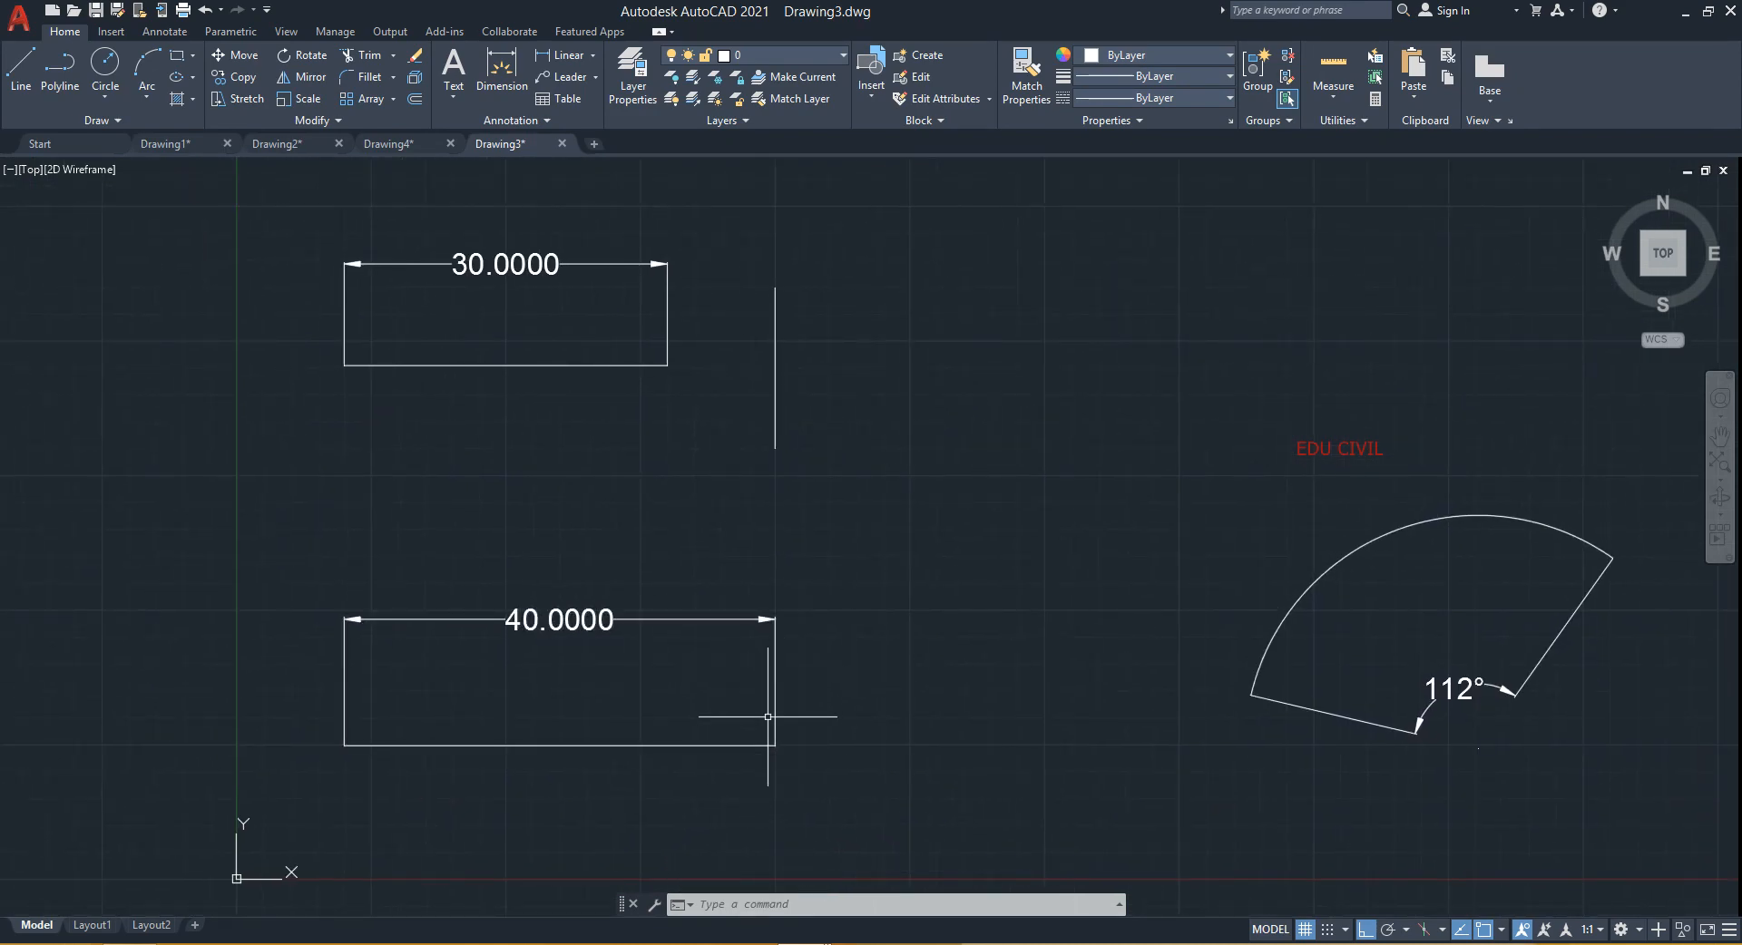
middle_drag(686, 731, 673, 654)
click(646, 663)
click(622, 684)
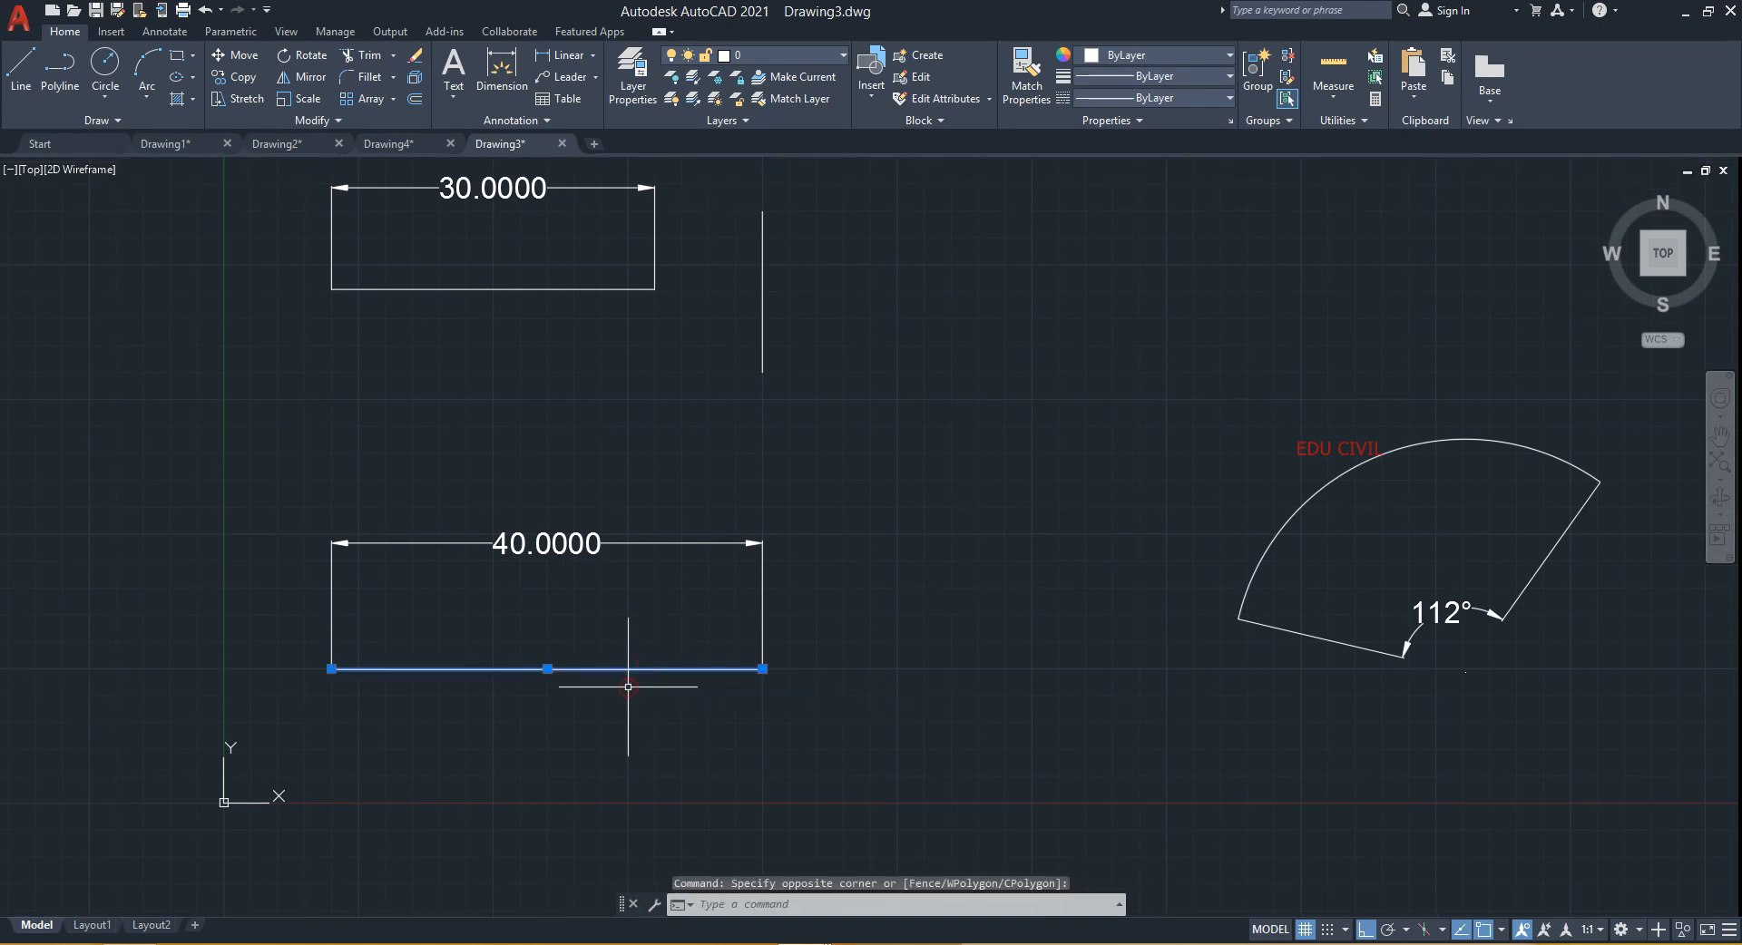
key(Escape)
click(630, 602)
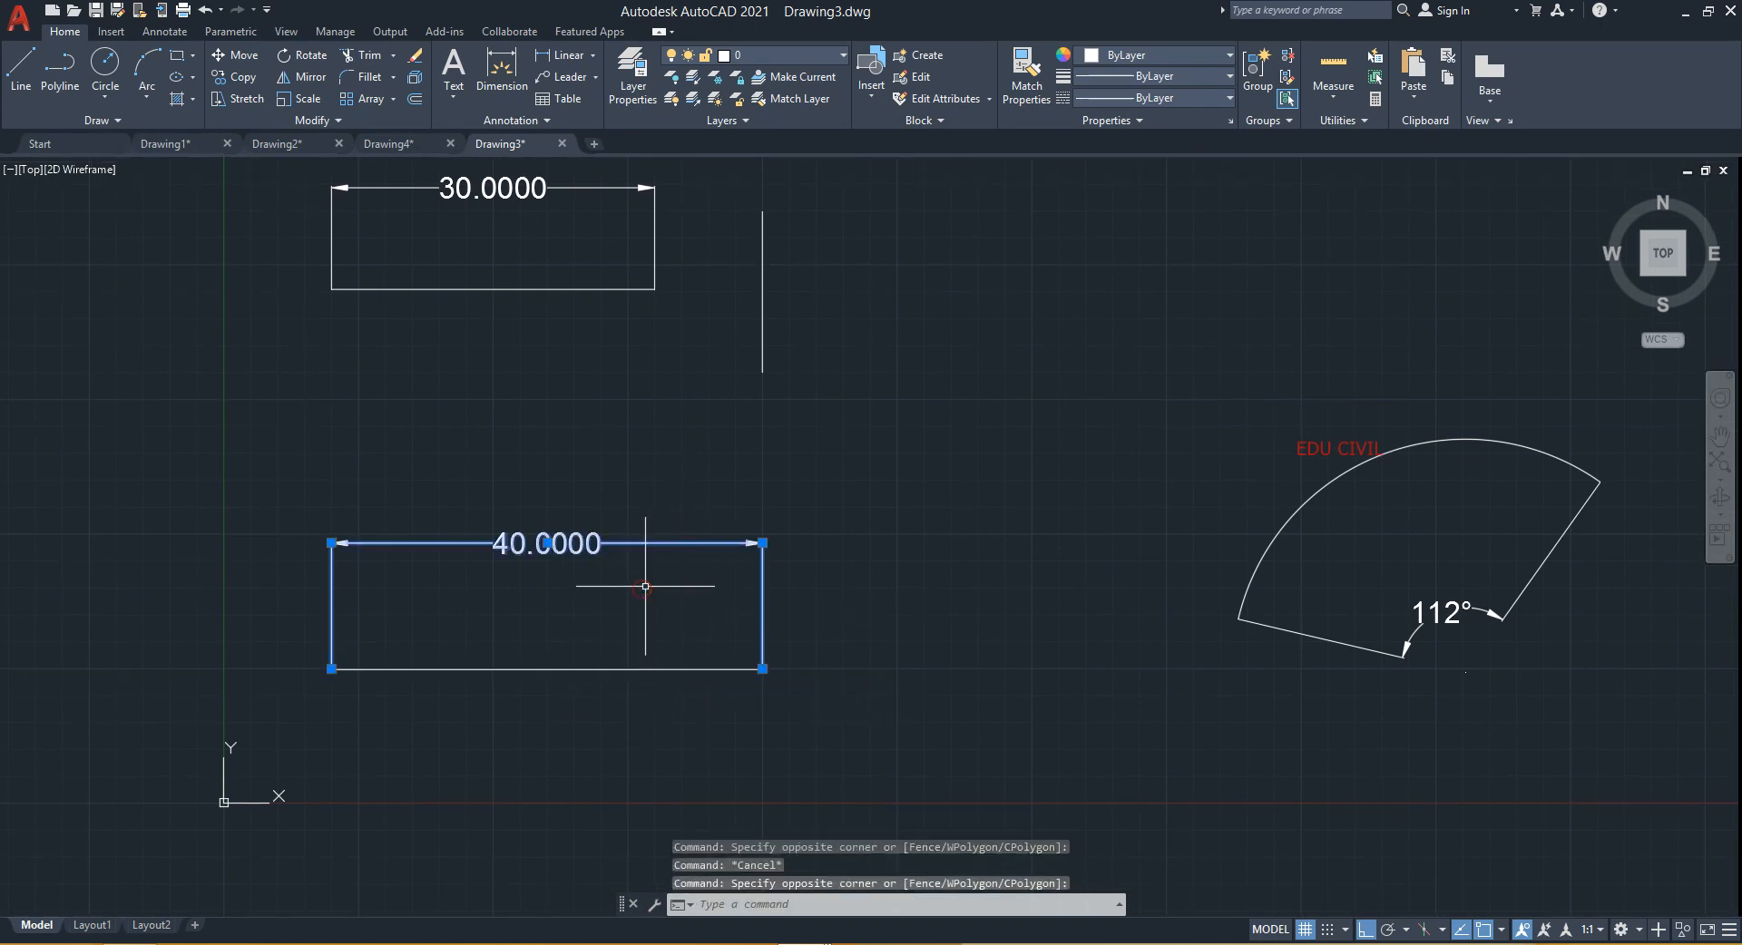
key(Escape)
middle_drag(771, 709, 717, 685)
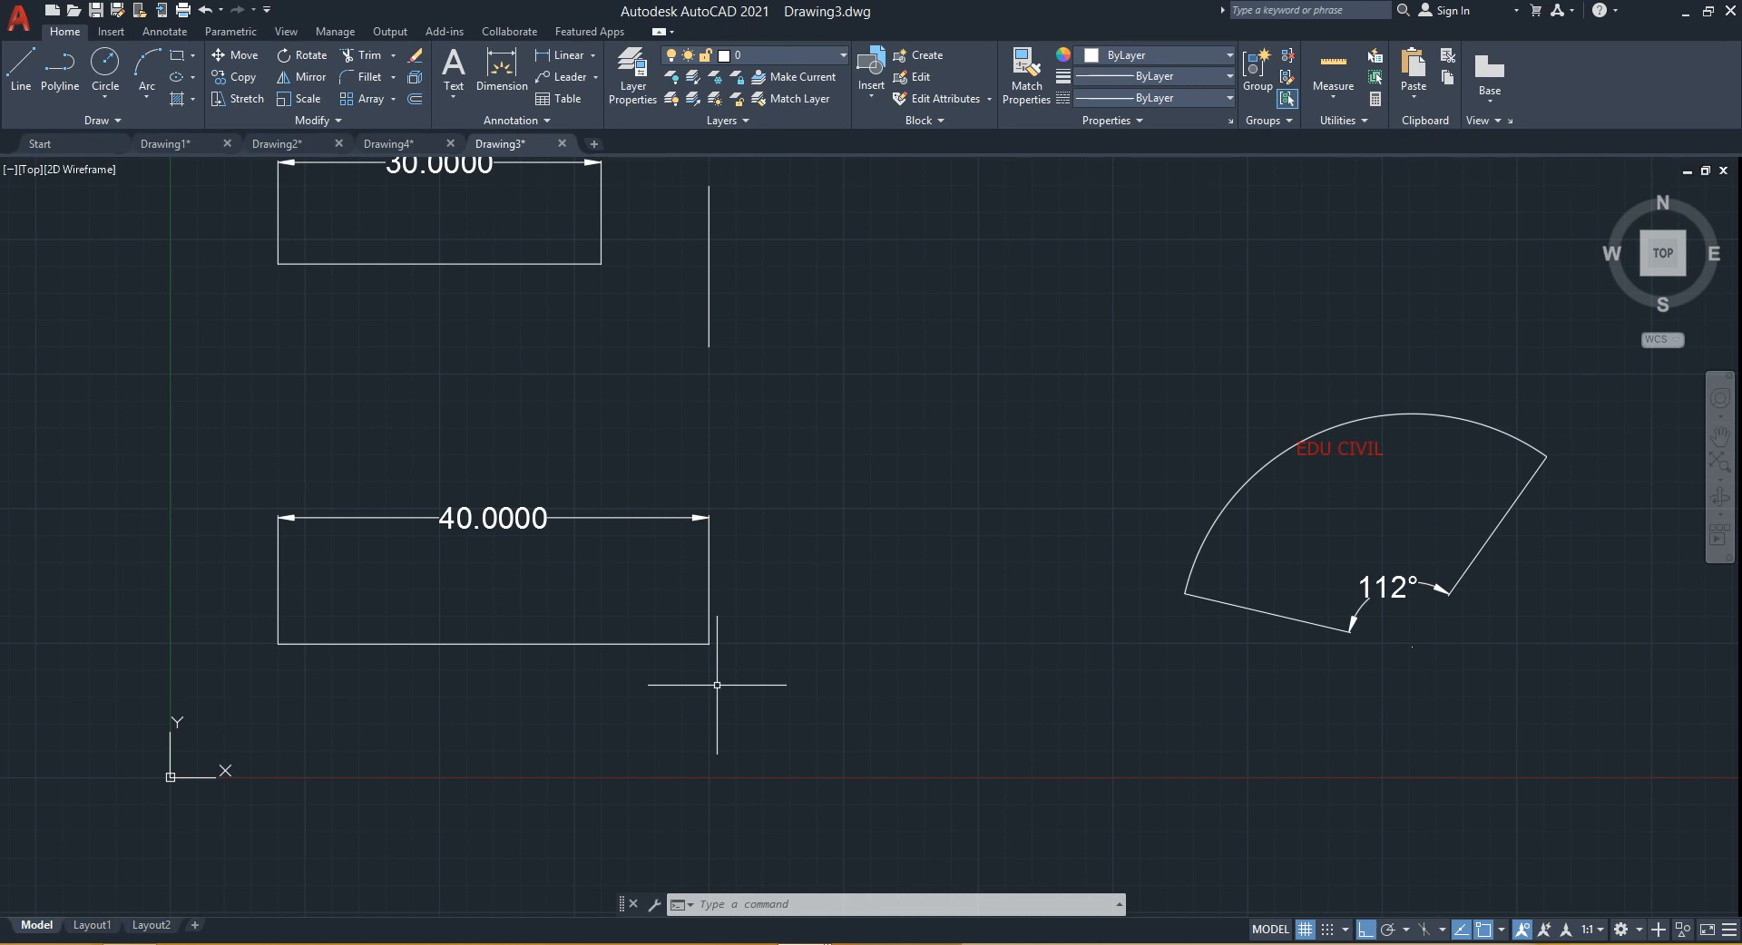
click(650, 644)
click(597, 703)
key(Escape)
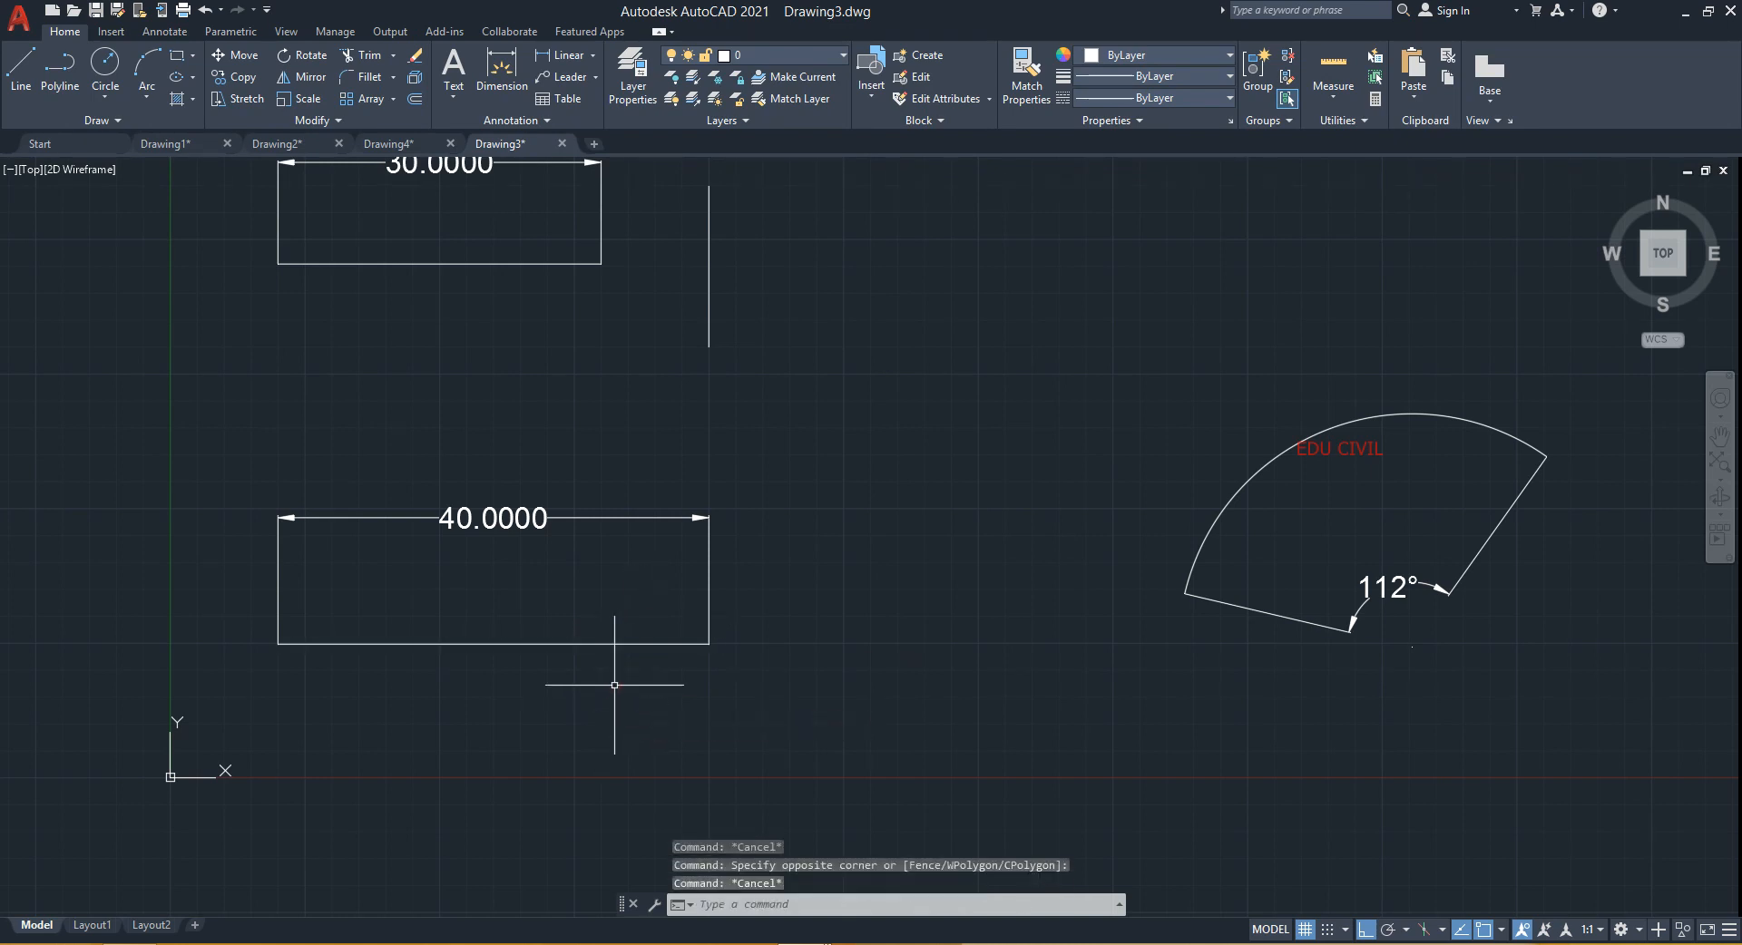
click(644, 486)
click(614, 551)
key(Escape)
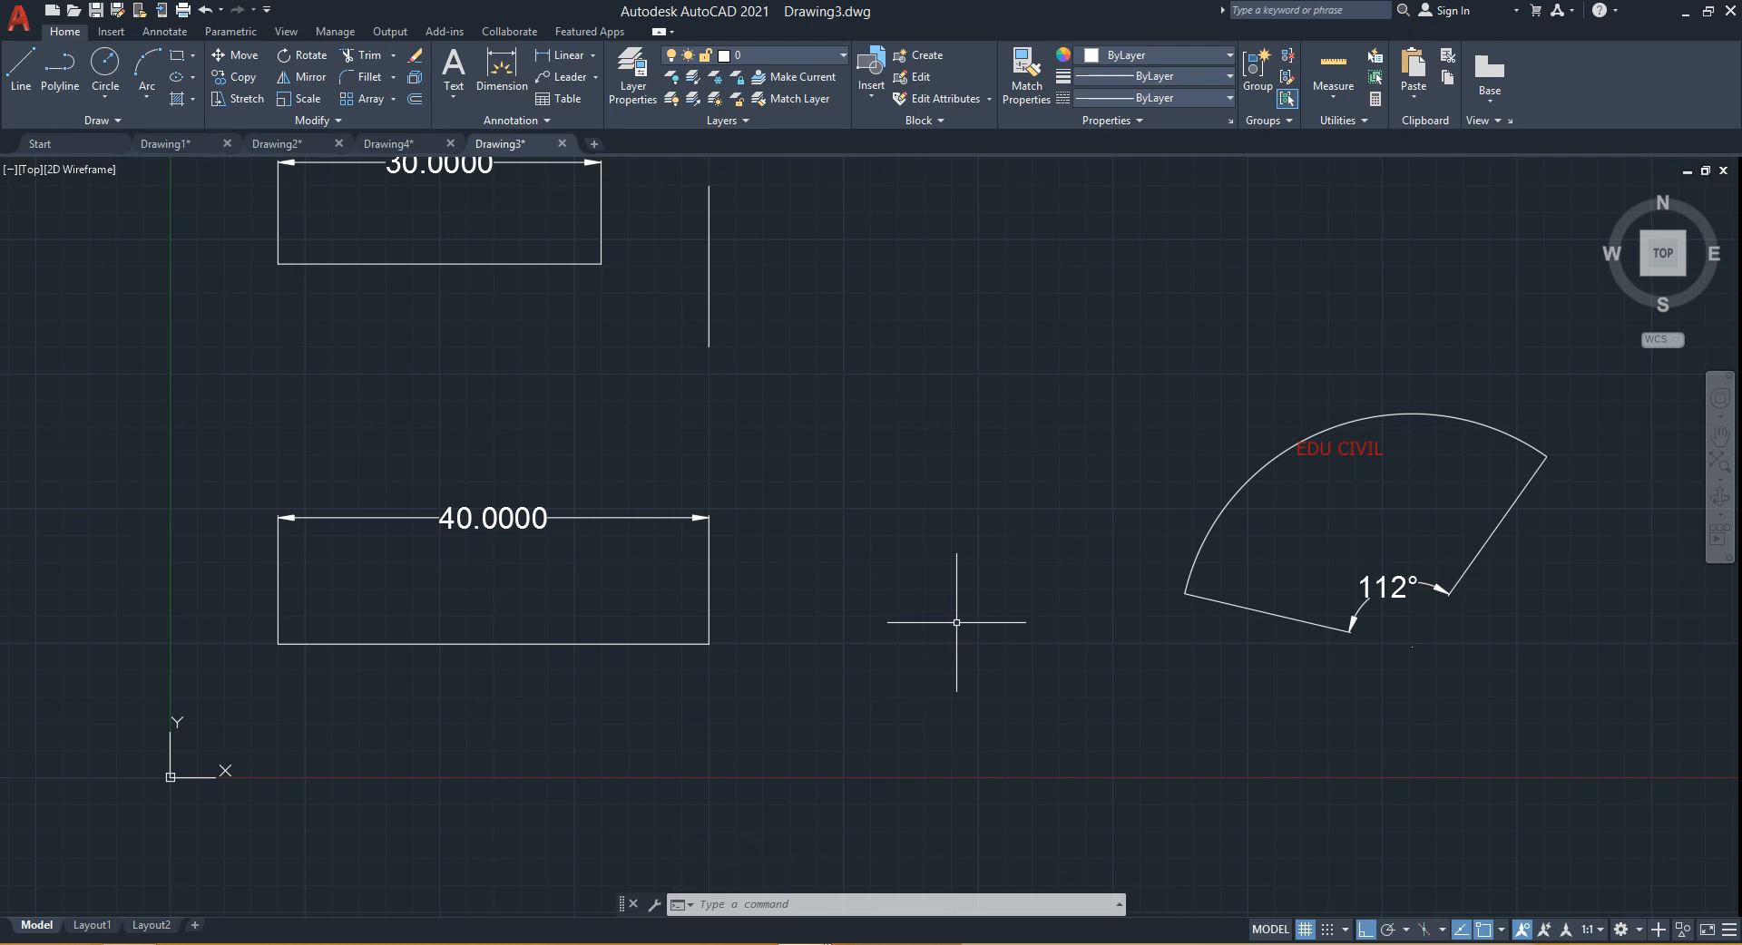
text(AD)
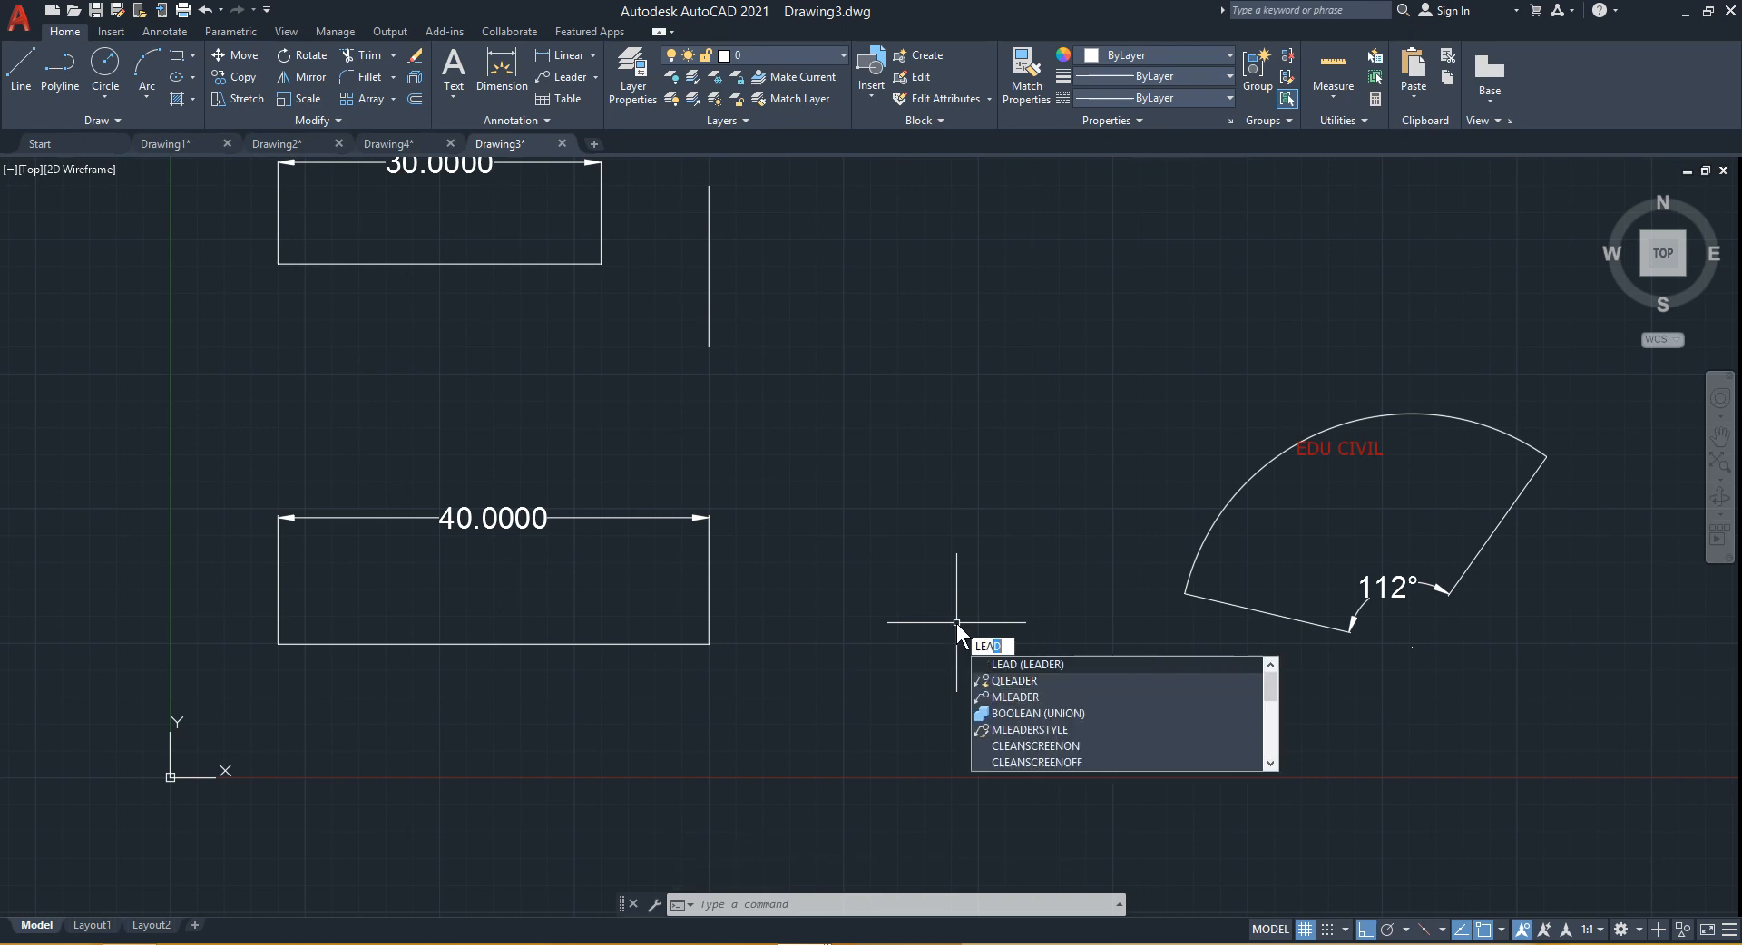
key(Return)
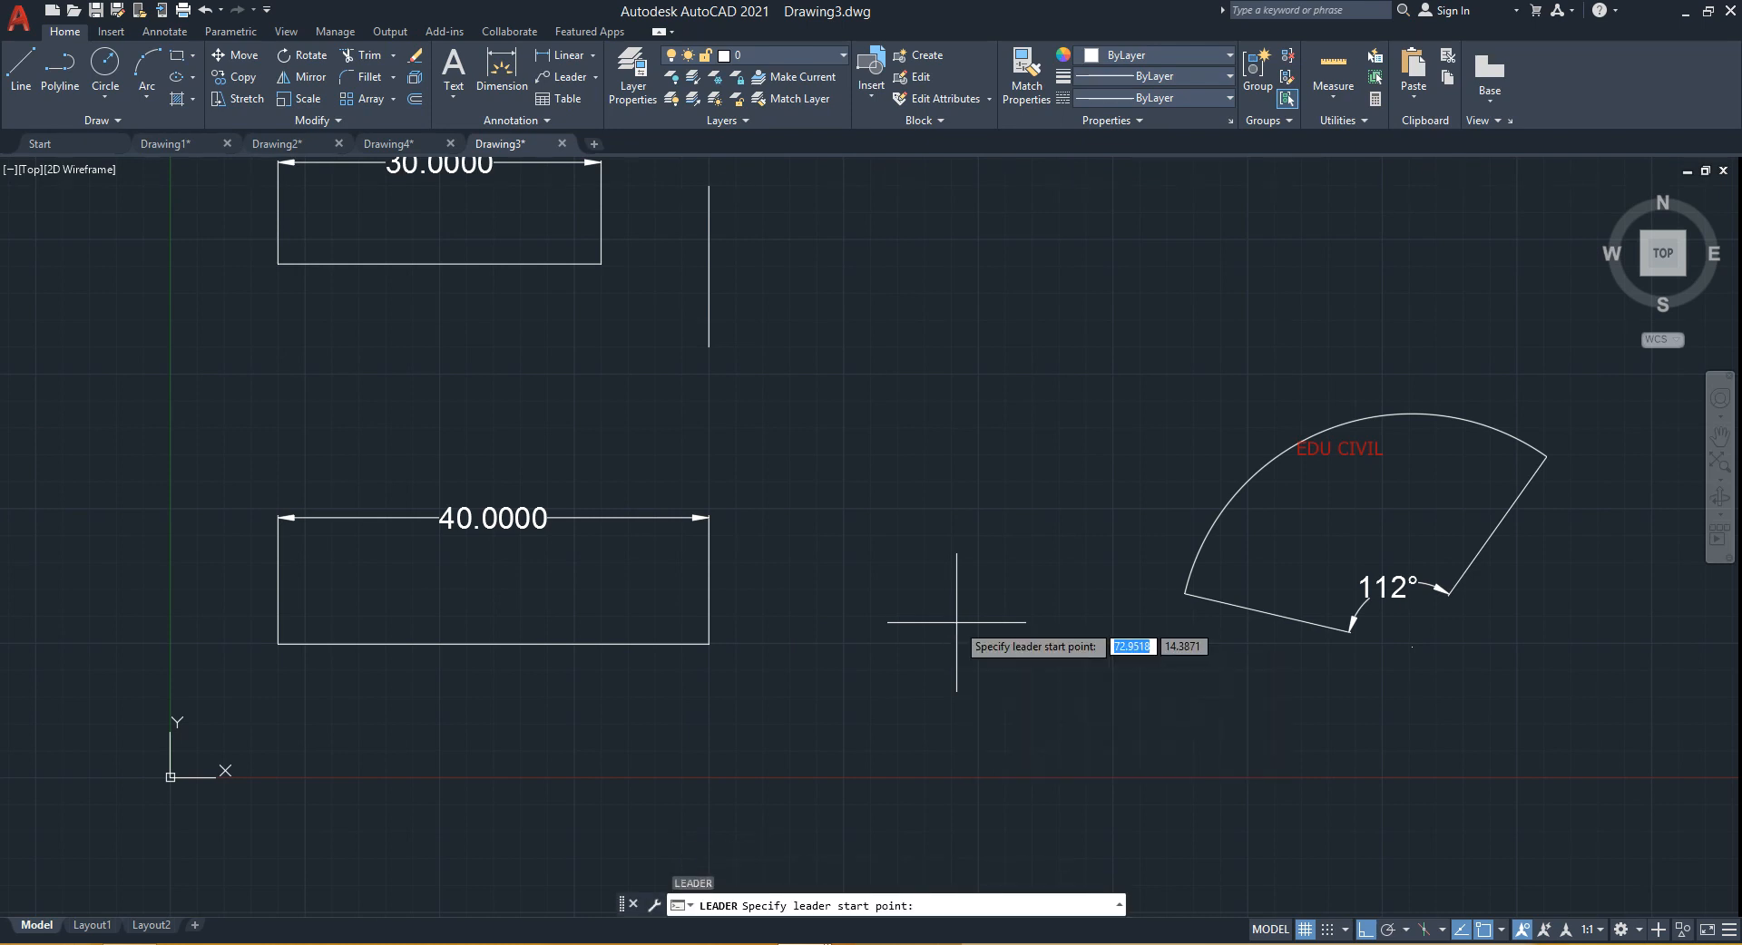
key(Escape)
- Start Lengthen and measure the lower rectangle's bottom line
text(LEAD)
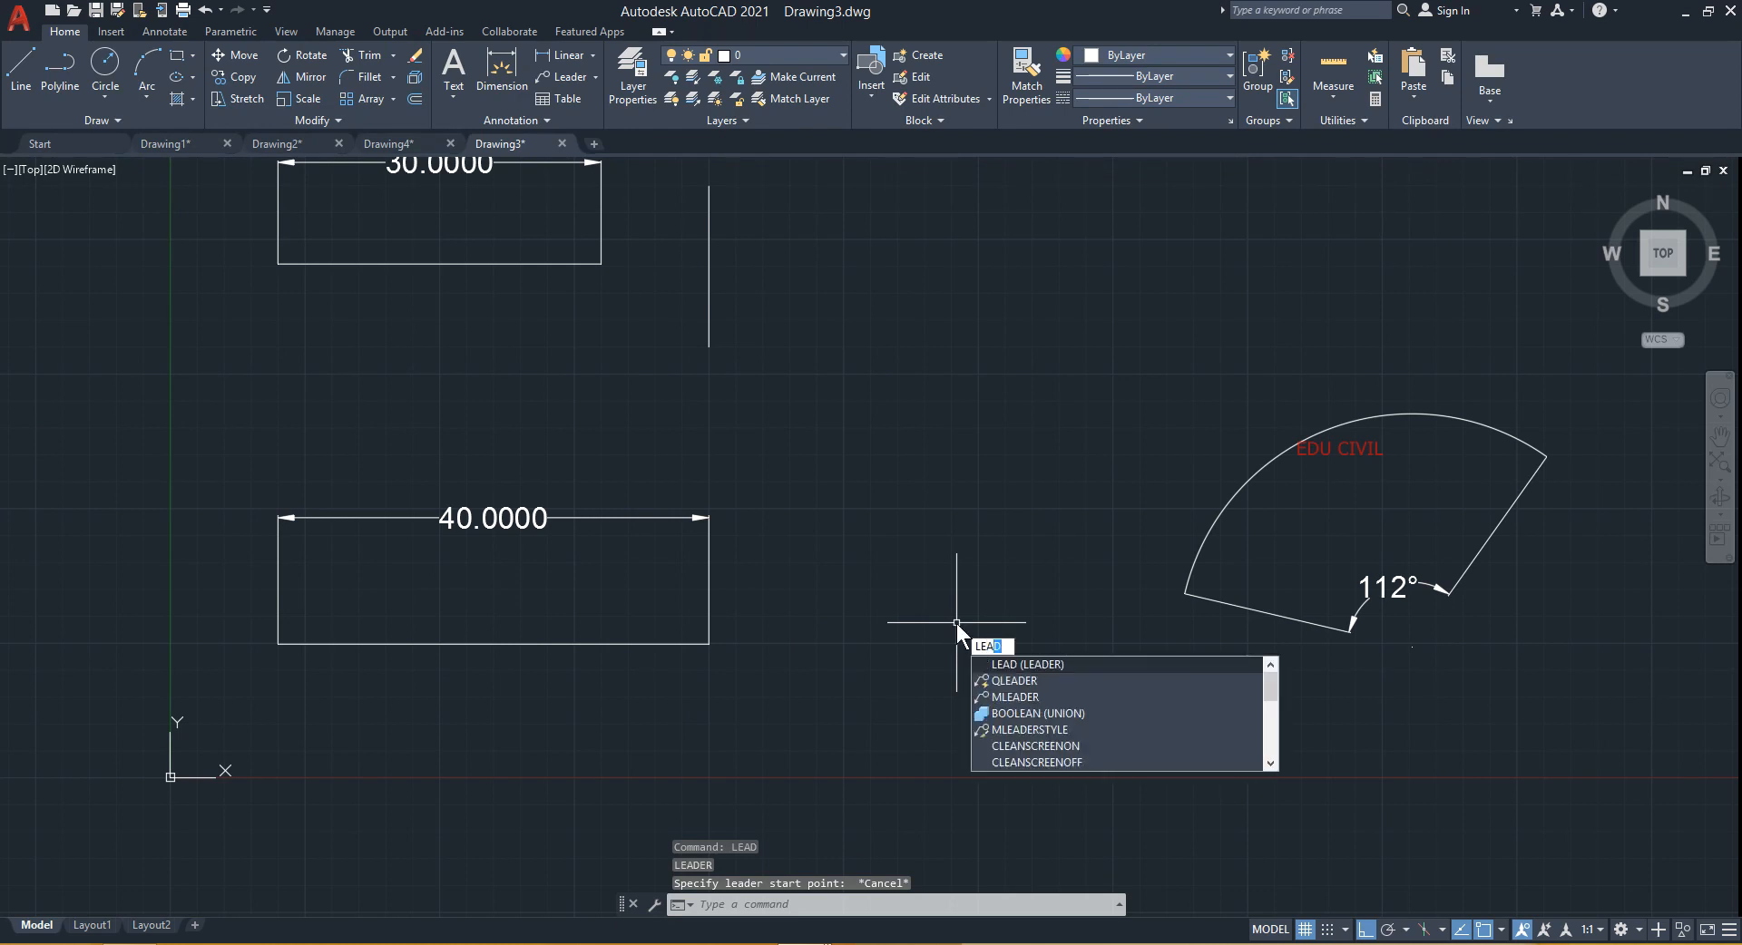
key(BackSpace)
text(N)
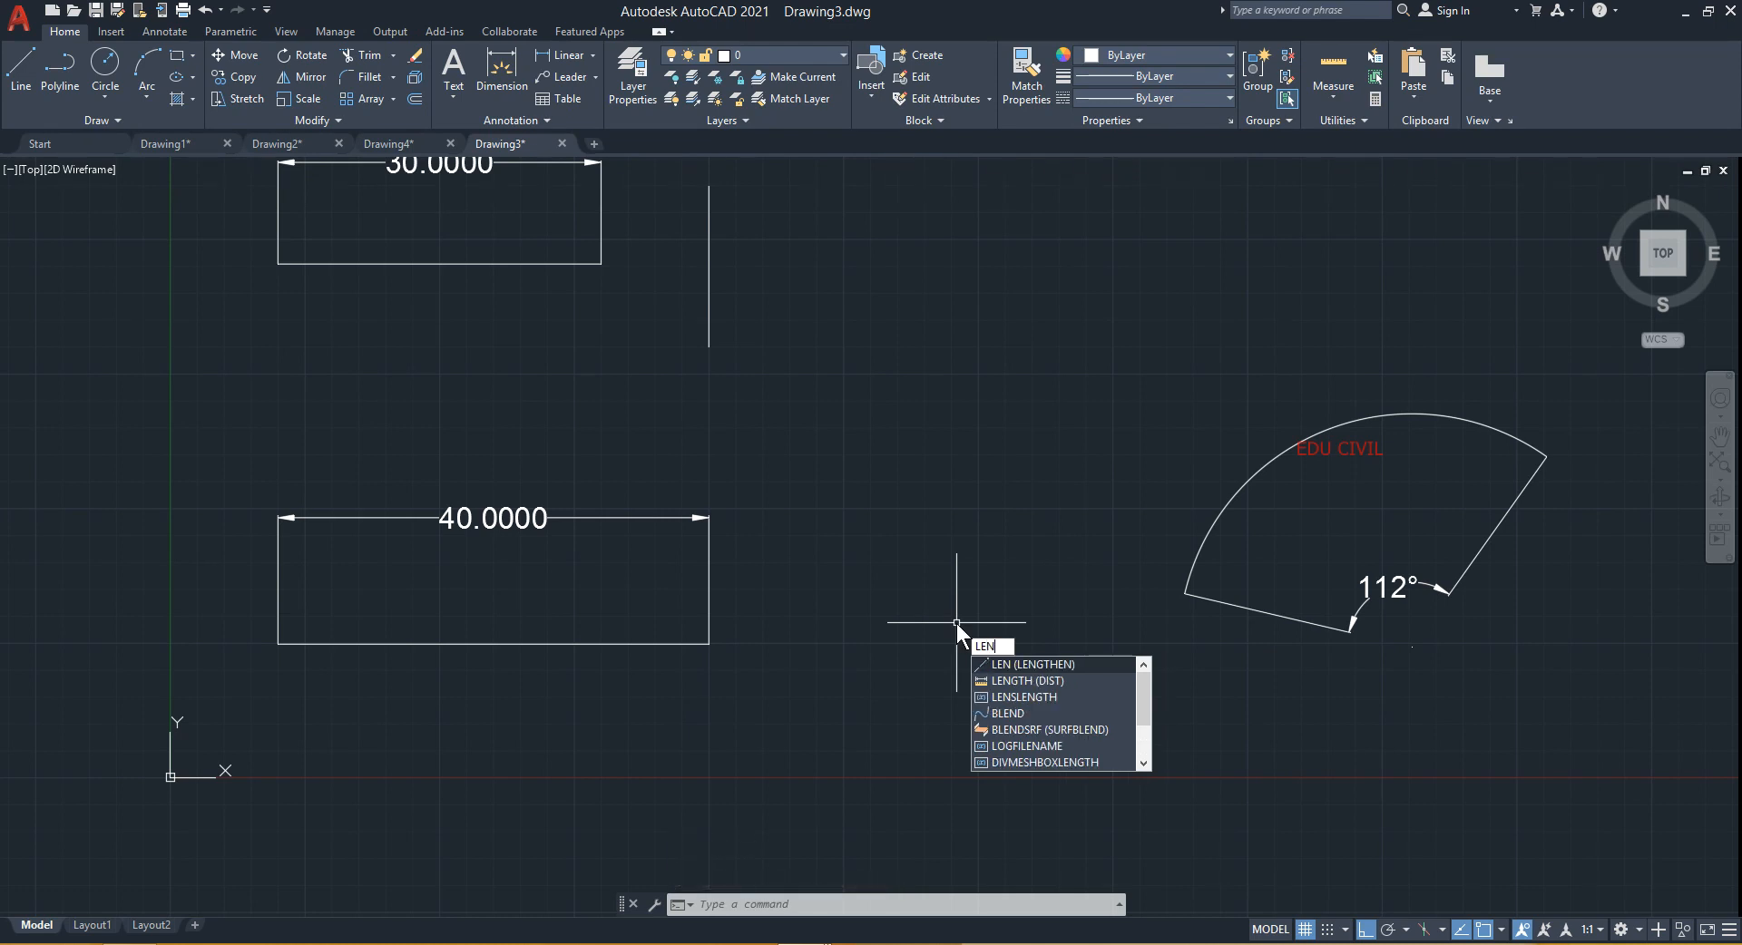
key(Return)
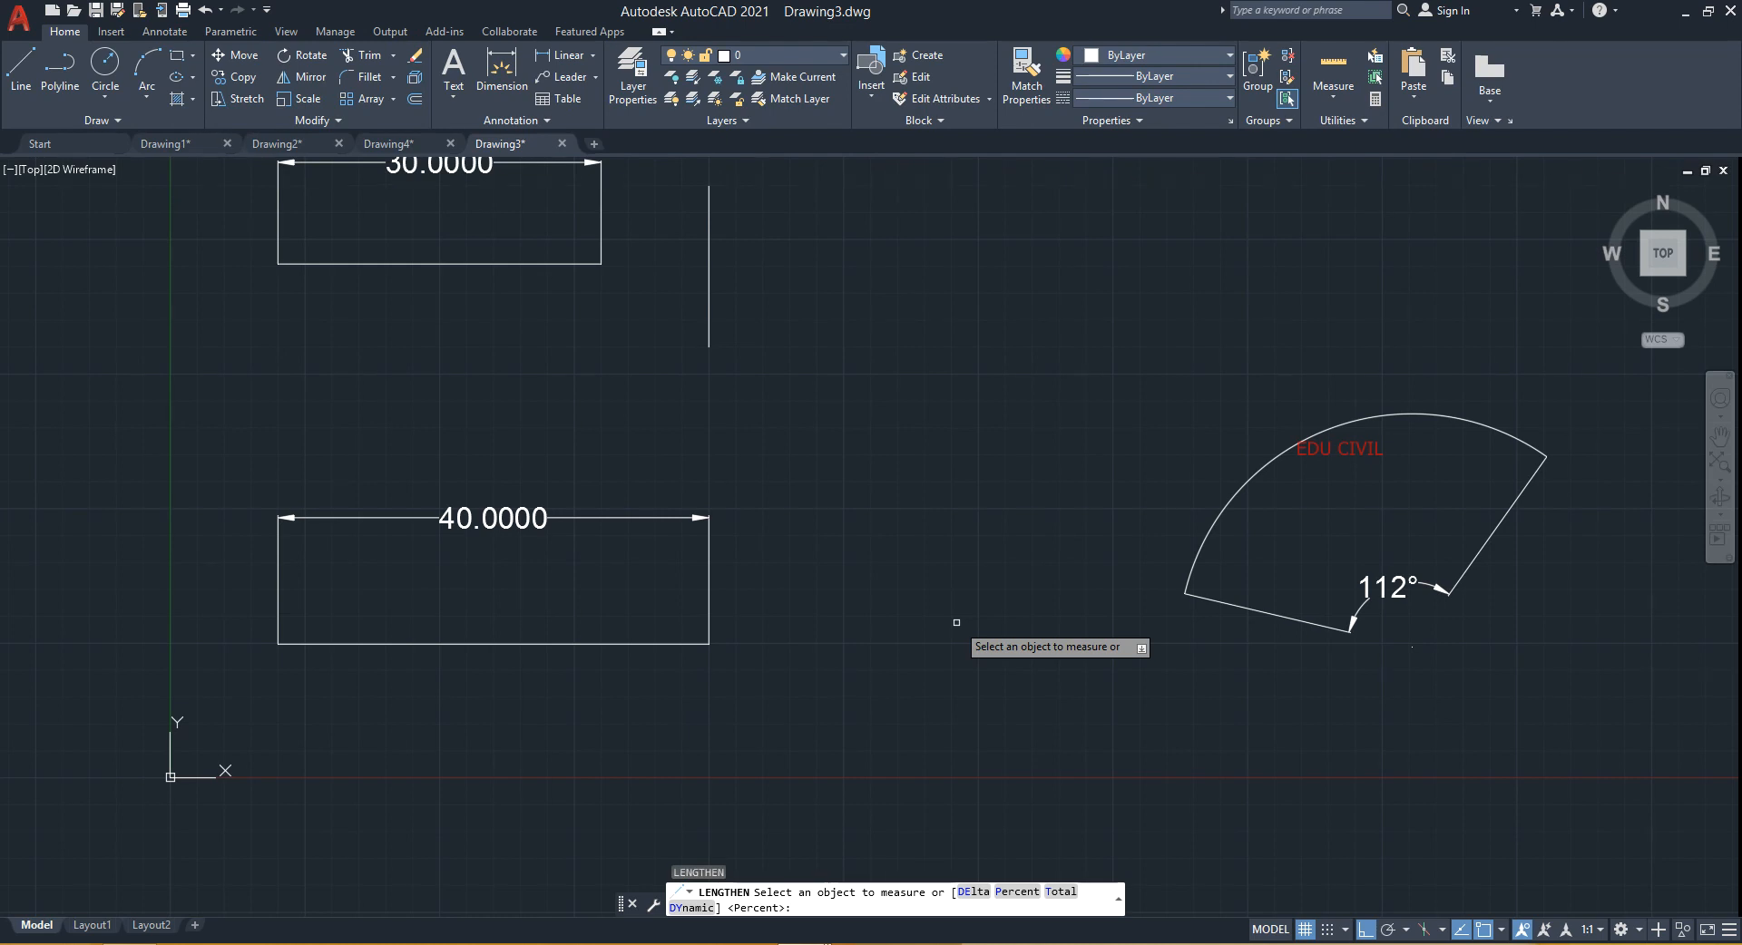
click(599, 643)
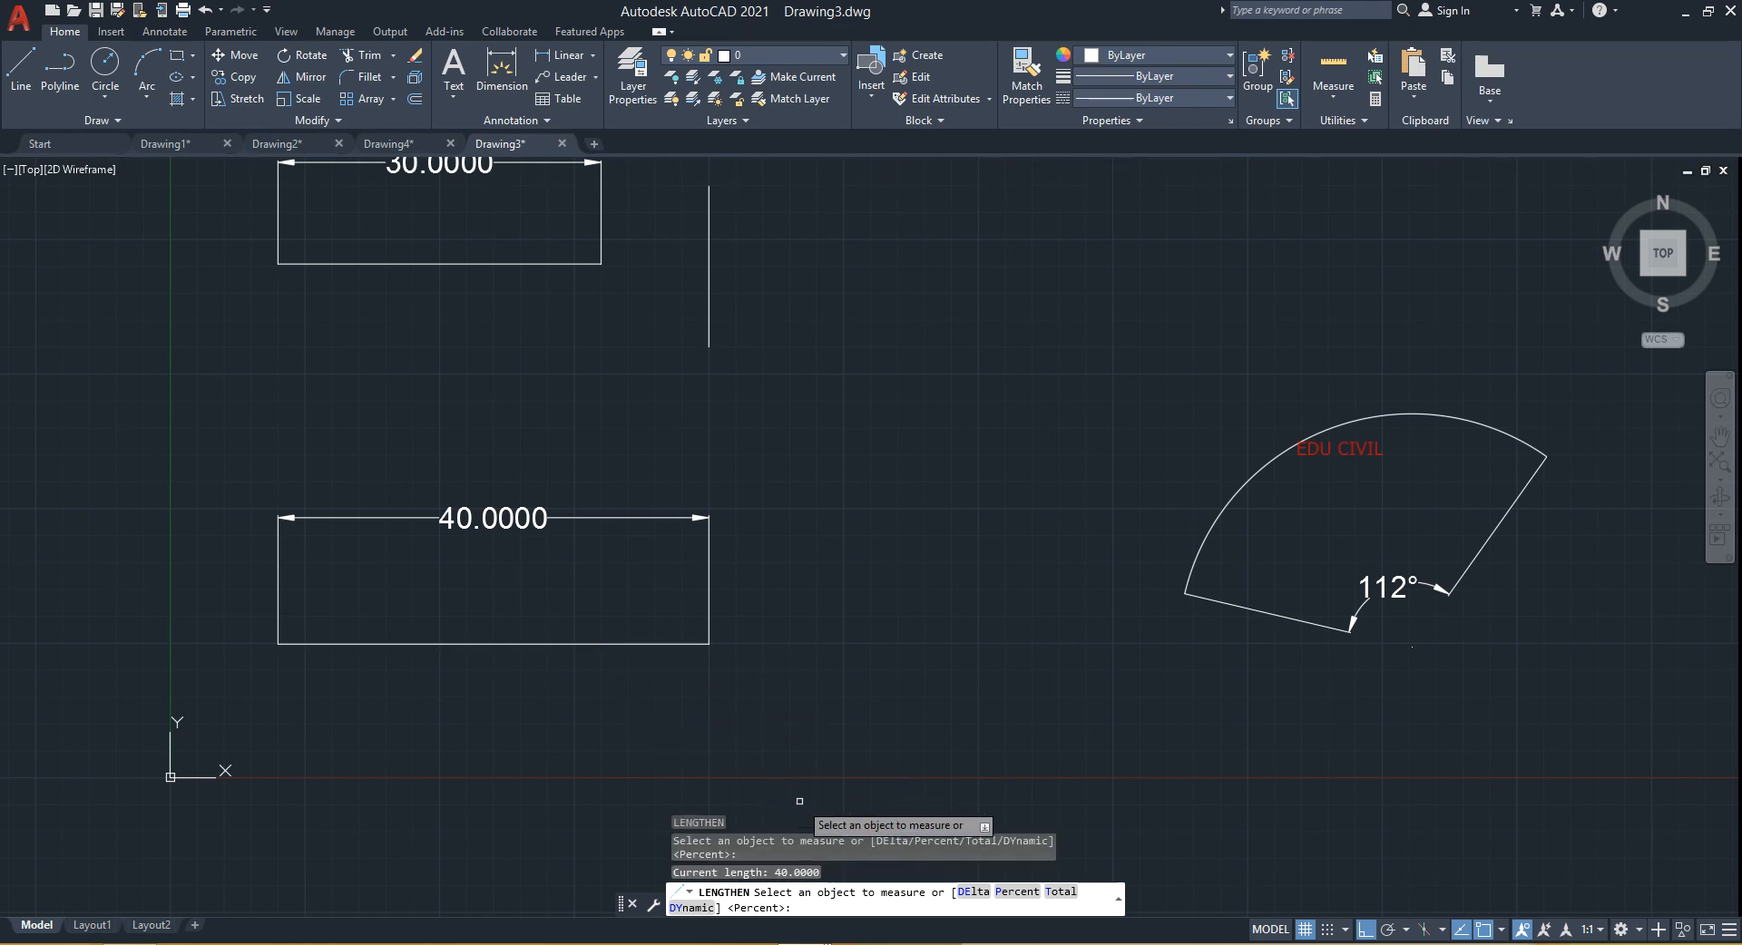
- Lengthen the lower rectangle's bottom line by a delta of 10 at its right end
key(F5)
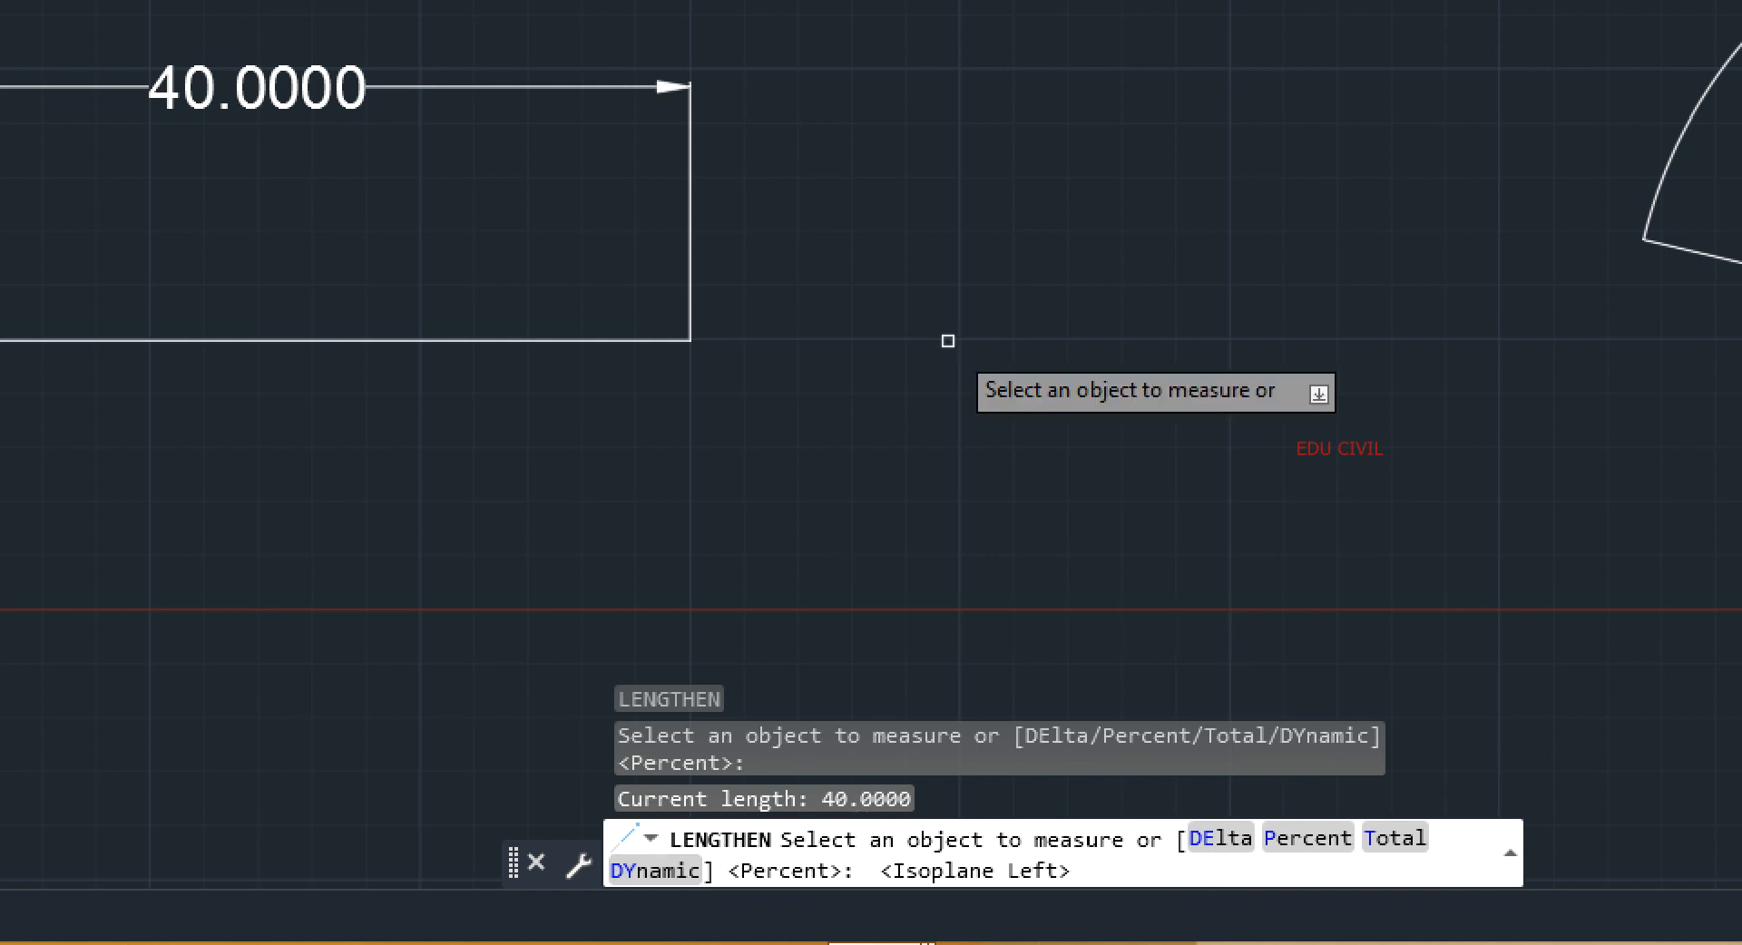
key(F5)
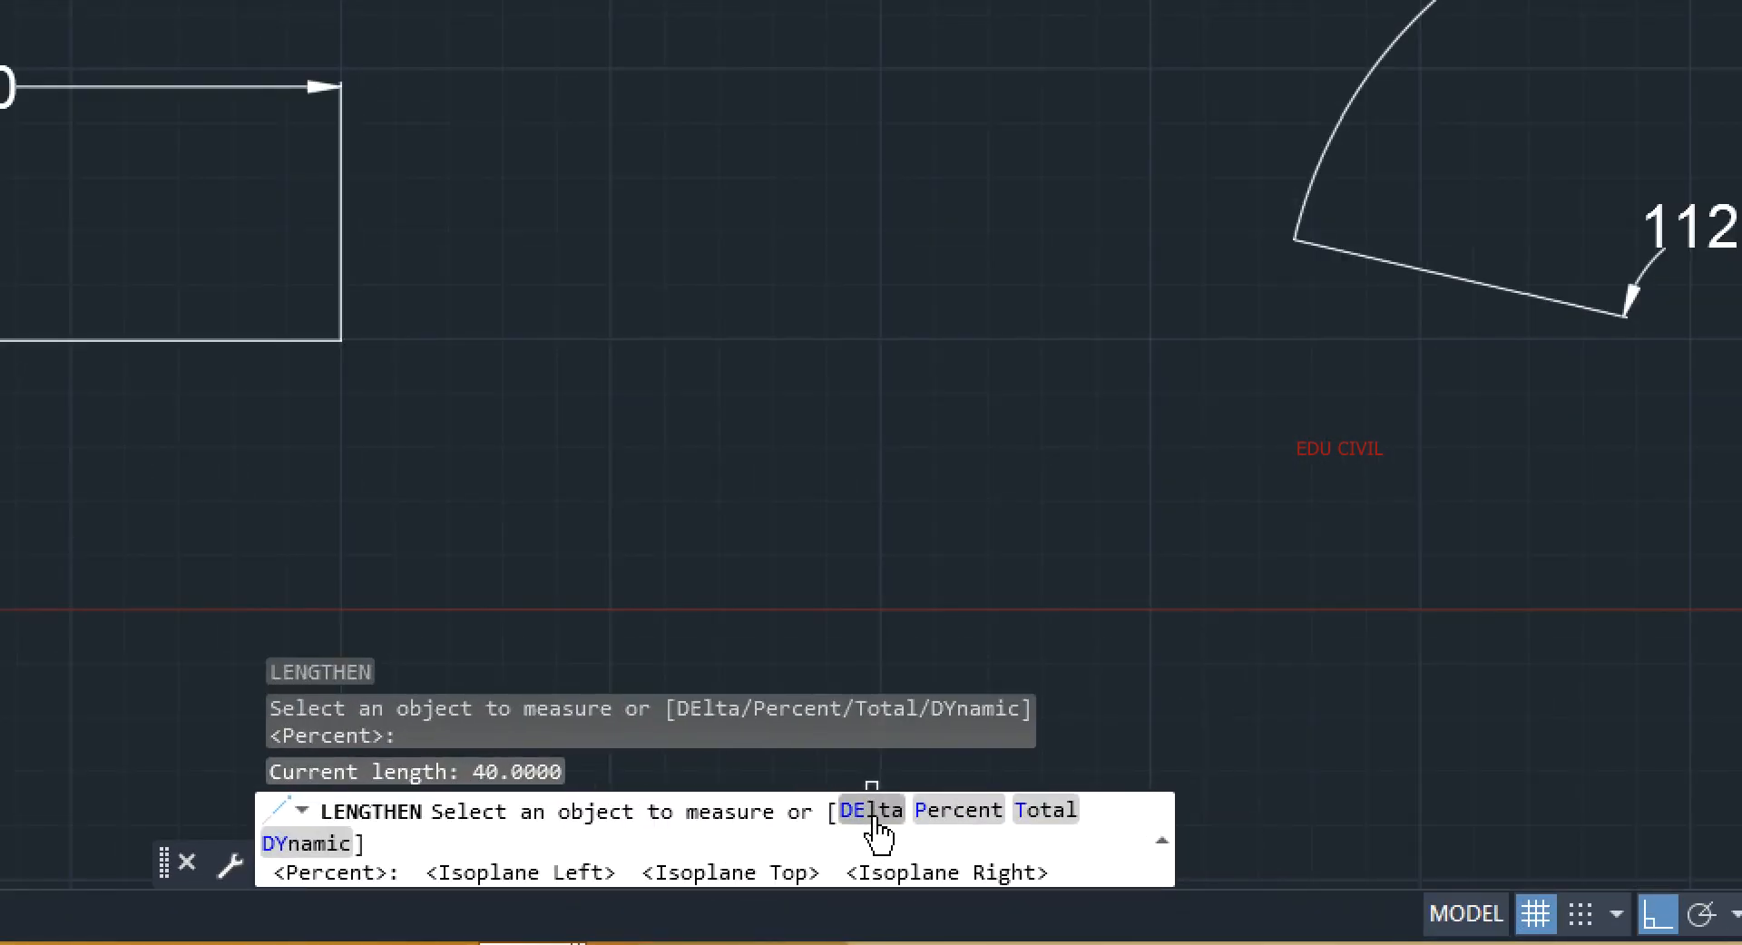
key(F5)
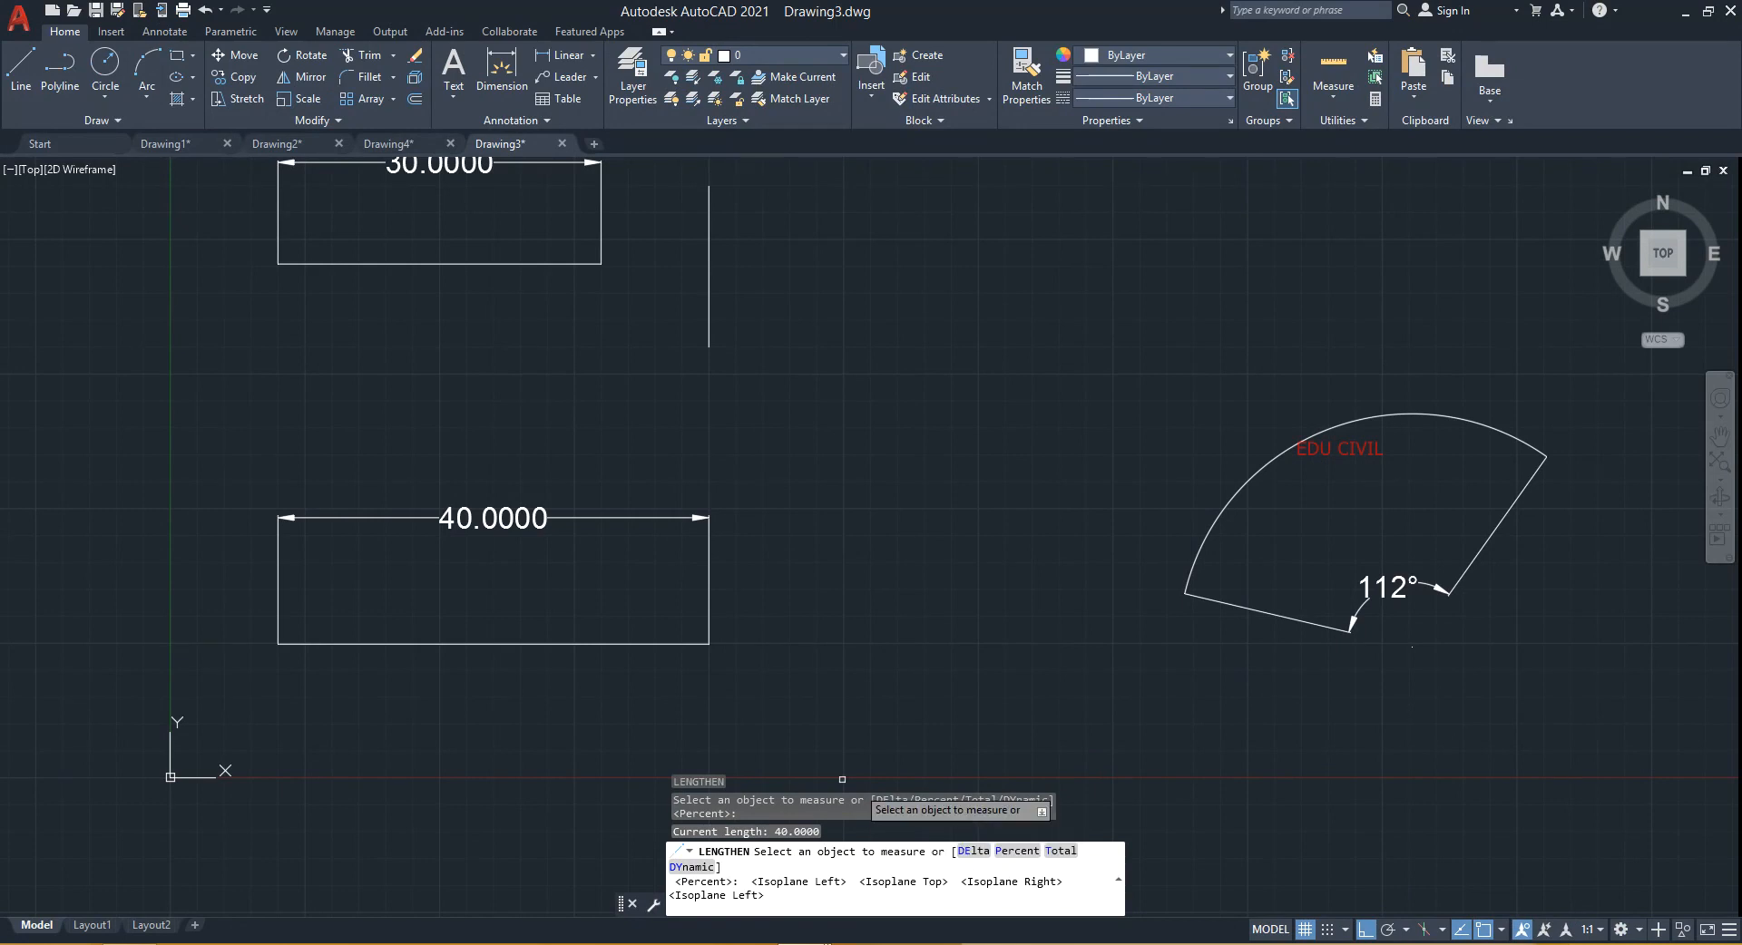
click(969, 851)
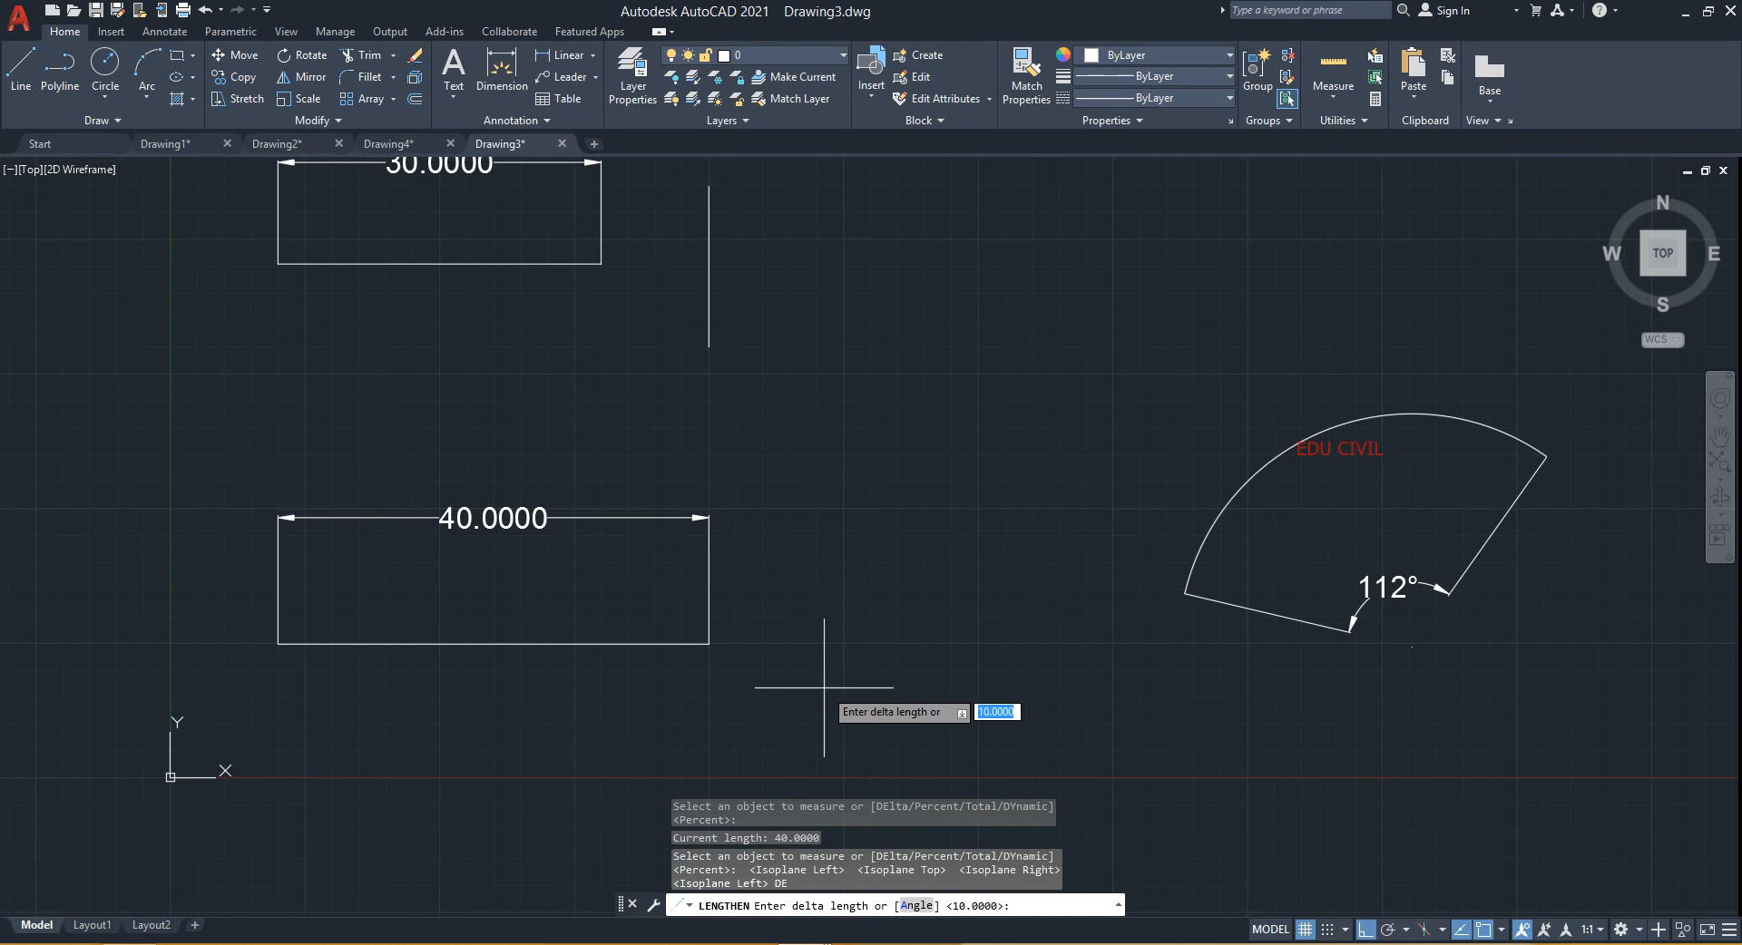
text(10)
key(Return)
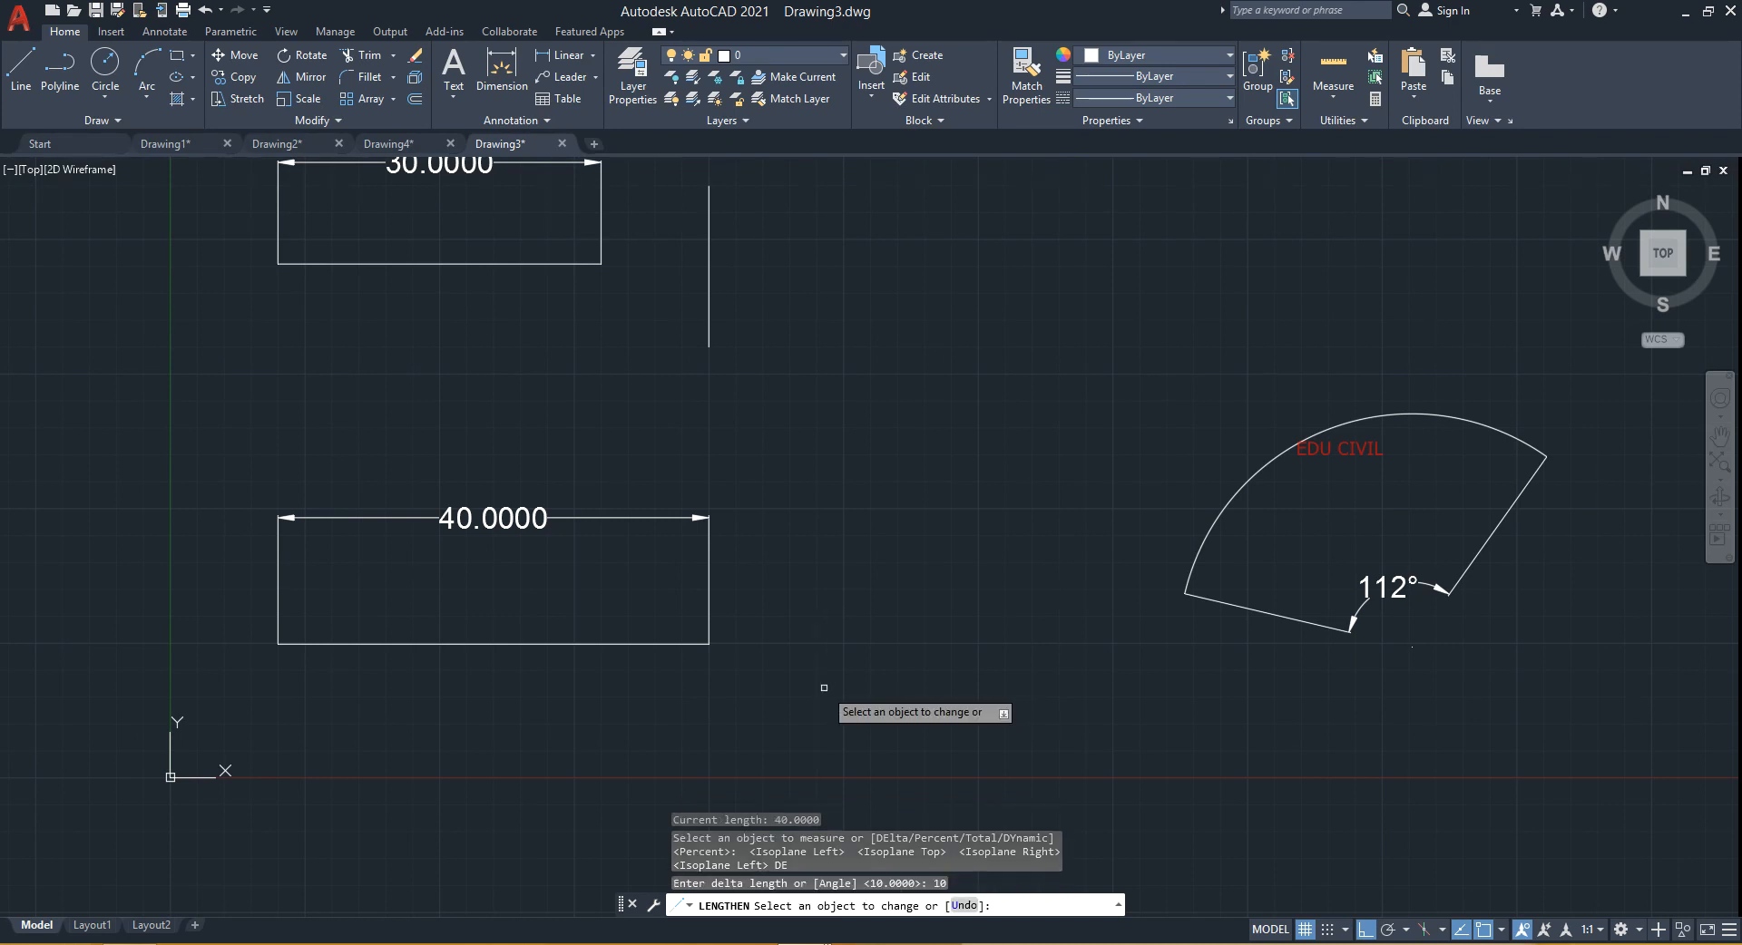
click(689, 643)
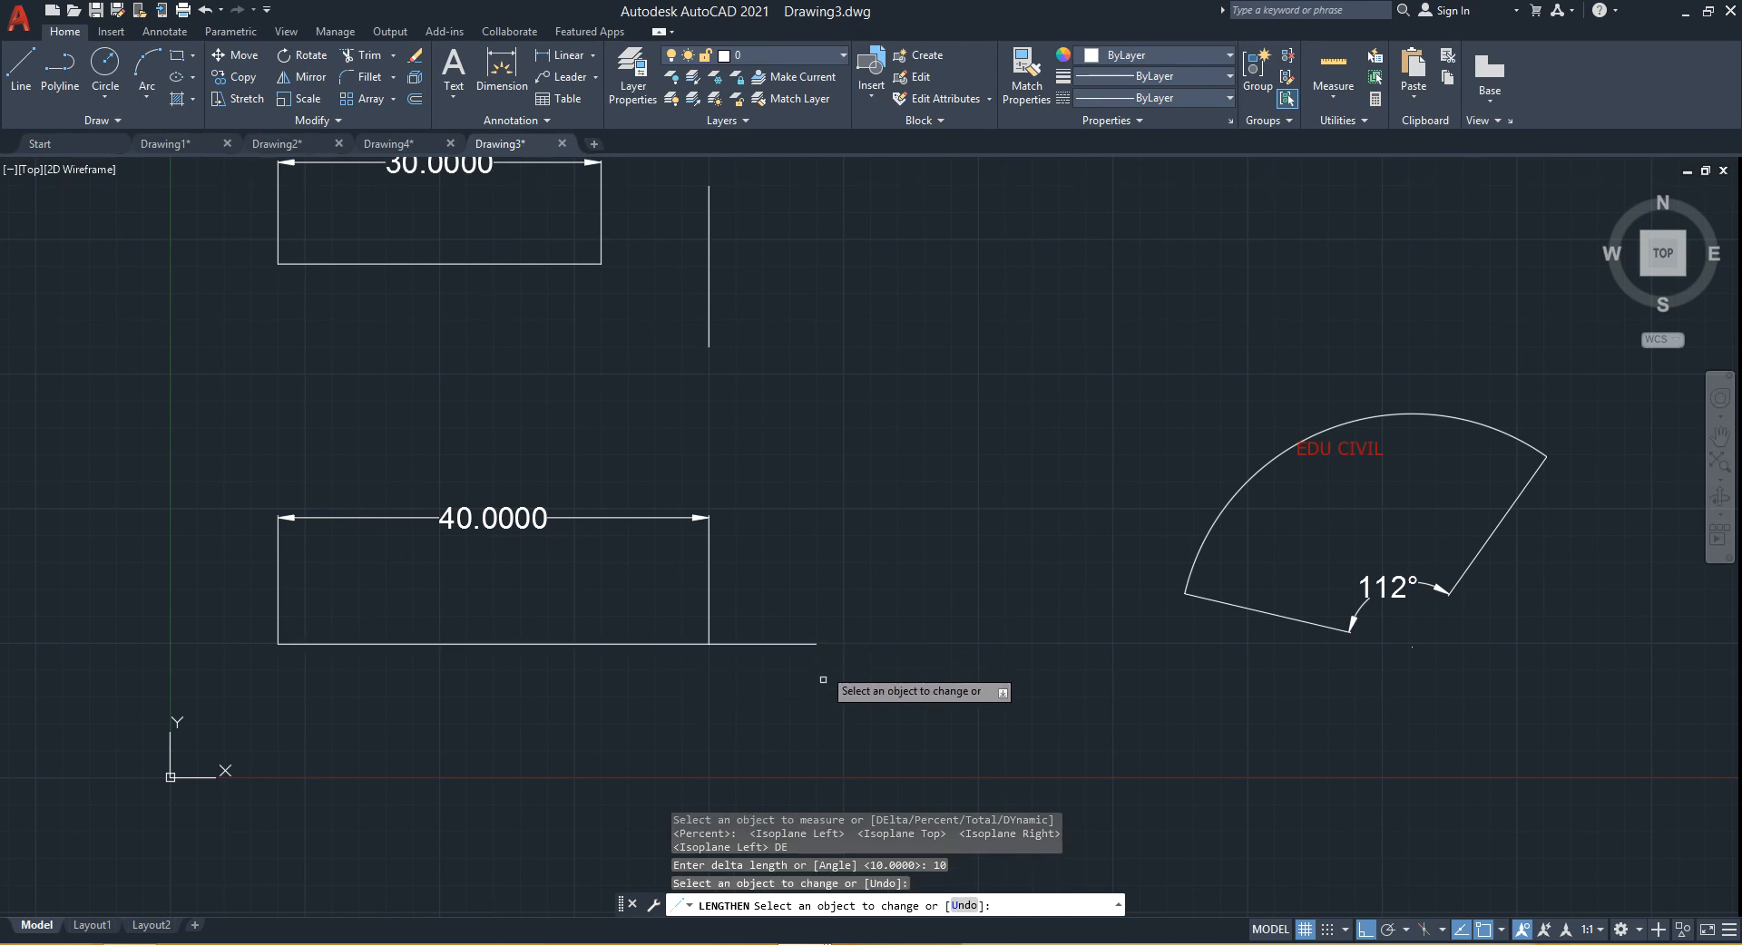
key(Return)
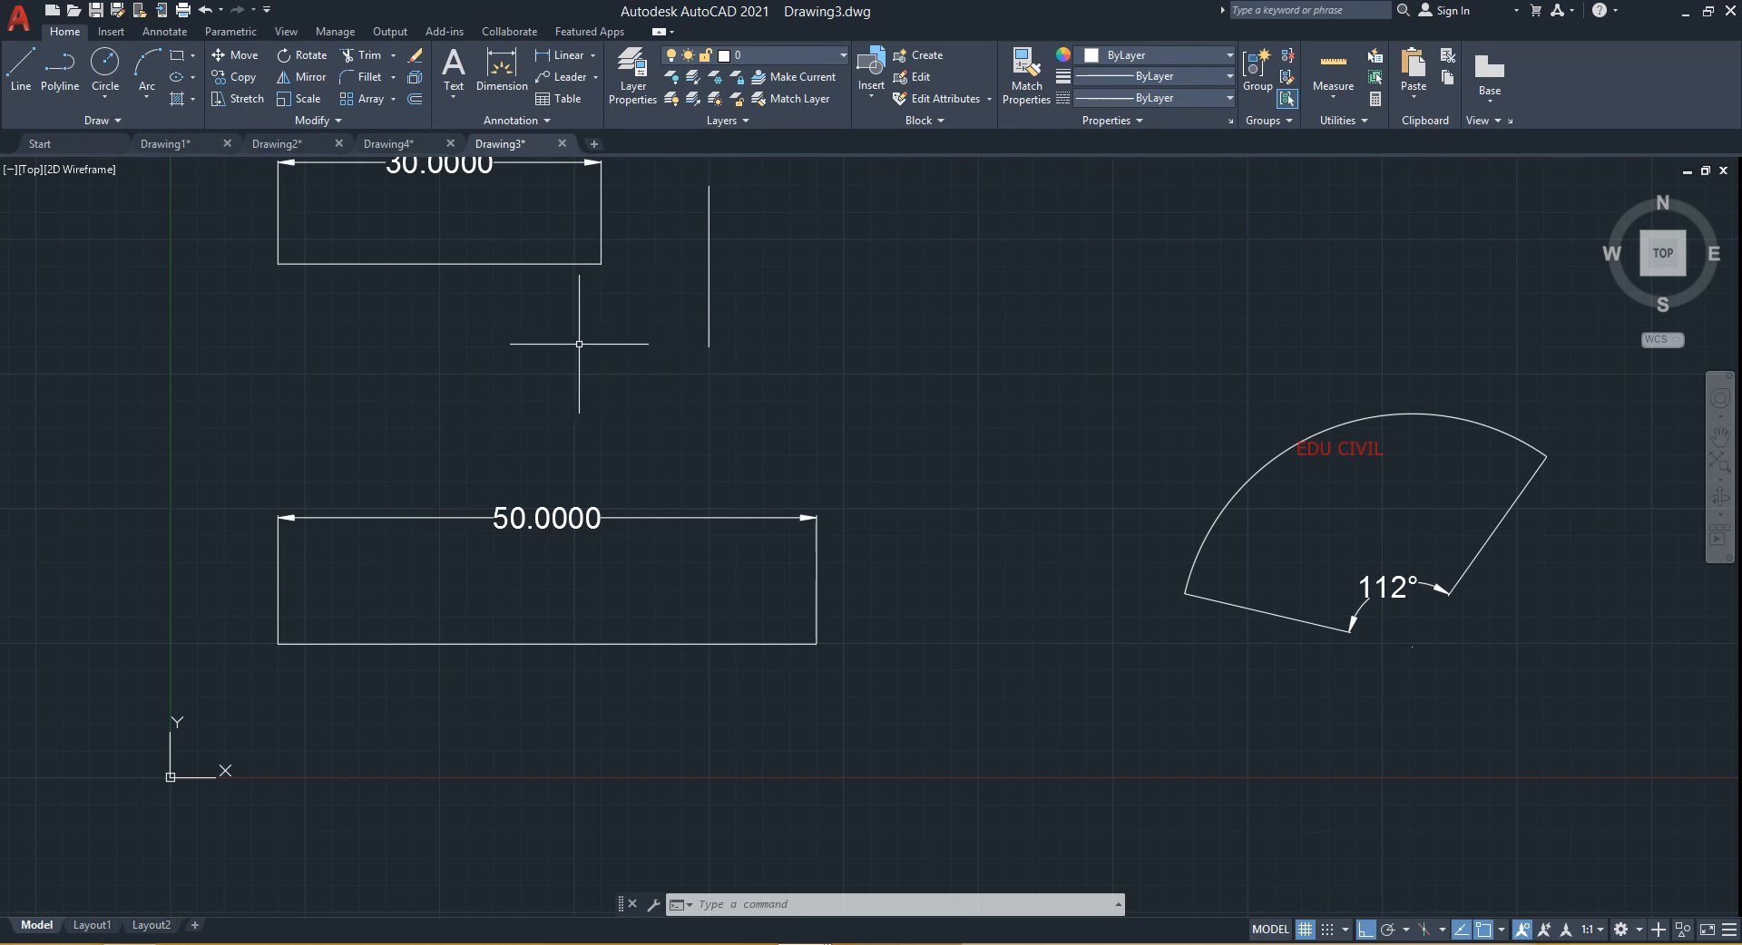
- Extend the upper rectangle's bottom line to the vertical line beside it
middle_drag(583, 358, 590, 509)
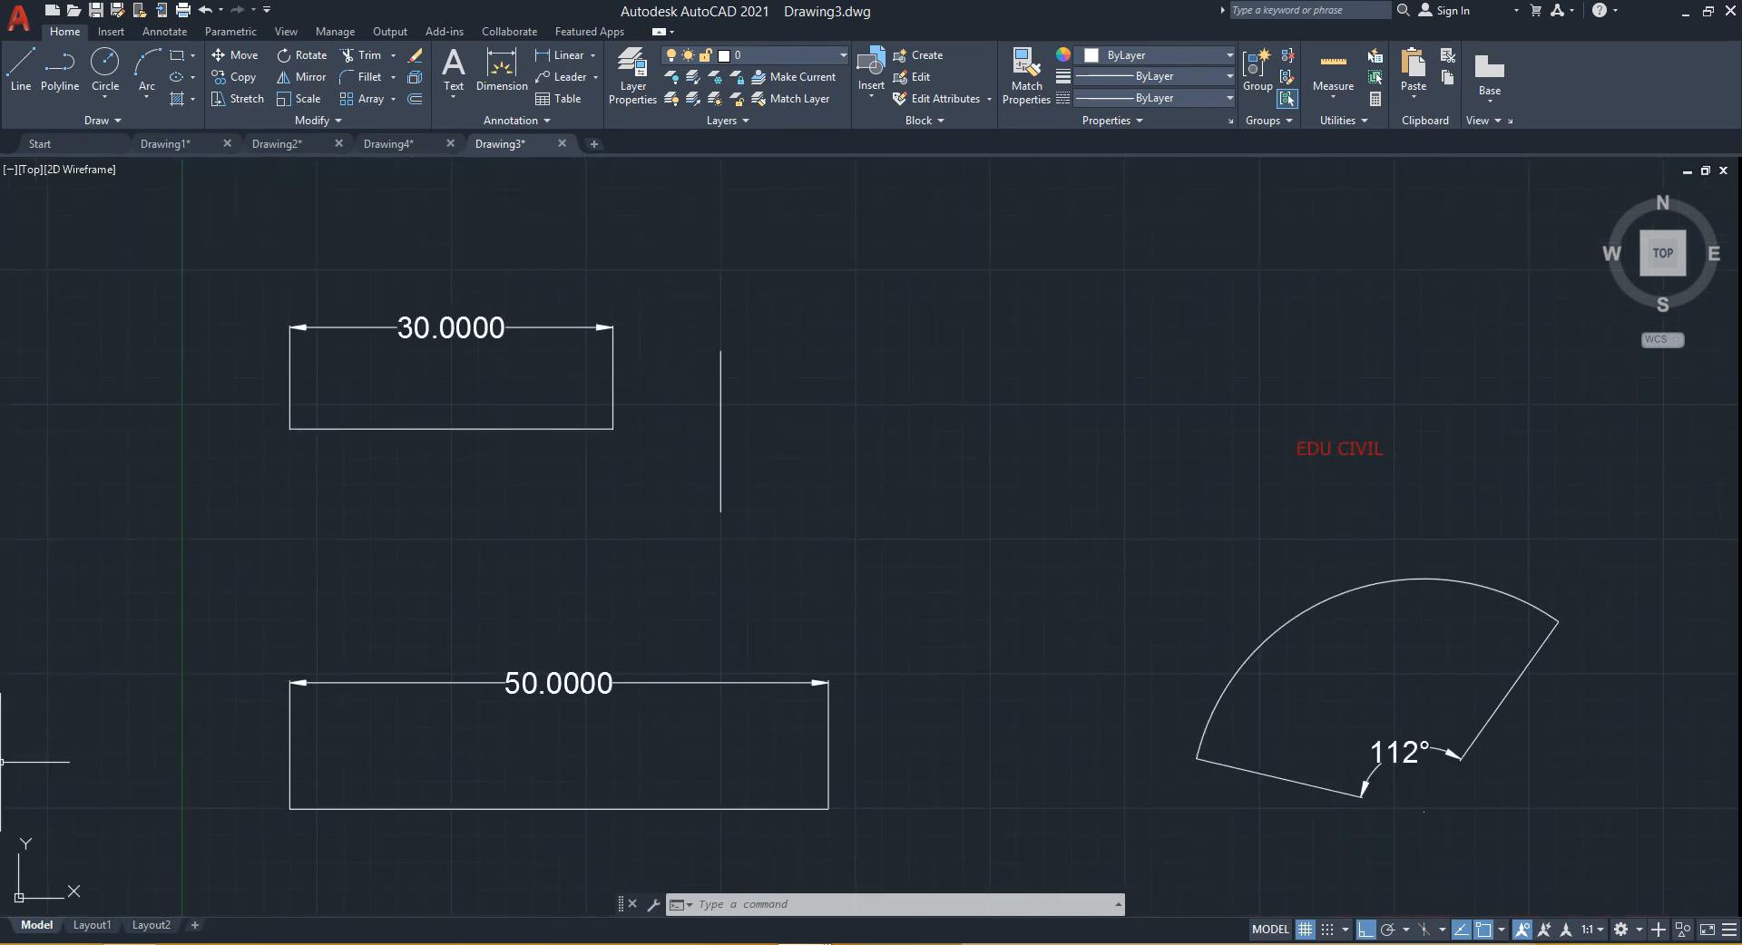
middle_drag(672, 711, 684, 602)
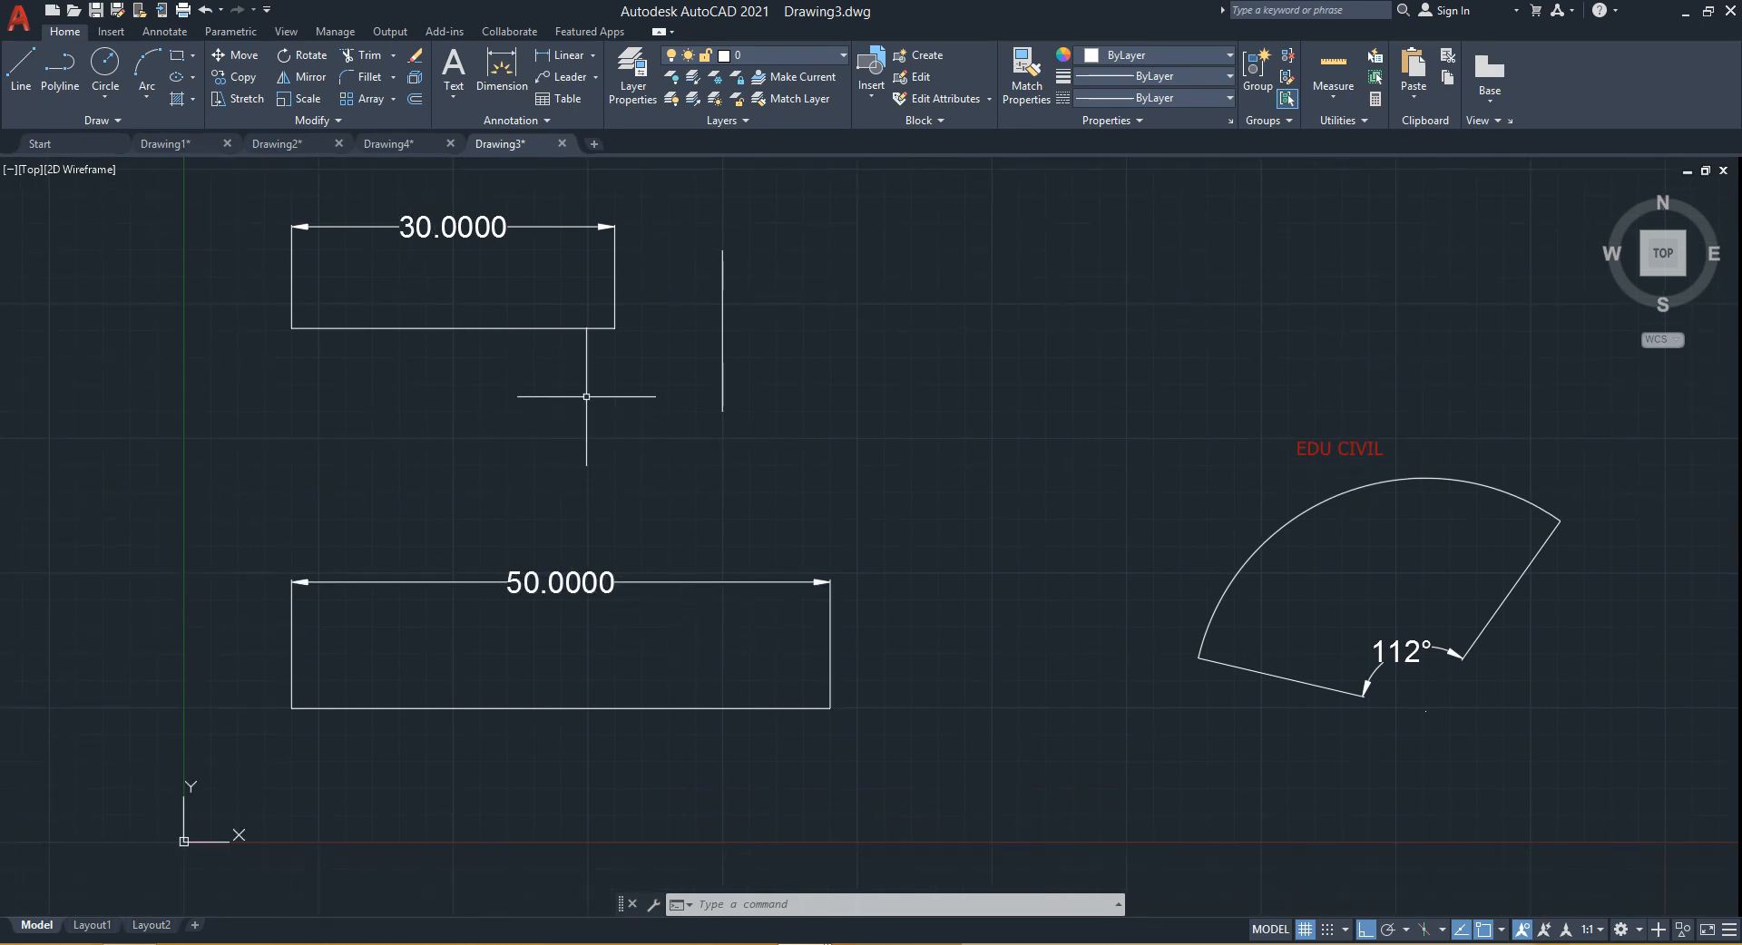
middle_drag(584, 393, 582, 504)
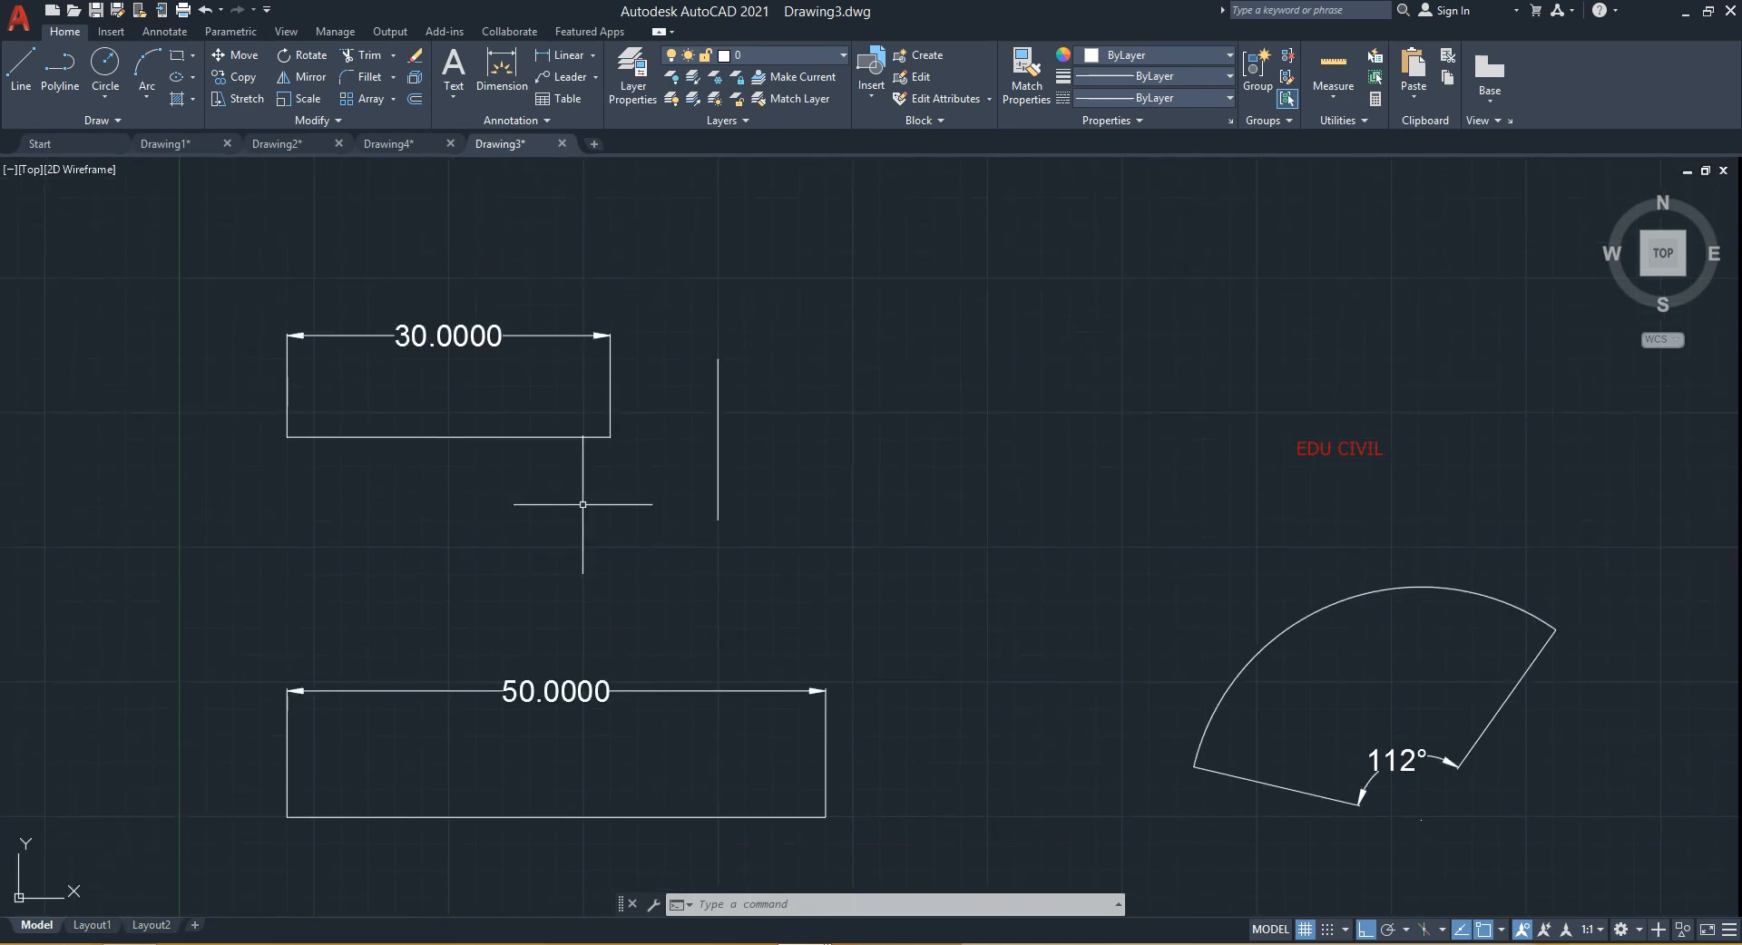
text(EX)
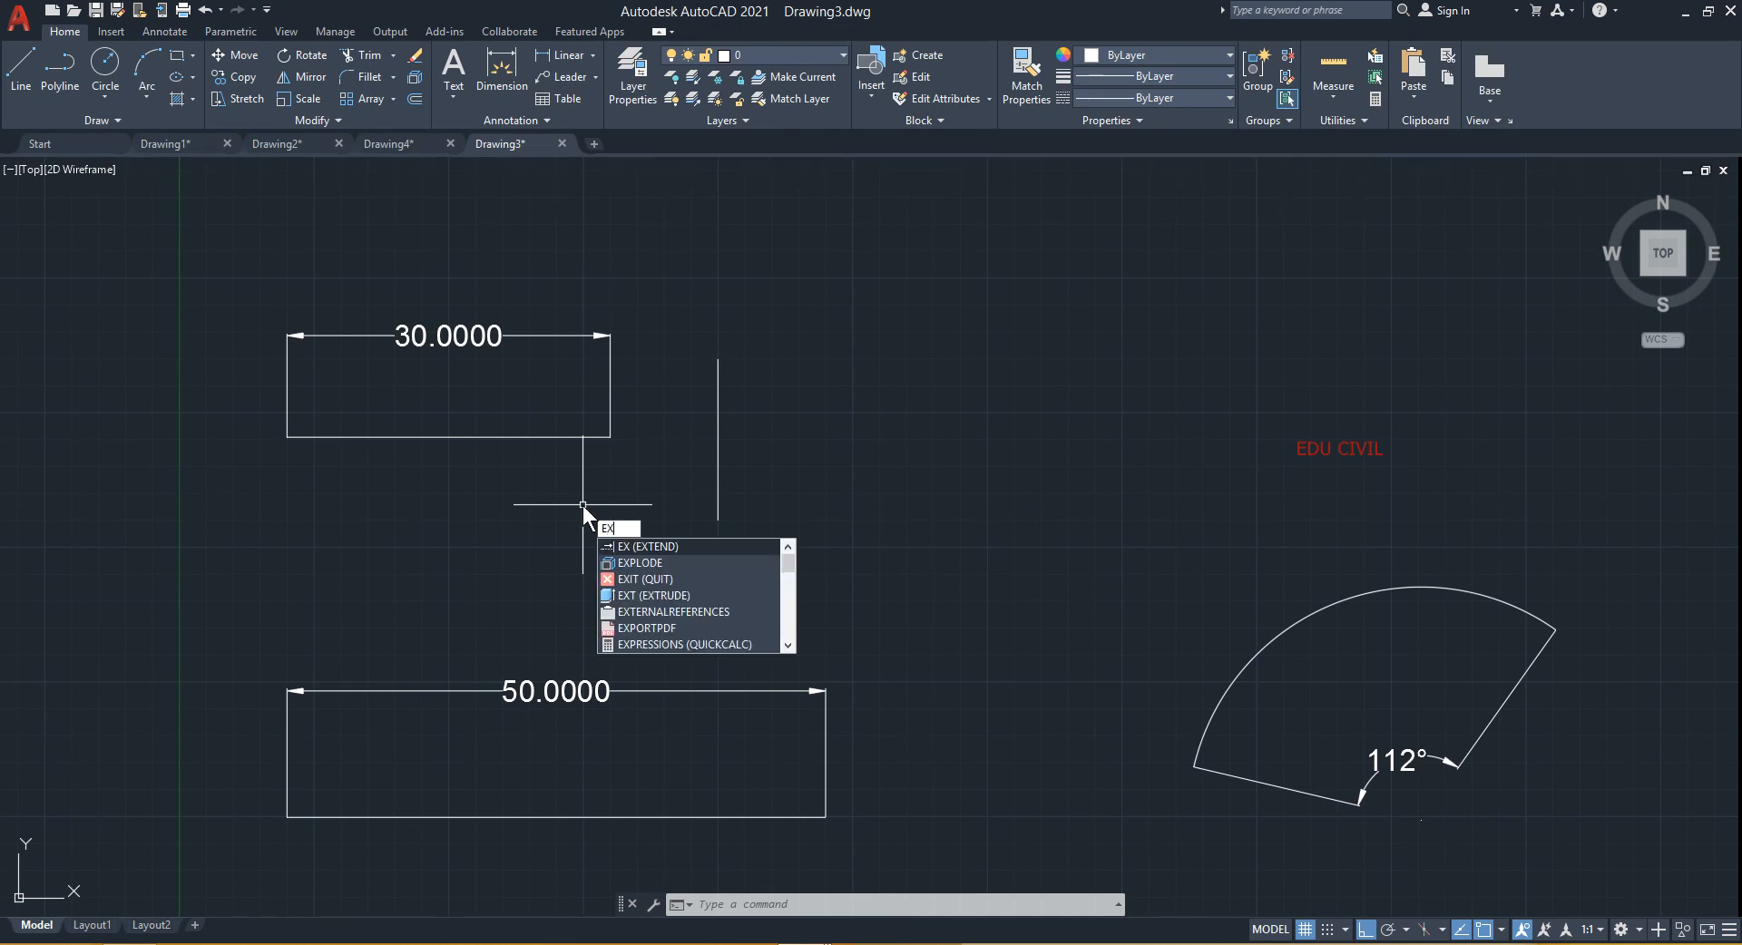
key(Return)
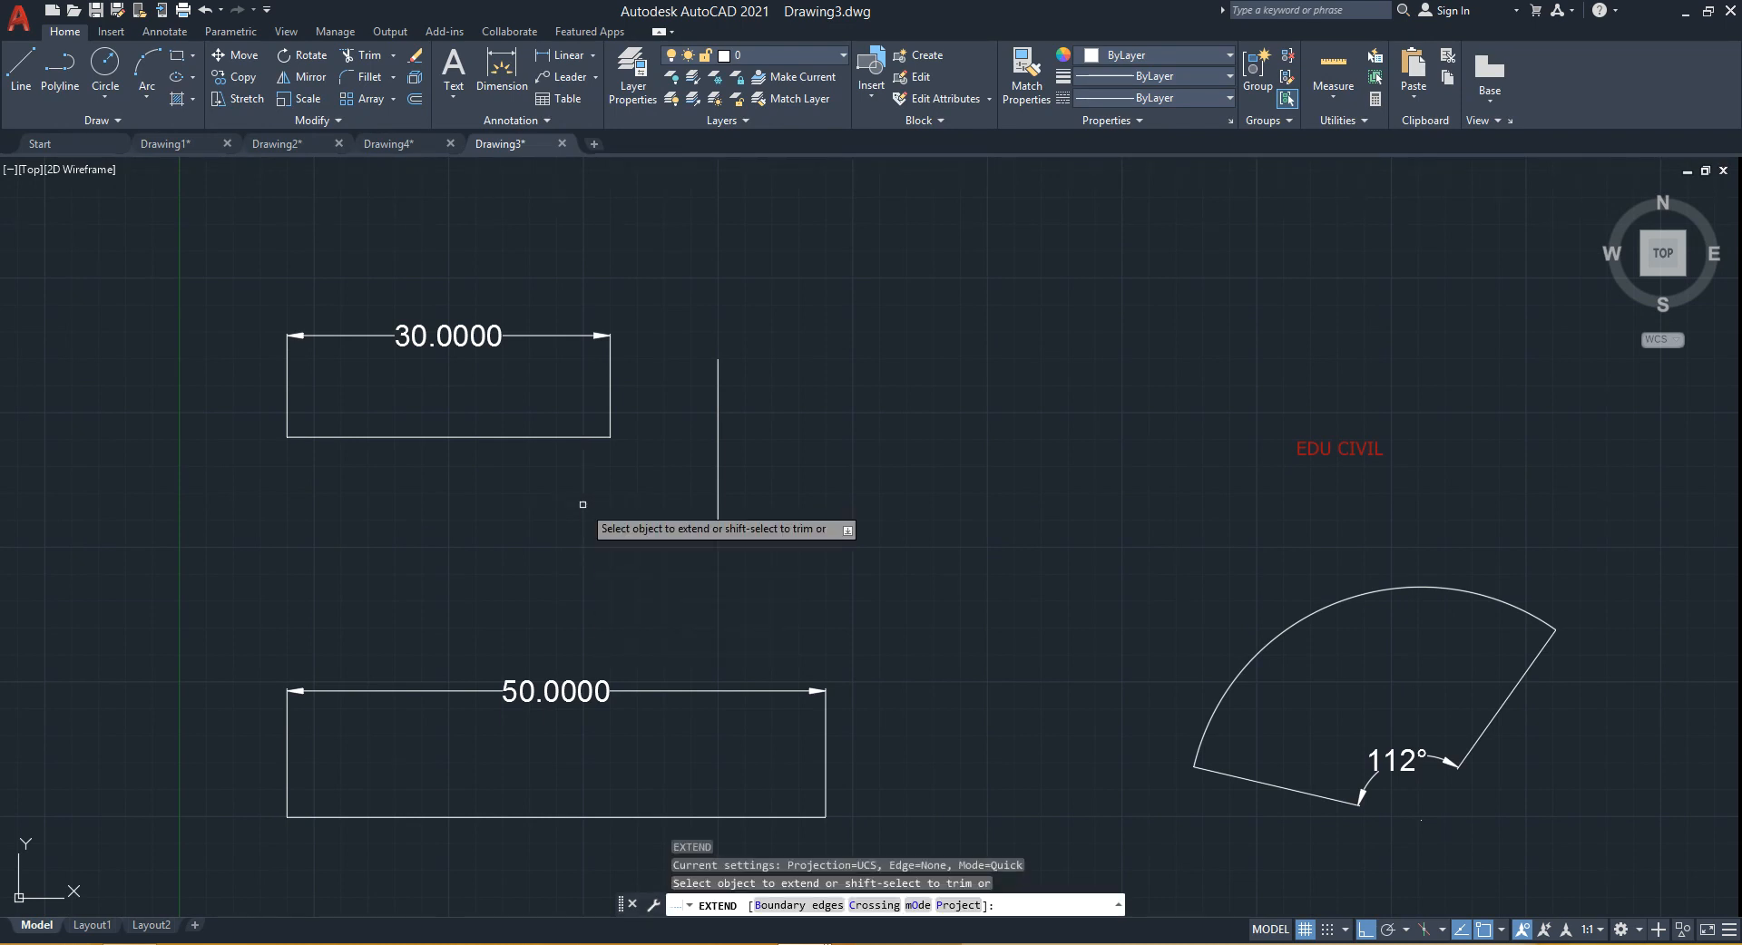
click(593, 440)
key(Return)
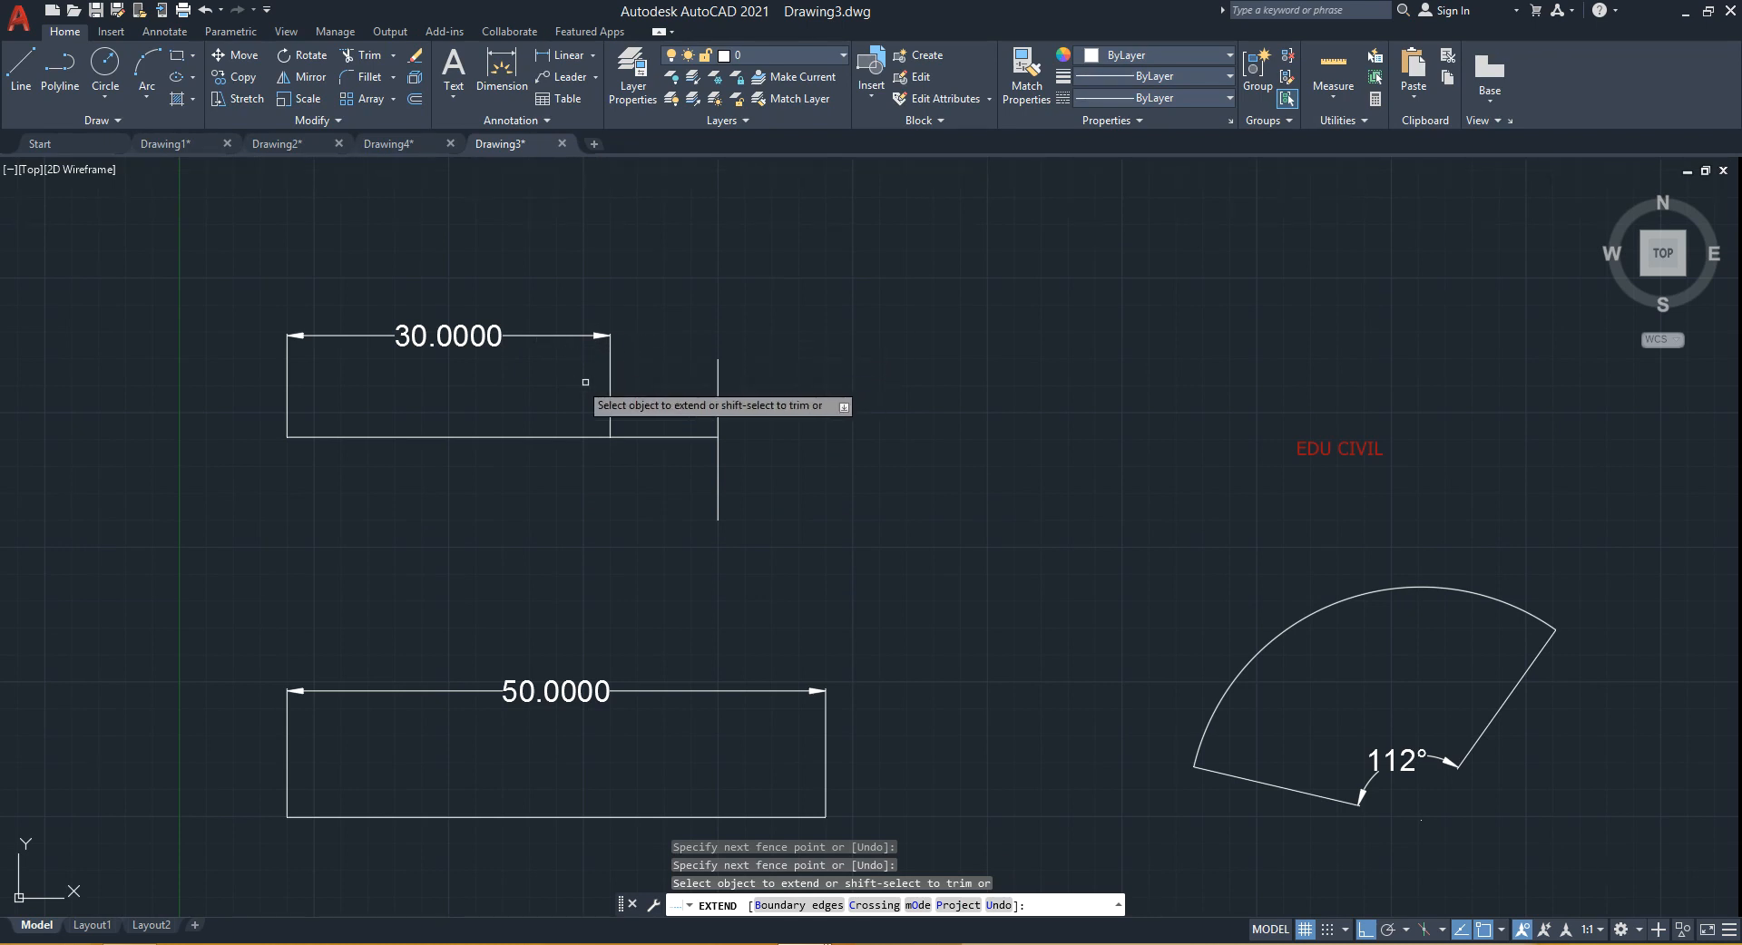
key(Escape)
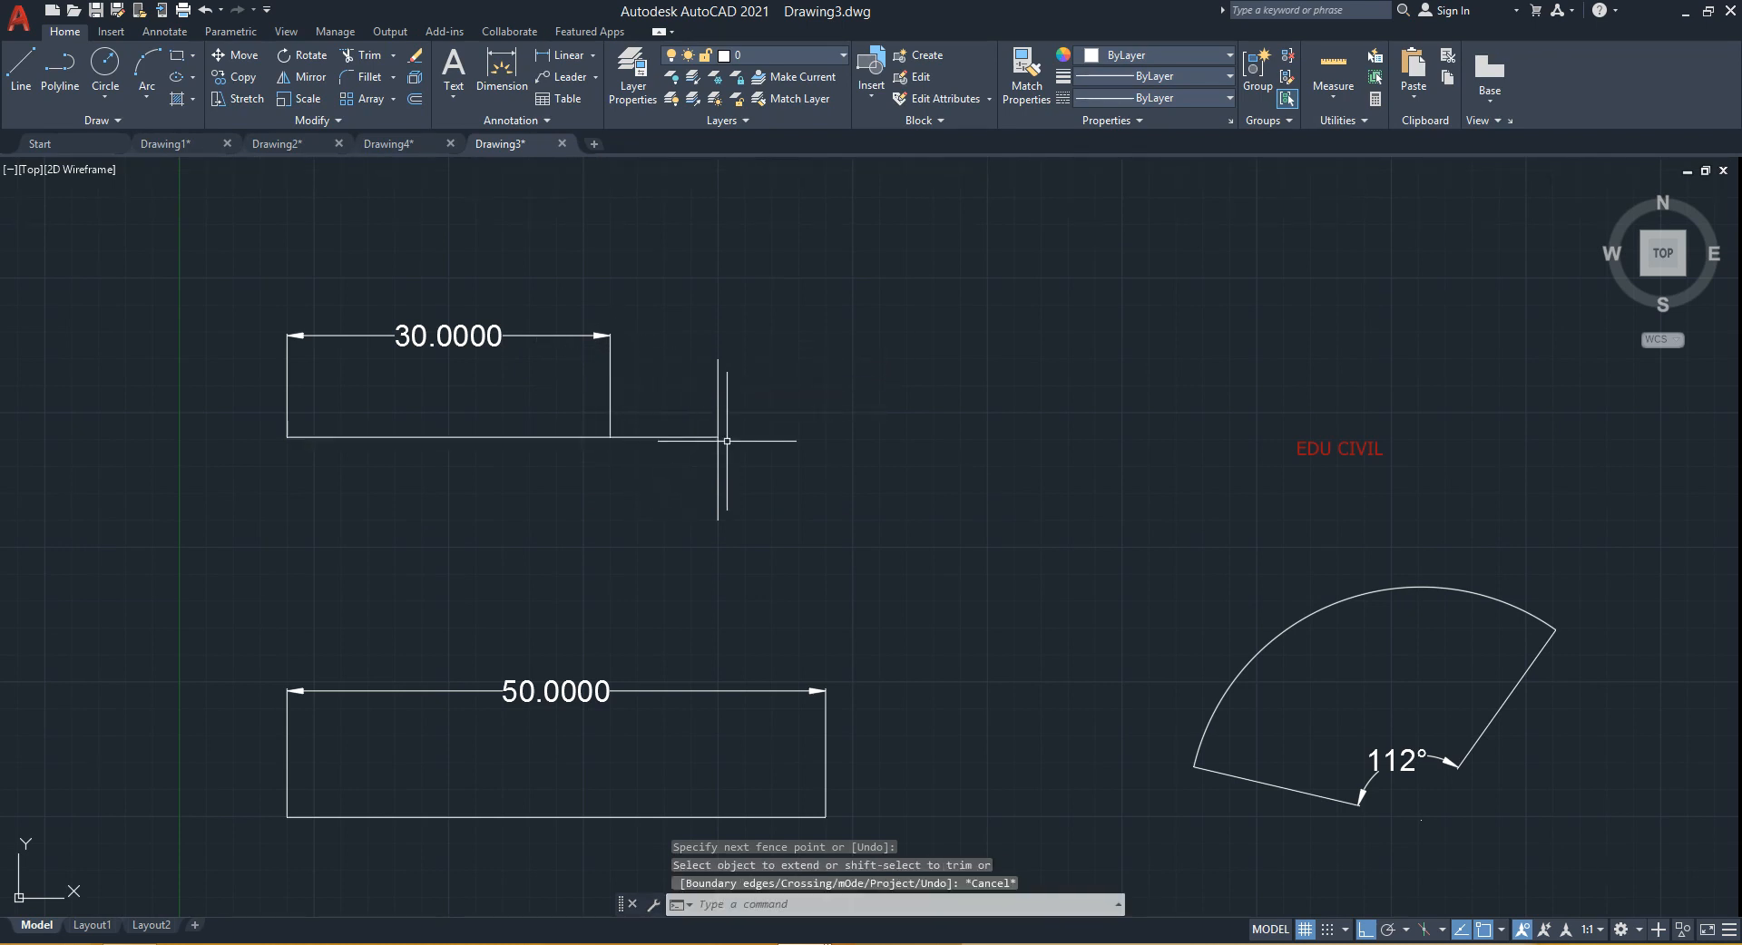
middle_drag(836, 653, 804, 548)
scroll(821, 617, down, 2)
middle_drag(840, 635, 809, 531)
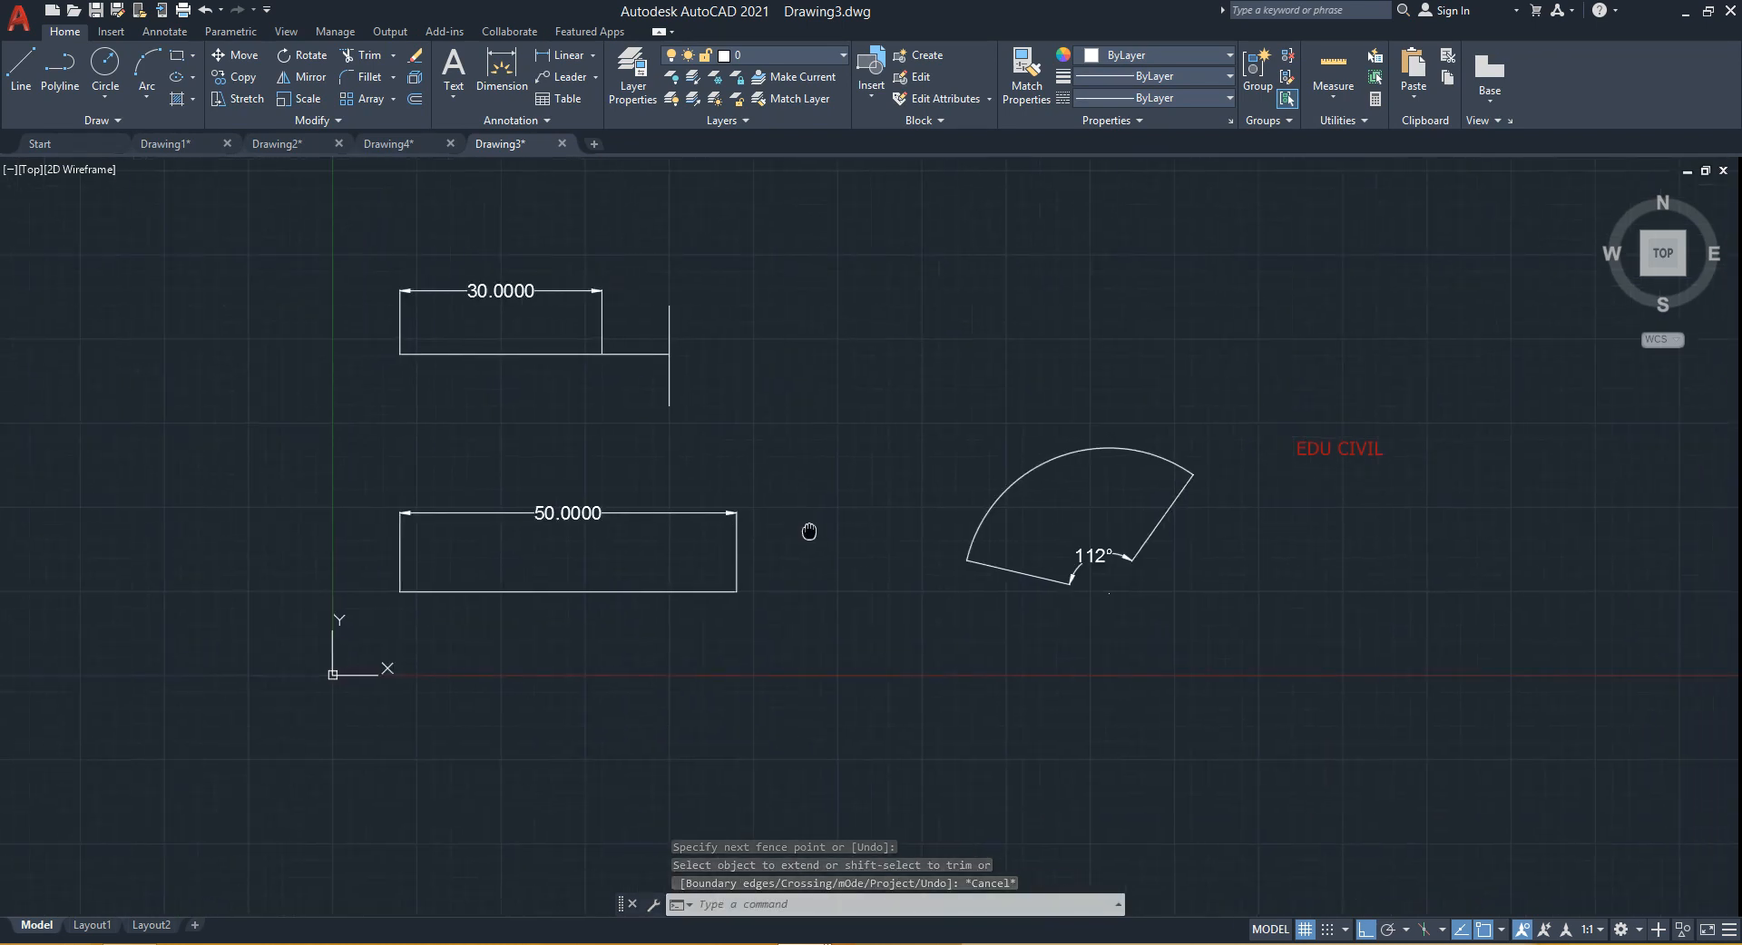
- Start Lengthen and measure the arc beside the 112° angle dimension
scroll(907, 497, up, 2)
middle_drag(914, 493, 625, 546)
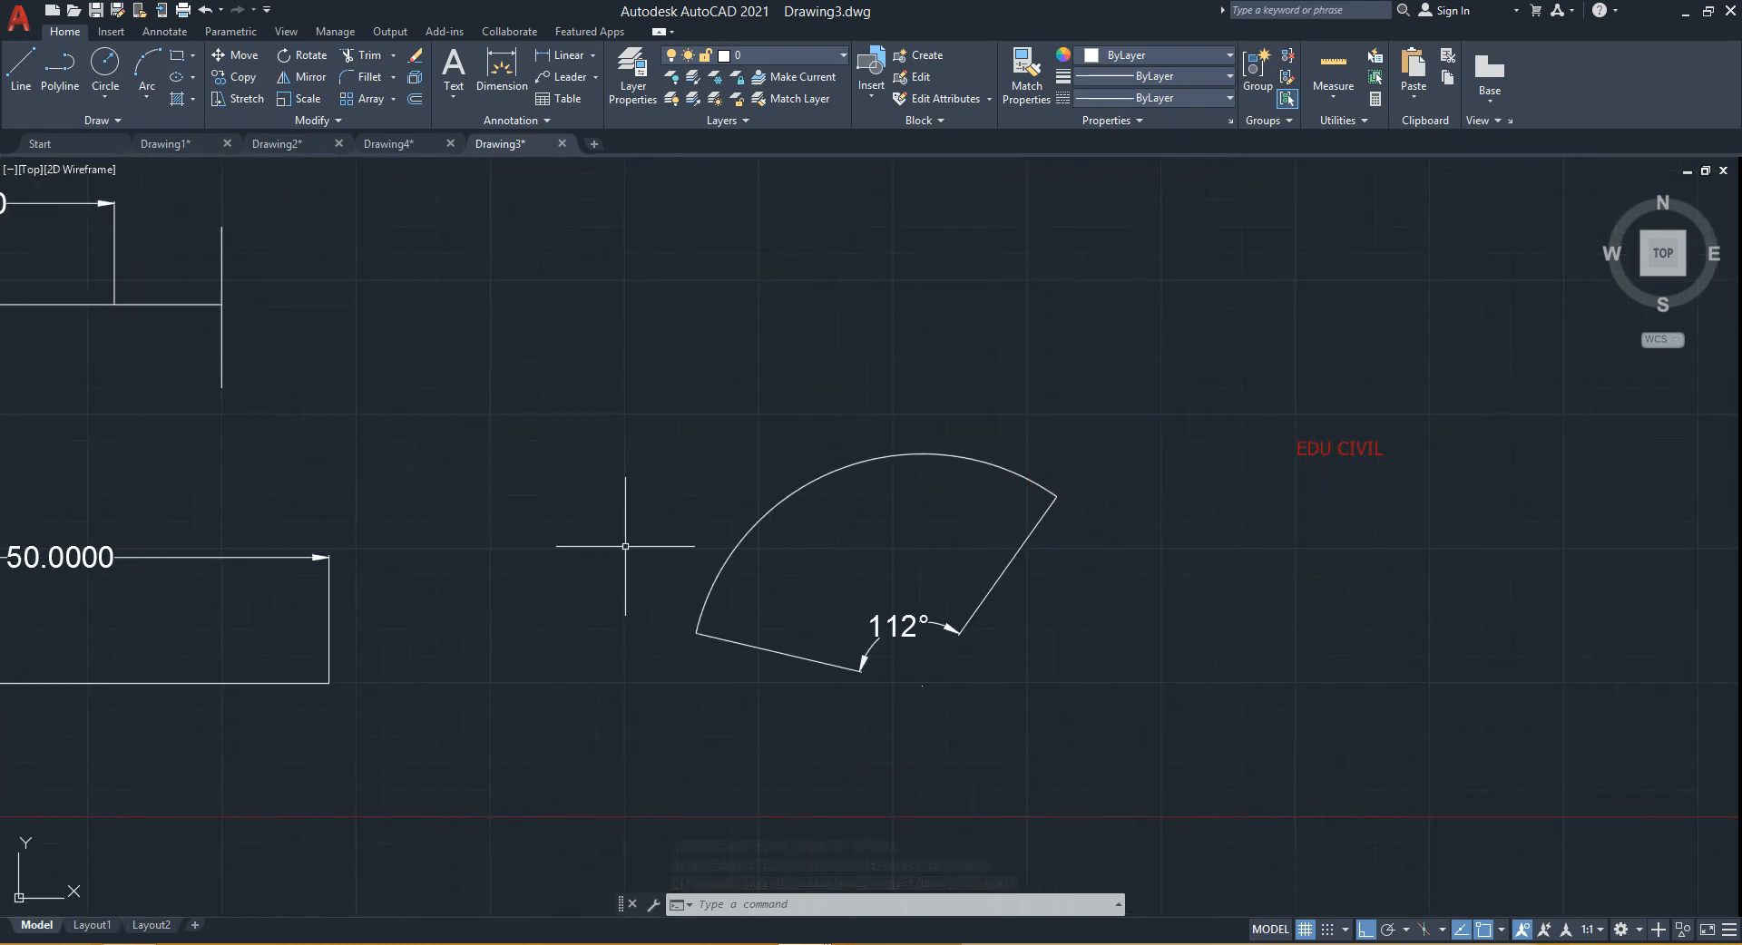
middle_drag(766, 581, 830, 526)
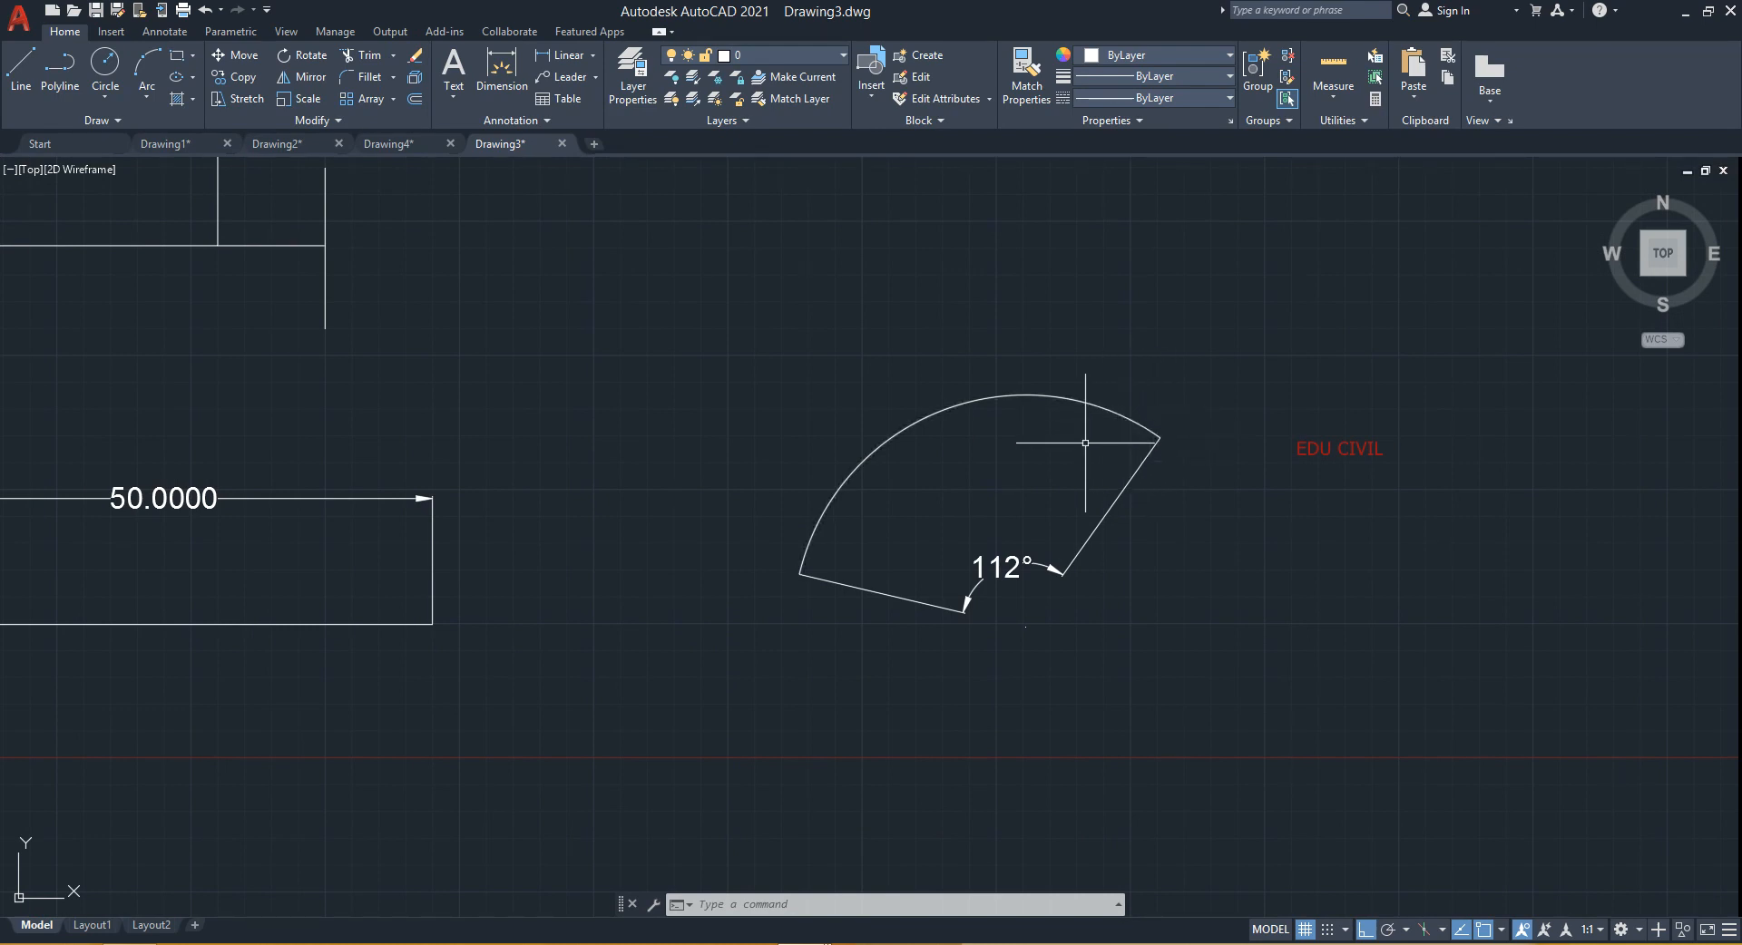
text(LEN)
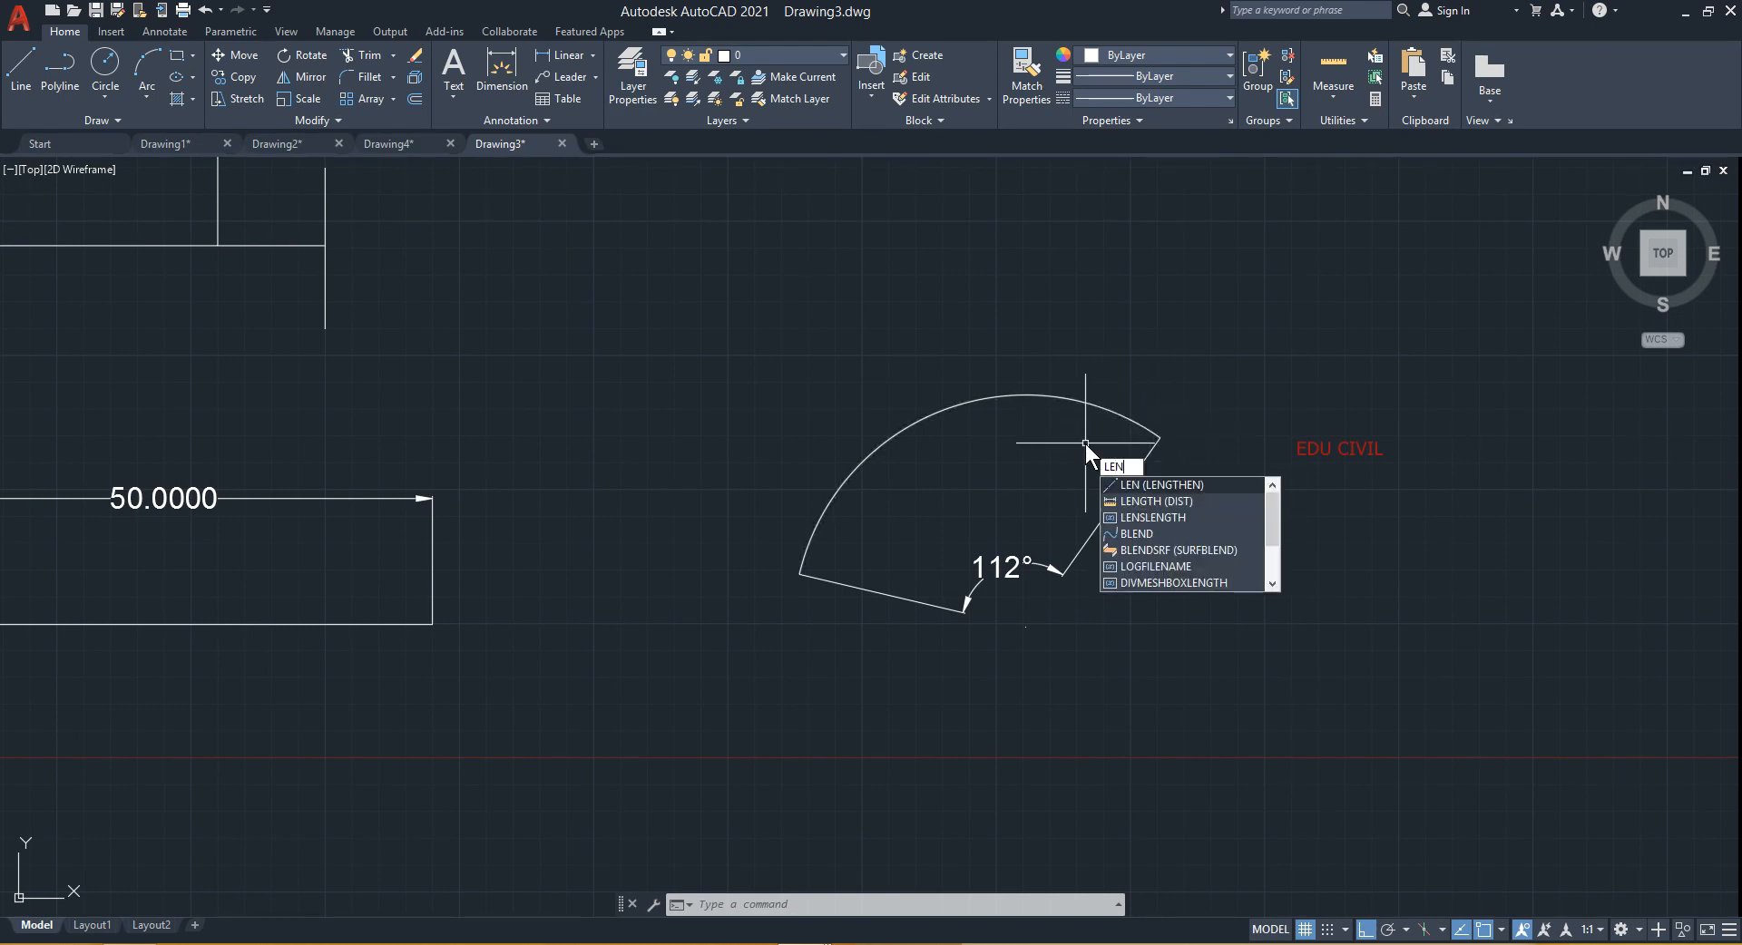
key(Return)
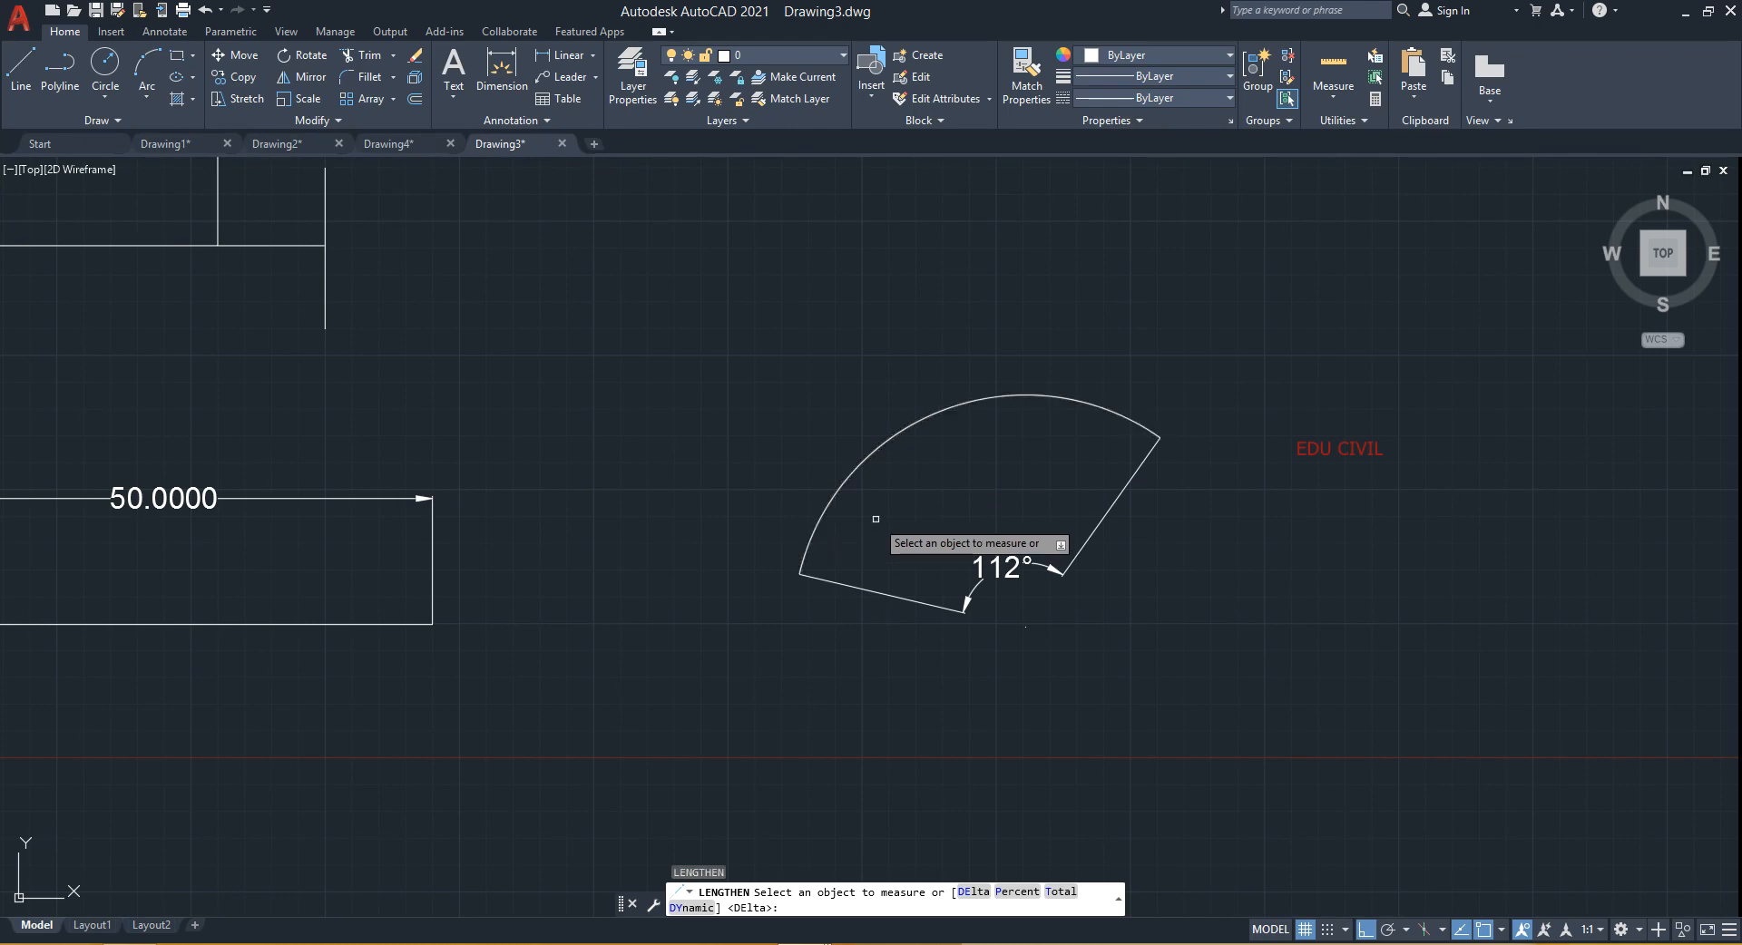
click(808, 543)
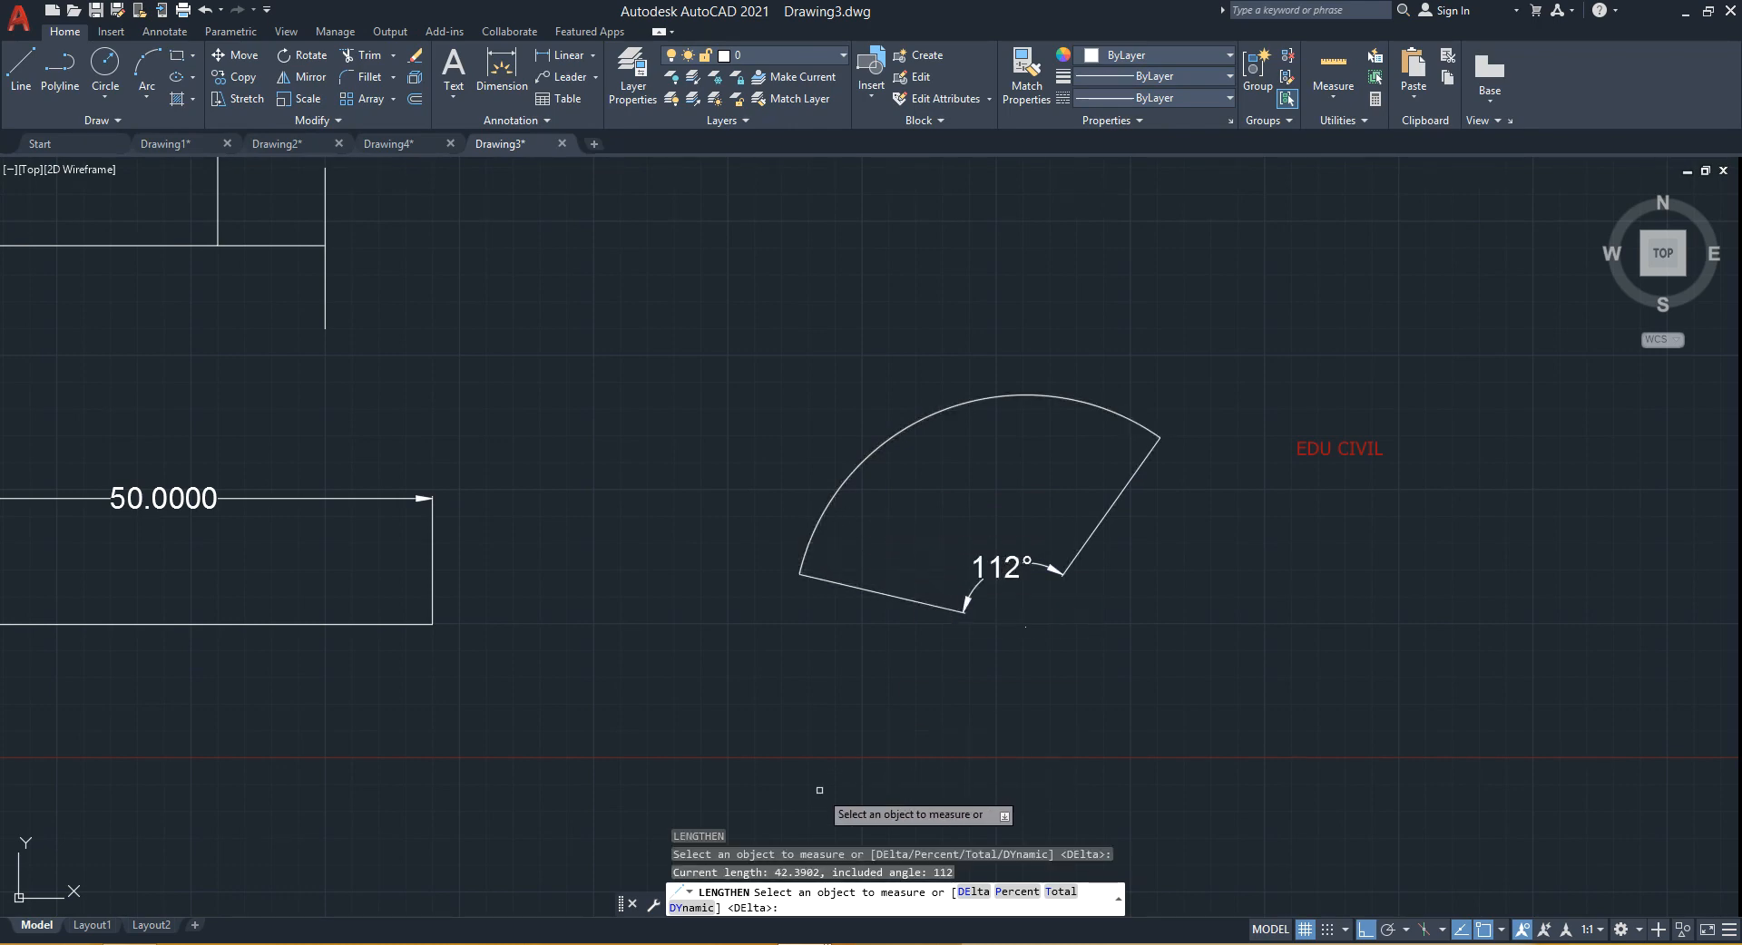
key(F5)
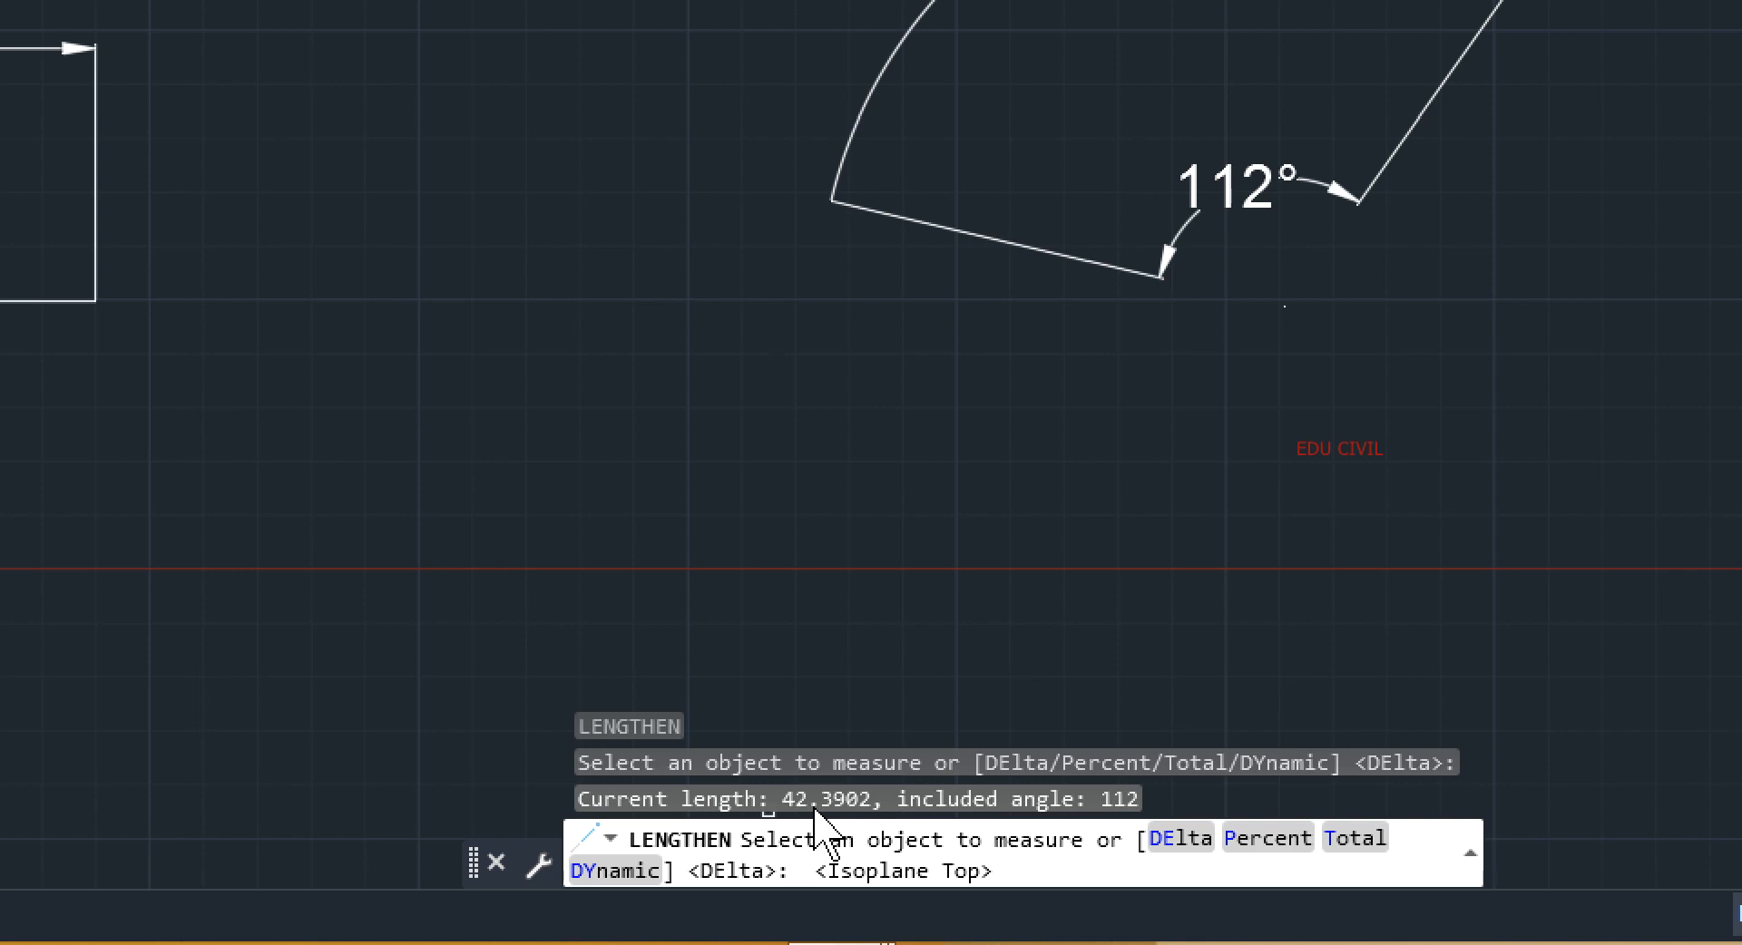
key(F5)
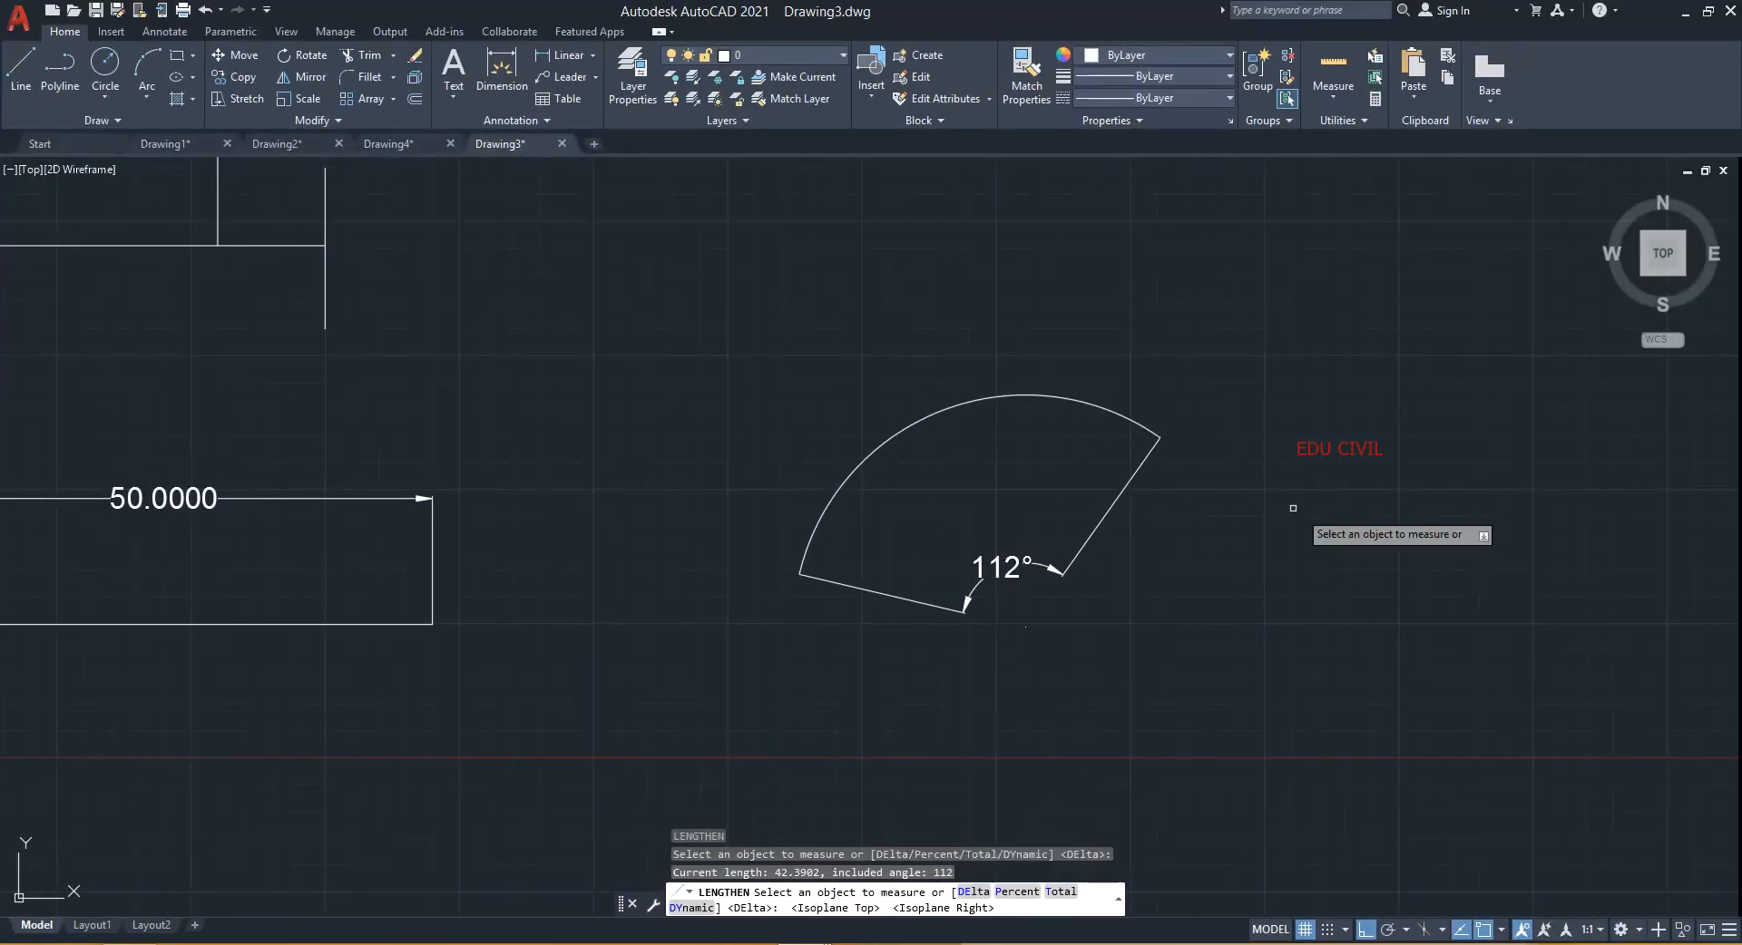
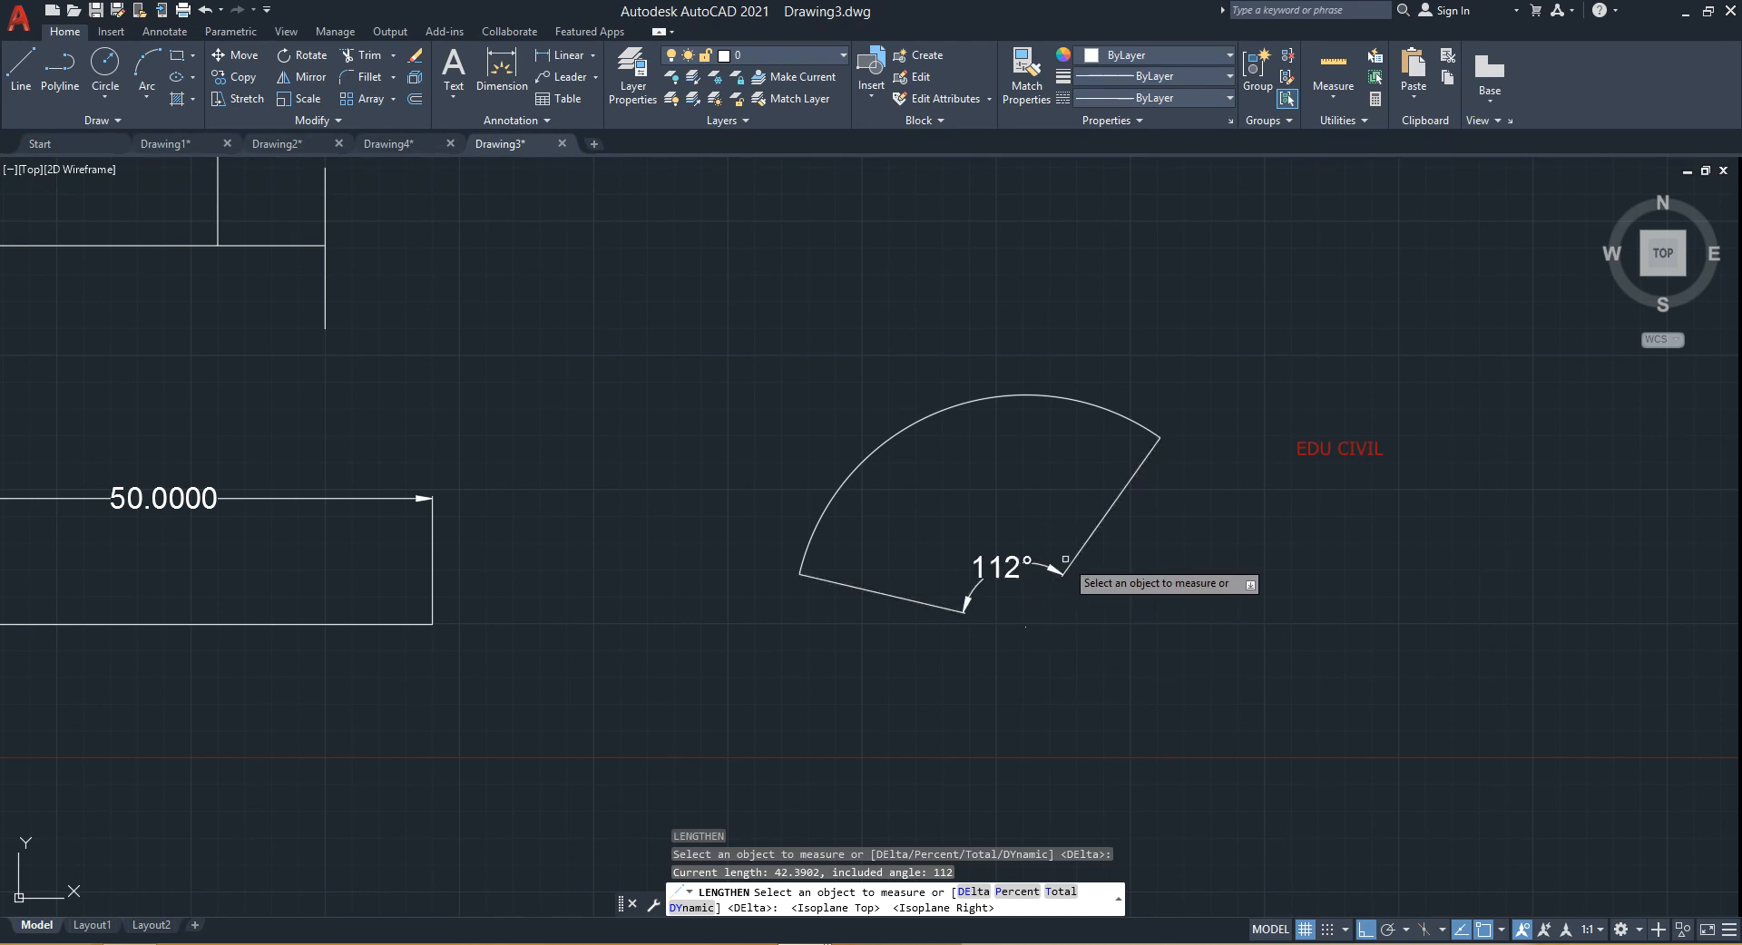
- Try to lengthen the arc by a delta angle of 8 degrees at its upper end
click(973, 896)
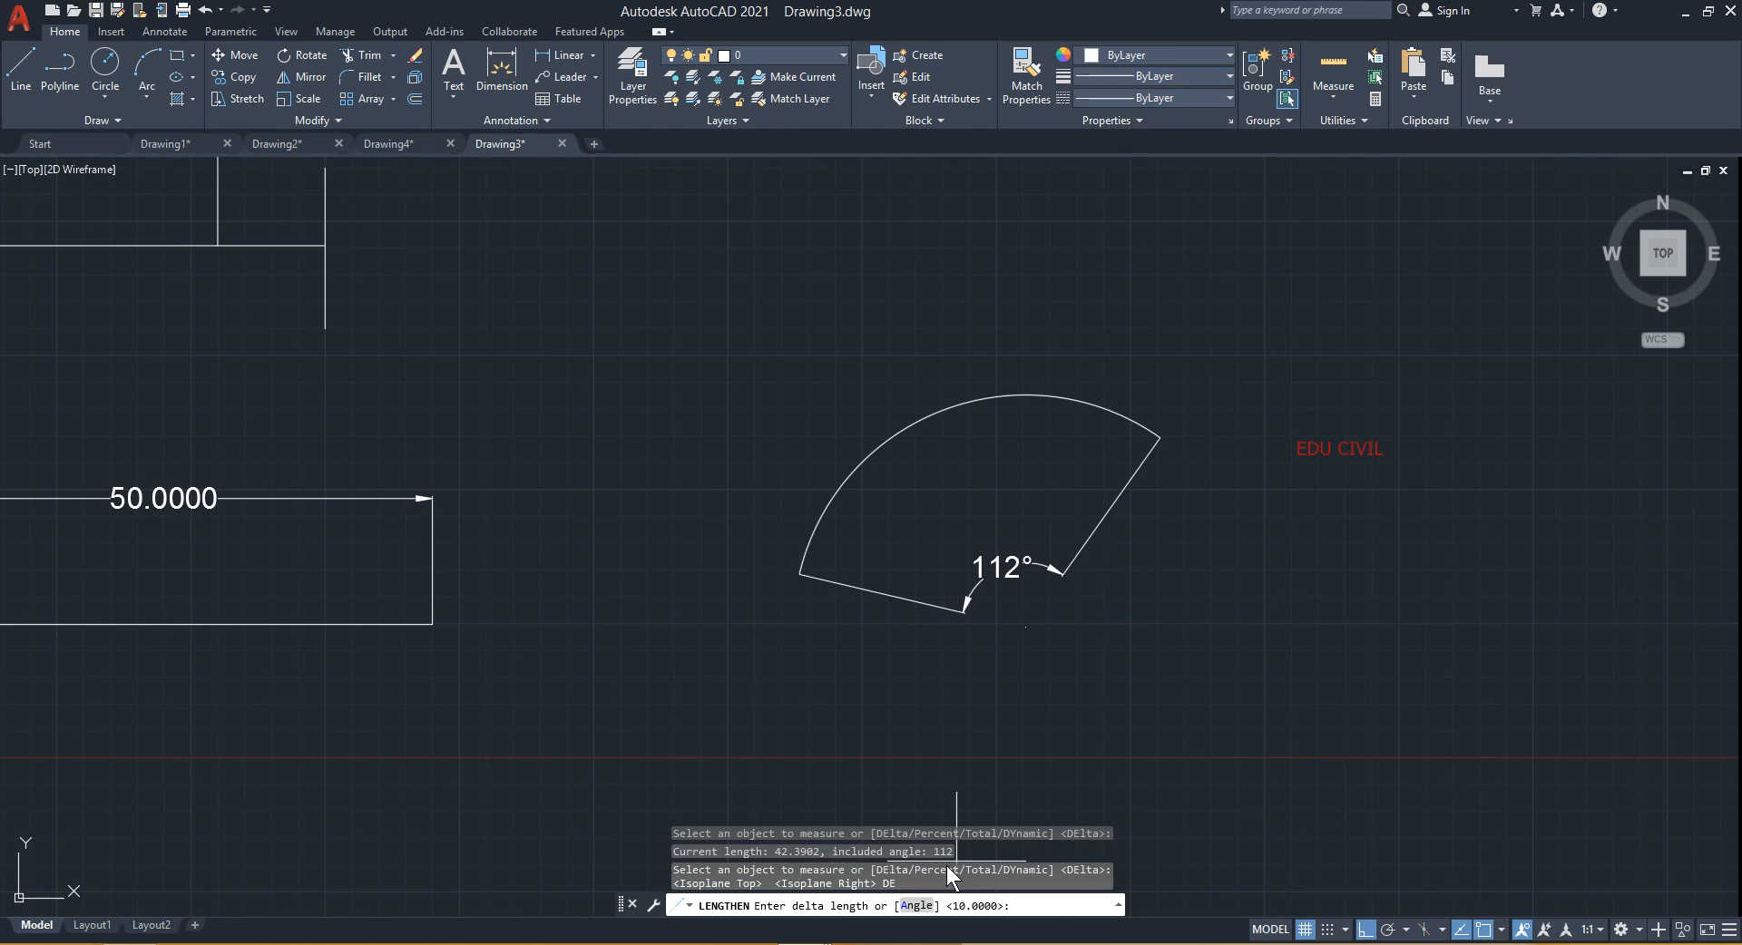
key(F9)
key(F5)
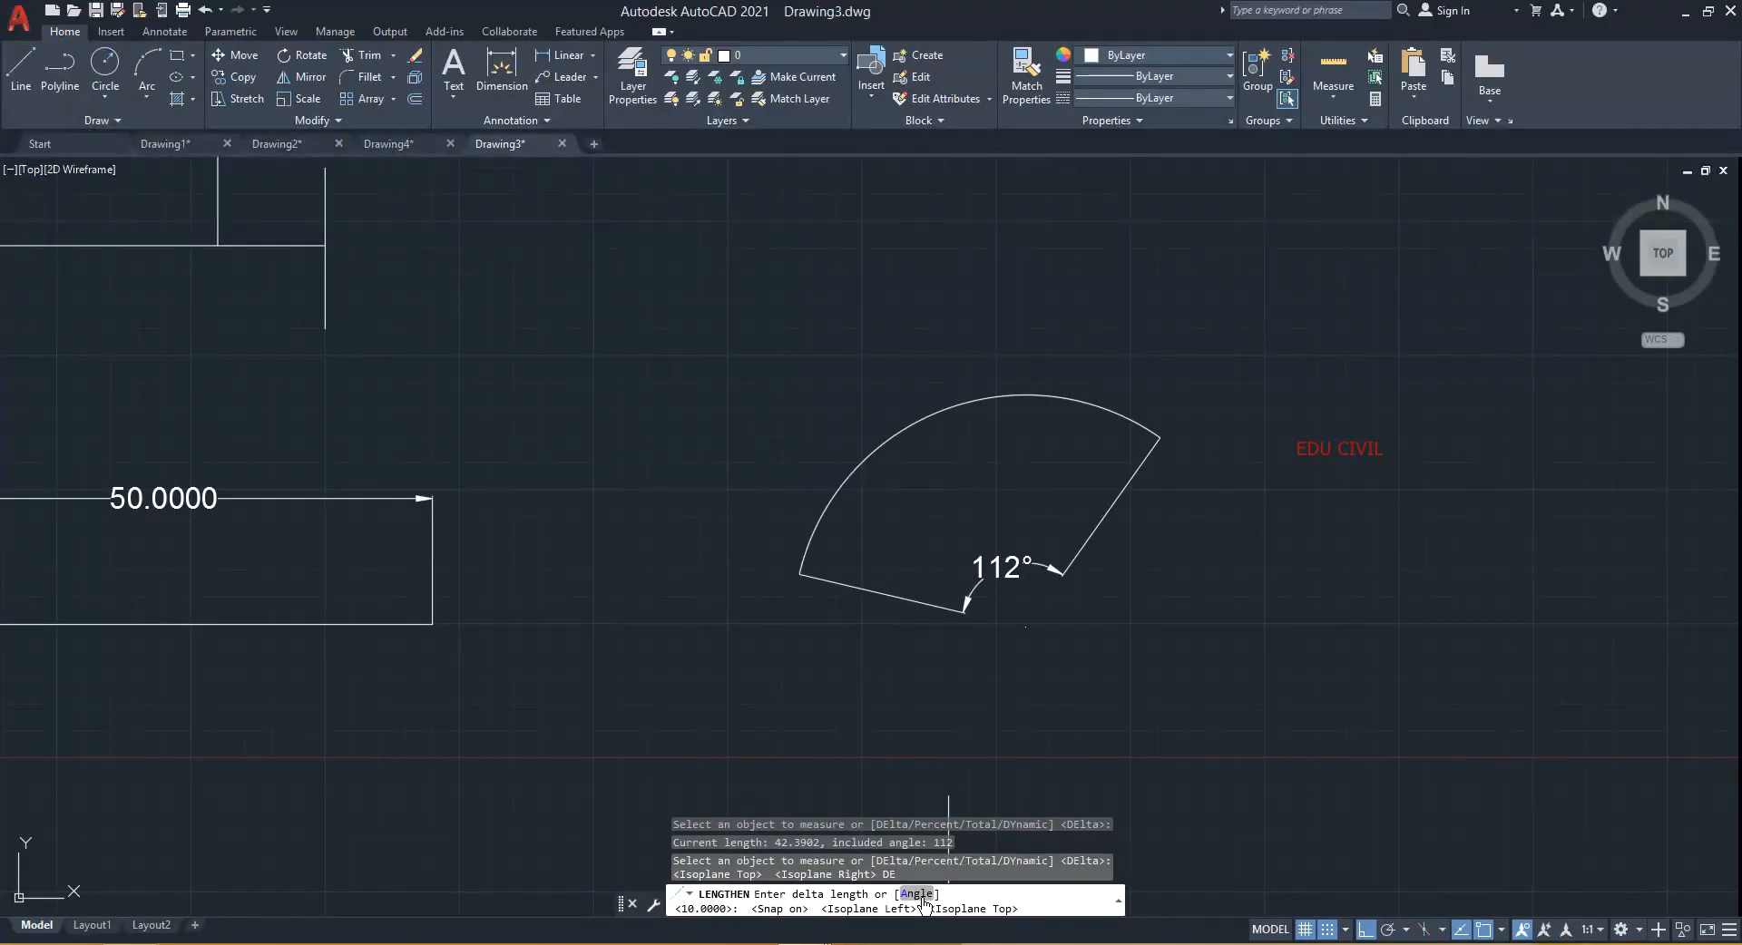
click(918, 894)
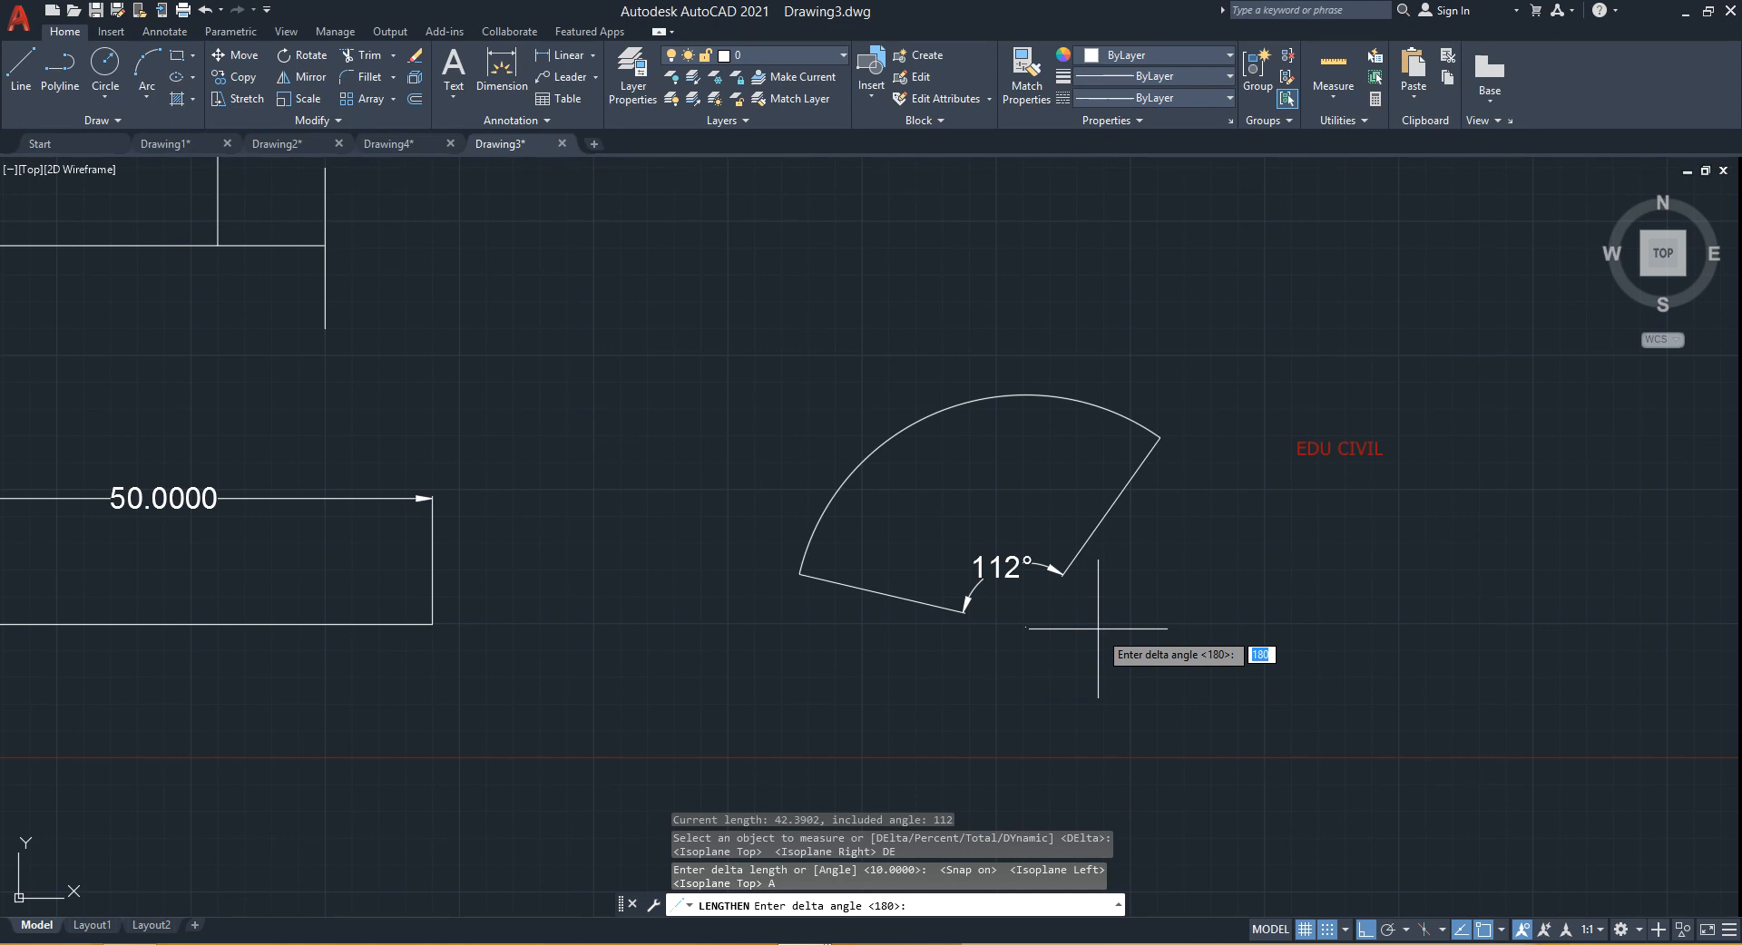
key(Return)
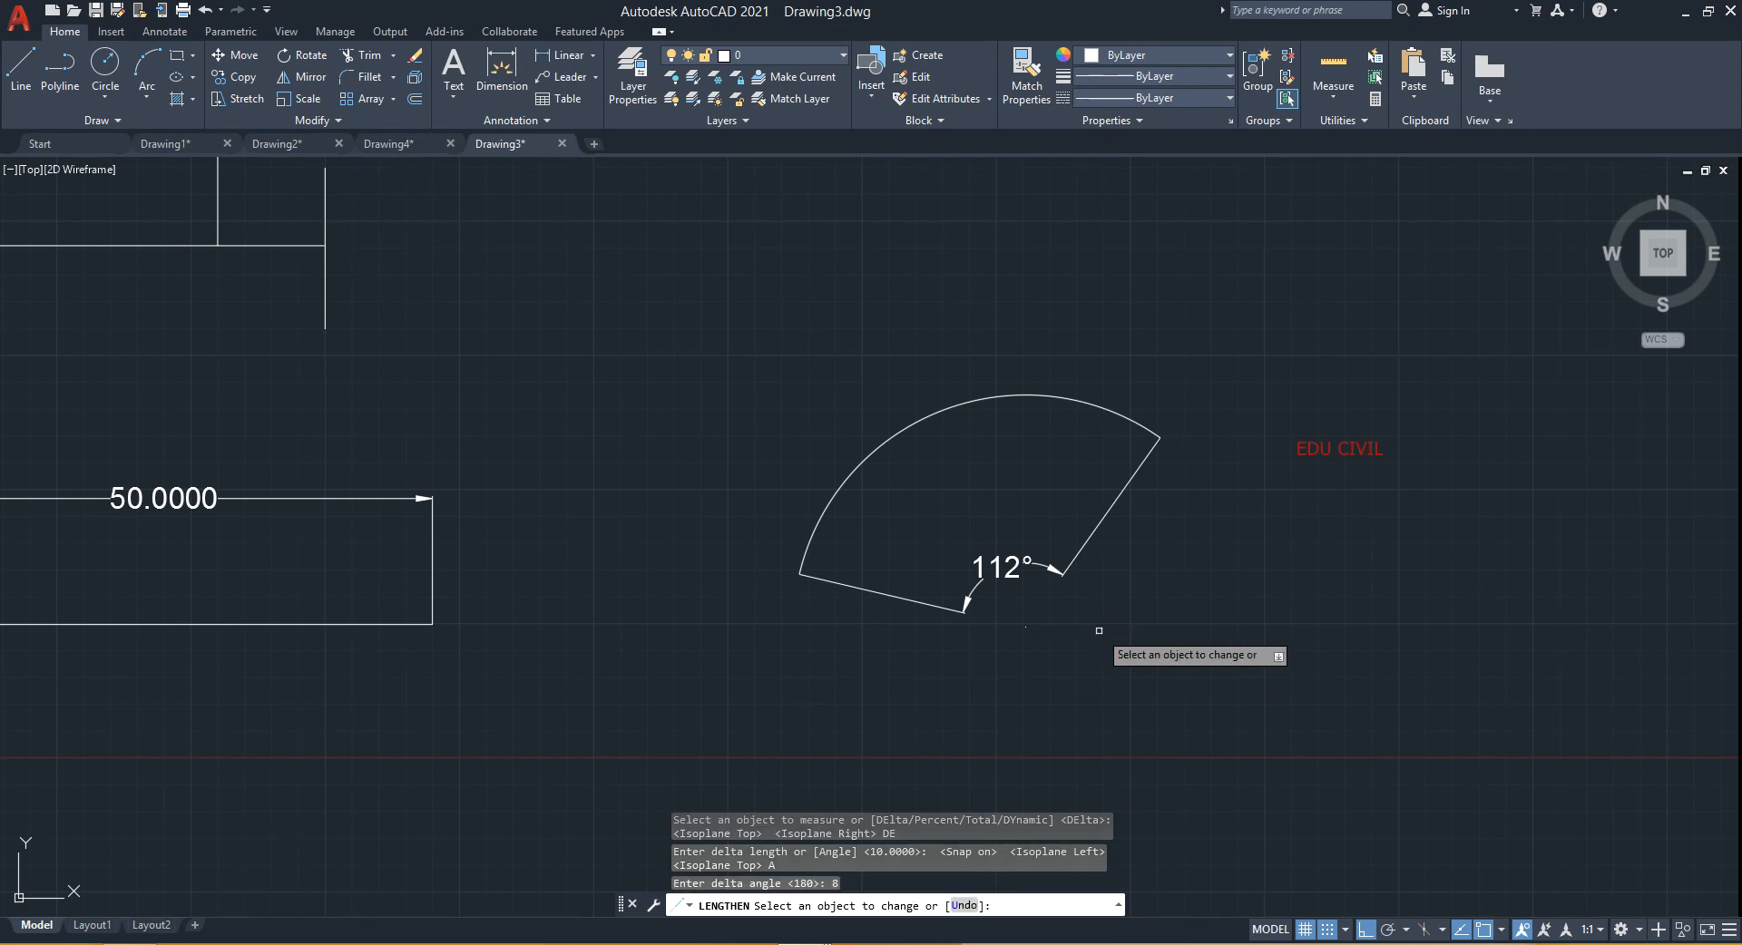
click(1148, 434)
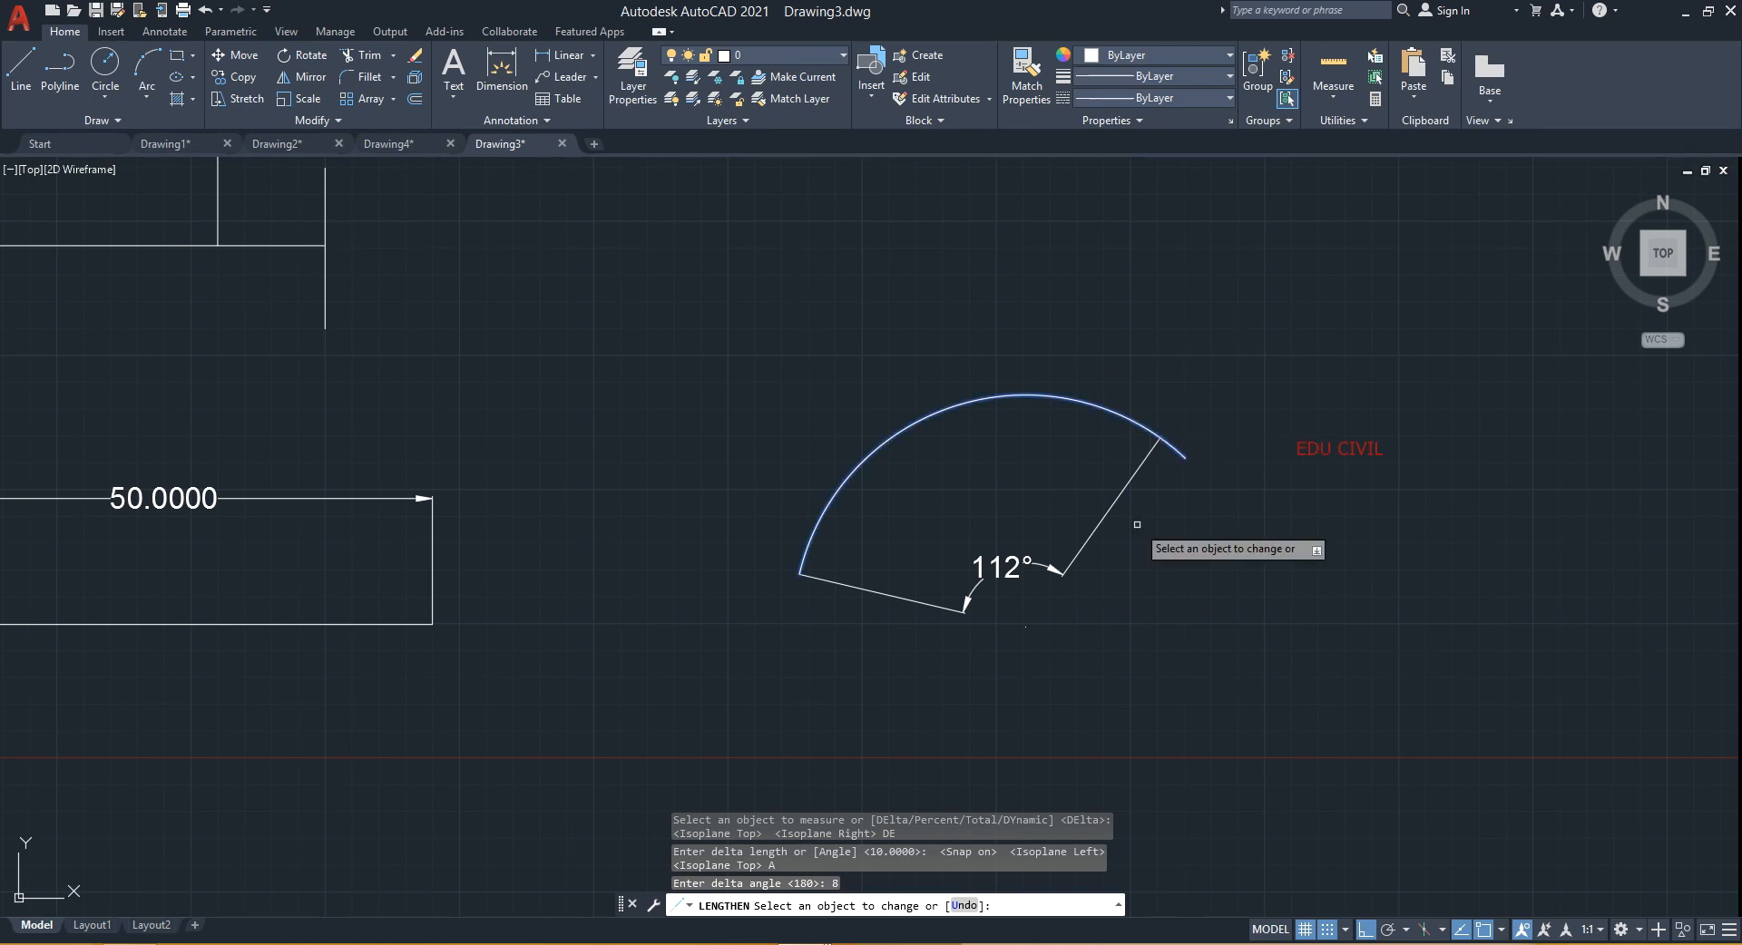
click(1150, 431)
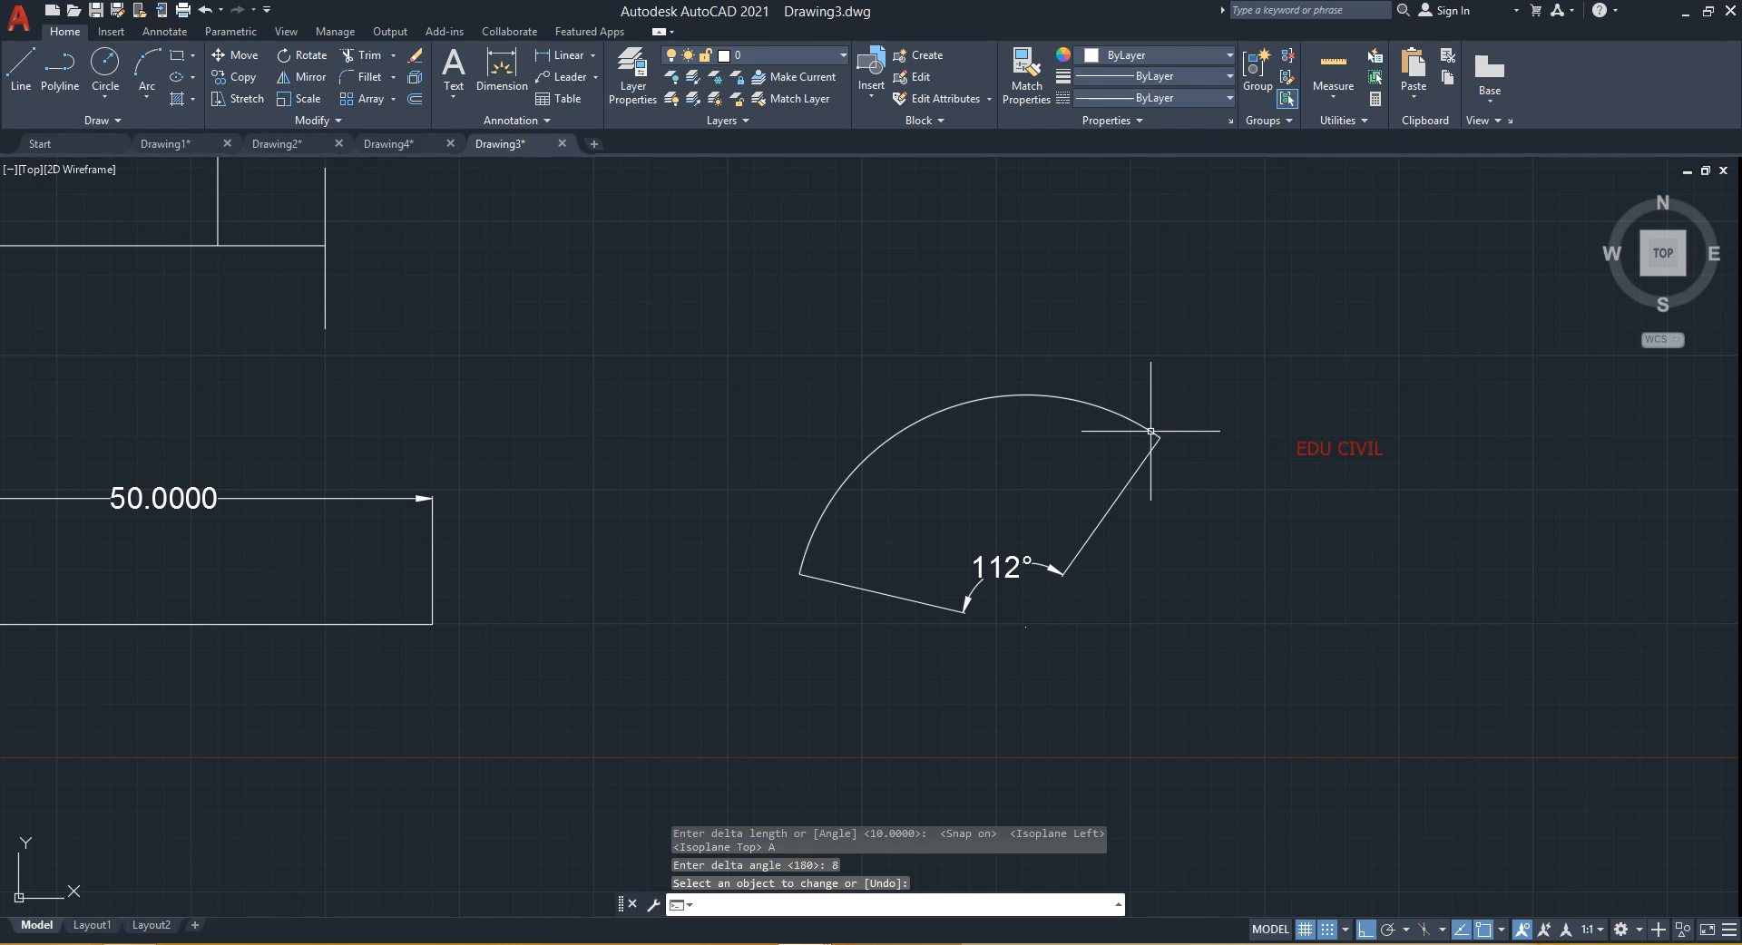
key(Return)
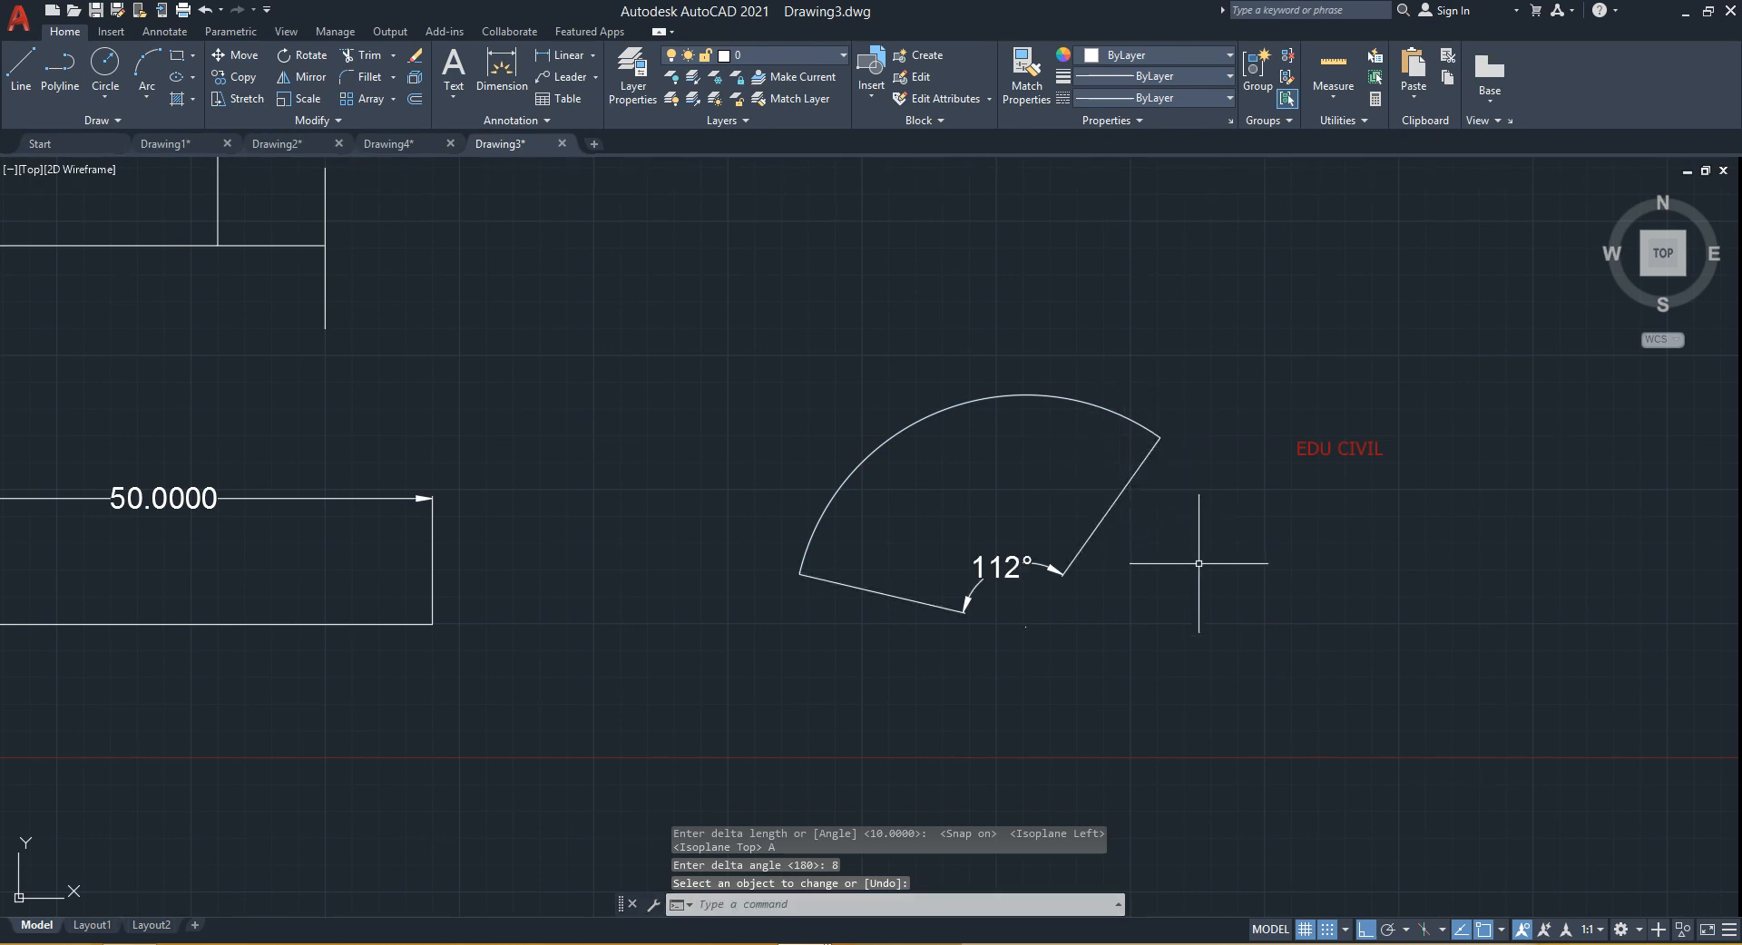
- Restart Lengthen and extend the arc by a delta angle of 8 degrees at its upper end
key(Return)
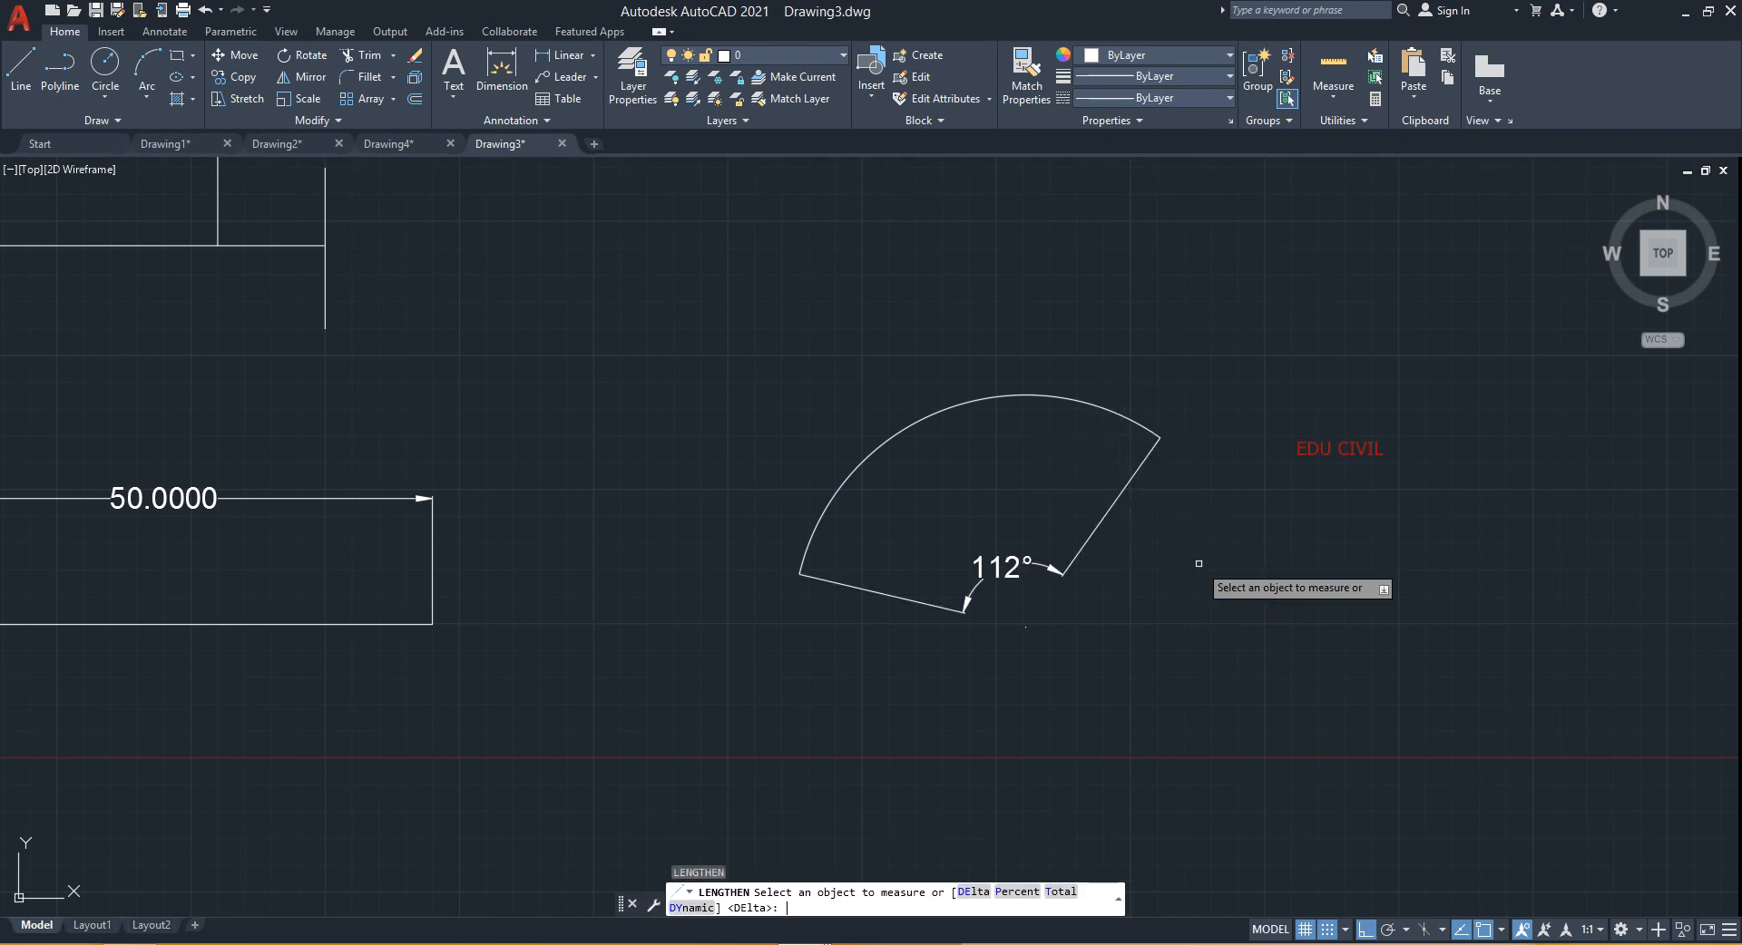
click(1129, 421)
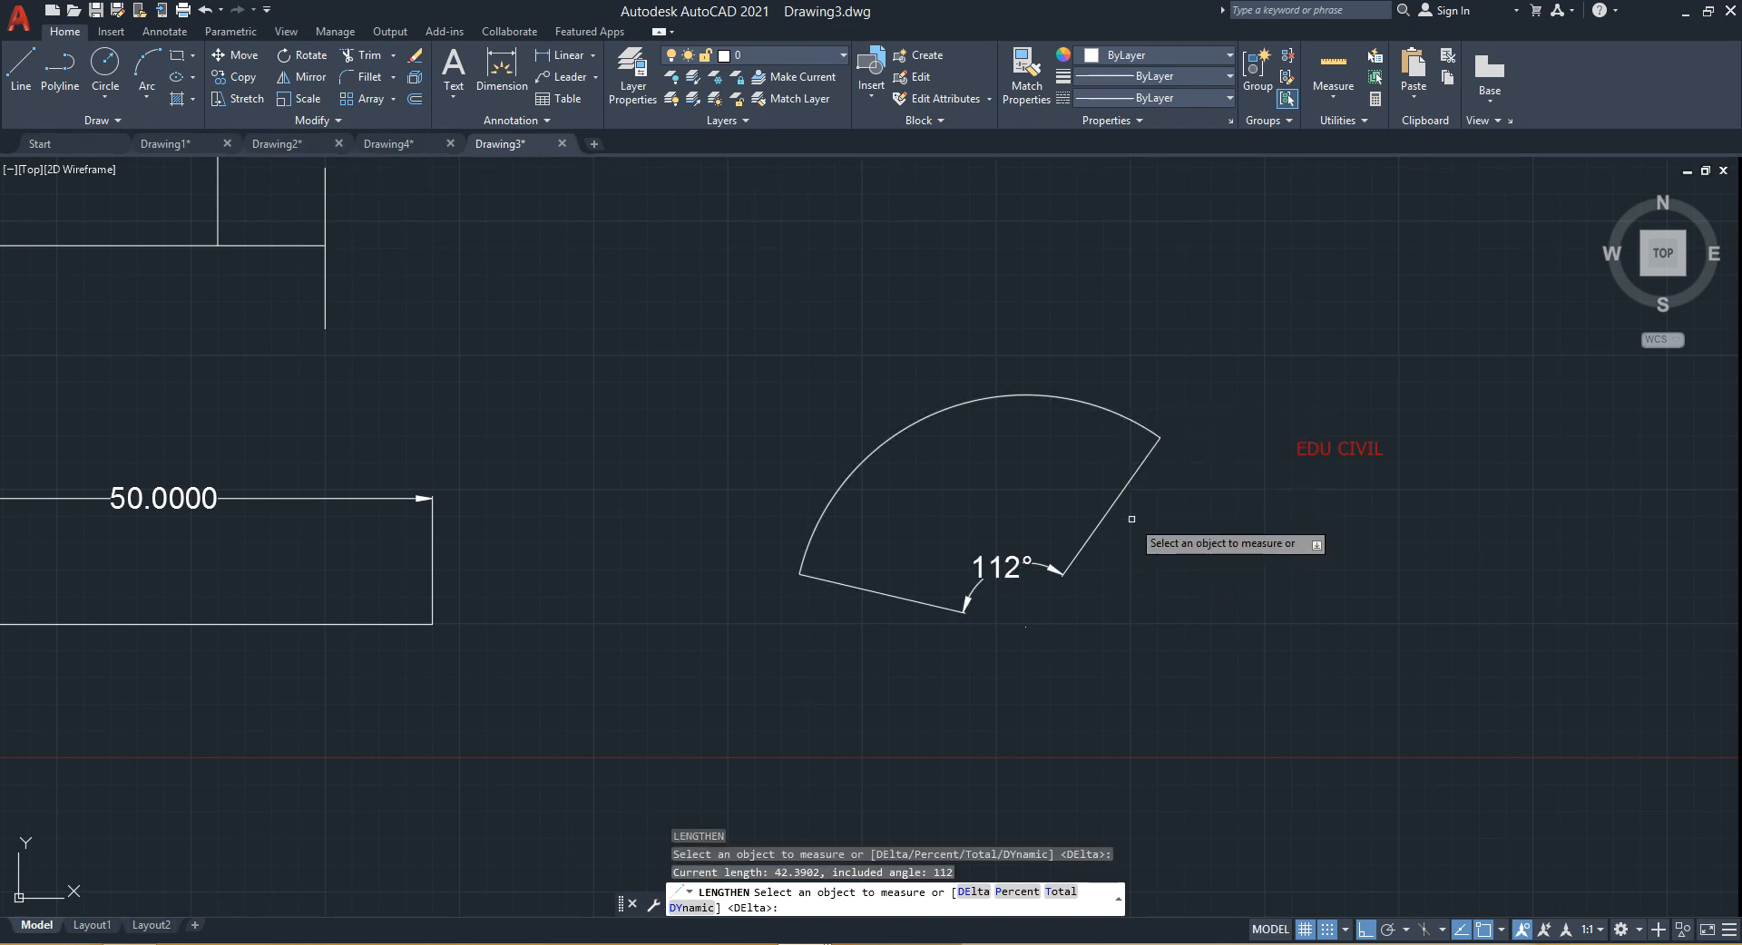
text(DE)
key(Return)
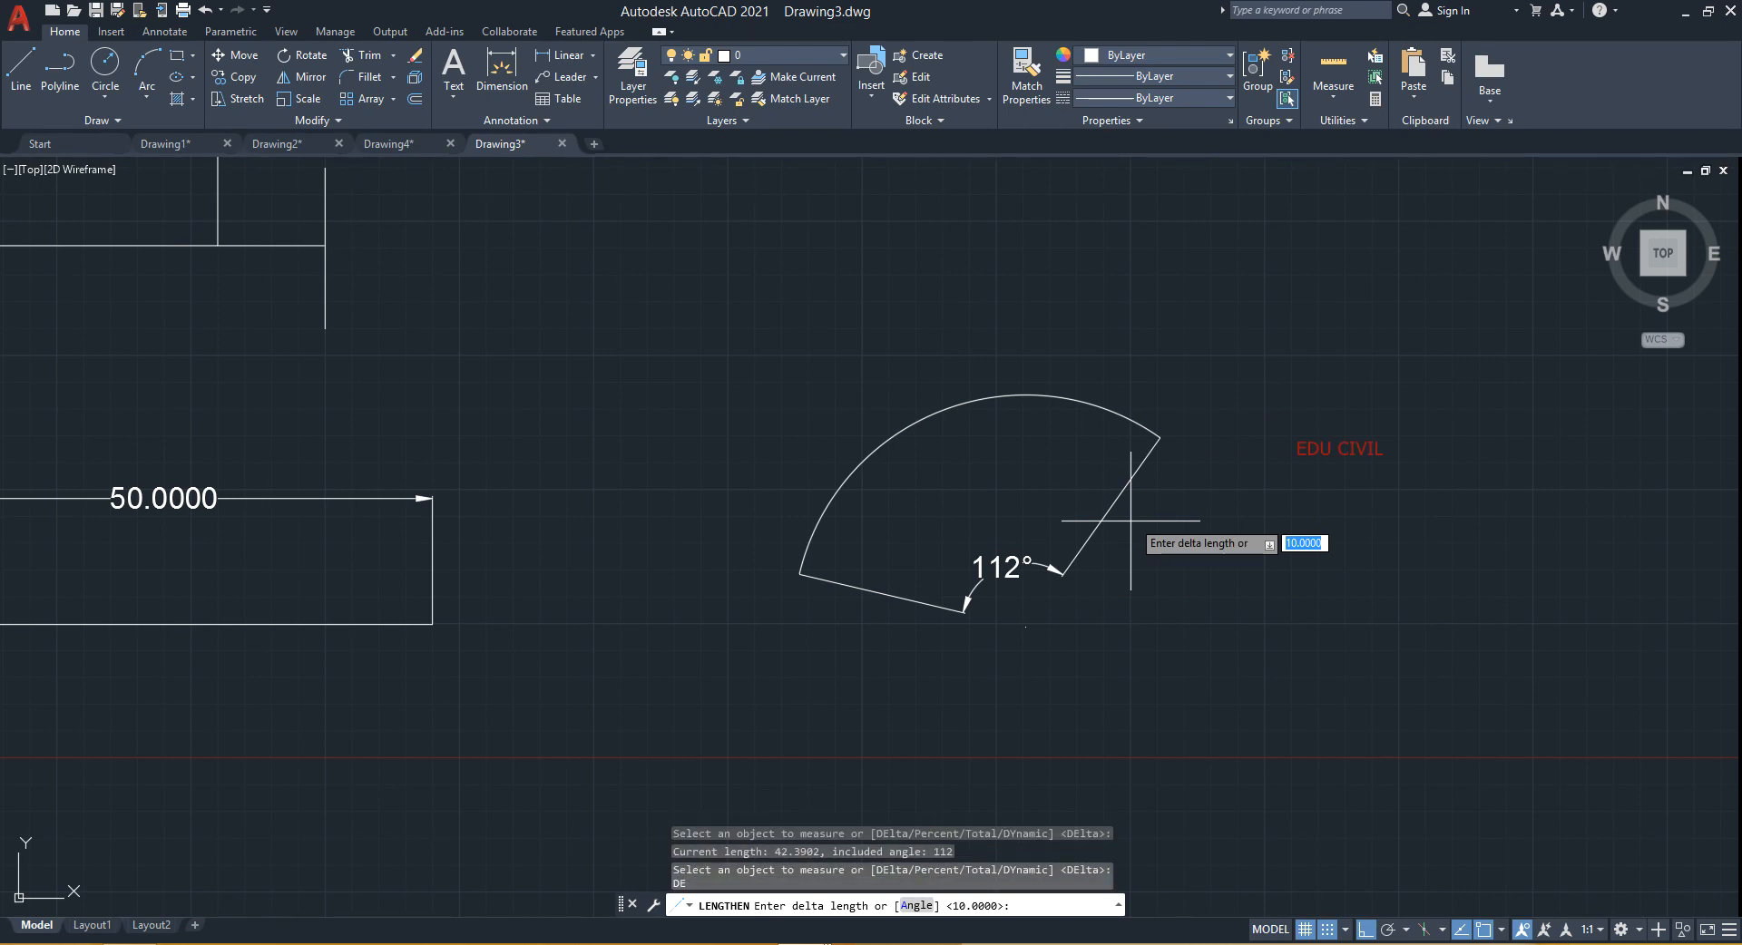
text(AN)
click(918, 905)
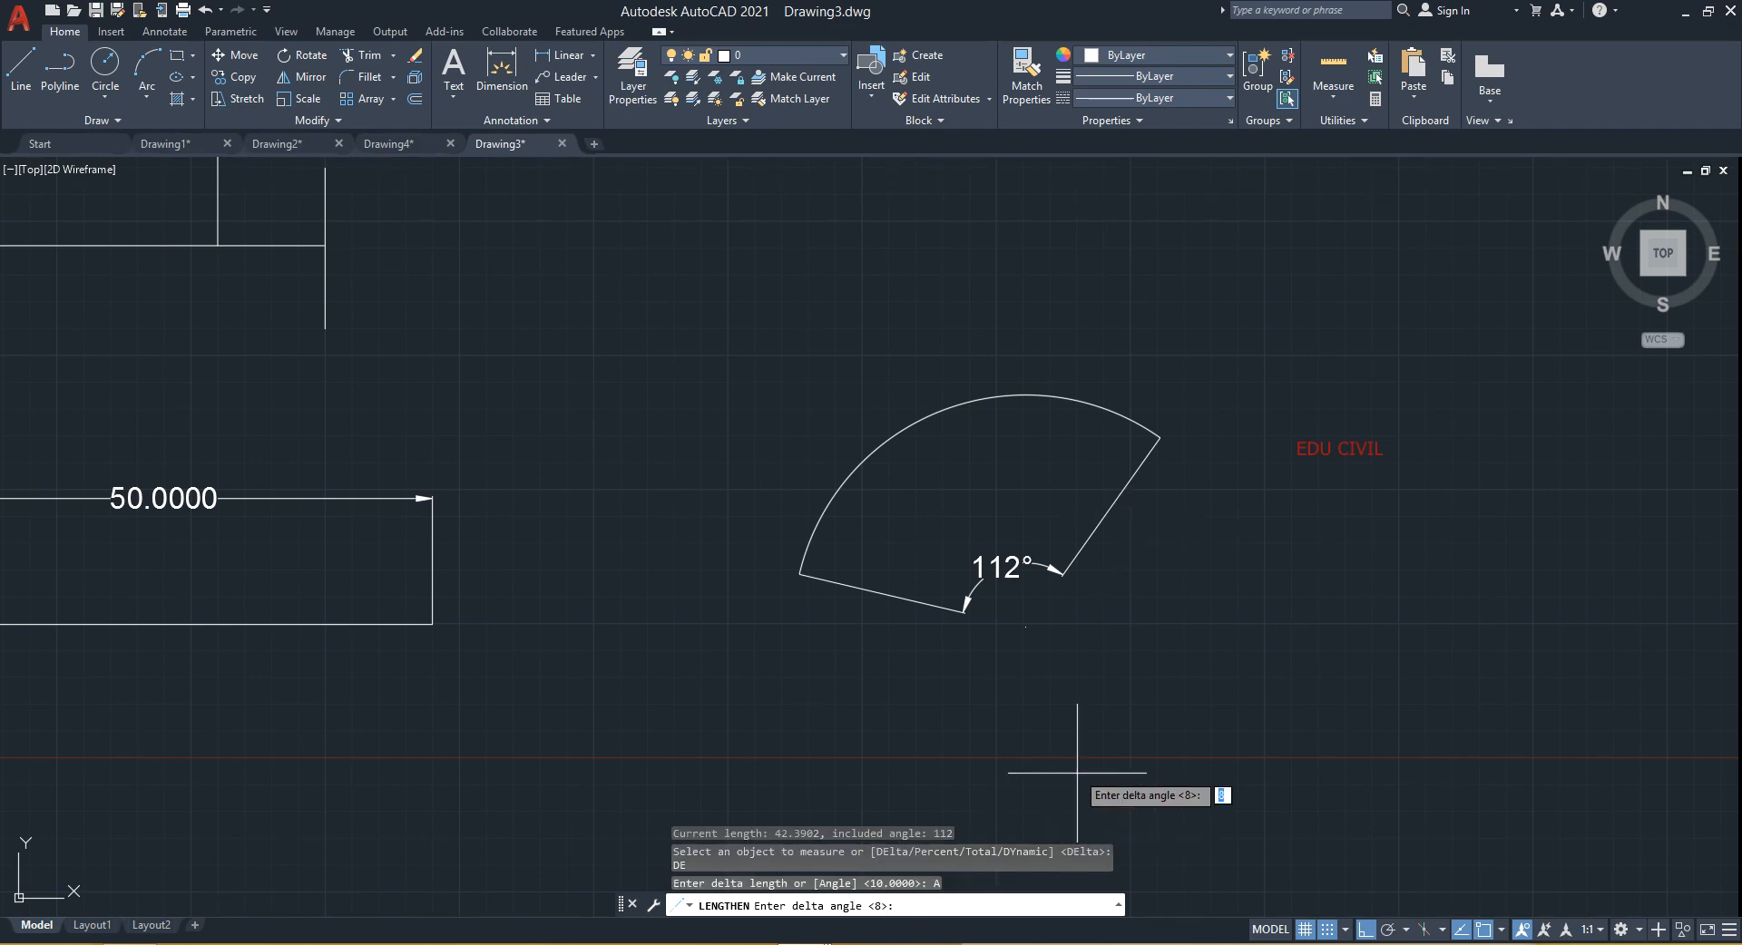
key(Return)
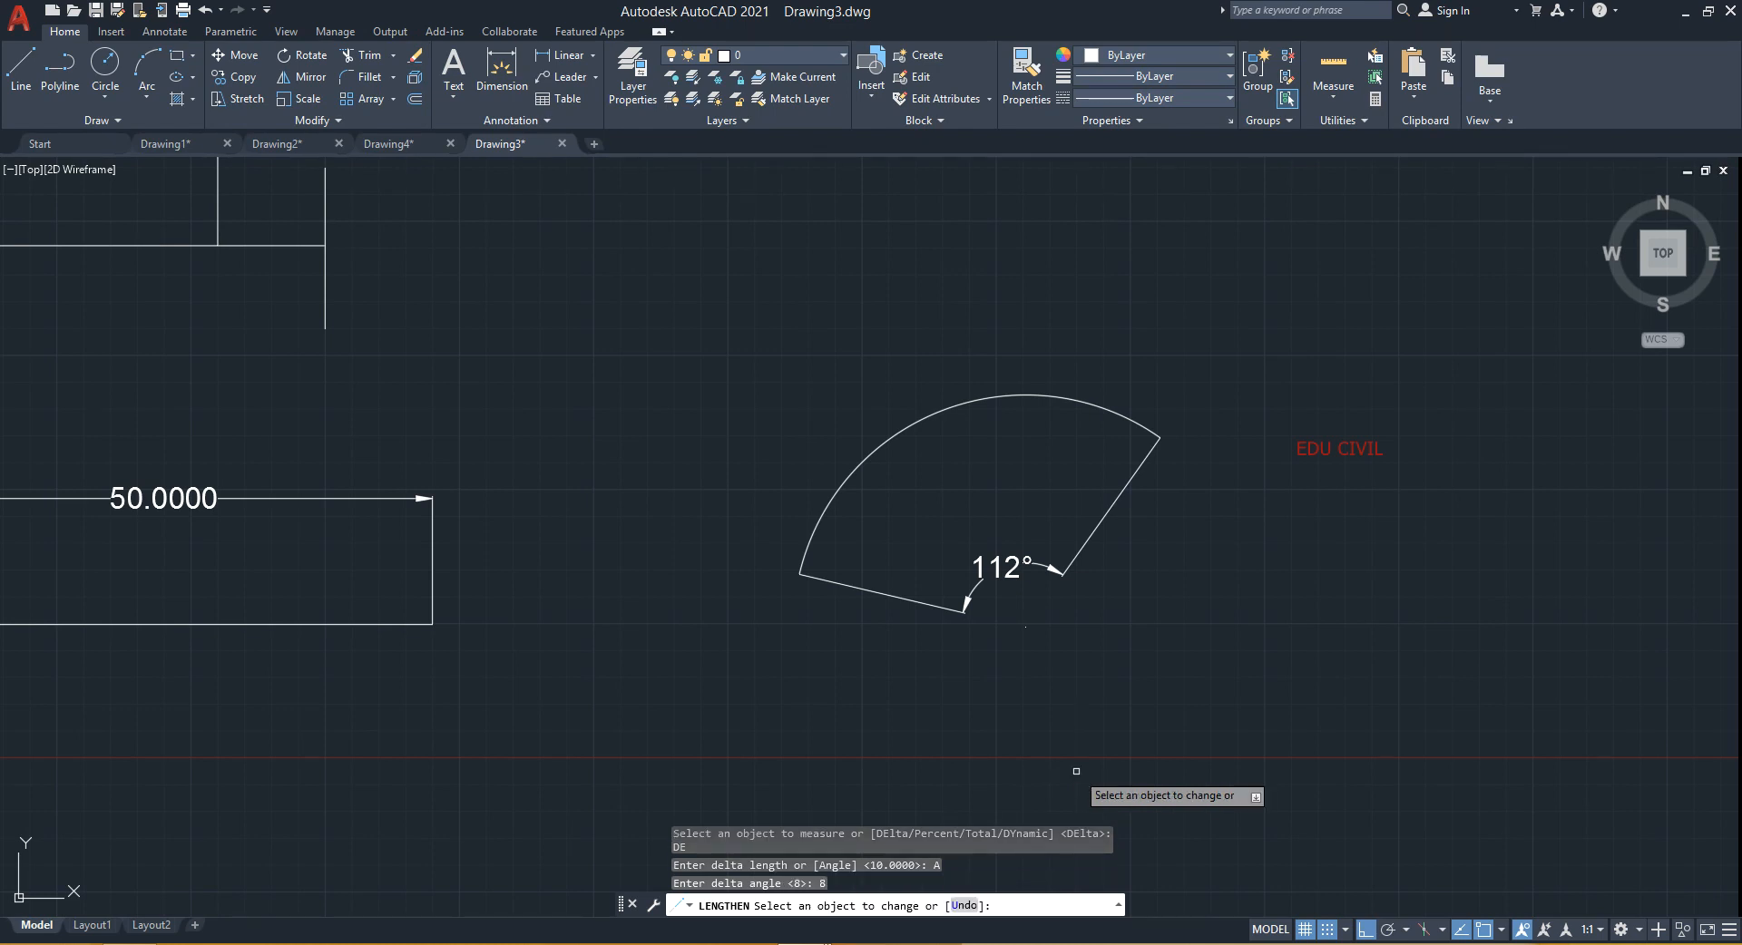
click(1152, 435)
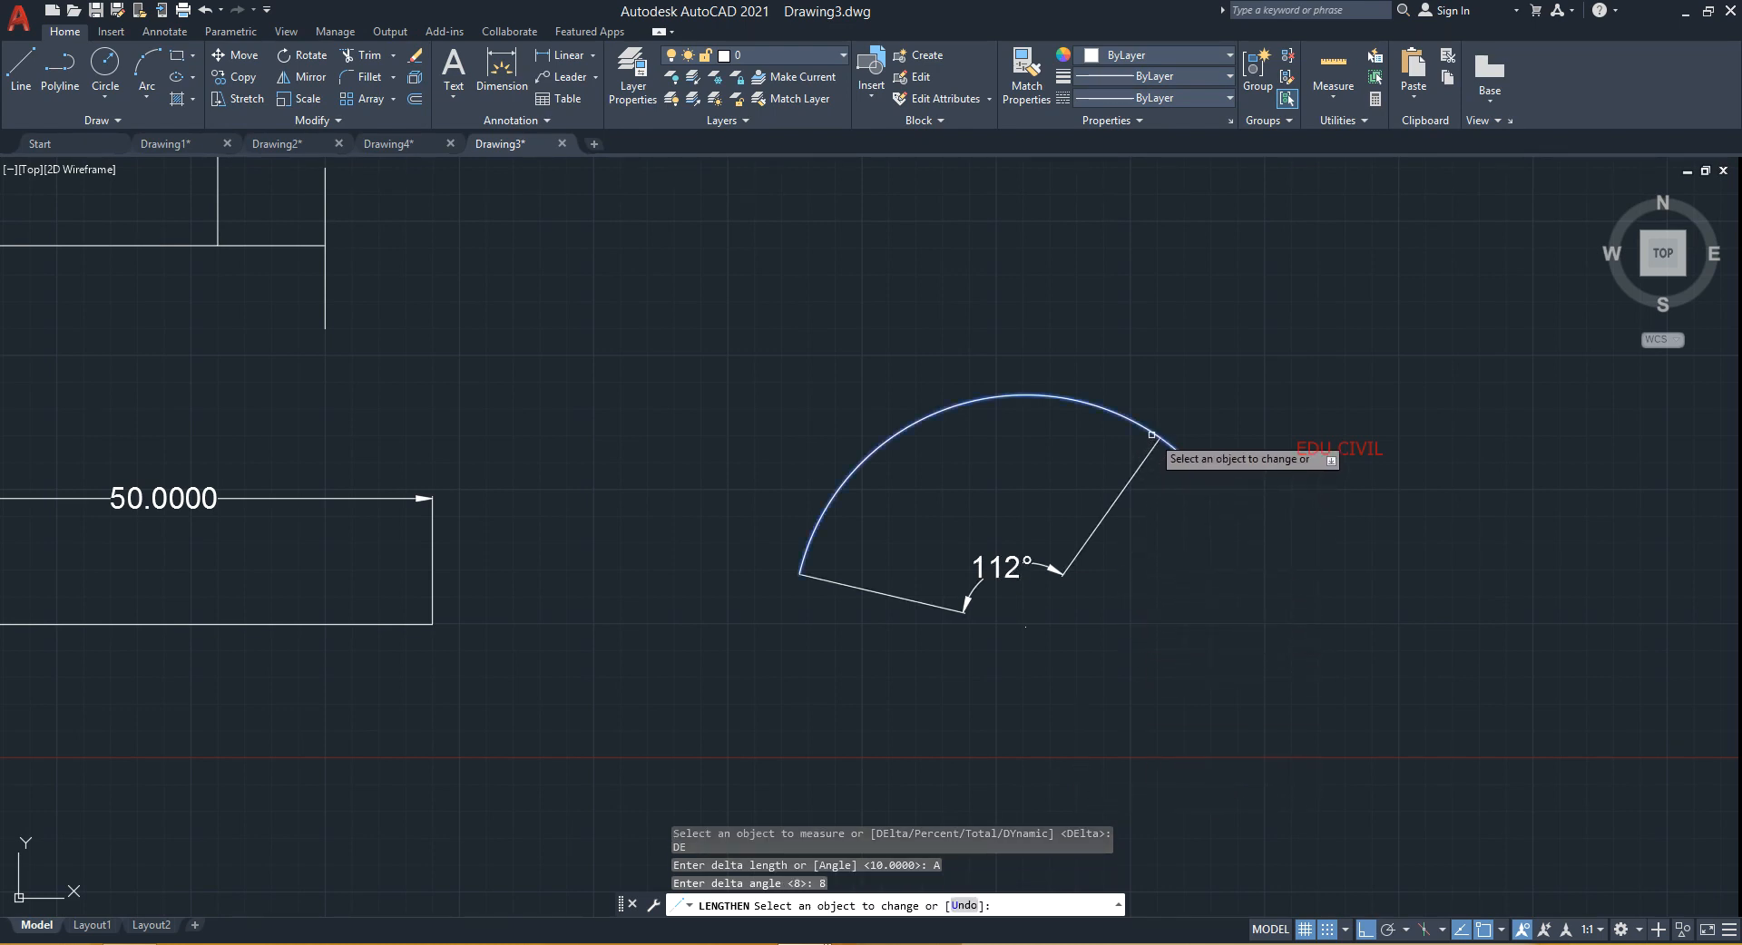
click(1152, 434)
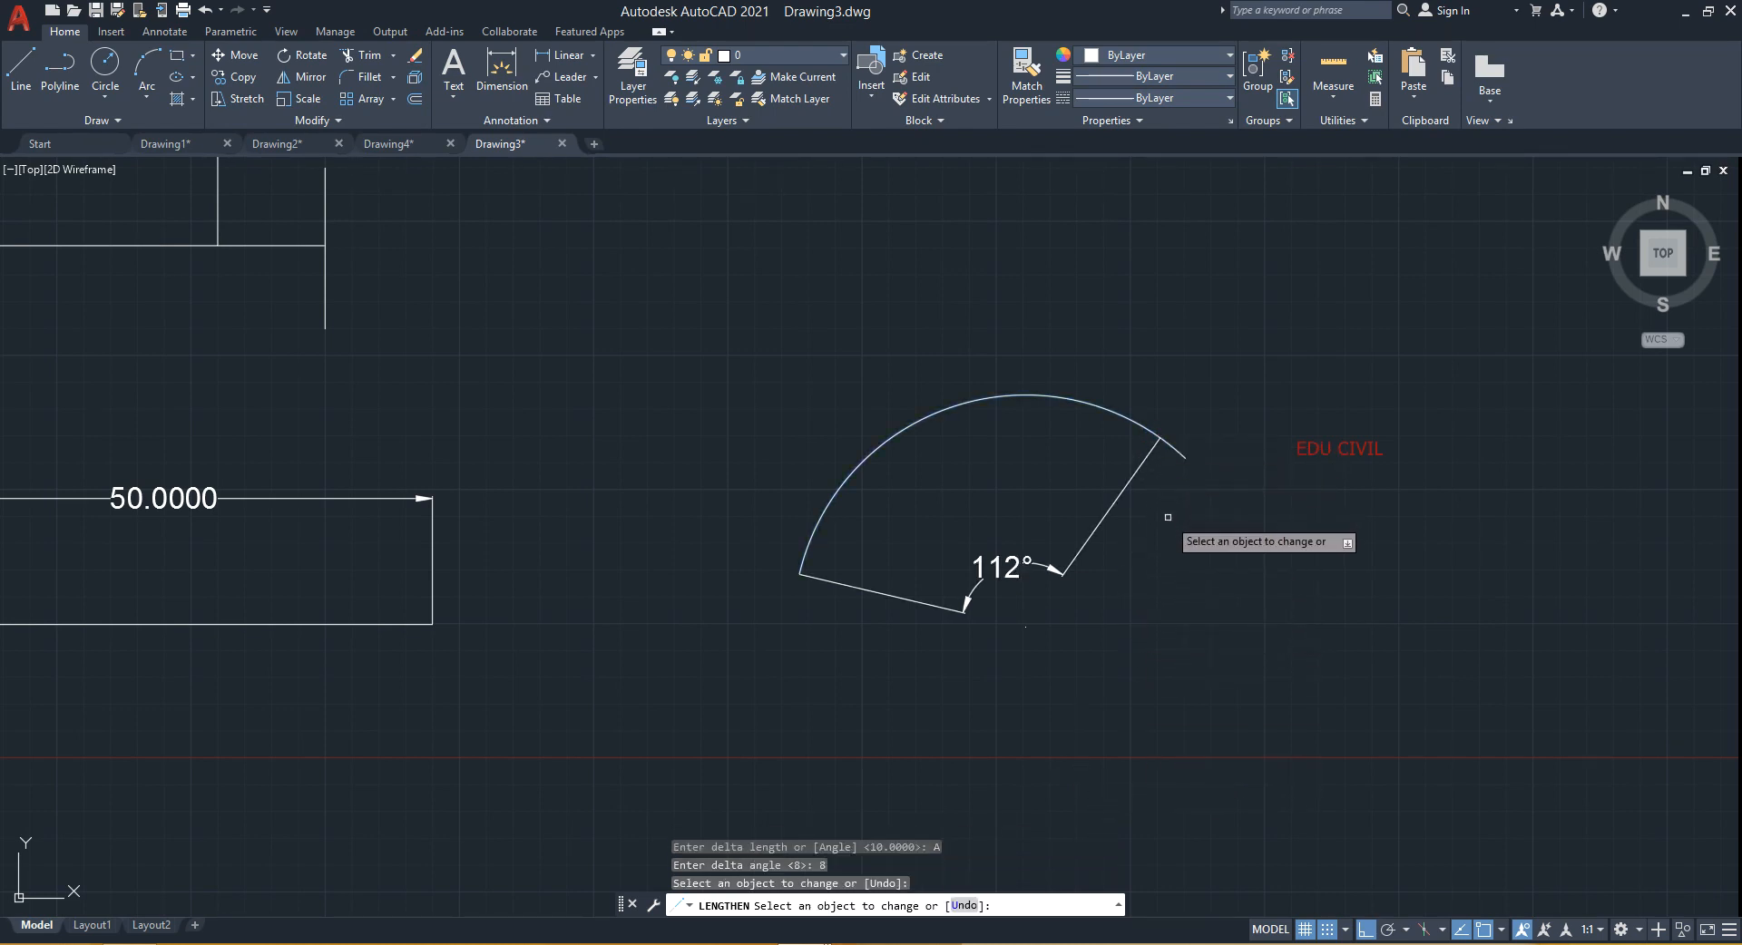
key(Return)
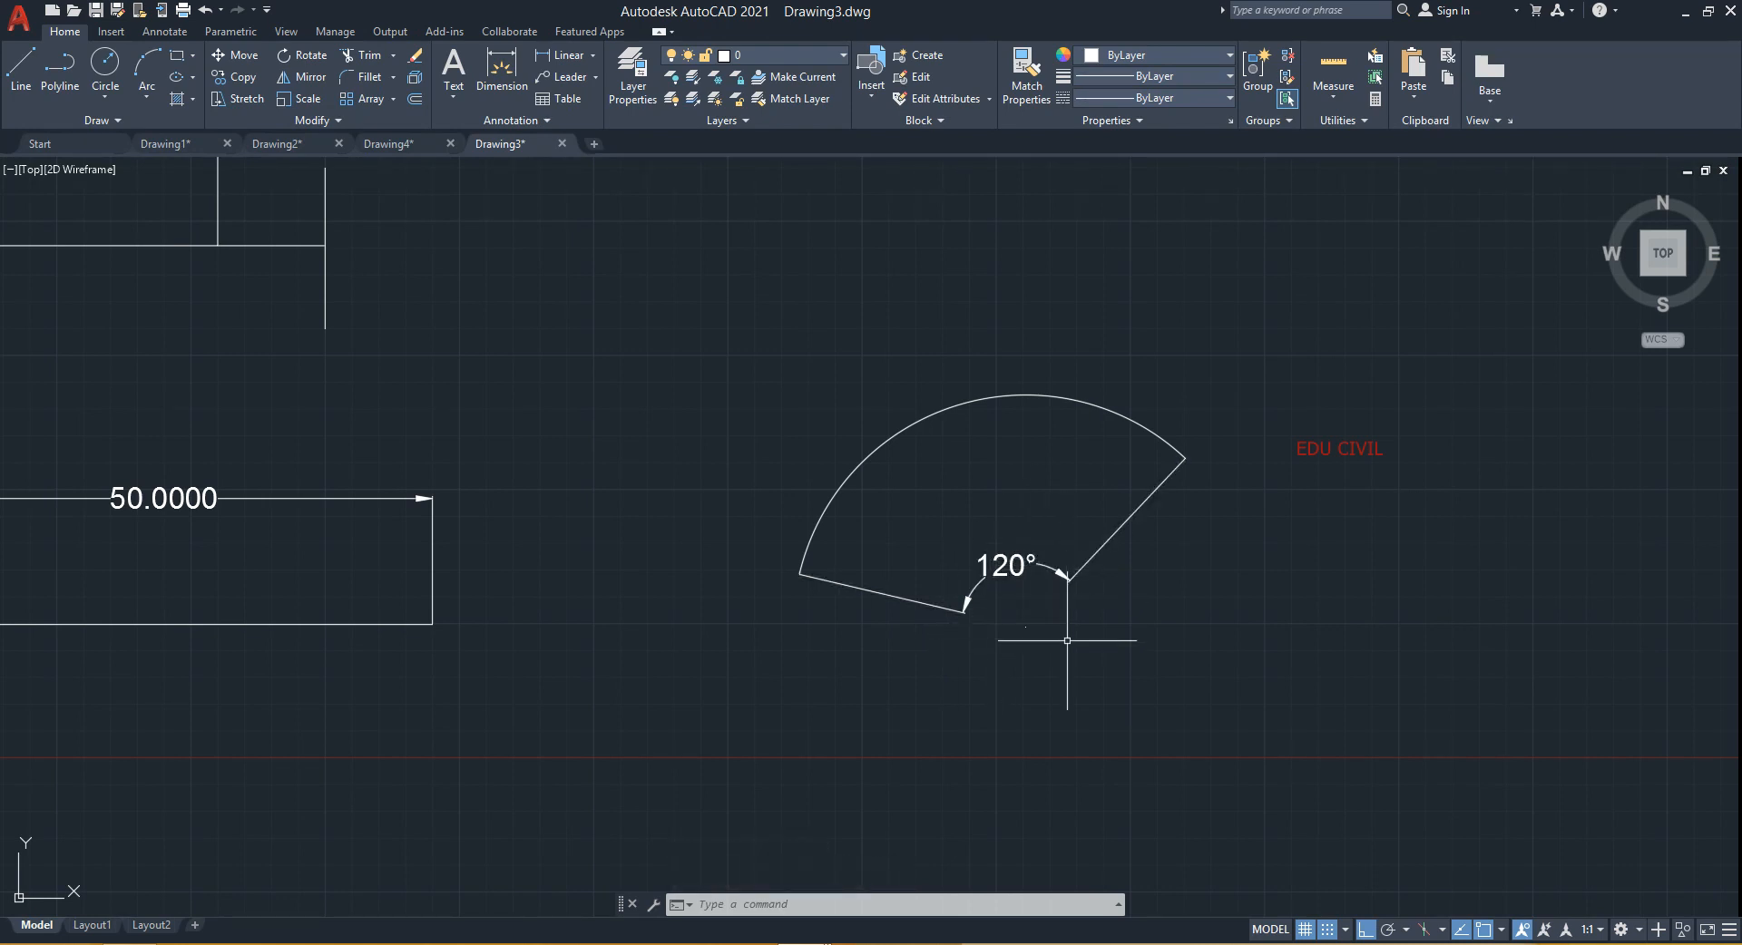
key(alt)
key(Escape)
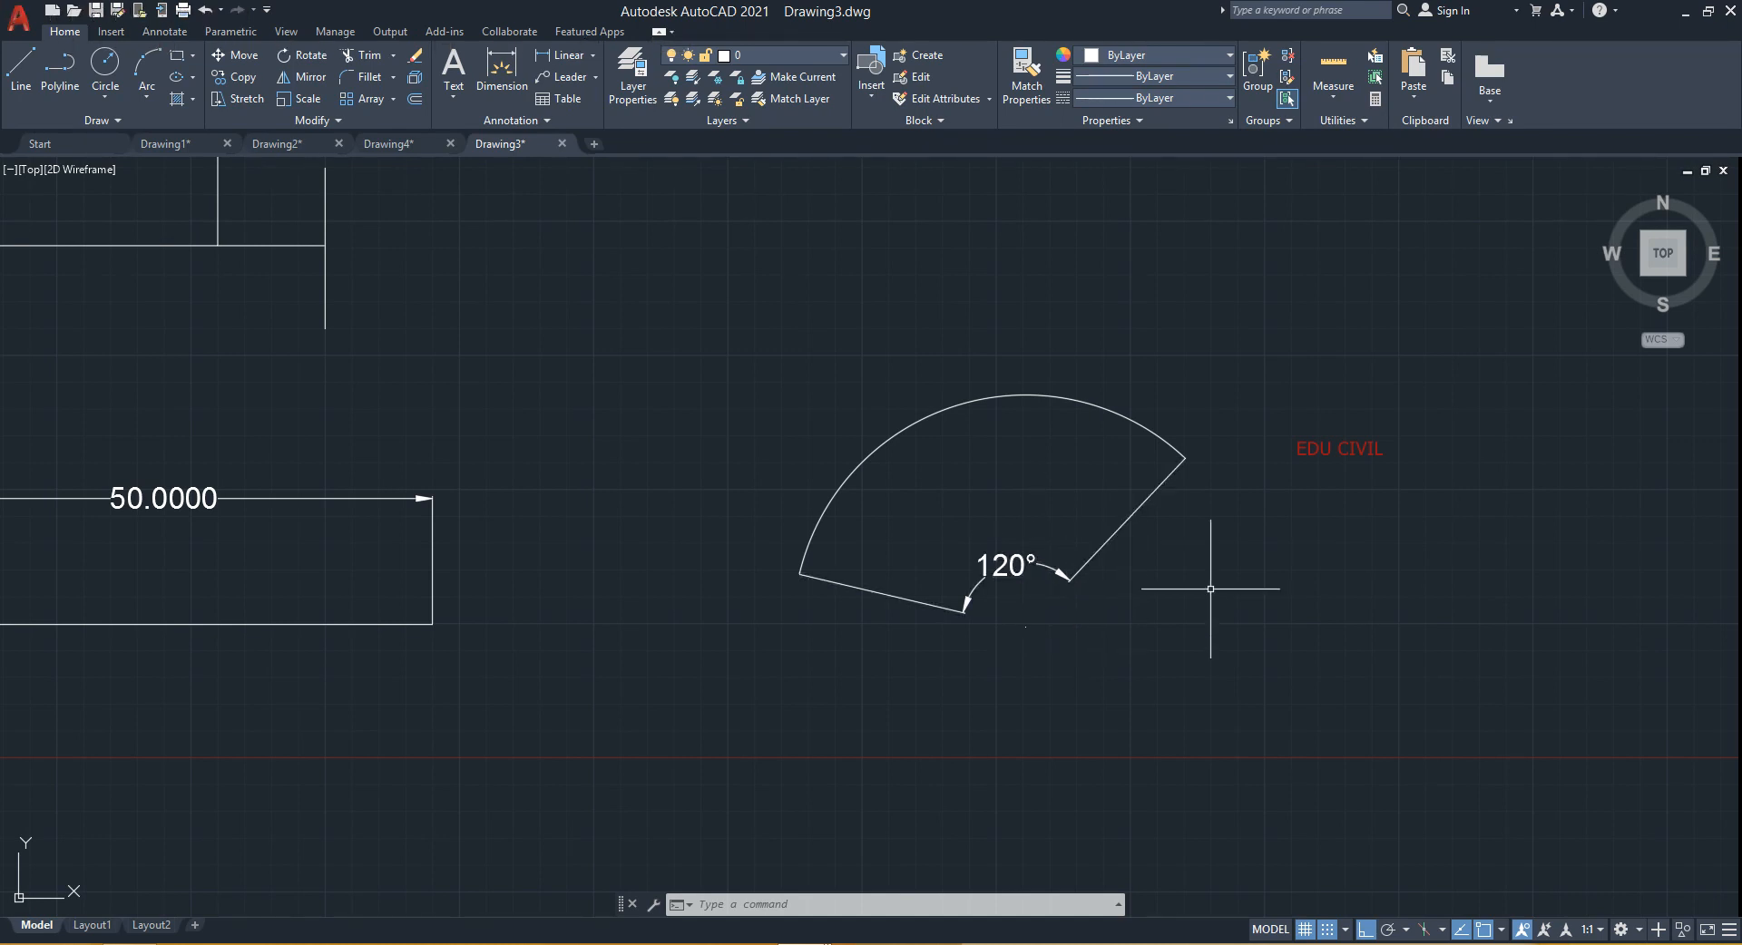
key(Return)
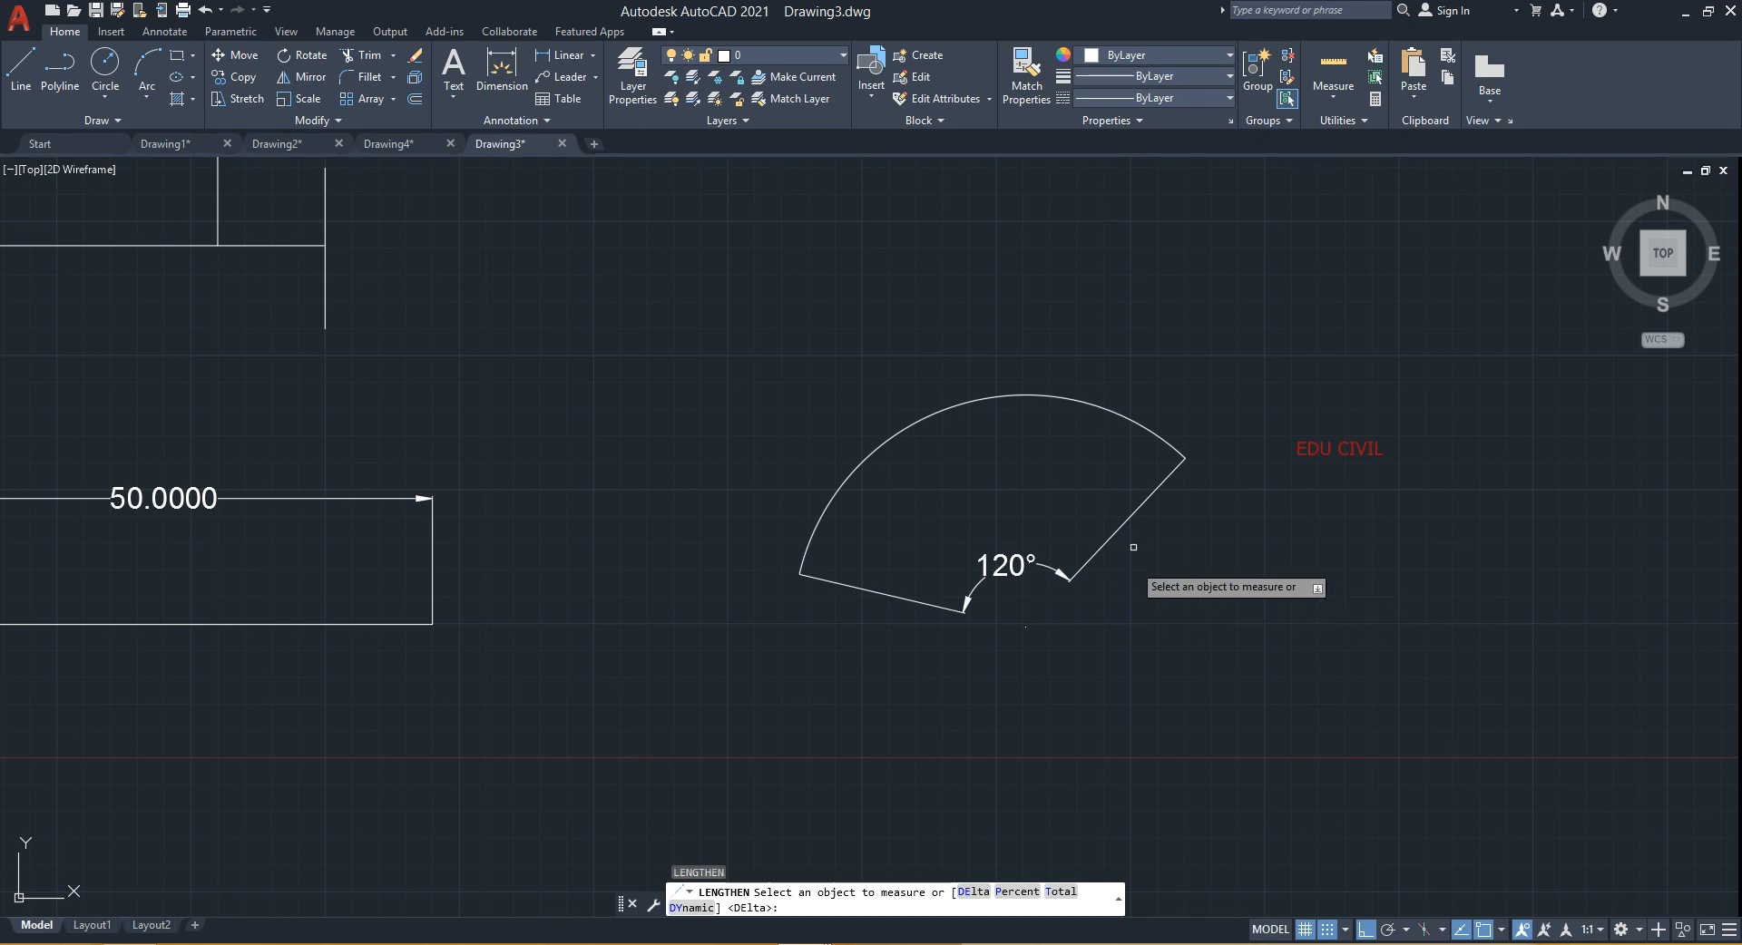
click(1163, 442)
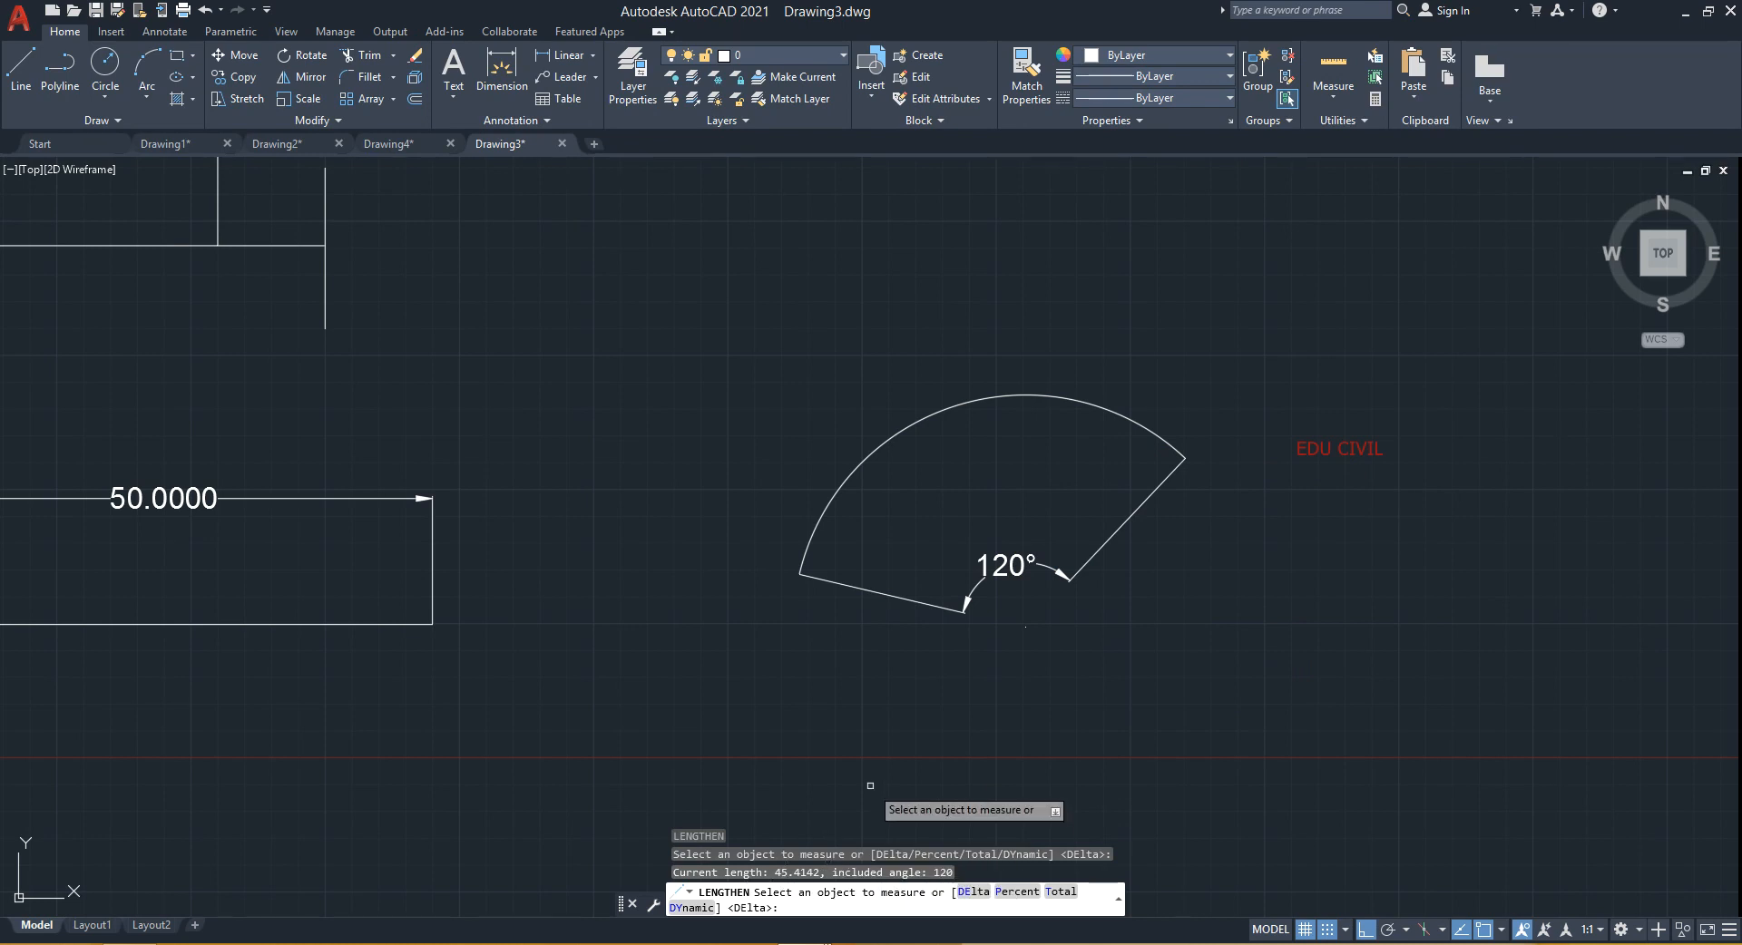
text(10)
key(Escape)
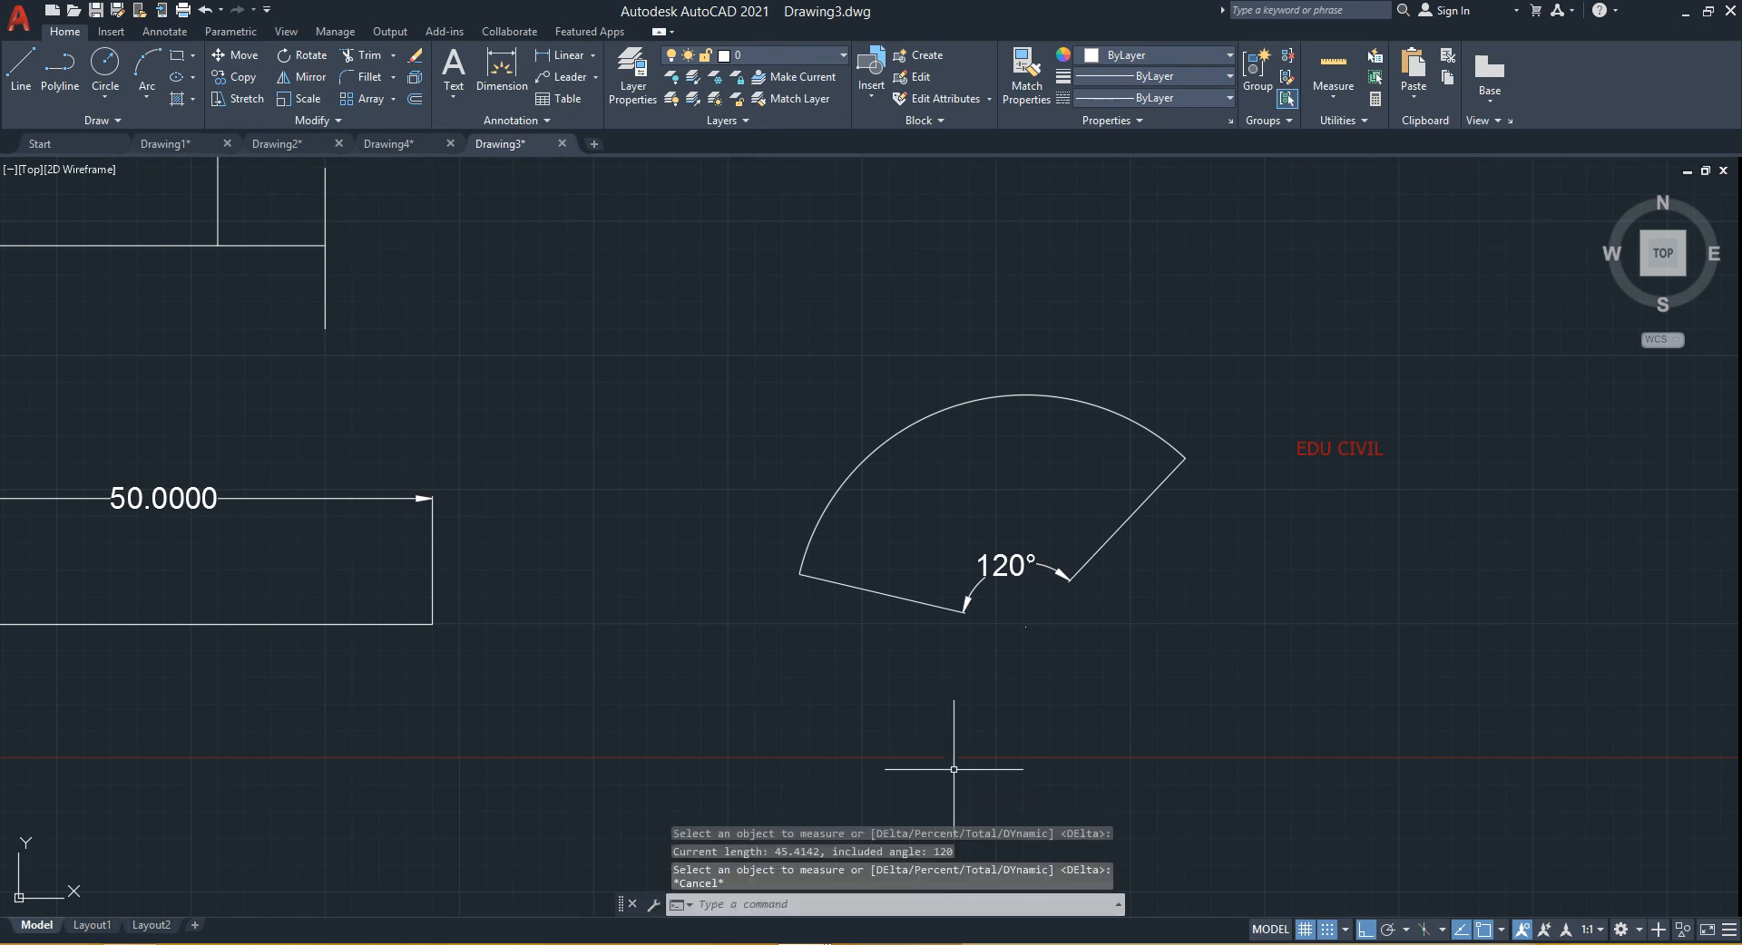
- Lengthen the arc three times by a delta length of 10 at its right end
text(len)
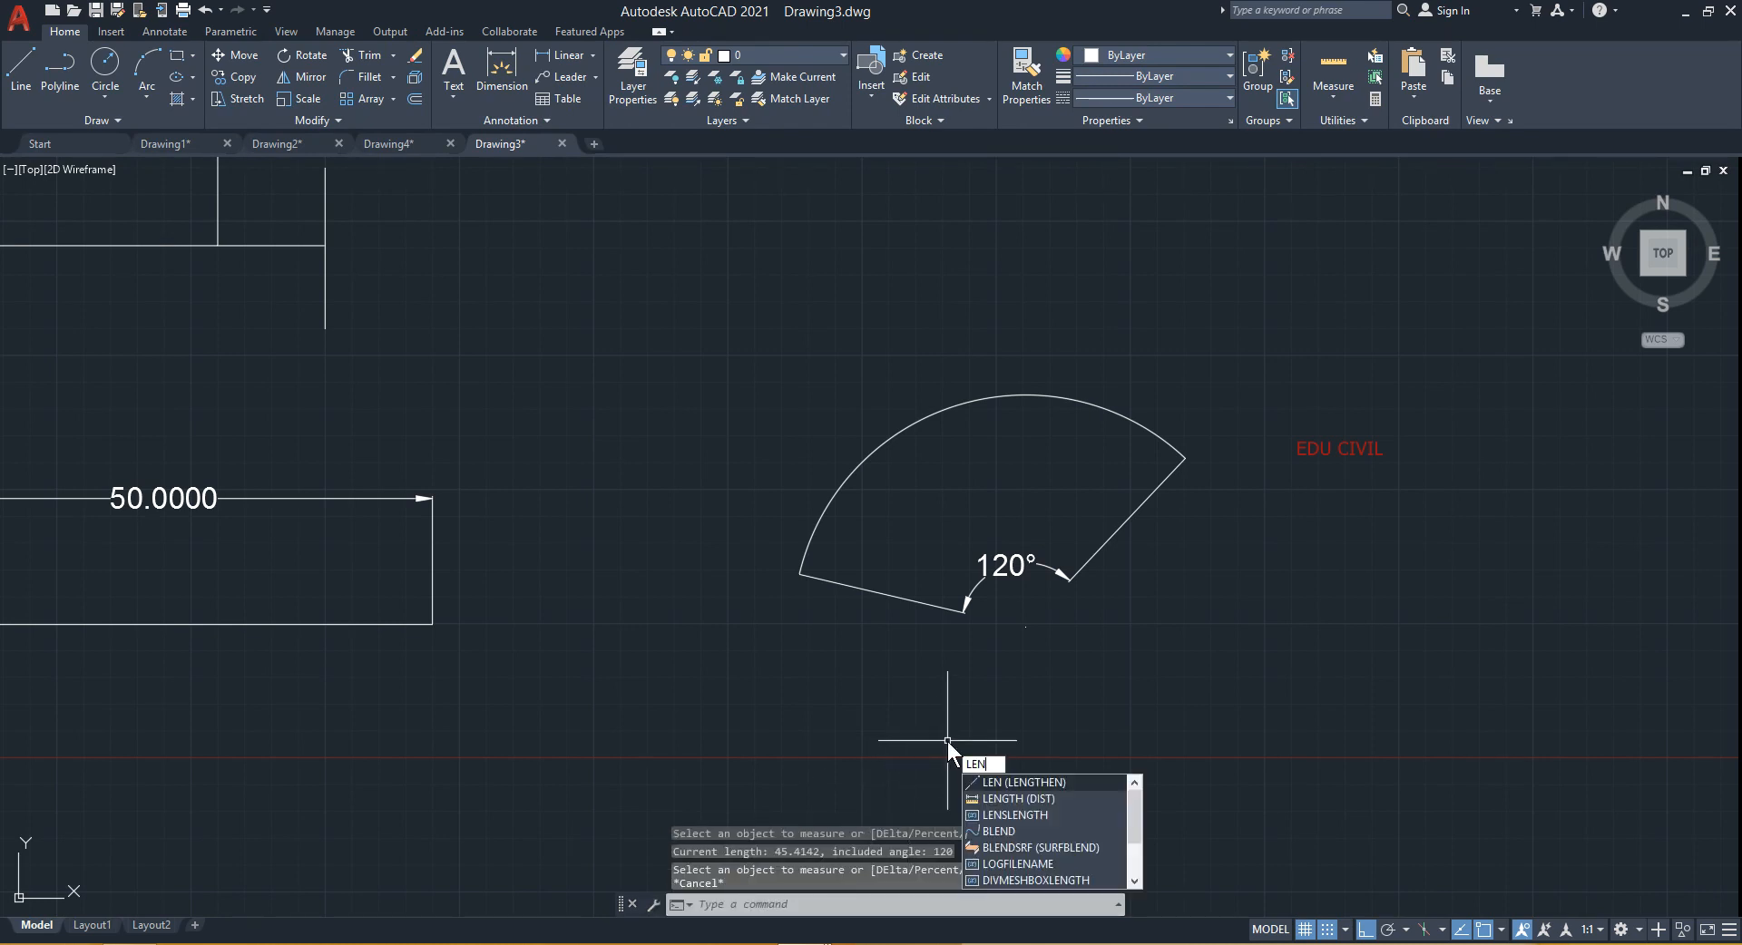
key(Return)
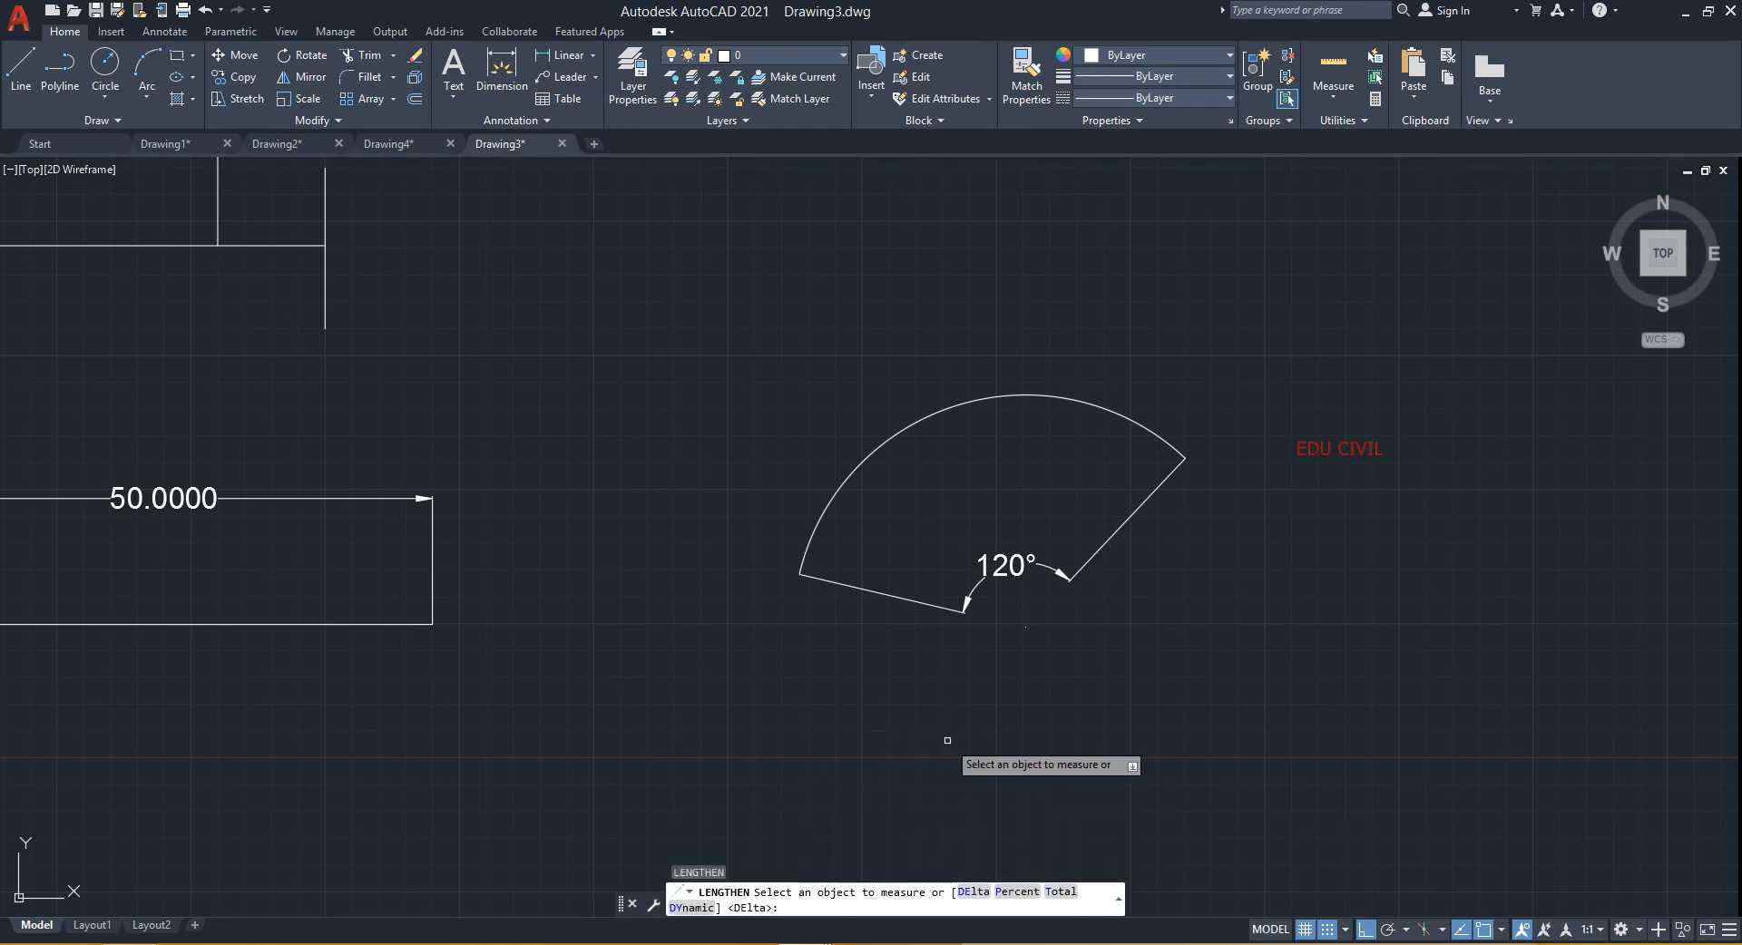
click(1151, 433)
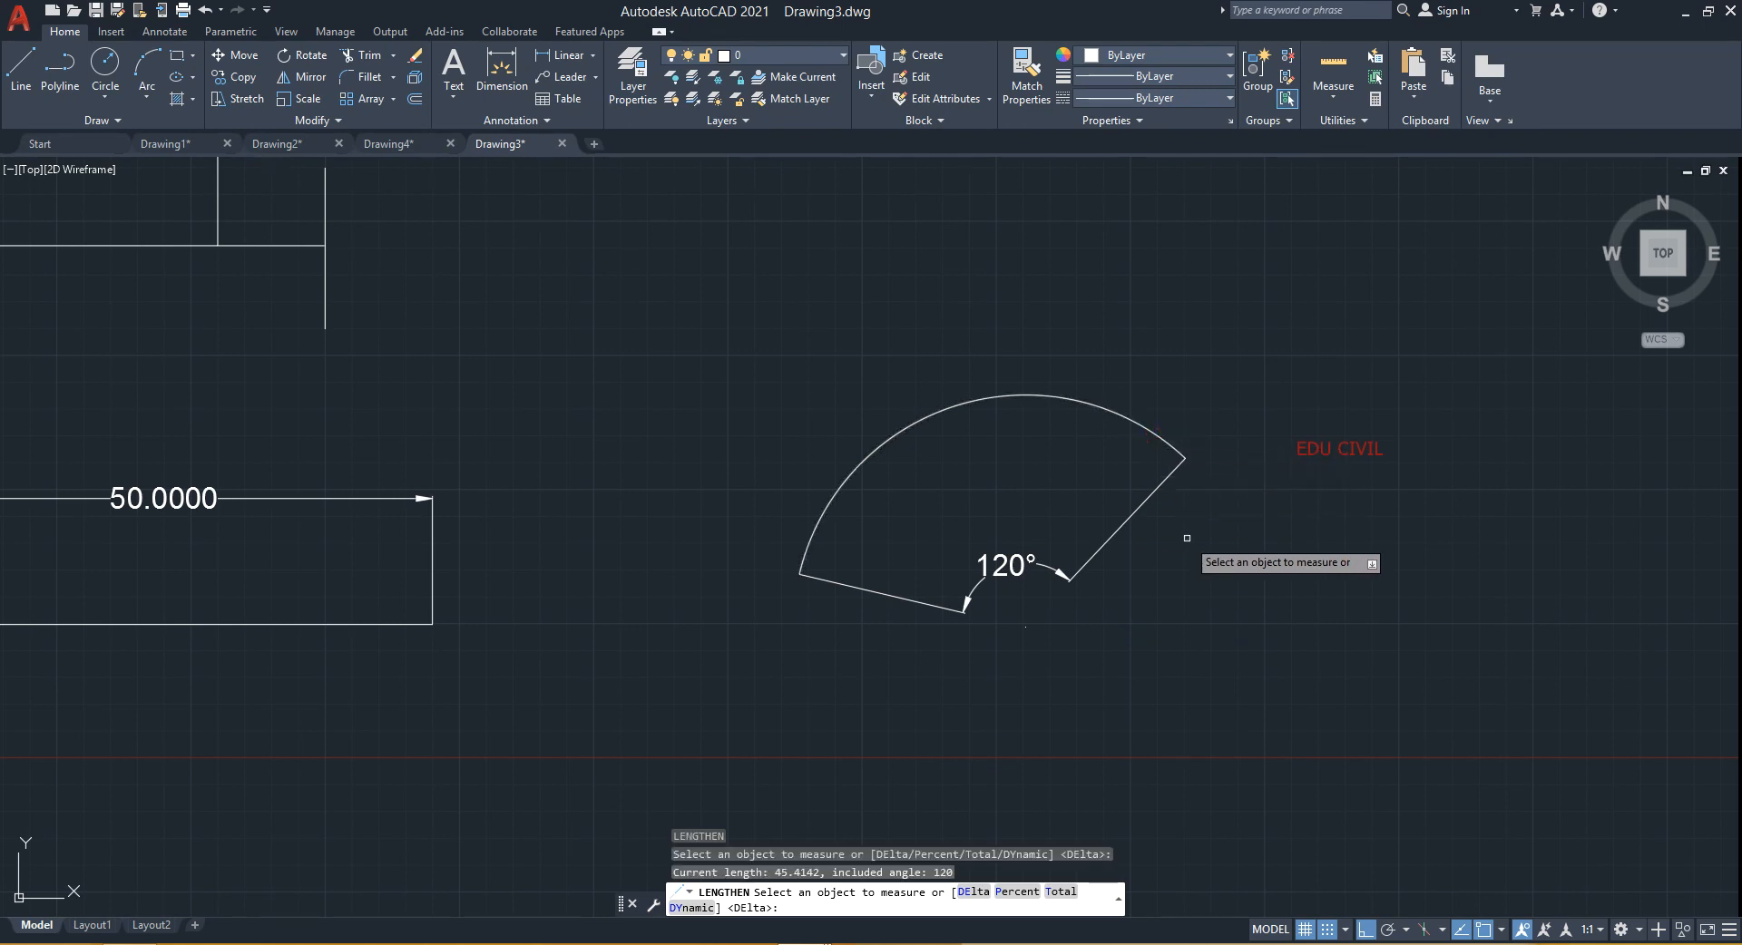
text(DE)
key(Return)
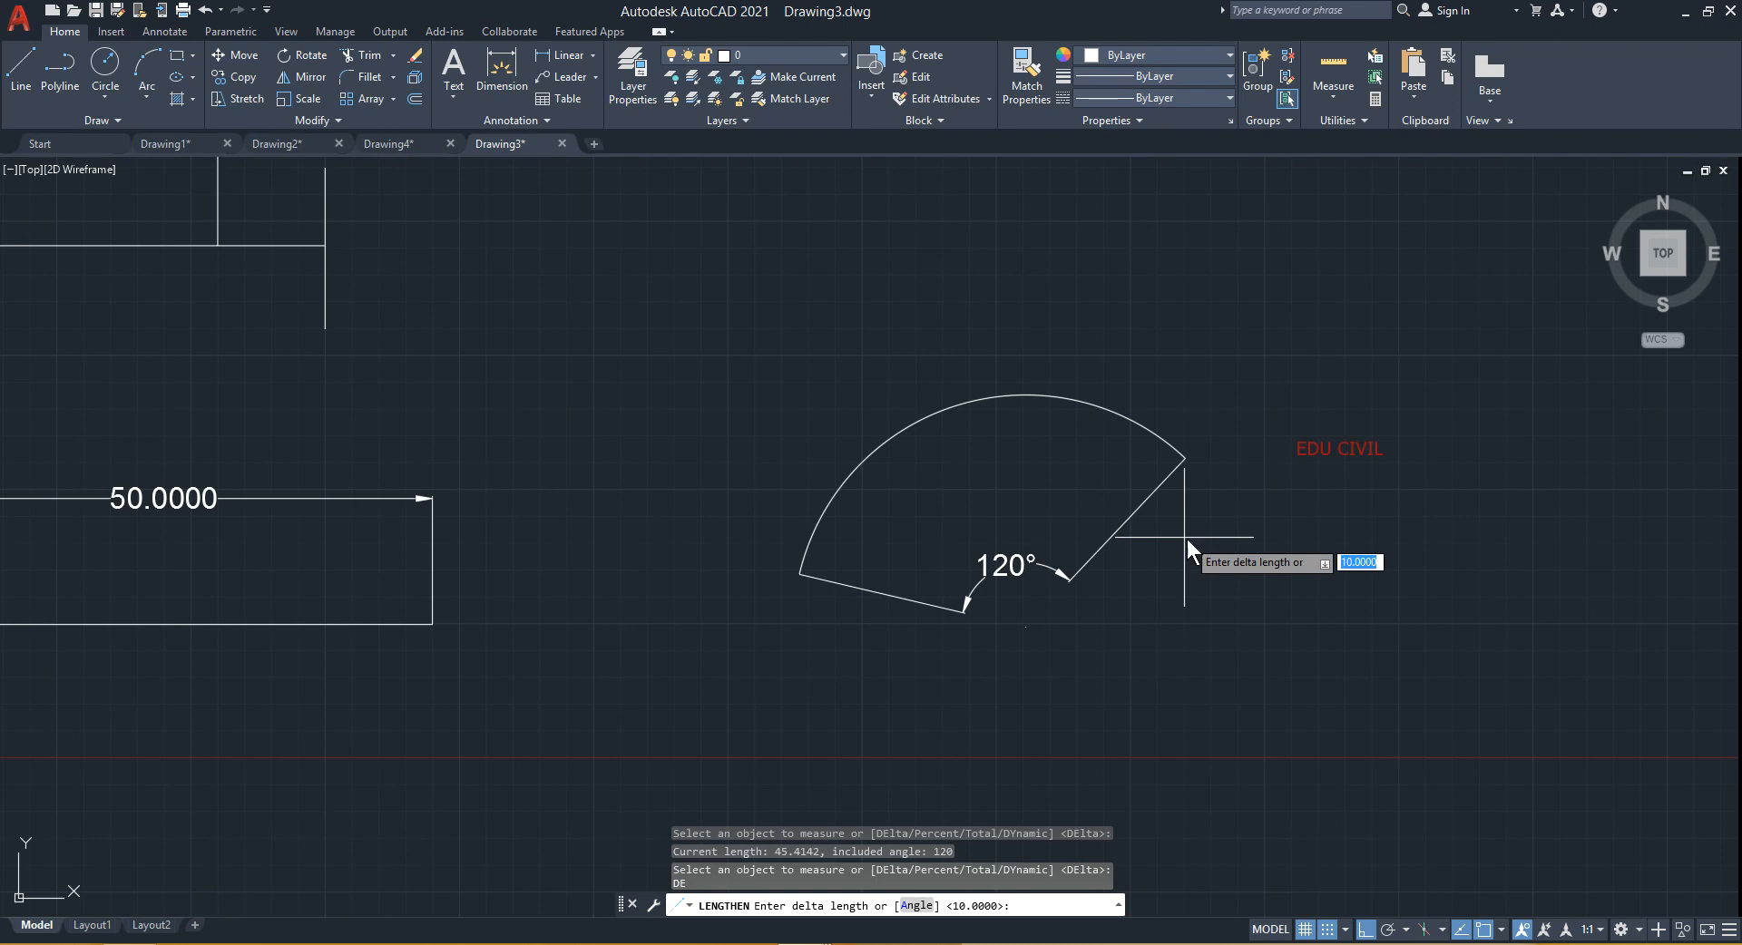
text(10)
key(Return)
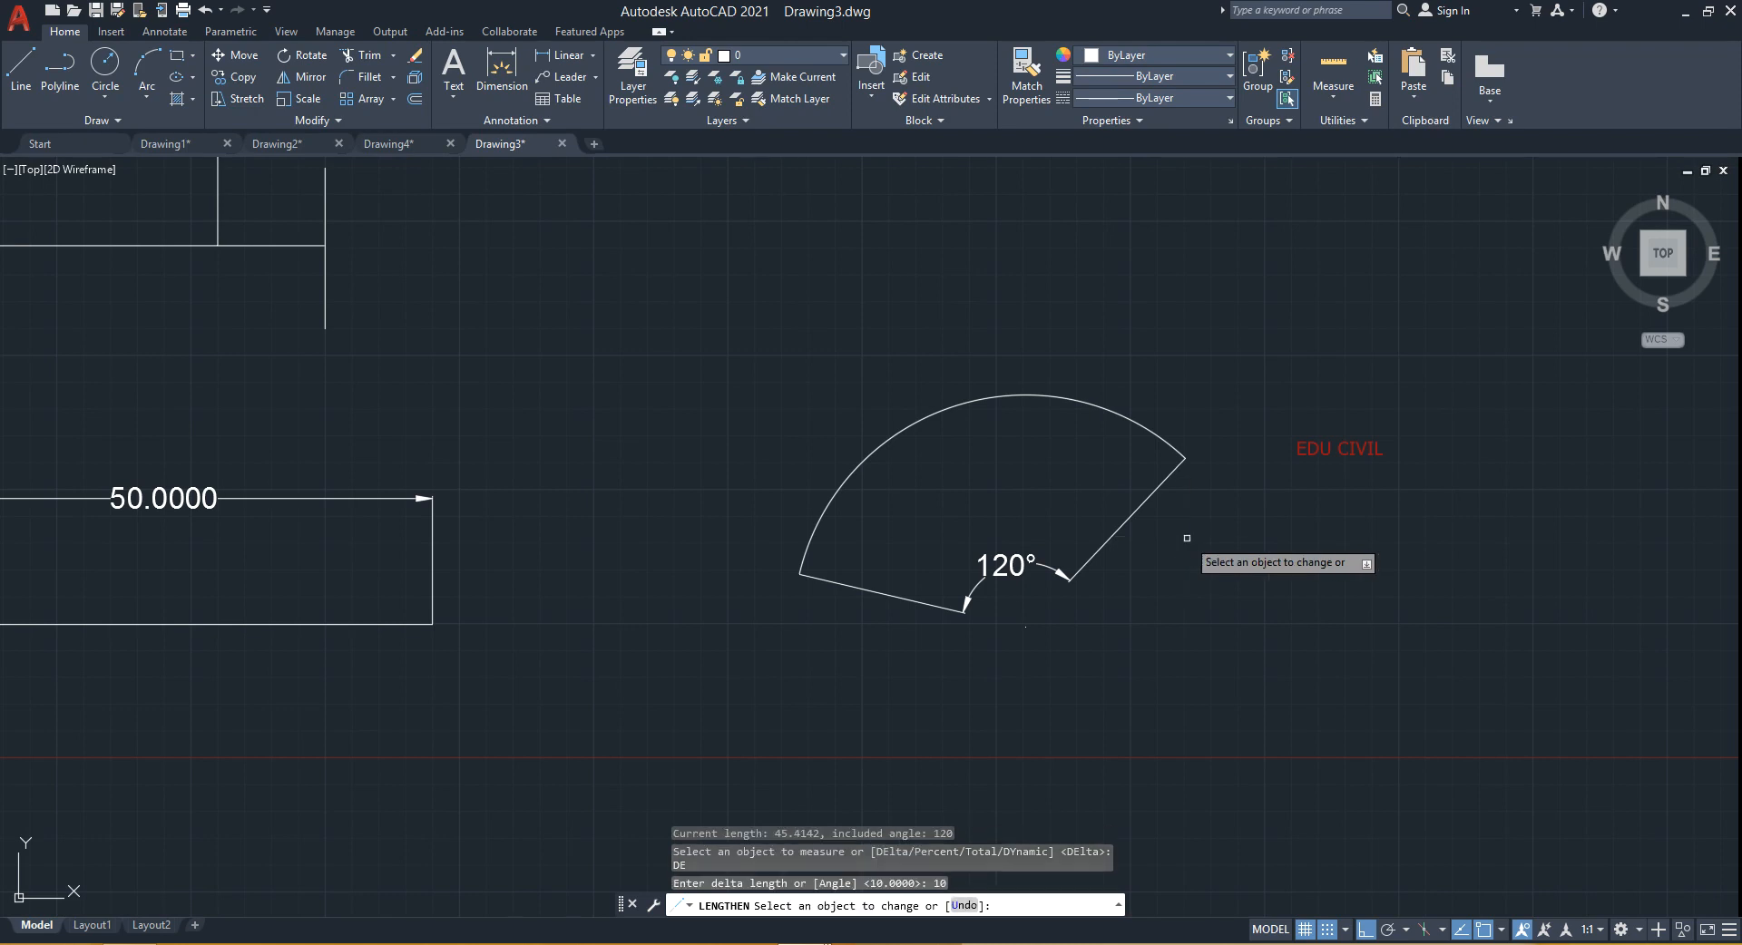
click(1178, 456)
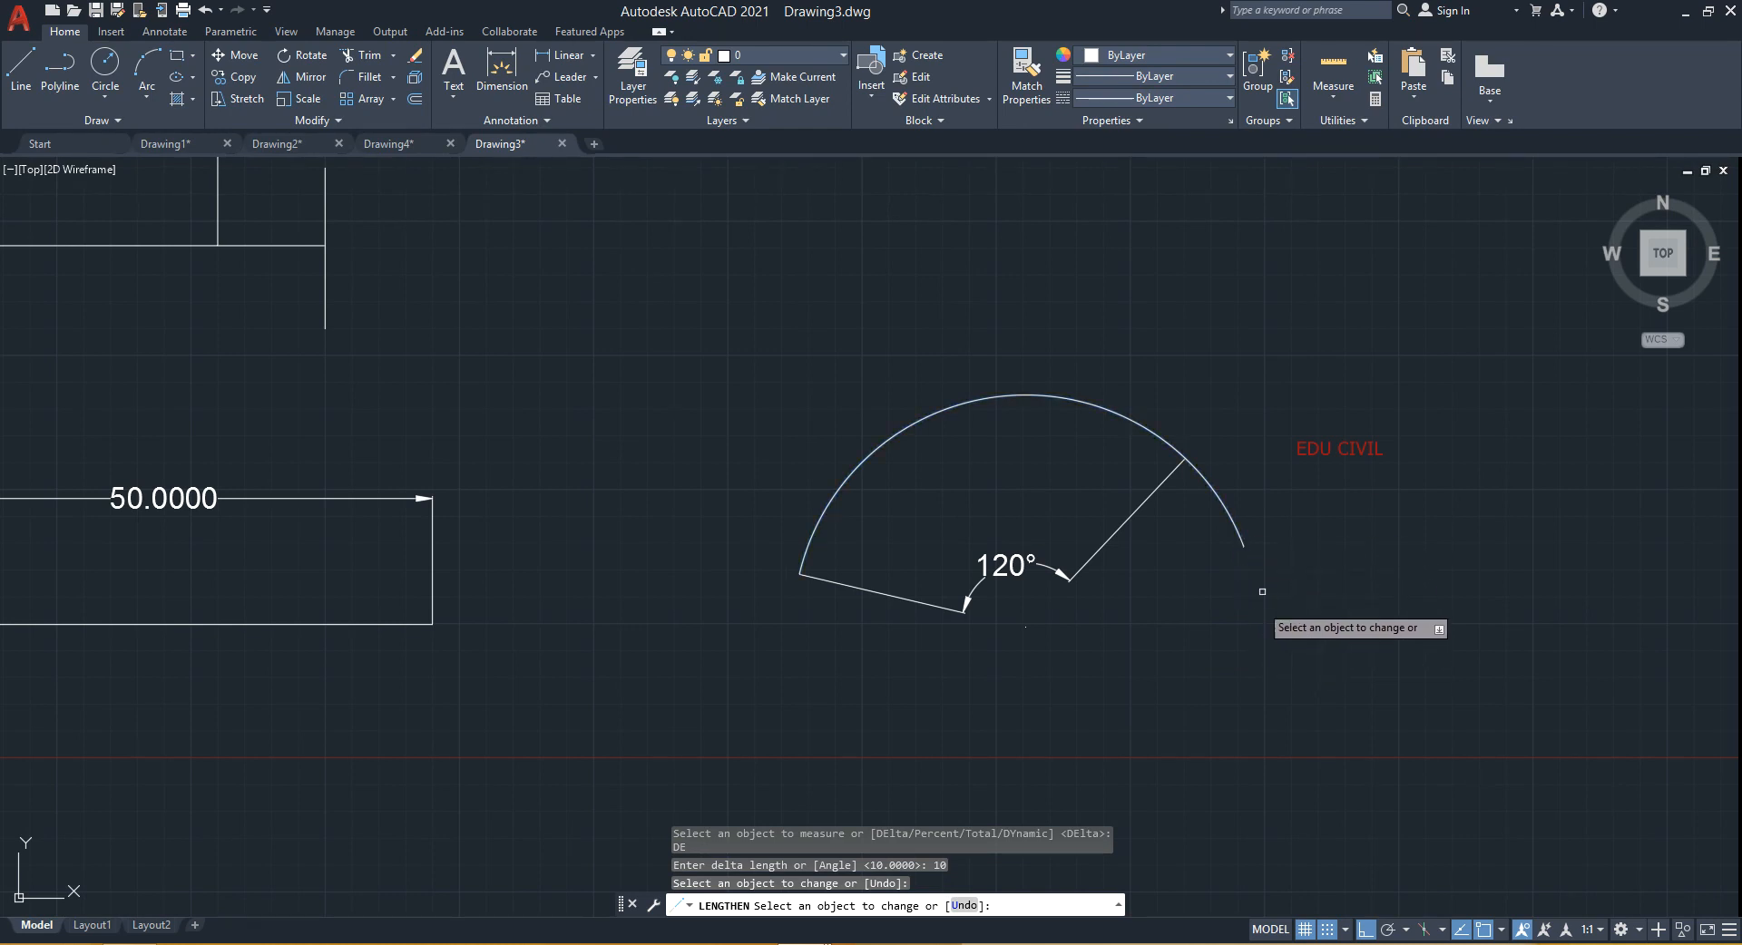
click(1244, 547)
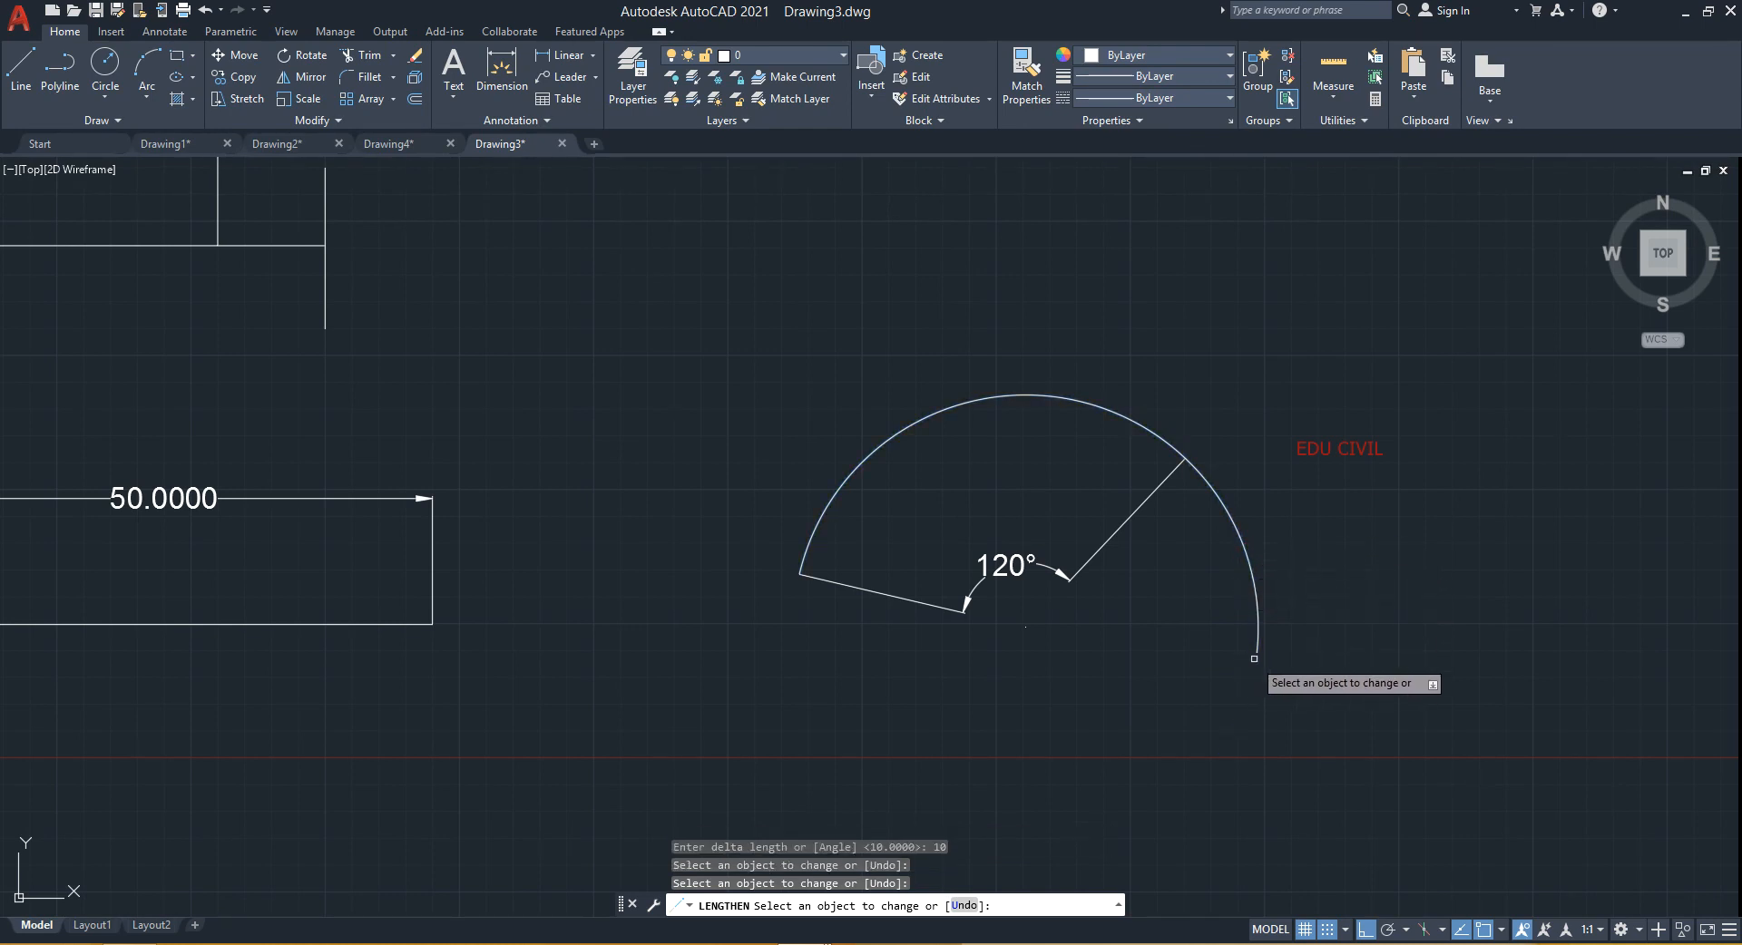
click(1255, 650)
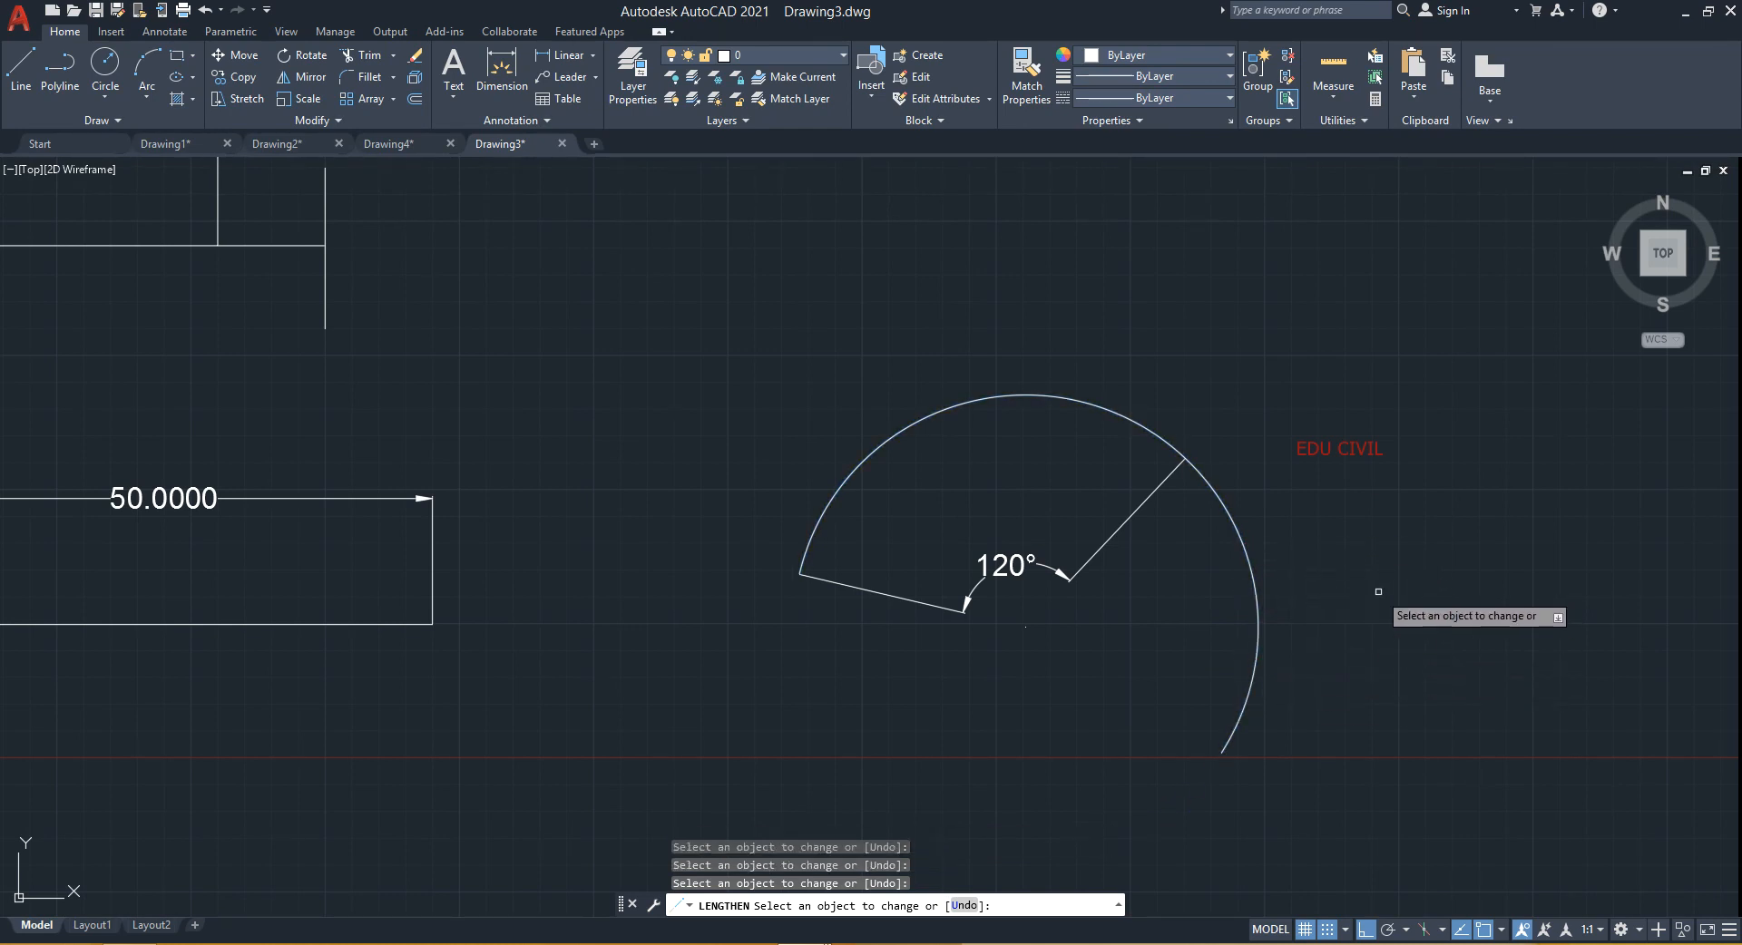
key(Return)
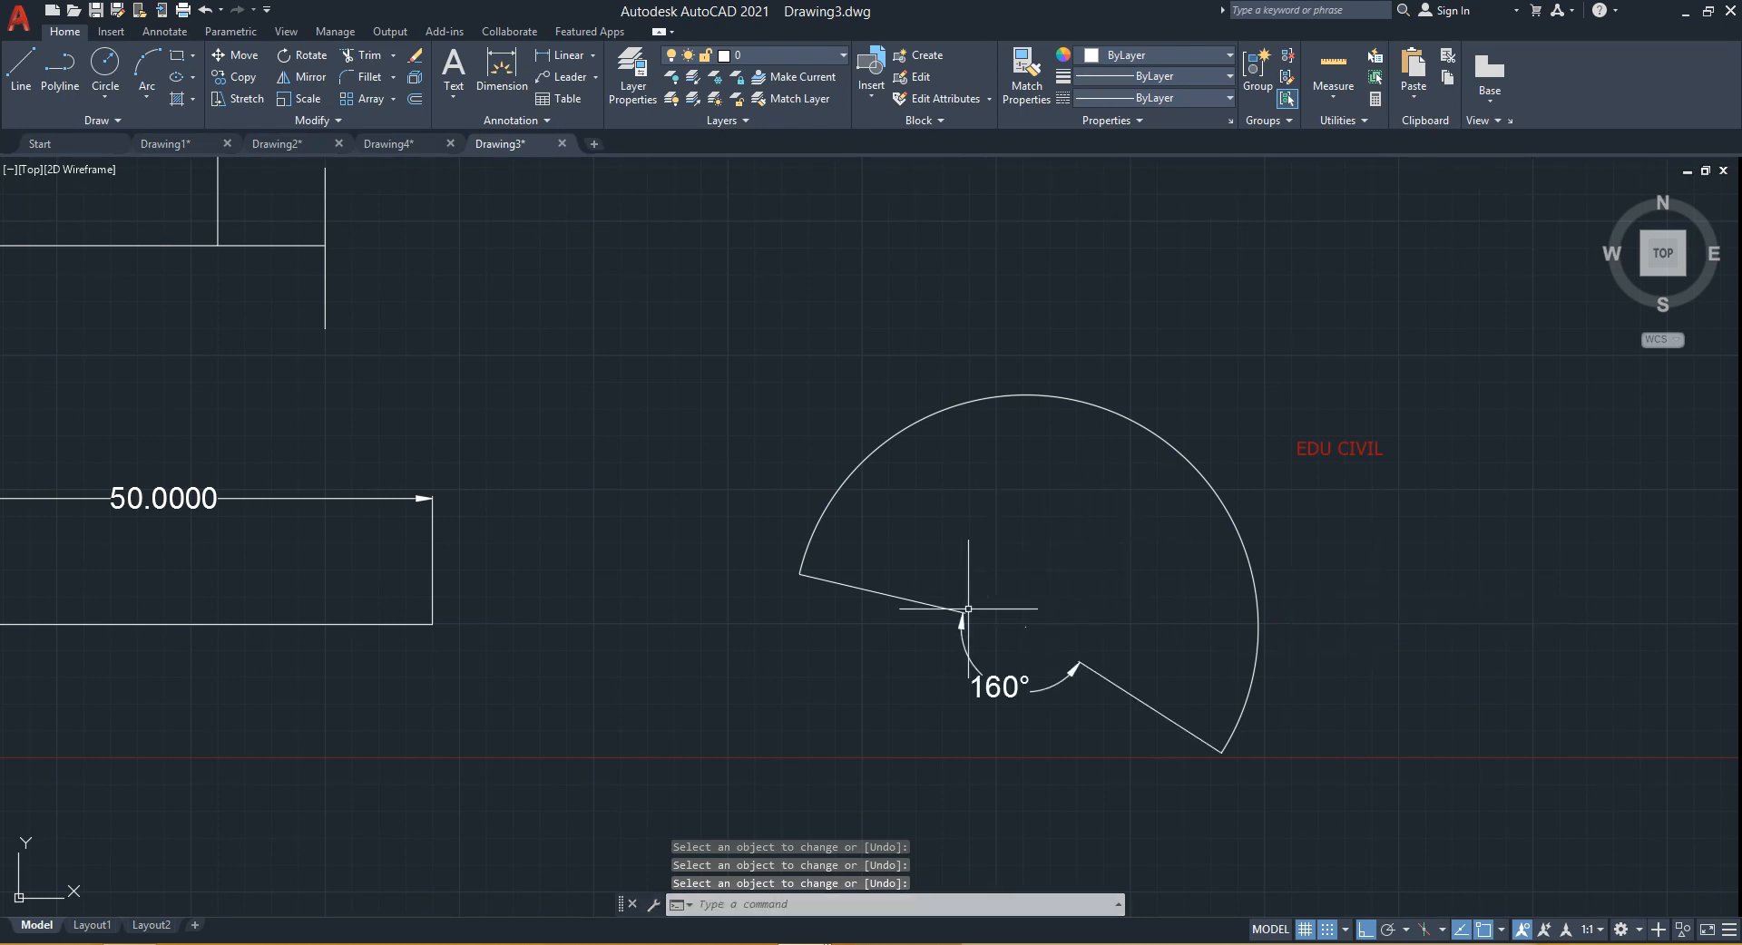
- Draw a rectangle to the upper right of the arc
scroll(976, 627, down, 2)
mouse_move(963, 635)
middle_down()
mouse_move(1072, 578)
mouse_move(954, 564)
mouse_move(863, 582)
middle_up()
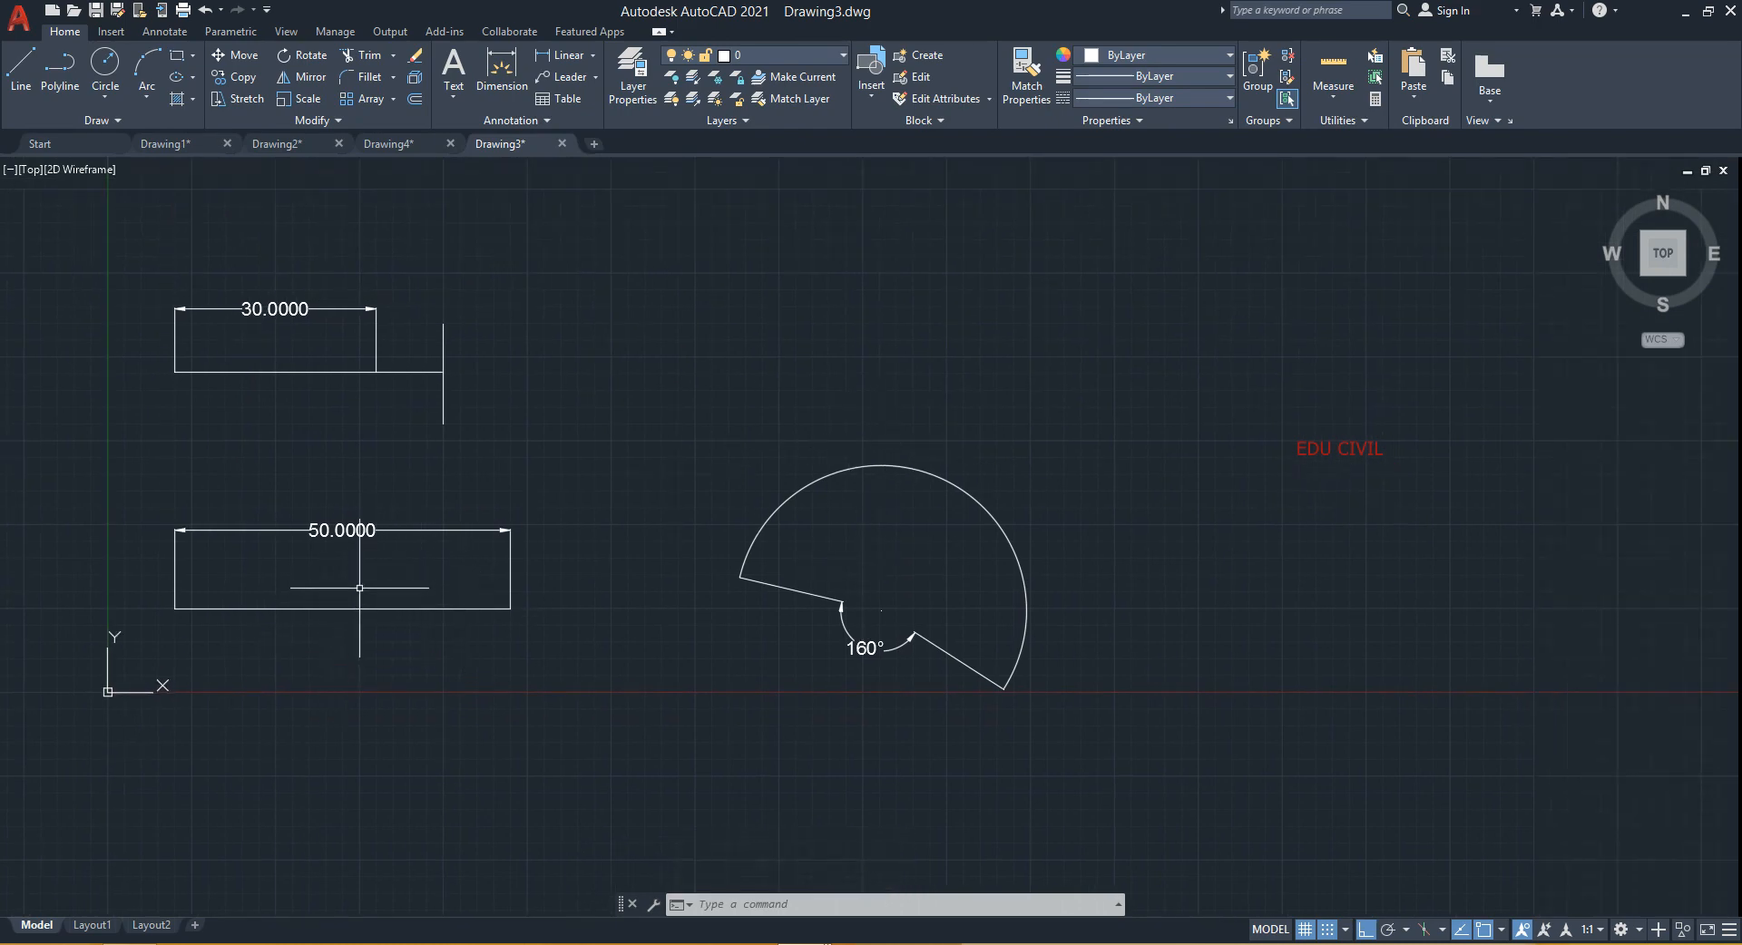
mouse_move(895, 518)
middle_down()
mouse_move(864, 562)
mouse_move(900, 463)
middle_up()
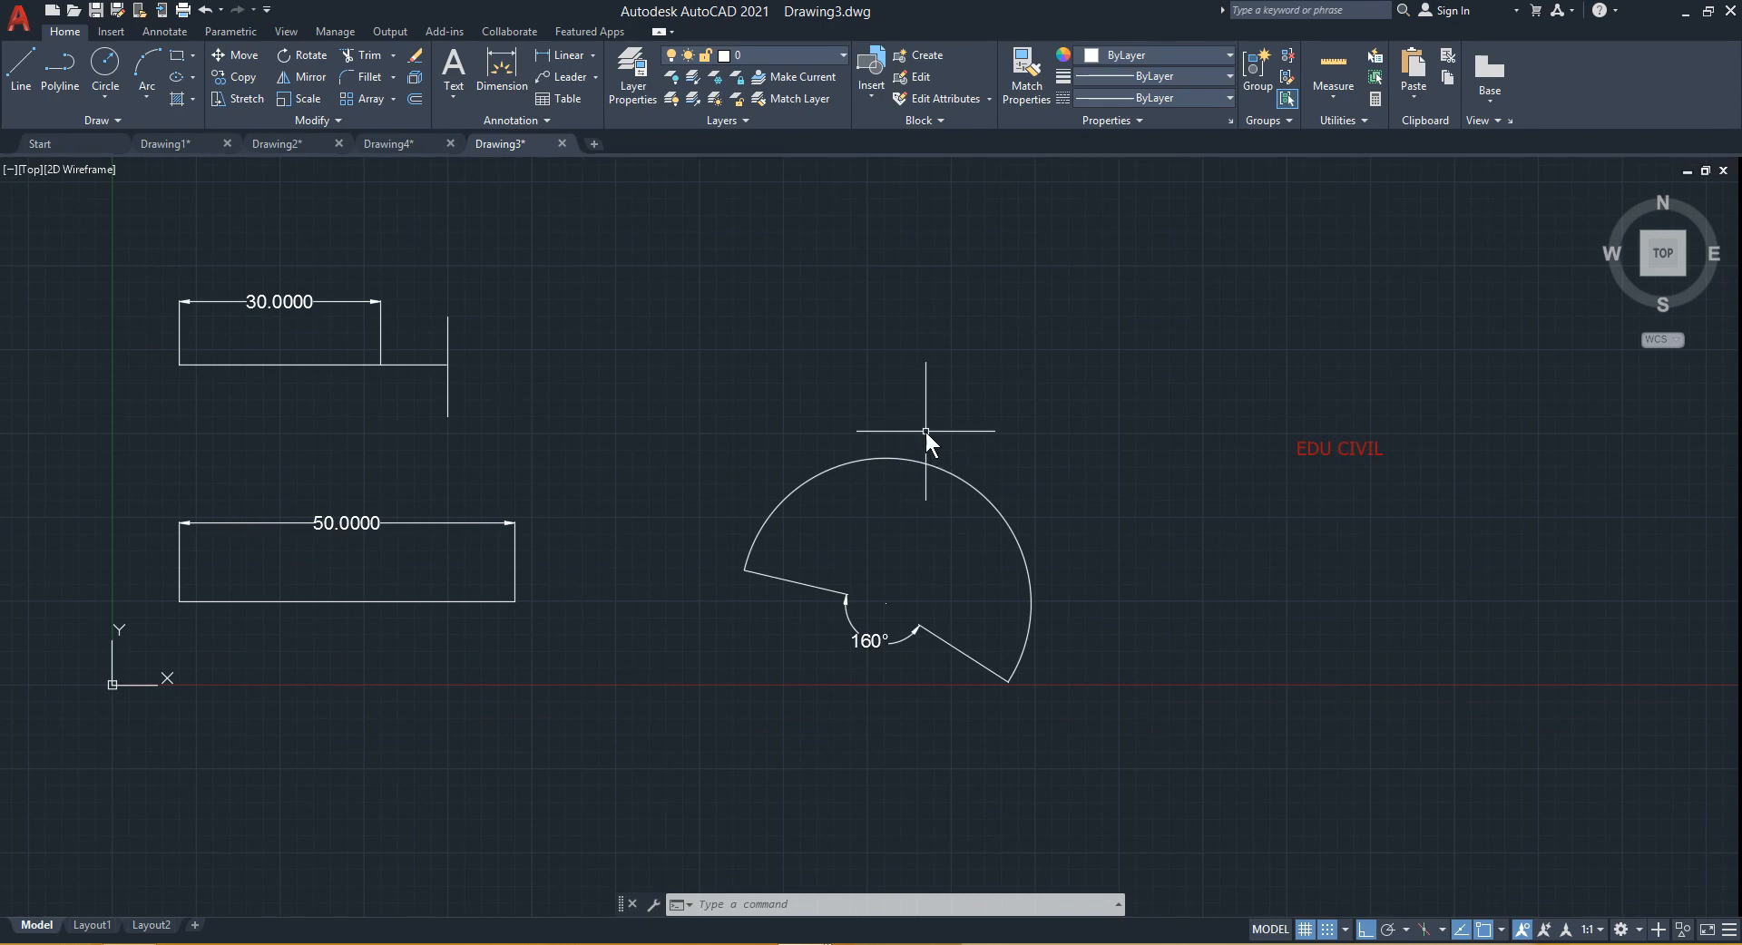
text(rec)
key(Return)
click(1061, 316)
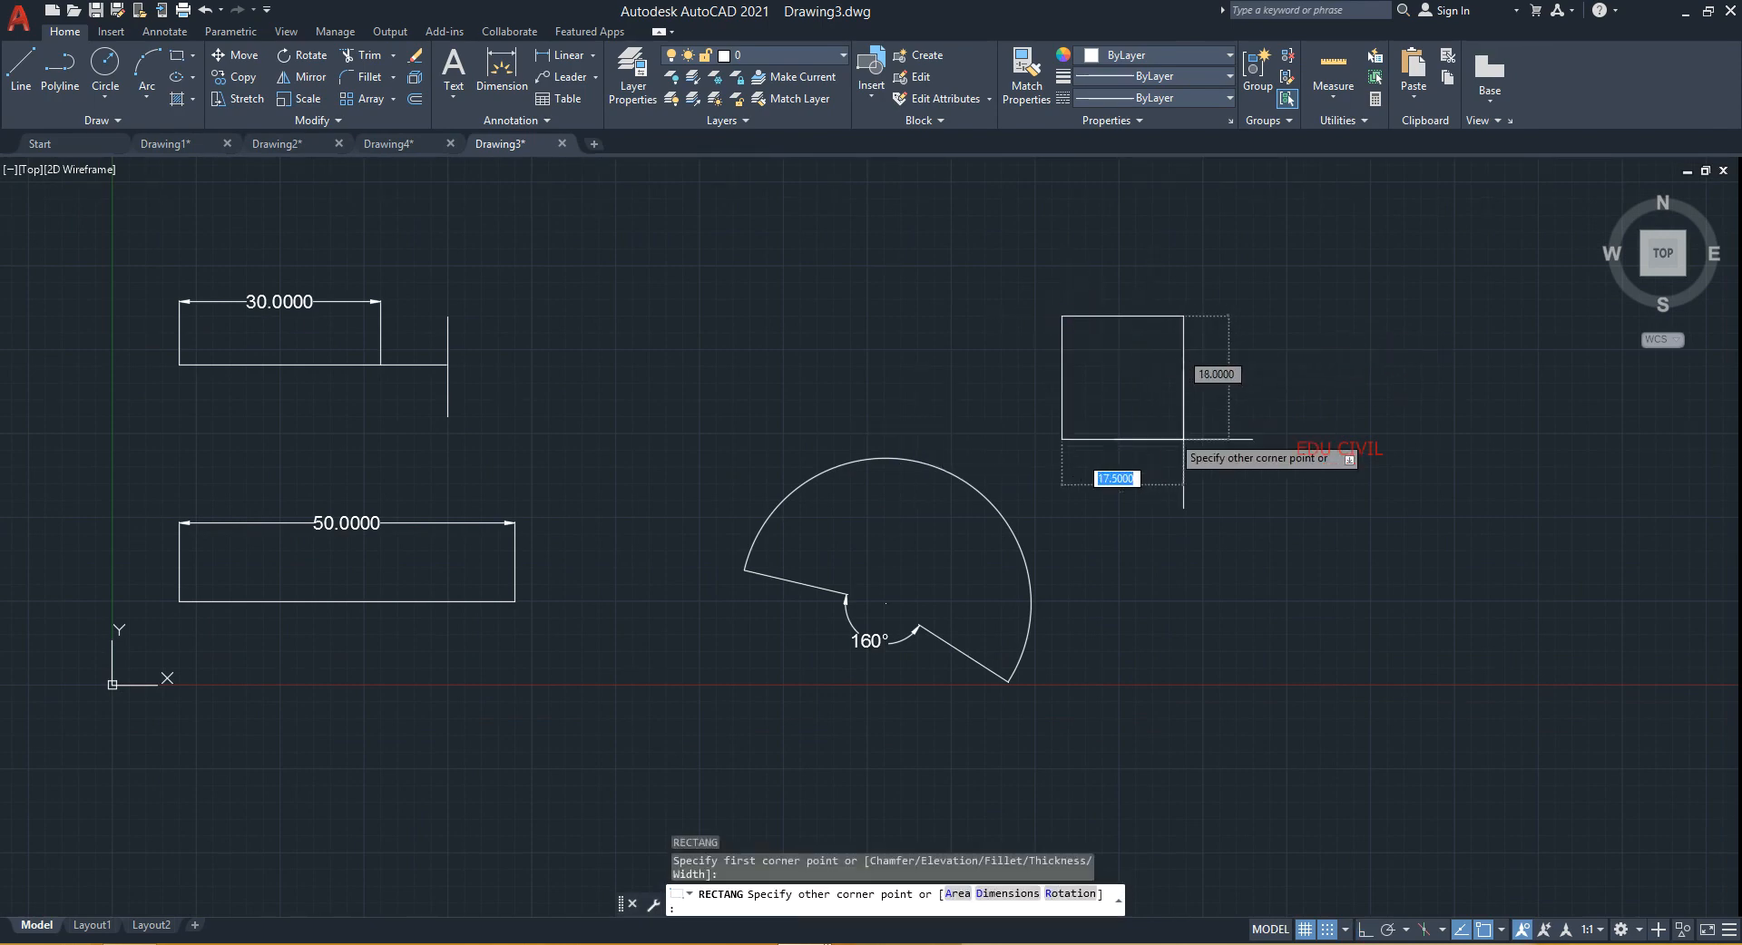
click(1323, 473)
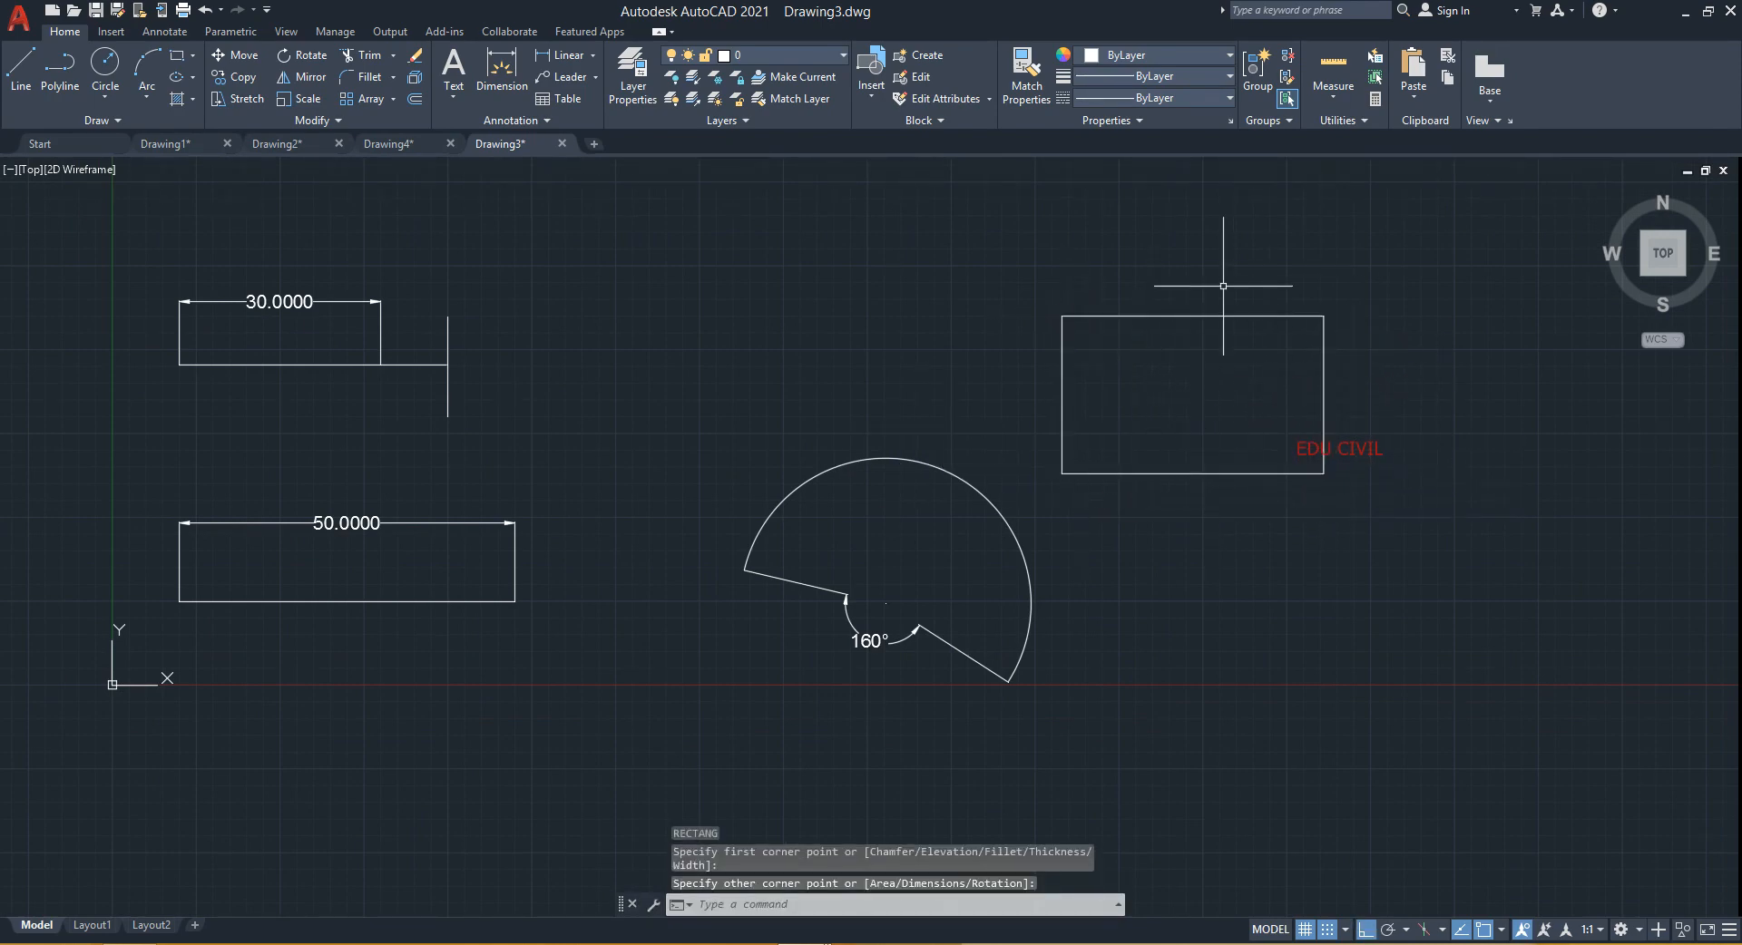
- Delete the newly drawn rectangle
mouse_move(1236, 372)
middle_down()
mouse_move(1108, 444)
mouse_move(867, 451)
mouse_move(933, 473)
mouse_move(1025, 404)
middle_up()
middle_drag(797, 544, 953, 575)
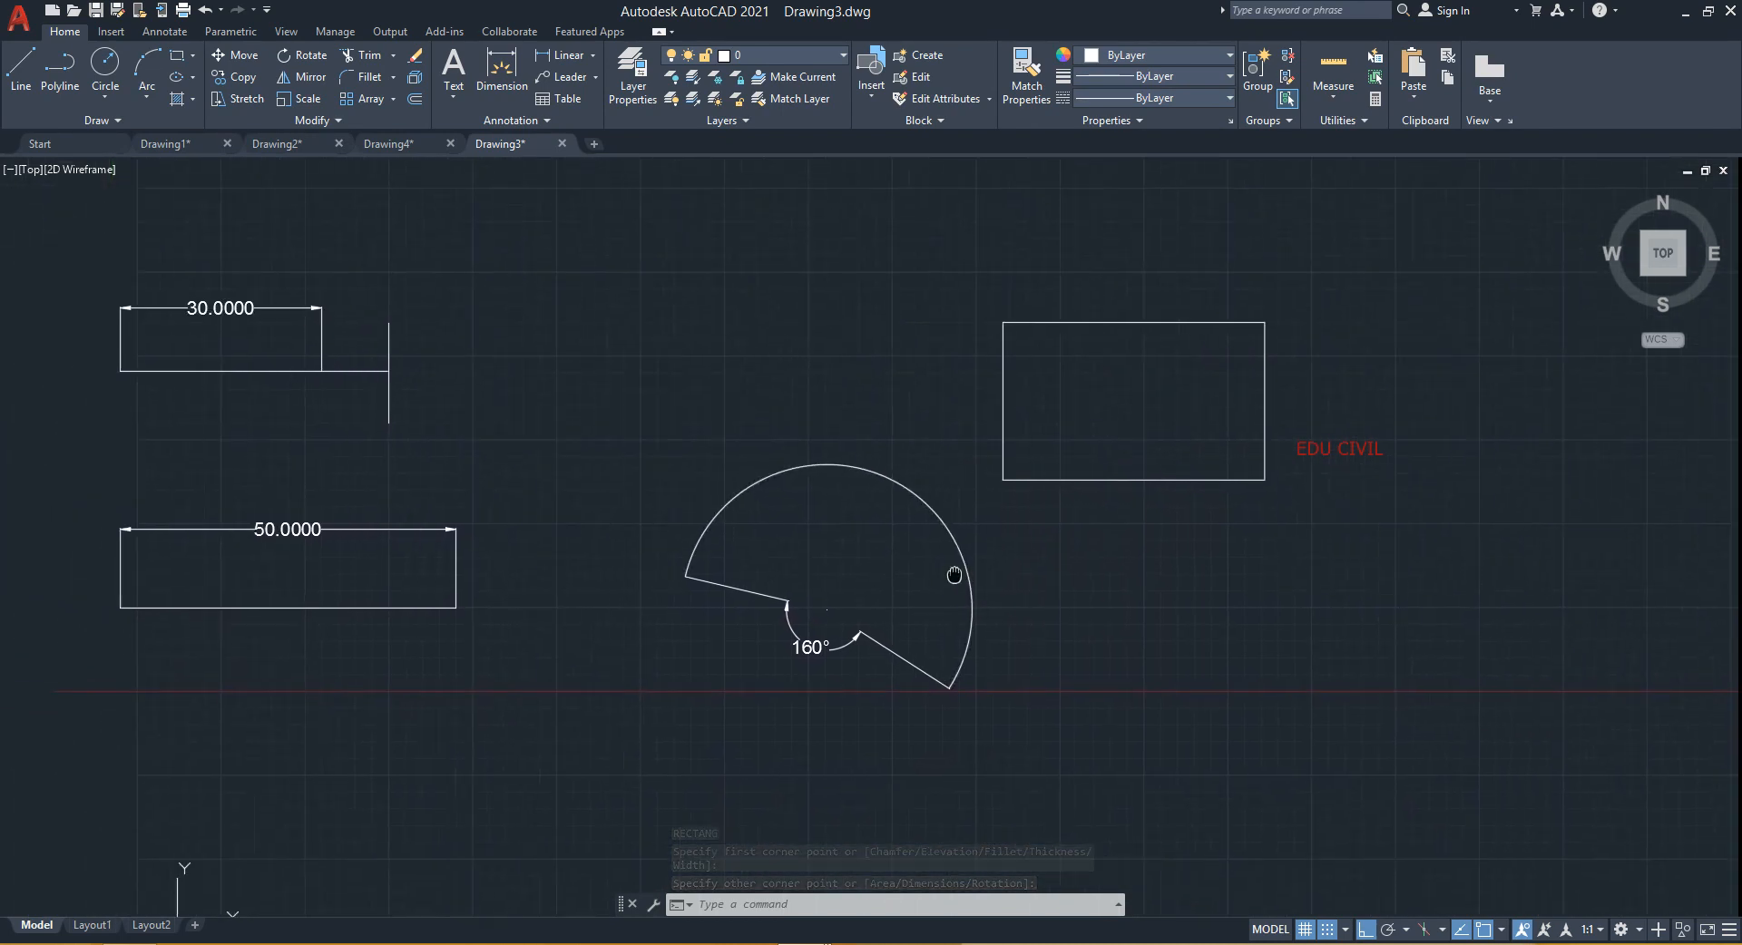
click(1276, 334)
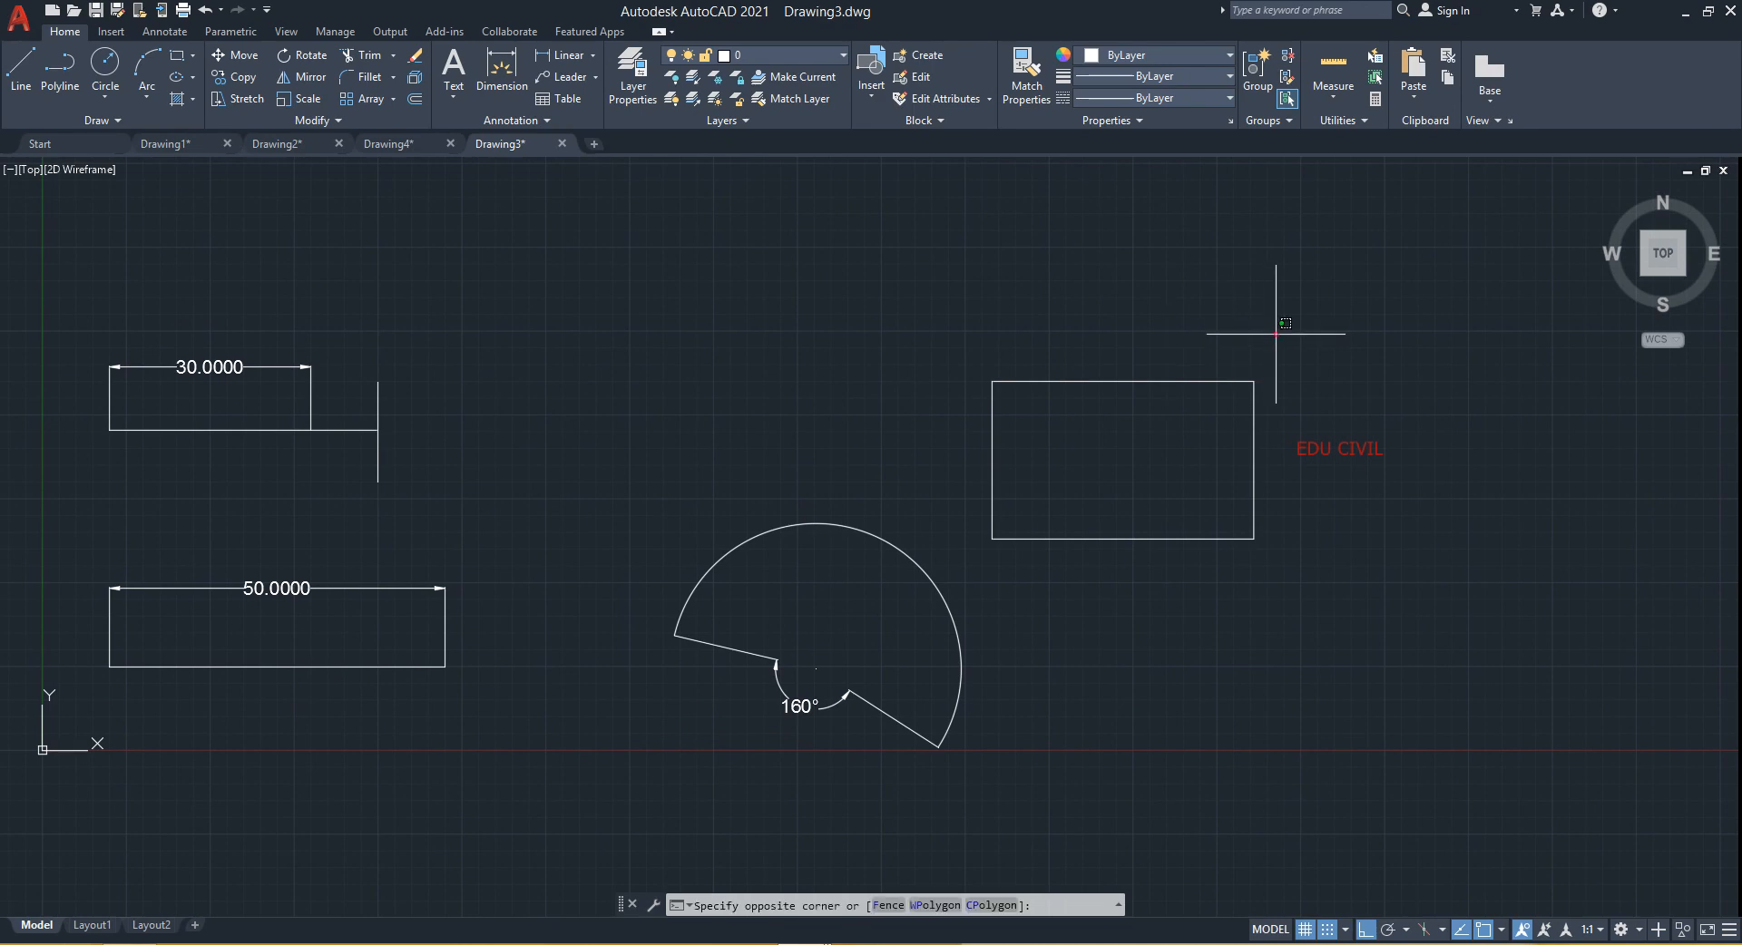
click(964, 581)
key(Delete)
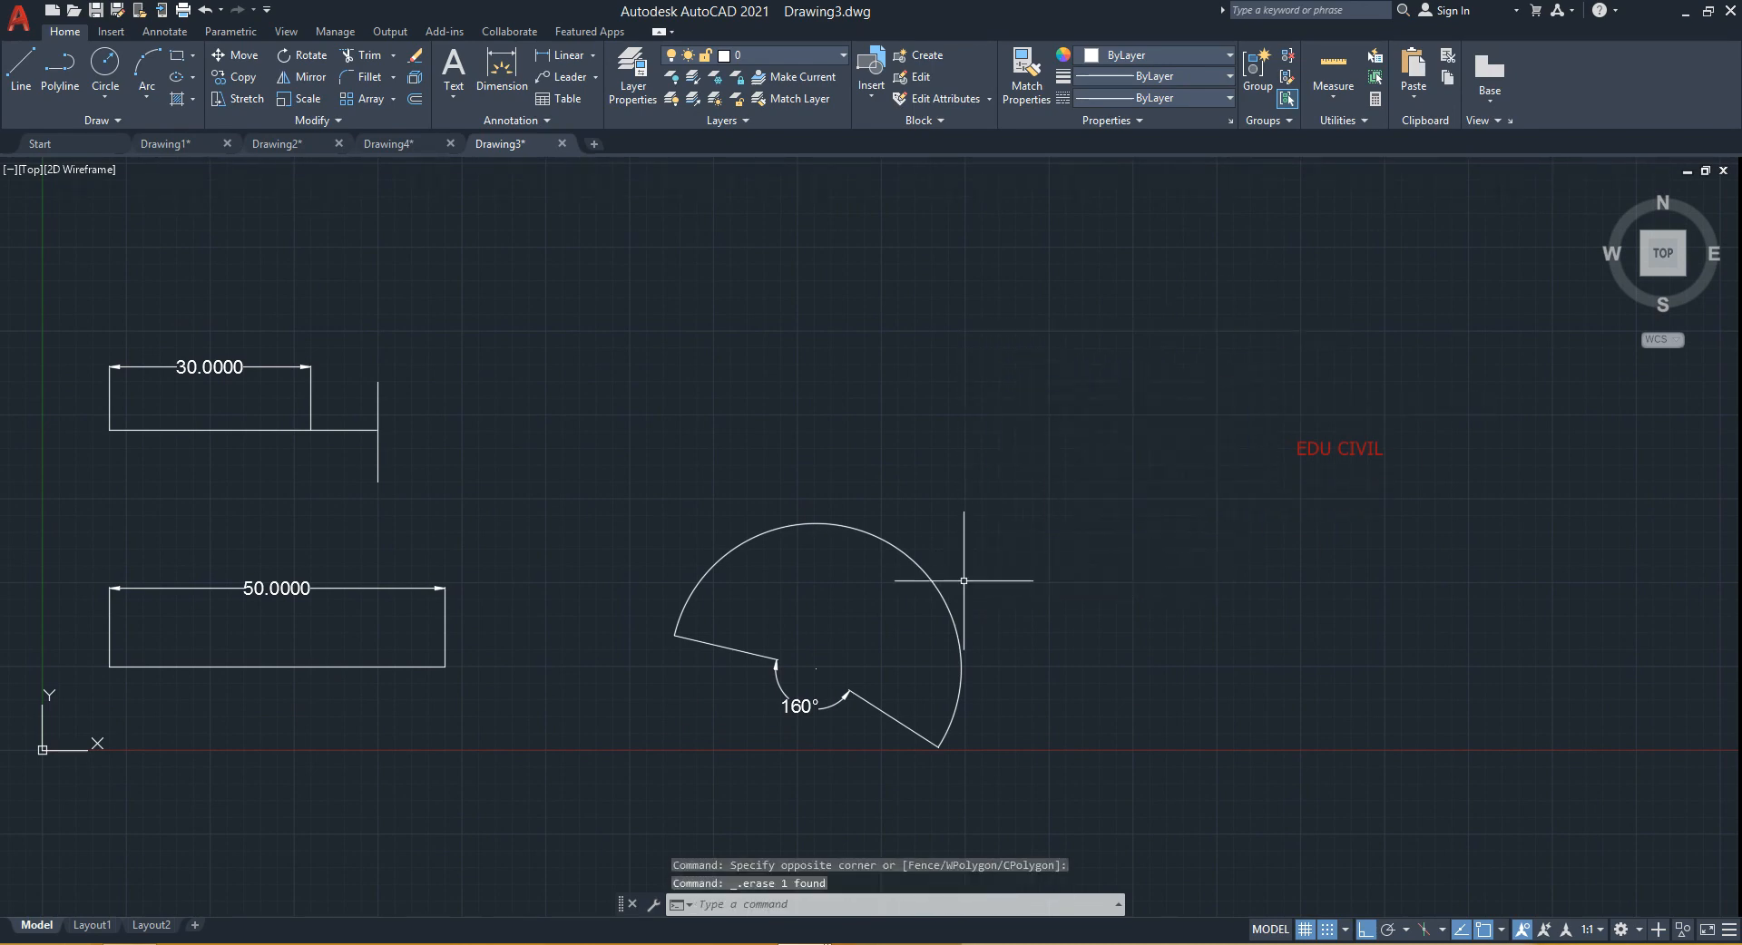
- Run Lengthen with the Percent option at 200 and apply it to the bottom edge of the 50-unit rectangle
text(LEN)
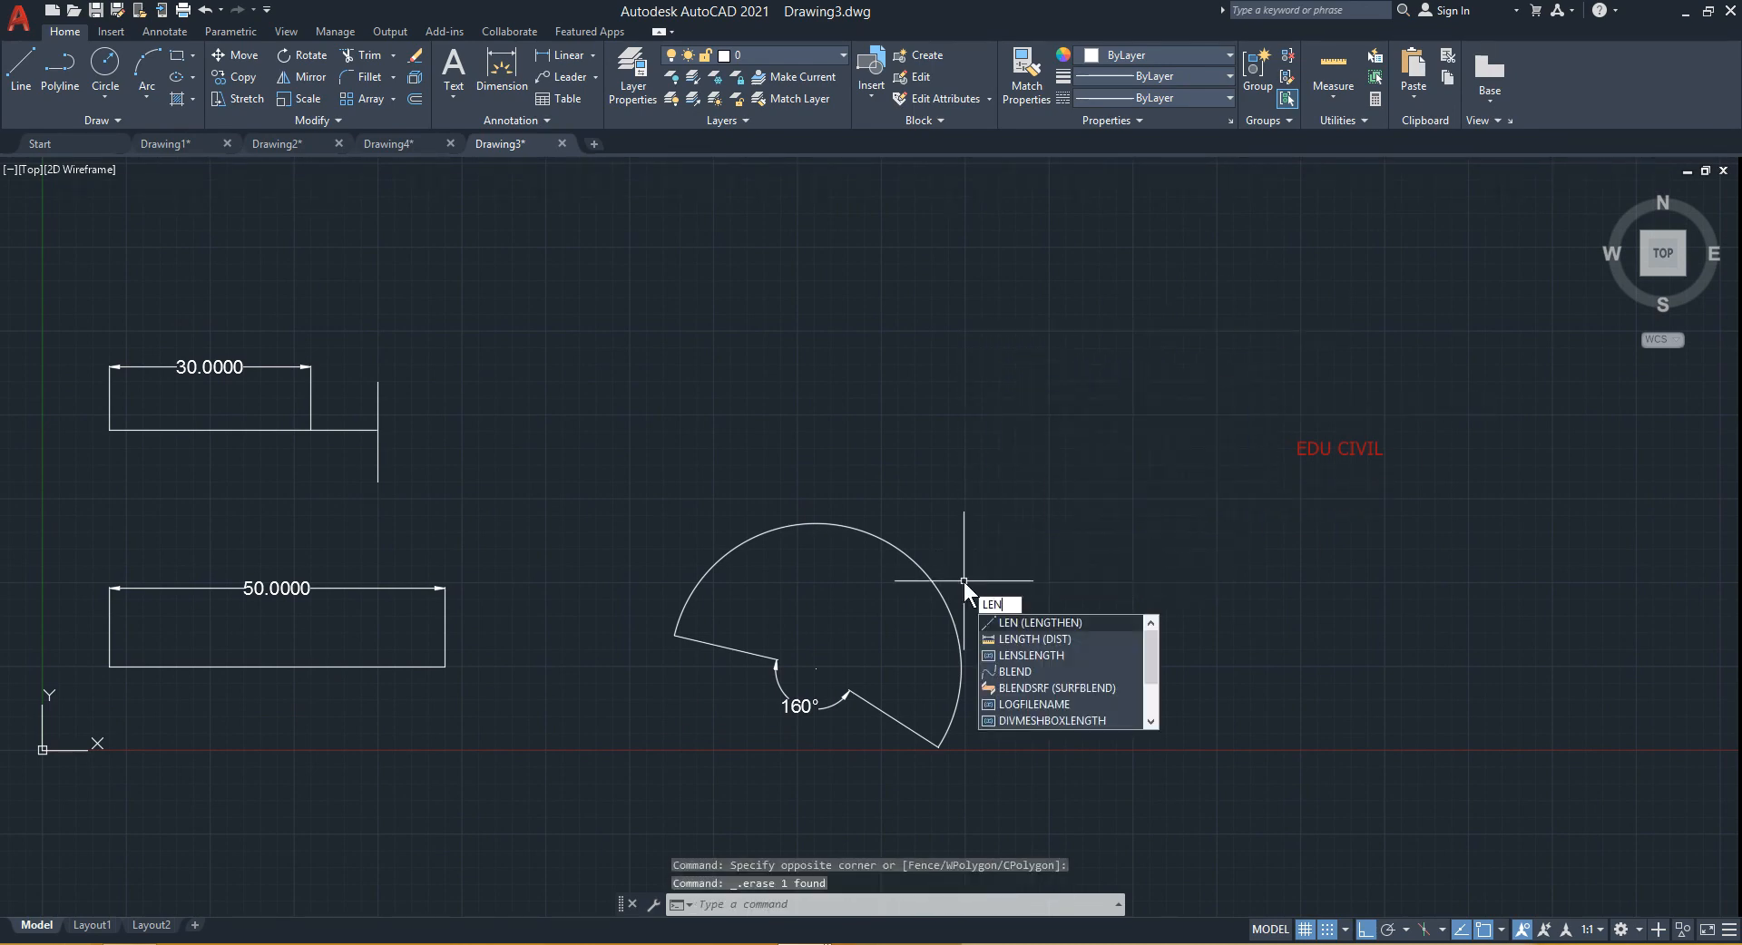
key(Return)
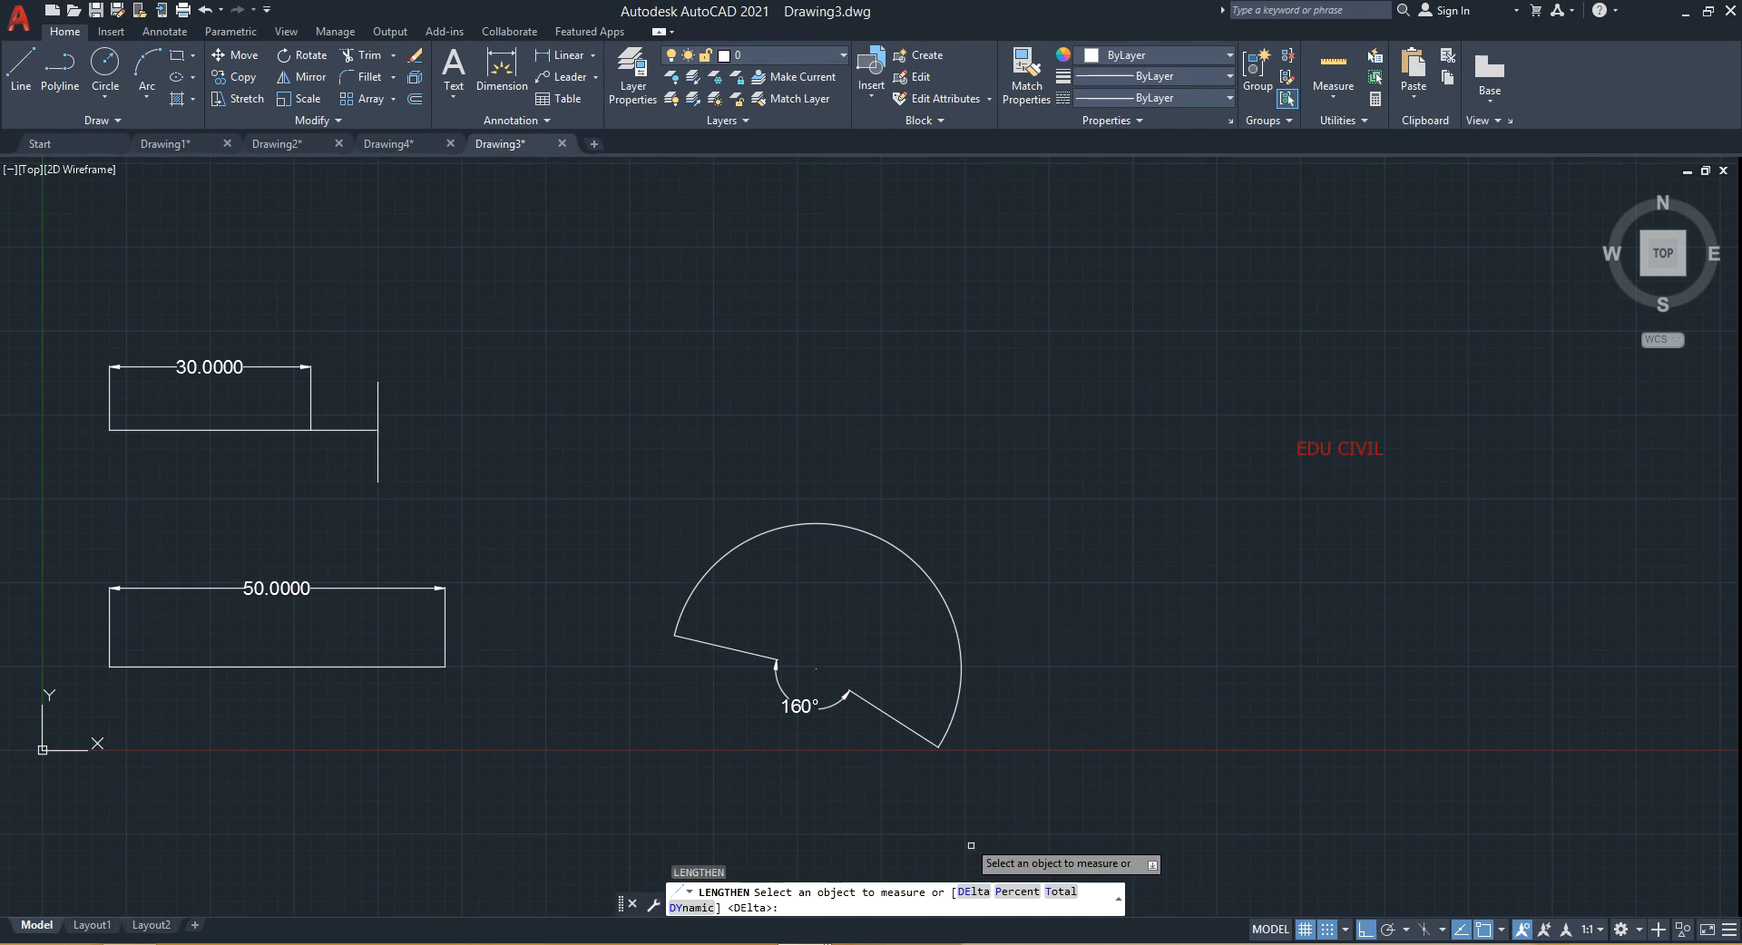
middle_drag(360, 689, 653, 640)
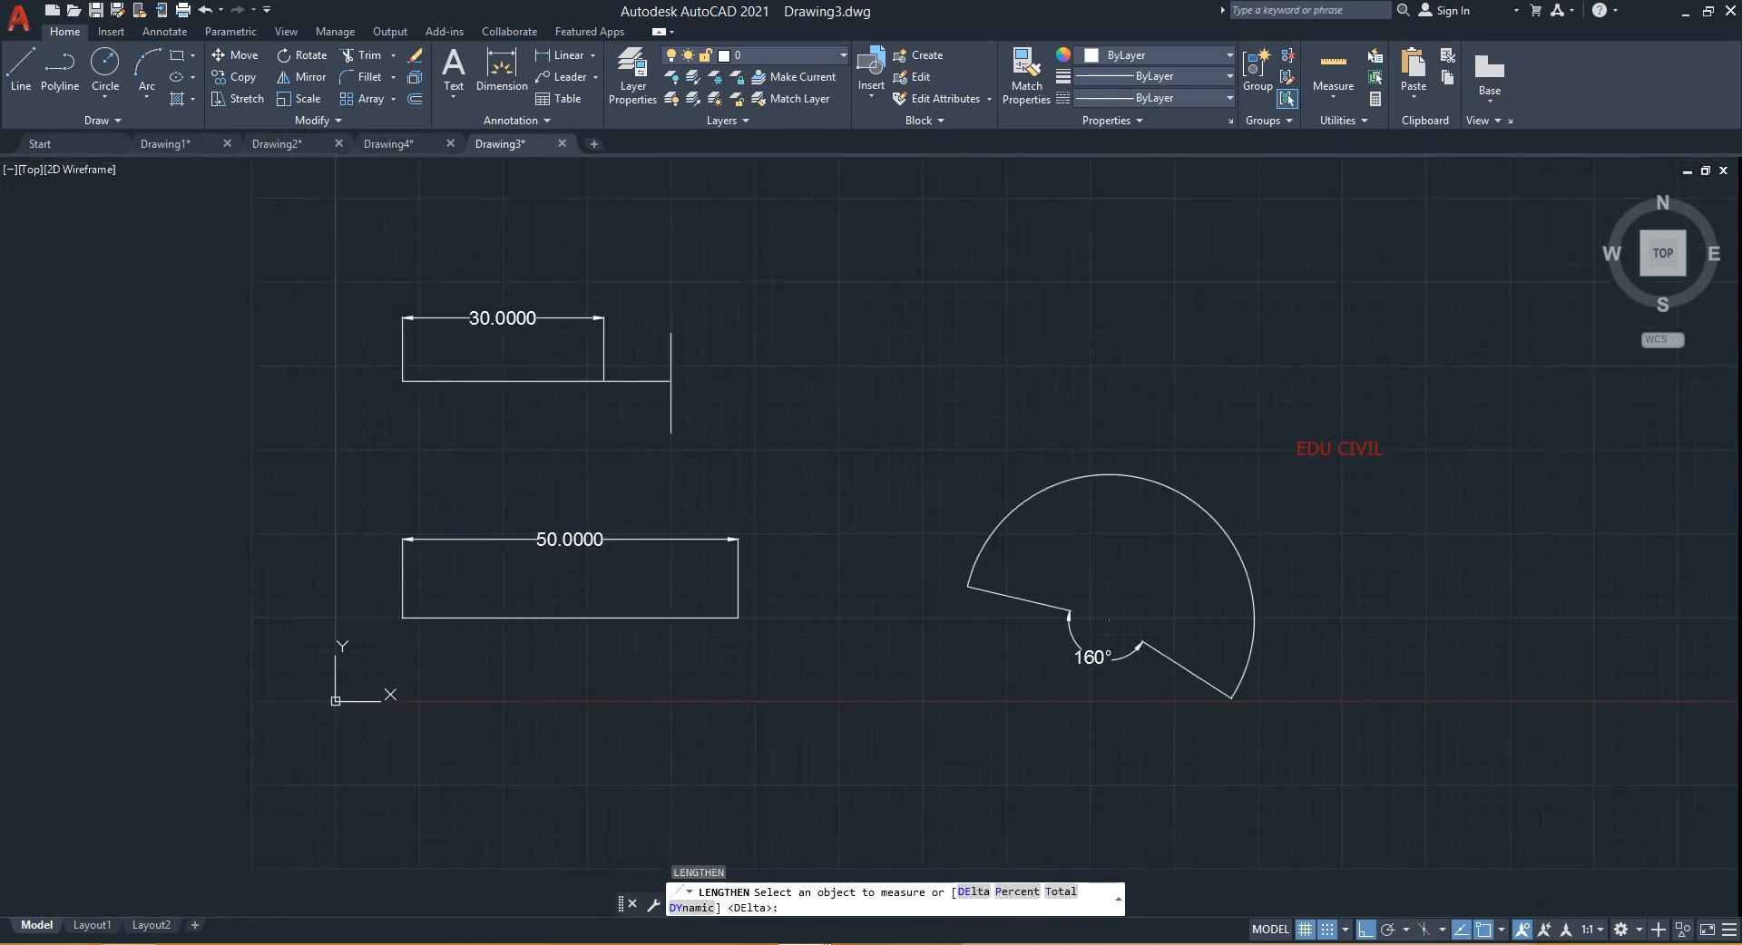
scroll(775, 640, up, 4)
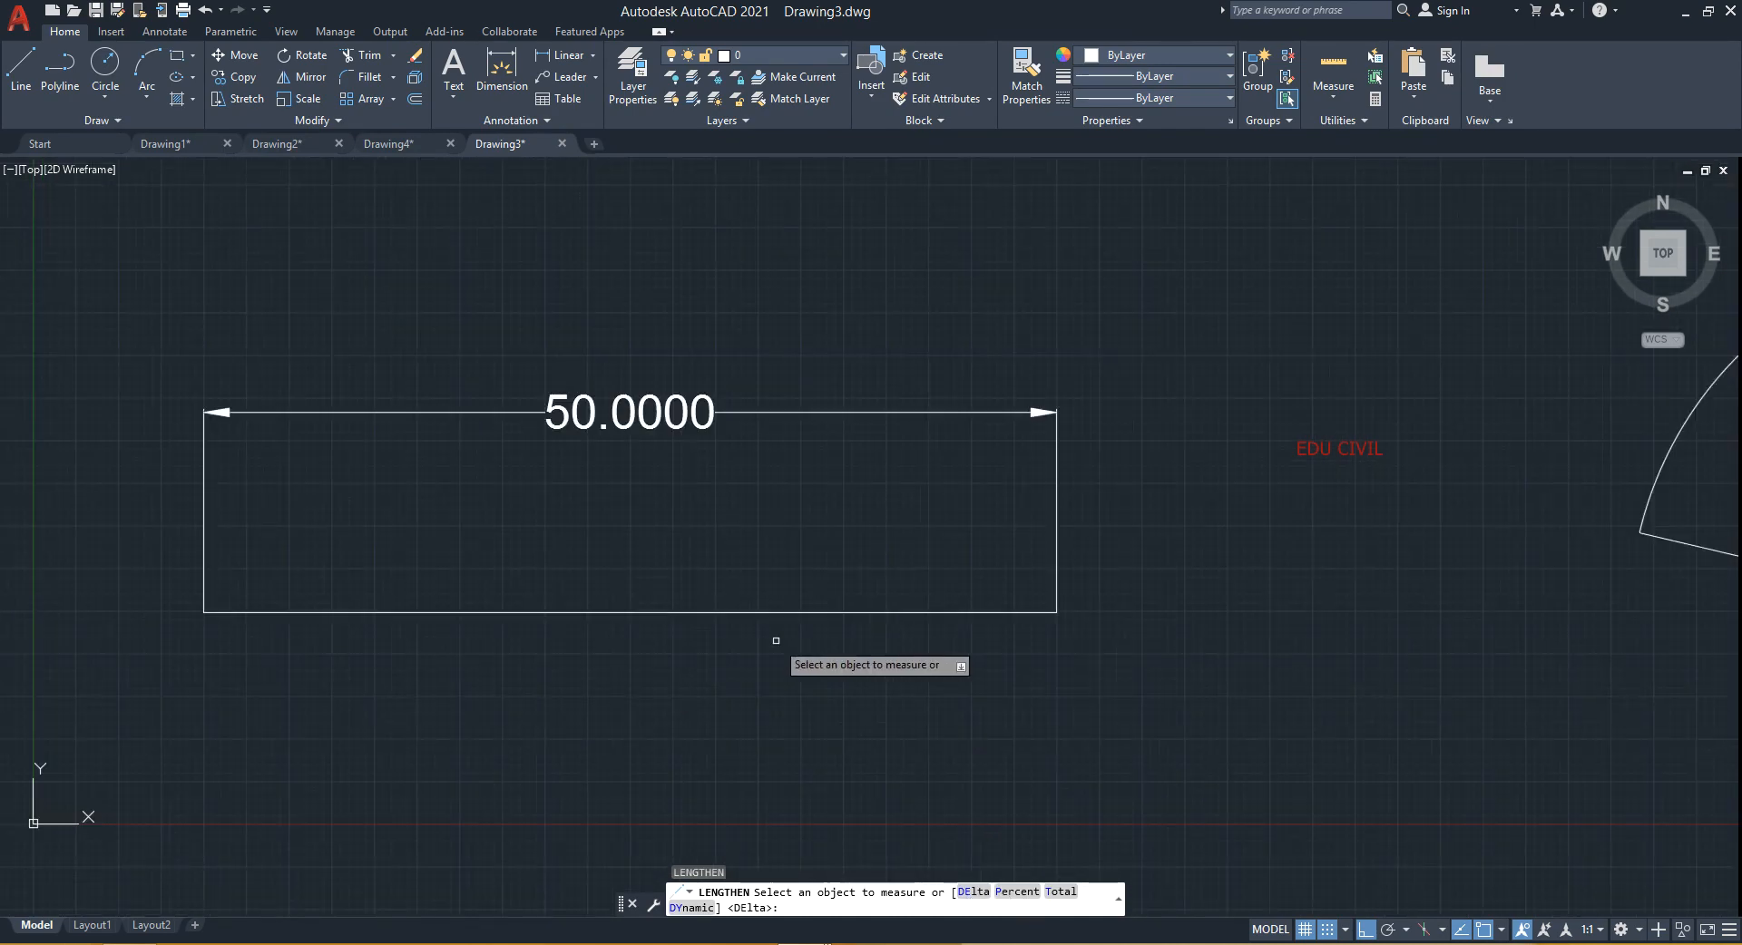
scroll(776, 641, down, 2)
middle_drag(719, 668, 556, 657)
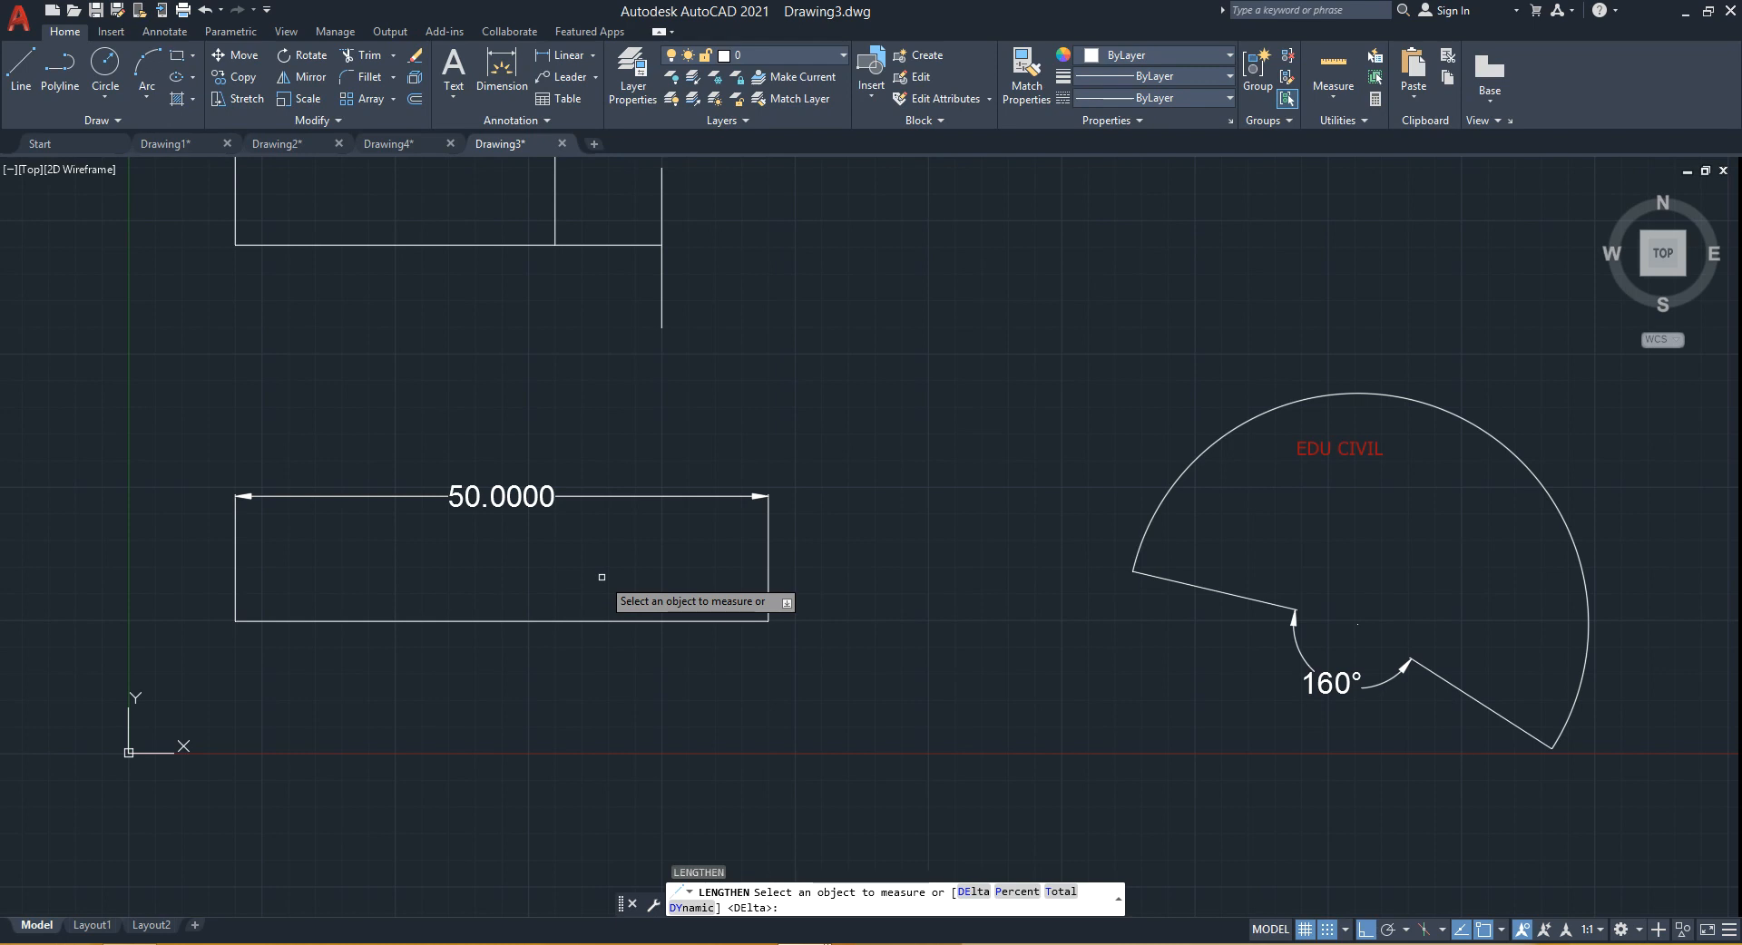
click(1015, 894)
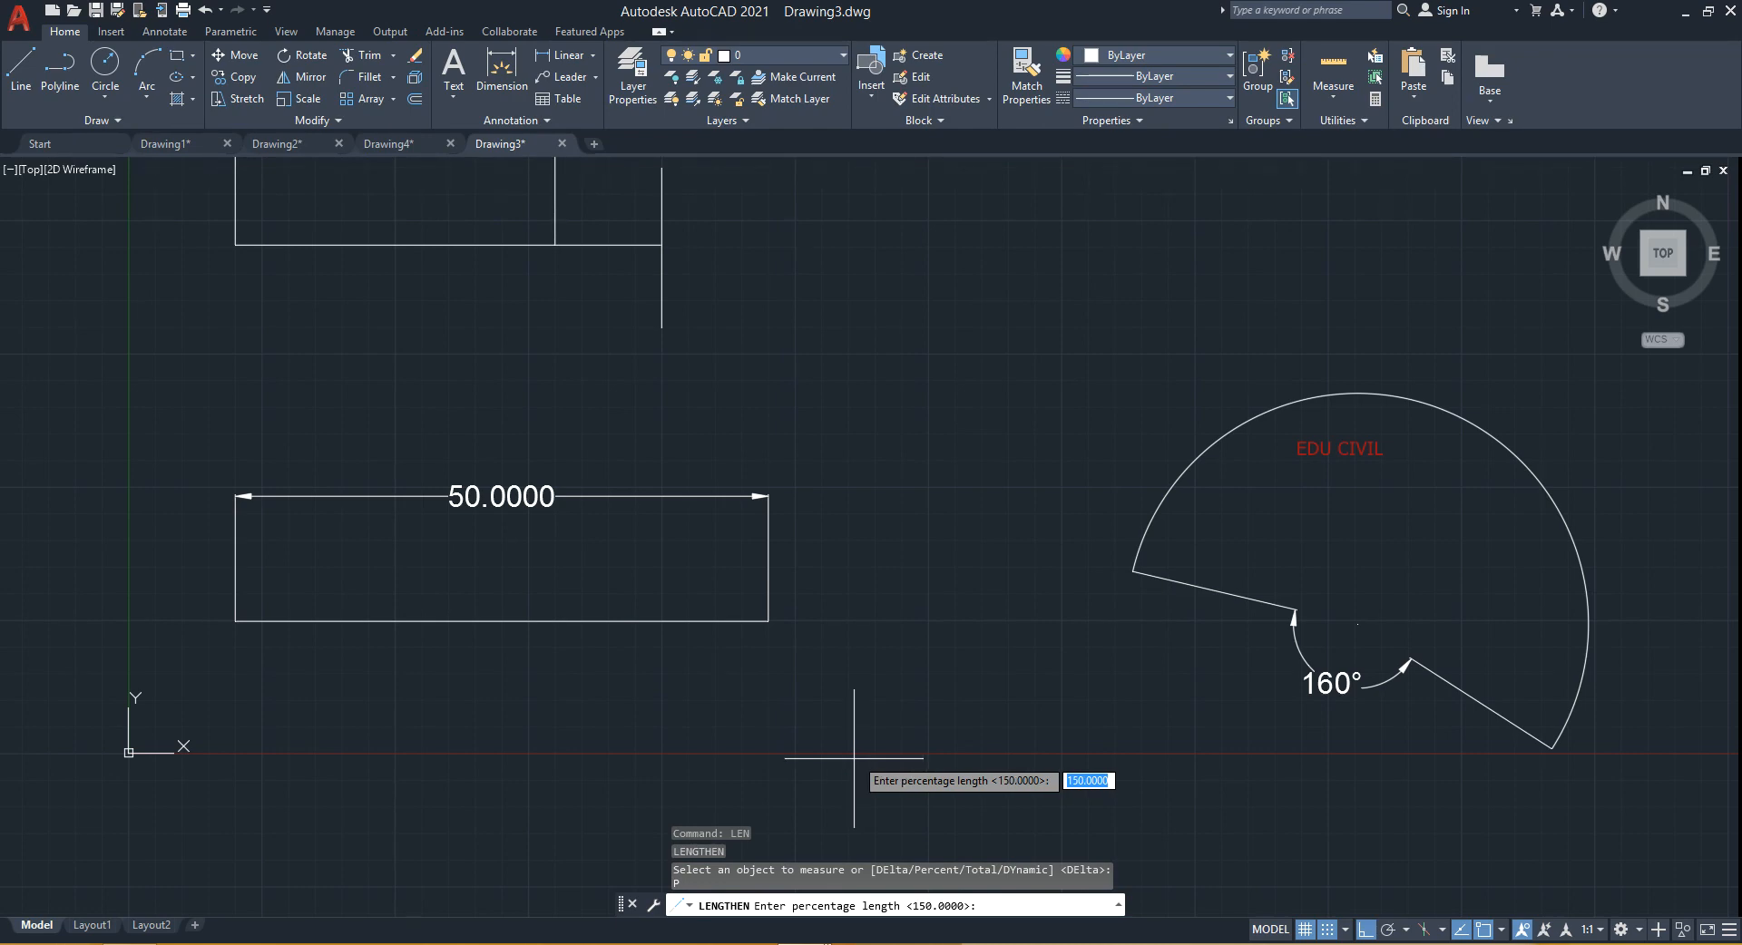
text(2)
key(Return)
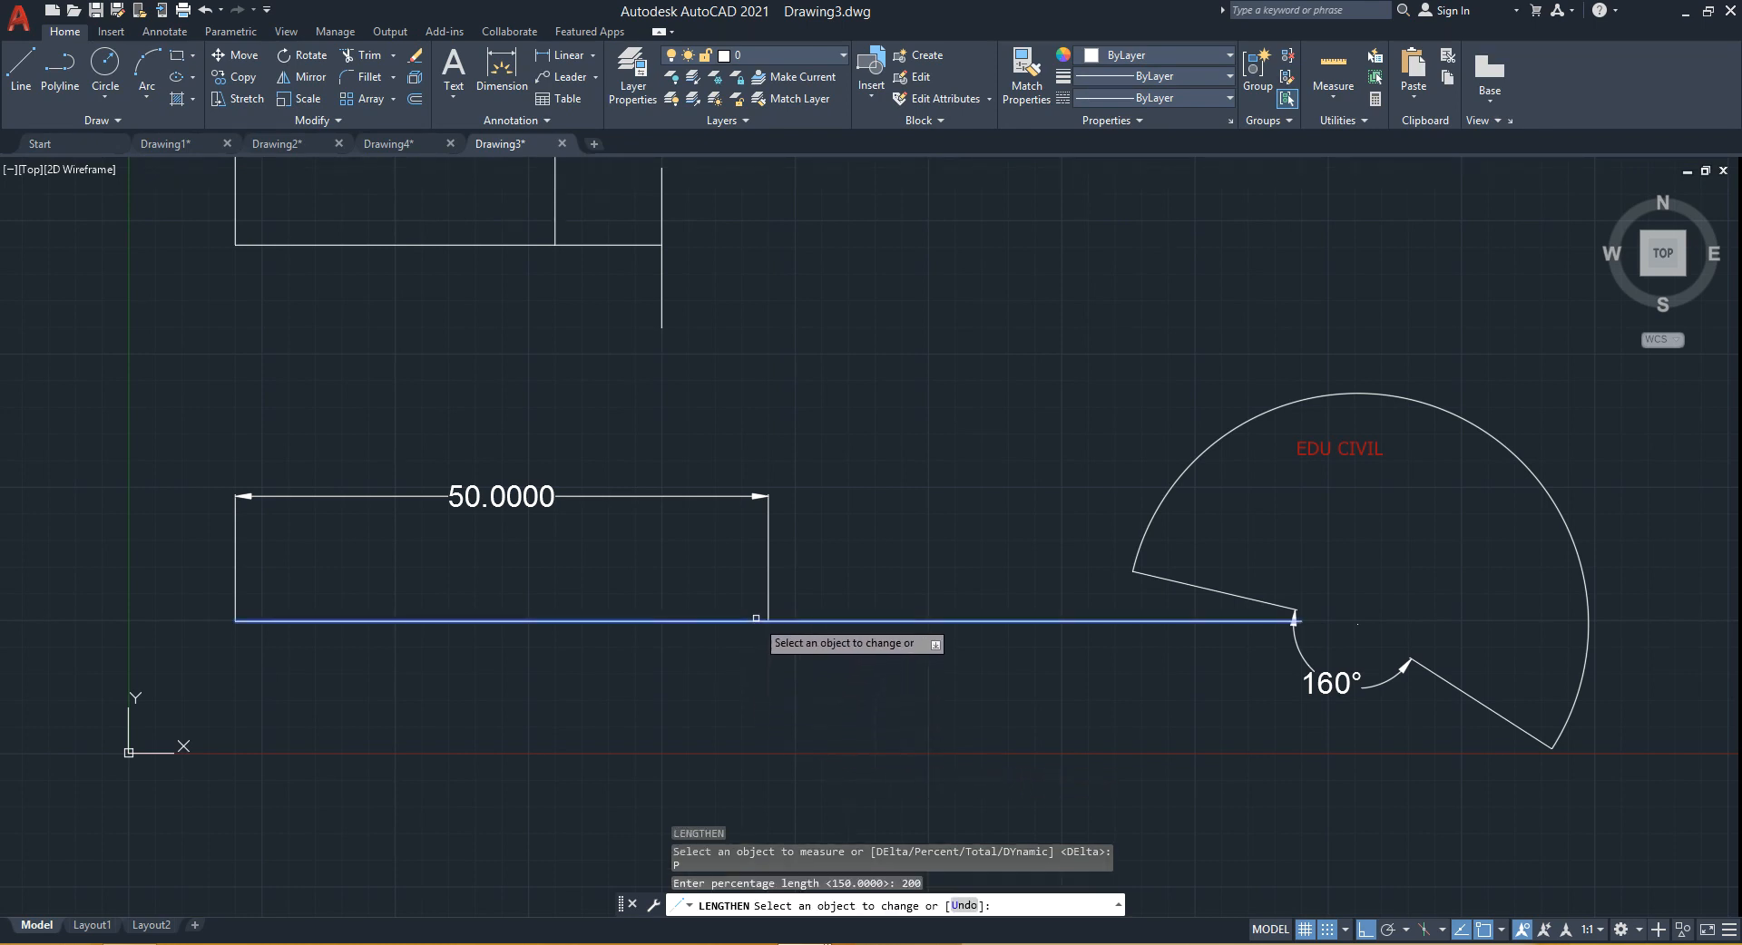
click(757, 620)
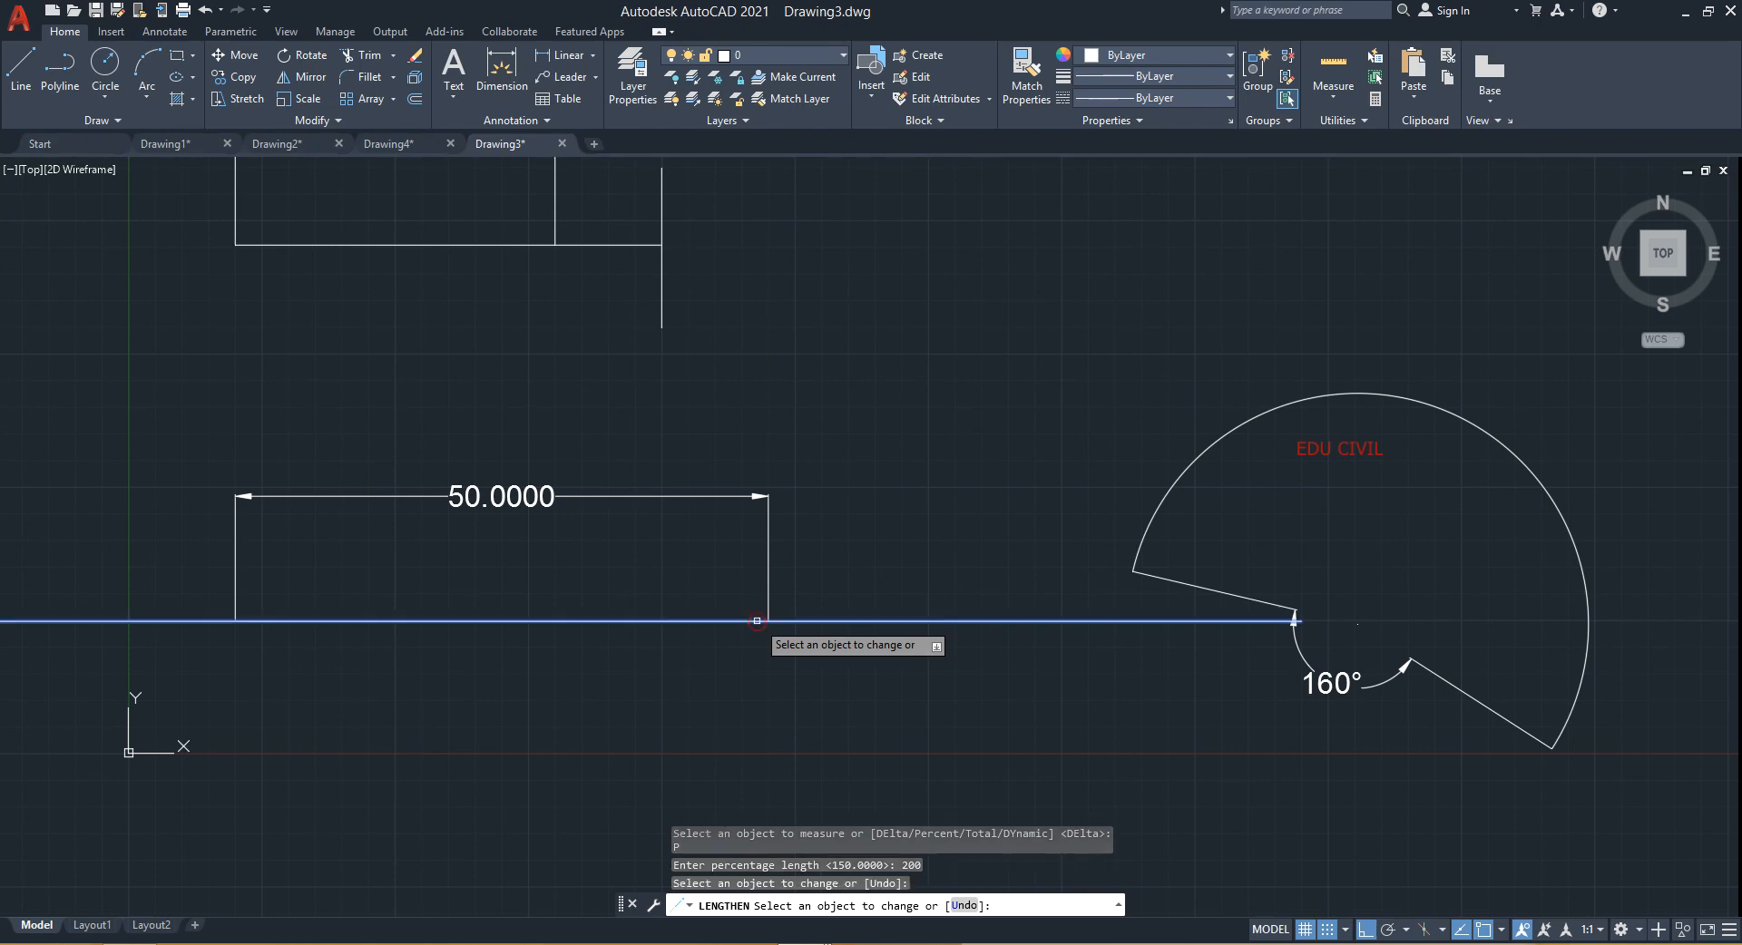
click(756, 620)
key(Return)
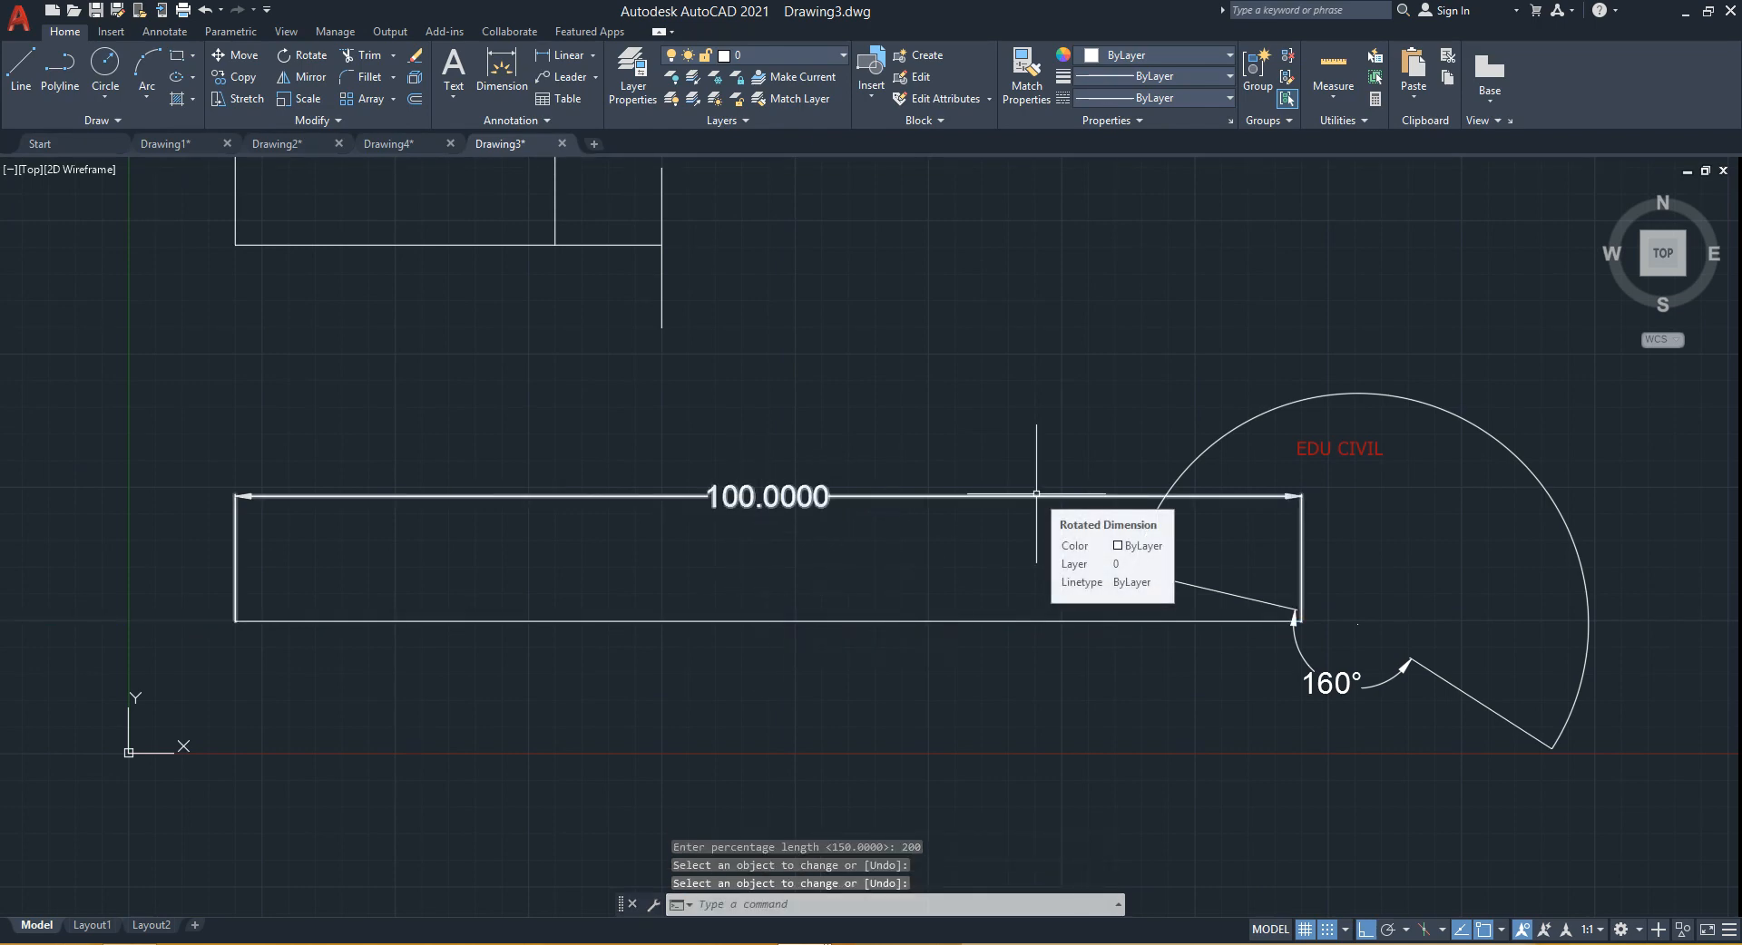
- Lengthen the 30-unit rectangle's bottom edge to a total length of 120, then undo that change
mouse_move(1016, 574)
middle_down()
mouse_move(978, 596)
mouse_move(925, 760)
middle_up()
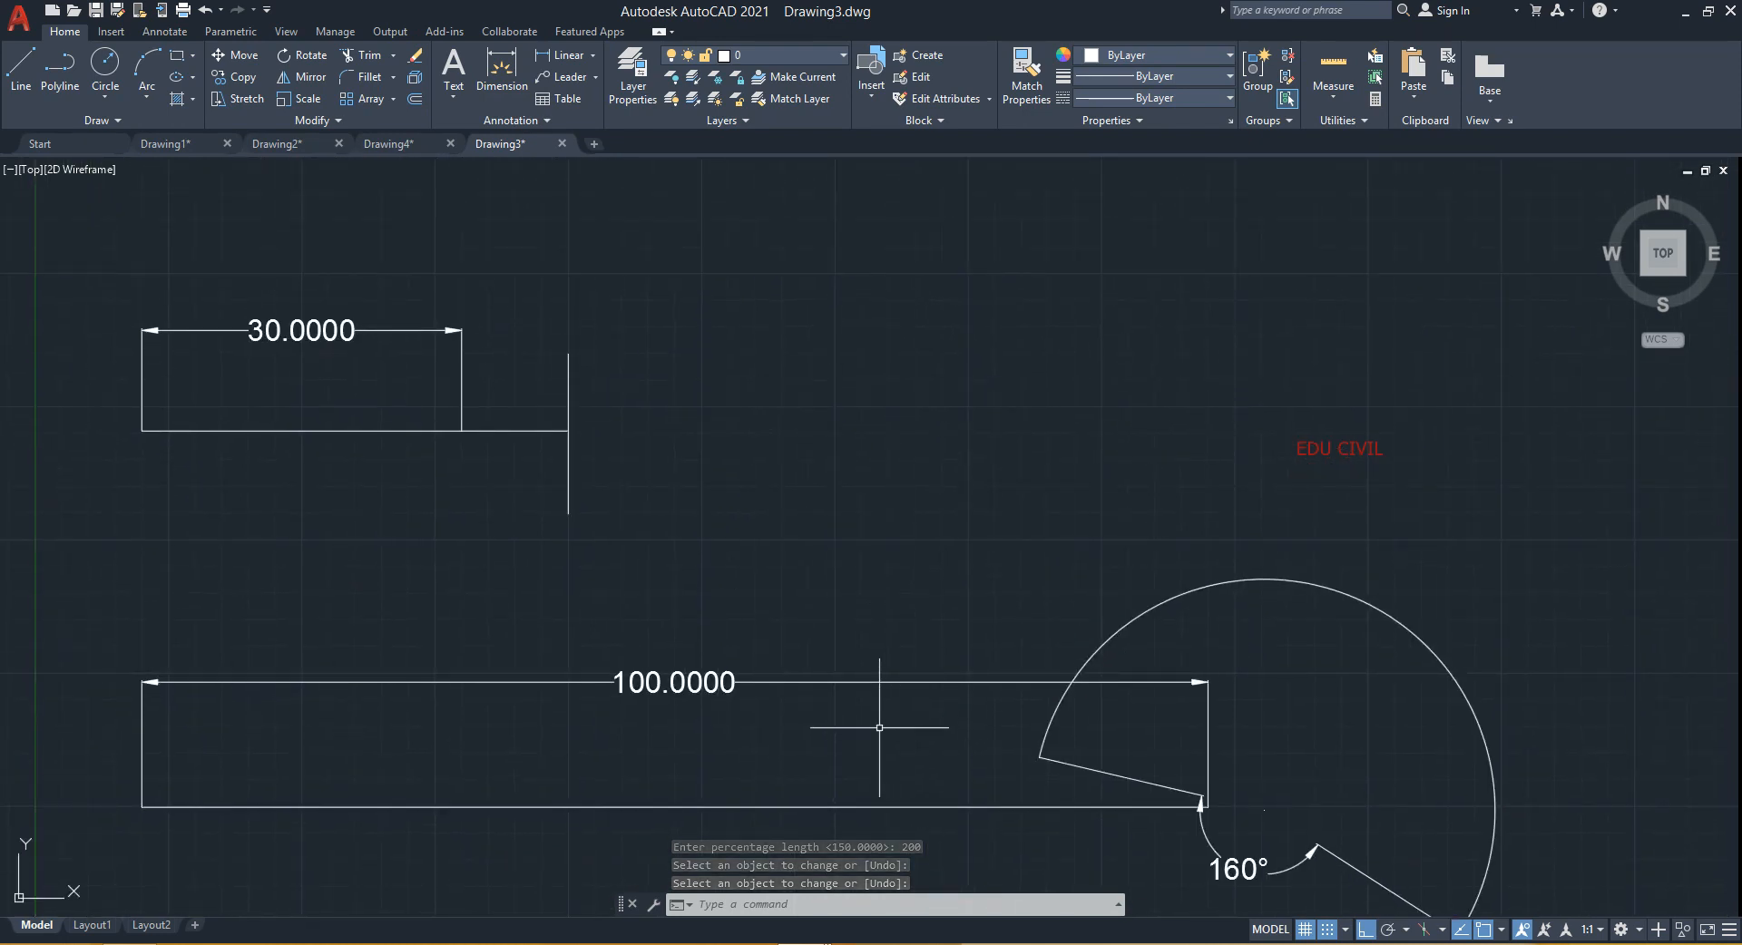
middle_drag(848, 712, 965, 698)
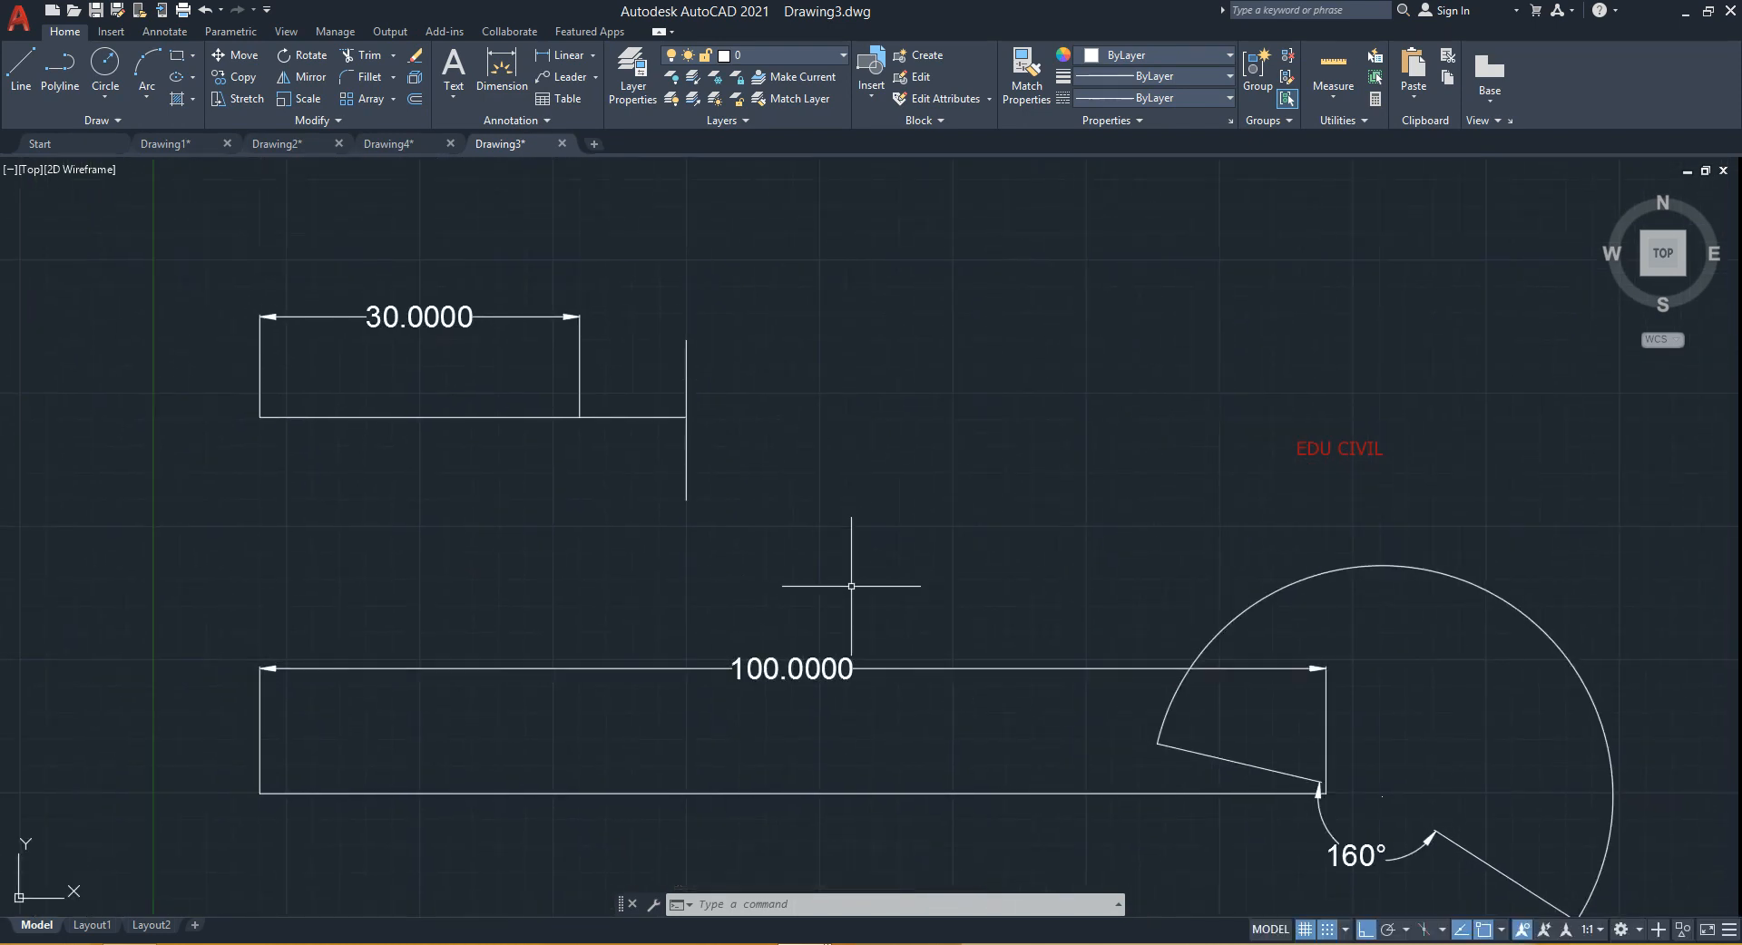
text(LEN)
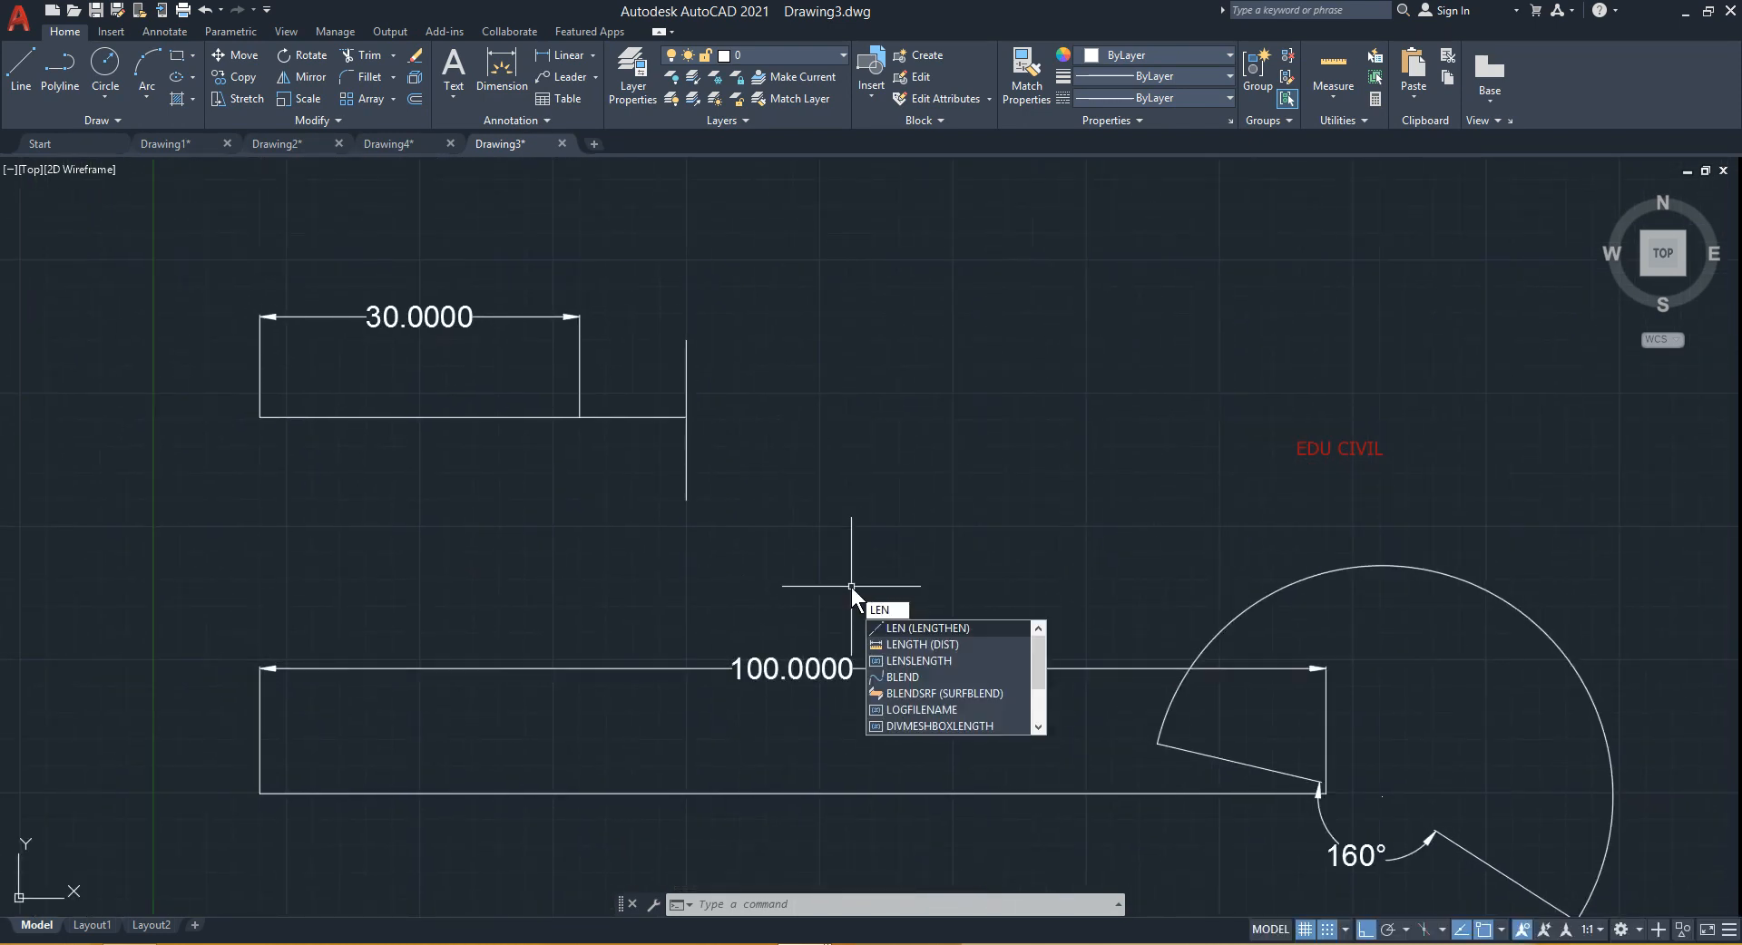
key(Return)
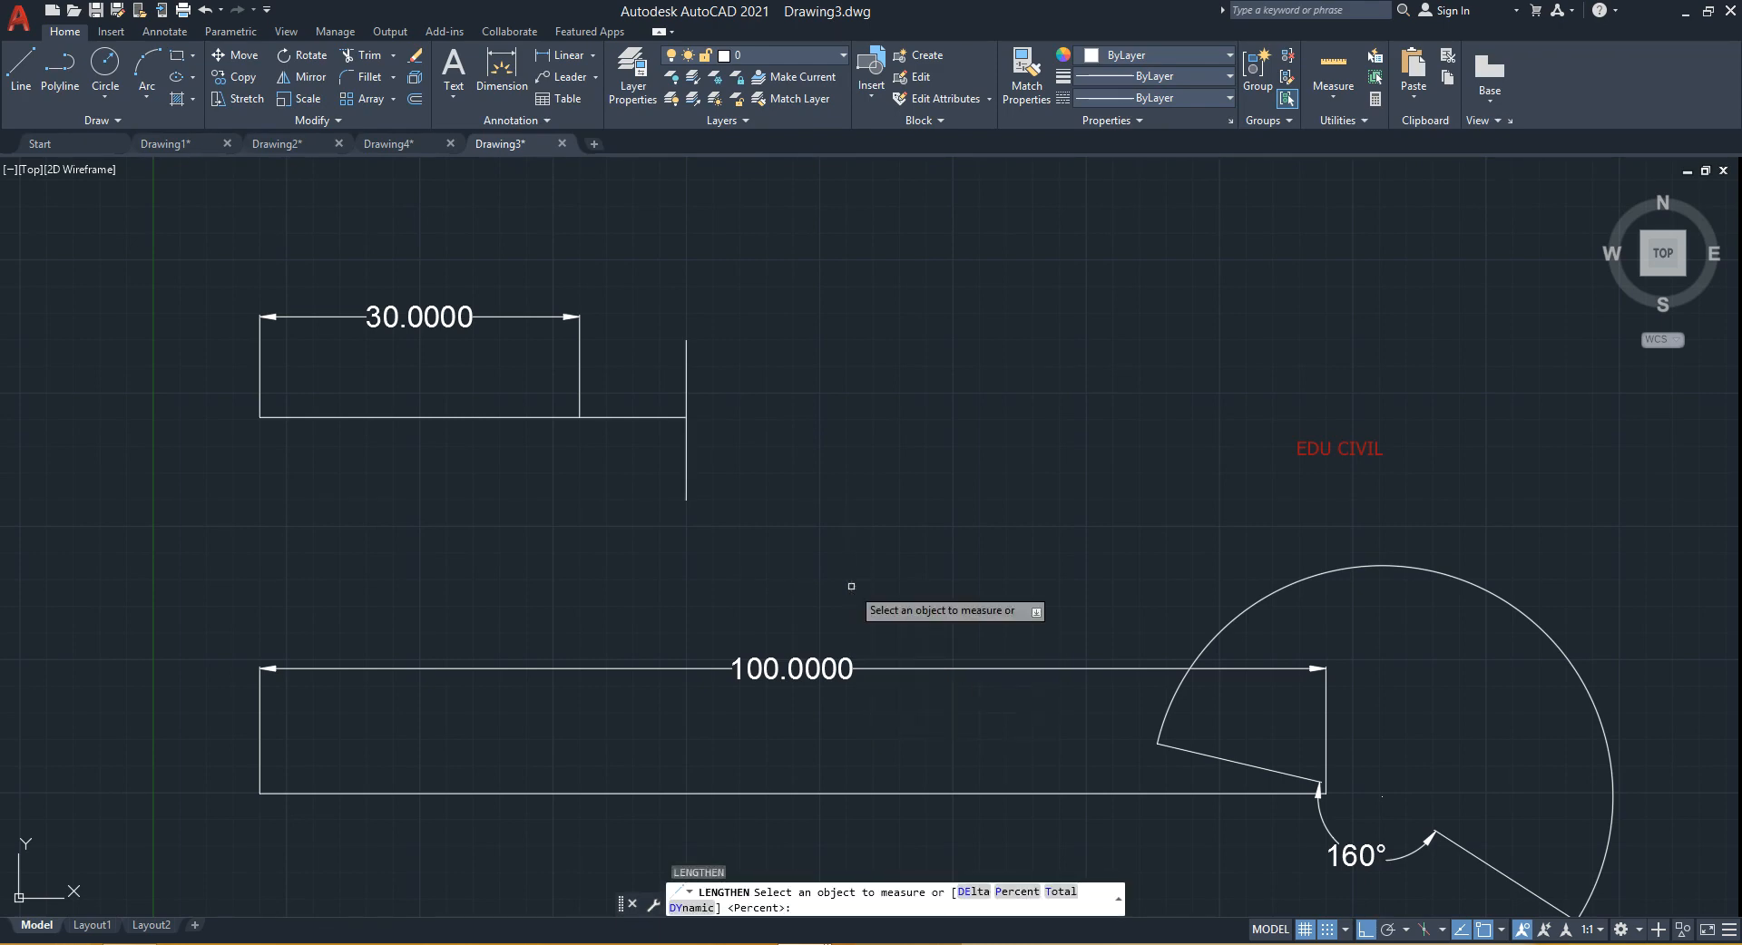
click(1057, 899)
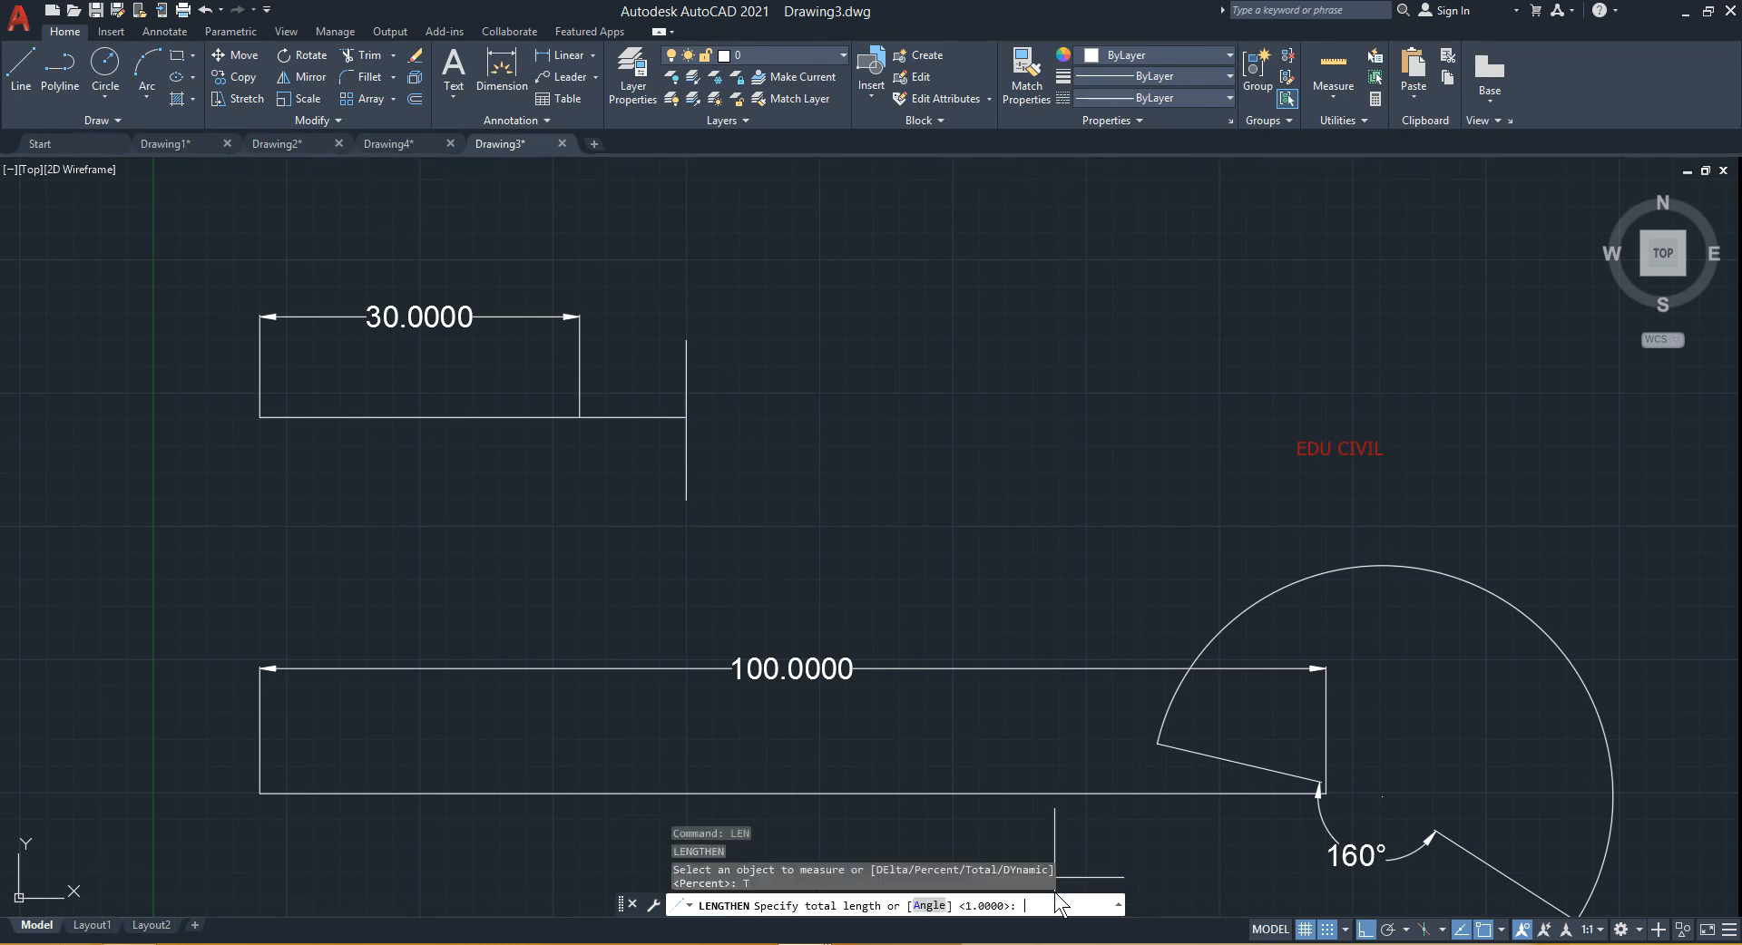
click(580, 417)
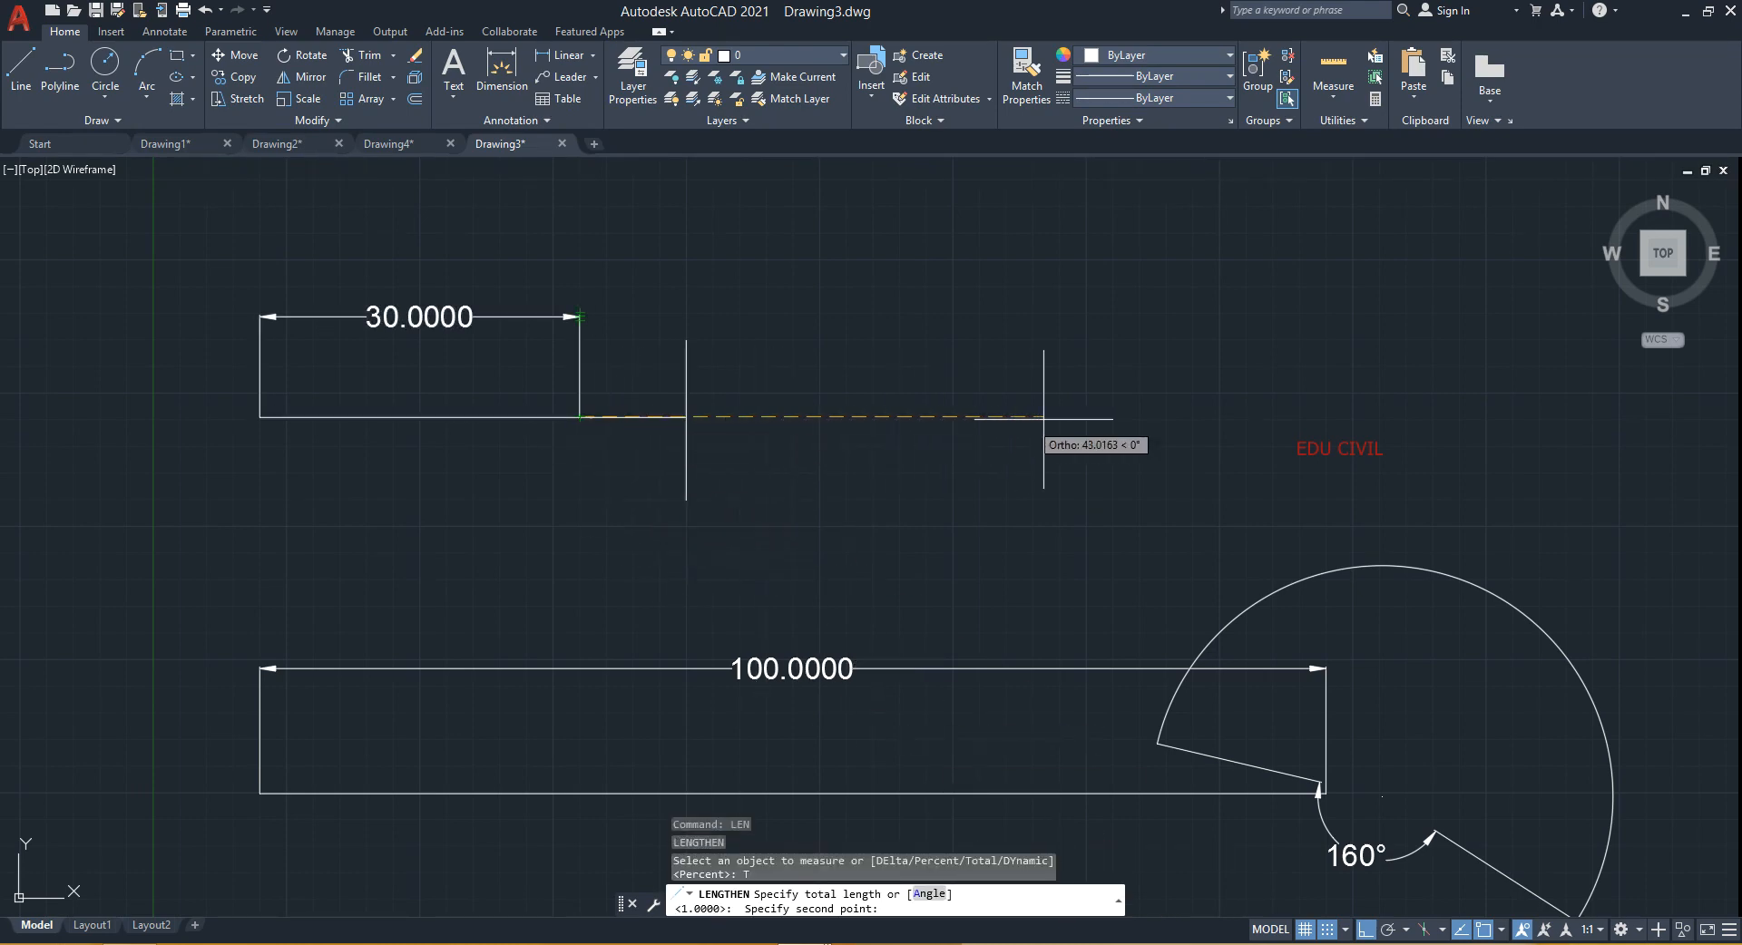
middle_drag(1478, 406, 1200, 434)
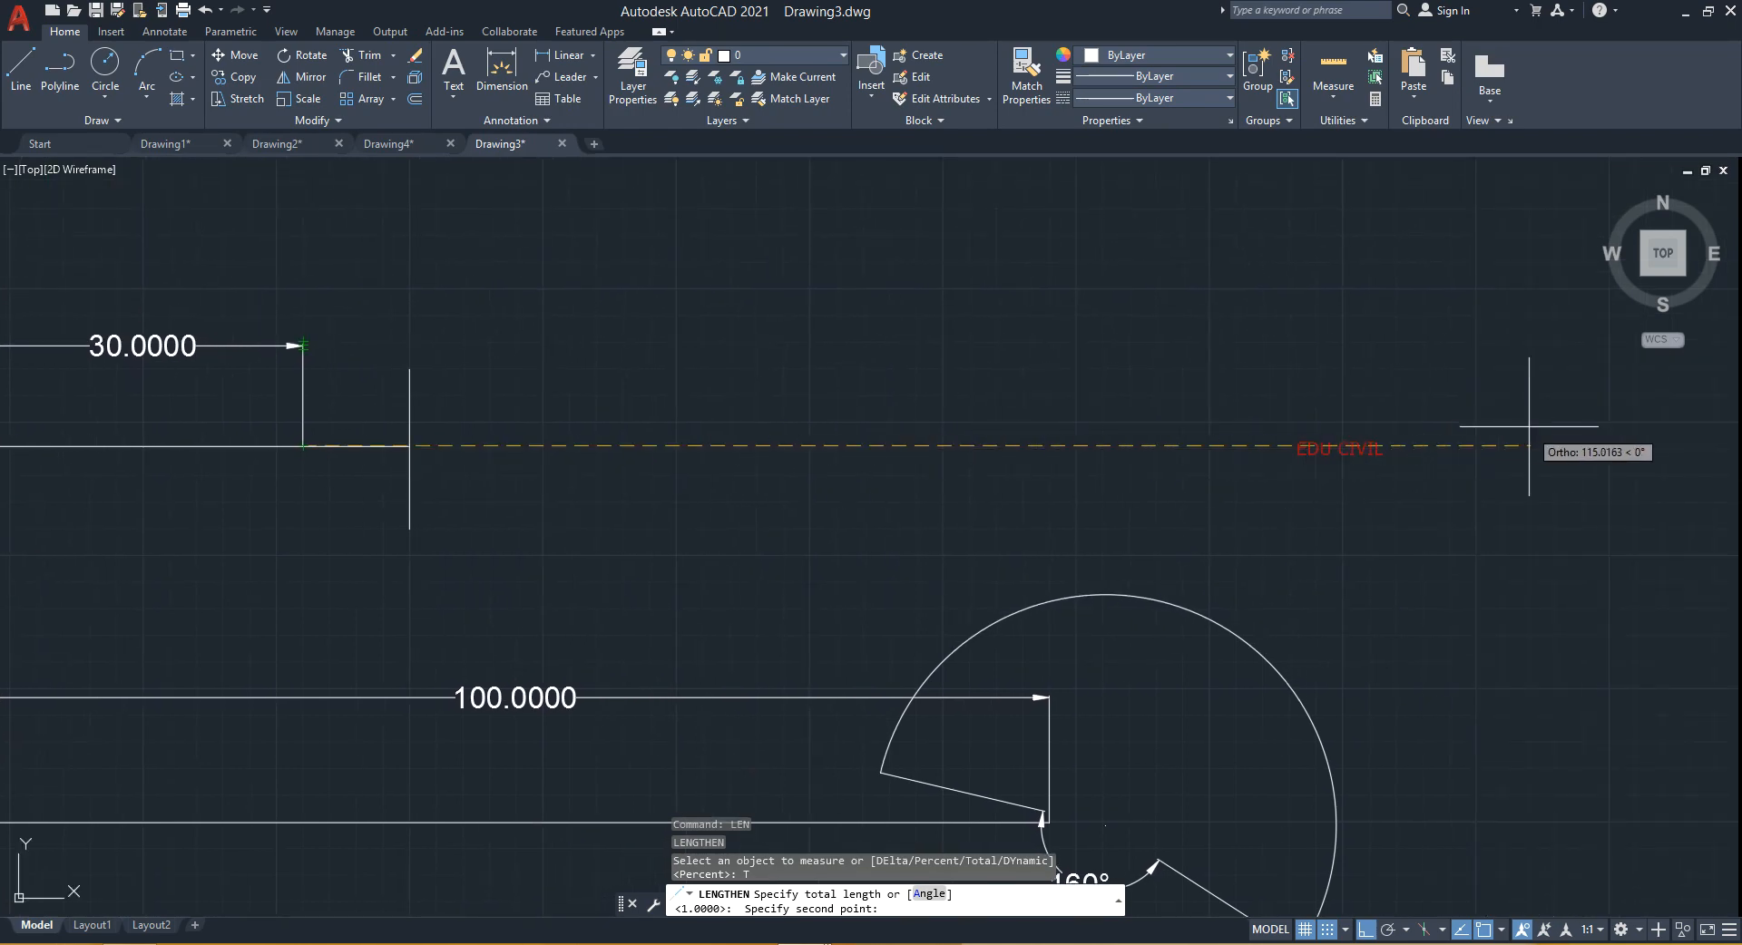
text(120)
key(Return)
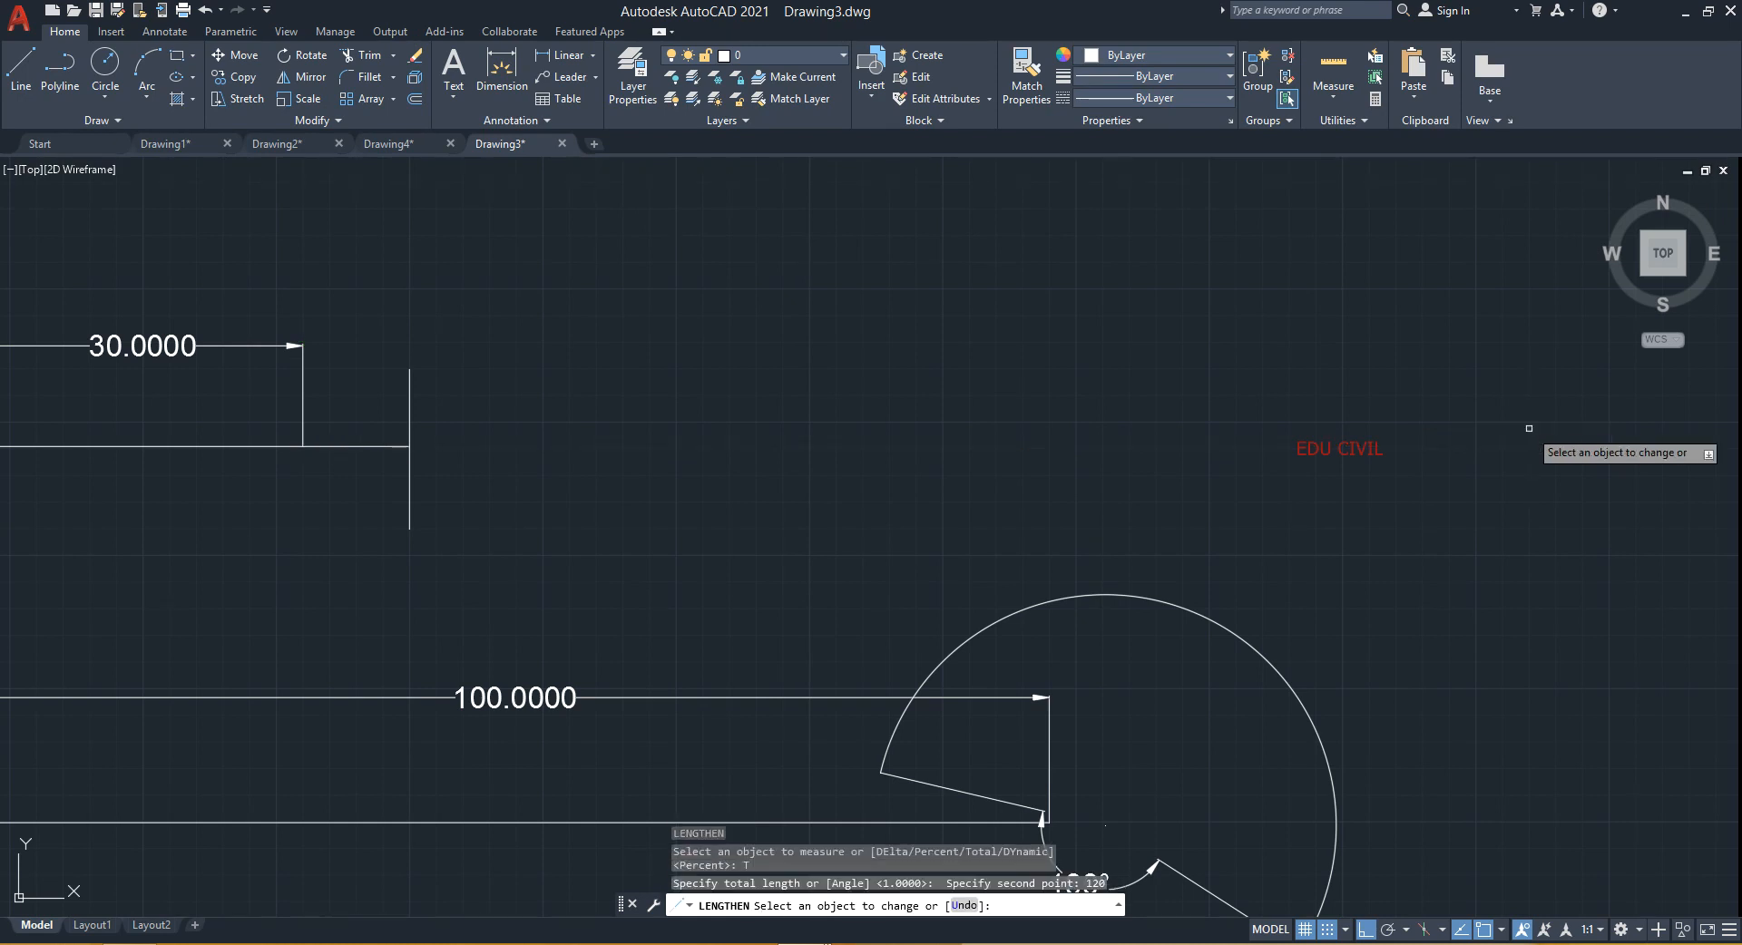
click(404, 446)
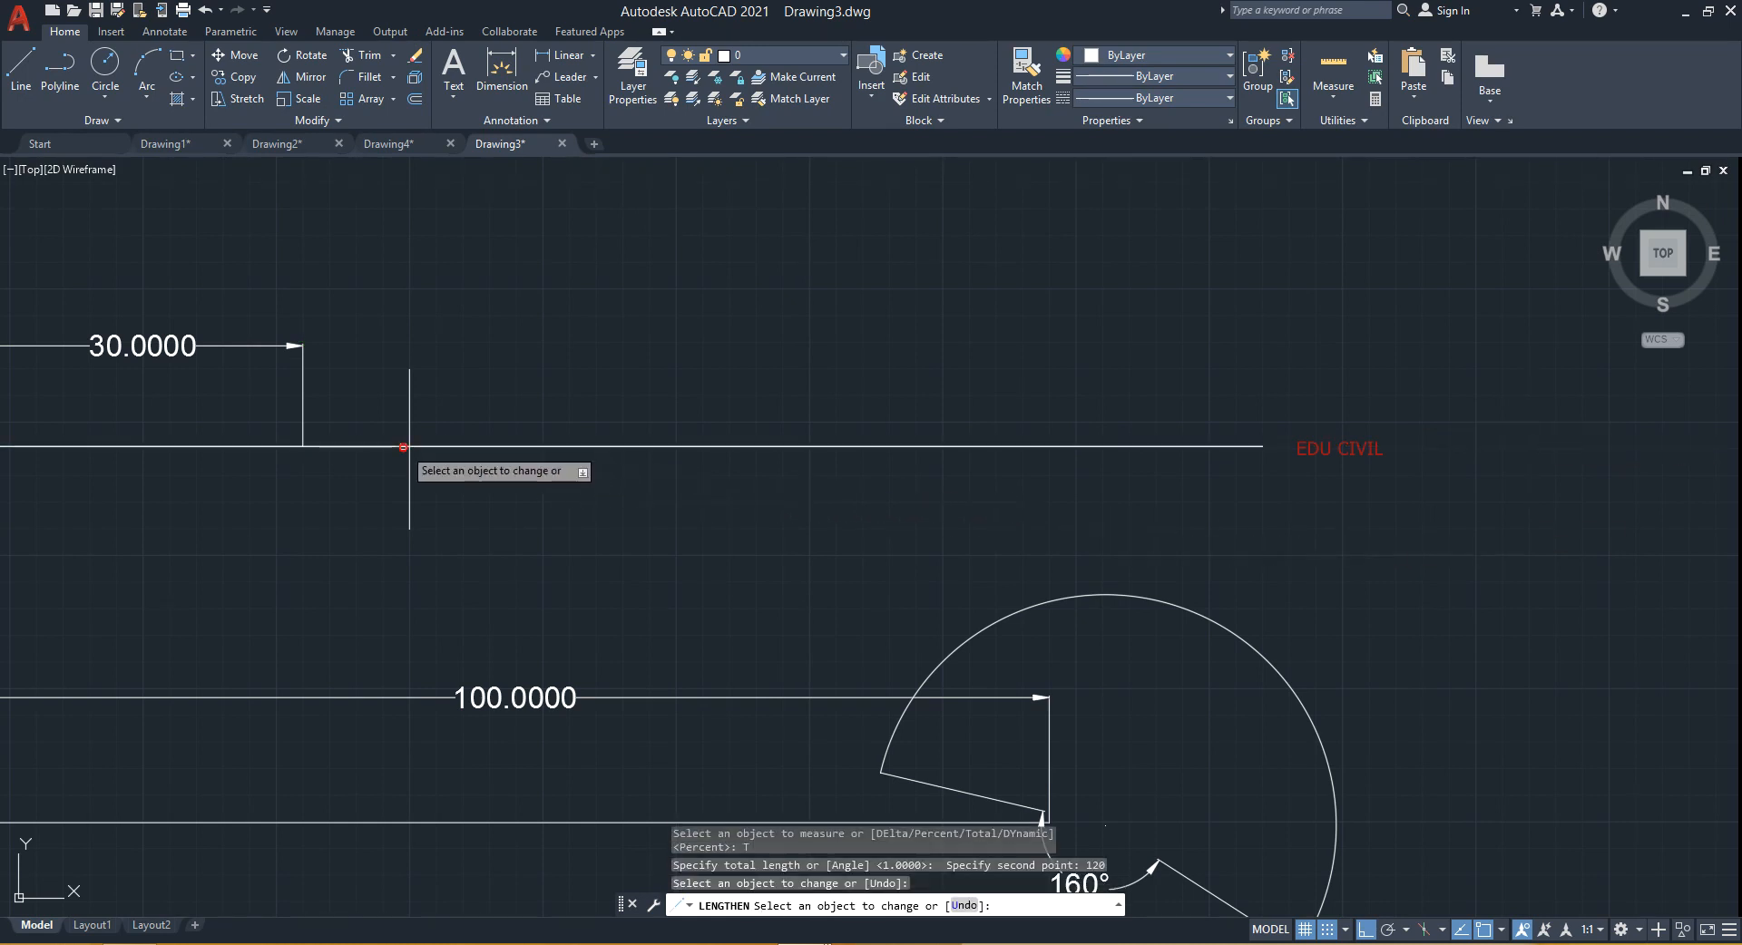
middle_drag(806, 487, 1027, 497)
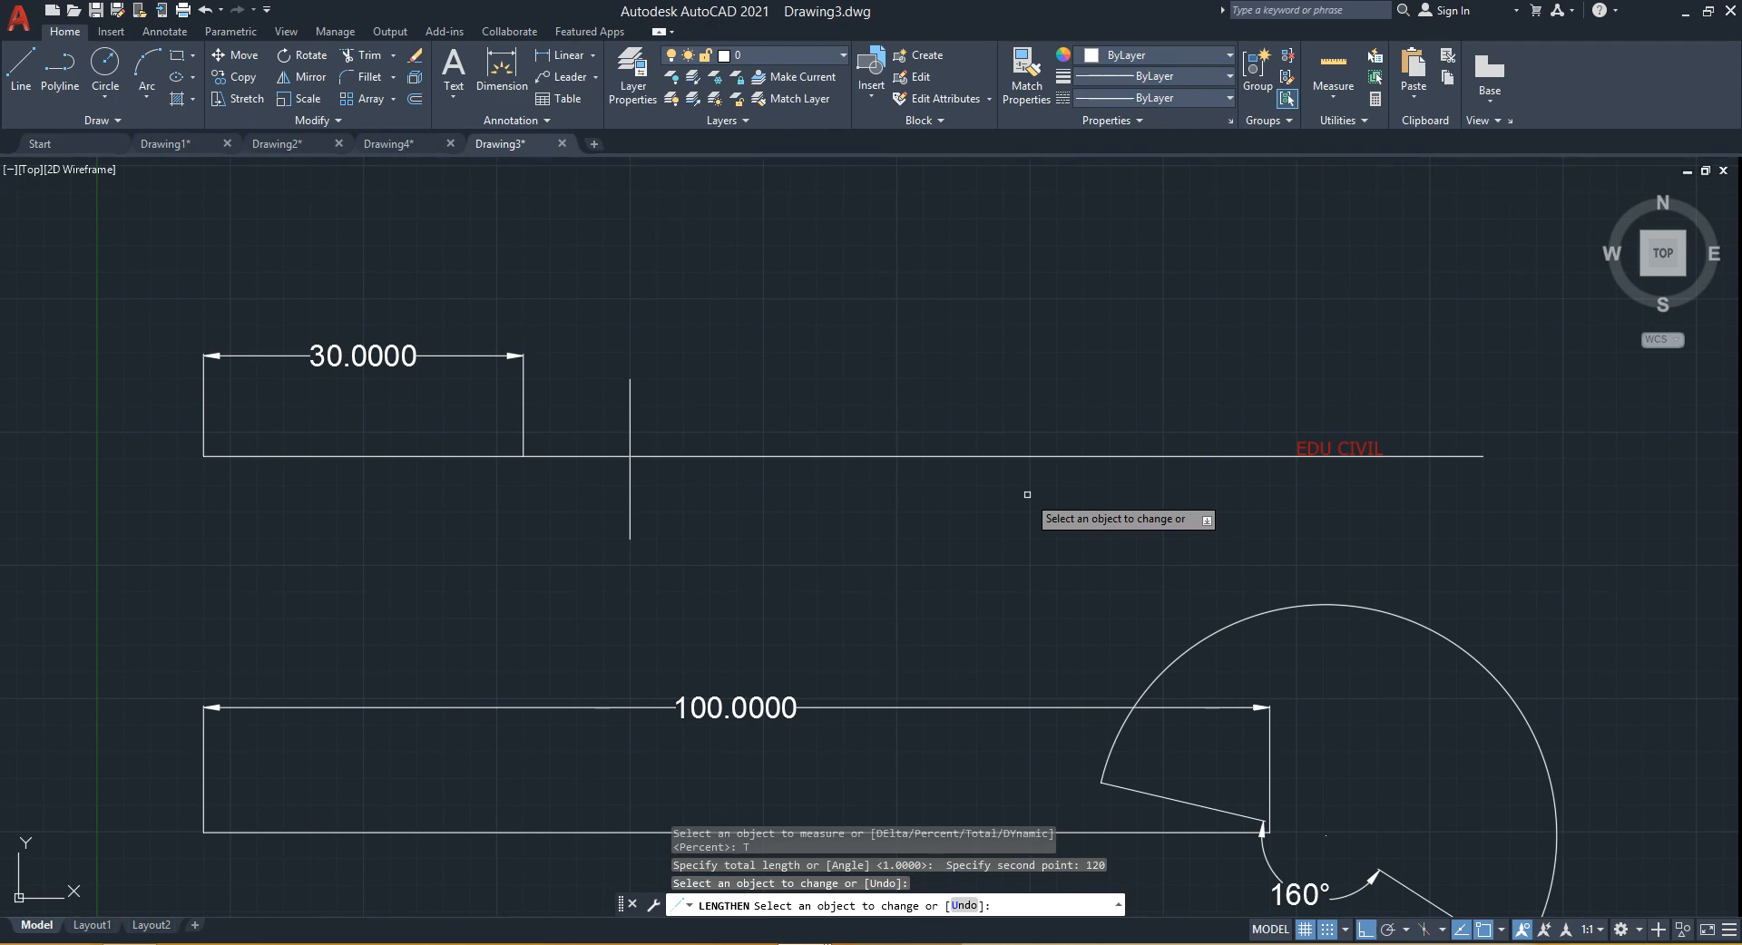
click(1029, 496)
key(Return)
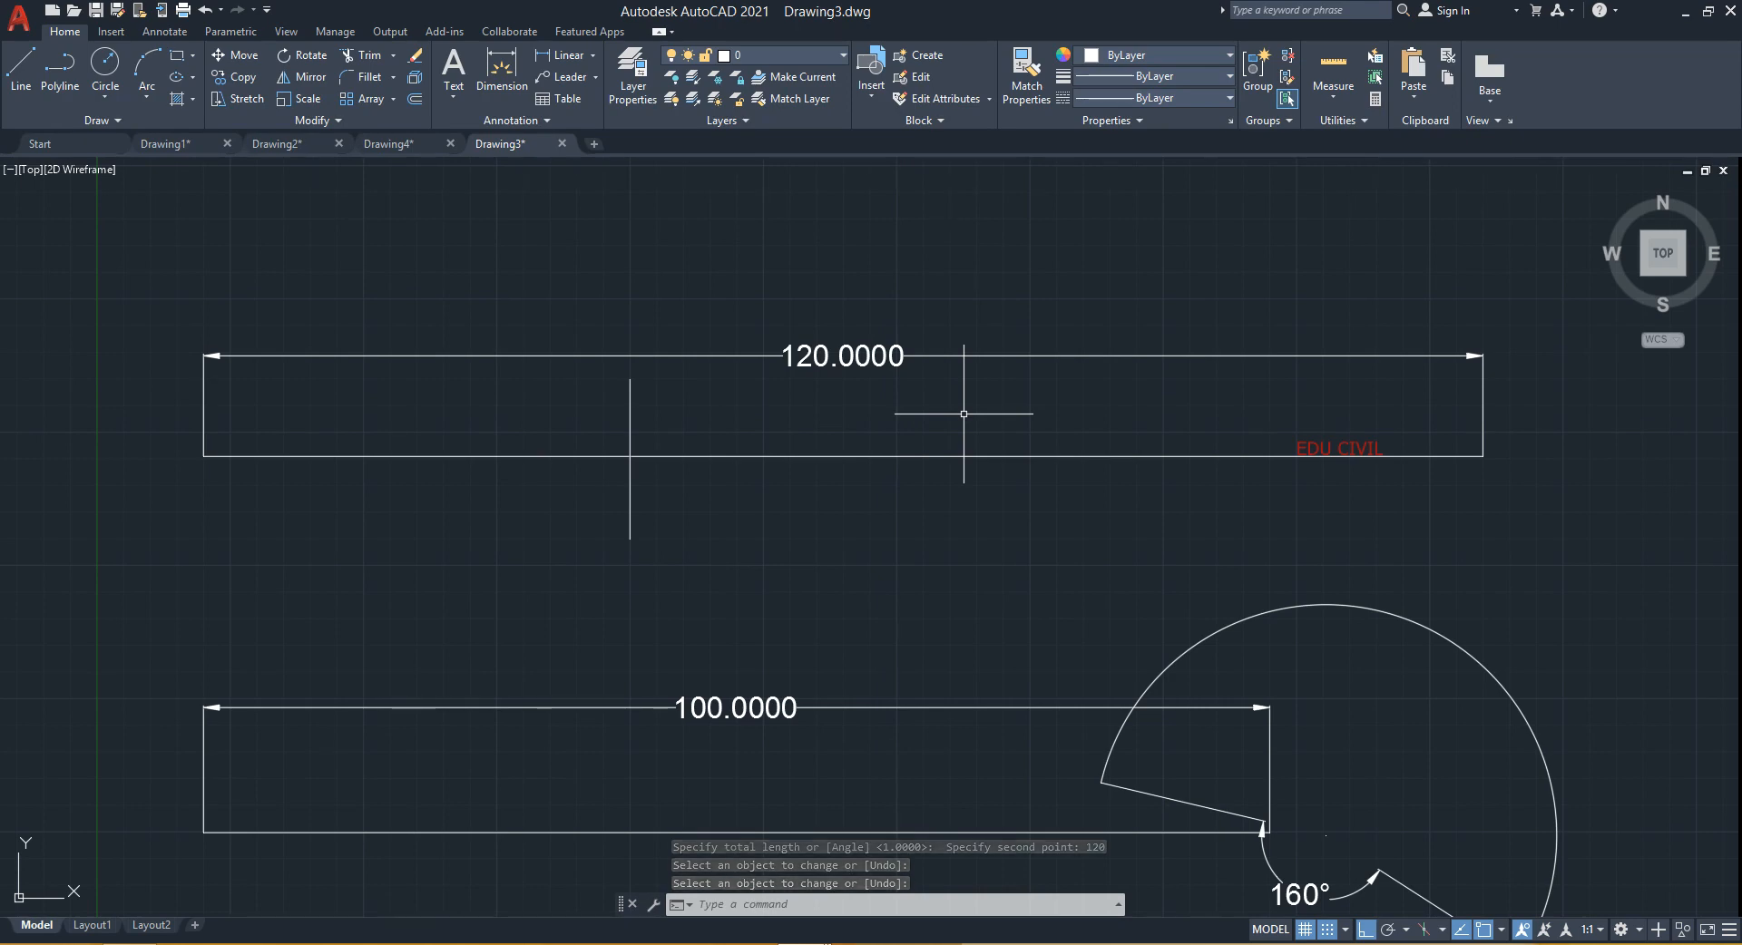
key(ctrl+z)
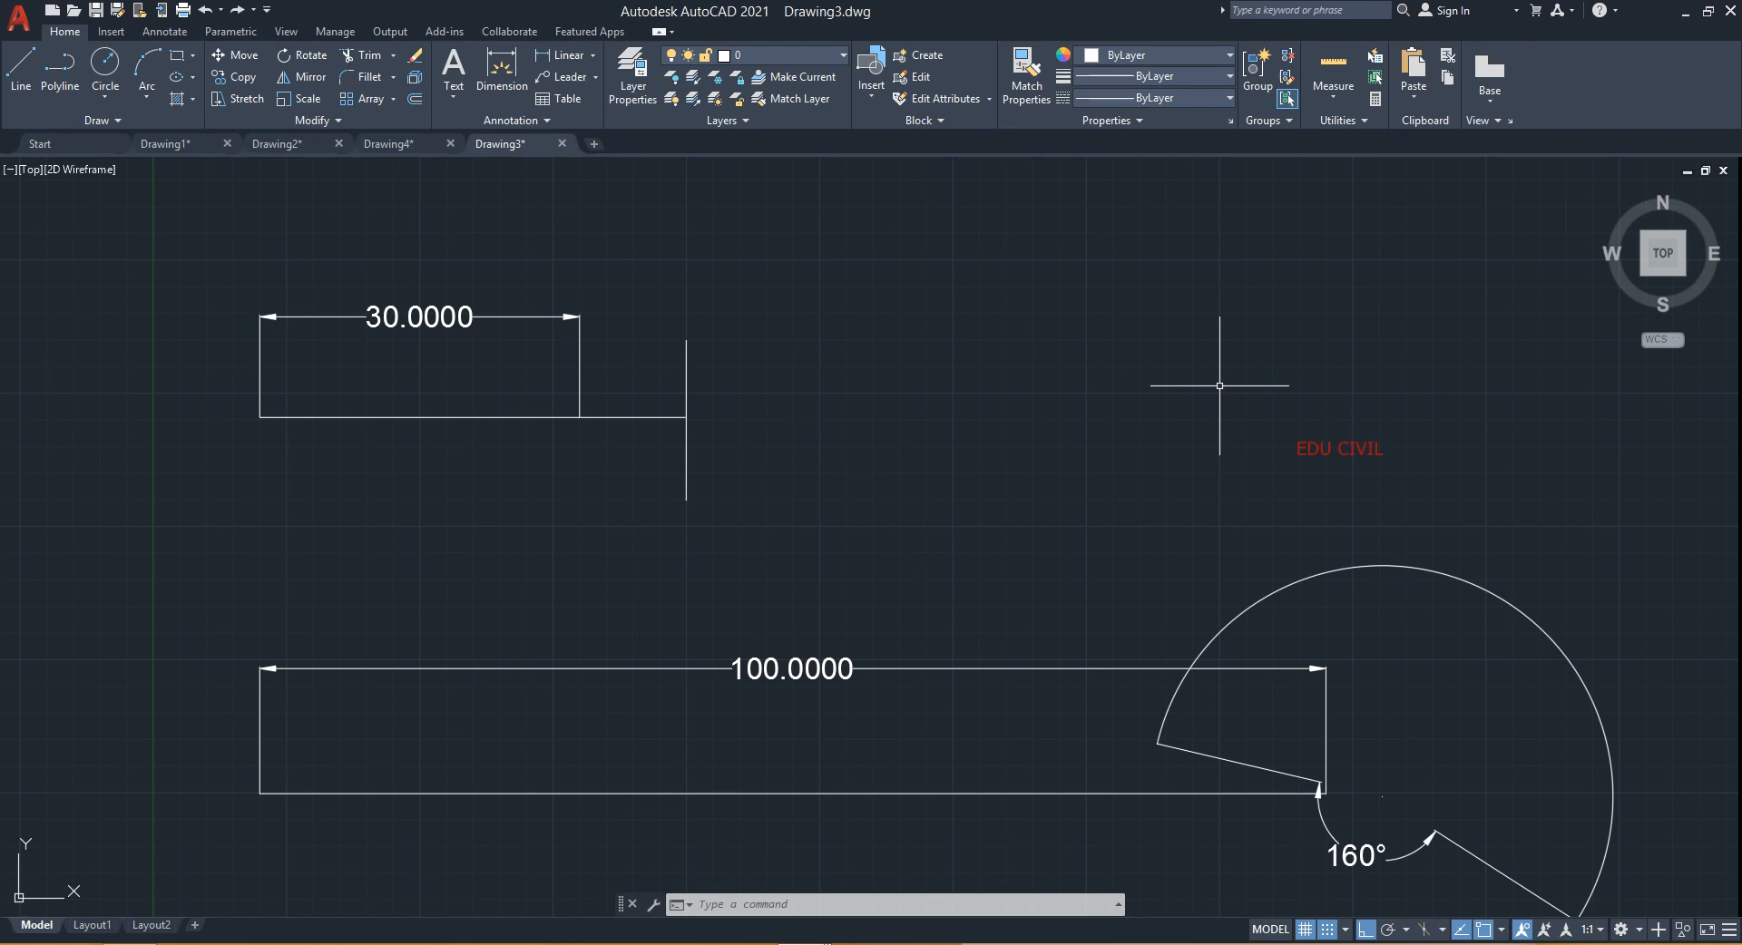
- Lengthen the 30-unit rectangle's bottom edge to a total length of 120 using the Total option
text(LEN)
key(Return)
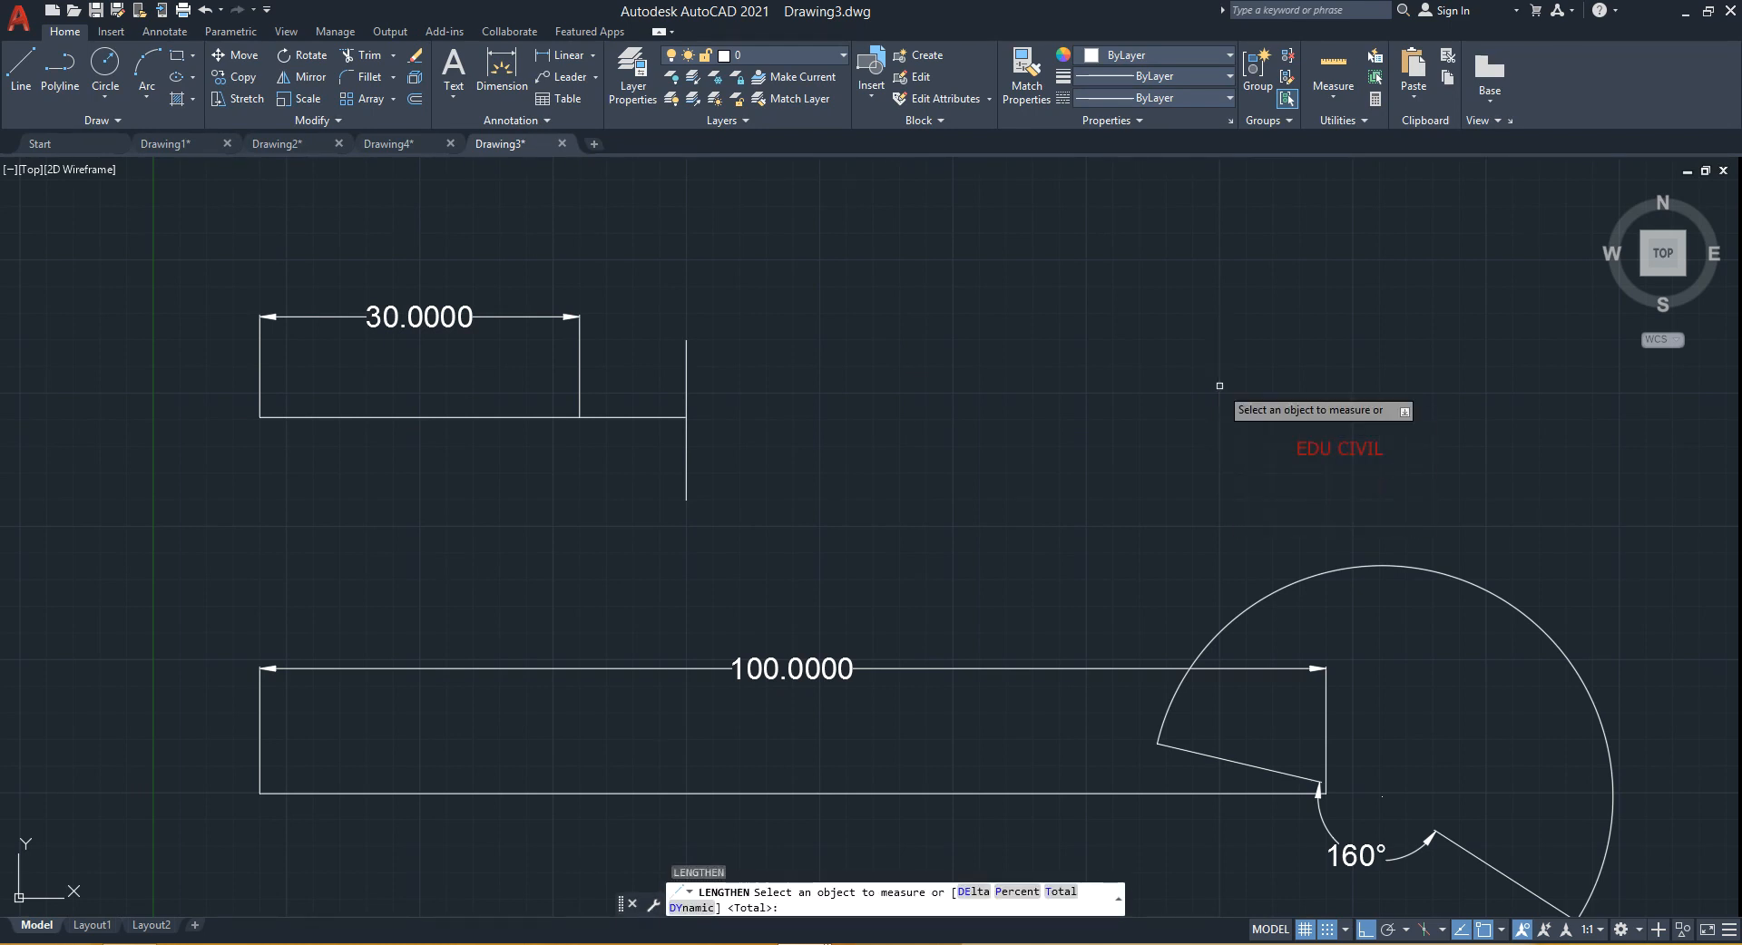
click(1059, 893)
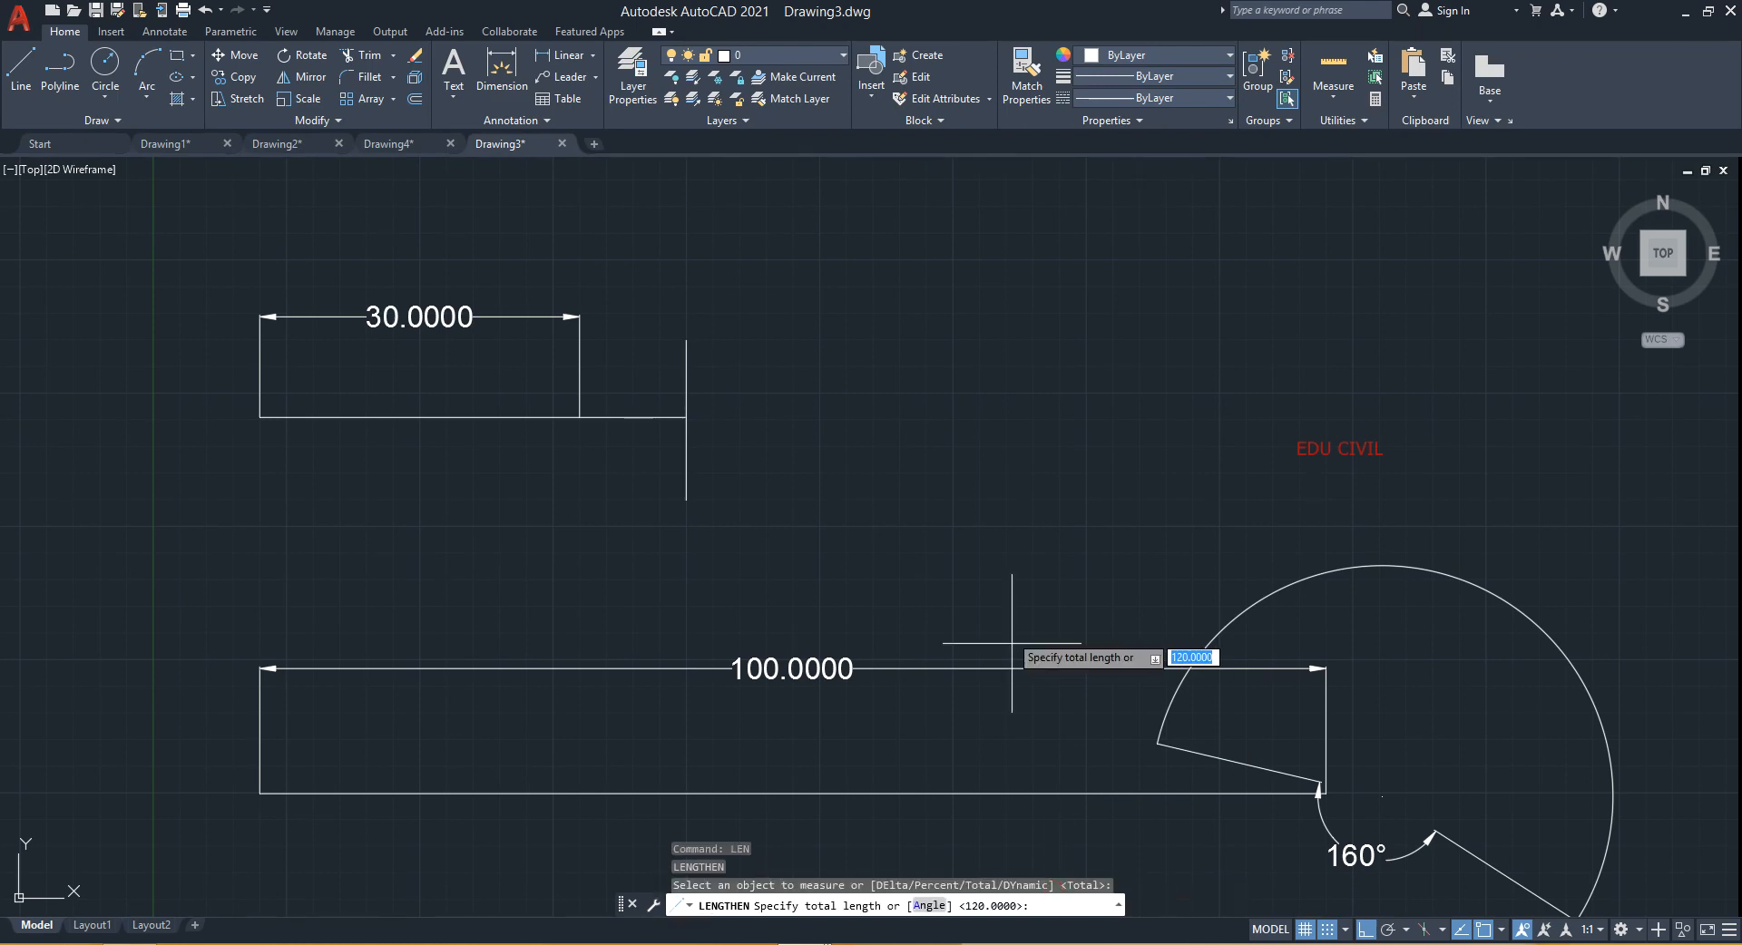
text(120)
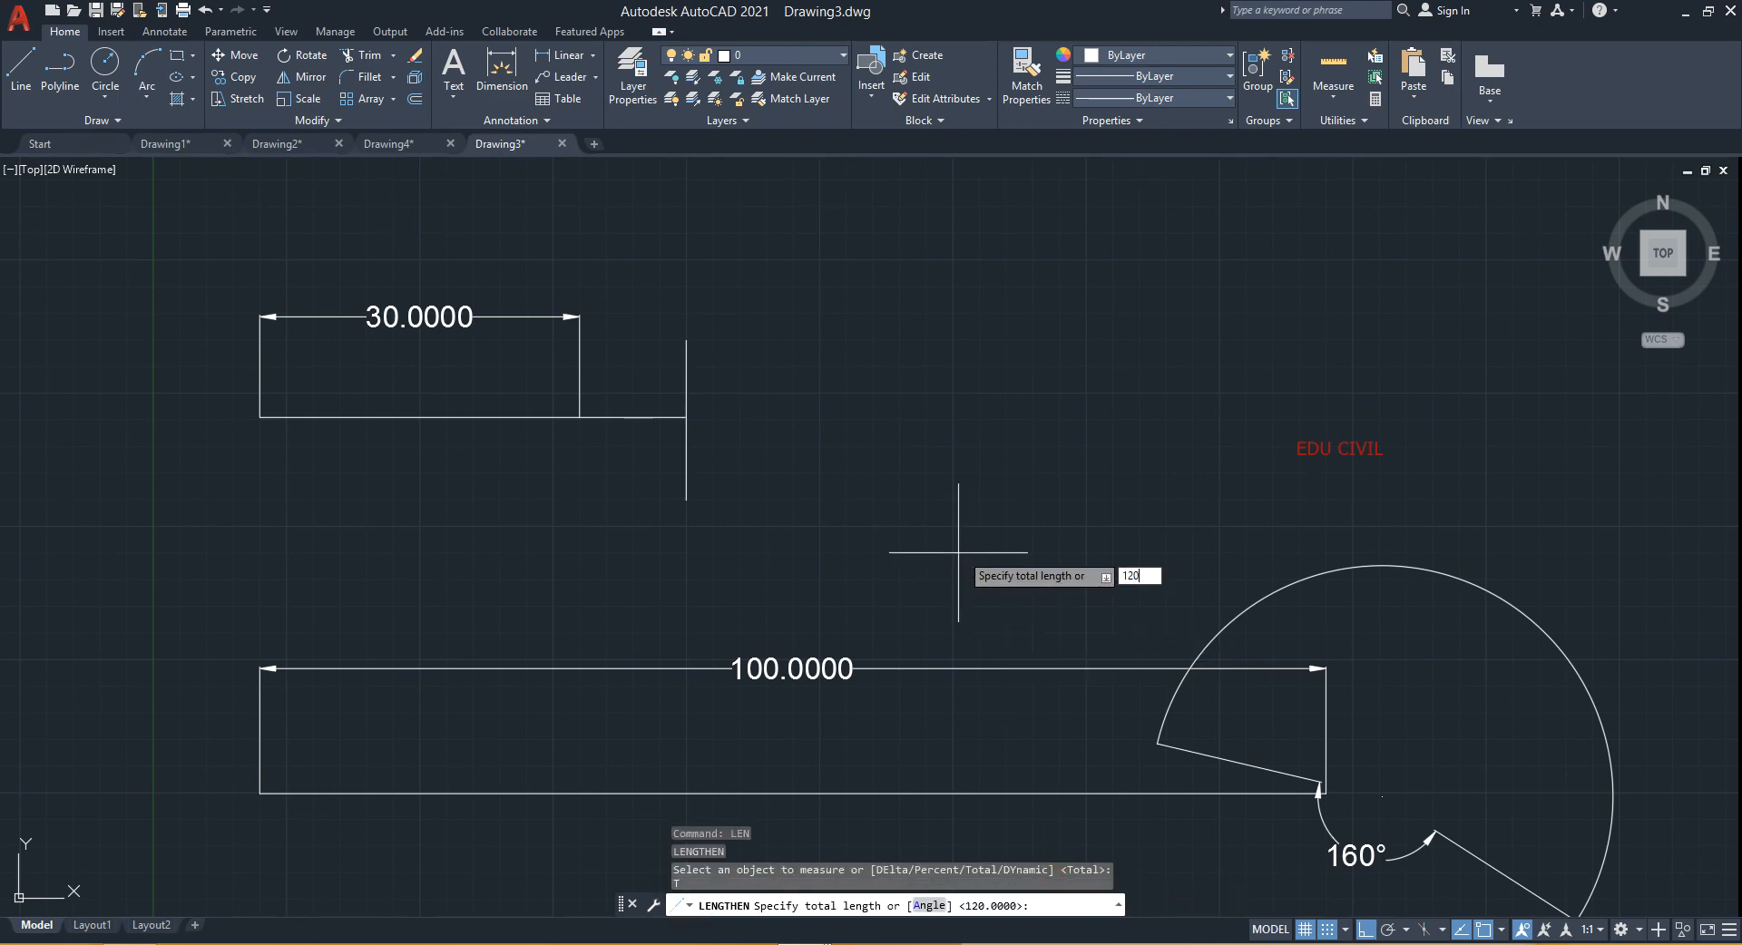
key(Return)
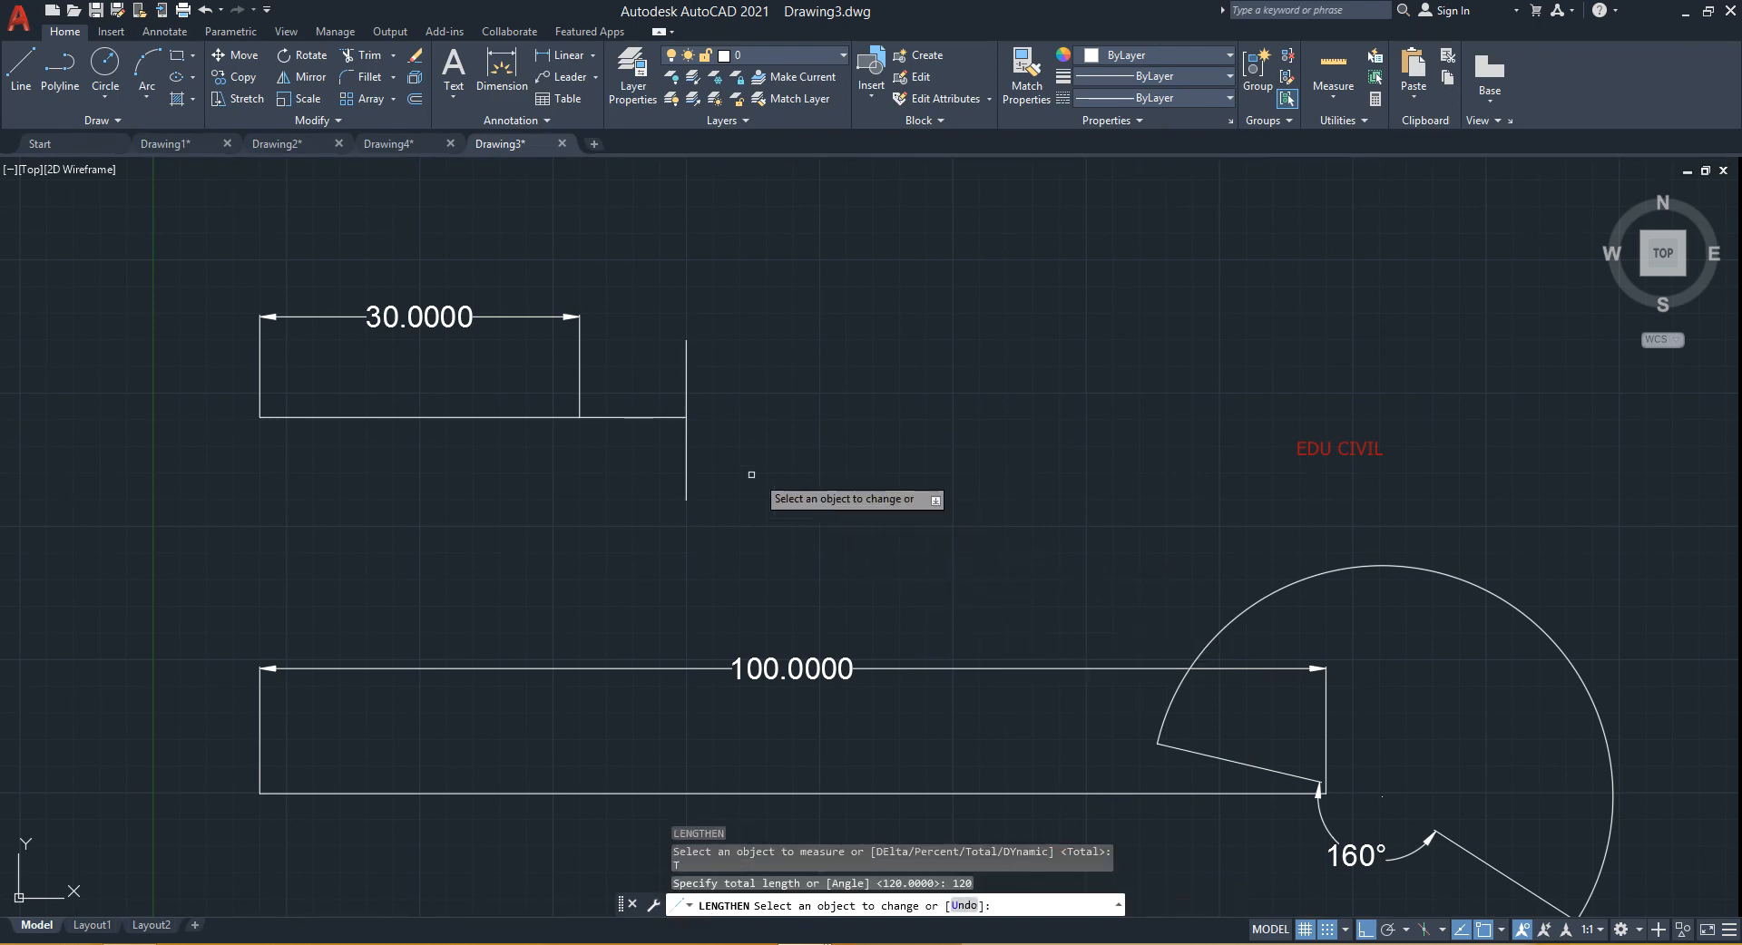
click(564, 416)
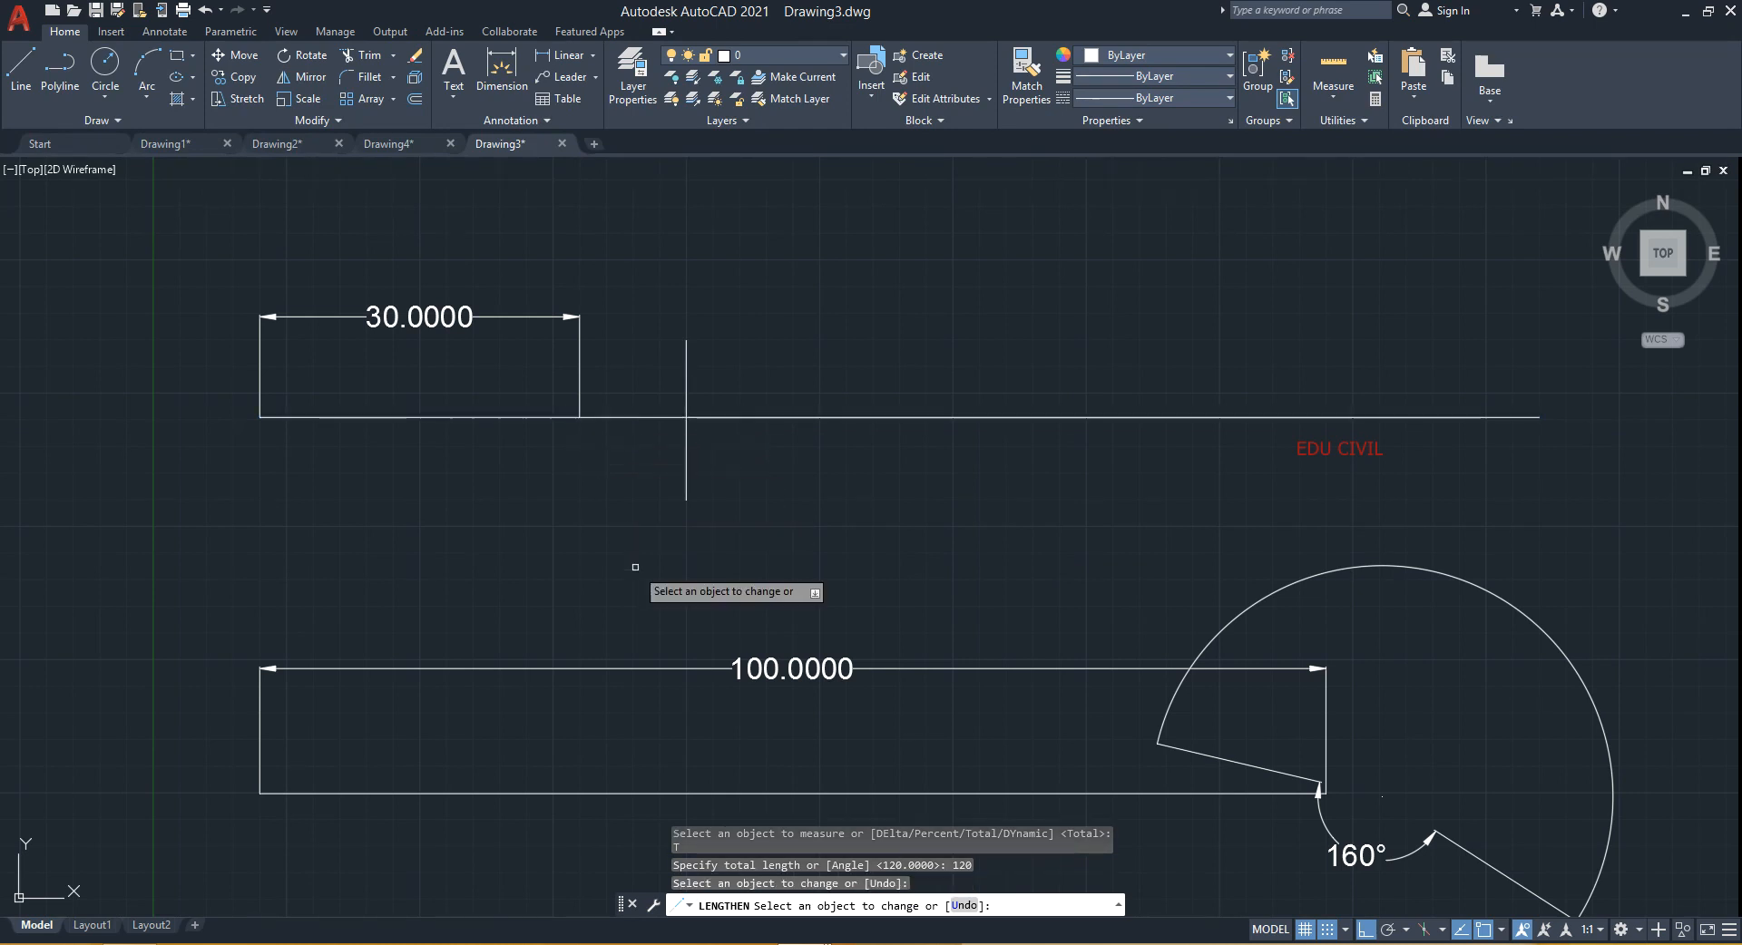
key(Return)
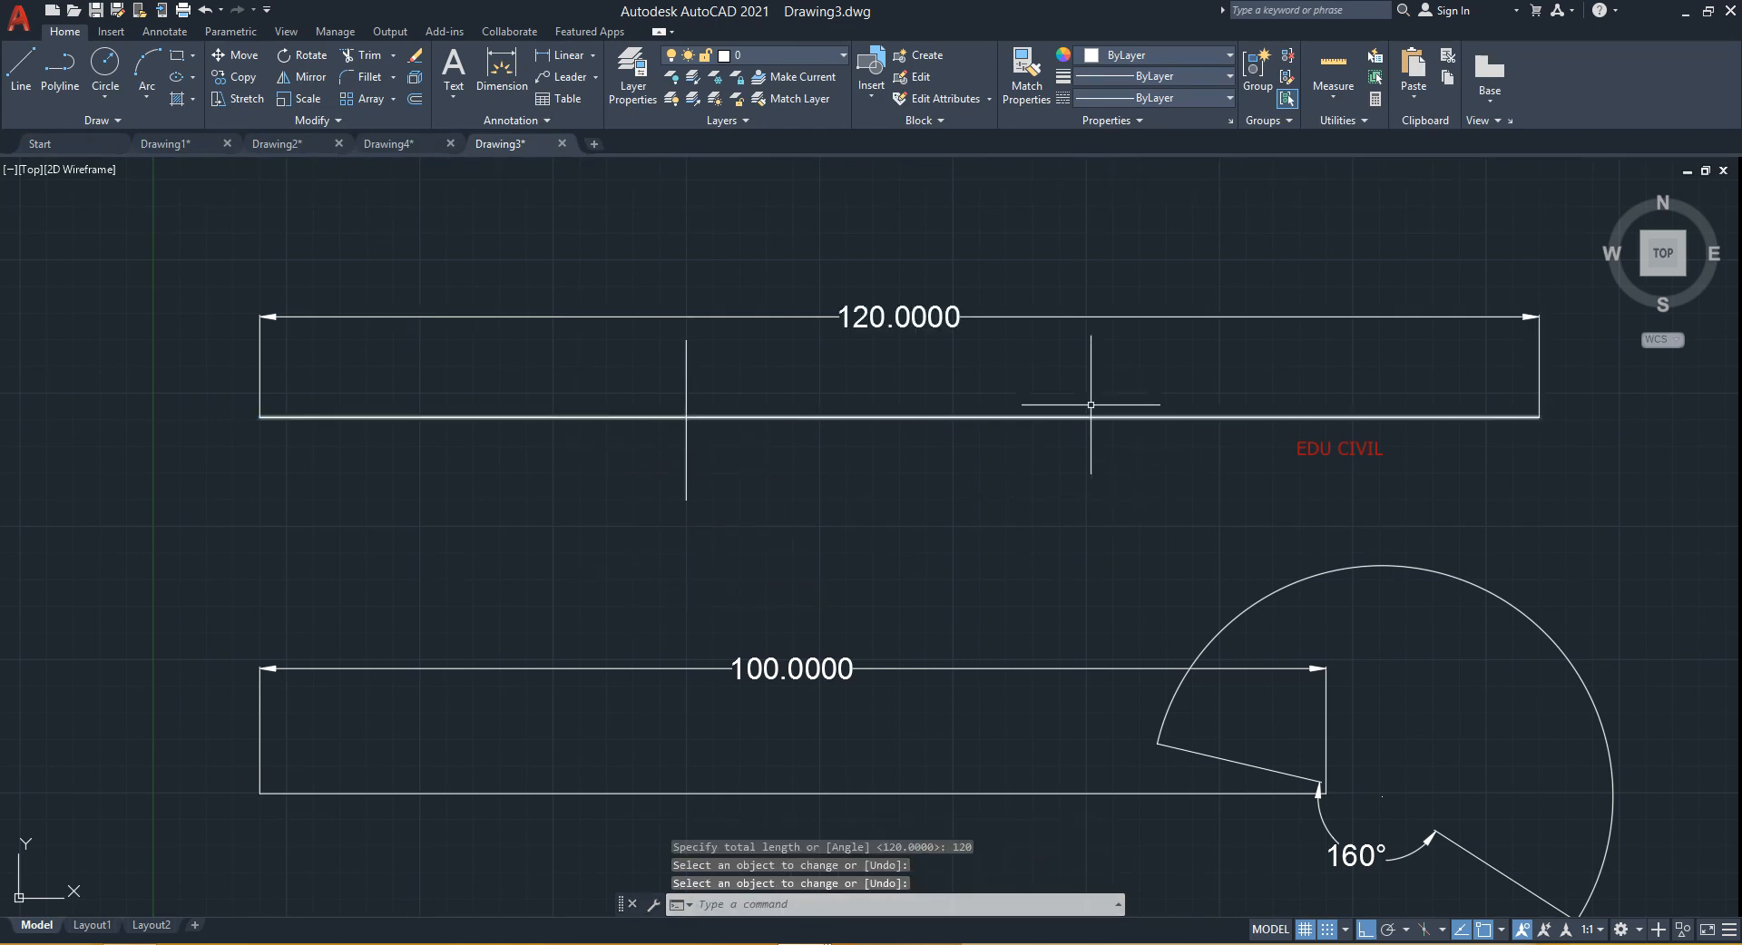
scroll(924, 457, down, 2)
middle_drag(921, 482, 745, 528)
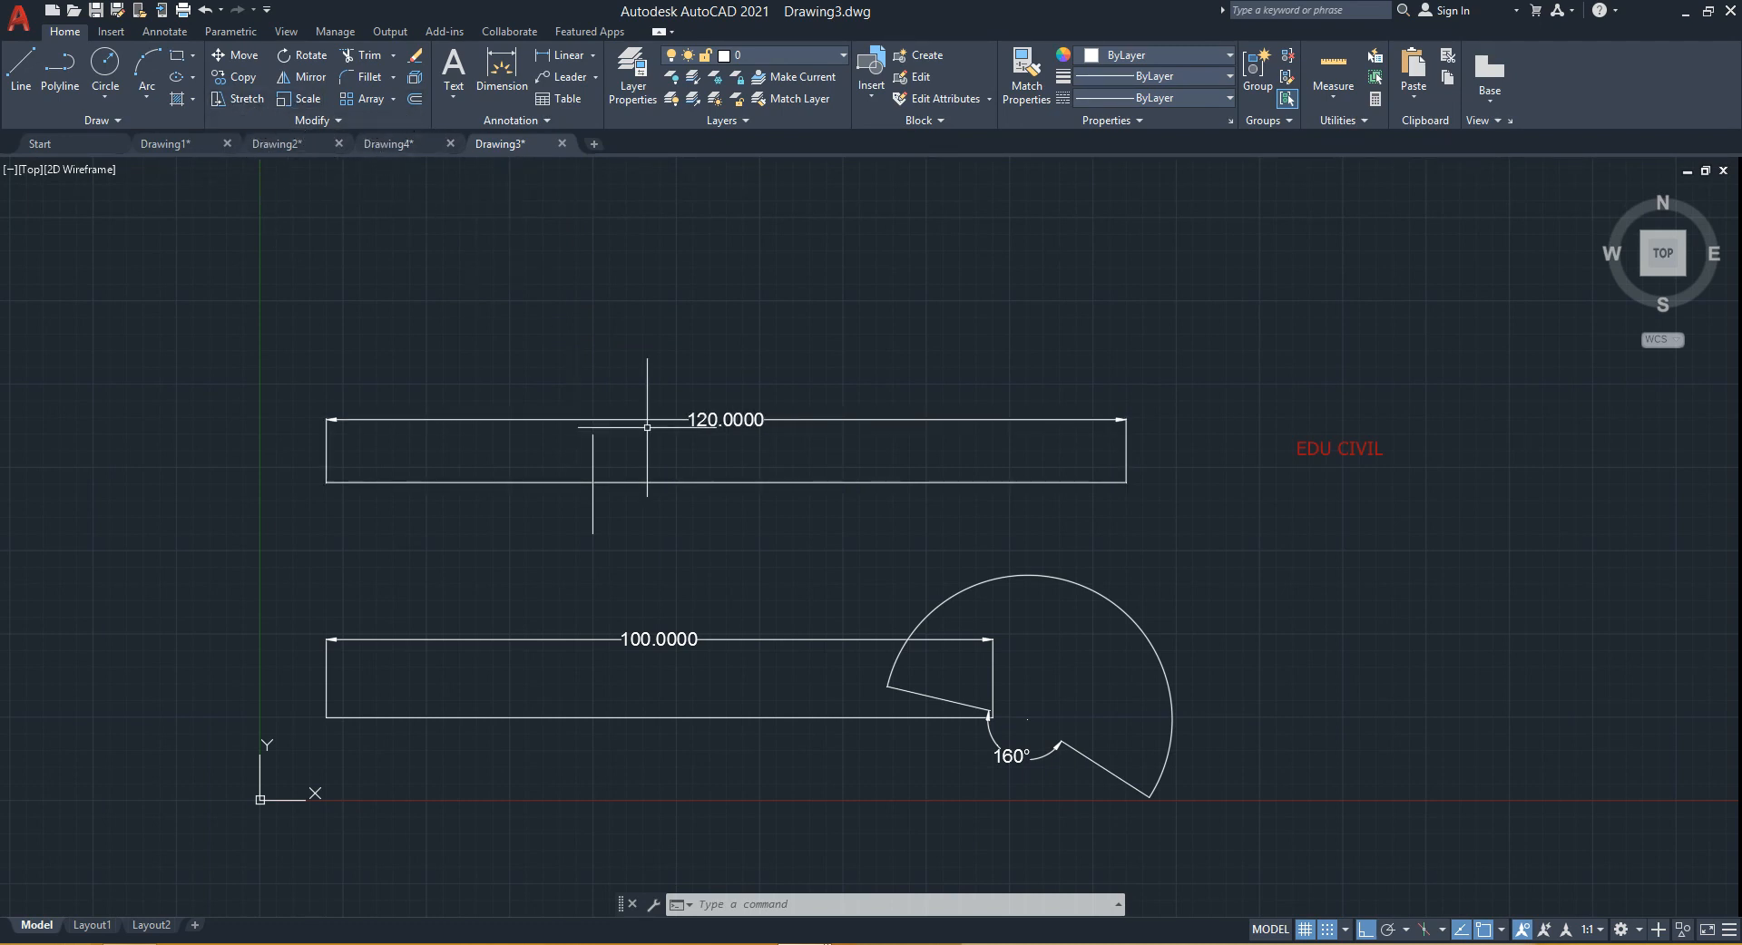
middle_drag(655, 585, 737, 538)
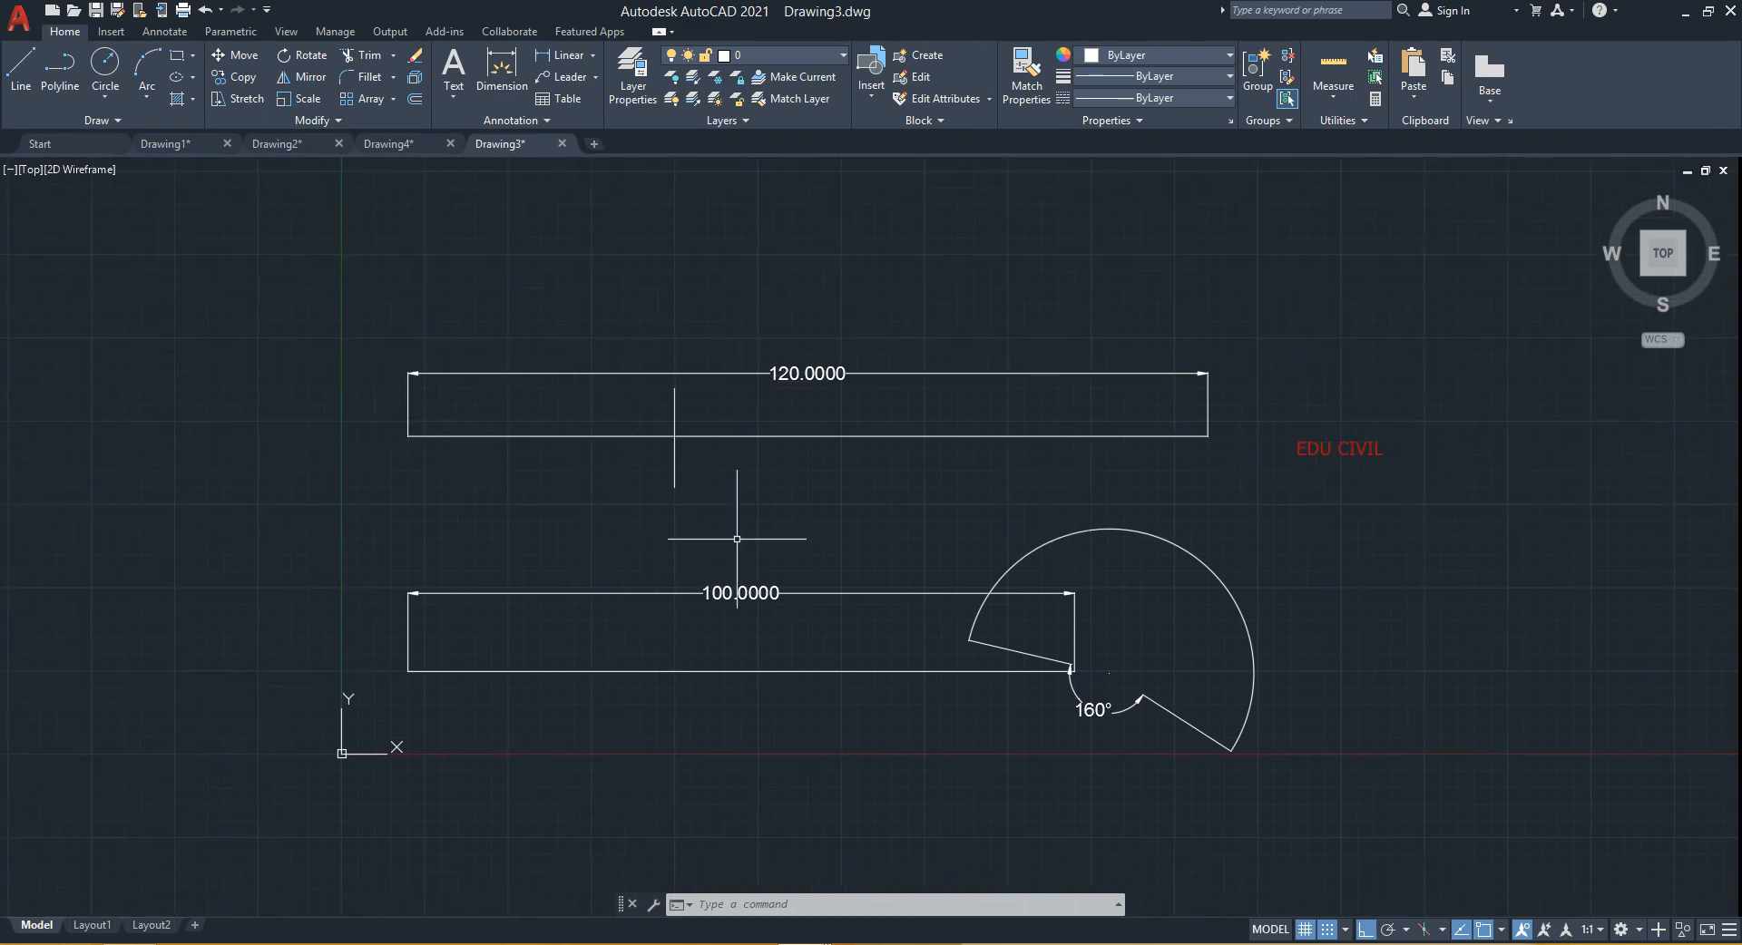